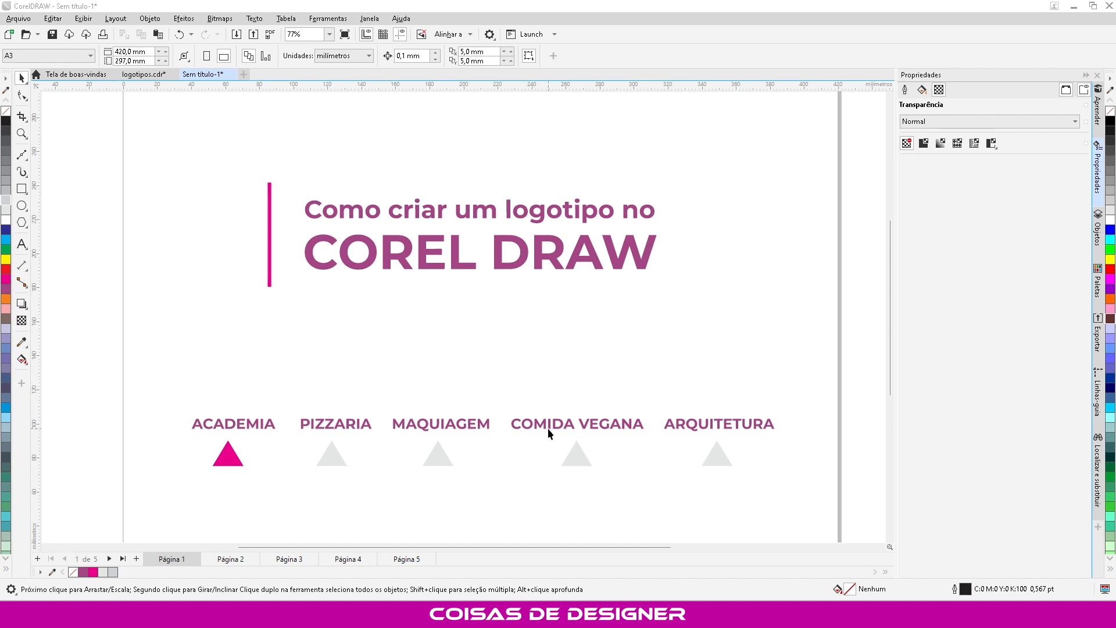
Step: Look over the title page with its five business categories and scan the Corel Draw course playlist
scroll(548, 431, down, 3)
scroll(566, 126, up, 1)
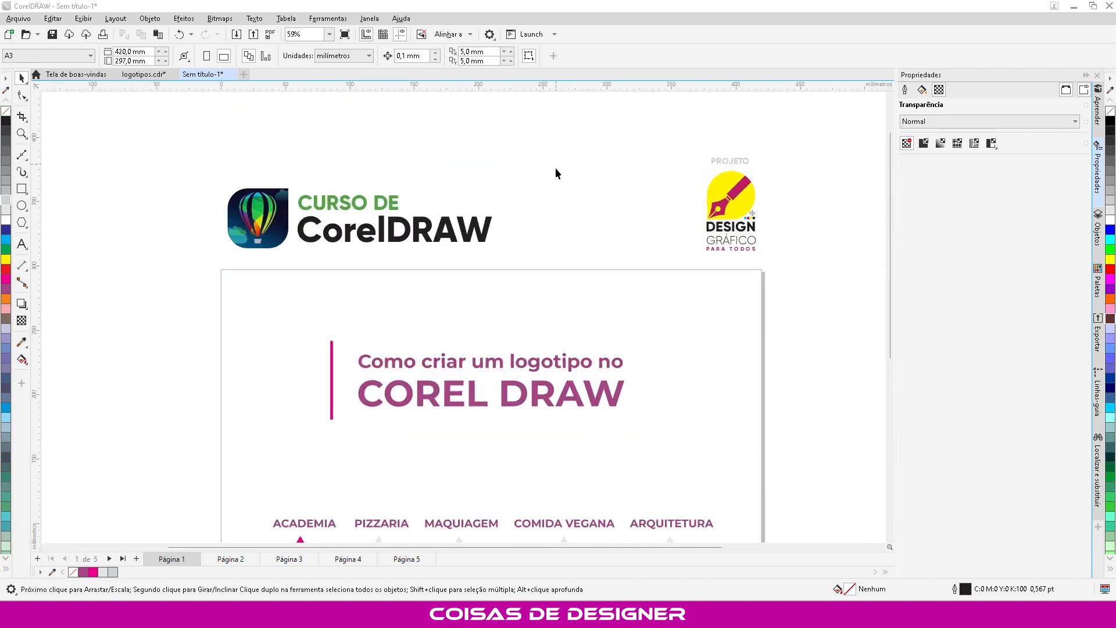
scroll(558, 180, up, 1)
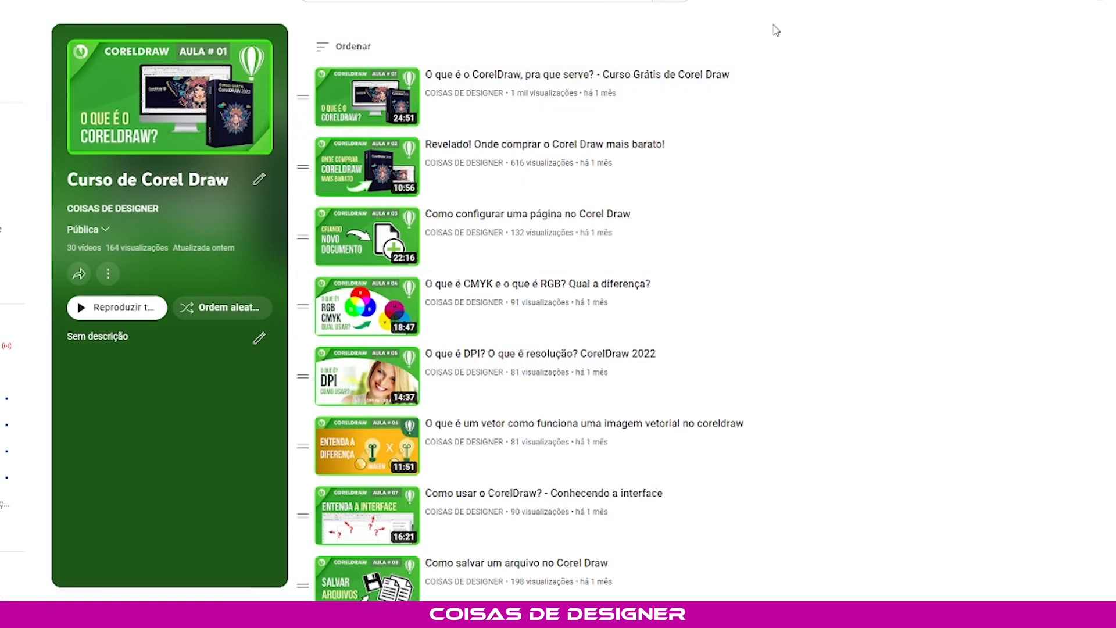
scroll(584, 197, down, 5)
scroll(683, 209, down, 12)
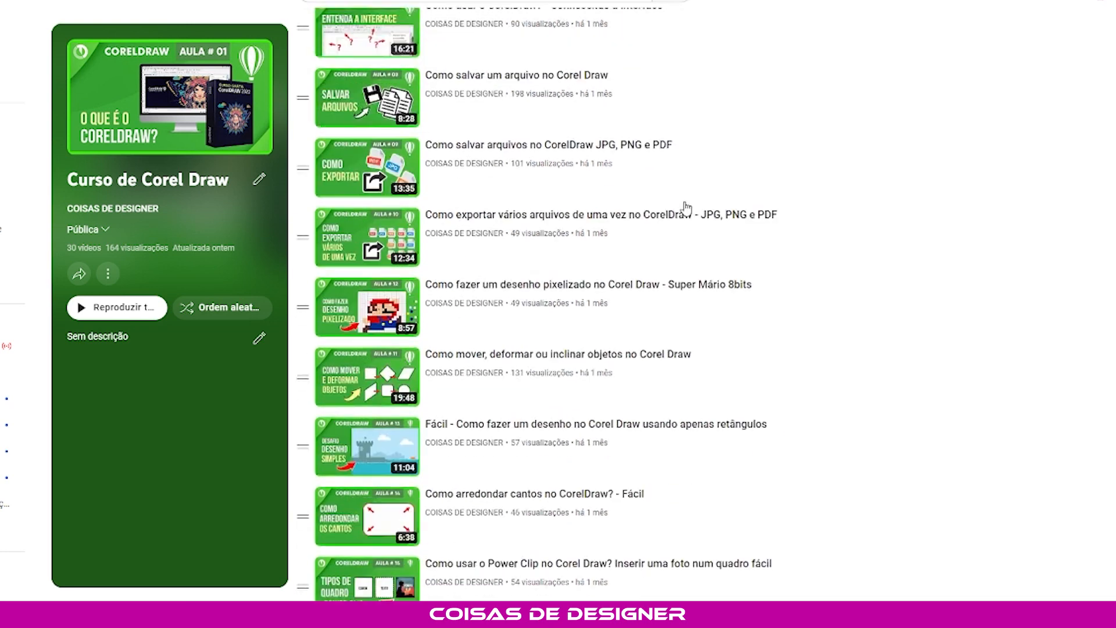
scroll(681, 209, down, 8)
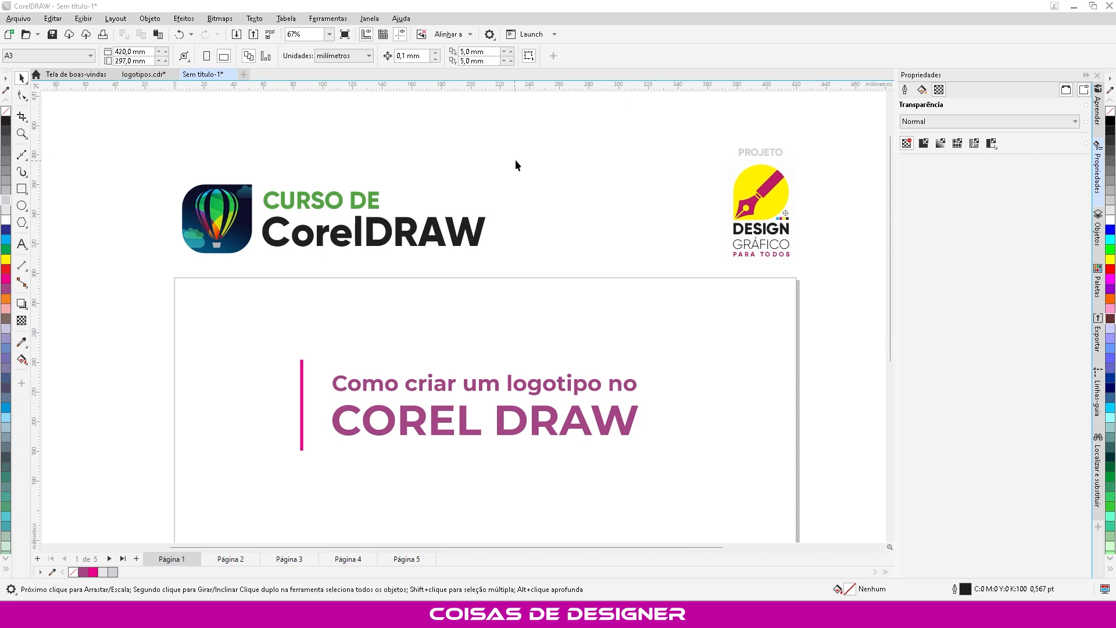
scroll(515, 159, down, 1)
scroll(491, 501, up, 1)
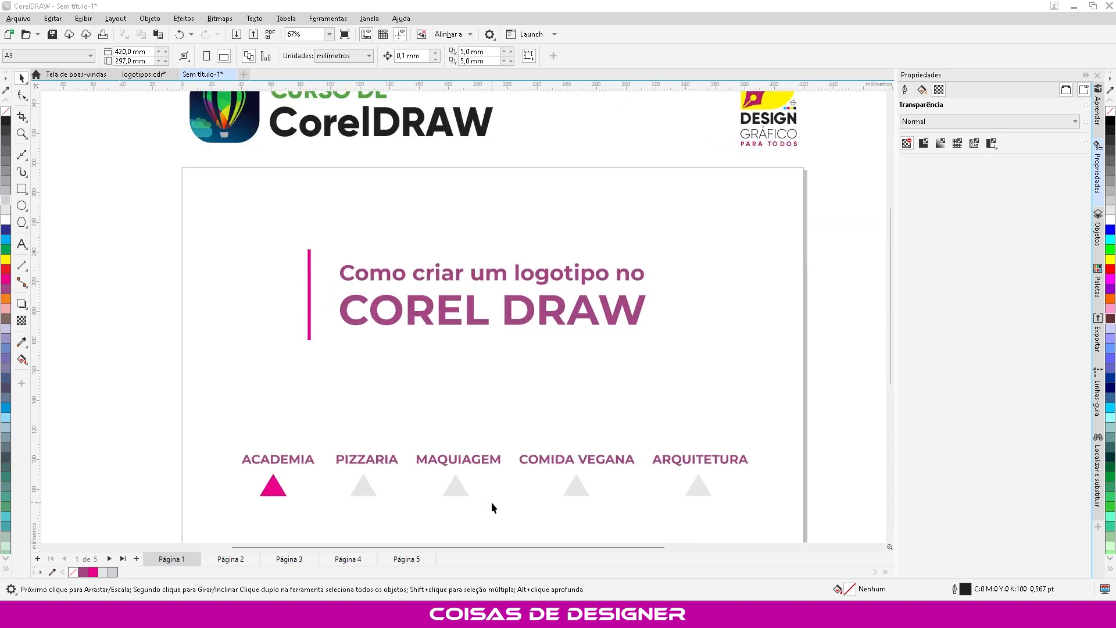
scroll(520, 366, up, 1)
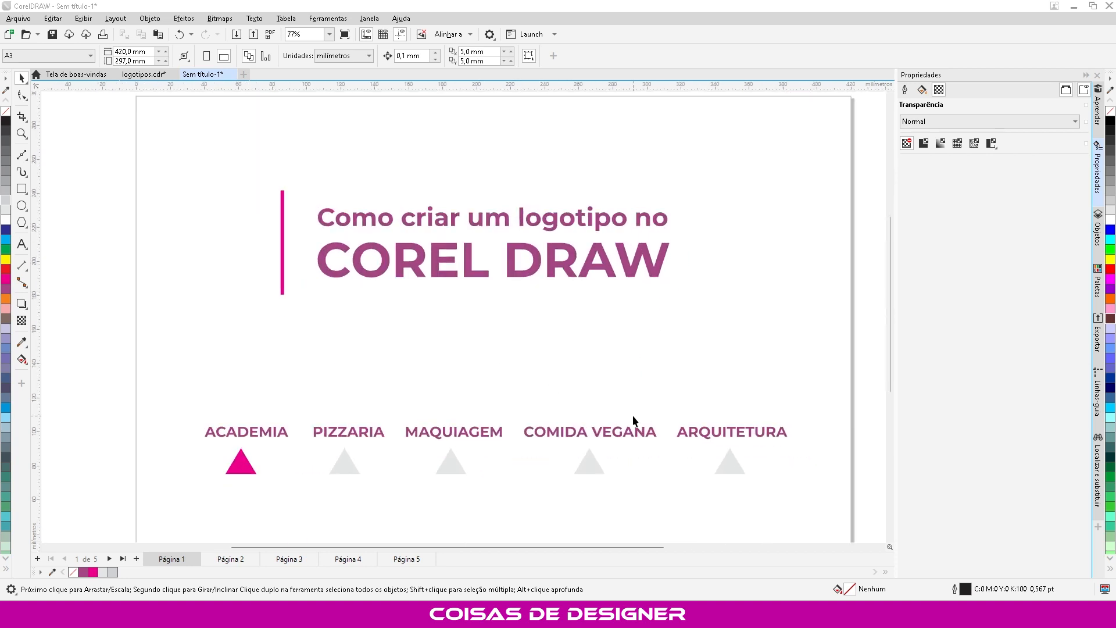
scroll(651, 369, up, 1)
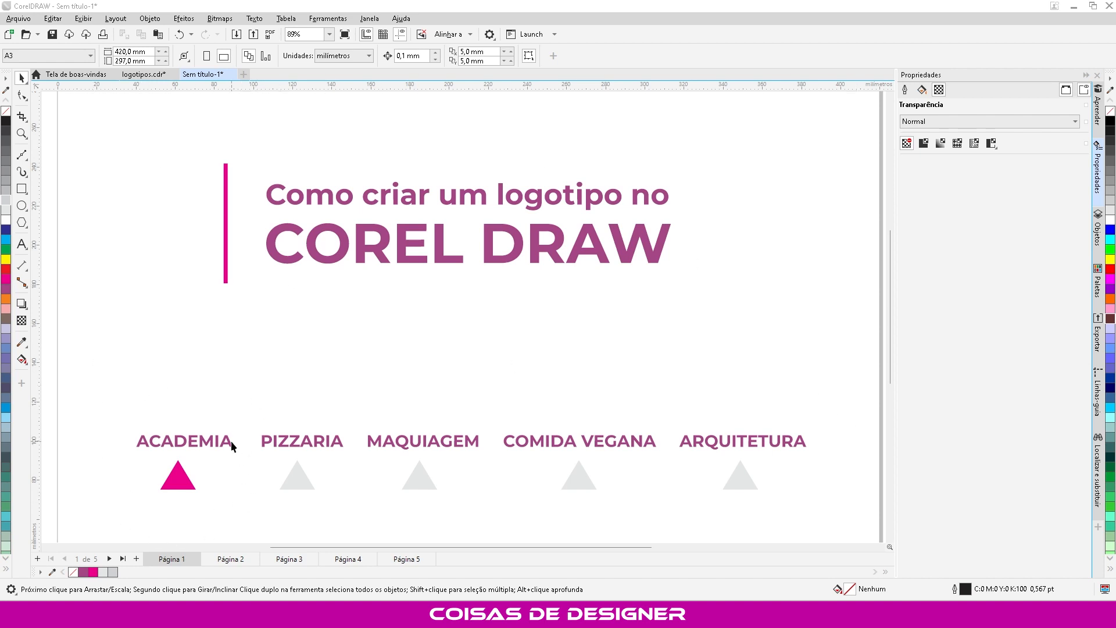
scroll(232, 445, down, 1)
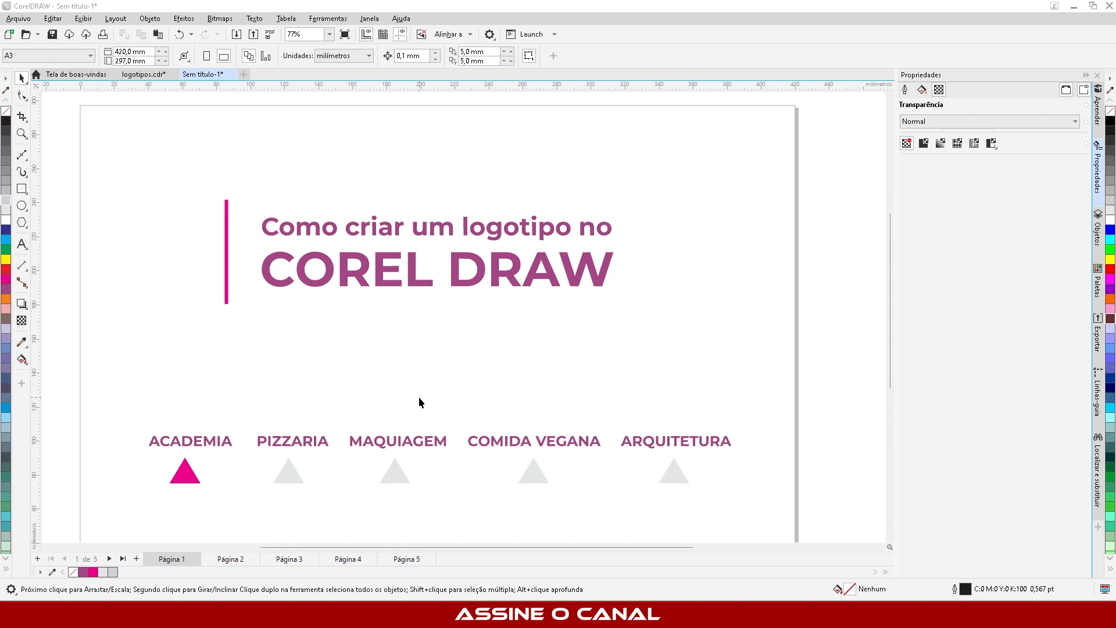
scroll(464, 400, down, 1)
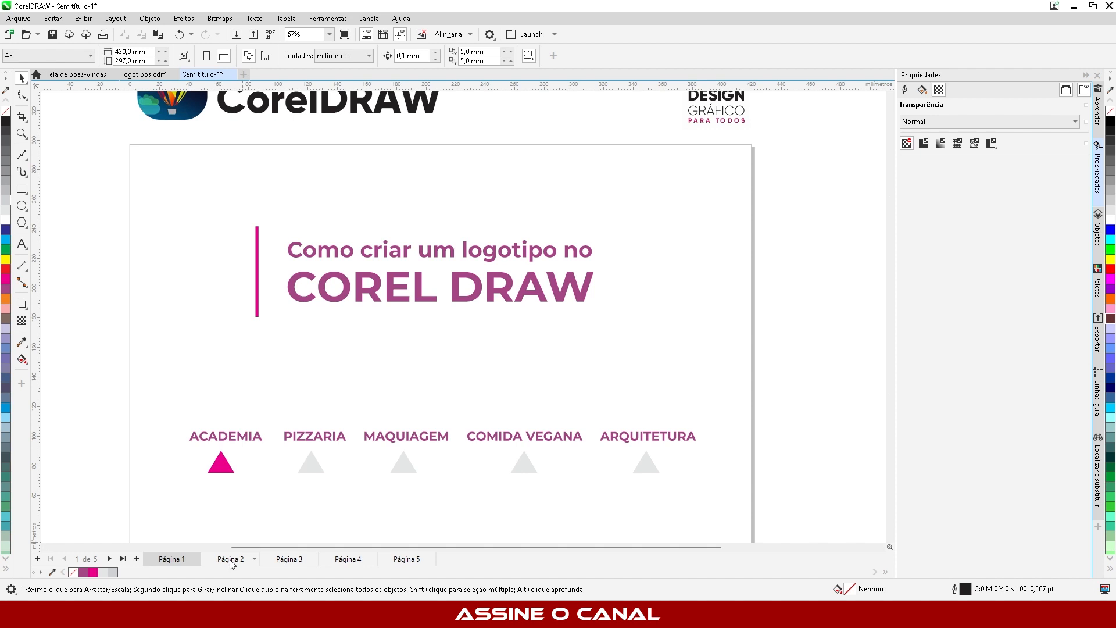
Step: Open page 2 and look over the Athenas Academia briefing boards for name, references, colours and textures
click(231, 558)
scroll(514, 399, down, 8)
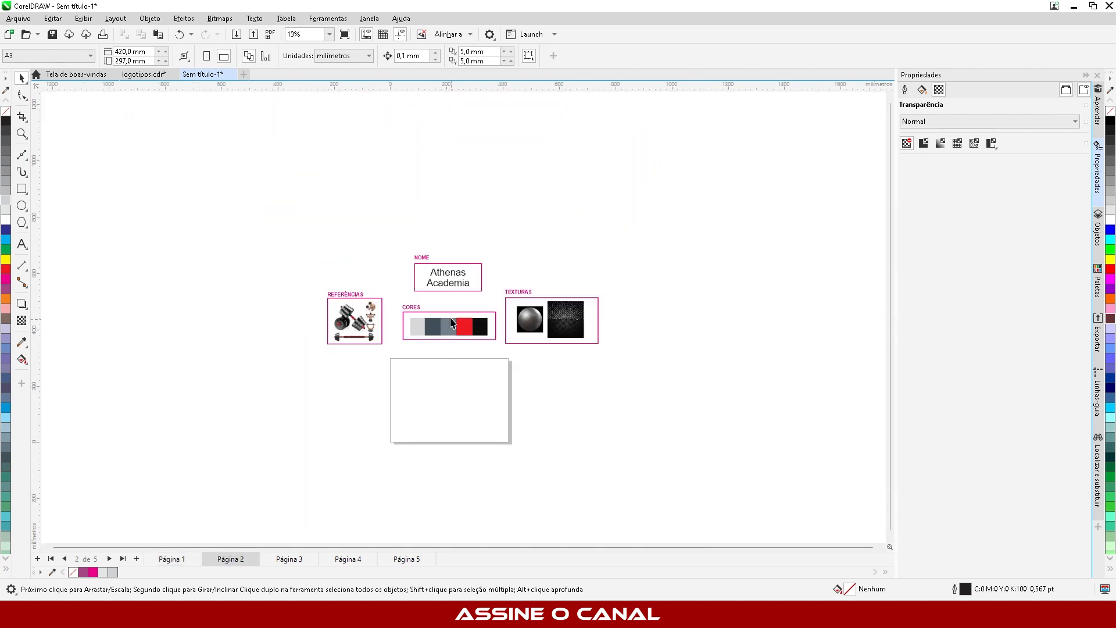
scroll(452, 314, up, 4)
scroll(452, 311, up, 2)
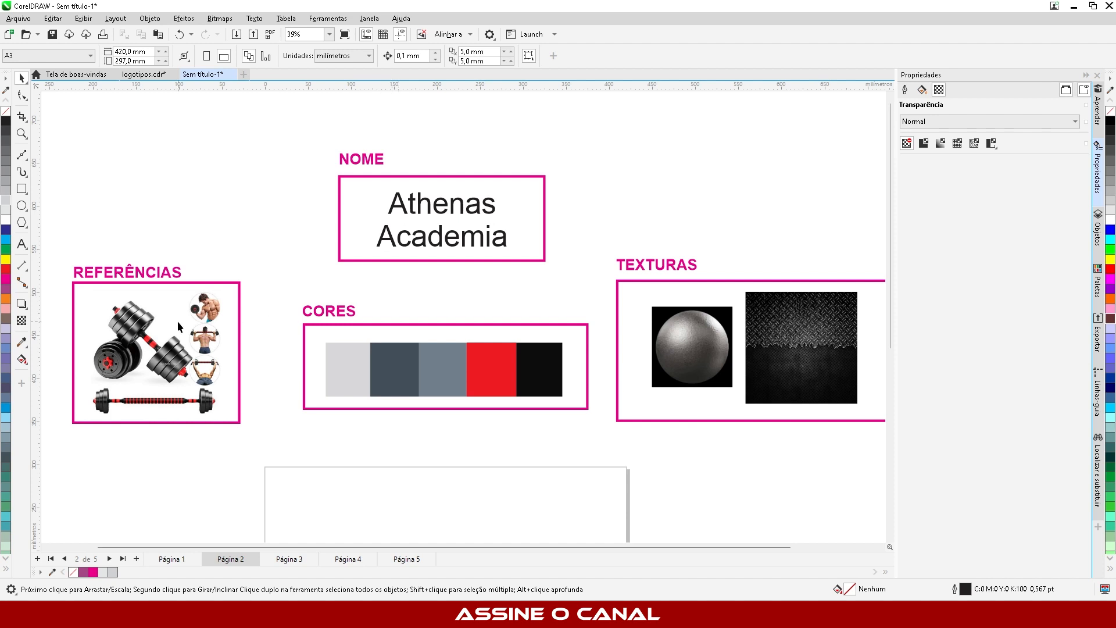
Step: Examine the dumbbell and workout photos in the Referências box and the colour swatches in the Cores box
scroll(79, 386, up, 2)
scroll(80, 386, up, 4)
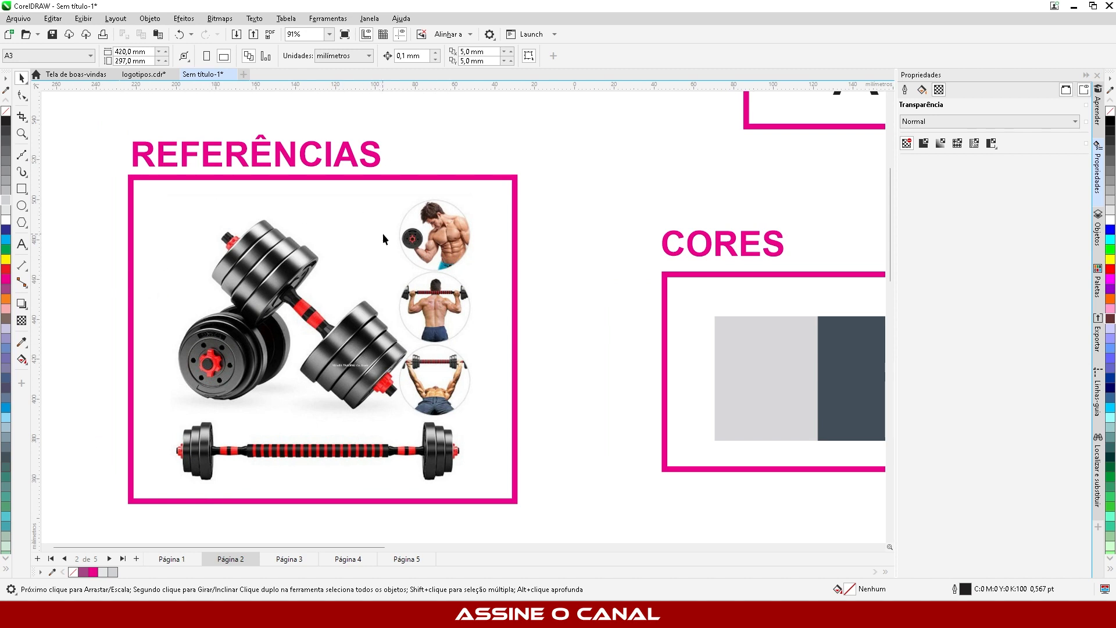
scroll(264, 329, up, 1)
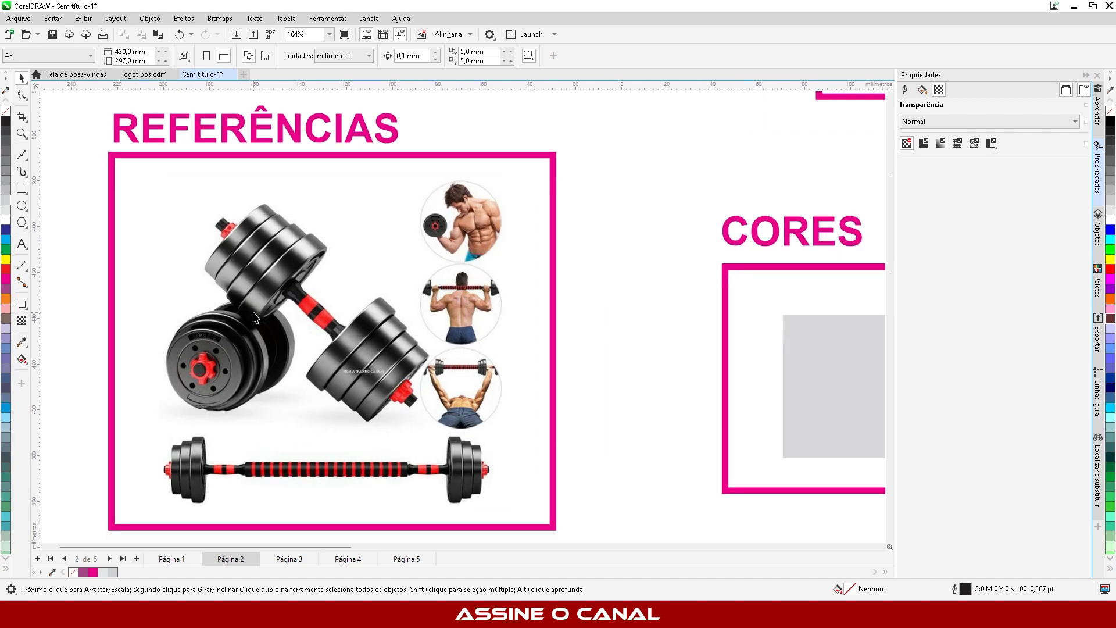
scroll(256, 317, down, 4)
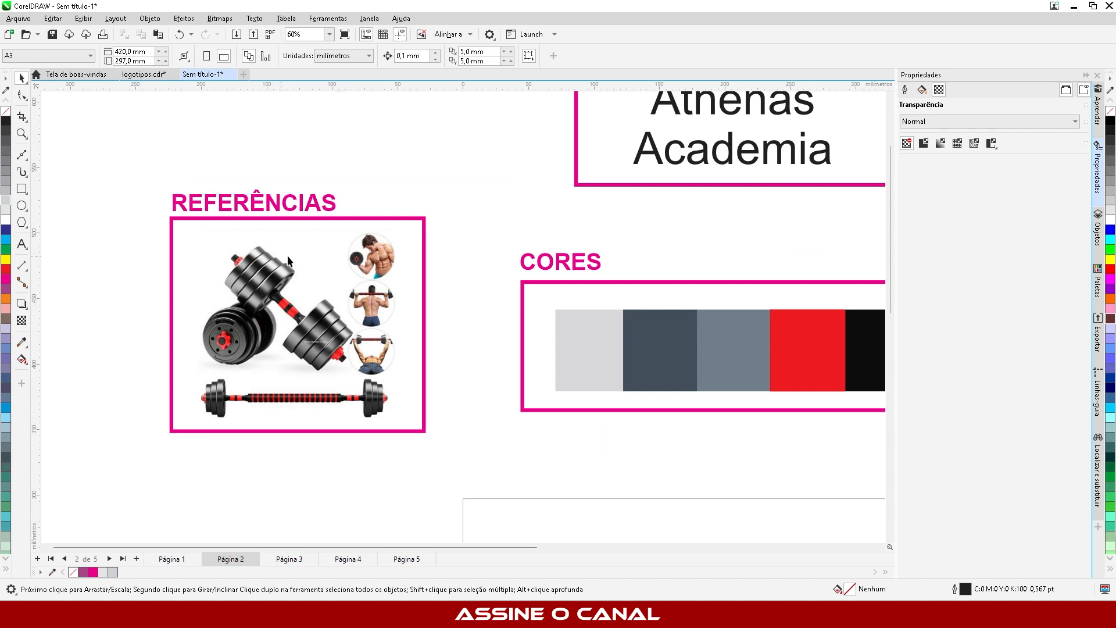
scroll(138, 284, down, 3)
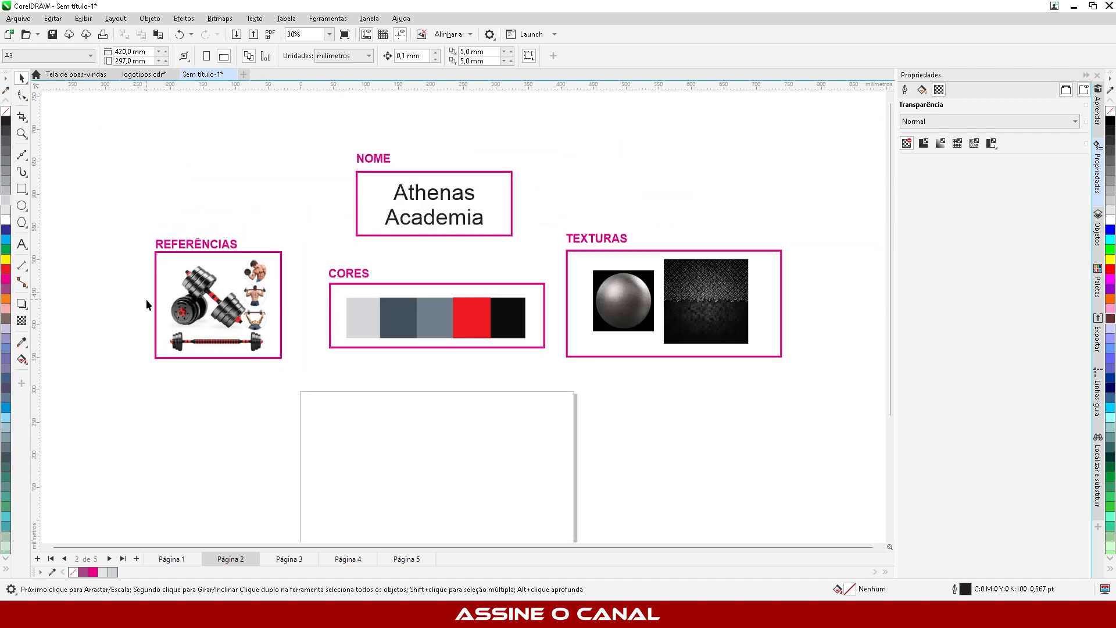
scroll(317, 259, up, 4)
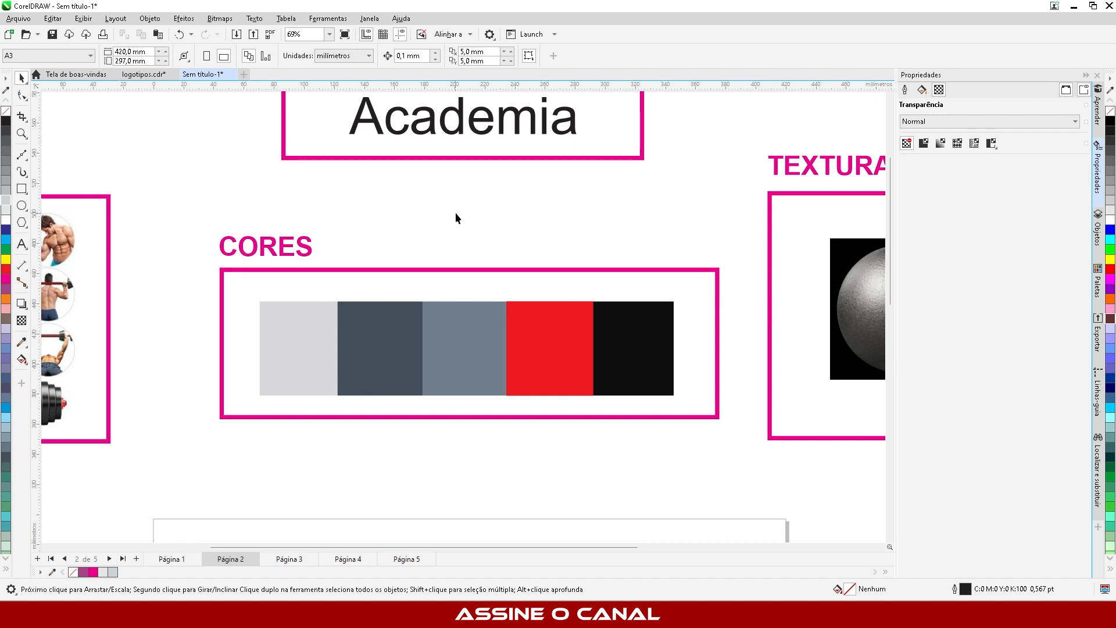
Step: Switch to Adobe Color in the browser and browse its Explore page of colour palettes
click(634, 615)
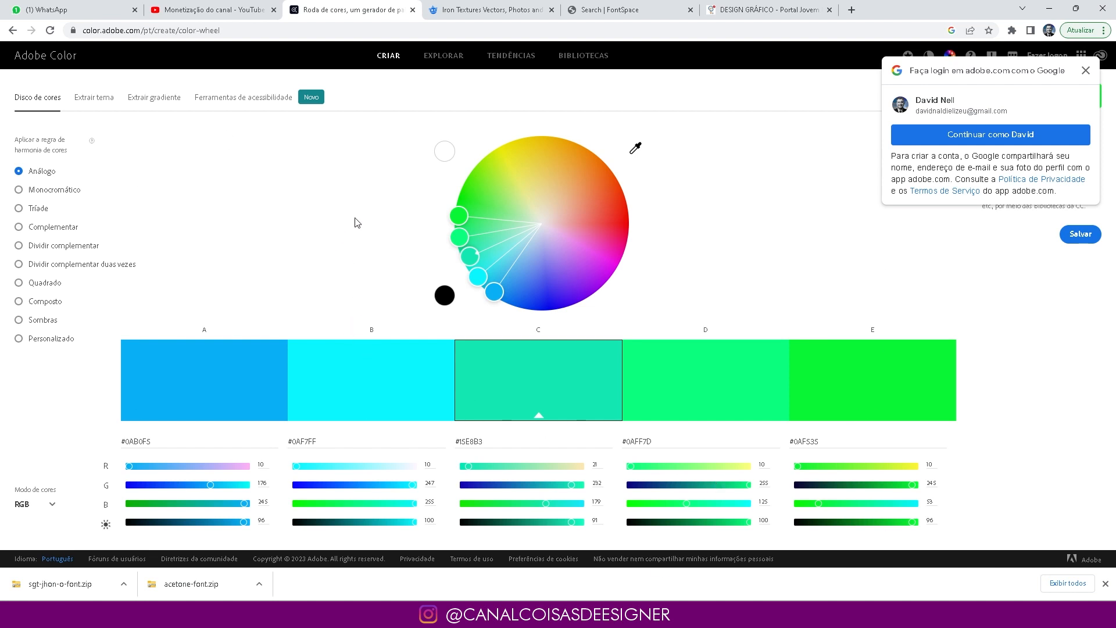
click(445, 58)
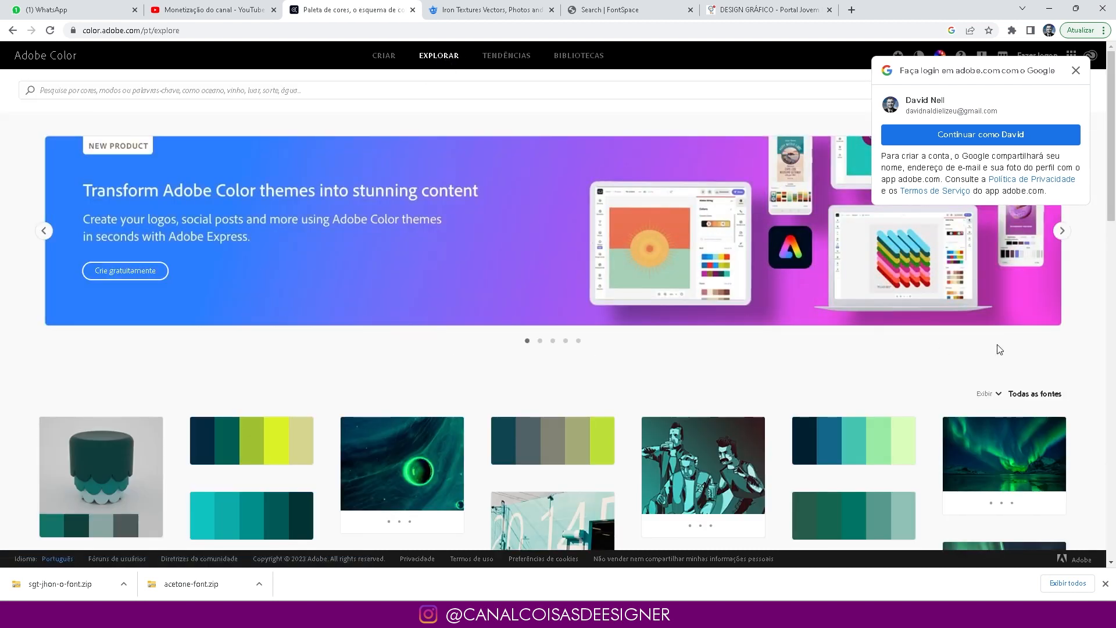
scroll(615, 341, down, 10)
scroll(616, 342, up, 10)
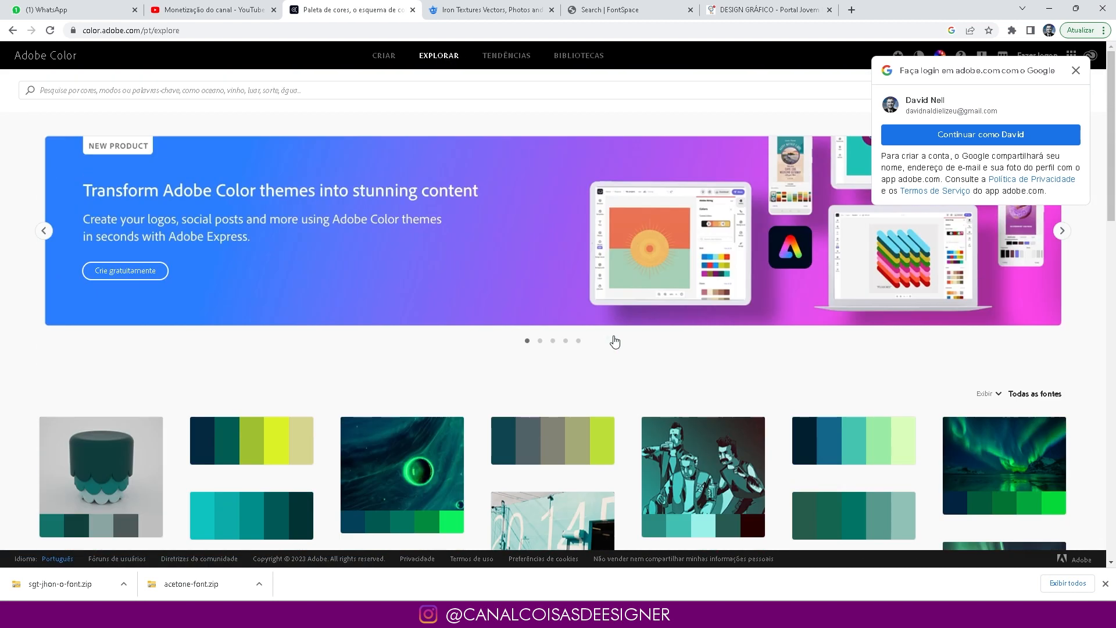
Step: Search the Adobe Color palettes for "gym"
click(144, 87)
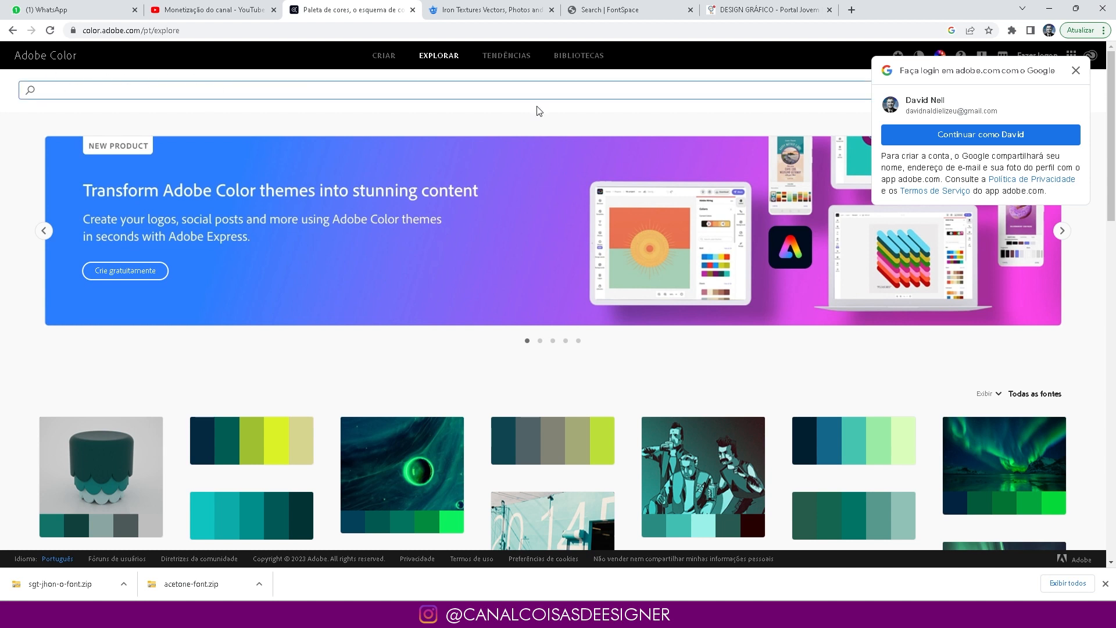
text(g)
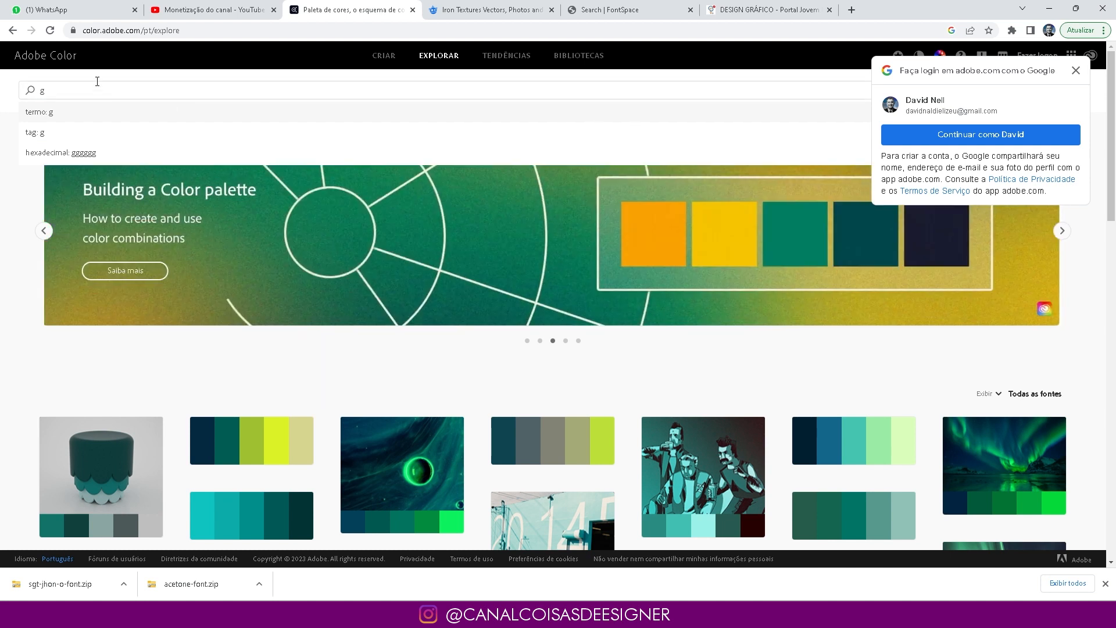
click(88, 88)
text(ym)
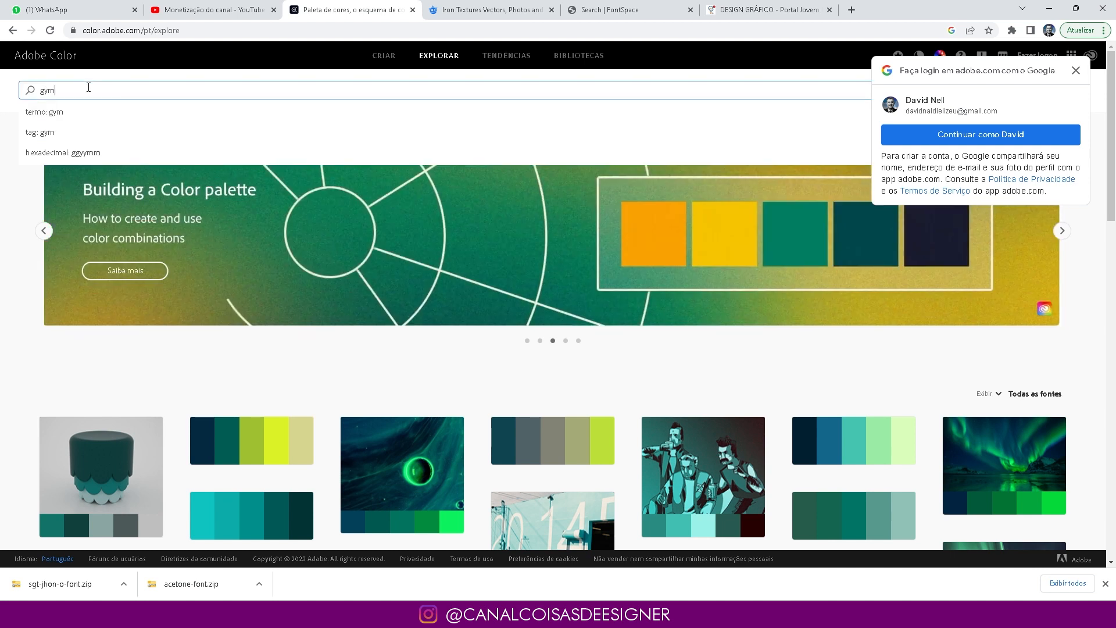
key(Return)
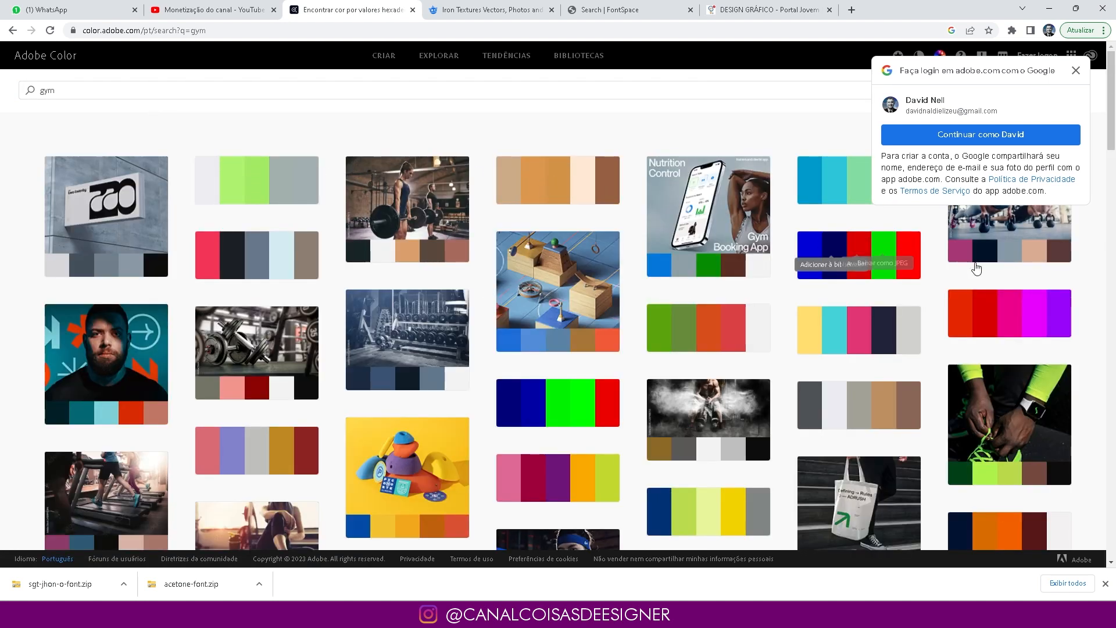
Step: Browse the gym palettes and open the "gym floor" palette with red, black, slate, pale blue and brown
scroll(720, 344, down, 5)
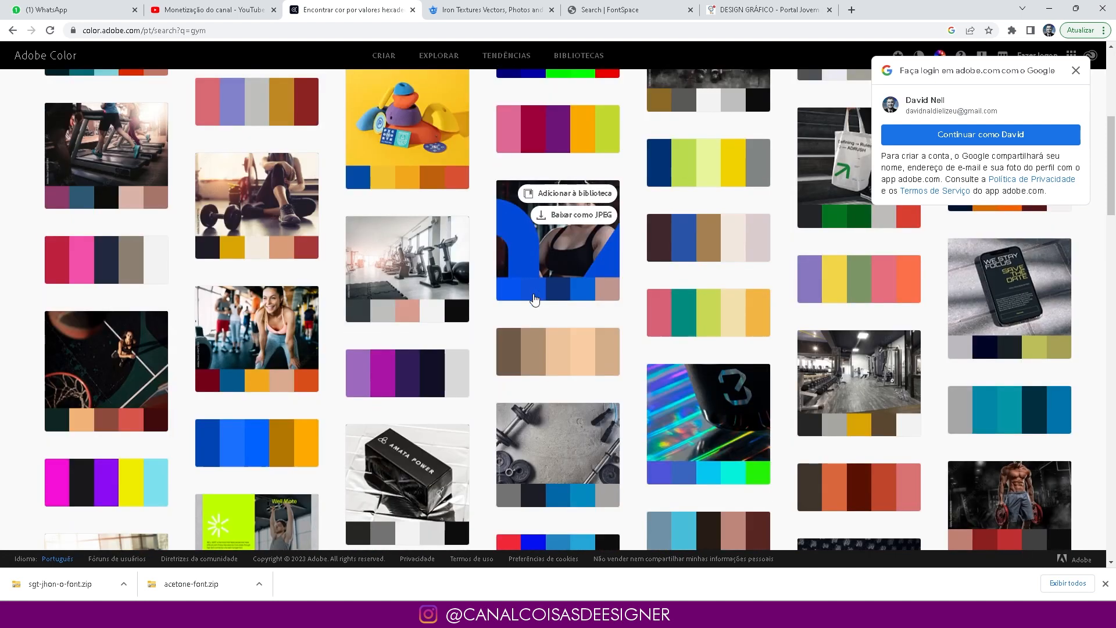
scroll(535, 299, down, 2)
scroll(535, 300, up, 6)
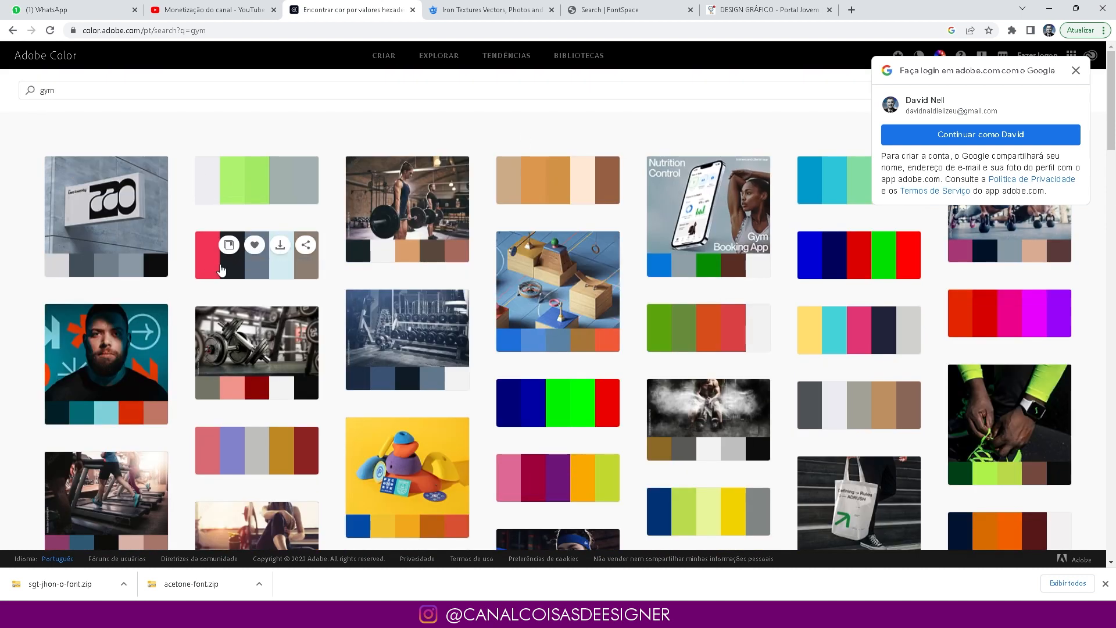
click(259, 279)
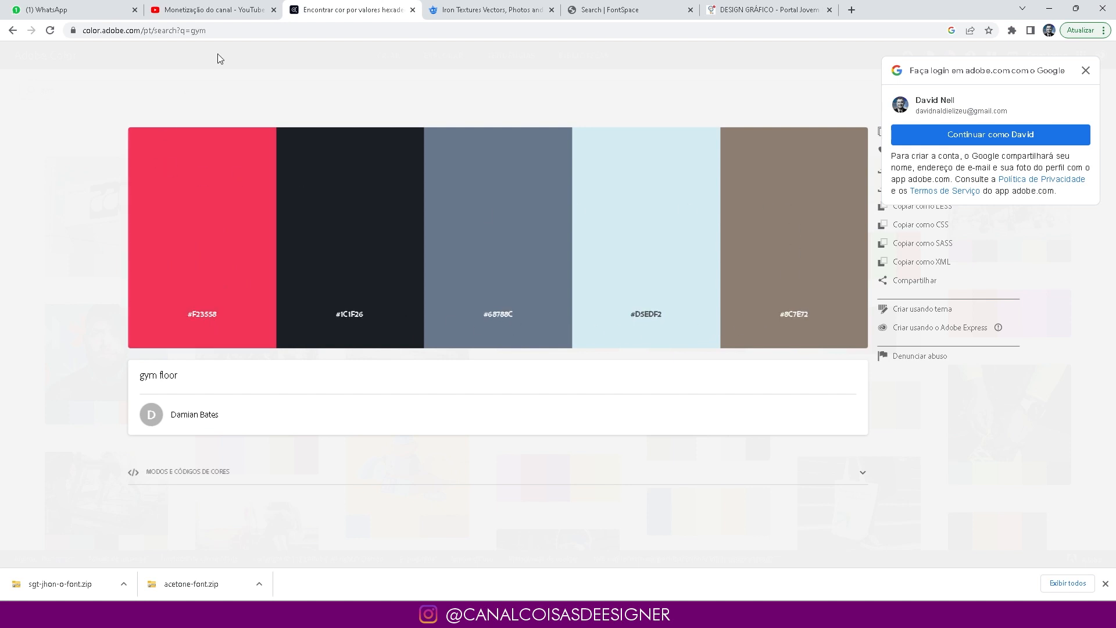
Step: Switch back to the CorelDRAW document Sem título-1 and view all the Athenas Academia briefing boards together
mouse_move(661, 615)
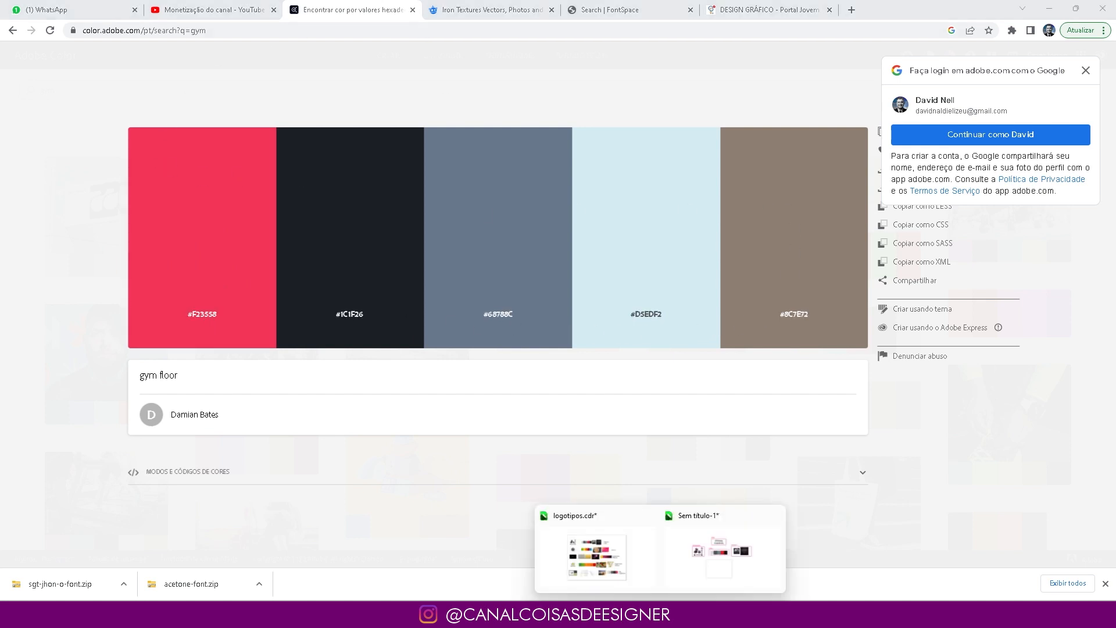
click(728, 557)
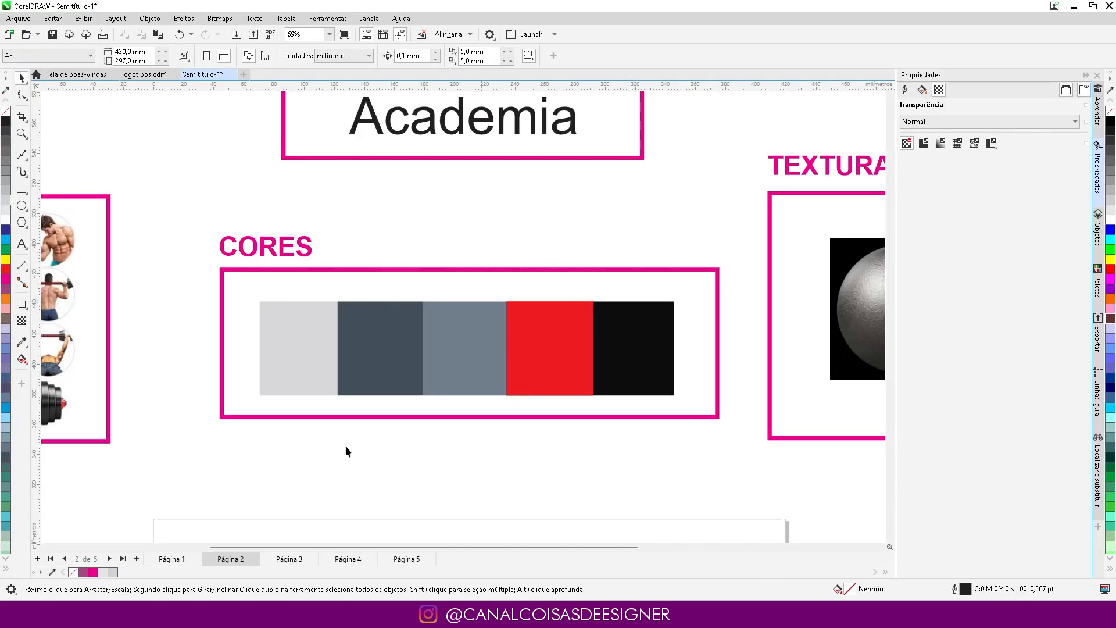
scroll(169, 288, down, 2)
scroll(355, 268, down, 1)
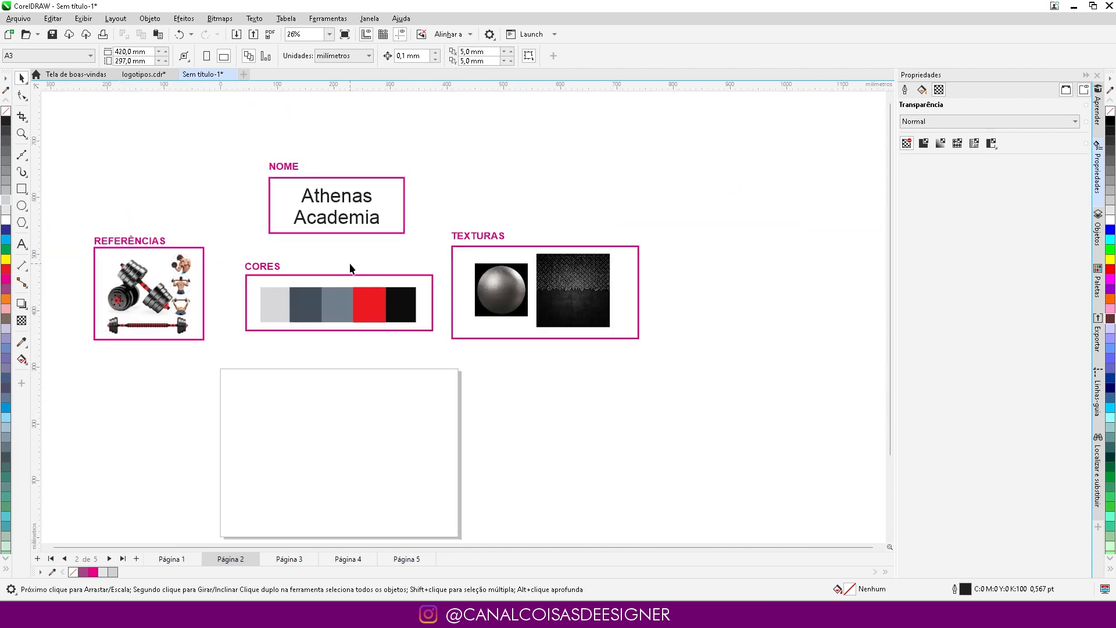
Step: Examine the metallic sphere and the dark diamond-plate texture in the Texturas box
scroll(560, 273, up, 3)
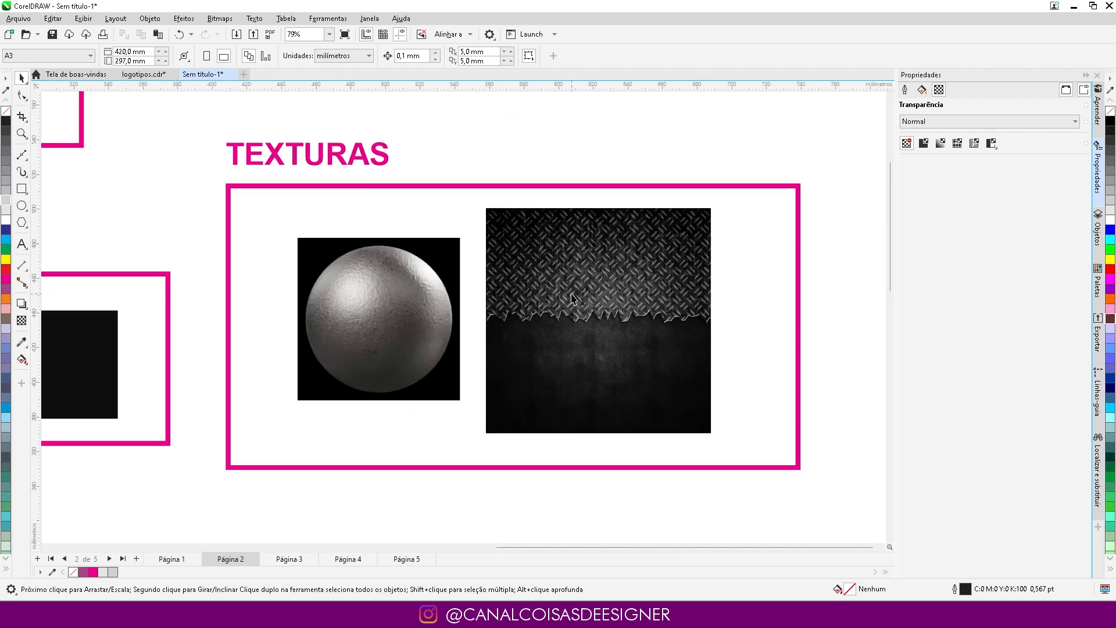
scroll(512, 347, up, 2)
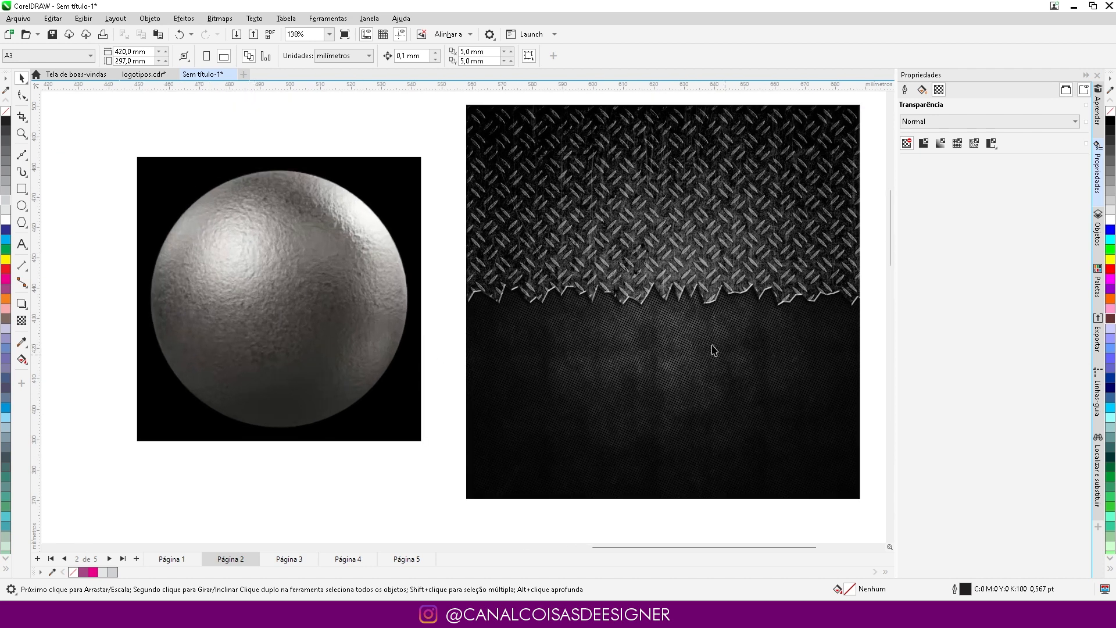
scroll(634, 271, down, 2)
scroll(393, 448, down, 1)
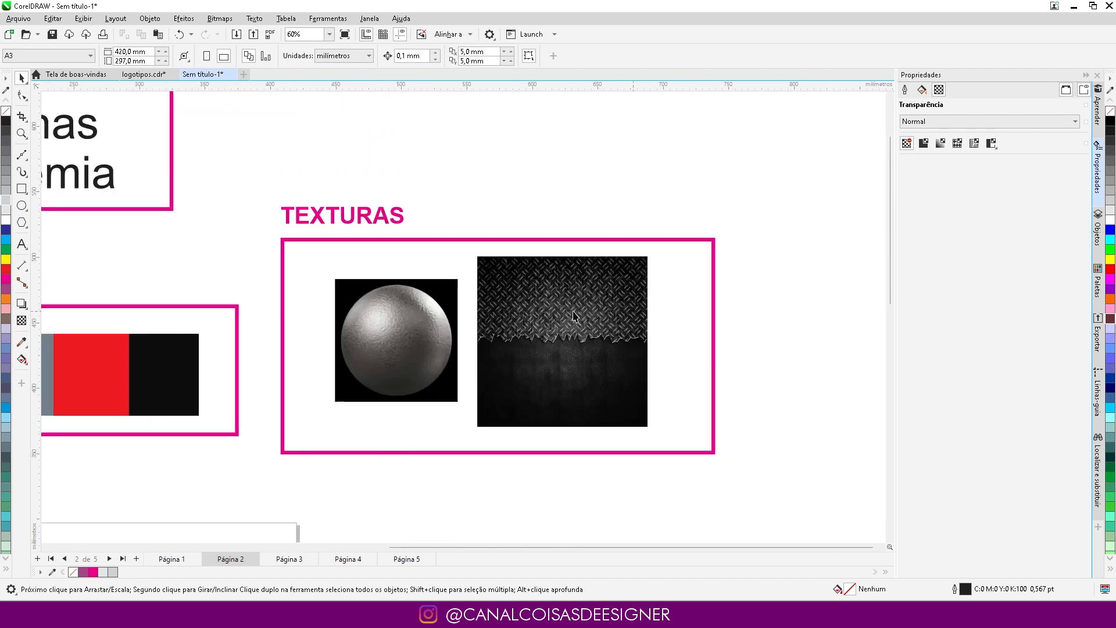
scroll(365, 309, up, 1)
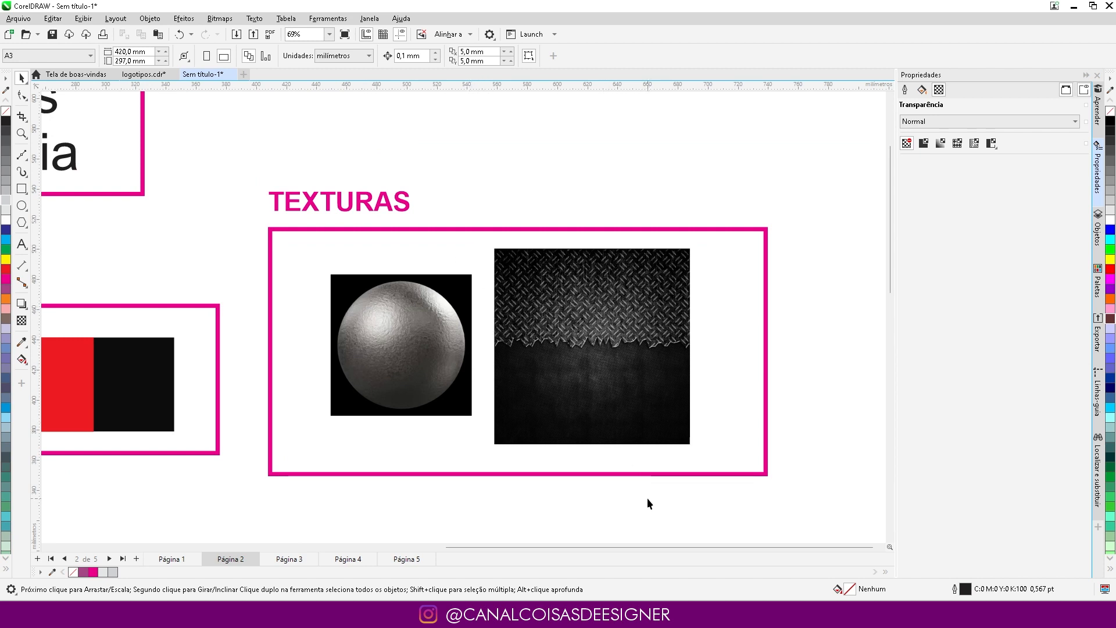
scroll(520, 410, up, 3)
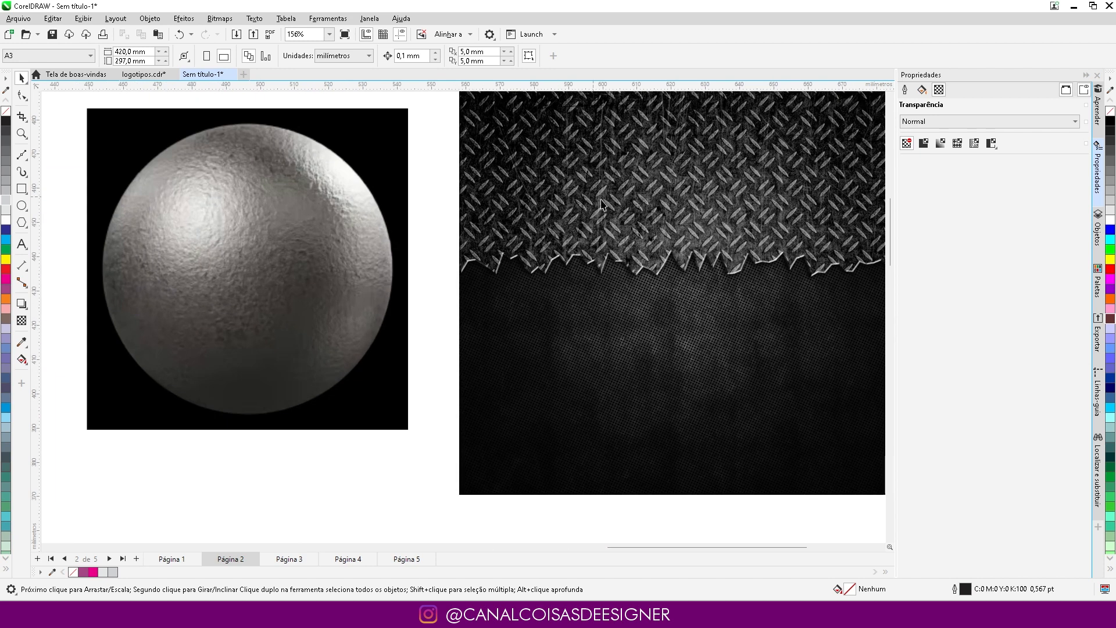
scroll(642, 317, down, 2)
scroll(442, 296, down, 2)
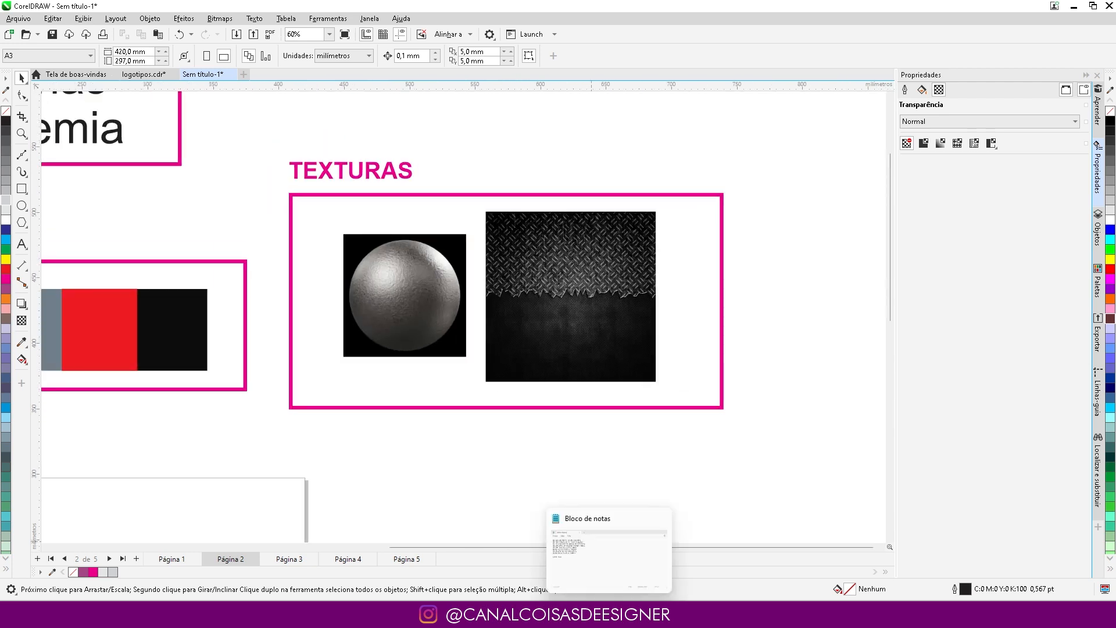
Step: Switch to the browser's Freepik tab and browse the IRON TEXTURES results for metal texture ideas
click(635, 615)
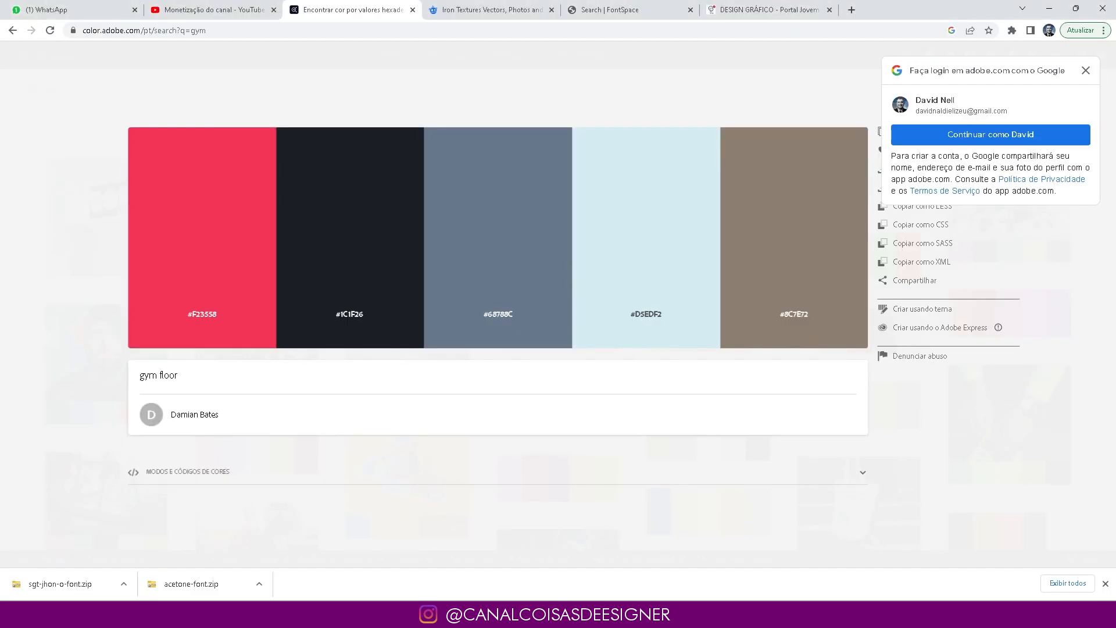
click(460, 15)
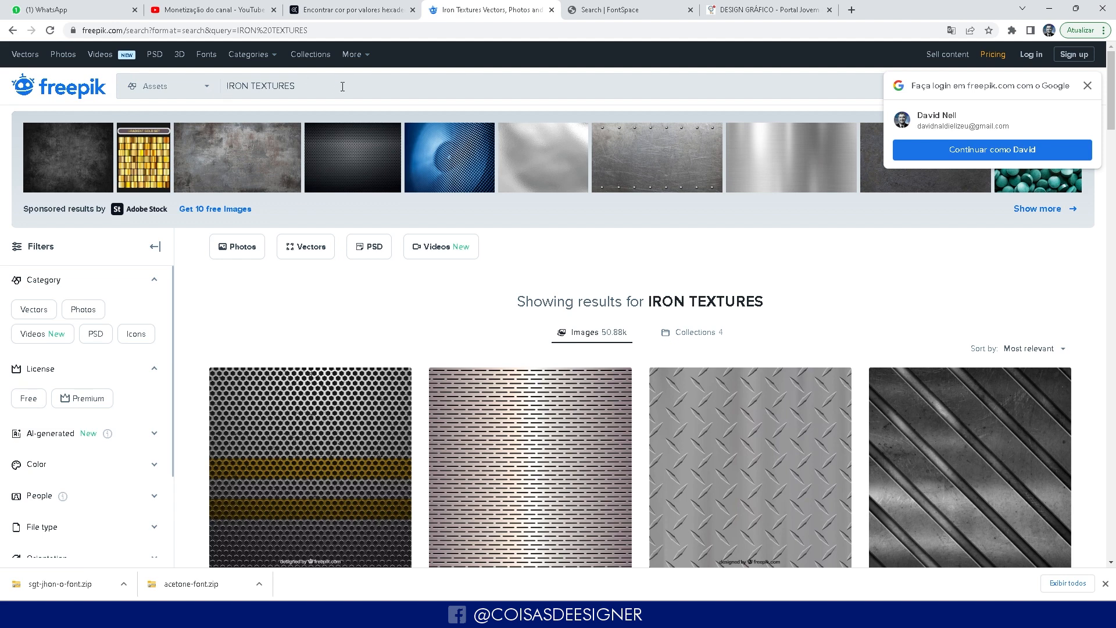
scroll(471, 224, down, 10)
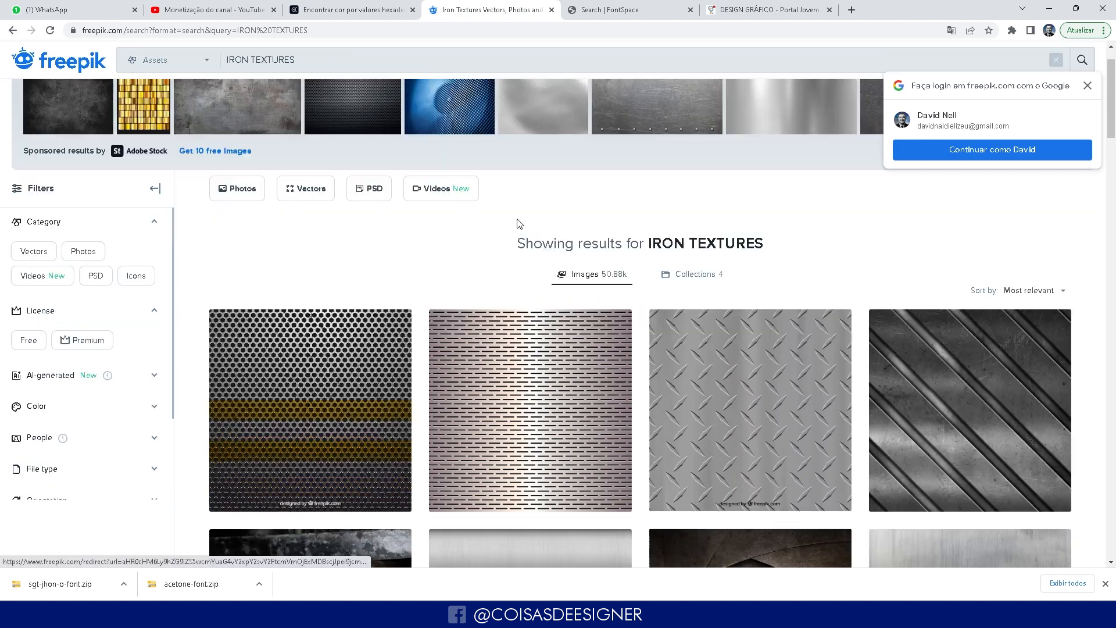
scroll(607, 271, down, 3)
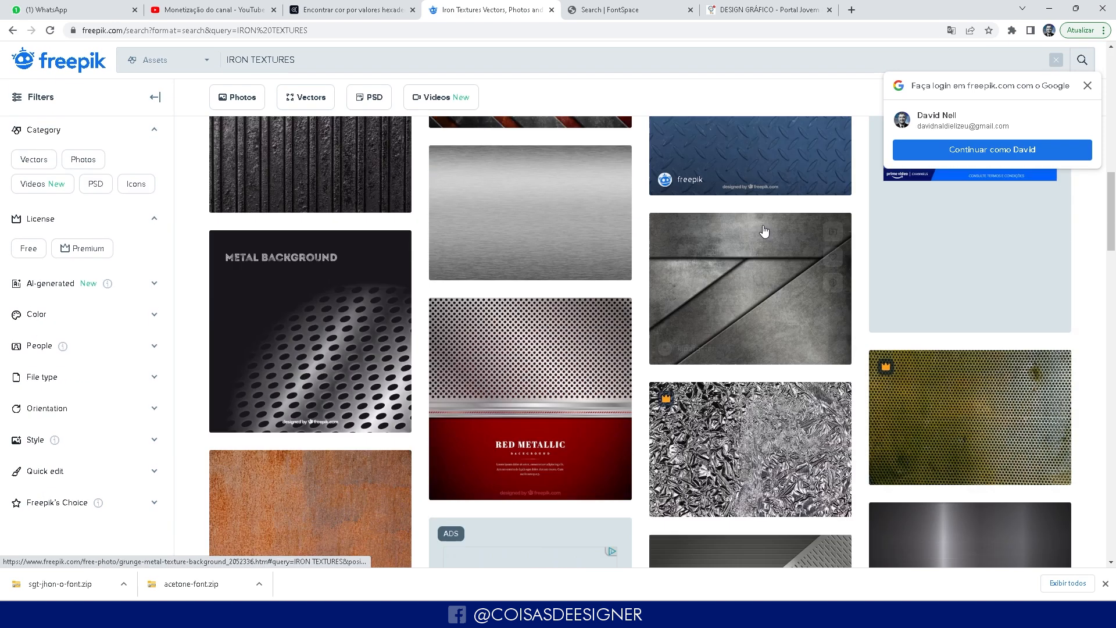
scroll(855, 301, down, 4)
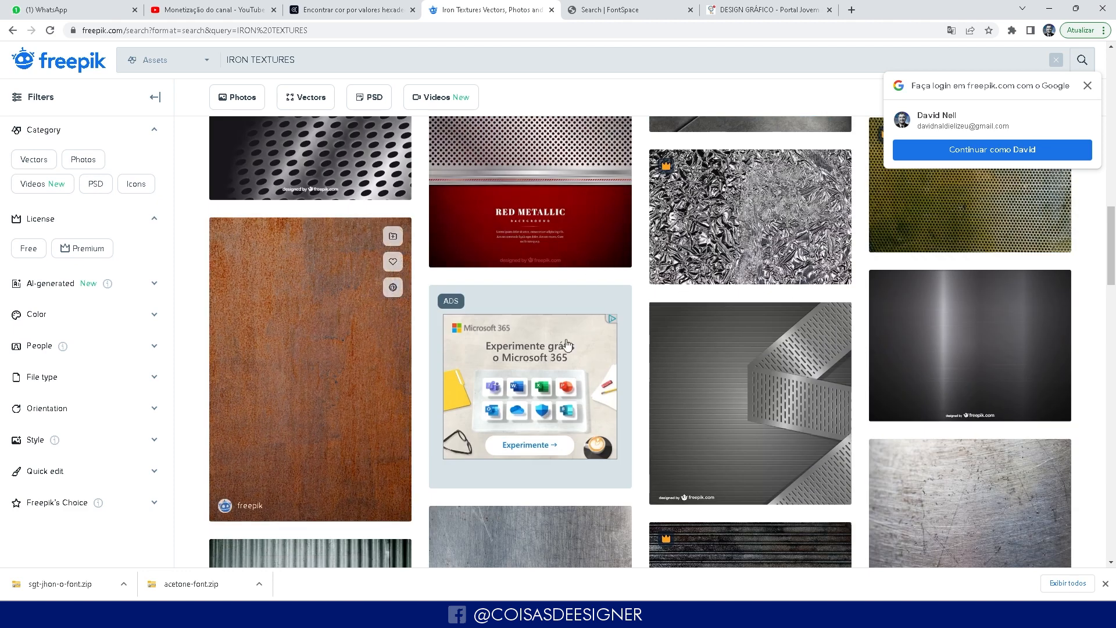
scroll(922, 292, down, 7)
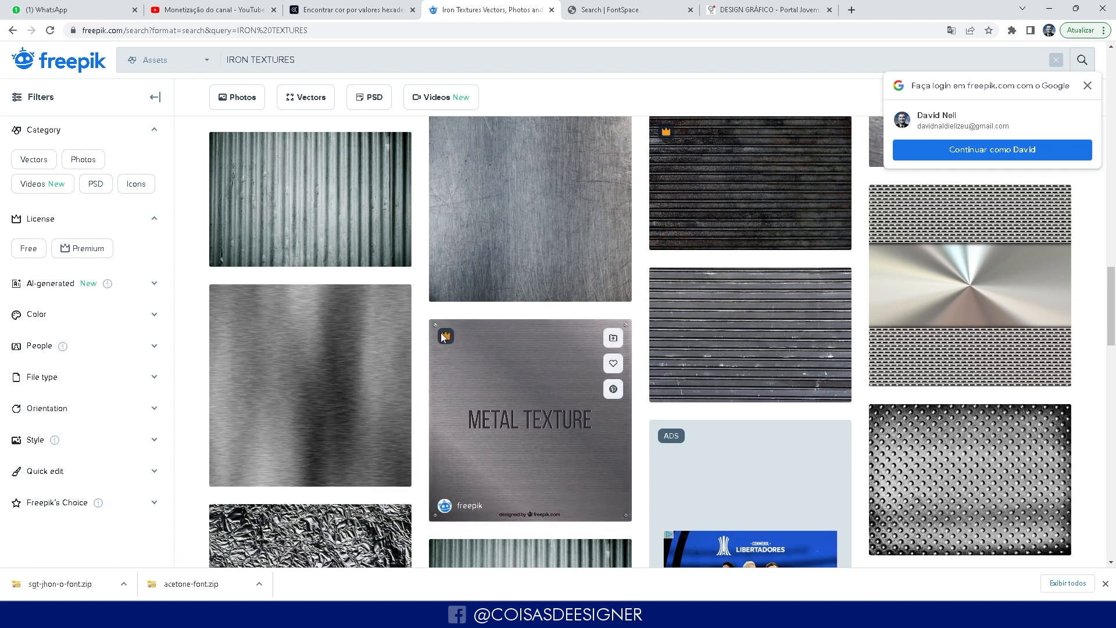
scroll(716, 382, down, 6)
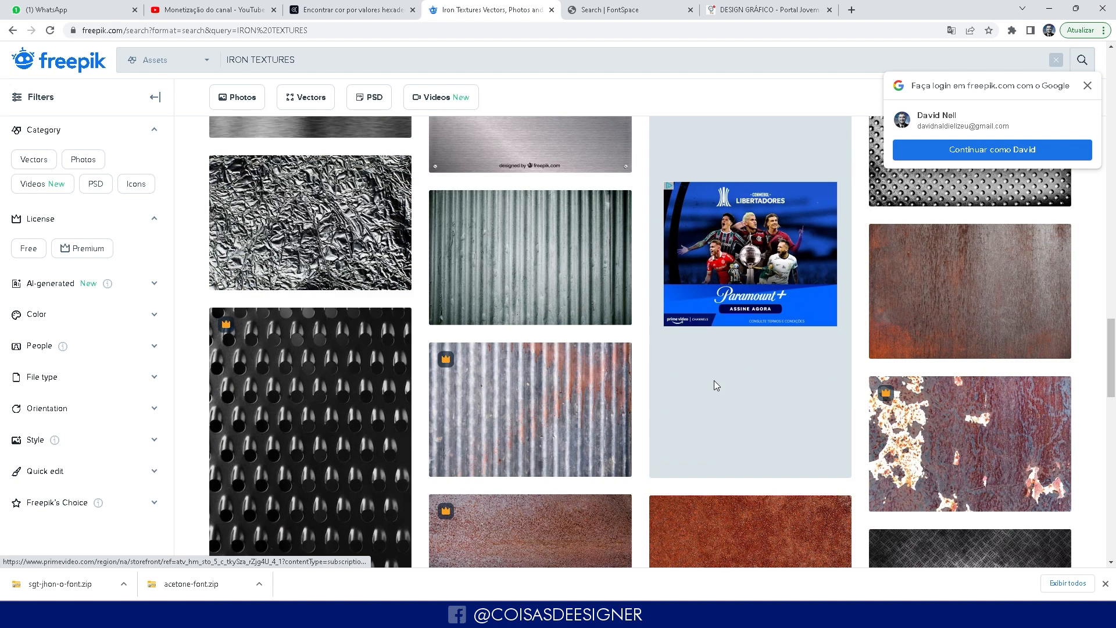
scroll(755, 461, down, 4)
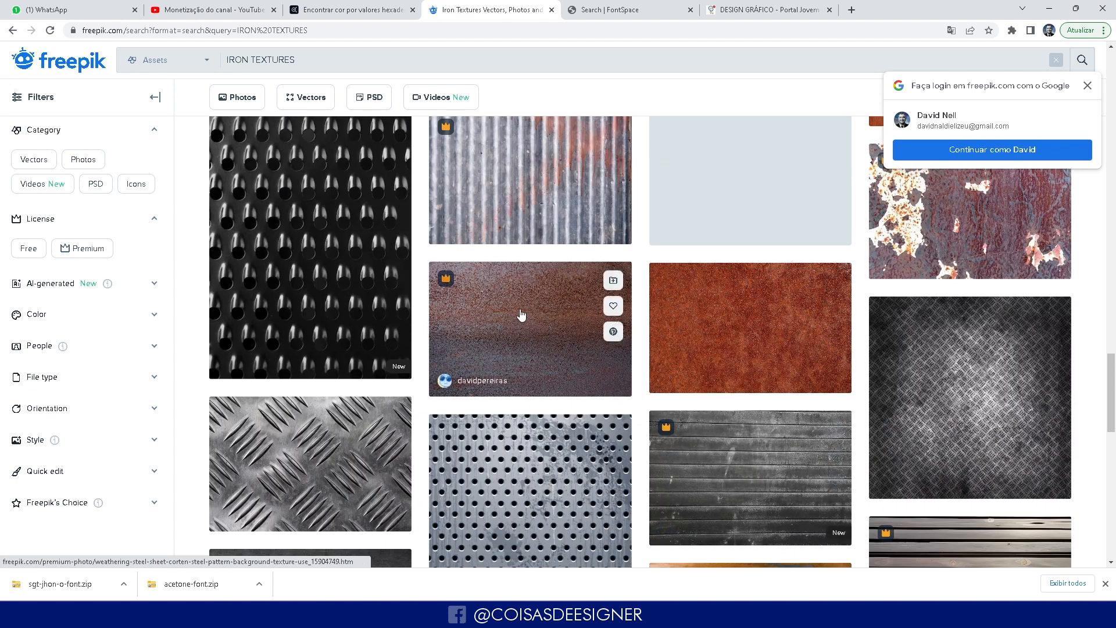
scroll(519, 314, up, 9)
scroll(519, 316, down, 5)
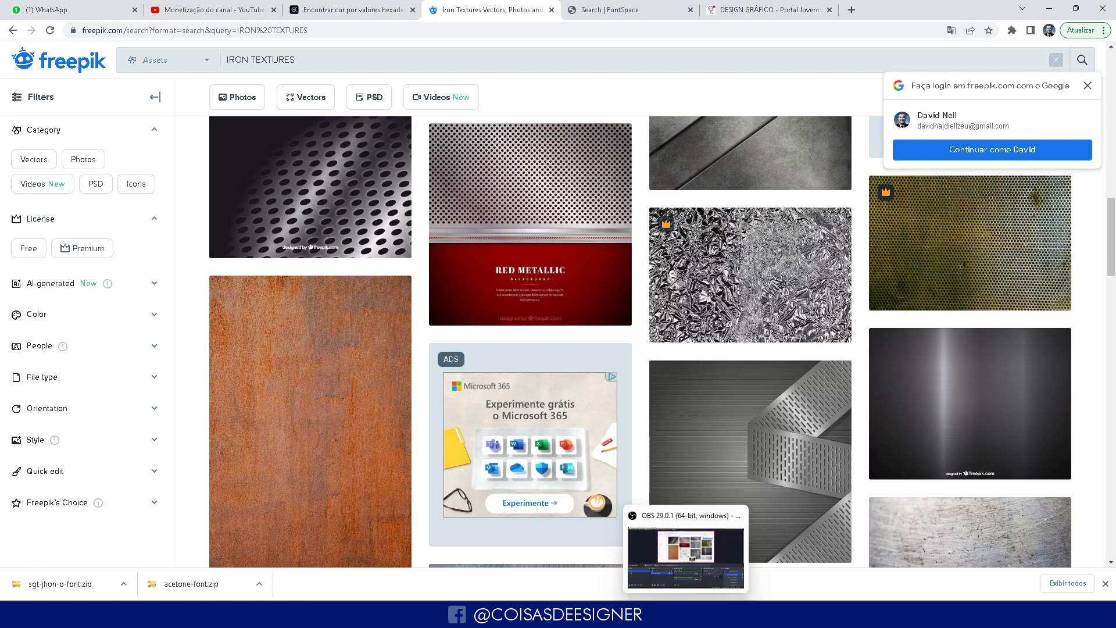
Step: Switch back to CorelDRAW, examine the sphere and diamond-plate textures up close, and view all the briefing boards together
click(660, 615)
click(721, 564)
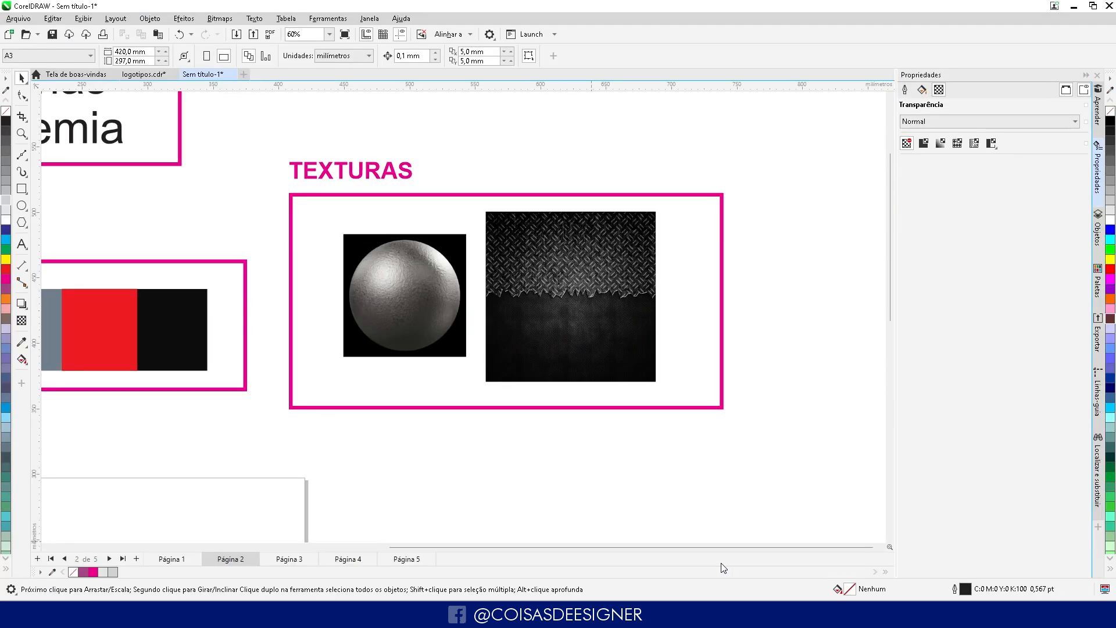
scroll(510, 282, up, 4)
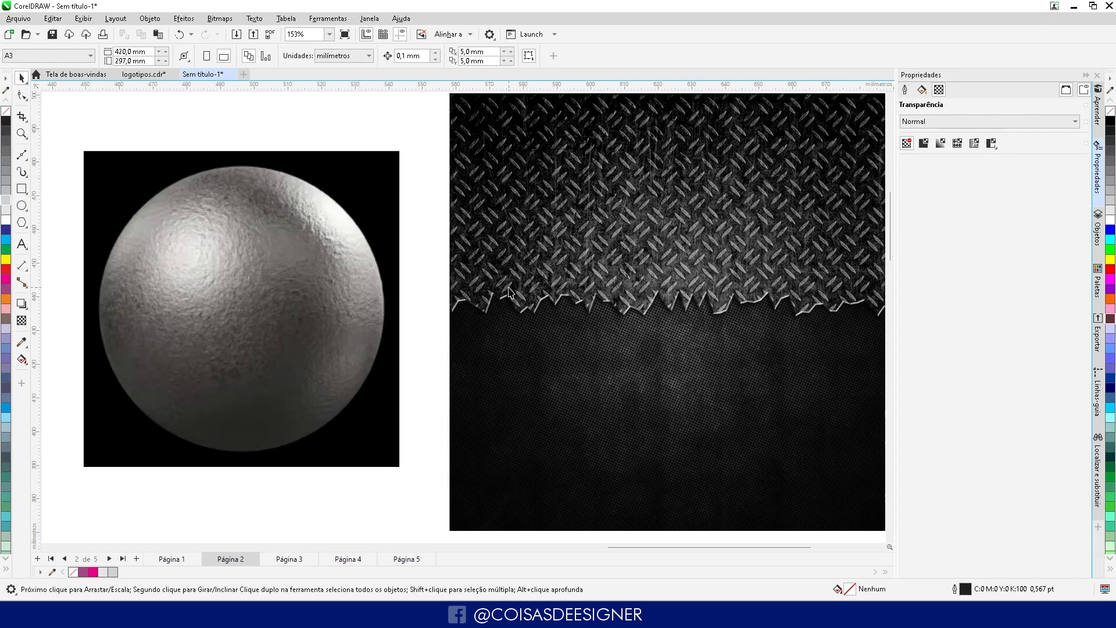
scroll(644, 252, down, 9)
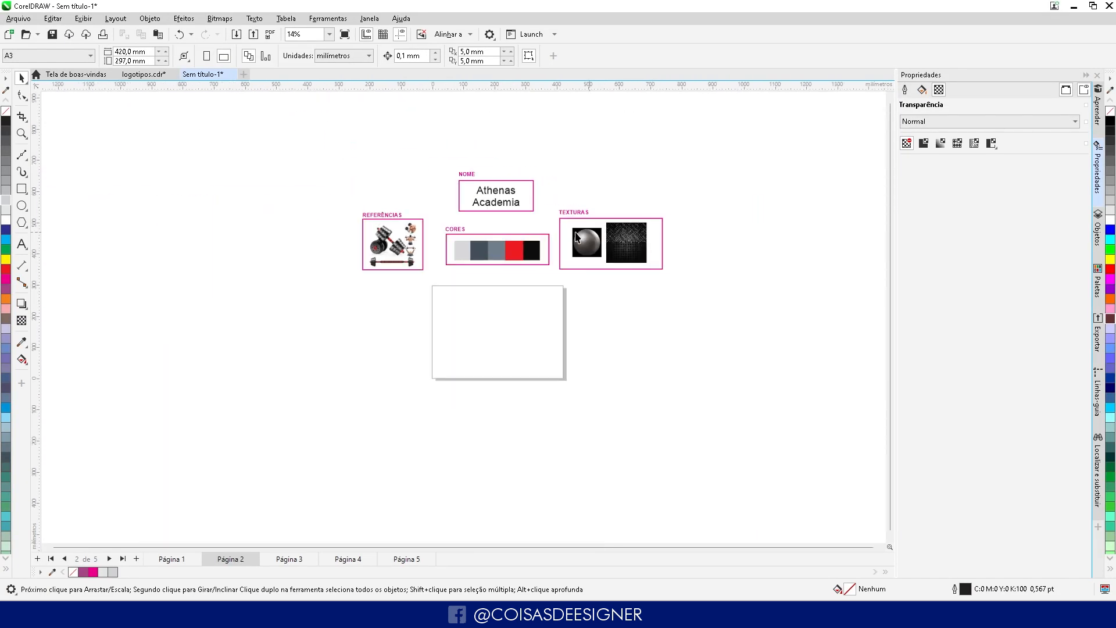
scroll(580, 263, up, 2)
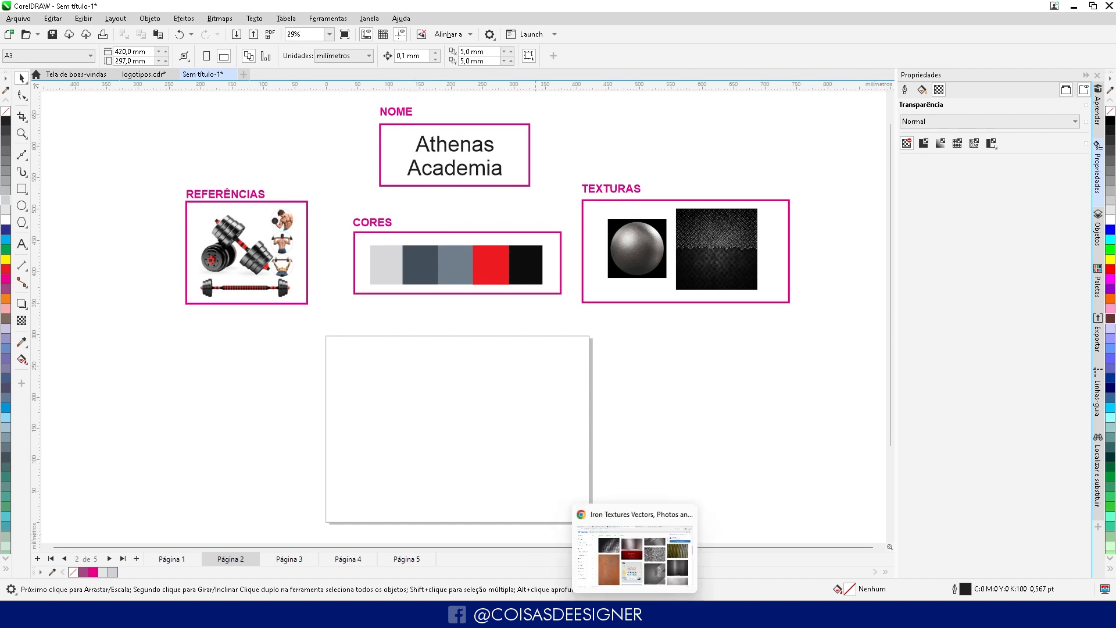
Step: Switch to the browser's FontSpace tab and browse the whole list of fonts matching GYM
click(643, 576)
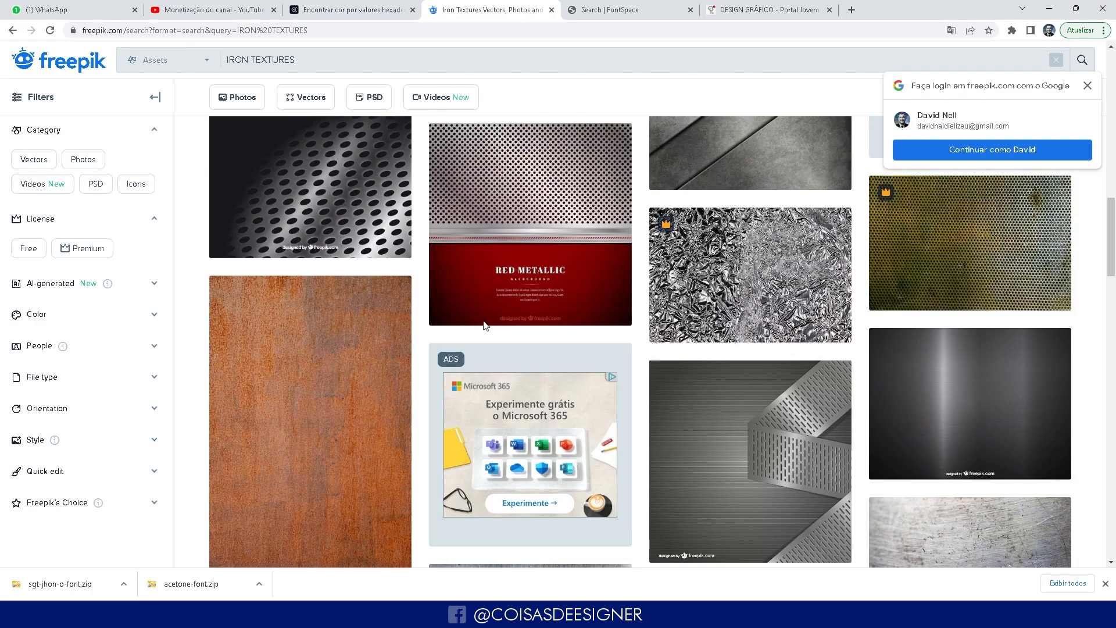
click(616, 14)
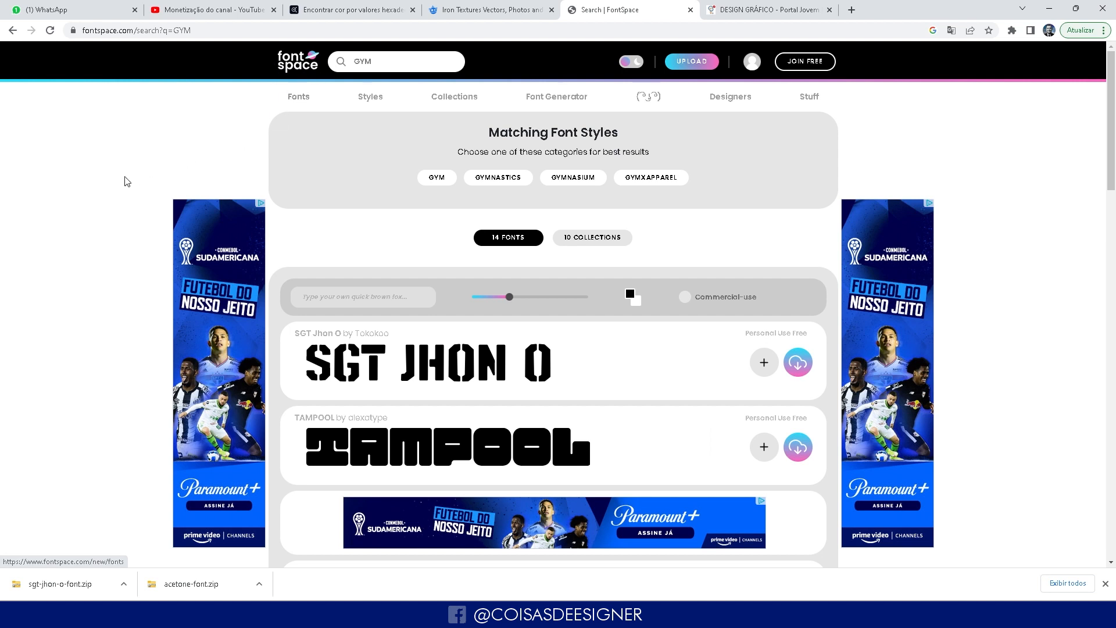
scroll(422, 257, down, 10)
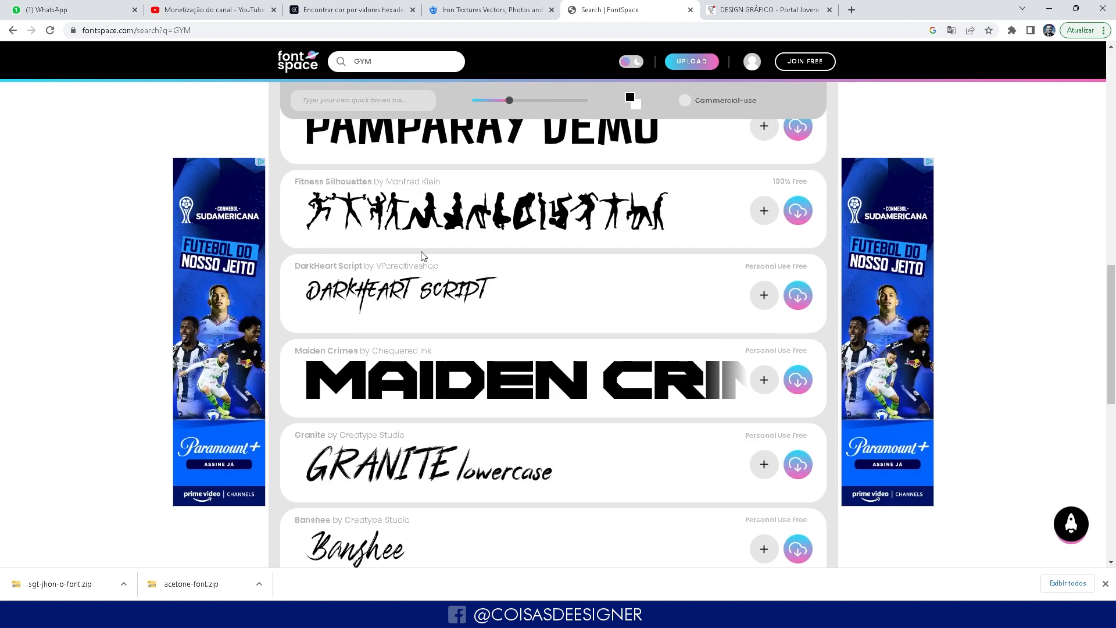
scroll(423, 256, up, 10)
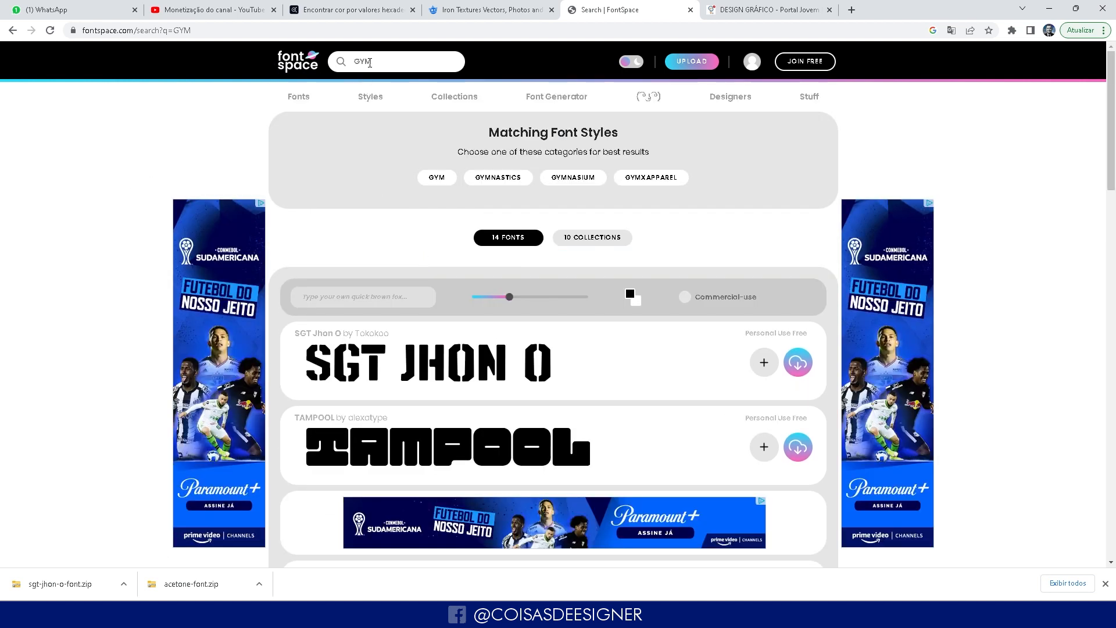
drag(385, 63, 342, 63)
scroll(381, 200, down, 10)
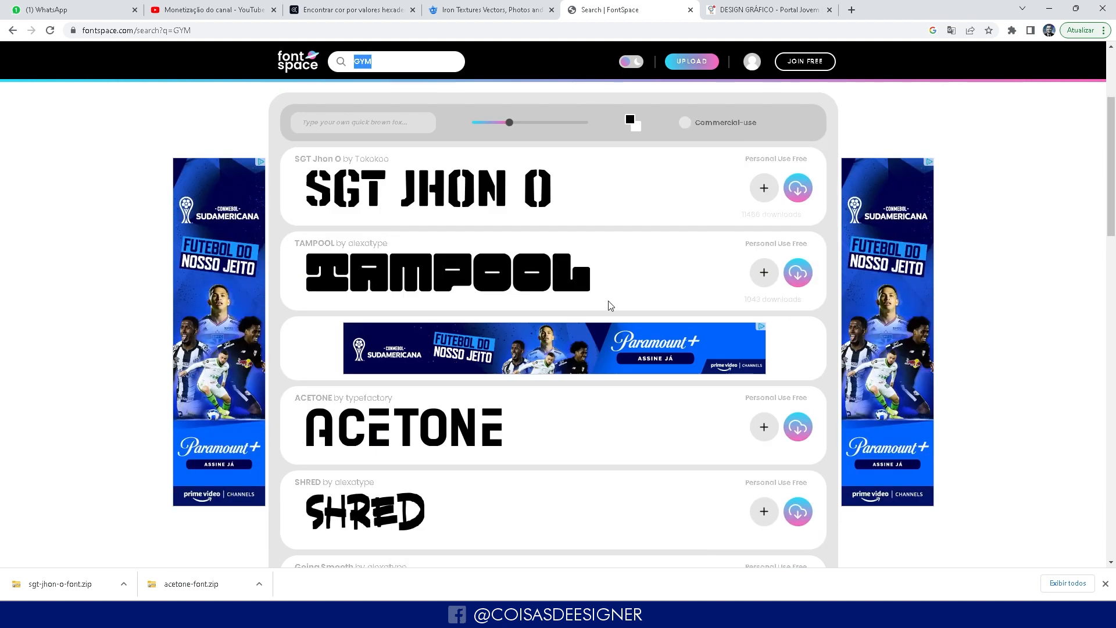
scroll(703, 316, down, 4)
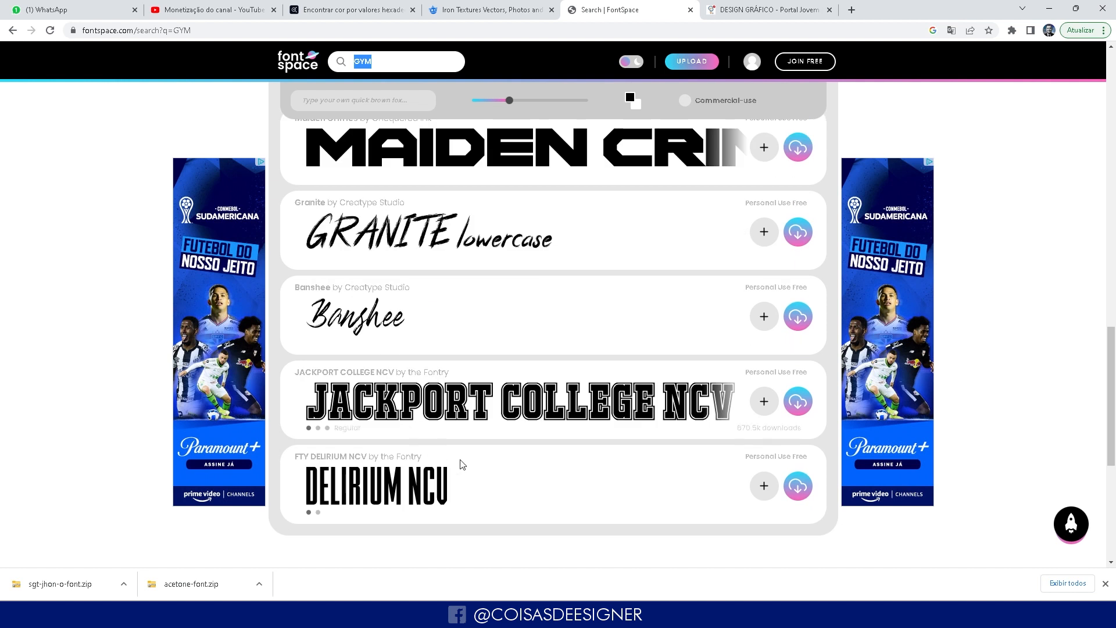
scroll(496, 469, up, 13)
scroll(499, 470, up, 5)
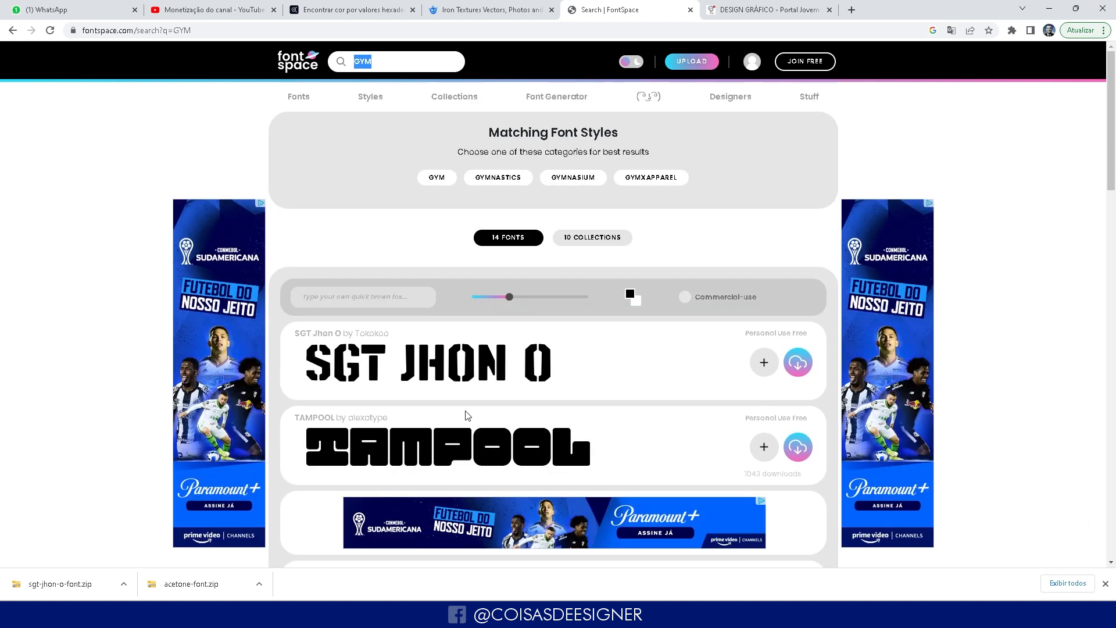
Step: Return to CorelDRAW and copy the words Athenas and Academia from the Nome box onto the blank page, one below the other
key(alt+Tab)
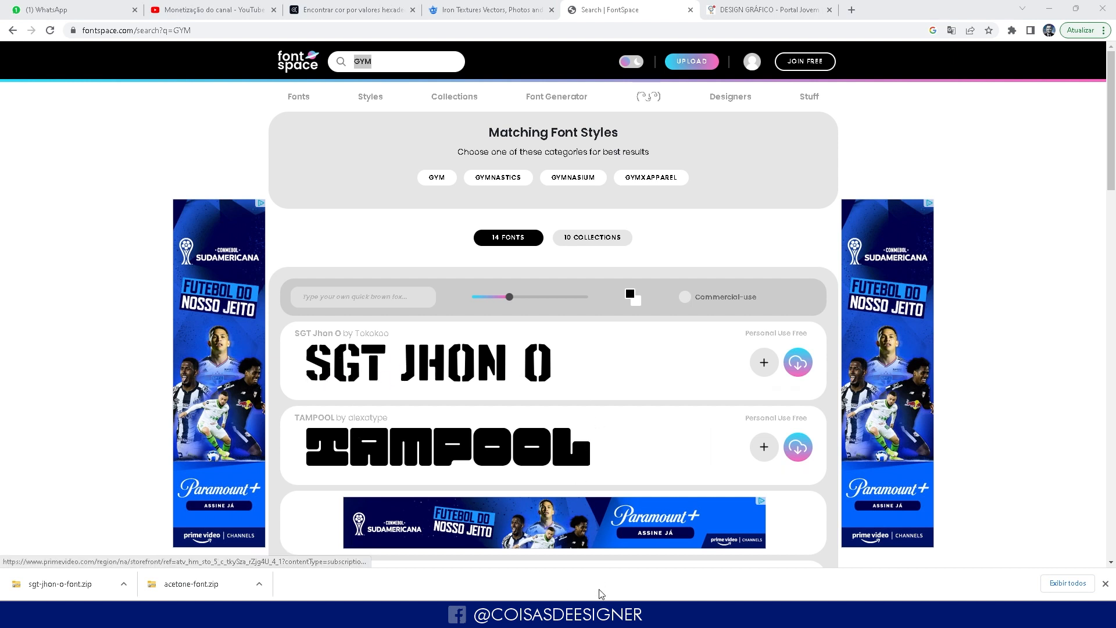
mouse_move(660, 617)
click(708, 551)
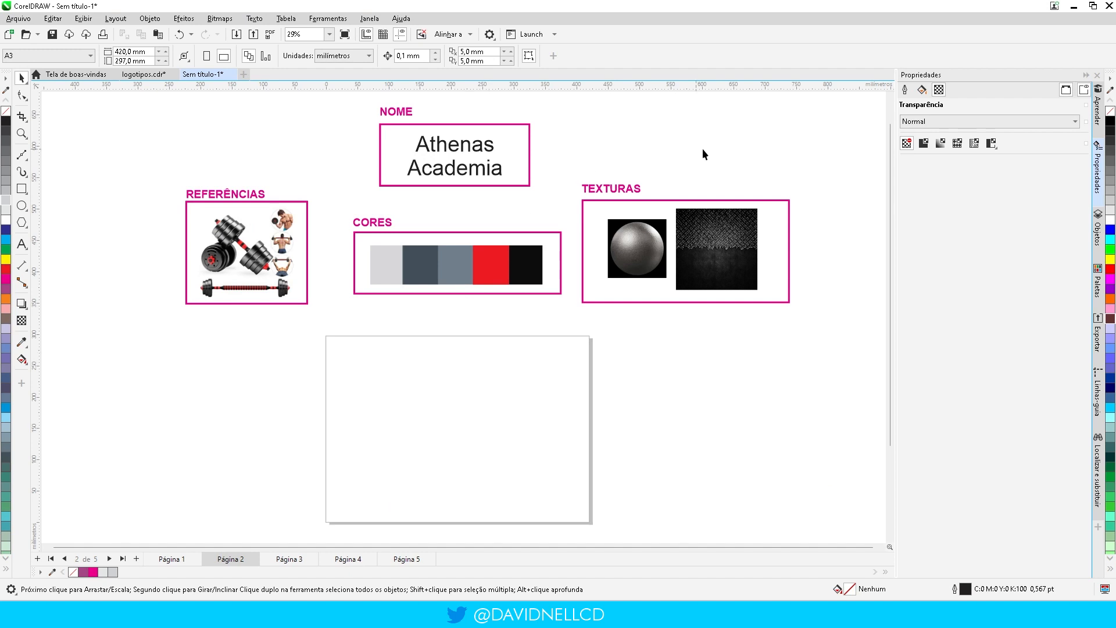
click(439, 140)
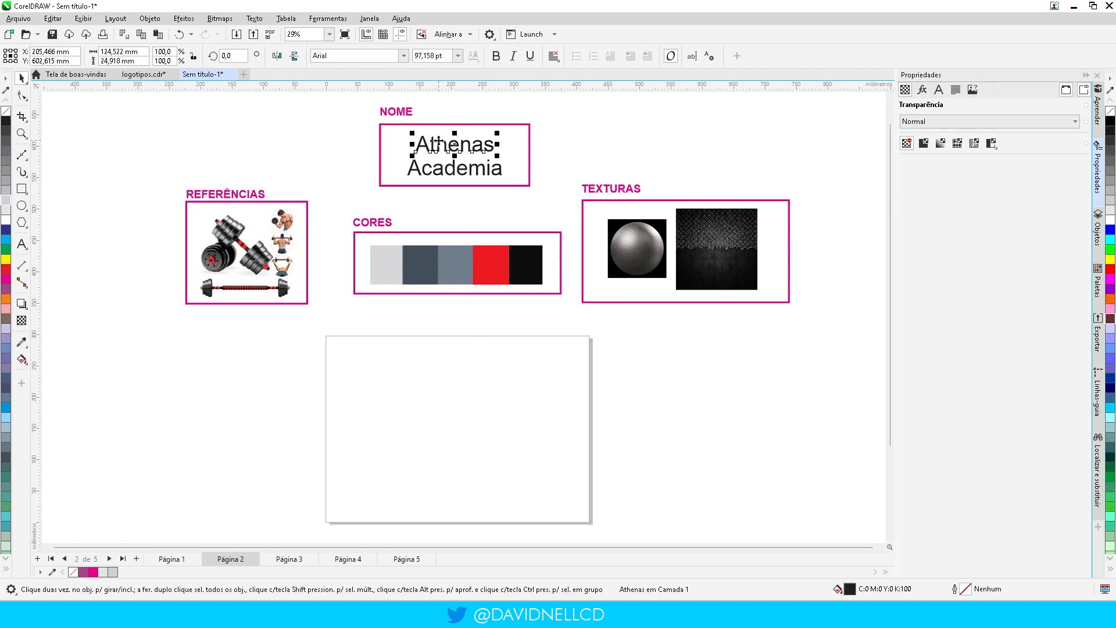
drag(439, 141, 439, 445)
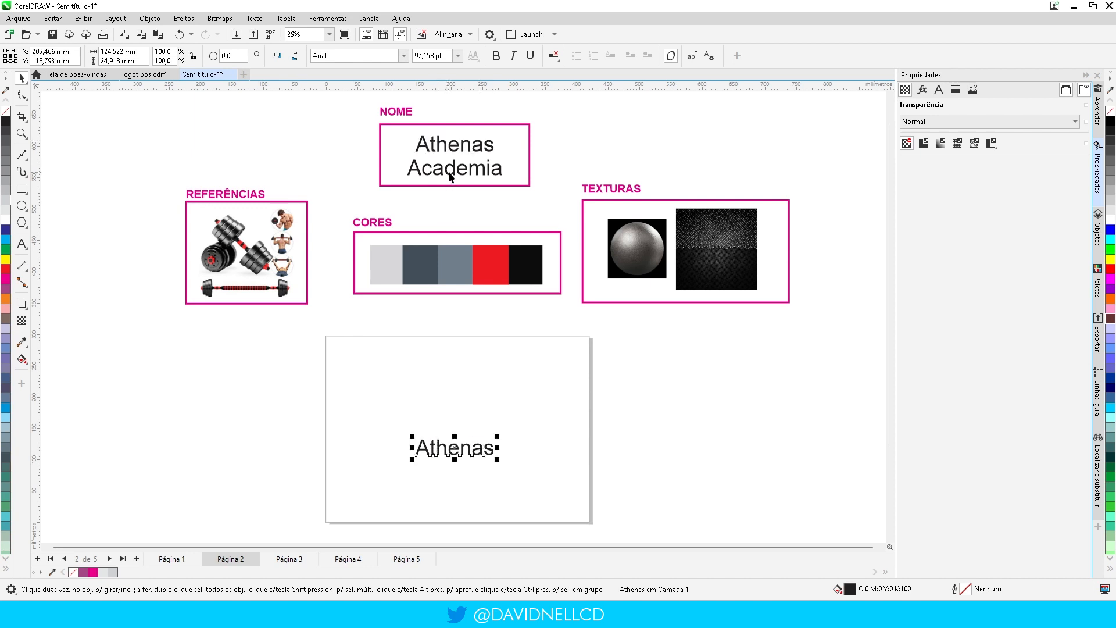
drag(450, 177, 452, 490)
scroll(445, 507, up, 4)
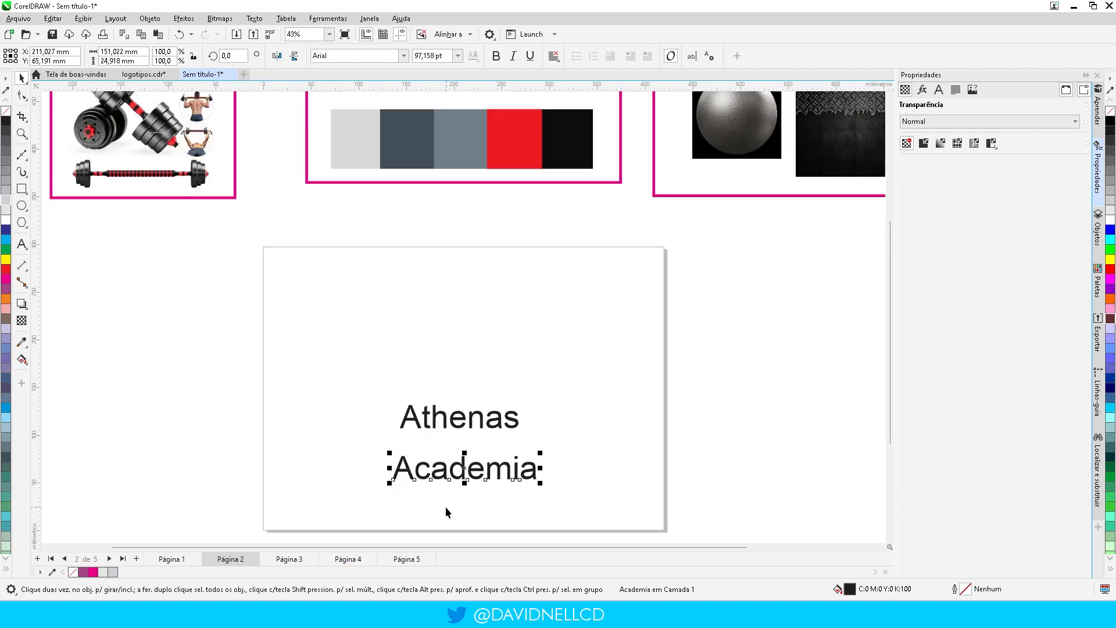
click(293, 337)
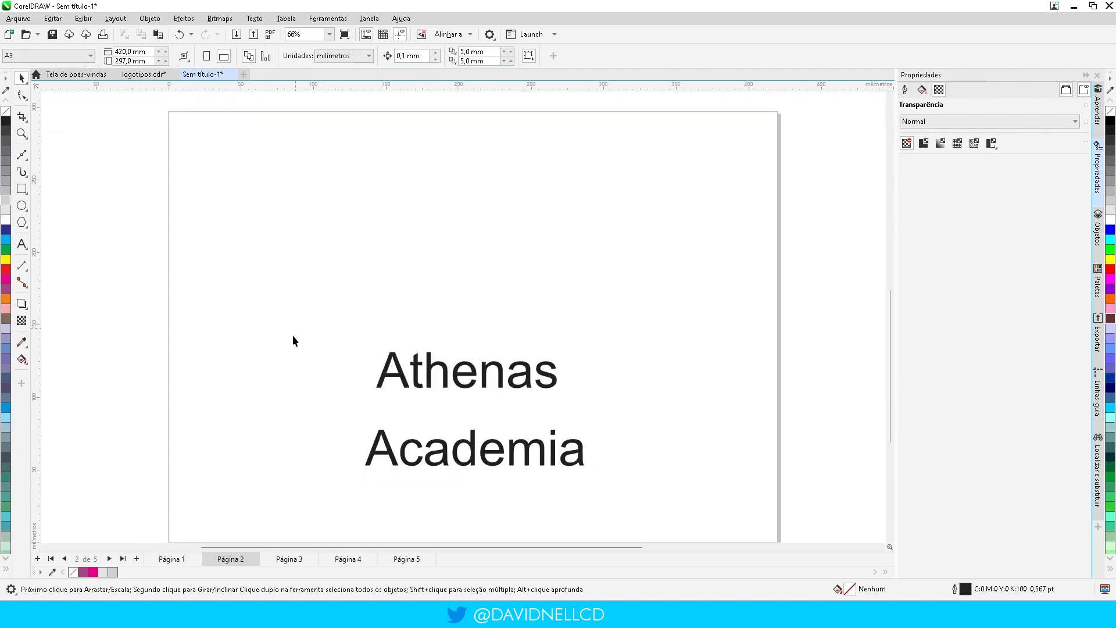
Step: Change the case of both copied words, Athenas and Academia, to MAIÚSCULAS
click(475, 375)
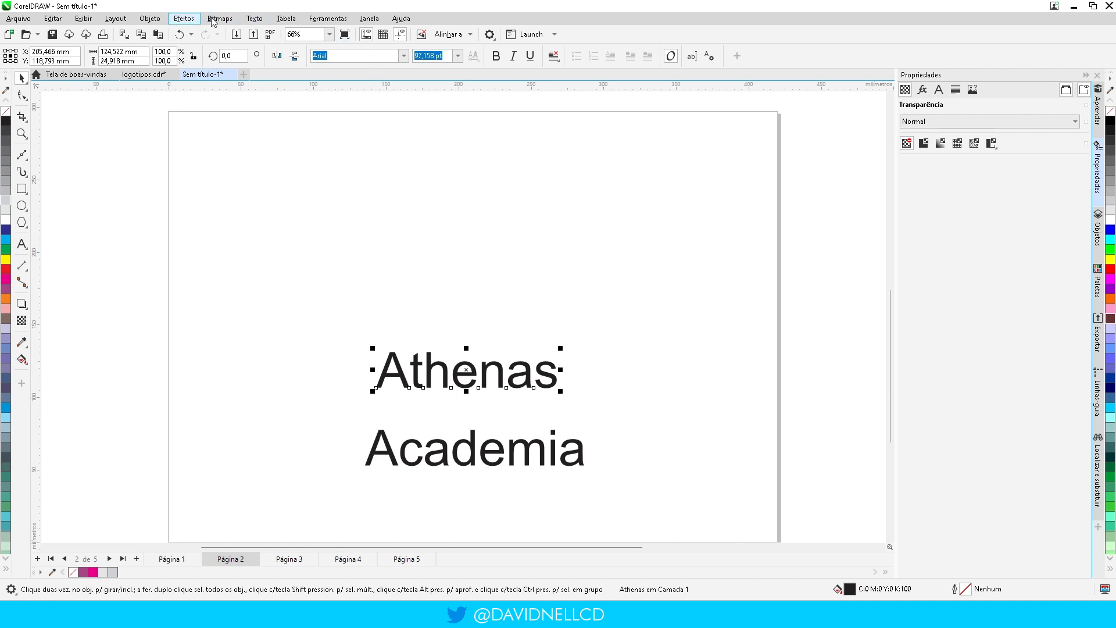
click(282, 254)
drag(283, 254, 692, 528)
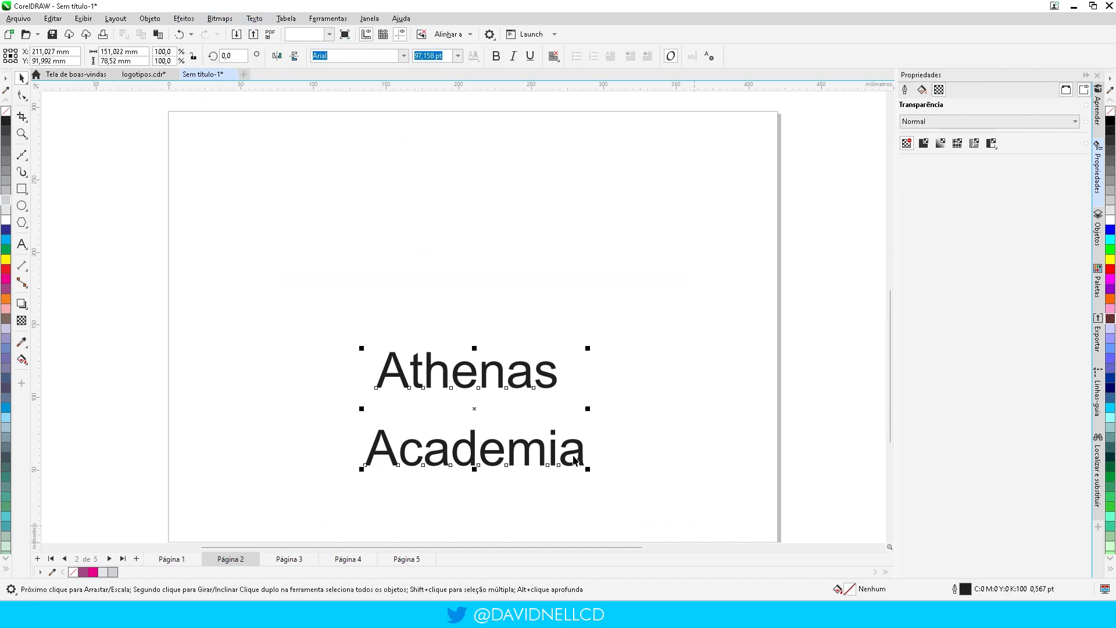
click(257, 19)
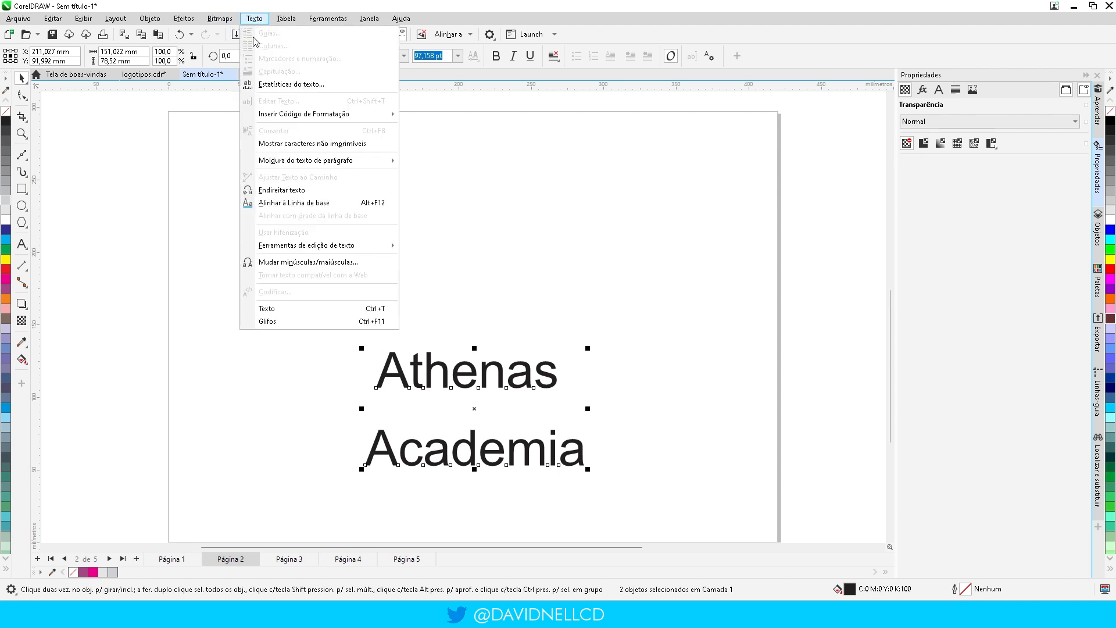
click(317, 264)
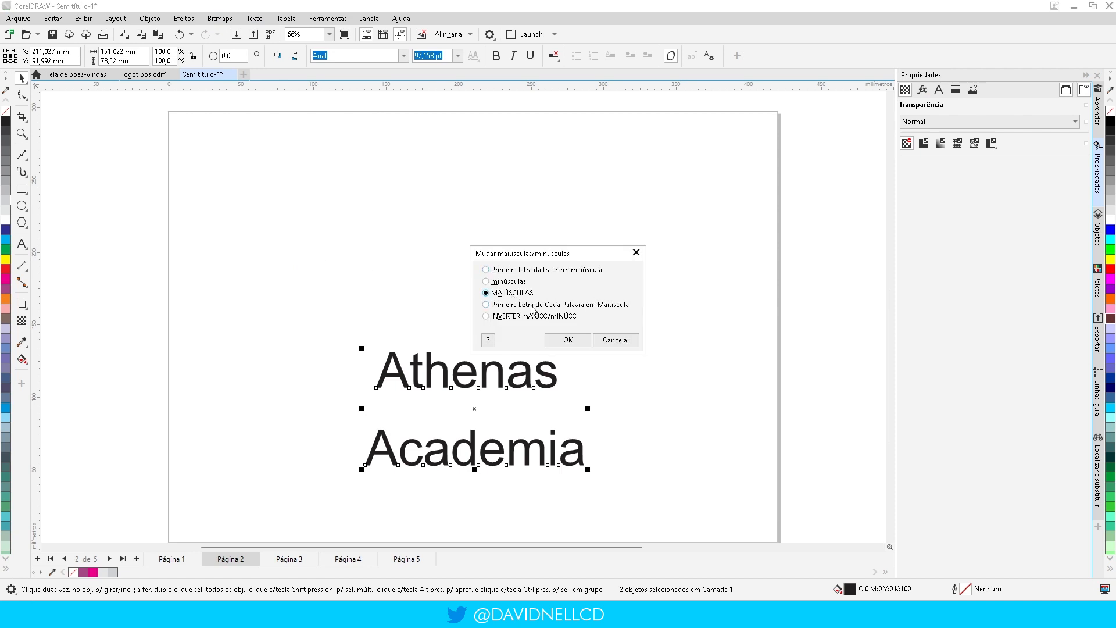
click(575, 342)
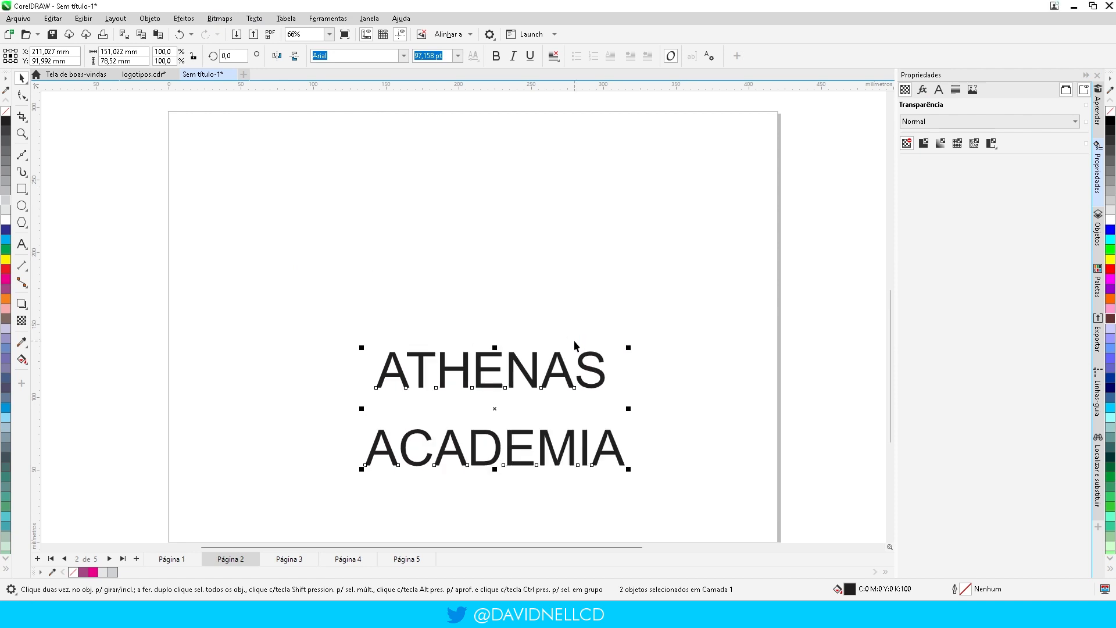
click(416, 229)
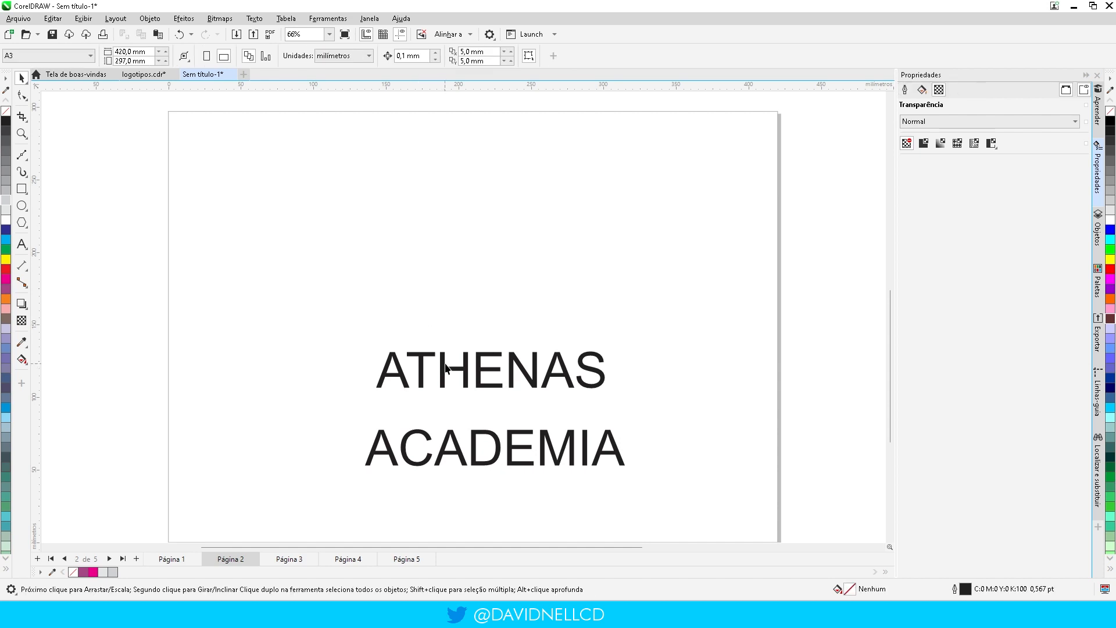
Step: Set the font of the word ATHENAS on the page to SGT Jhon O
click(446, 361)
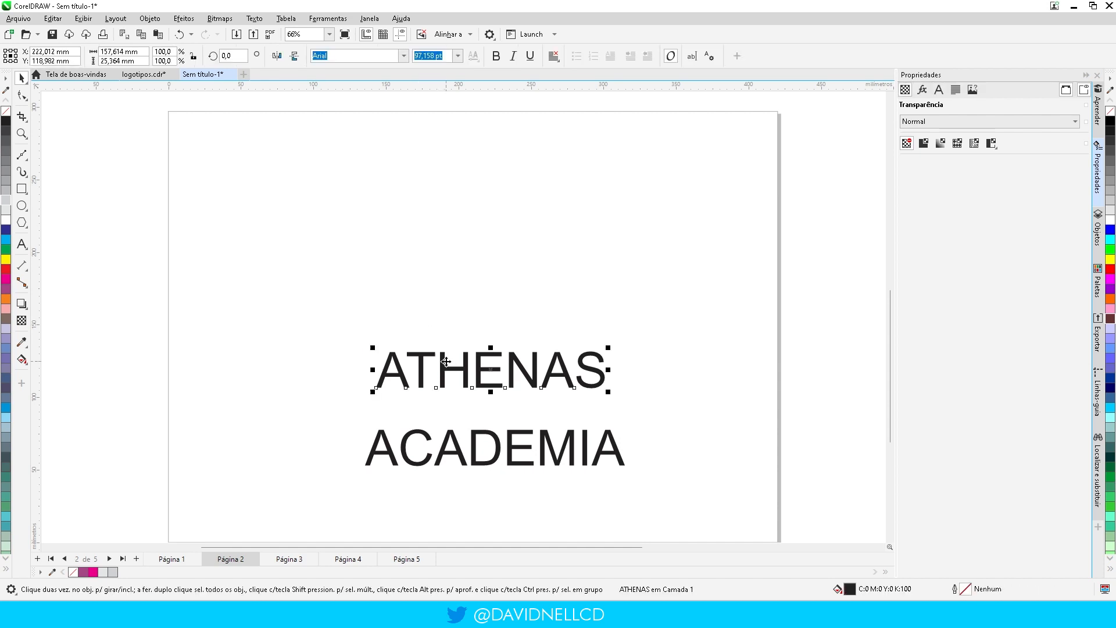
click(403, 56)
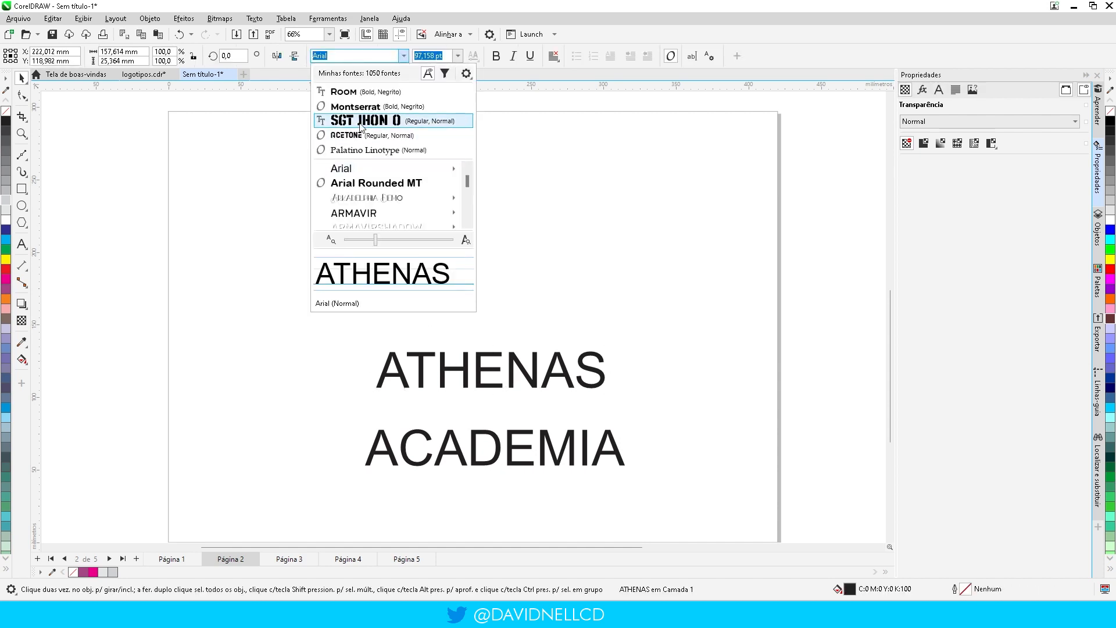
click(362, 122)
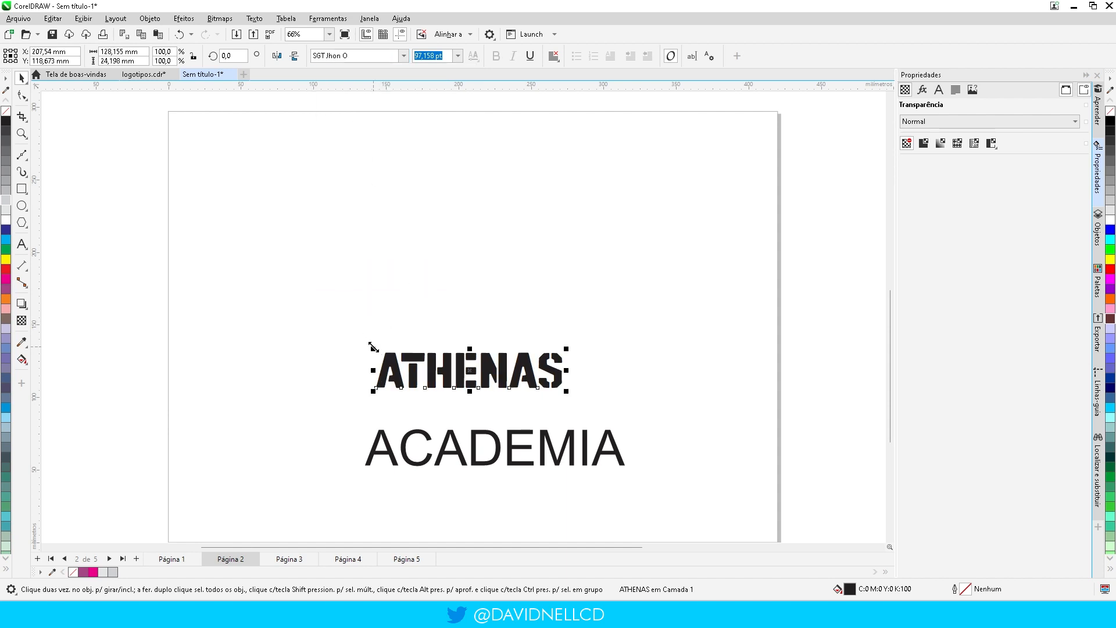
Step: Enlarge the word ATHENAS from its centre to a font size of about 144 pt
drag(373, 347, 328, 323)
key(Escape)
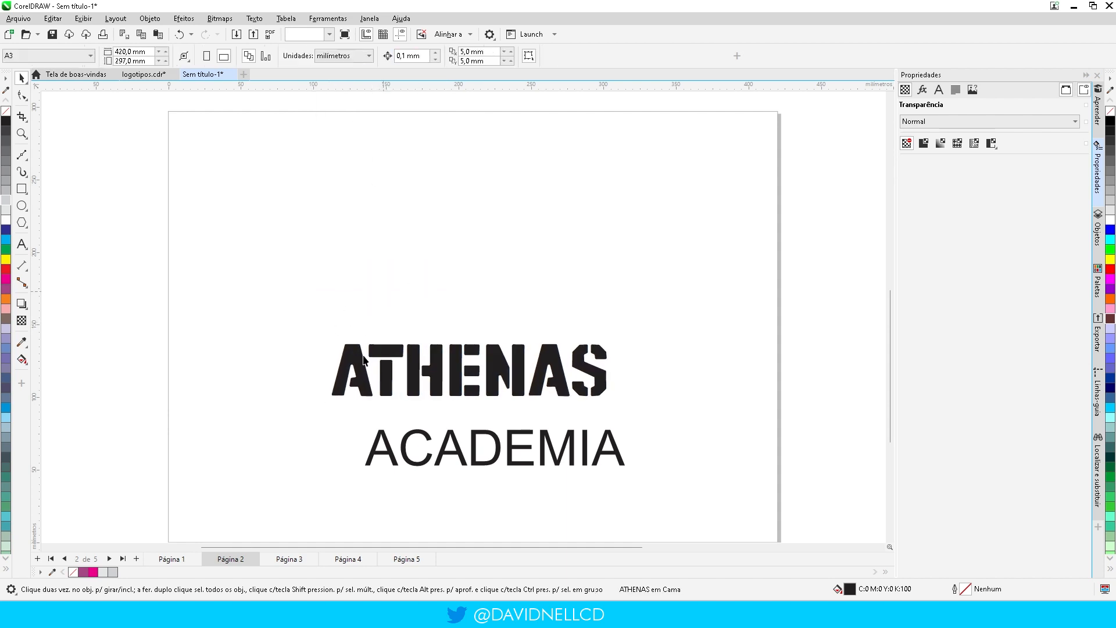
scroll(430, 391, up, 3)
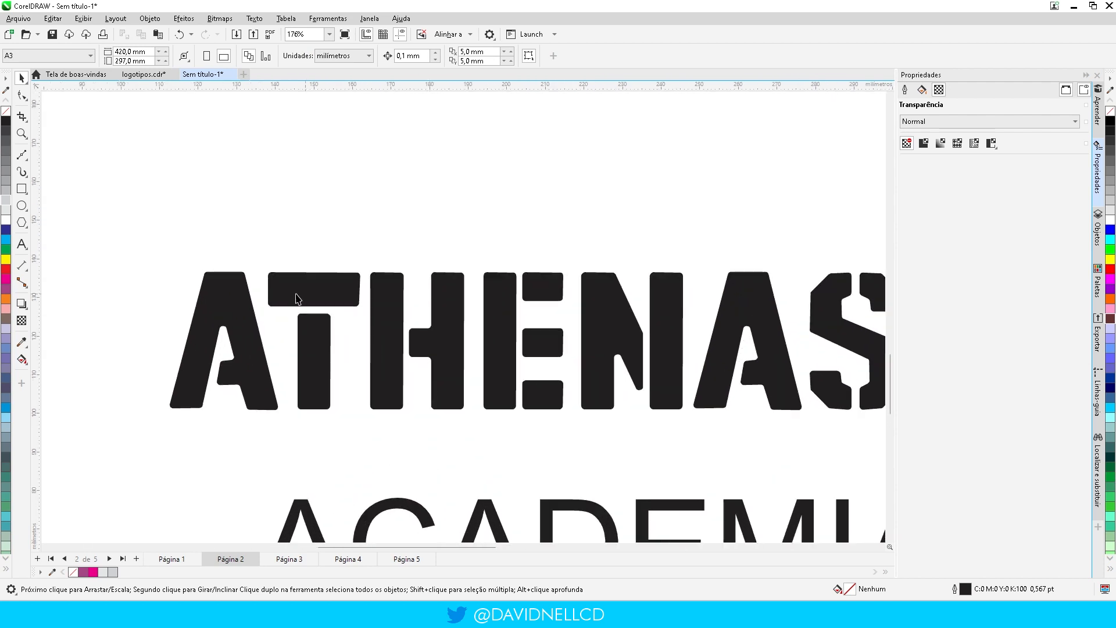
scroll(294, 297, down, 5)
scroll(456, 368, up, 3)
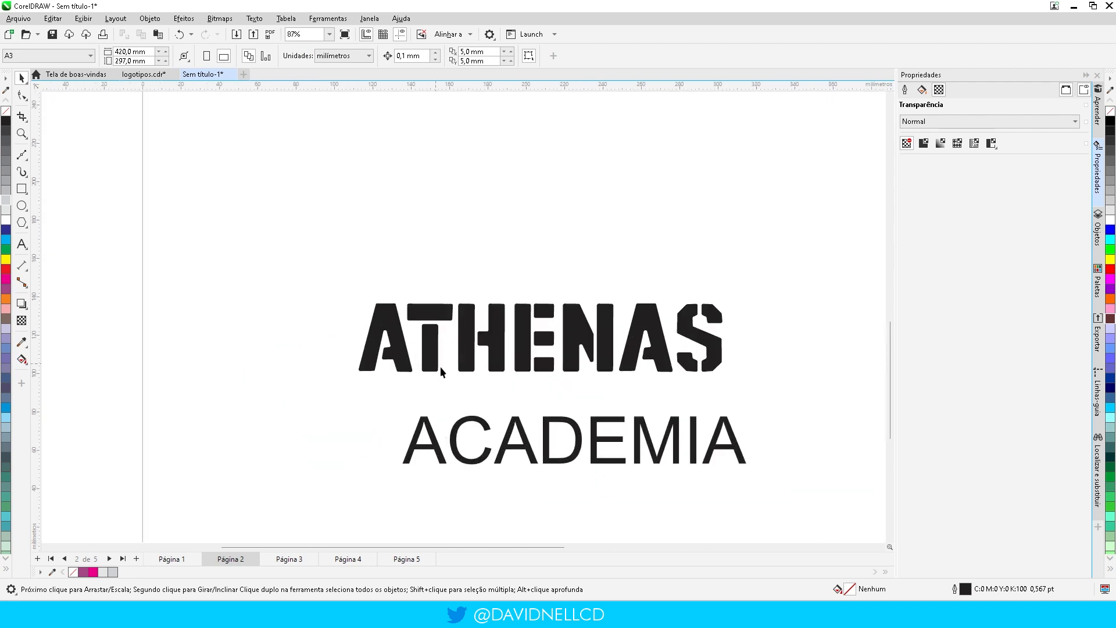
Step: Set the font of the word ACADEMIA to Room
click(545, 451)
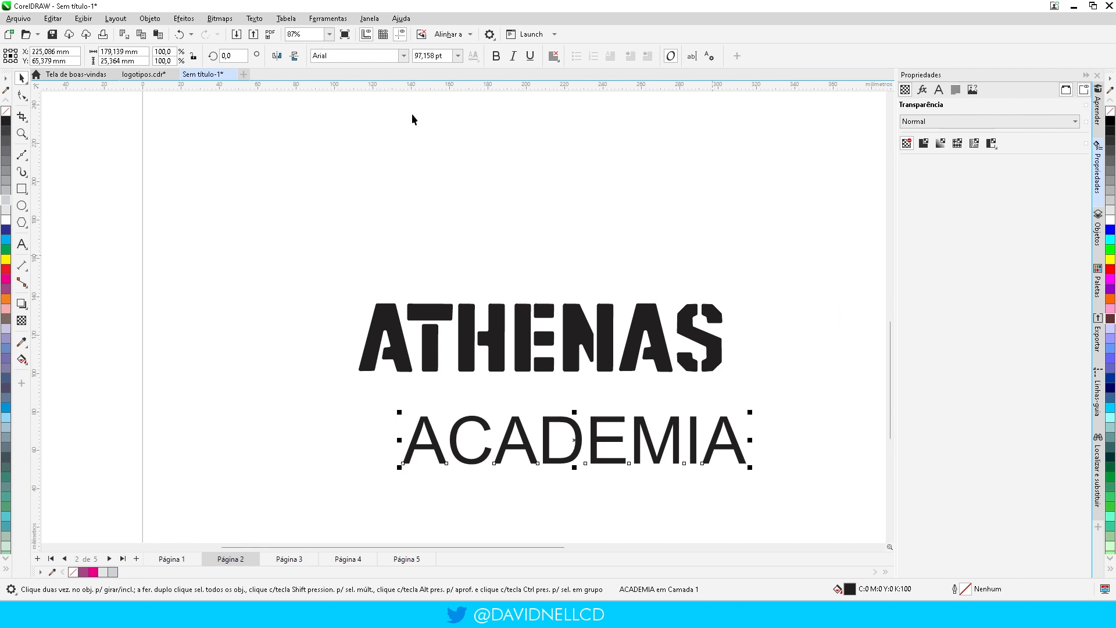
click(401, 58)
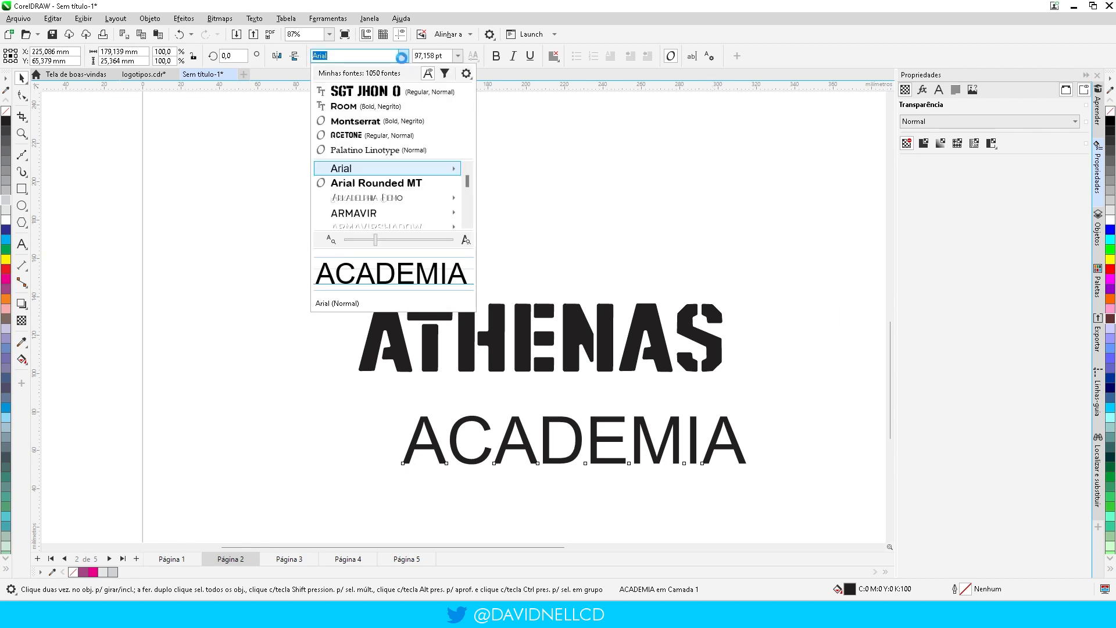
click(343, 107)
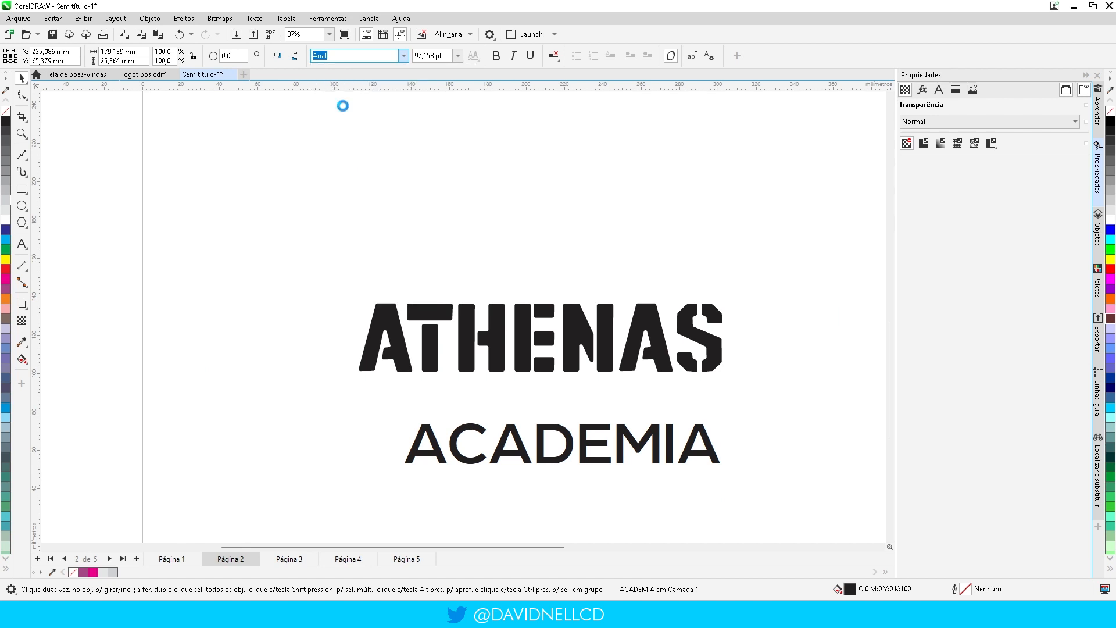
scroll(605, 446, up, 2)
scroll(604, 446, up, 2)
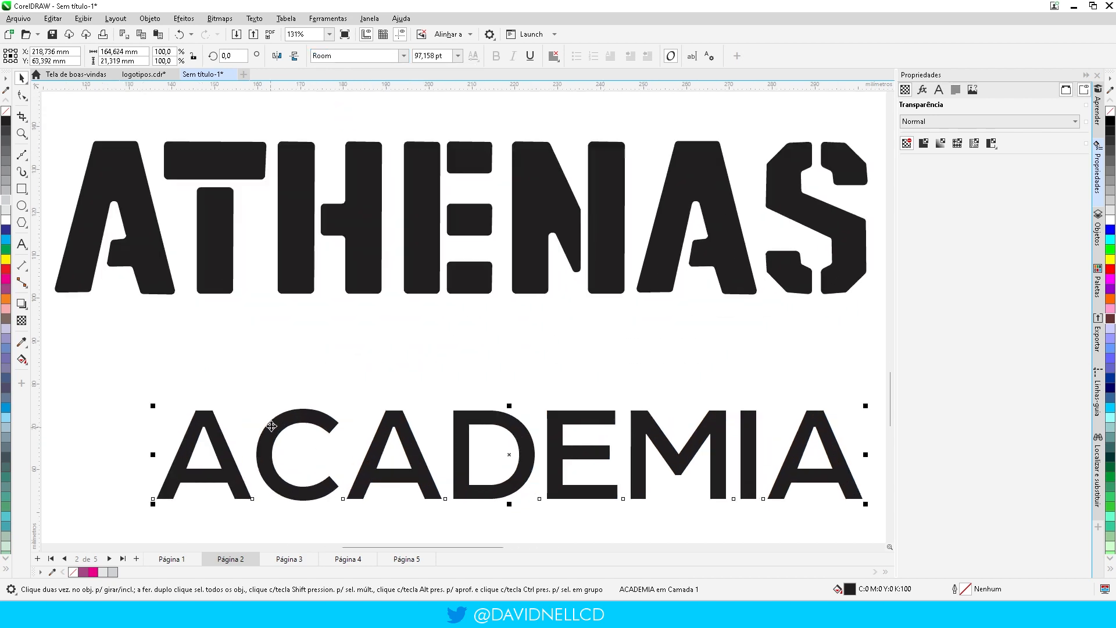
scroll(547, 381, down, 1)
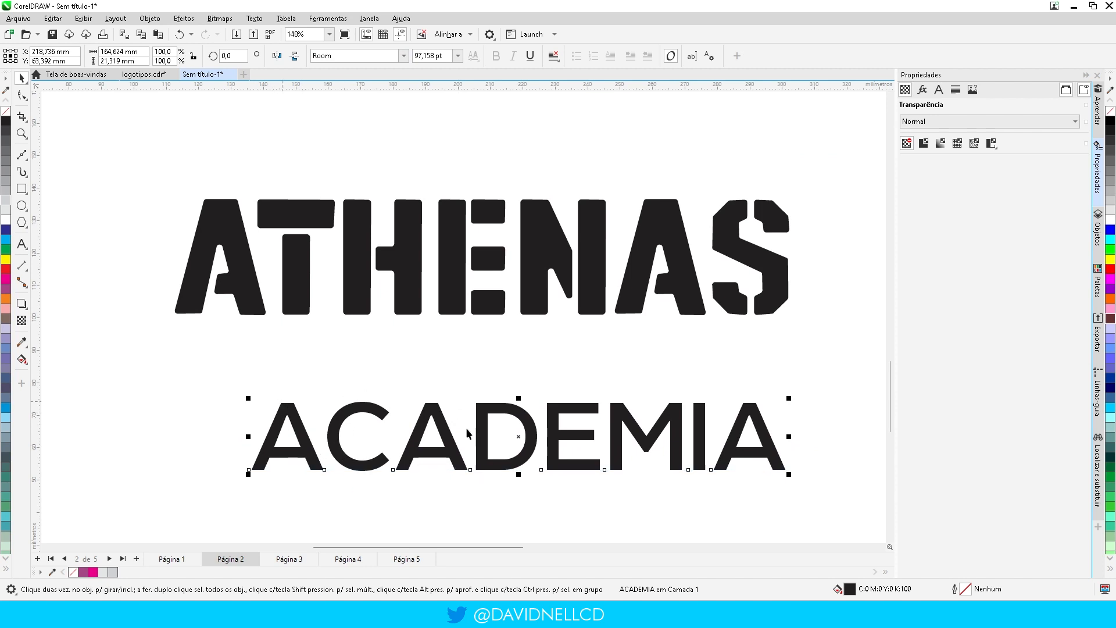
Step: Shrink ACADEMIA to about 78 pt and place it horizontally centred just beneath ATHENAS
drag(790, 476, 687, 474)
scroll(493, 438, down, 2)
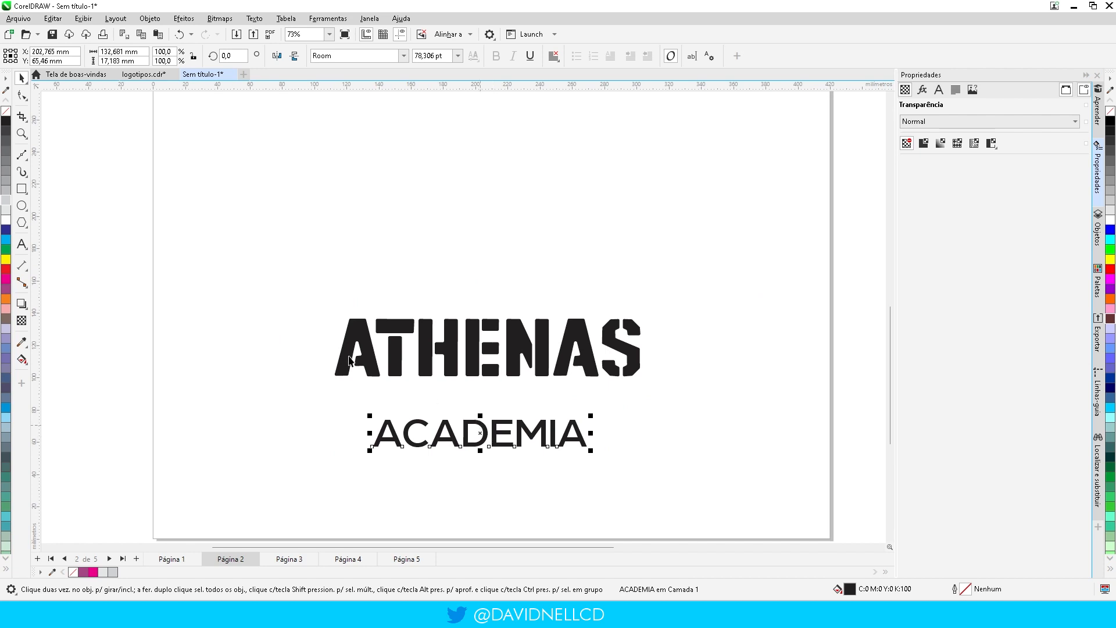
drag(232, 270, 731, 496)
key(c)
click(553, 456)
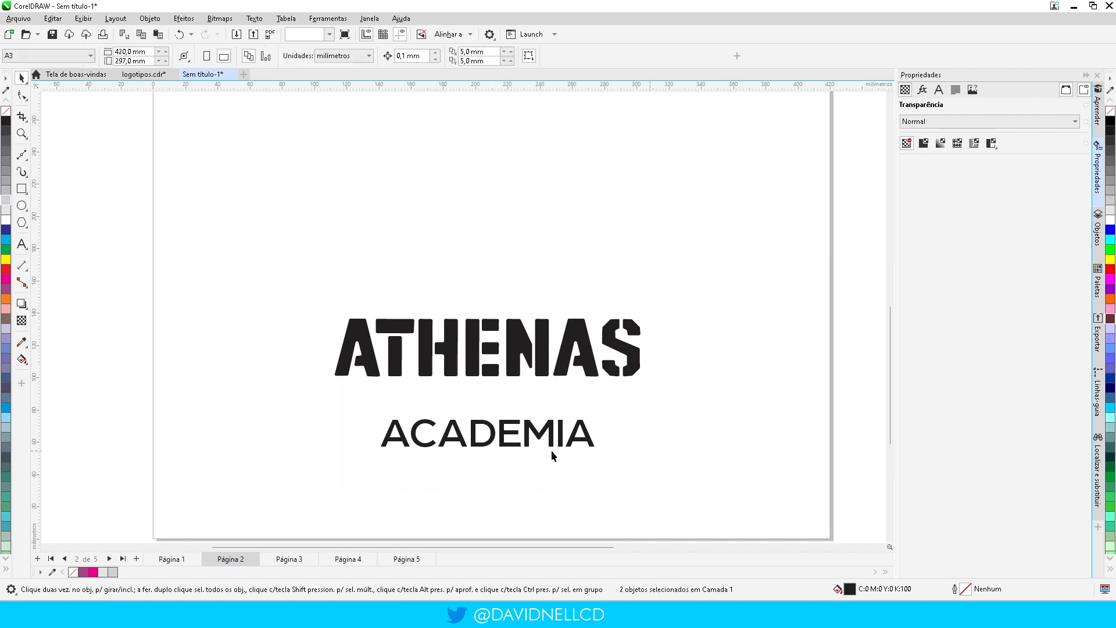
drag(504, 437, 503, 405)
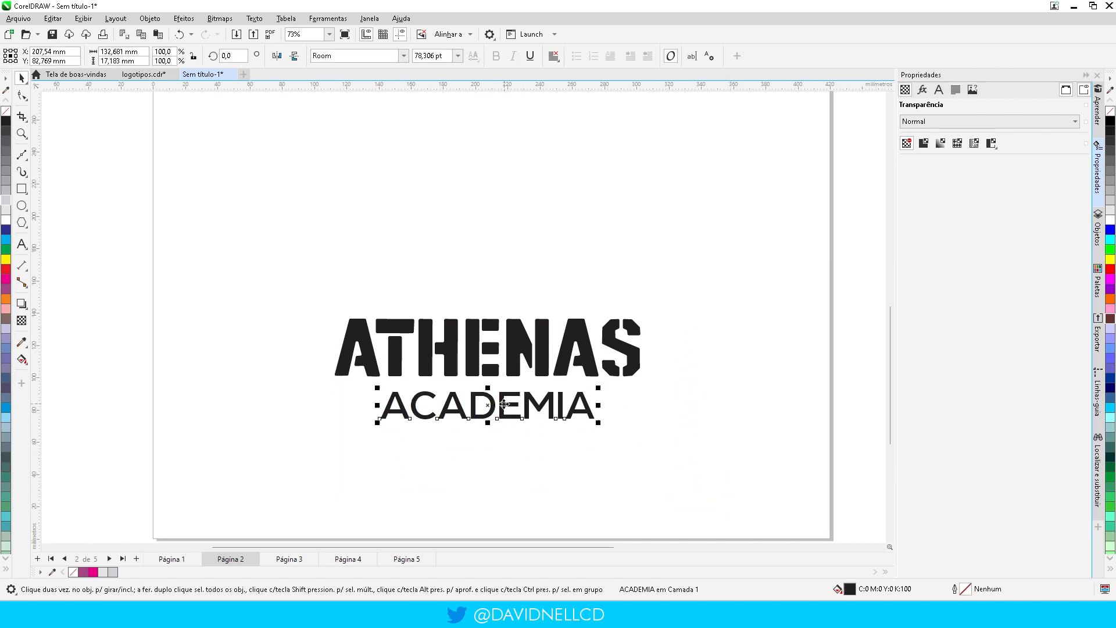
Step: Widen the letter spacing of ACADEMIA until the word extends well past the end of ATHENAS
click(22, 96)
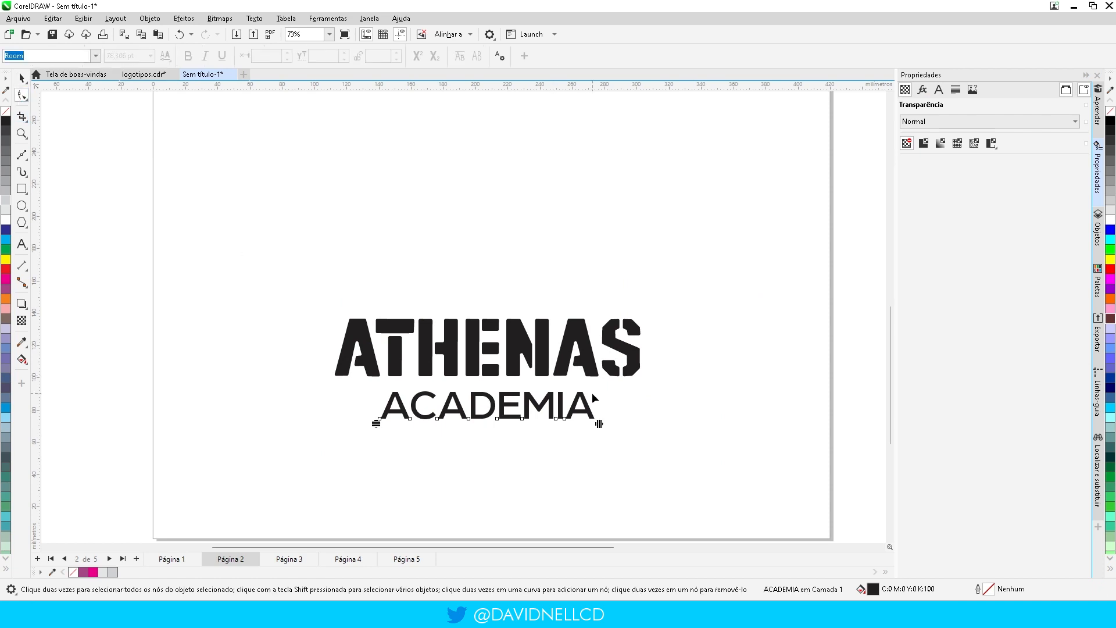
drag(599, 423, 730, 423)
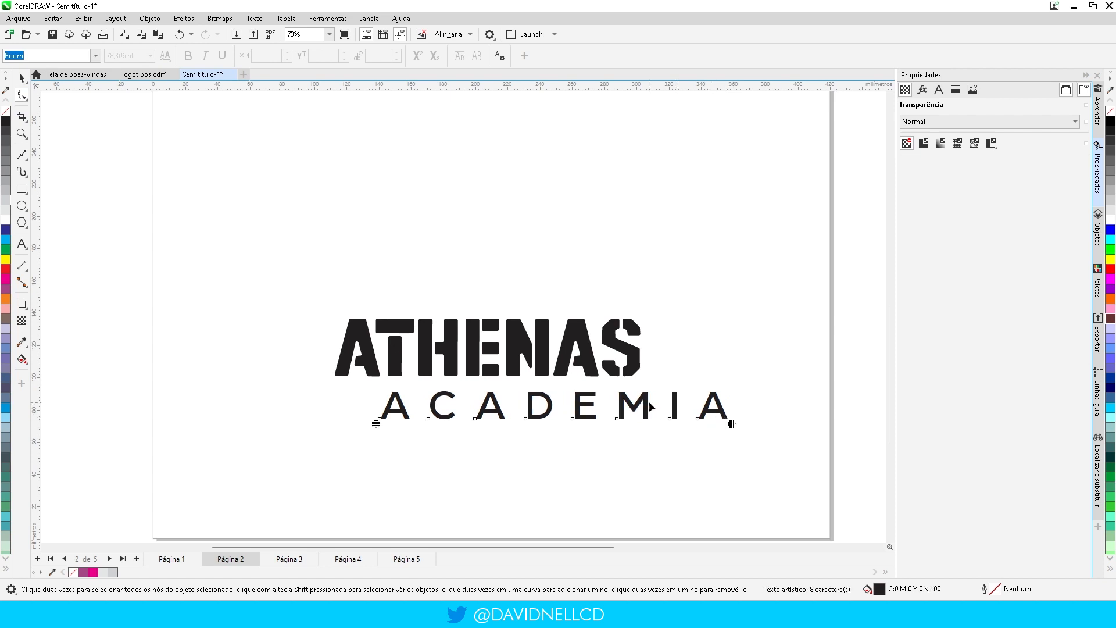
click(22, 77)
key(space)
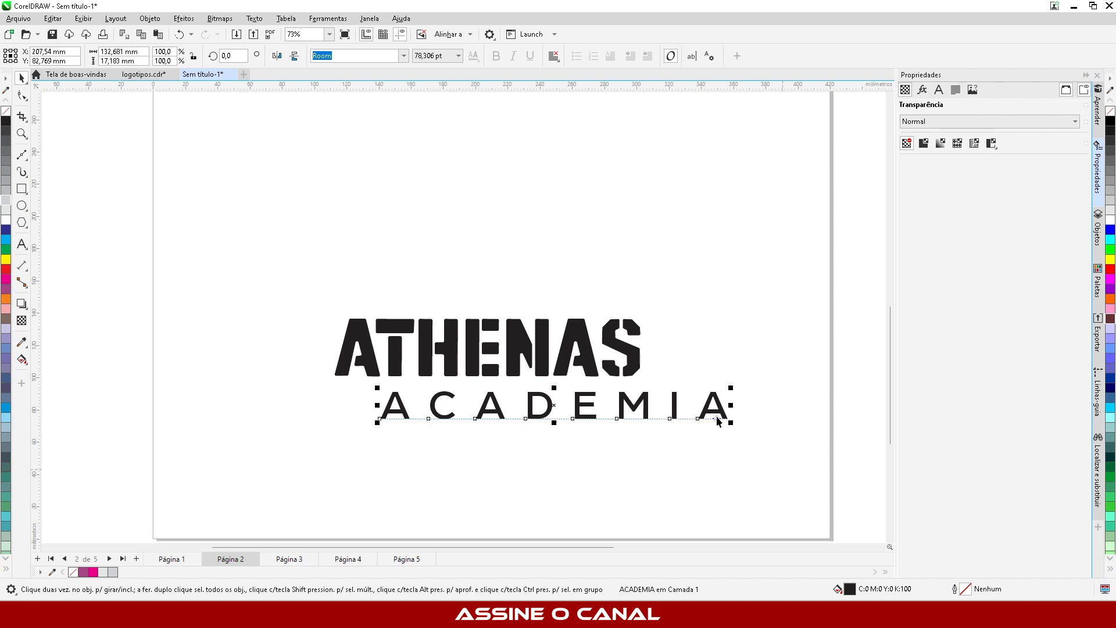
Step: Shrink ACADEMIA to about 57 pt, start it under the first letter of ATHENAS and spread its letters across that word's width
drag(730, 426, 637, 422)
drag(566, 401, 519, 398)
click(22, 95)
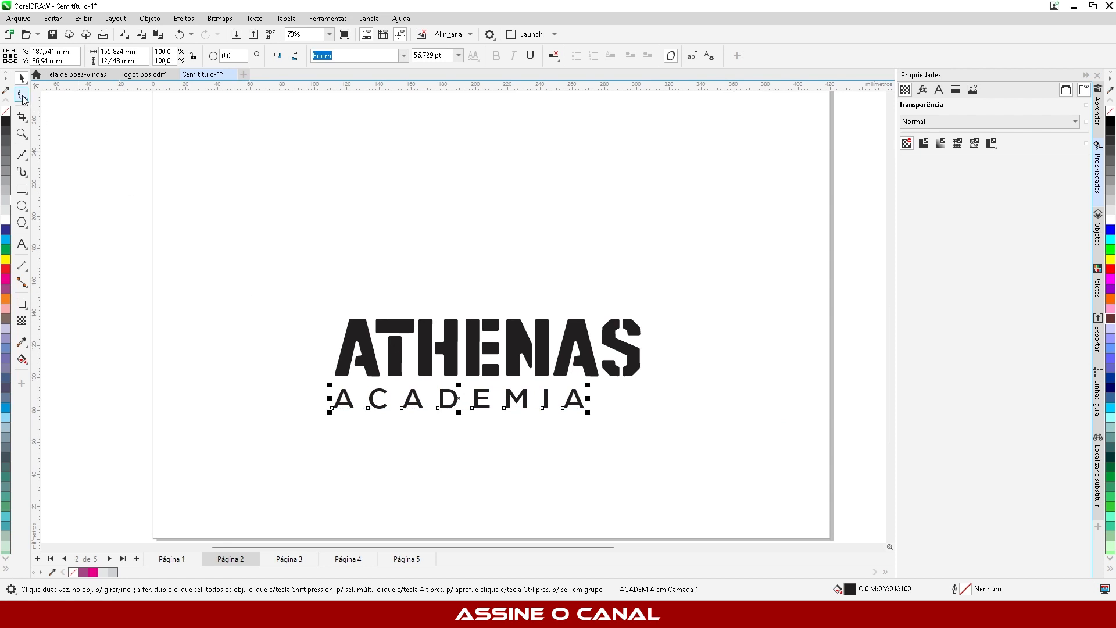
drag(589, 415, 642, 421)
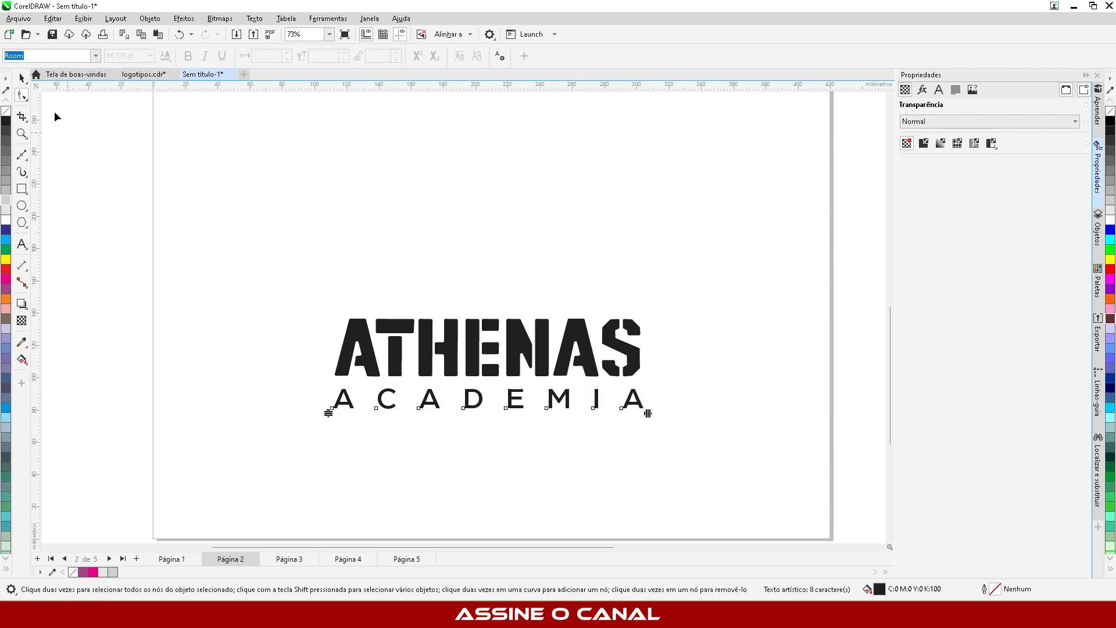
click(22, 77)
click(264, 243)
scroll(517, 381, up, 3)
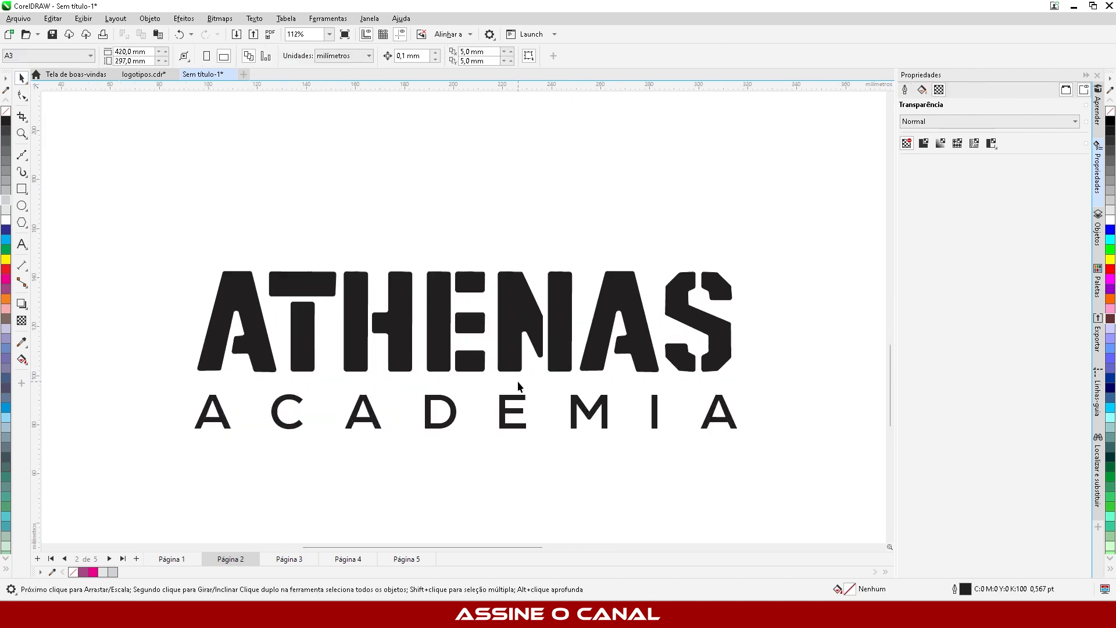
Step: Tighten the letter spacing of ACADEMIA slightly so its ends line up with those of ATHENAS
scroll(518, 382, down, 2)
click(507, 410)
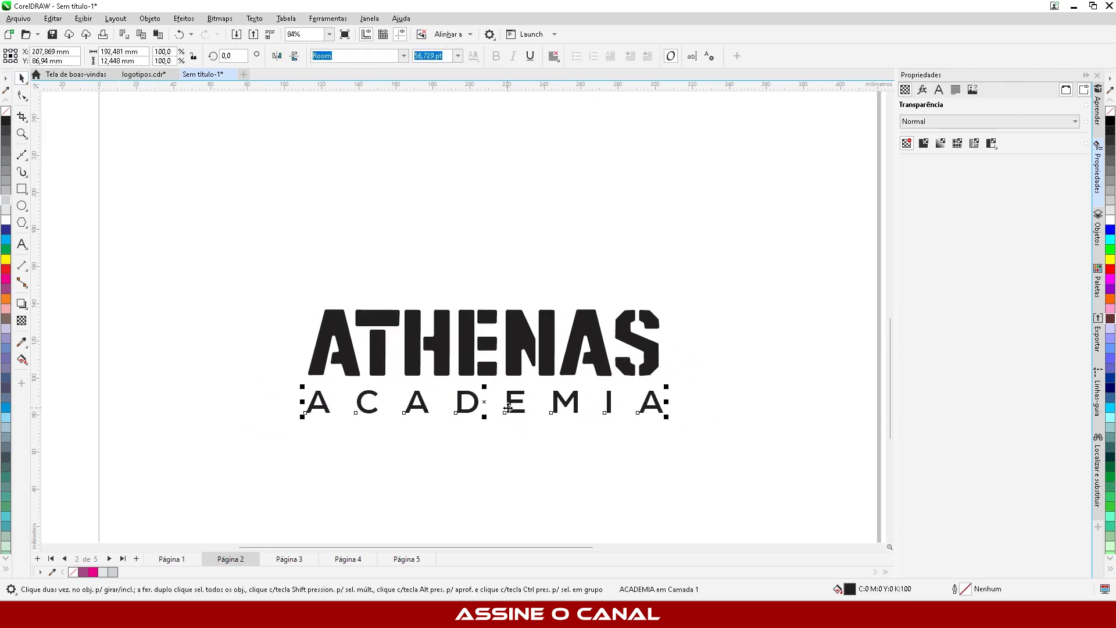
click(23, 96)
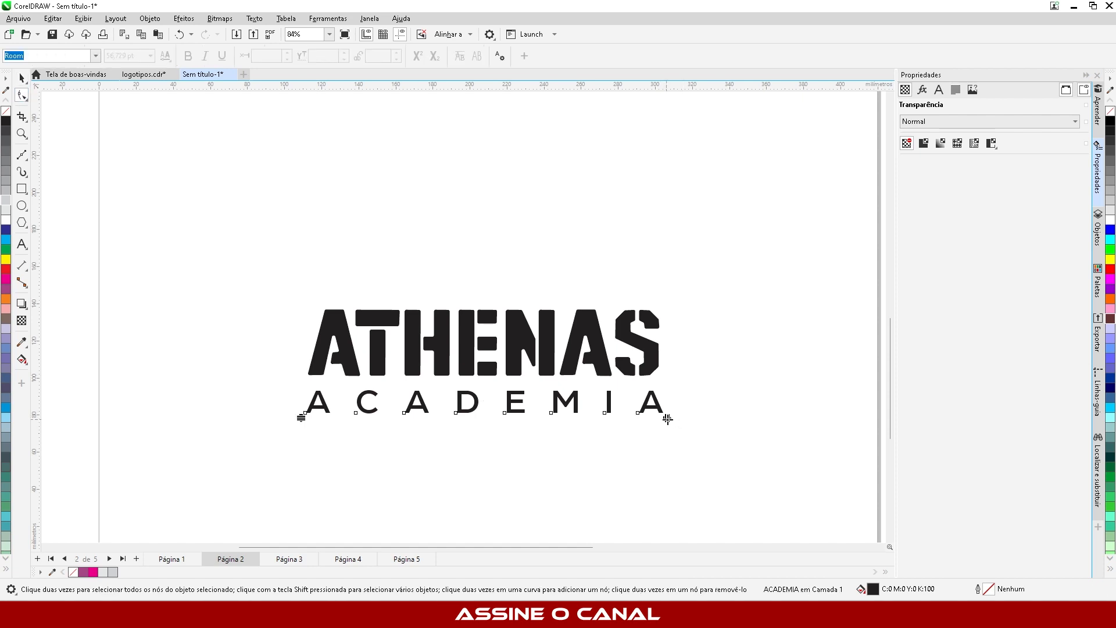
mouse_move(667, 418)
mouse_down()
mouse_move(483, 415)
mouse_move(664, 417)
mouse_up()
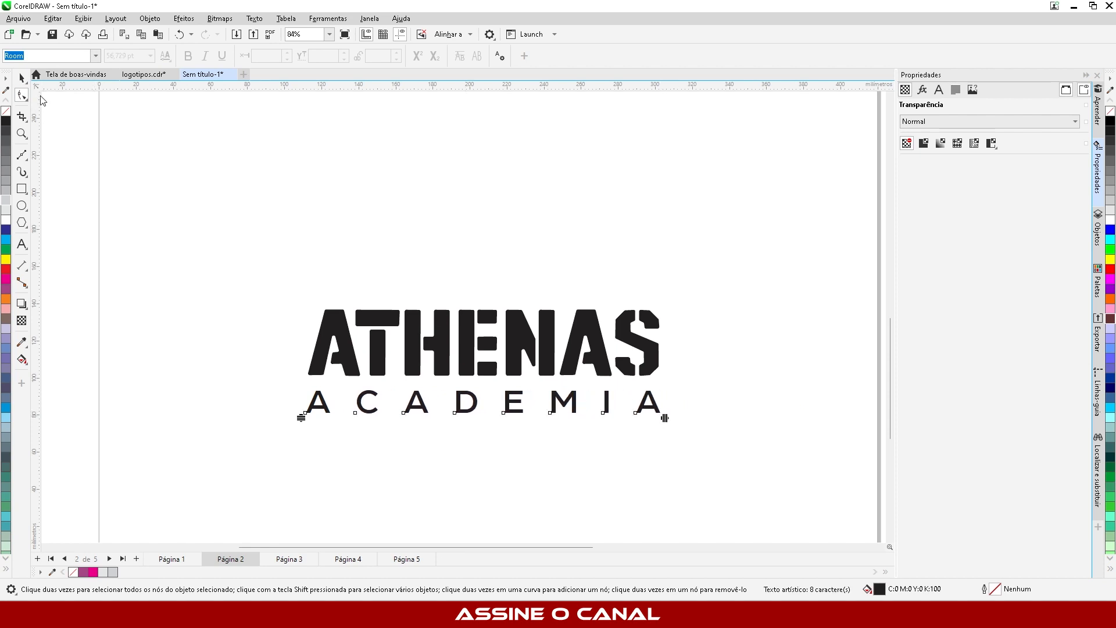
click(22, 77)
drag(231, 216, 745, 480)
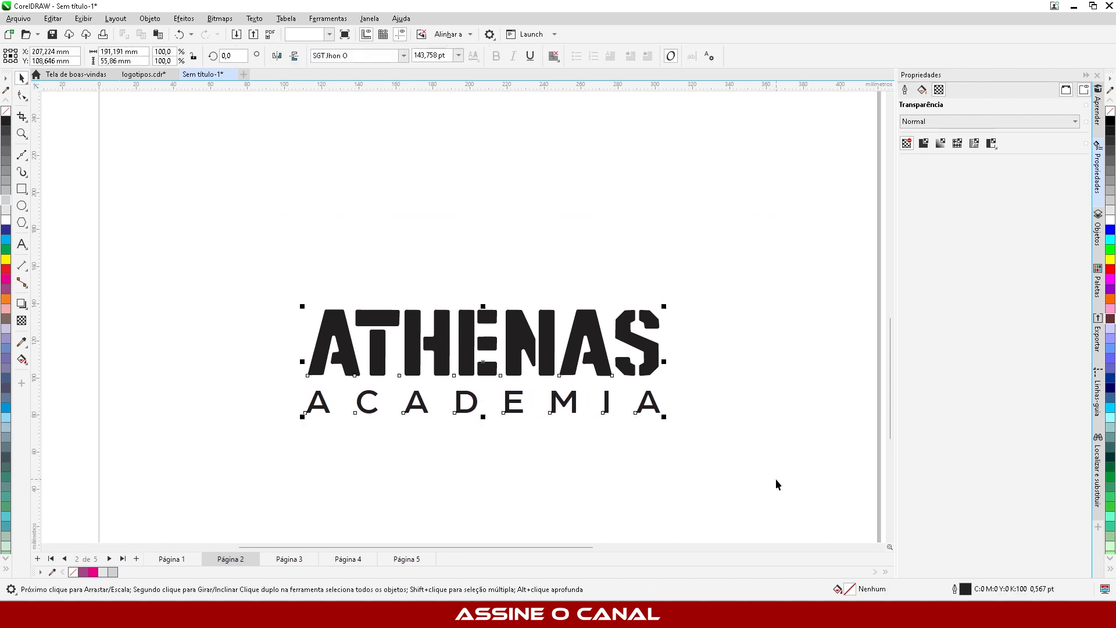
click(773, 475)
Step: Copy the dumbbell and bodybuilder image from the Referências box onto the page, just above ATHENAS
scroll(572, 437, down, 3)
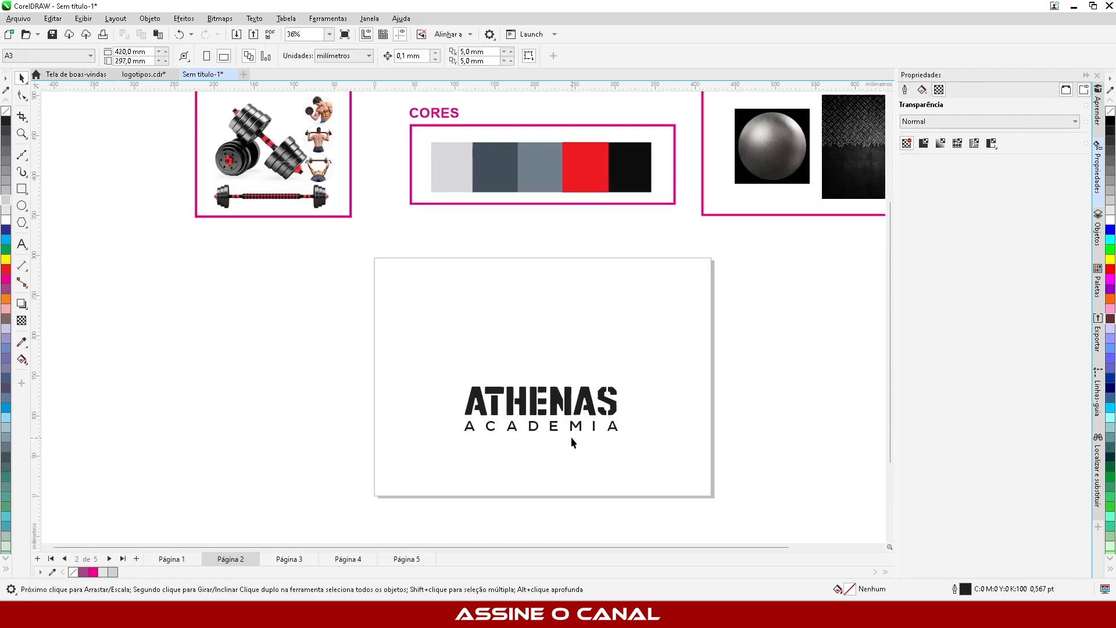
scroll(563, 436, down, 2)
scroll(563, 437, down, 1)
scroll(640, 375, up, 2)
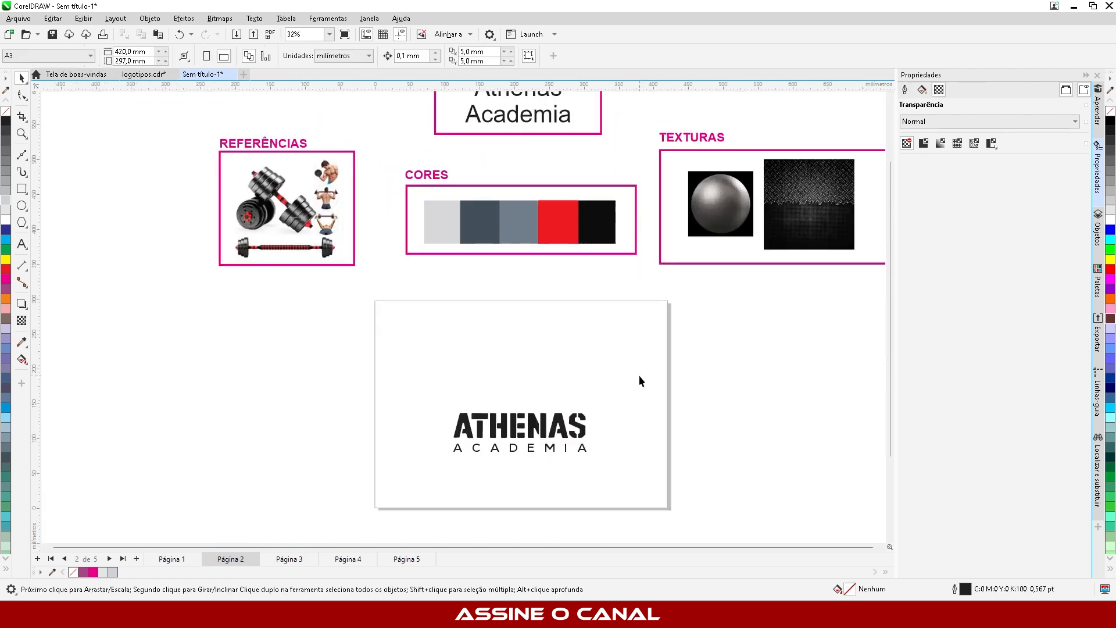
scroll(640, 375, up, 1)
scroll(614, 401, down, 2)
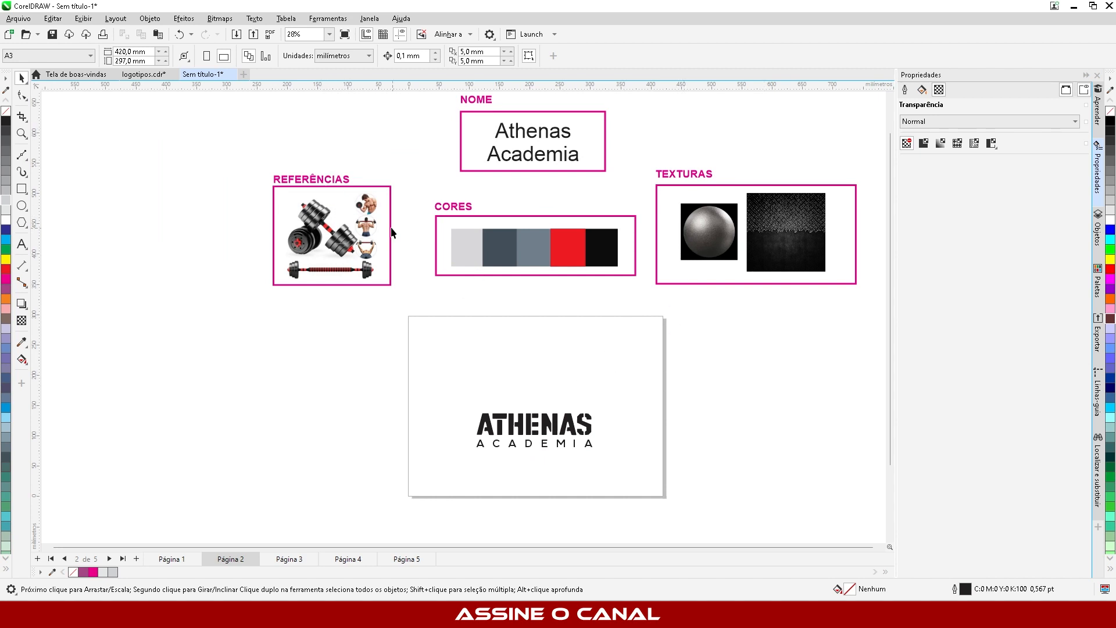
click(375, 204)
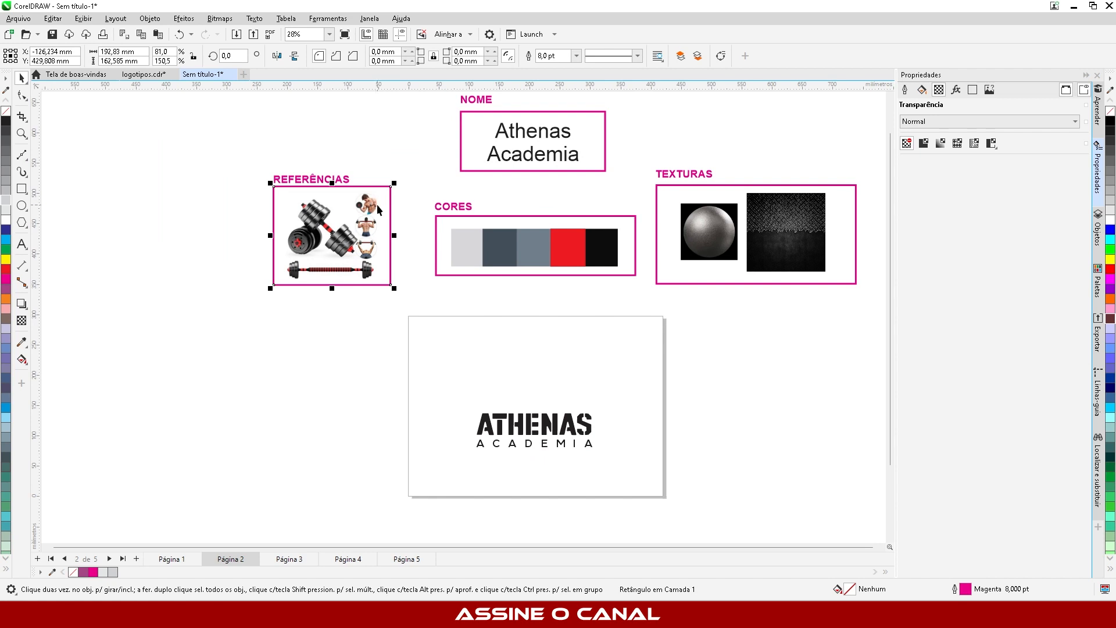
alt+click(377, 204)
drag(332, 238, 536, 359)
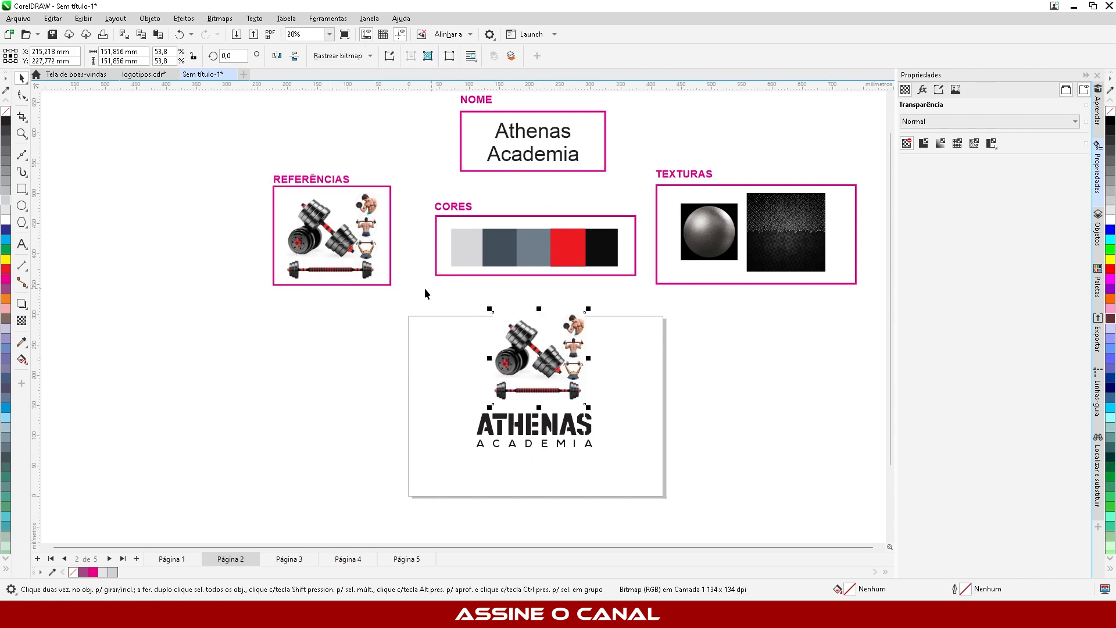
Step: Move the copied image and both words together slightly lower on the page
drag(424, 289, 701, 498)
drag(546, 362, 550, 384)
click(622, 425)
scroll(571, 409, up, 5)
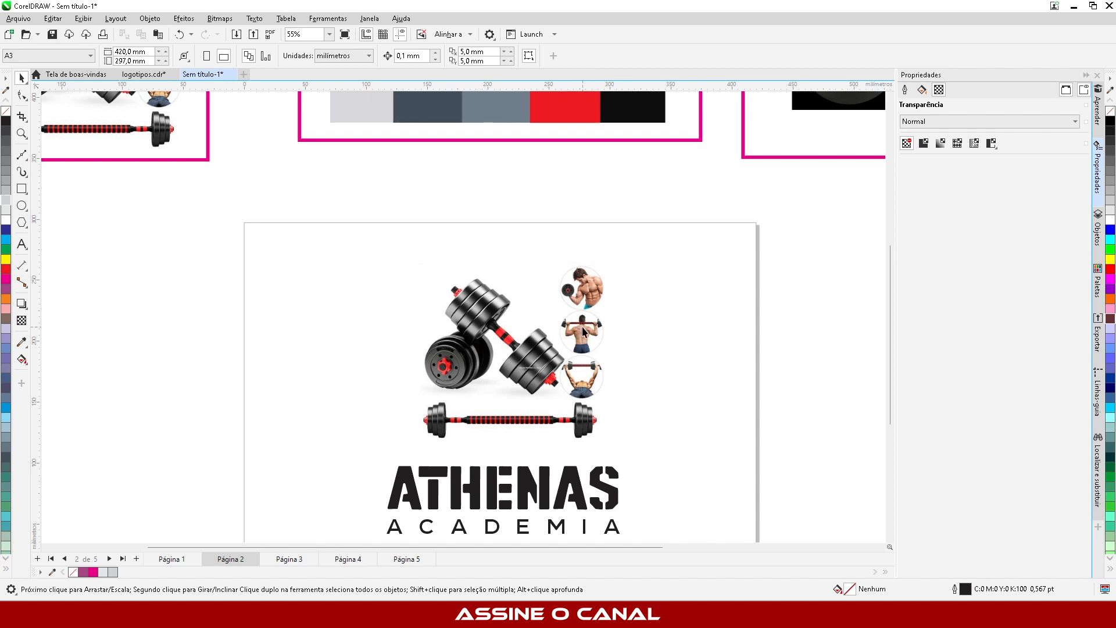
Step: Crop the reference image to the man curling a dumbbell and enlarge it to about 156 mm wide above ATHENAS
click(541, 381)
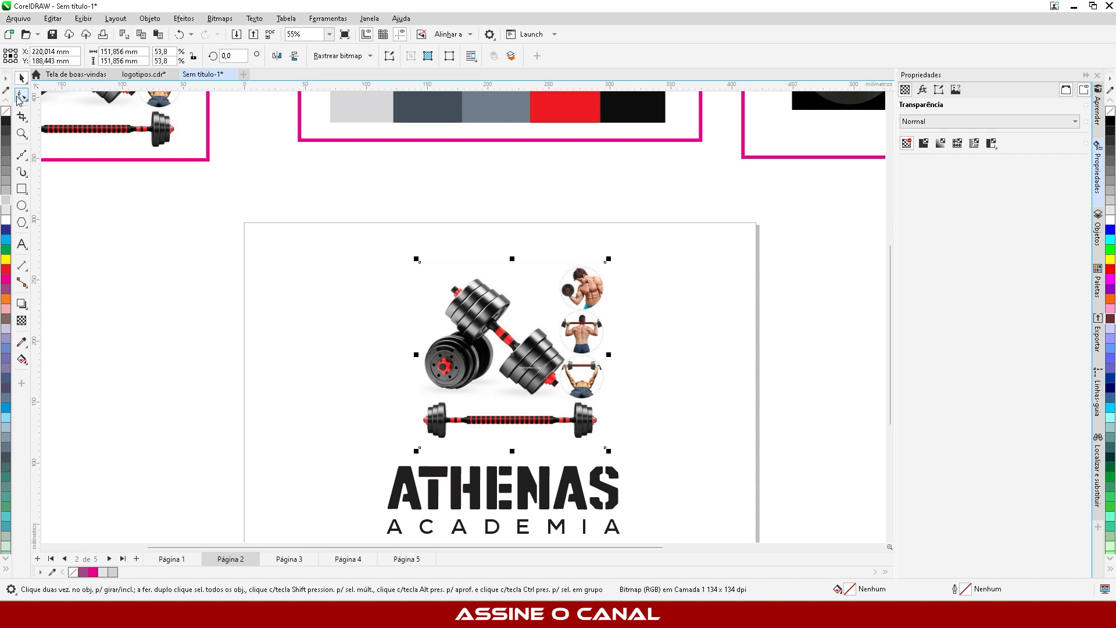
scroll(594, 307, up, 5)
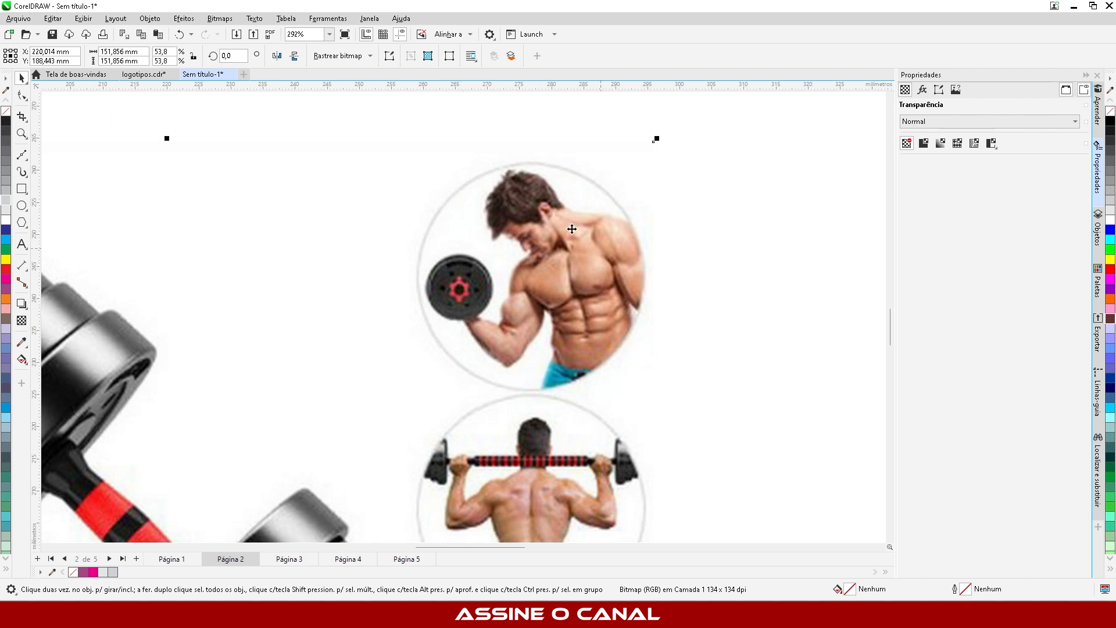
scroll(583, 287, down, 5)
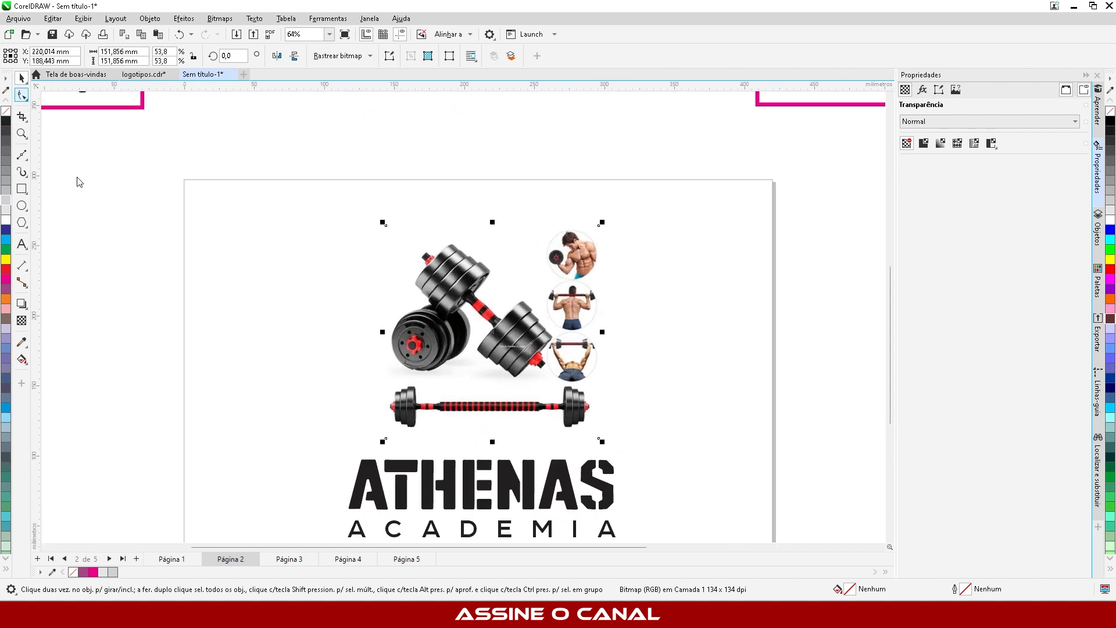
click(23, 95)
mouse_move(254, 354)
mouse_down()
mouse_move(581, 479)
mouse_move(625, 475)
mouse_move(618, 285)
mouse_up()
mouse_move(303, 180)
mouse_down()
mouse_move(429, 317)
mouse_move(392, 284)
mouse_move(546, 272)
mouse_move(436, 429)
mouse_move(378, 439)
mouse_up()
key(space)
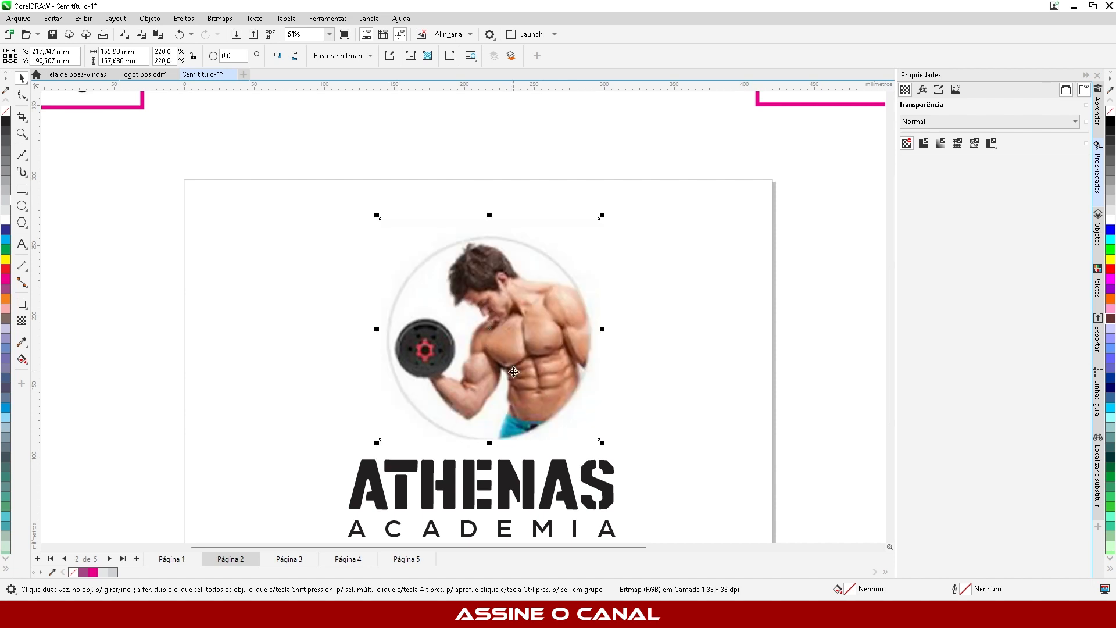
click(689, 361)
Step: Apply a uniform transparency of 50 to the reference image of the man with the dumbbell
scroll(399, 253, down, 2)
scroll(445, 319, up, 1)
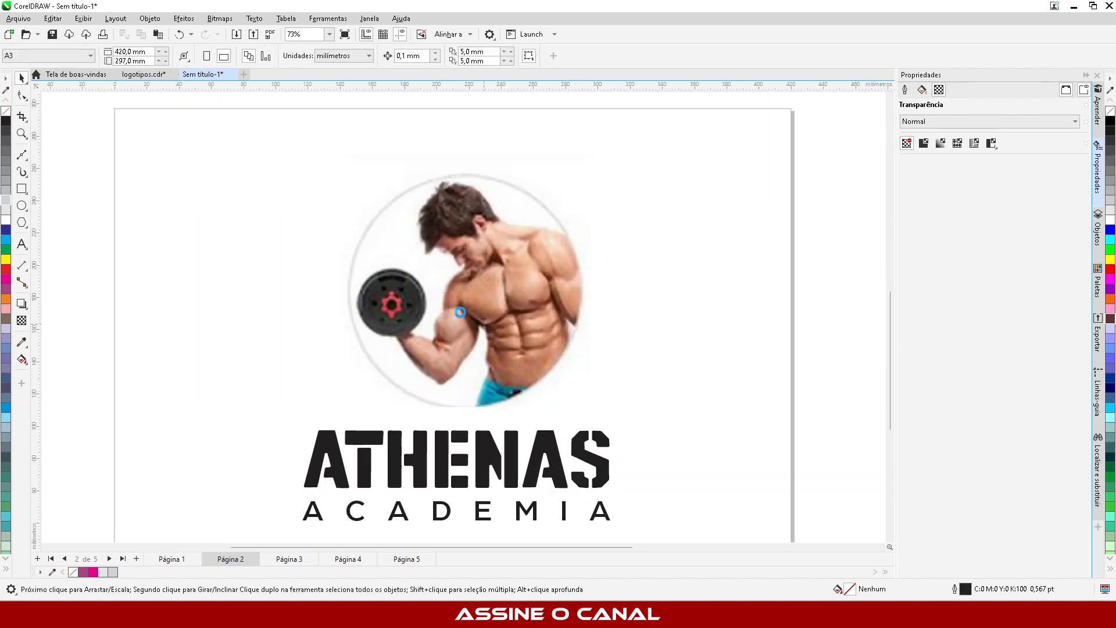
scroll(453, 244, up, 3)
scroll(482, 317, up, 2)
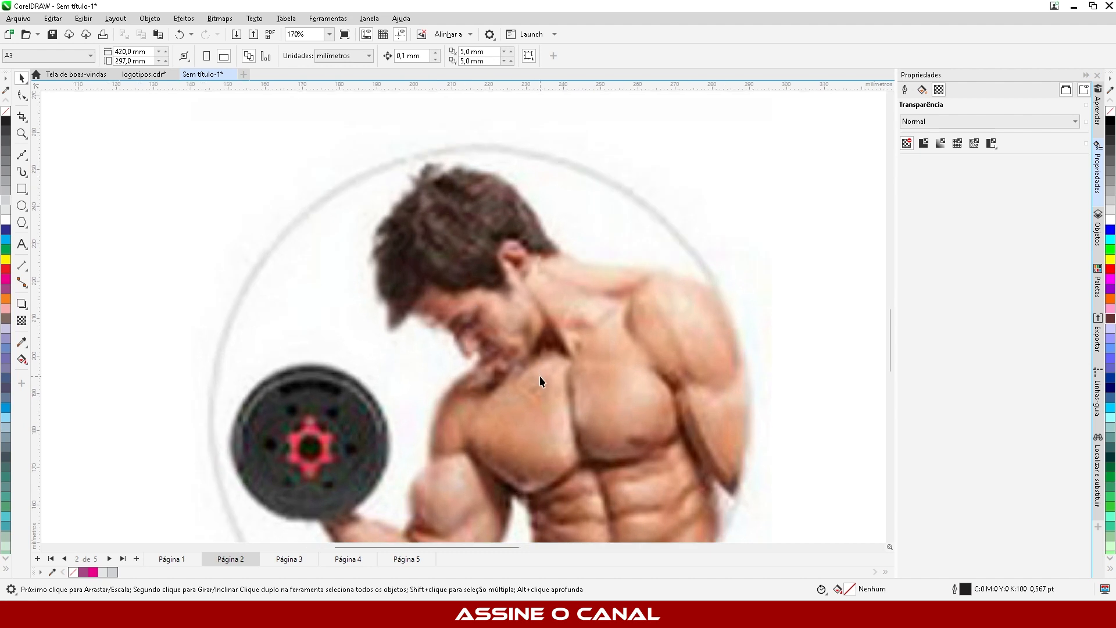
scroll(449, 274, down, 1)
click(447, 391)
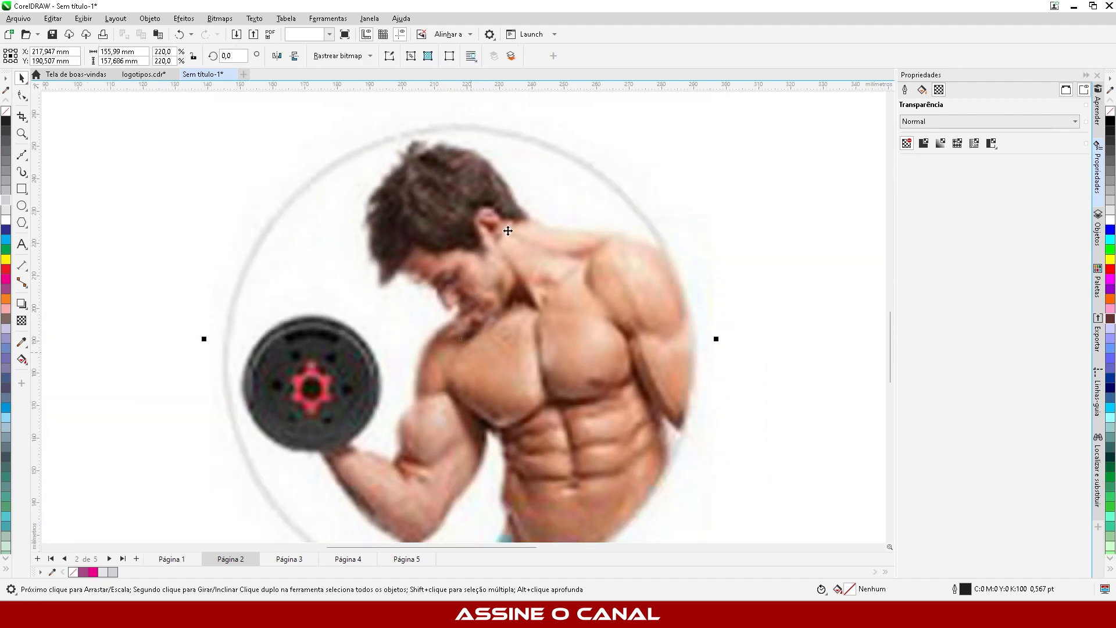
click(22, 321)
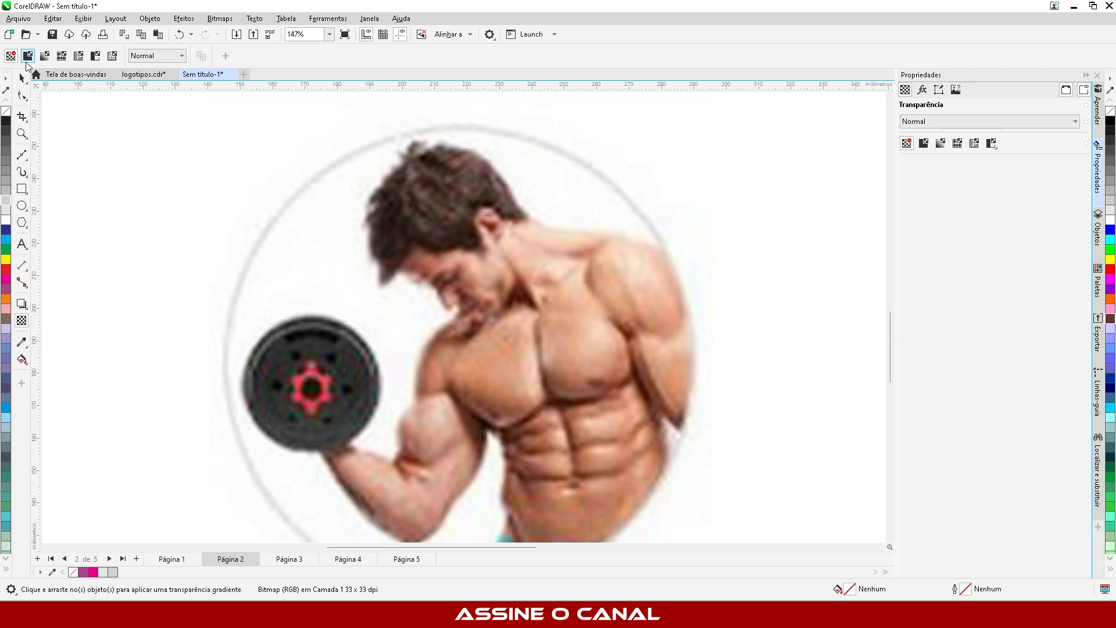
click(28, 56)
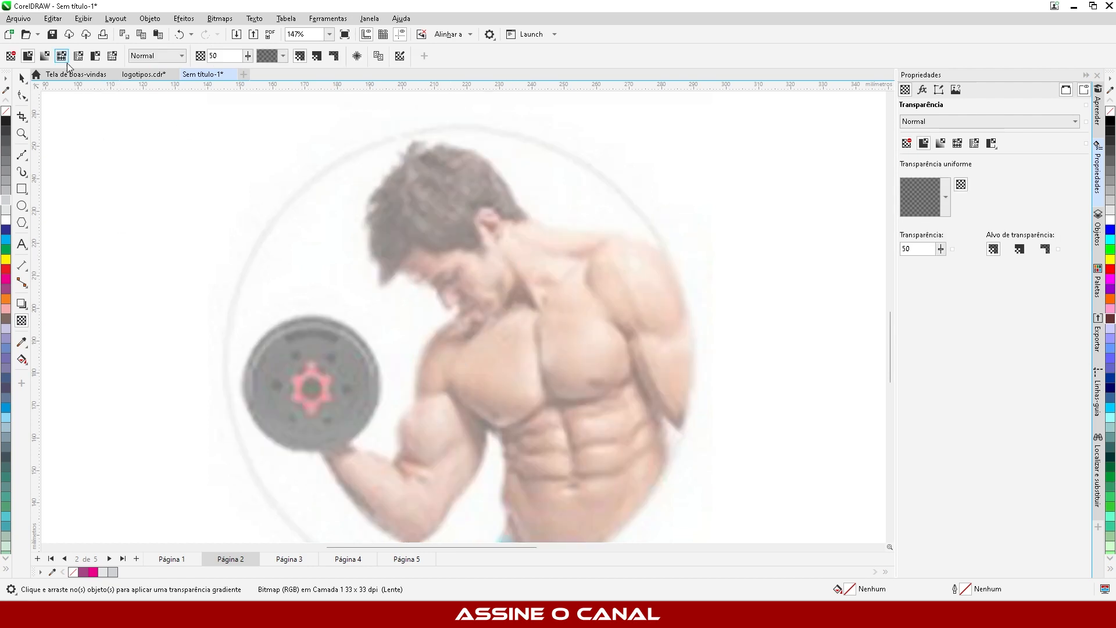
click(22, 79)
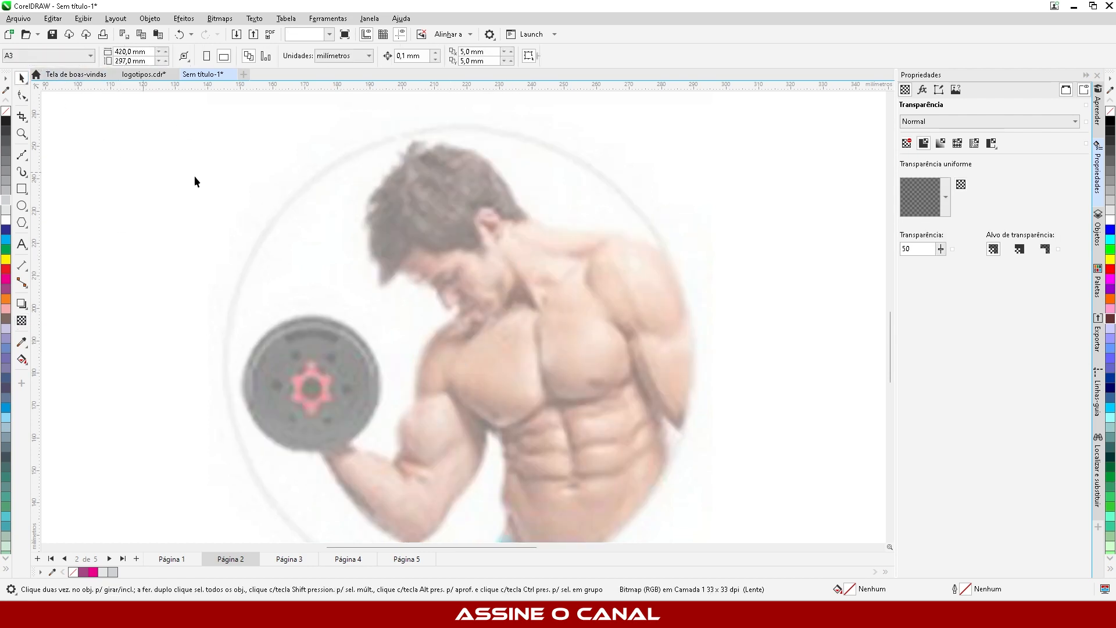
Step: Start a Bézier outline of the man with a straight segment from just under the chin down the shoulder to the top of the biceps
scroll(438, 189, down, 2)
scroll(474, 237, up, 2)
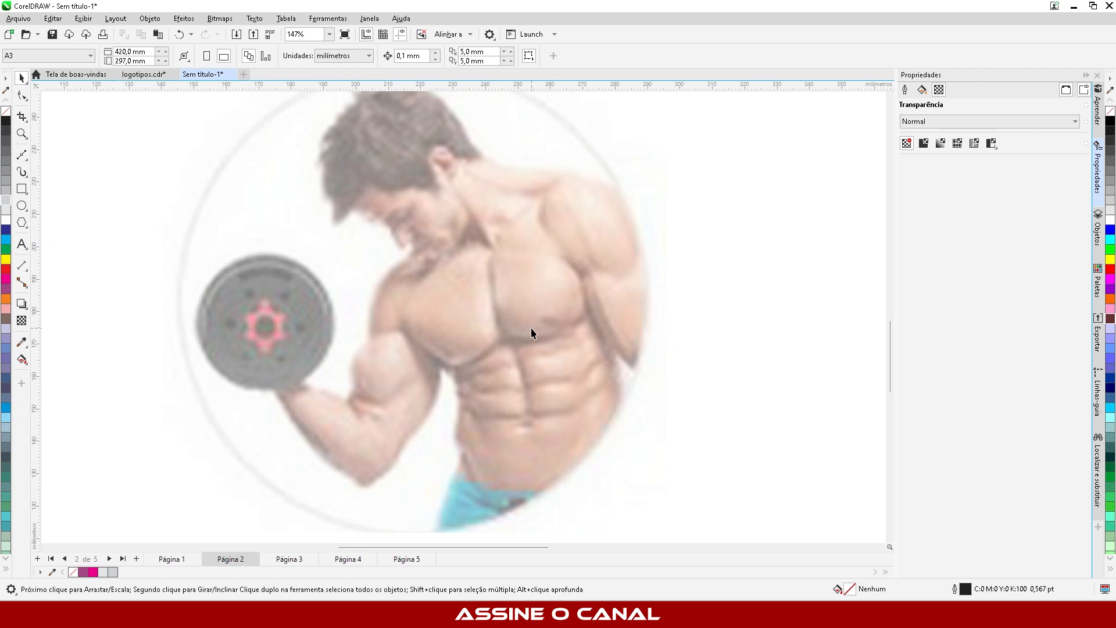
click(22, 155)
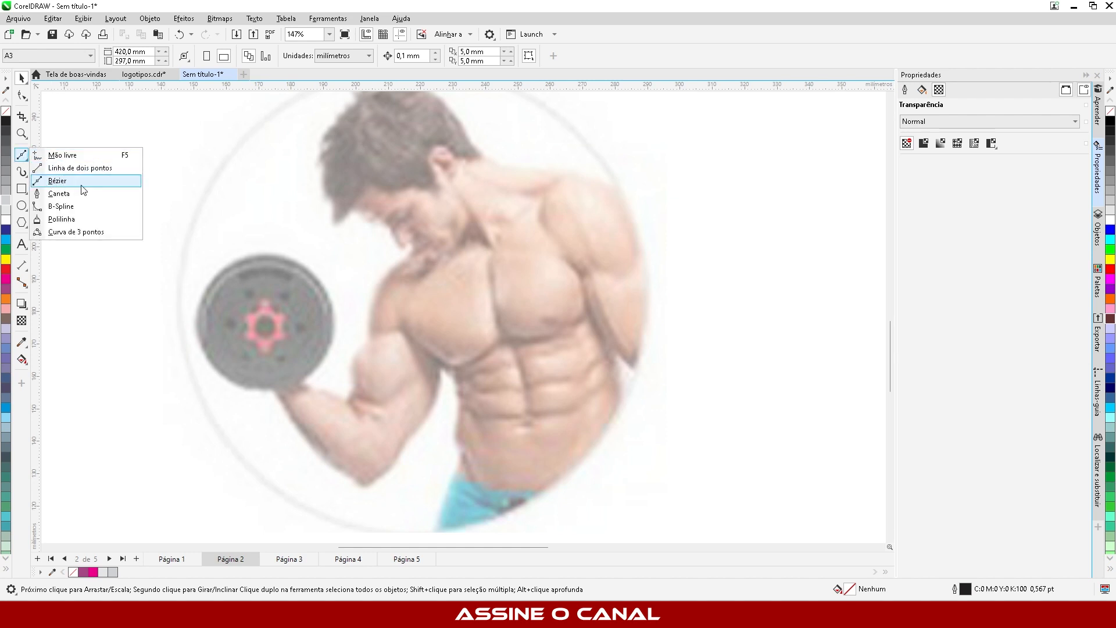
click(53, 181)
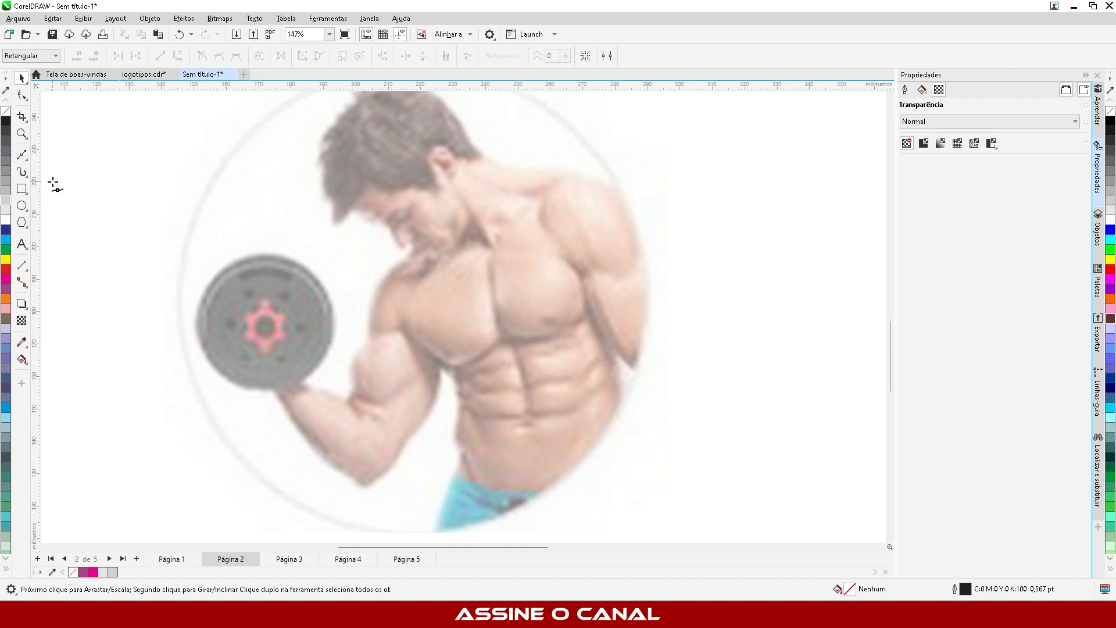
scroll(365, 288, up, 3)
scroll(399, 310, up, 2)
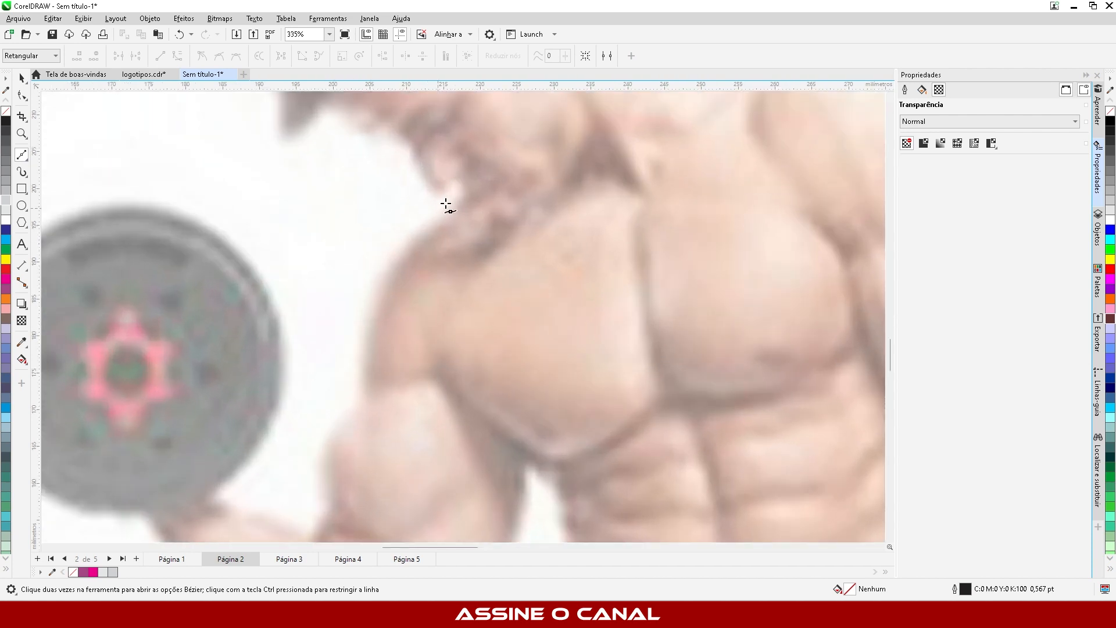
click(449, 215)
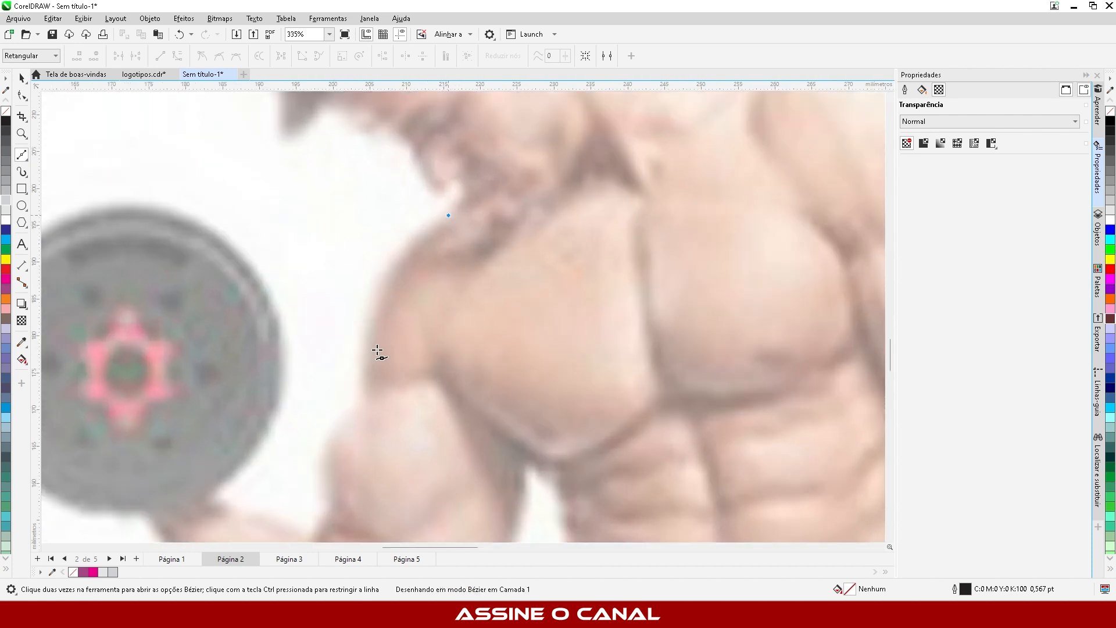
click(366, 389)
Step: Continue the outline with straight segments past the biceps to the inner elbow and along the forearm to the wrist below the dumbbell
scroll(449, 204, down, 3)
scroll(396, 407, up, 4)
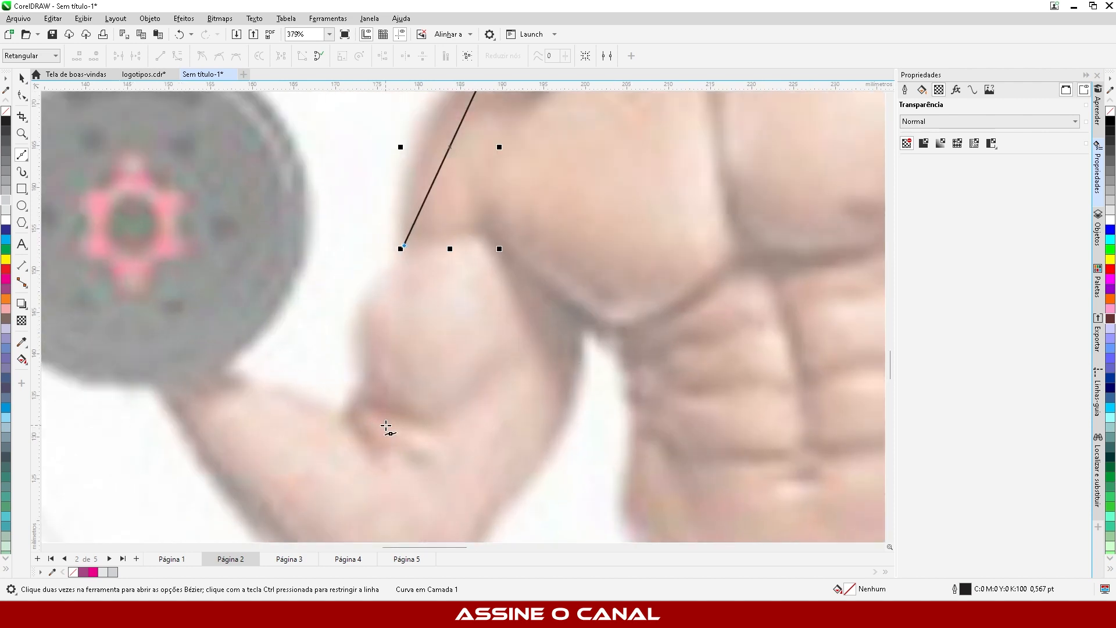
click(362, 400)
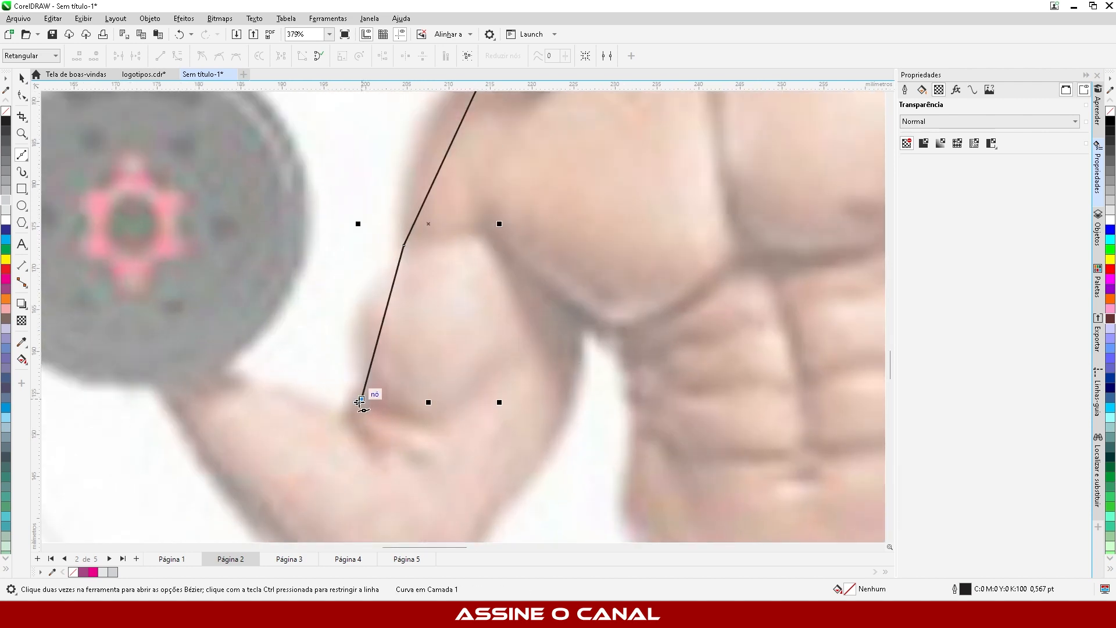
click(219, 374)
scroll(497, 423, down, 2)
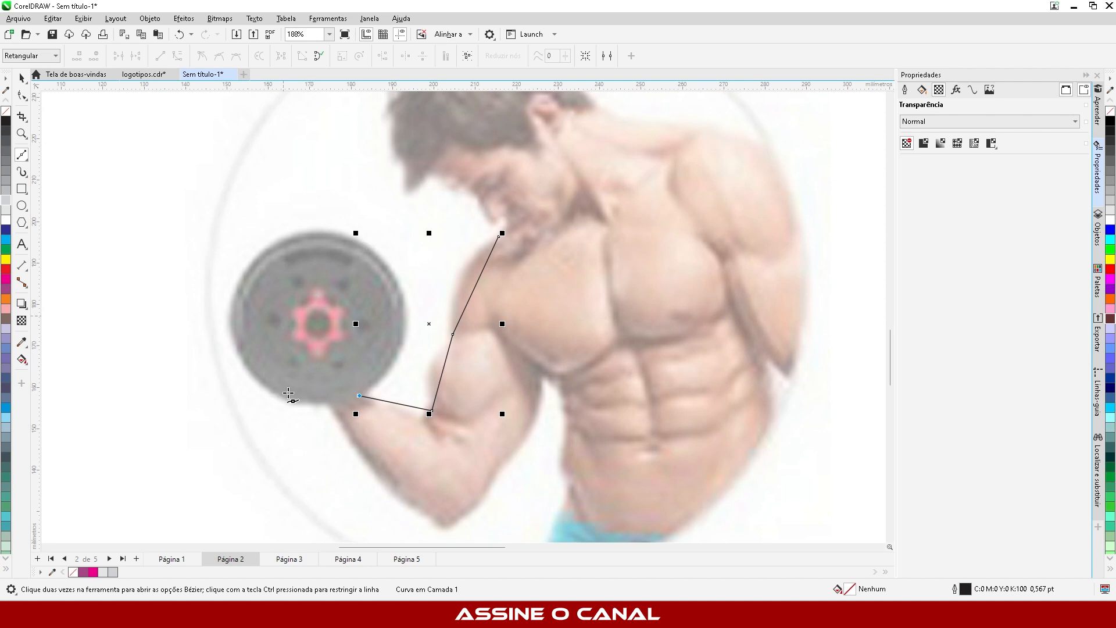
click(329, 406)
scroll(391, 472, down, 1)
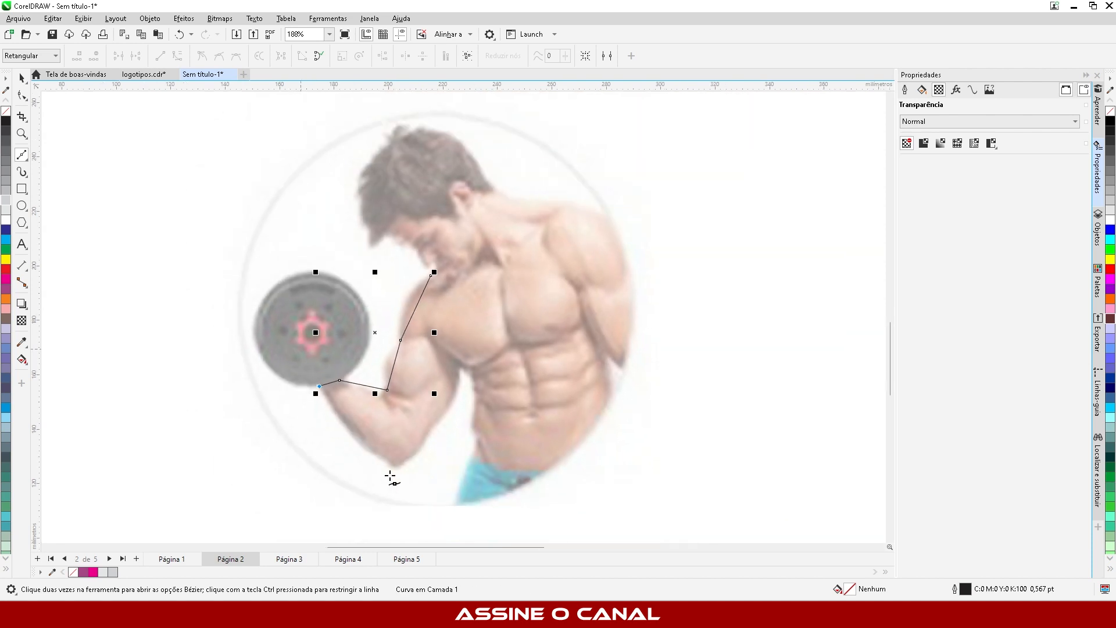
Step: Extend the outline along the underside of the forearm, around the elbow and up to the armpit
scroll(383, 450, up, 3)
click(371, 430)
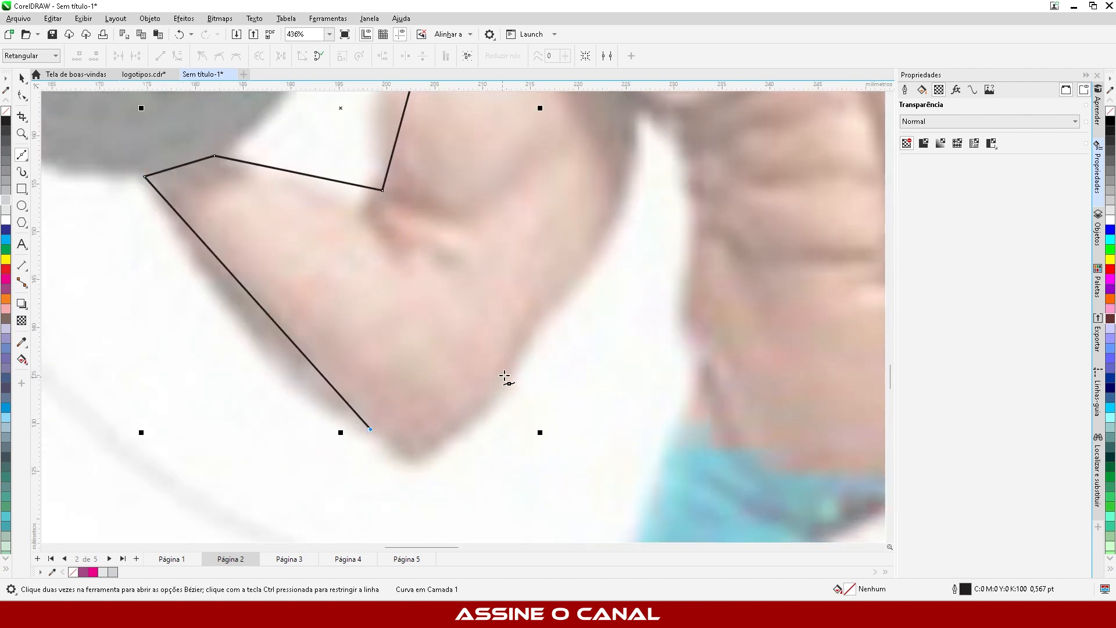
click(505, 374)
click(640, 109)
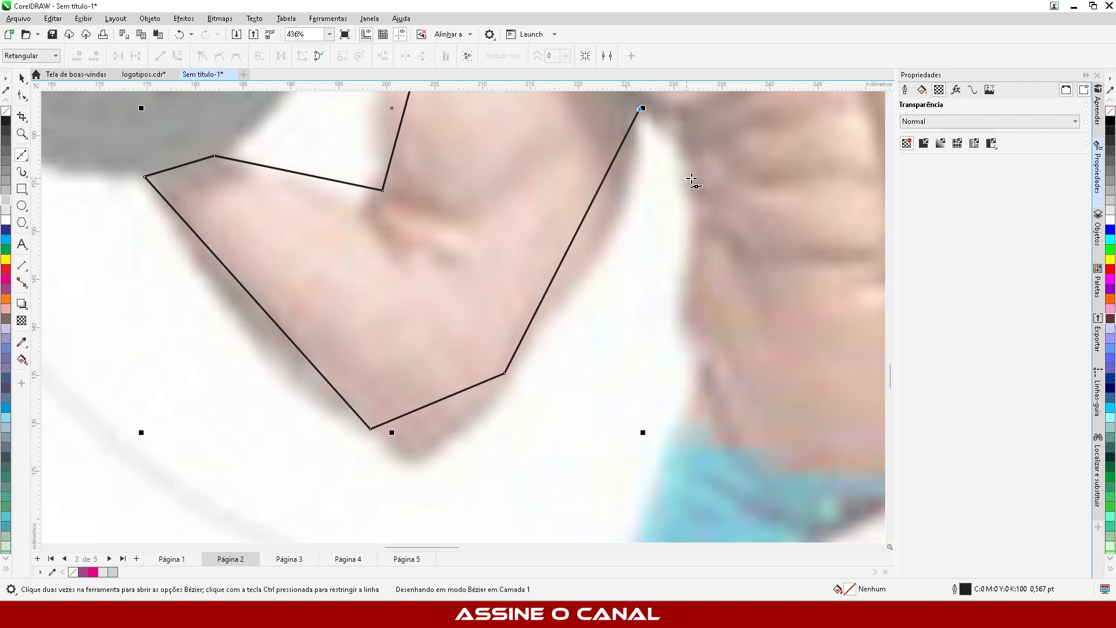
Step: Trace the side of the torso from the armpit down the waist to the lower tip of the blue shorts
click(688, 164)
click(700, 228)
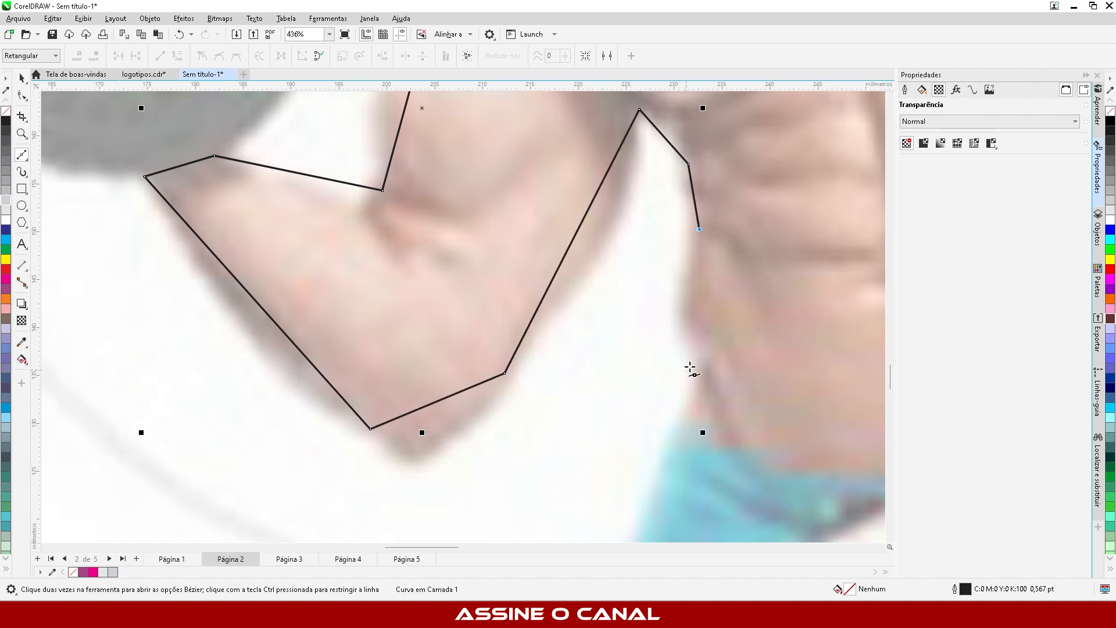
click(697, 365)
click(674, 424)
scroll(669, 407, down, 4)
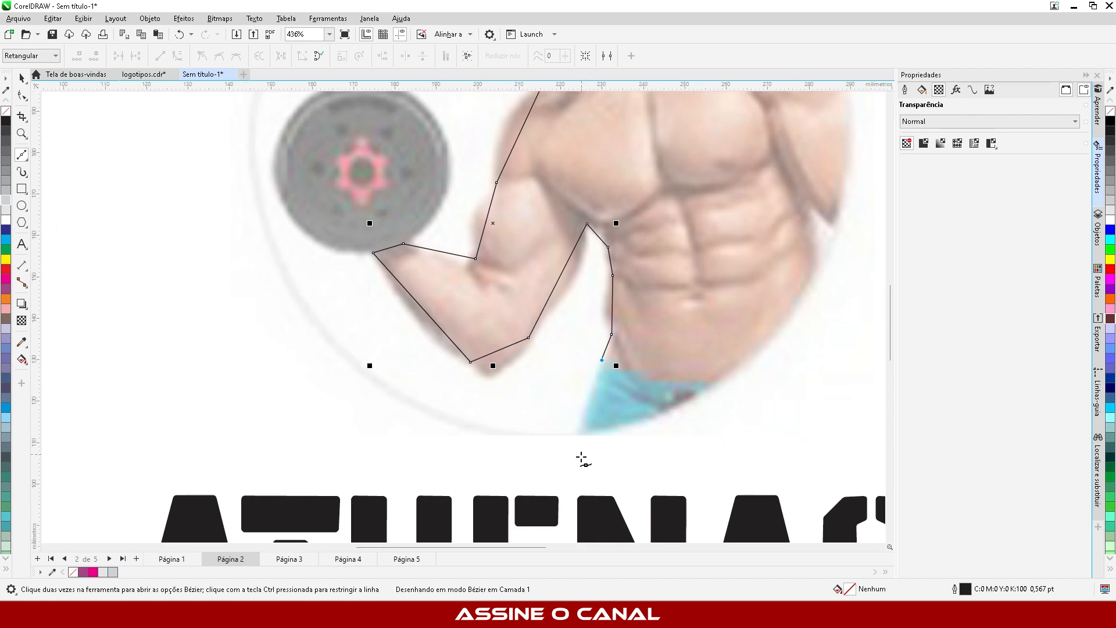
click(581, 435)
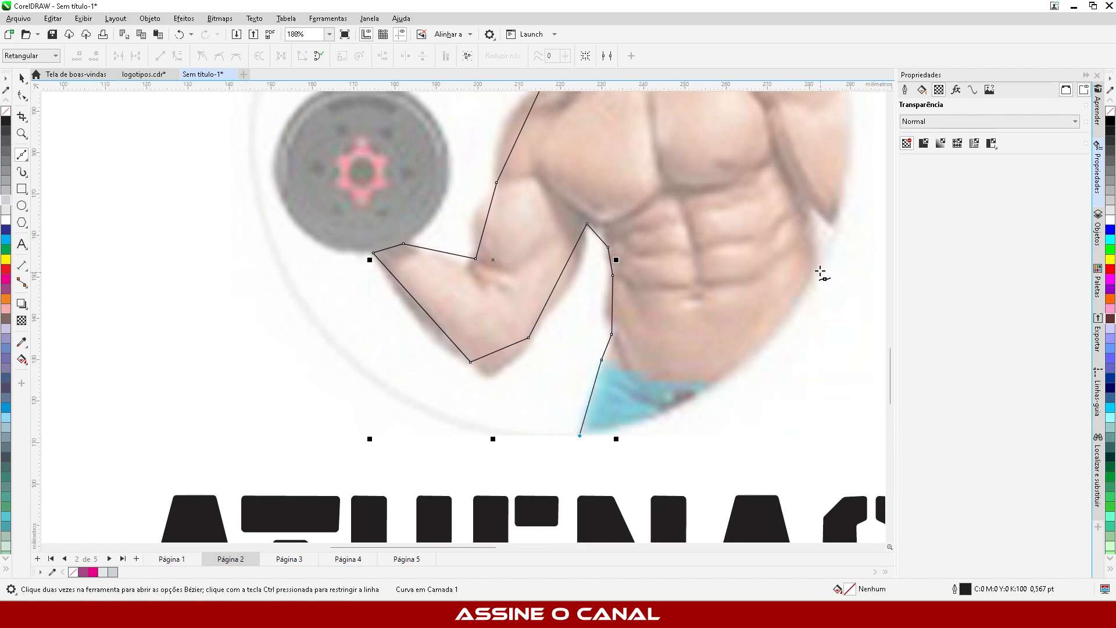
Step: Run the outline diagonally from the shorts to the opposite side of the waist, up to the far shoulder and across to the nape
click(817, 267)
scroll(441, 399, down, 2)
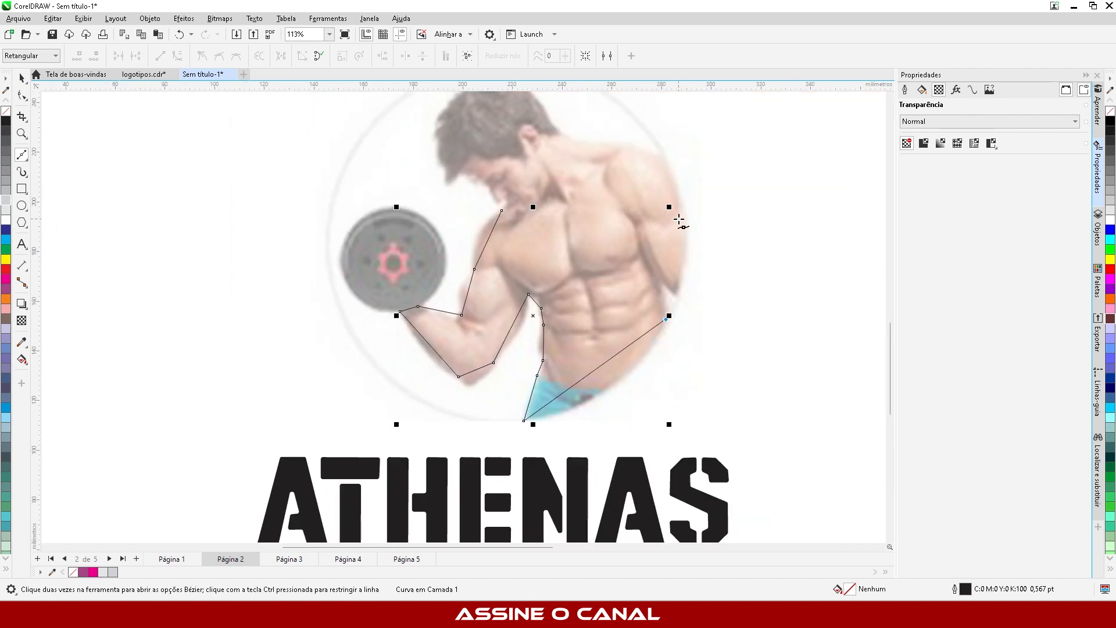
click(664, 156)
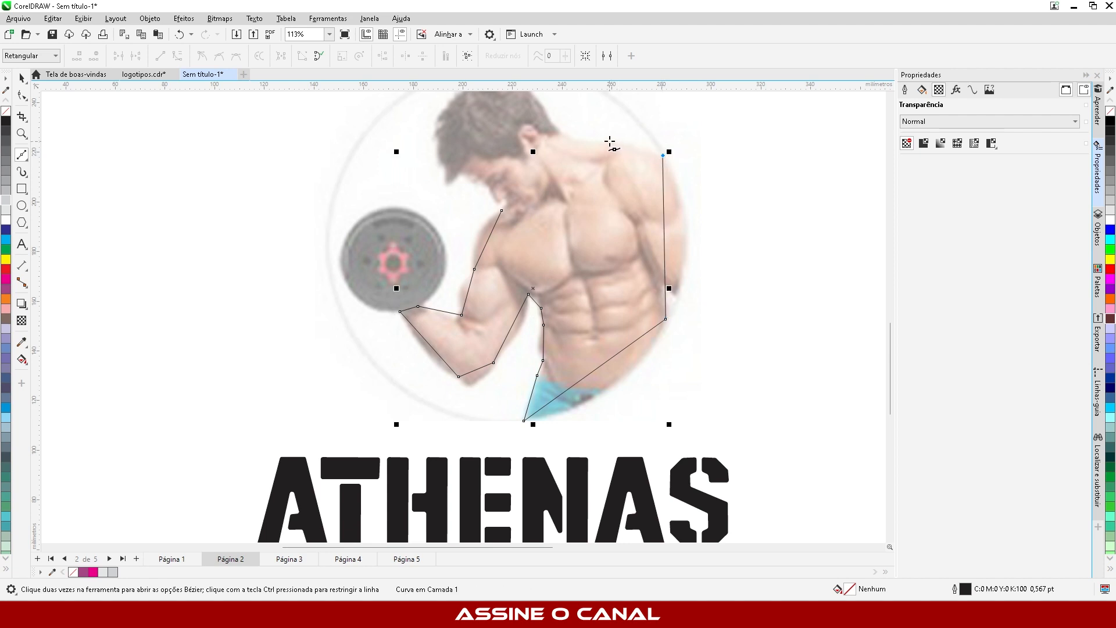
click(605, 142)
click(556, 131)
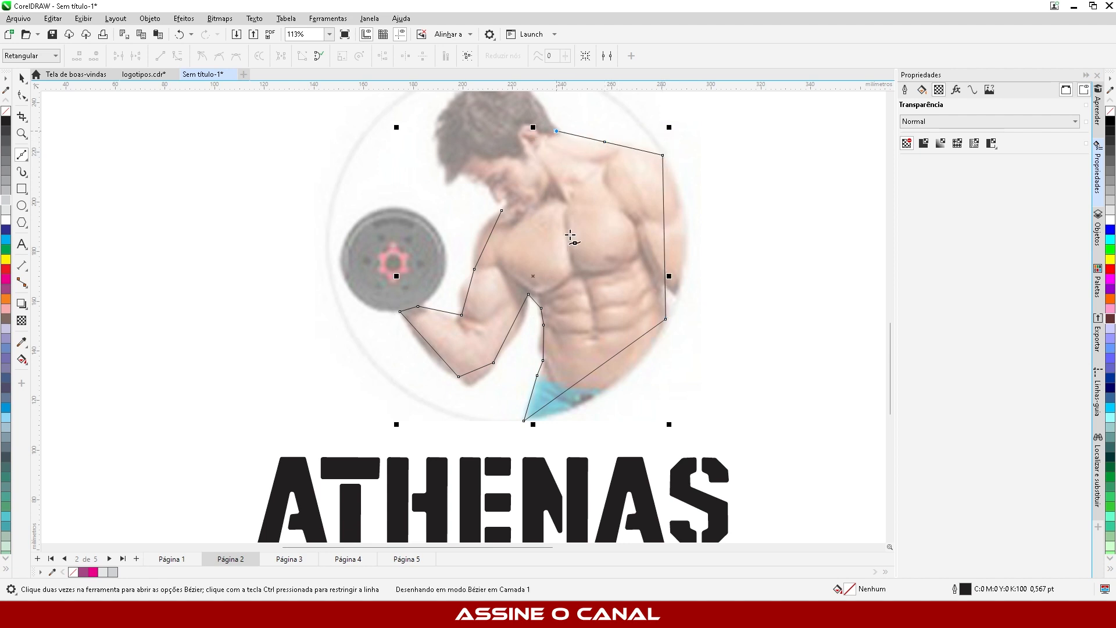
Step: Outline the head roughly from the nape over the top of the hair to the fringe and forehead
scroll(508, 131, down, 1)
scroll(507, 131, up, 3)
click(541, 207)
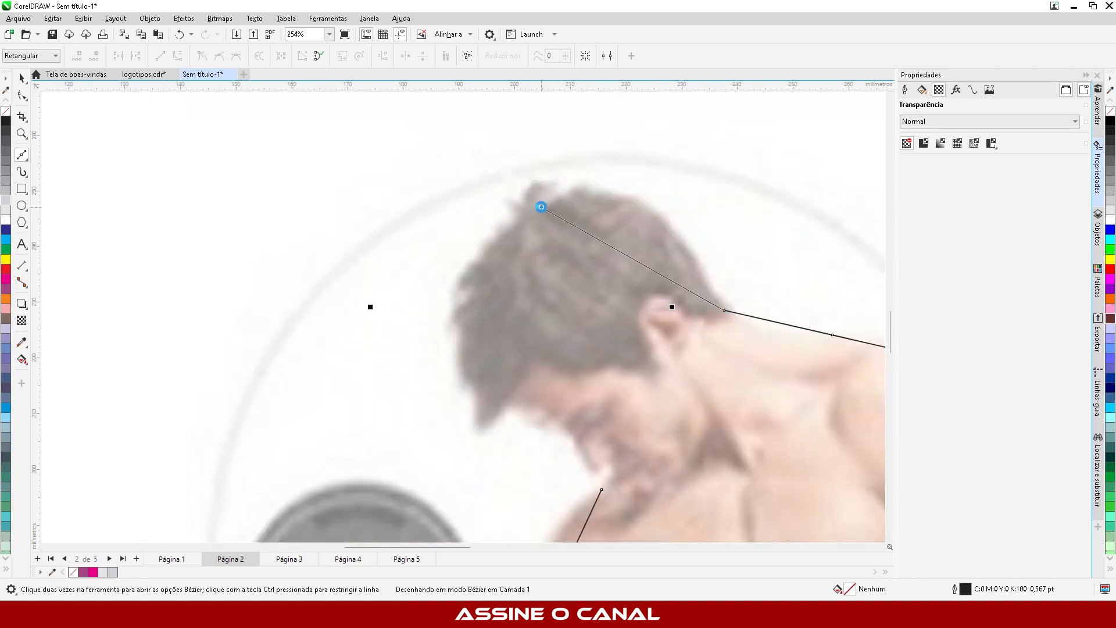
click(475, 387)
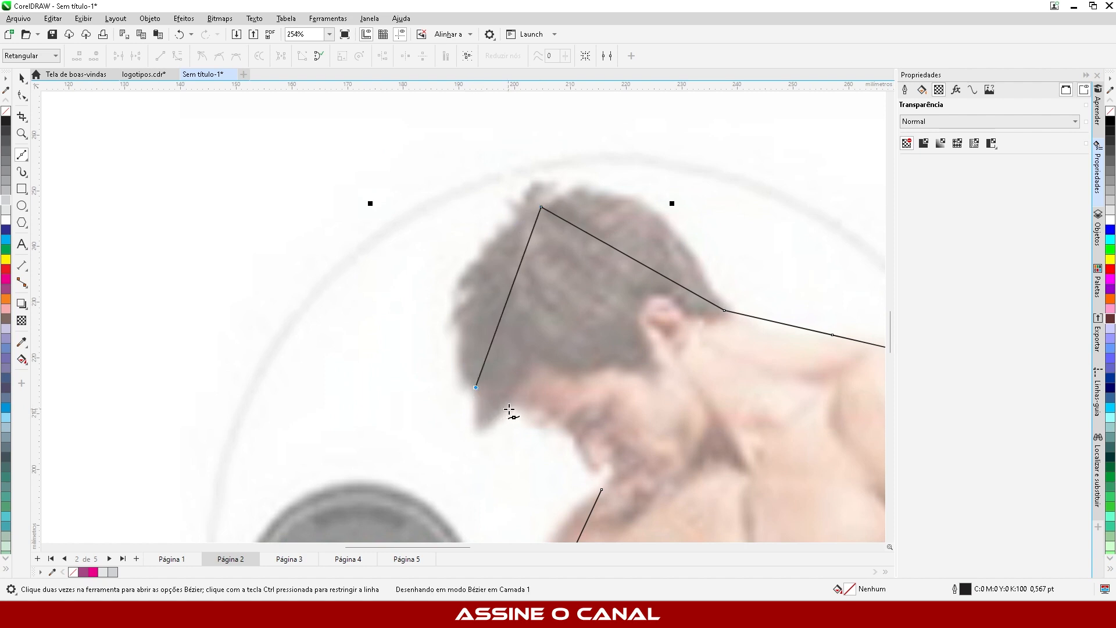
click(476, 429)
click(510, 409)
Step: Trace the face profile from the forehead over the nose and mouth to the chin and close the outline at its starting node
scroll(575, 450, up, 2)
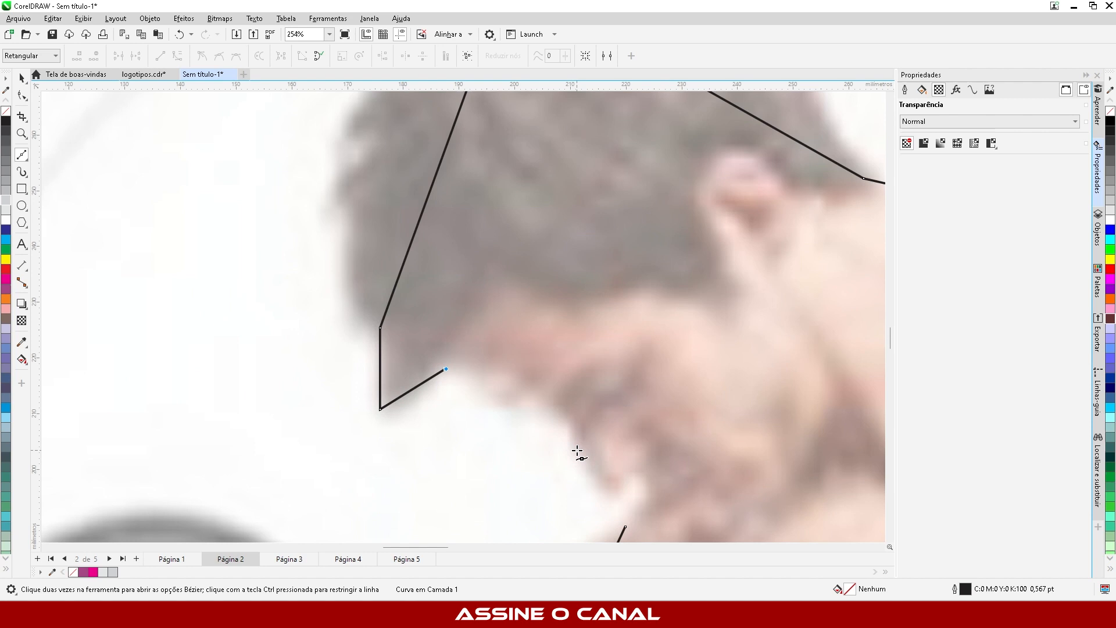
click(545, 407)
click(573, 424)
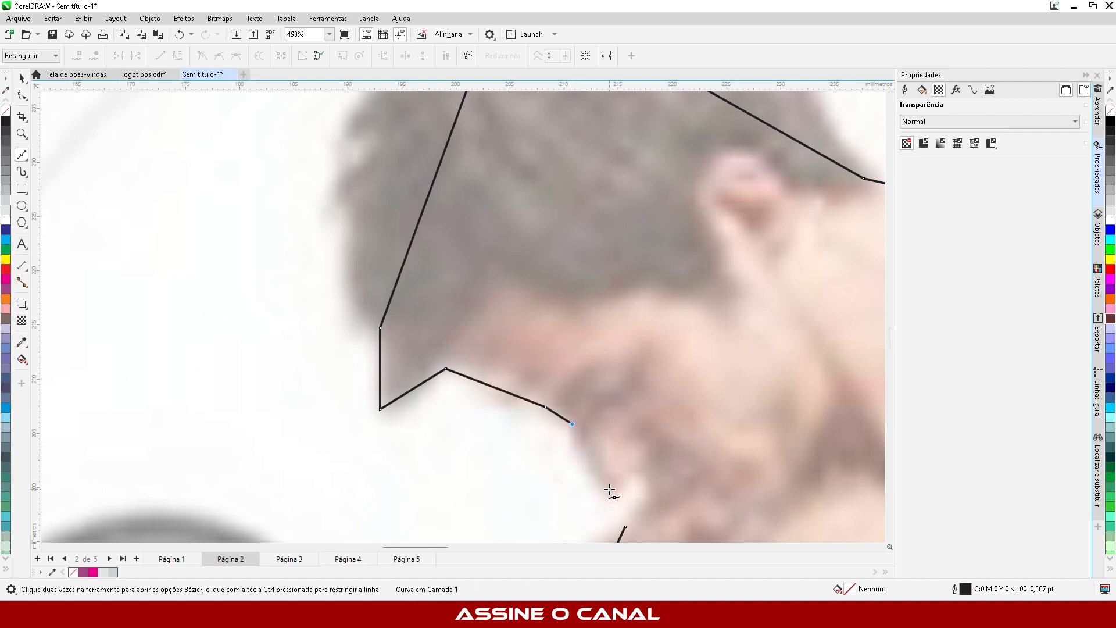
click(609, 489)
click(625, 483)
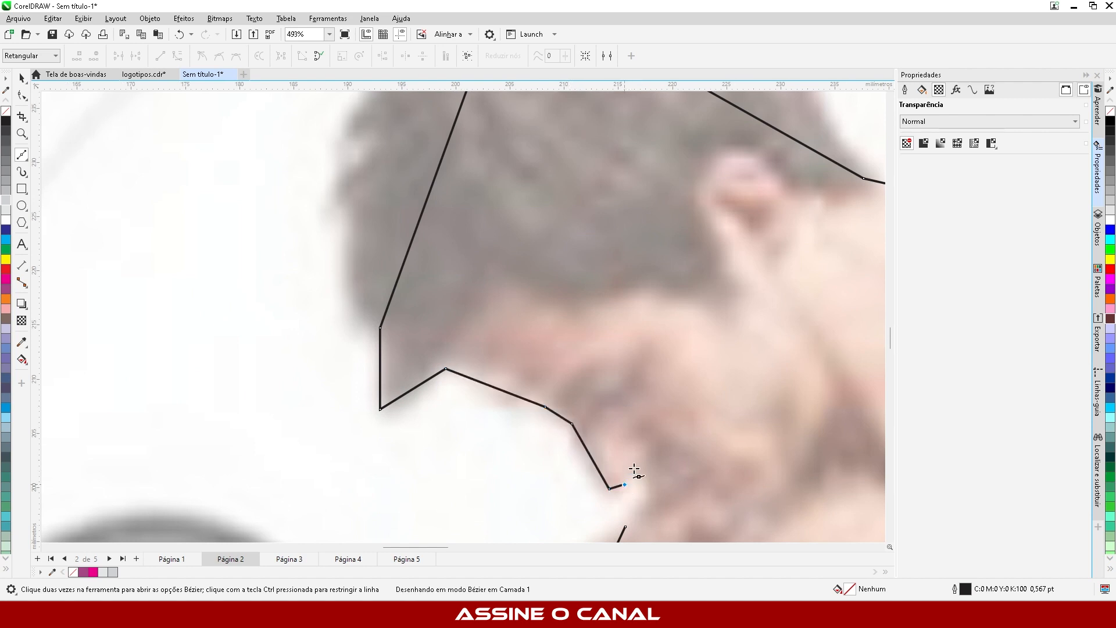
click(640, 465)
click(657, 502)
click(625, 526)
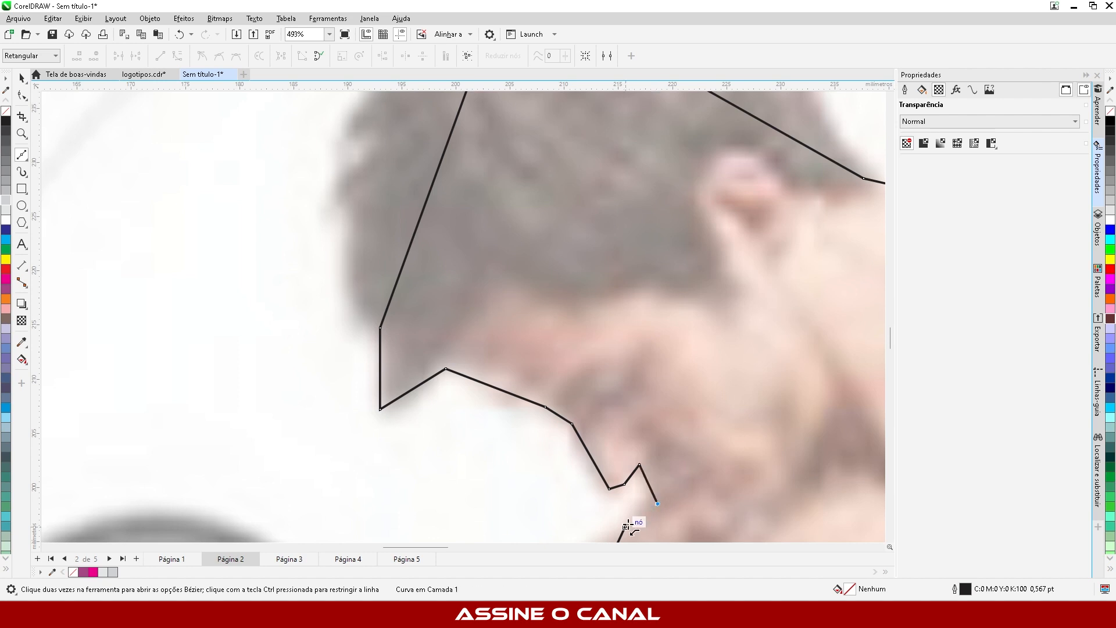
Step: Bend the outline's straight segment between chin and biceps outward with the Shape tool so it follows the rounded shoulder
scroll(534, 281, down, 1)
scroll(534, 280, down, 5)
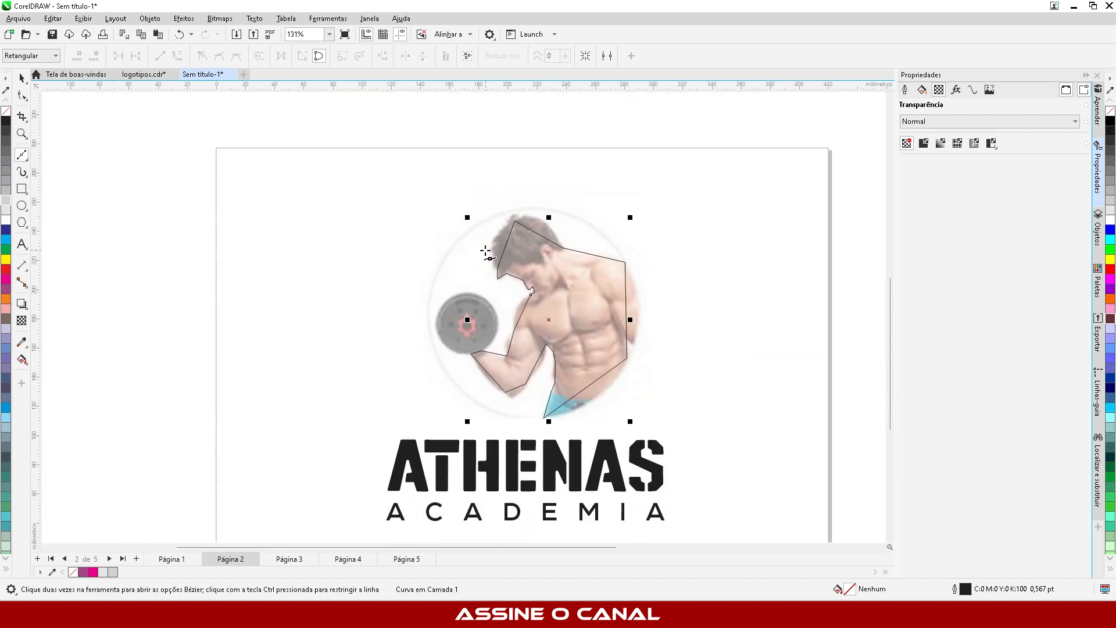
scroll(502, 282, up, 2)
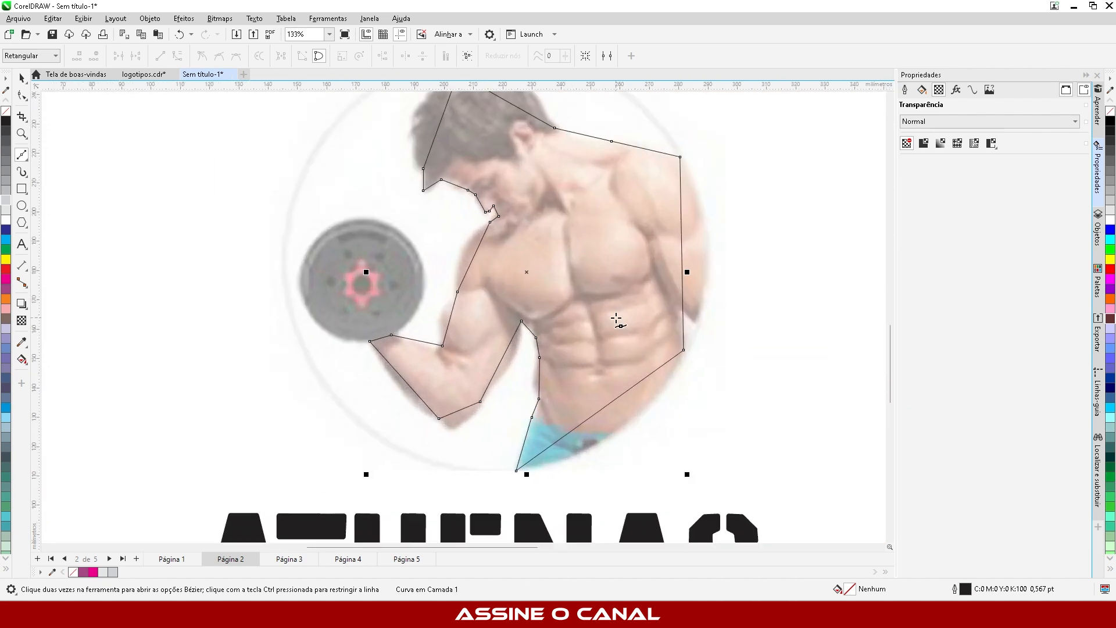
click(22, 94)
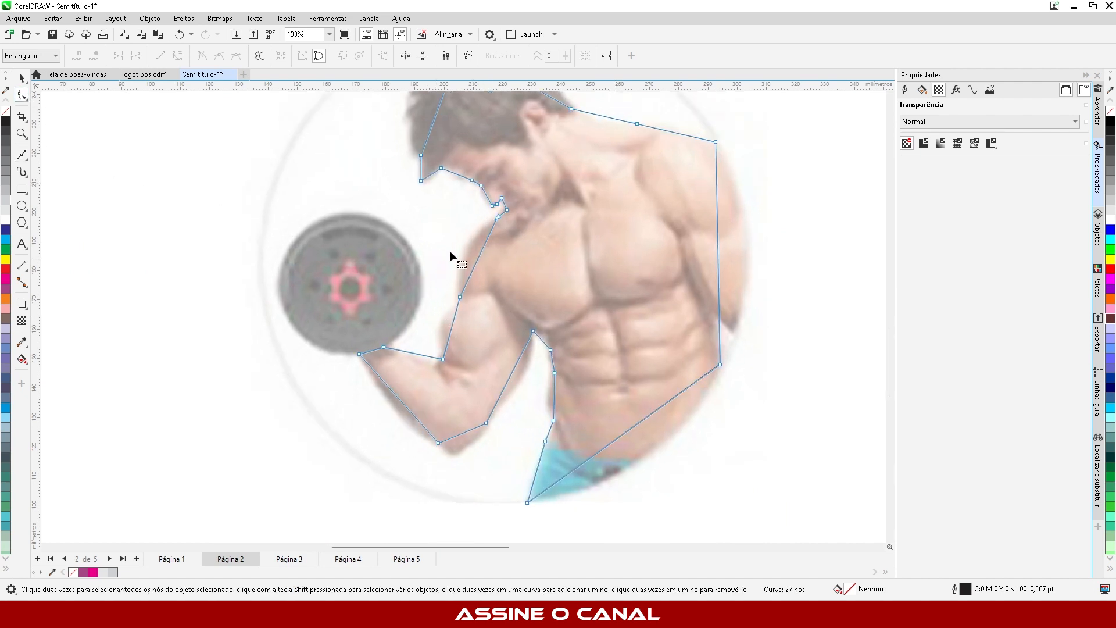
scroll(451, 253, up, 4)
click(506, 267)
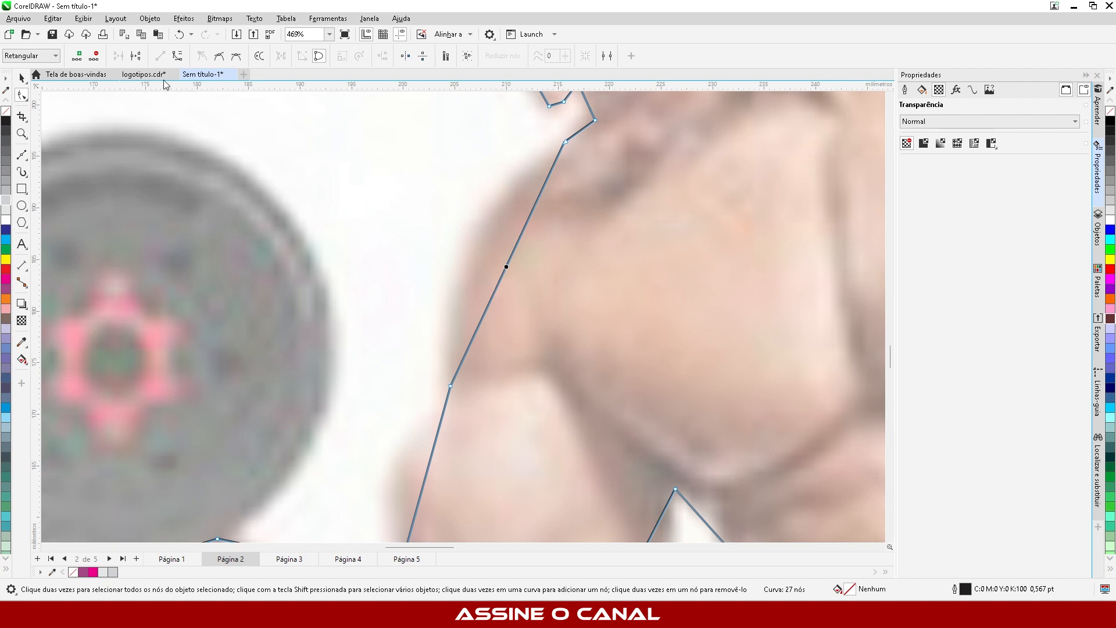
double_click(510, 263)
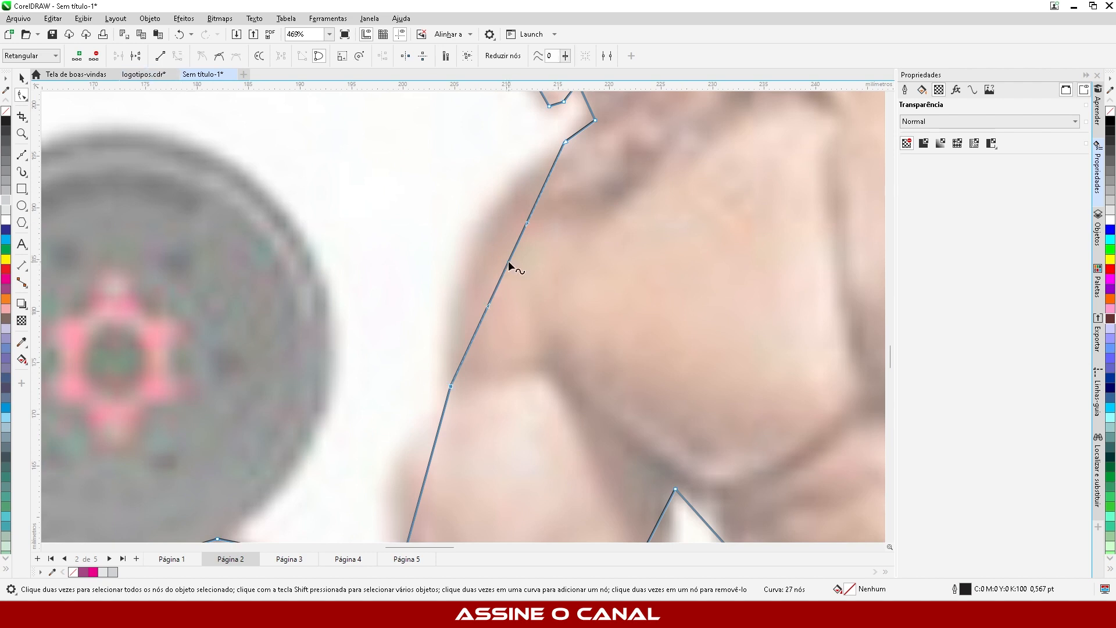
drag(508, 260, 475, 250)
scroll(437, 189, down, 3)
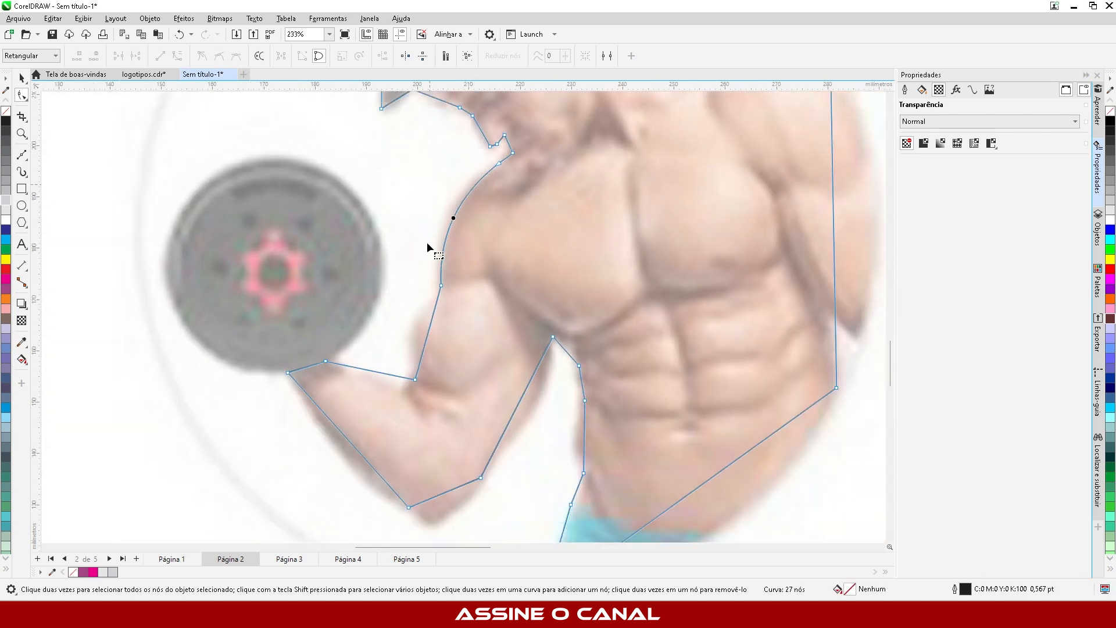
Step: Convert the outline's straight biceps segment to a curve and bend it outward around the muscle, adjusting its upper node and handles
scroll(427, 242, up, 2)
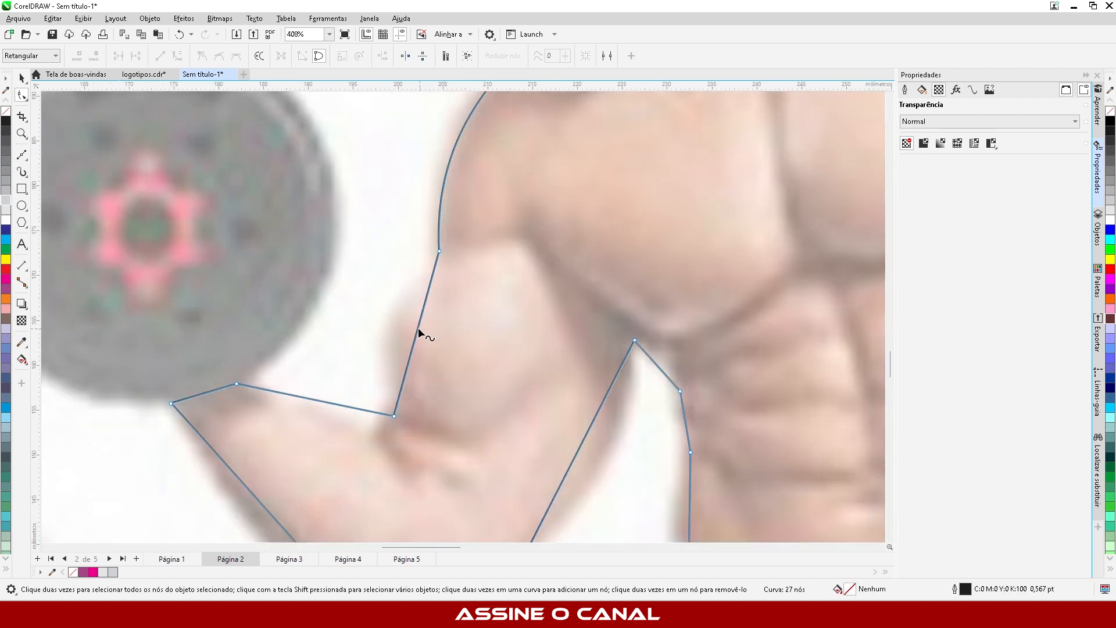
click(418, 328)
click(177, 56)
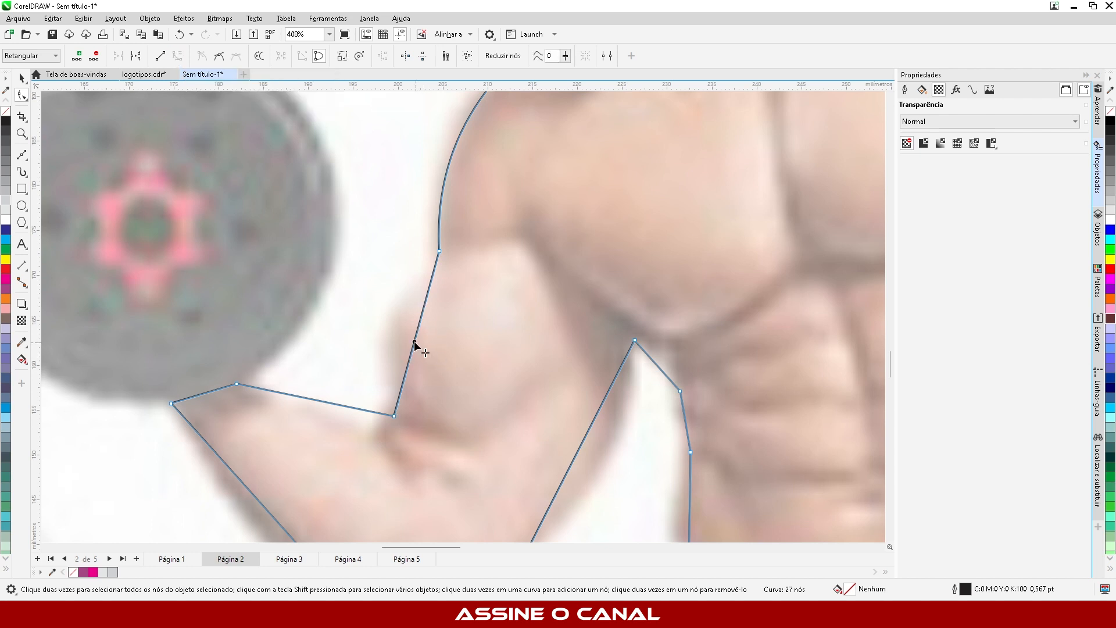
mouse_move(415, 343)
mouse_down()
mouse_move(391, 316)
mouse_move(417, 357)
mouse_move(397, 346)
mouse_up()
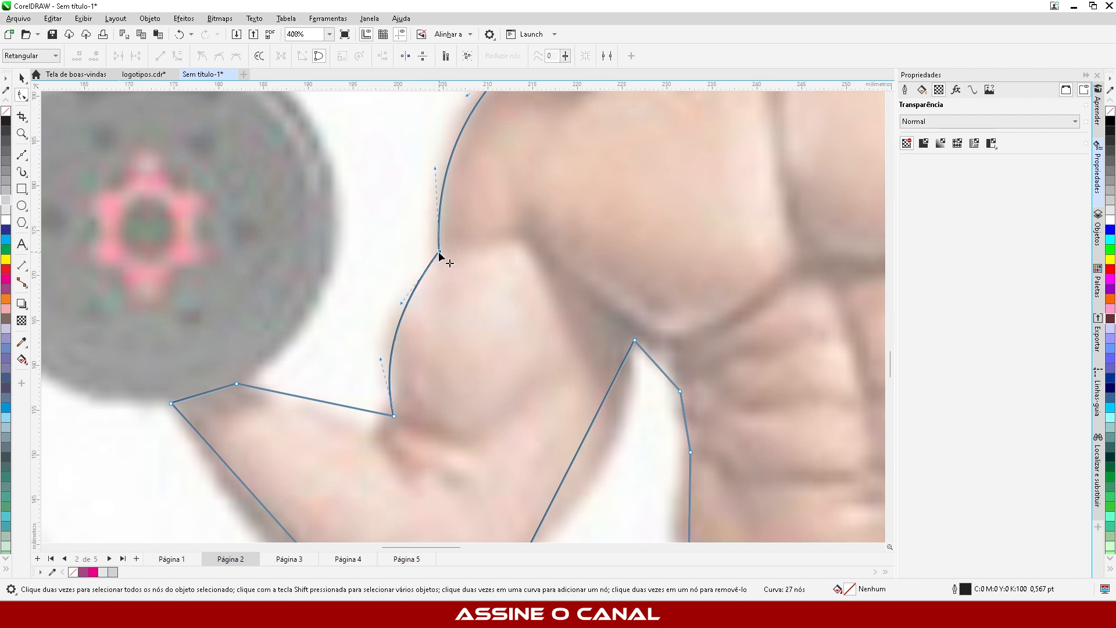
drag(440, 254, 439, 263)
drag(400, 312, 387, 292)
drag(381, 360, 375, 360)
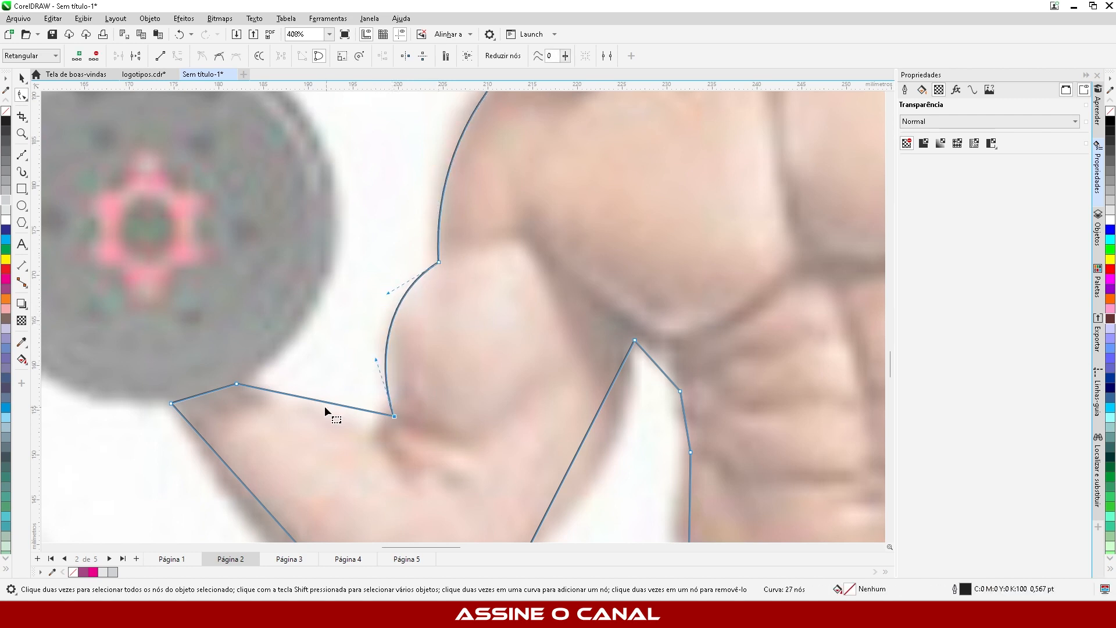
Step: Convert the segment along the top of the forearm, between wrist and elbow crease, to a curve and shape it to the photo
click(324, 402)
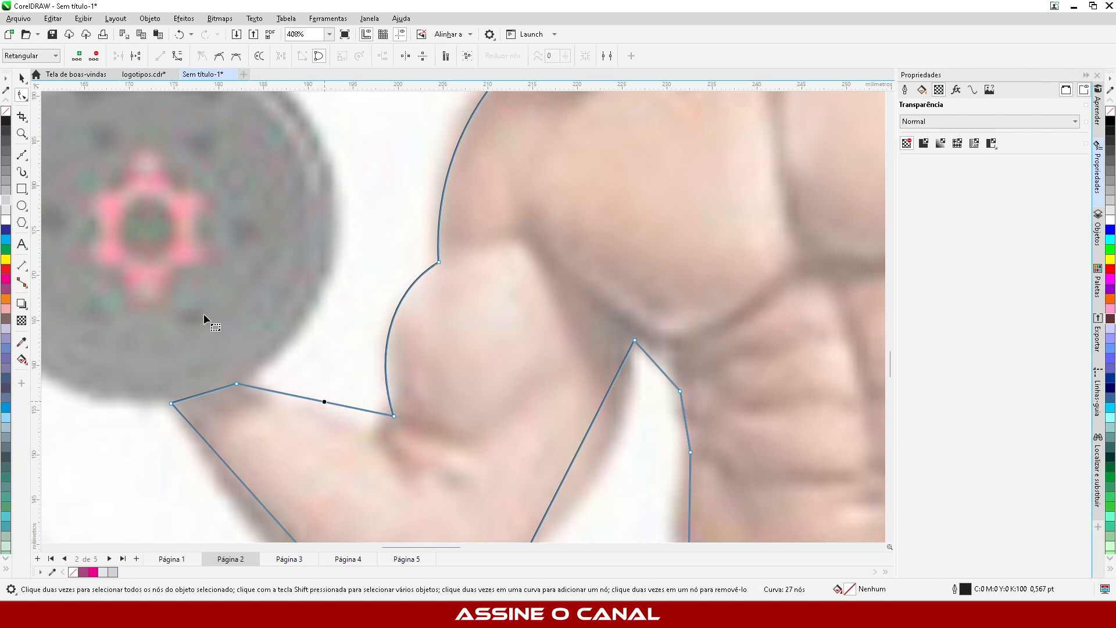
click(176, 55)
drag(293, 398, 324, 360)
Step: Curve the segment along the underside of the forearm from wrist to elbow and adjust its handle to hug the arm
scroll(375, 192, down, 2)
scroll(326, 407, up, 2)
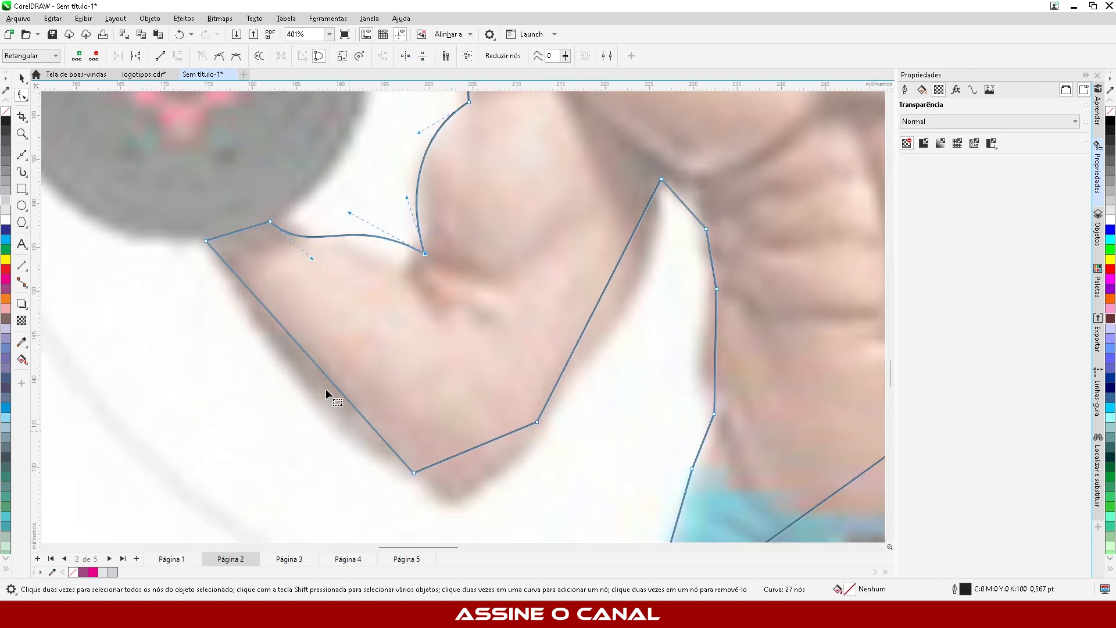
click(329, 376)
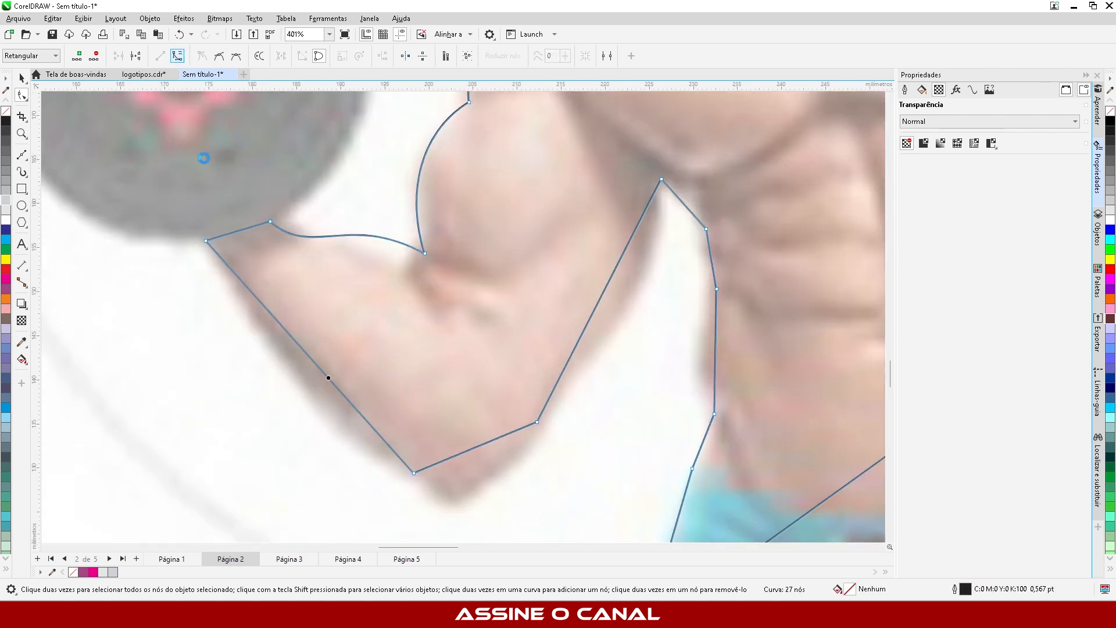
drag(330, 378, 326, 422)
click(207, 242)
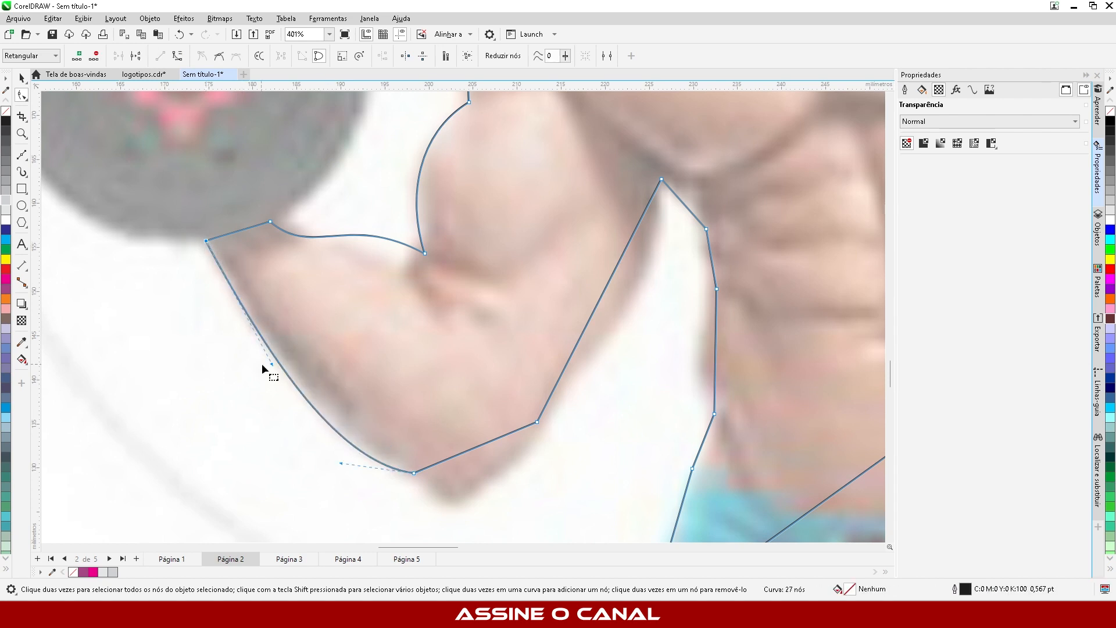
drag(272, 365, 291, 364)
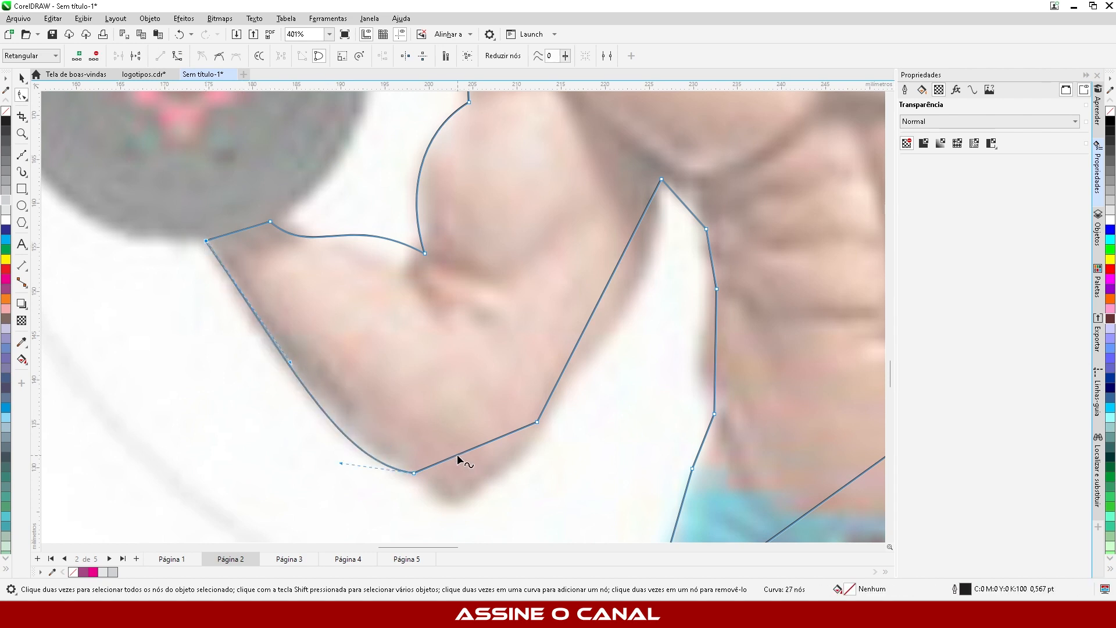
Step: Round the outline around the elbow with an added node and bend the back of the upper arm up to the armpit
click(456, 455)
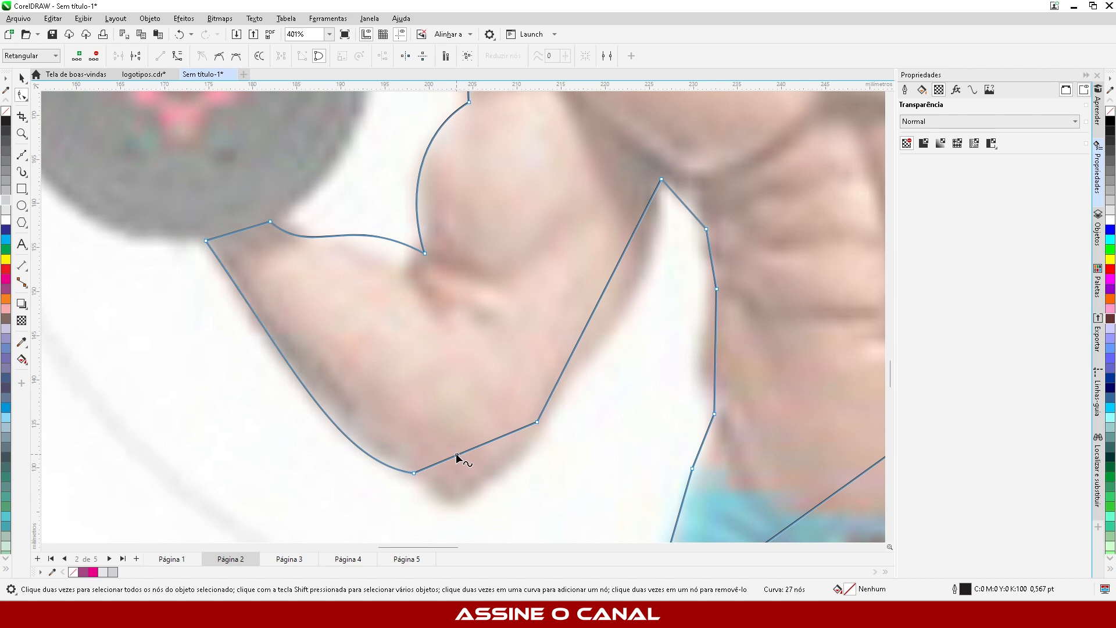
click(178, 56)
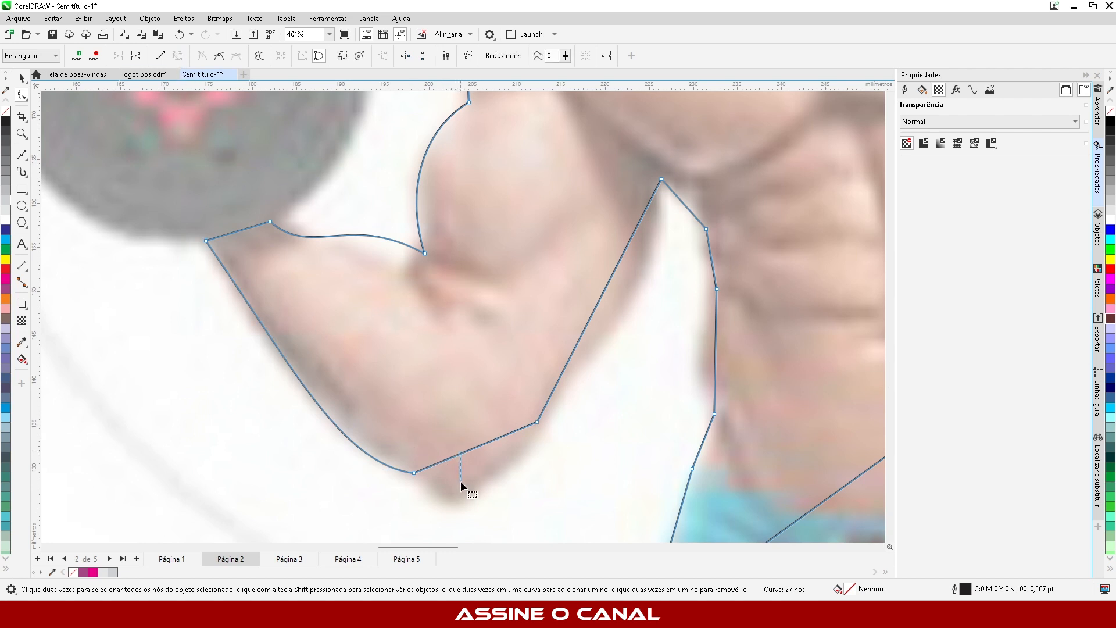
drag(456, 456, 489, 530)
double_click(505, 454)
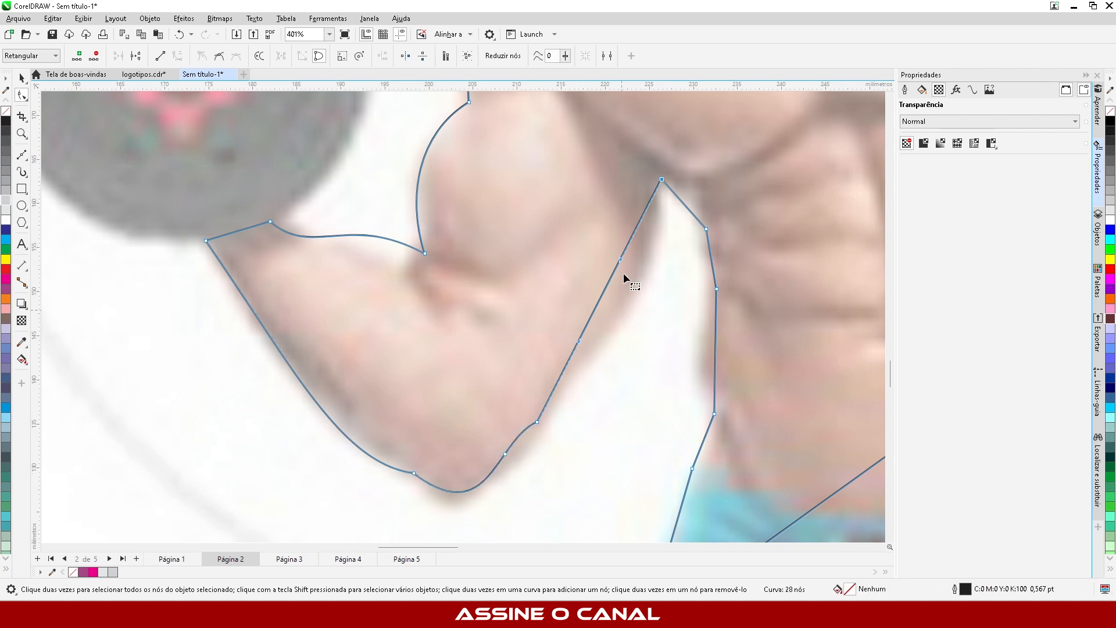
drag(621, 274, 658, 309)
scroll(552, 355, down, 2)
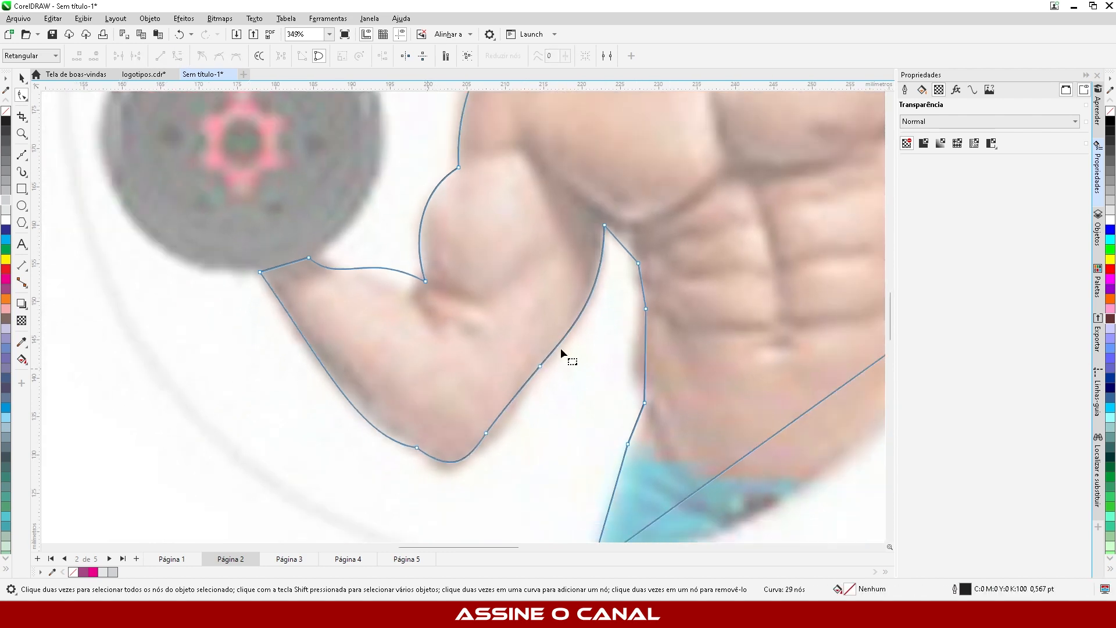
Step: Curve the short segment between armpit and ribs and move the armpit node up into the fold
scroll(570, 231, up, 4)
drag(570, 232, 560, 221)
click(596, 259)
click(178, 56)
drag(595, 260, 631, 276)
drag(560, 221, 555, 205)
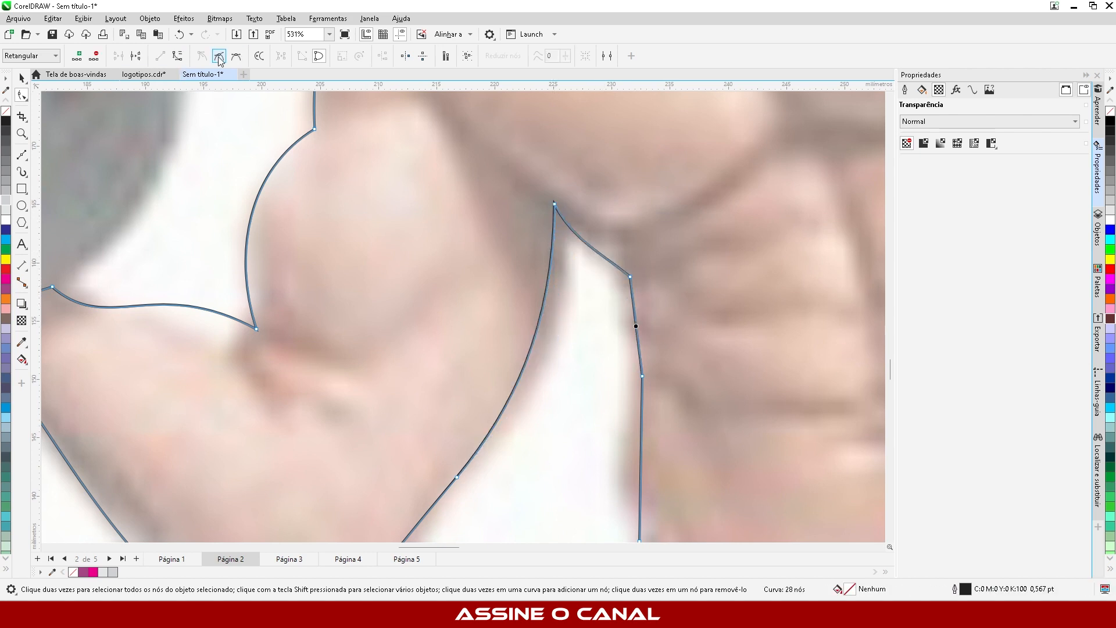
Step: Bend the outline's segments along the ribs and waist inward and outward to follow the torso down to the shorts
drag(635, 329, 575, 314)
scroll(627, 332, down, 4)
scroll(651, 431, up, 3)
click(585, 291)
click(177, 55)
double_click(564, 419)
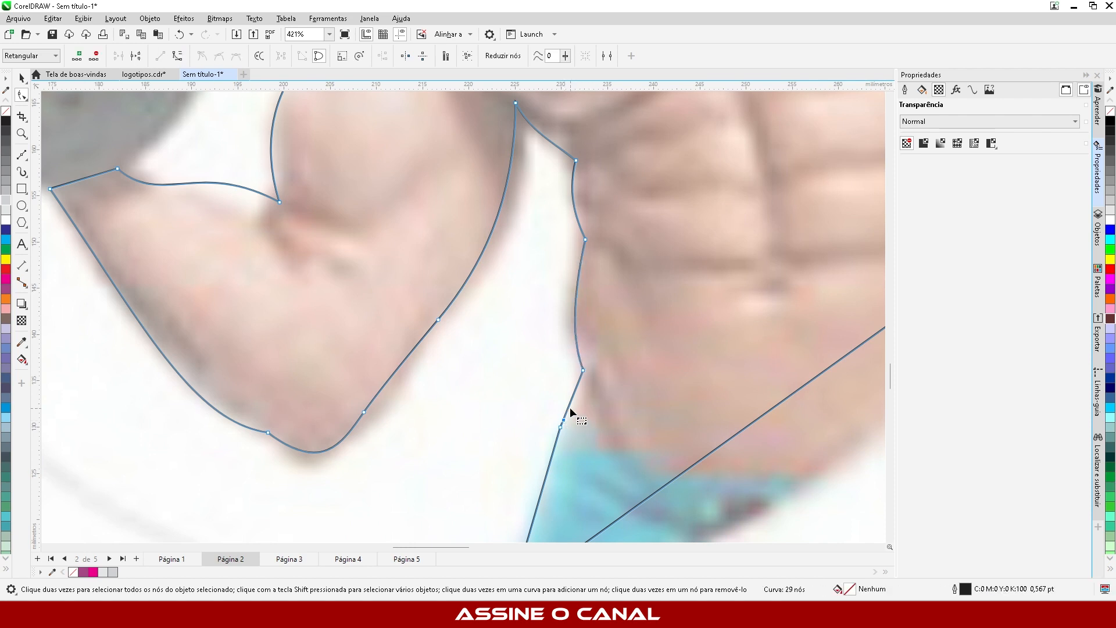
drag(564, 420, 578, 397)
double_click(578, 396)
Step: Bow the straight segments from the shorts to the waist and up to the far shoulder outward along the reference circle
scroll(636, 372, down, 1)
scroll(593, 436, down, 3)
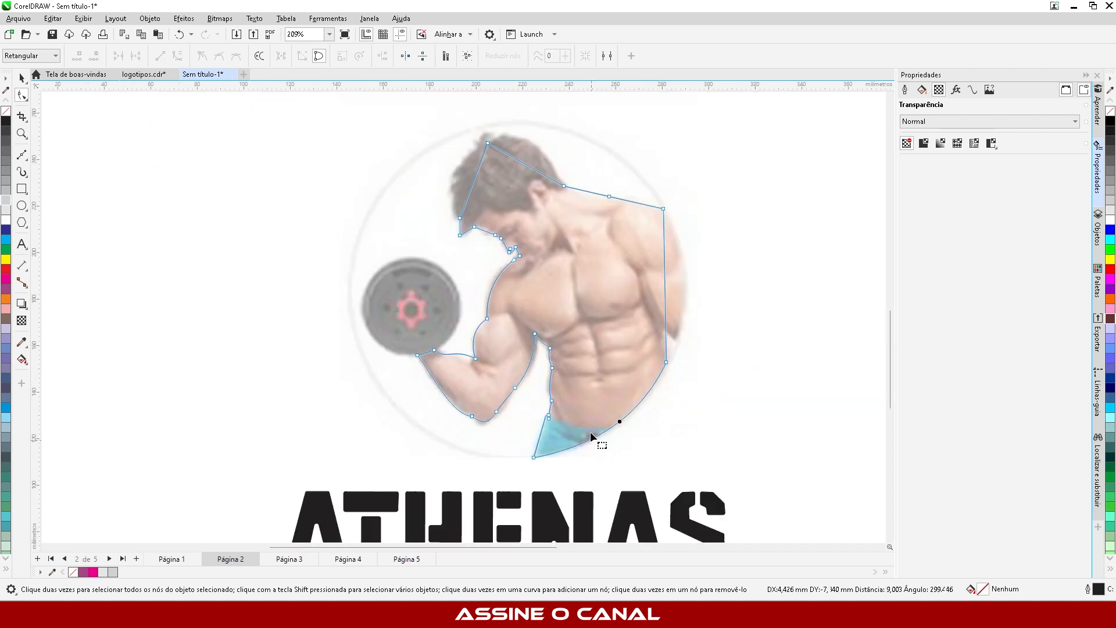
scroll(664, 321, up, 3)
drag(705, 357, 705, 357)
drag(662, 349, 702, 350)
drag(700, 350, 703, 350)
Step: Curve the segments over the far shoulder and along the trapezius to the nape to match the photo
scroll(703, 350, down, 1)
scroll(692, 235, up, 2)
click(620, 265)
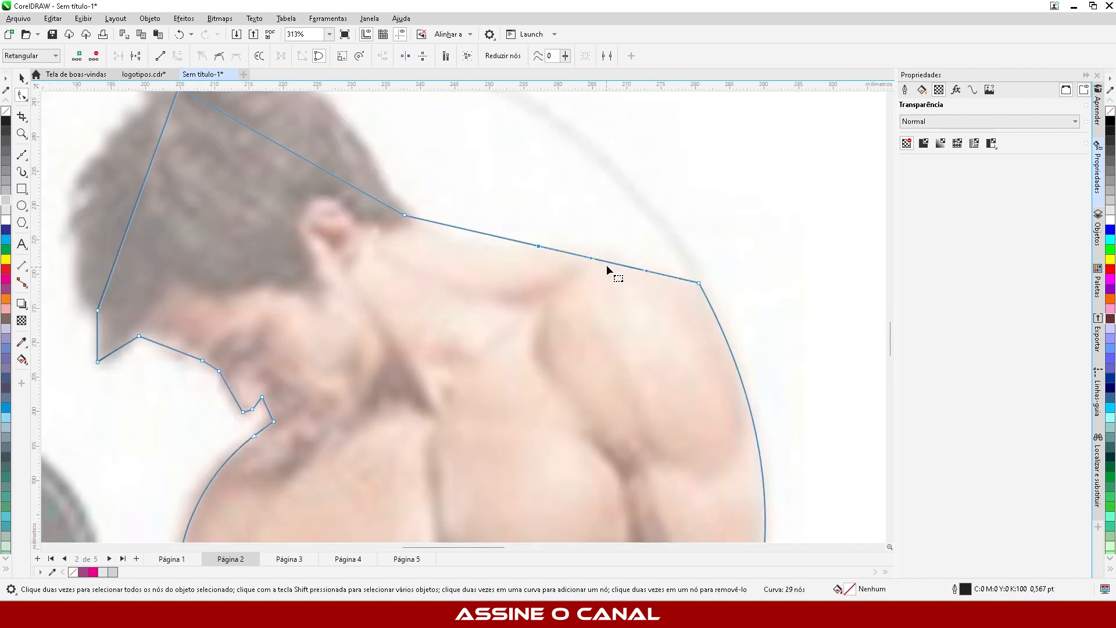
drag(611, 267, 610, 245)
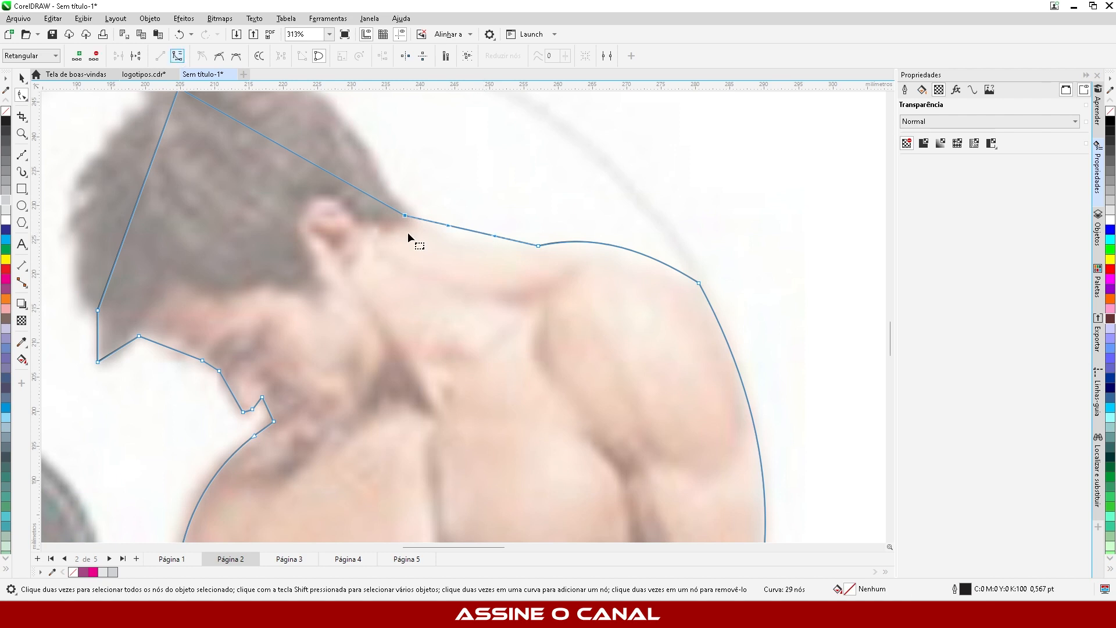
drag(448, 225, 439, 240)
Step: Convert the segments behind and in front of the head to curves, round them over the hair, and cut off the fringe tip
drag(185, 115, 413, 180)
click(481, 195)
key(ctrl+q)
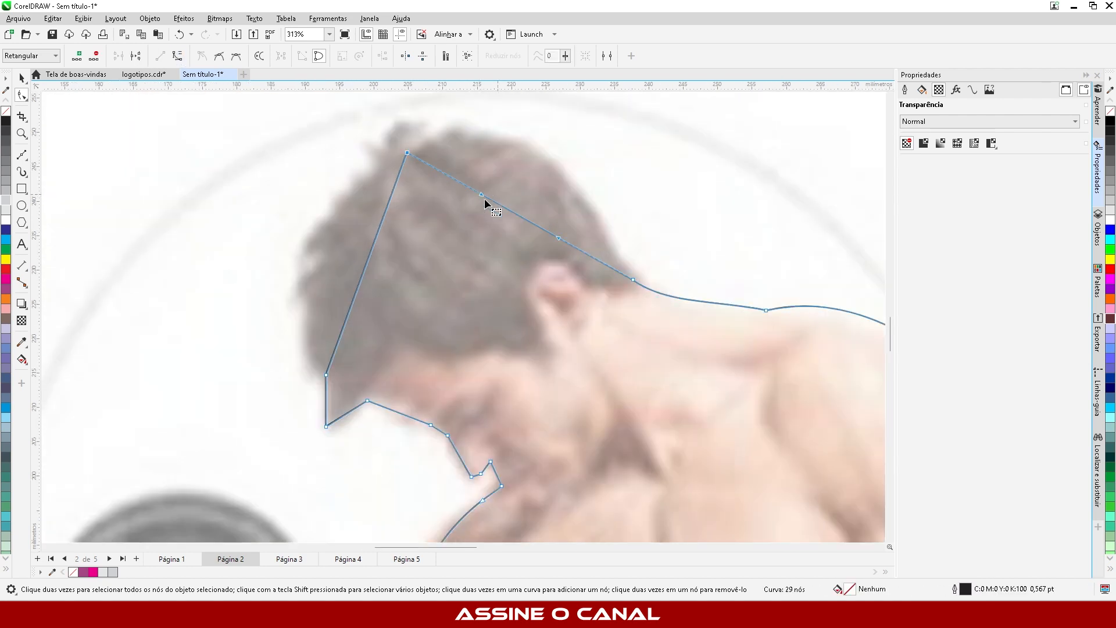
drag(516, 214, 517, 146)
click(372, 249)
click(177, 56)
drag(371, 253, 360, 200)
drag(341, 361, 361, 324)
Step: Convert the forehead segment between fringe and brow to a curve and bend it along the face
scroll(412, 346, up, 2)
click(422, 349)
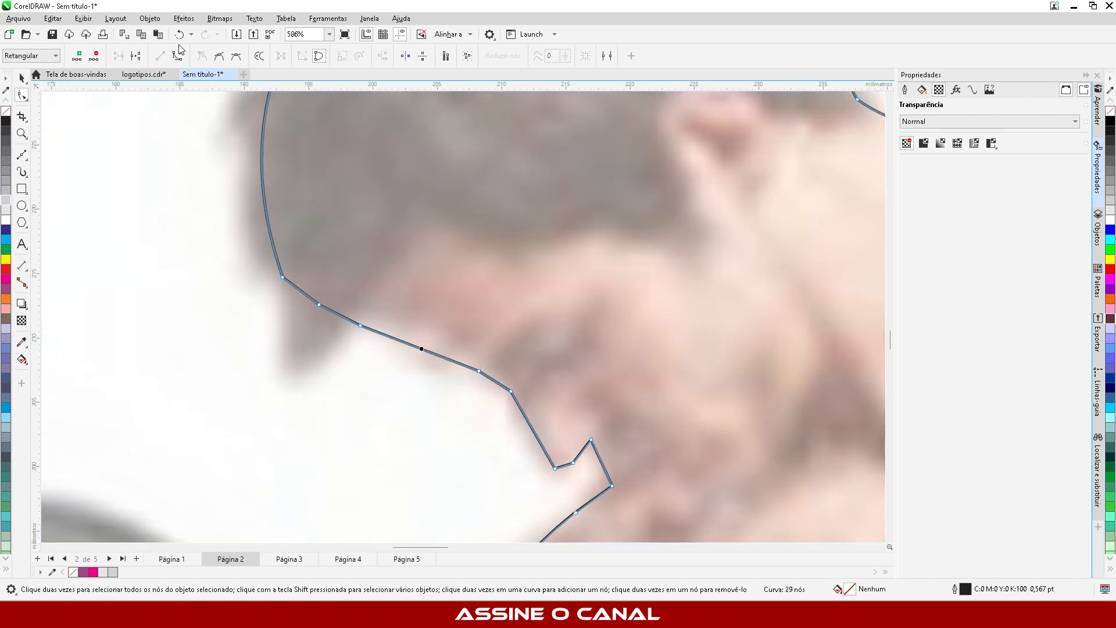
click(178, 56)
scroll(453, 373, down, 1)
drag(436, 355, 416, 292)
scroll(452, 280, up, 1)
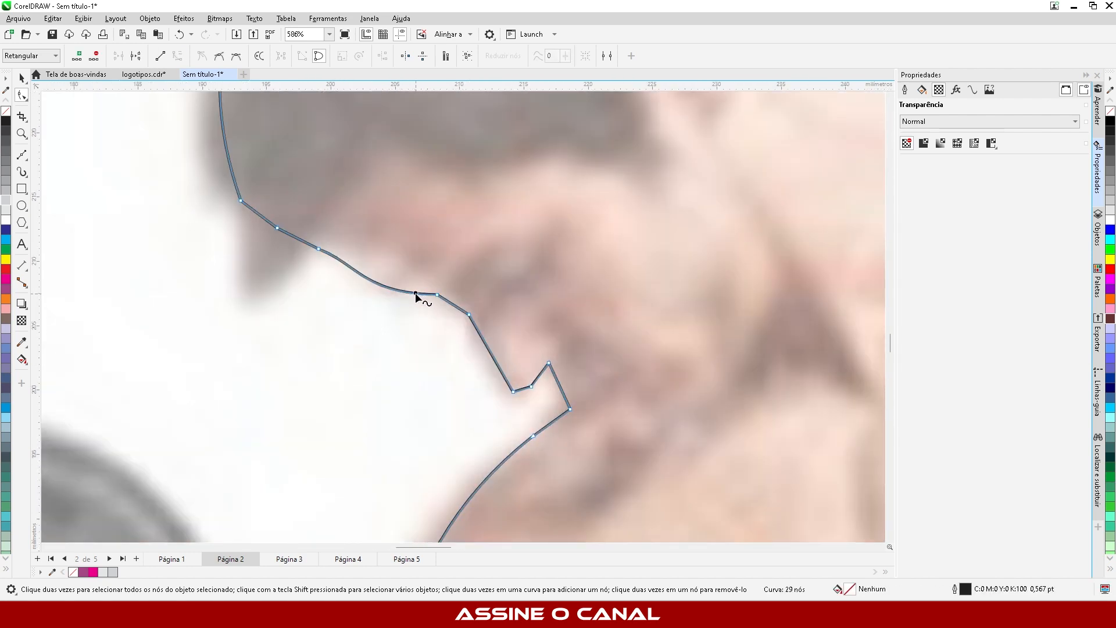
Step: Add nodes at the brow and on the nose, delete the surplus nodes between them, and tidy the node beneath the nose
double_click(416, 293)
double_click(483, 339)
drag(501, 239, 432, 327)
key(Delete)
double_click(537, 379)
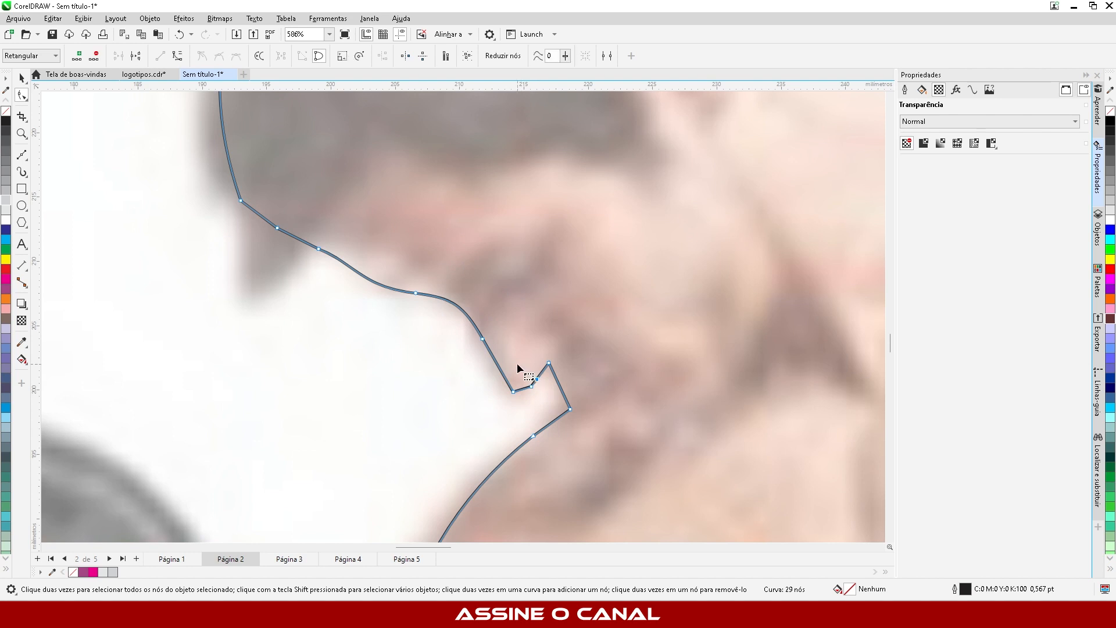
double_click(534, 382)
Step: Select the finished body curve and set its outline width to 2.0 pt
scroll(597, 233, down, 6)
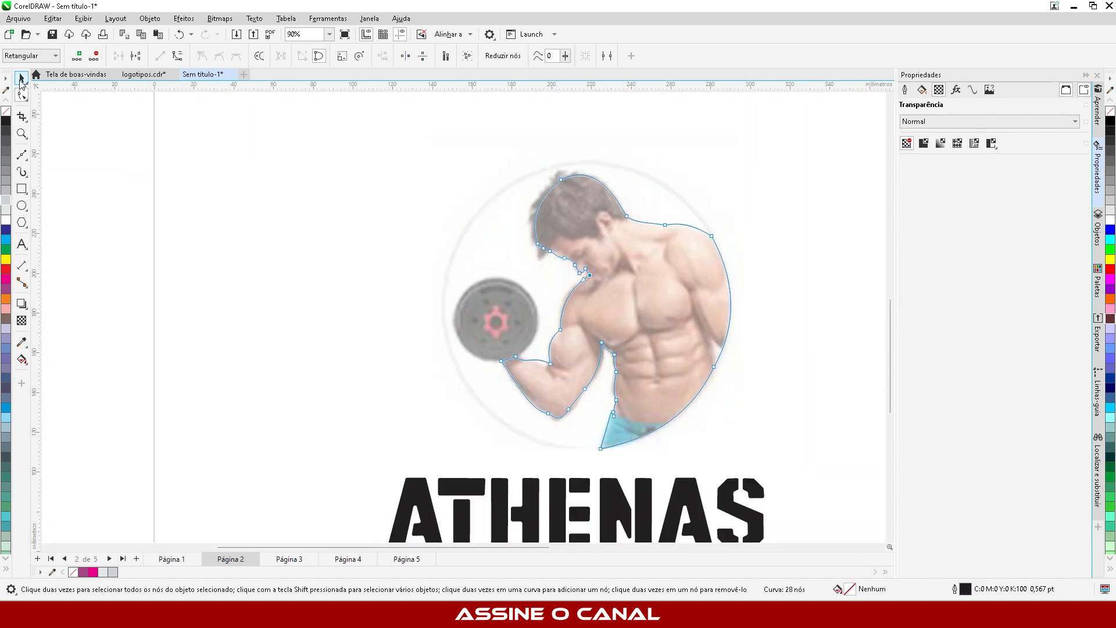
click(21, 79)
scroll(792, 241, up, 1)
click(793, 225)
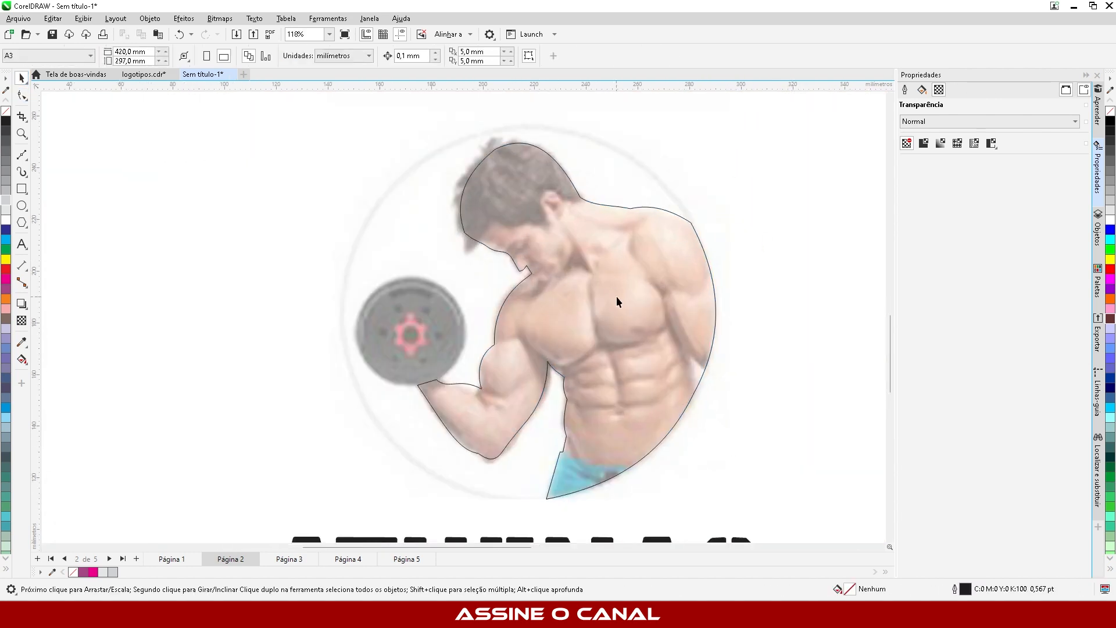
scroll(617, 296, up, 1)
click(567, 280)
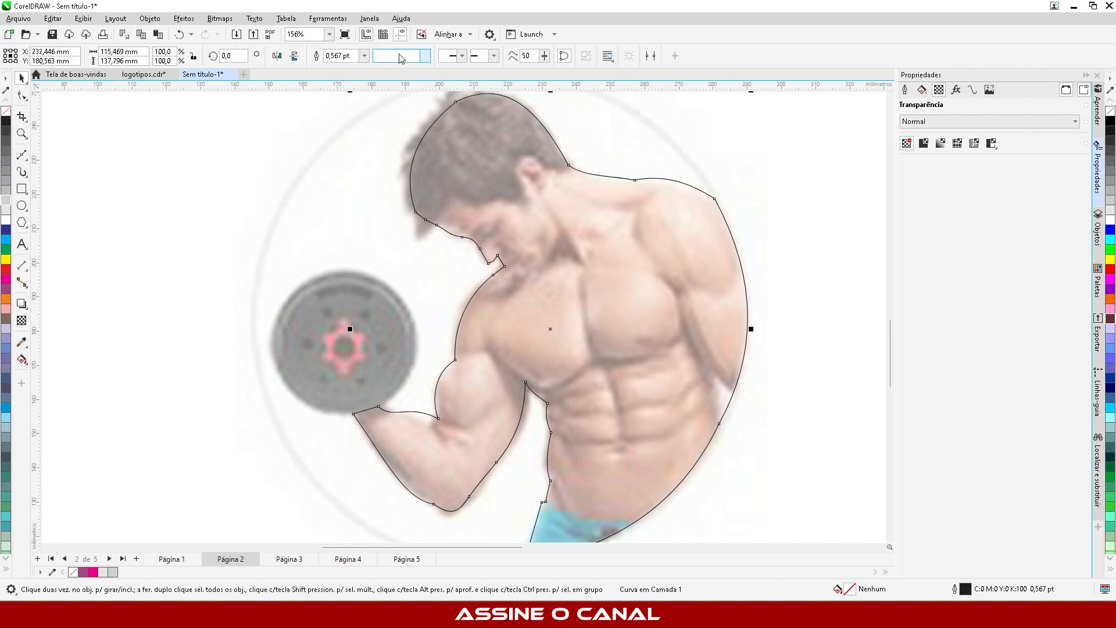
click(364, 55)
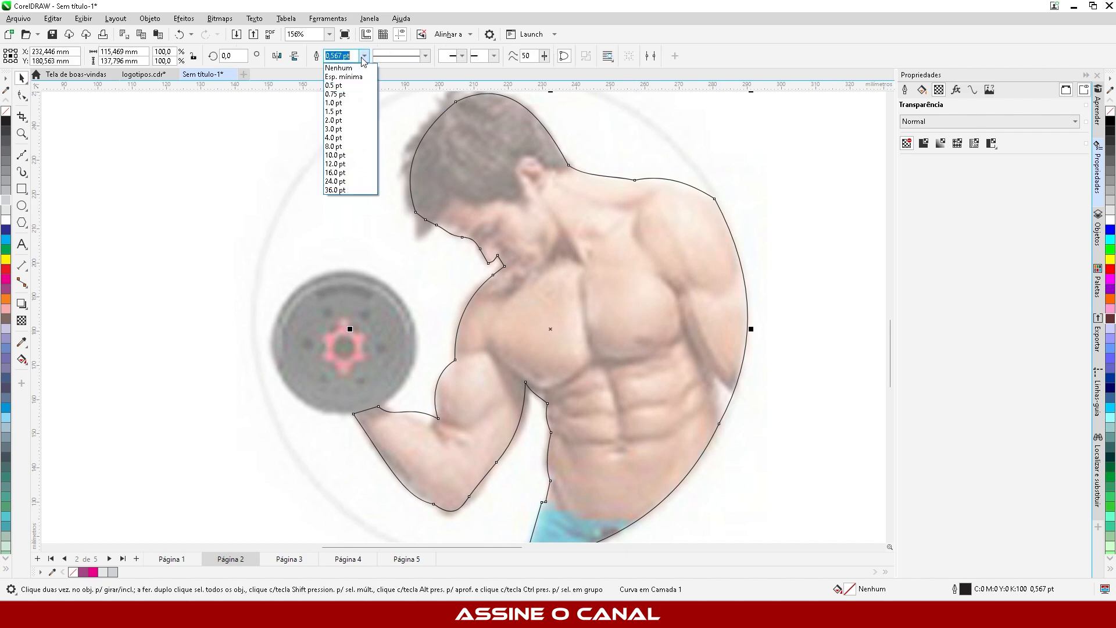
click(347, 121)
click(267, 185)
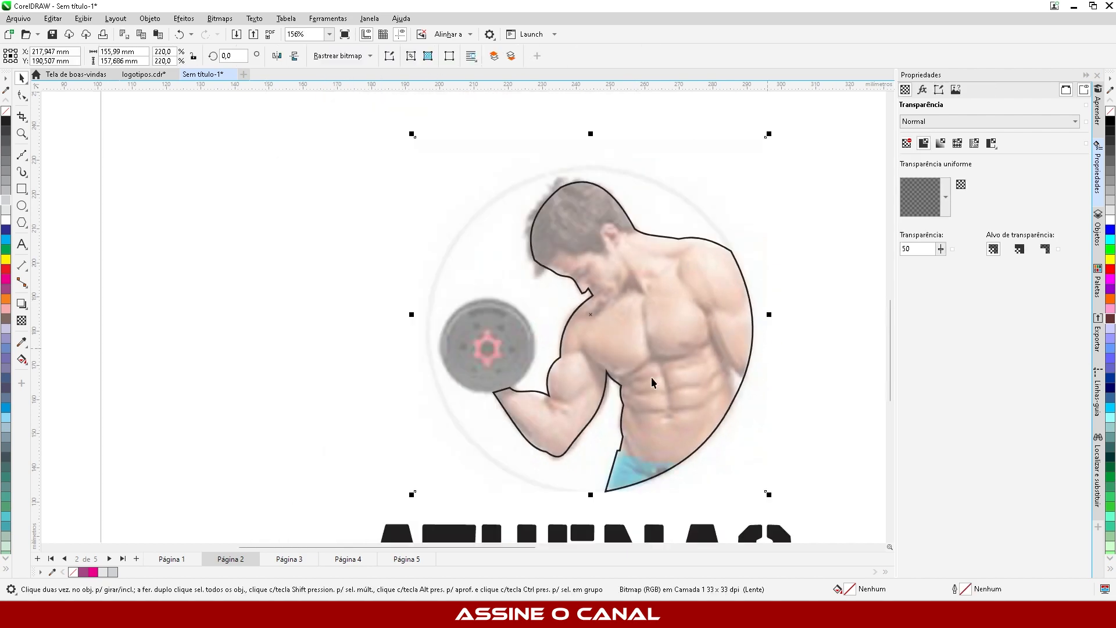
click(814, 175)
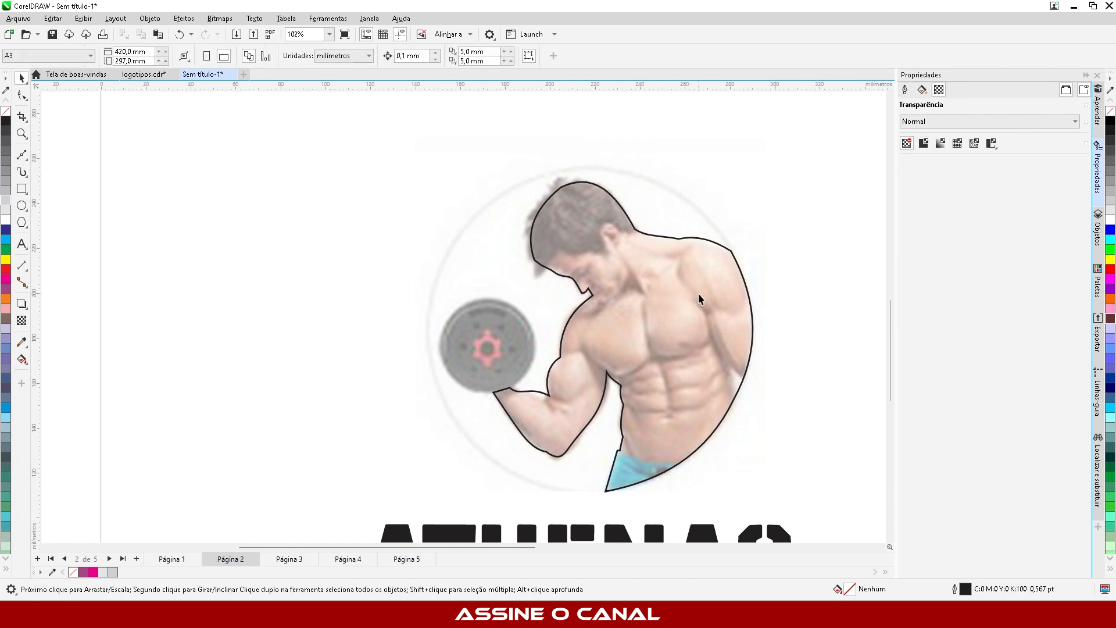
Step: Draw a circle about 43 mm in diameter over the dumbbell's weight plate
scroll(699, 293, up, 1)
scroll(710, 367, up, 3)
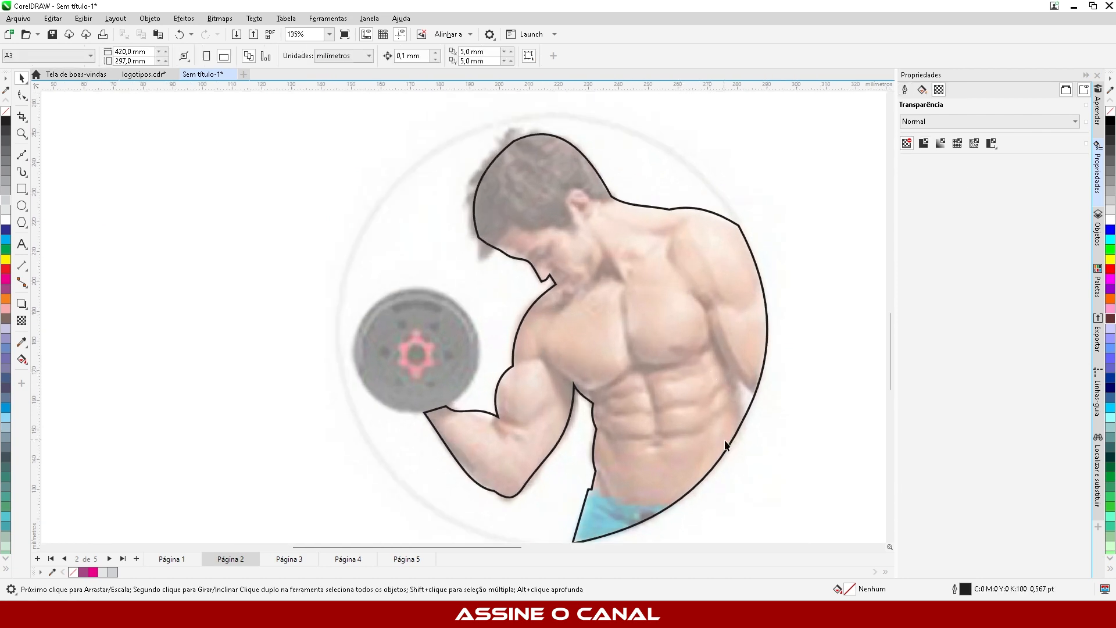
scroll(441, 378, up, 2)
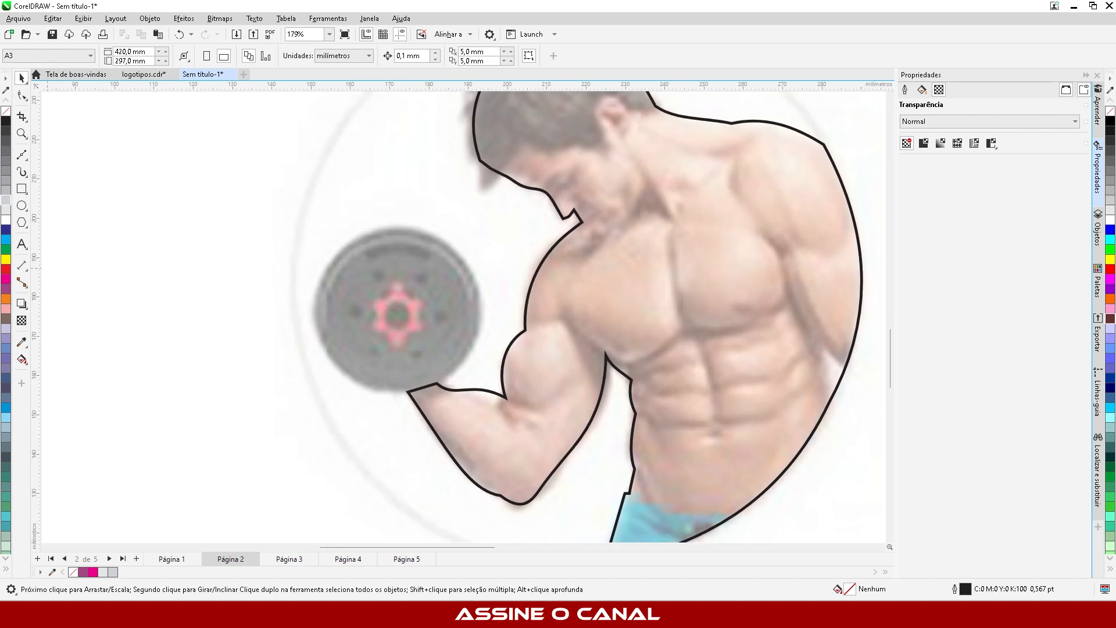
click(22, 205)
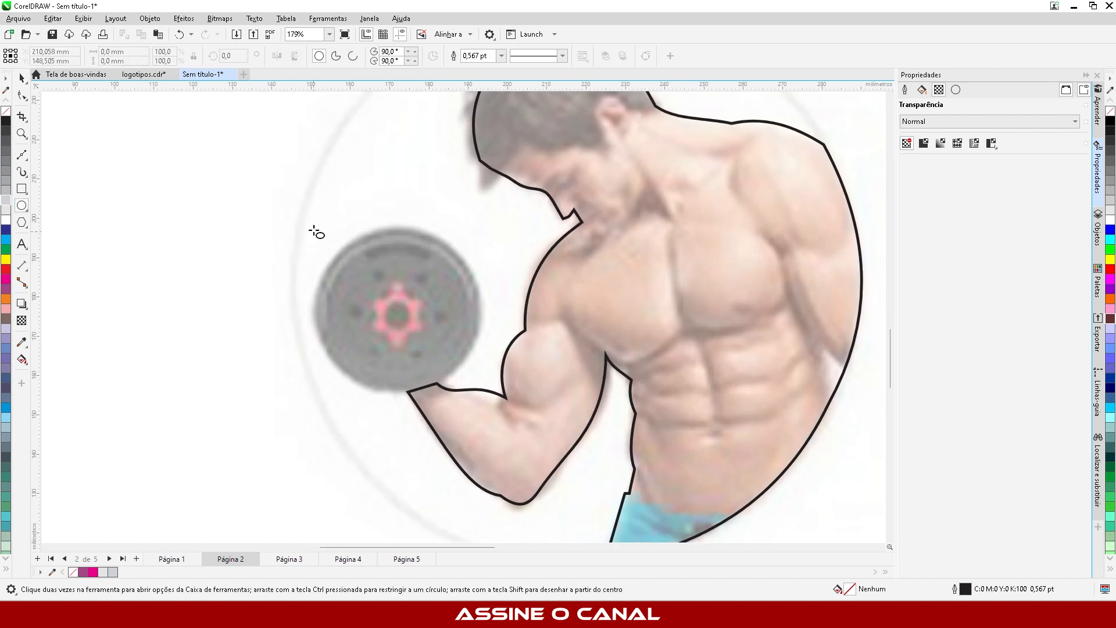
drag(314, 226, 478, 393)
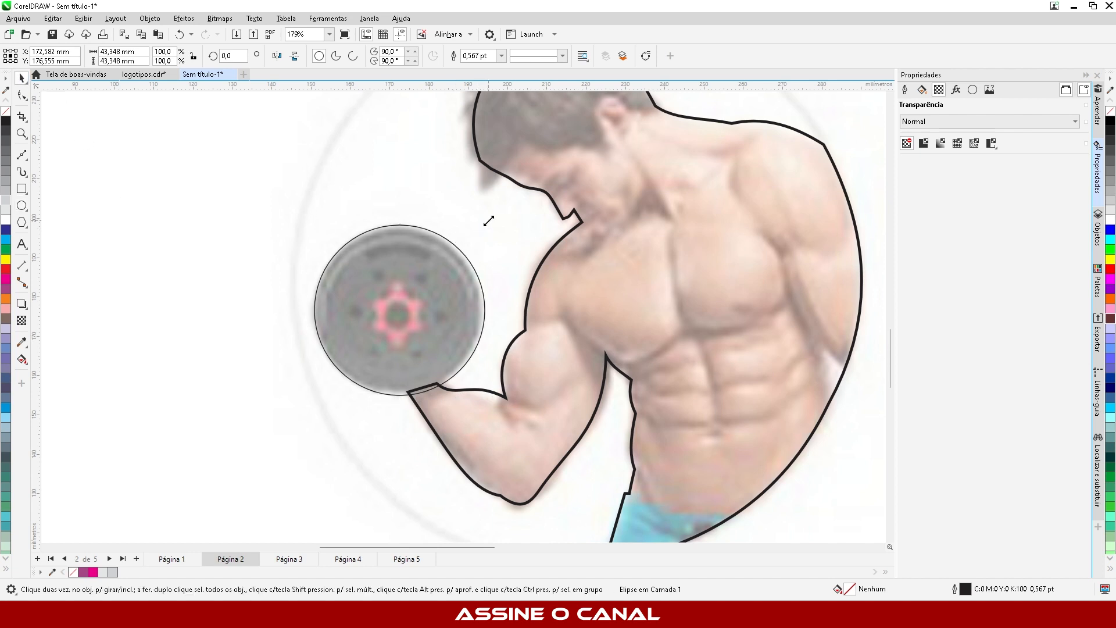
Step: Select the plate circle together with the body outline and weld them into one shape
click(391, 324)
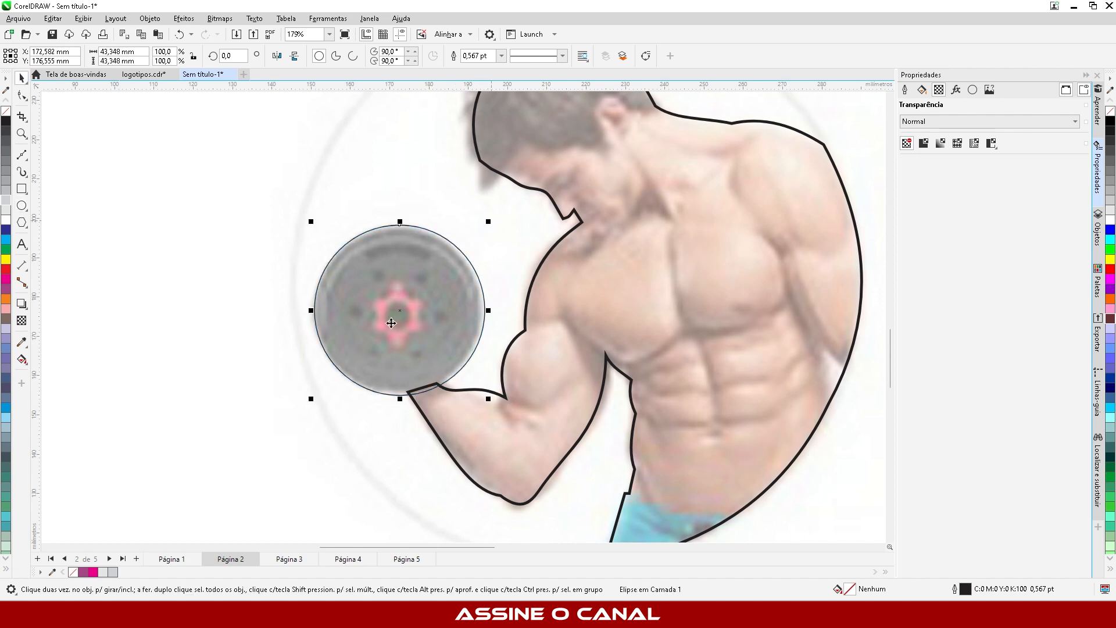
shift+click(545, 339)
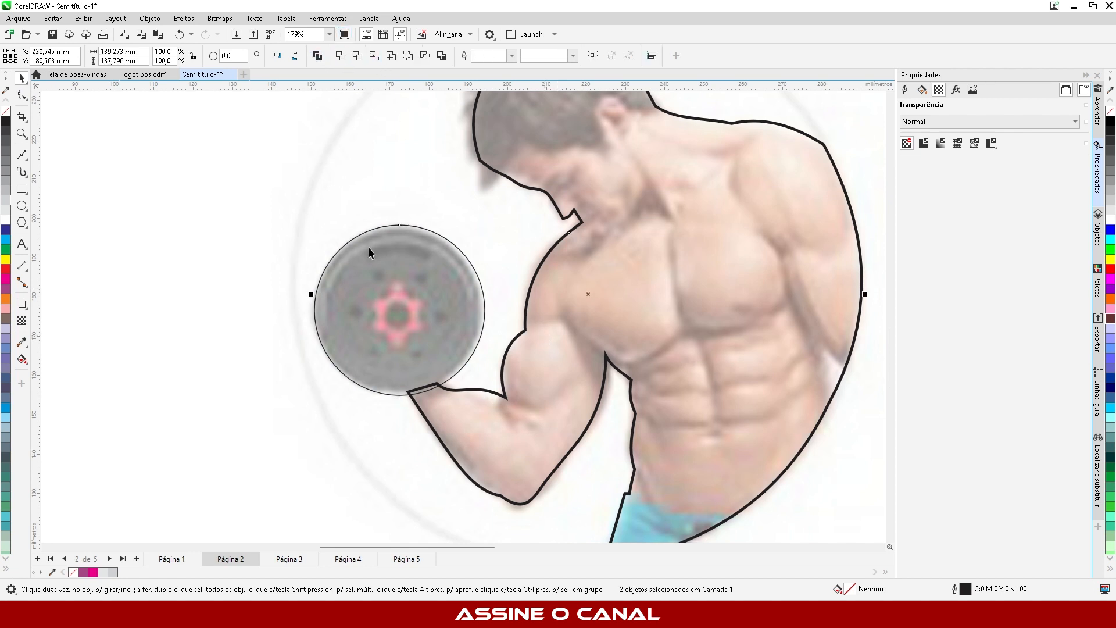
click(340, 55)
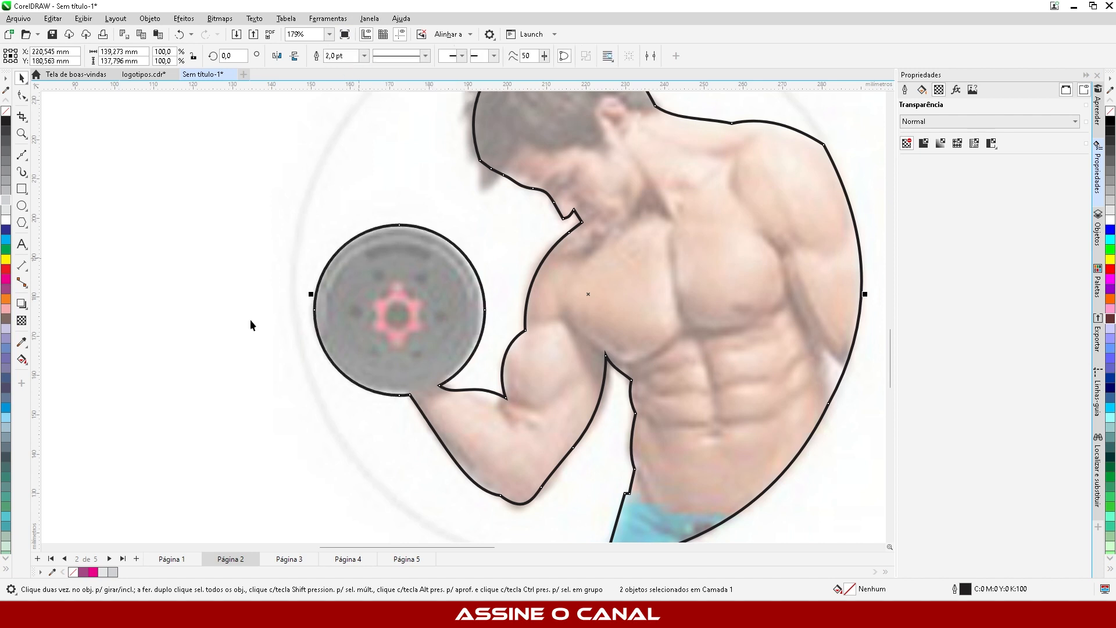
Step: Draw a closed triangle about 8 mm wide and 21 mm high over the gap between the hanging arm and the waist
click(231, 306)
scroll(358, 340, down, 2)
scroll(470, 262, up, 3)
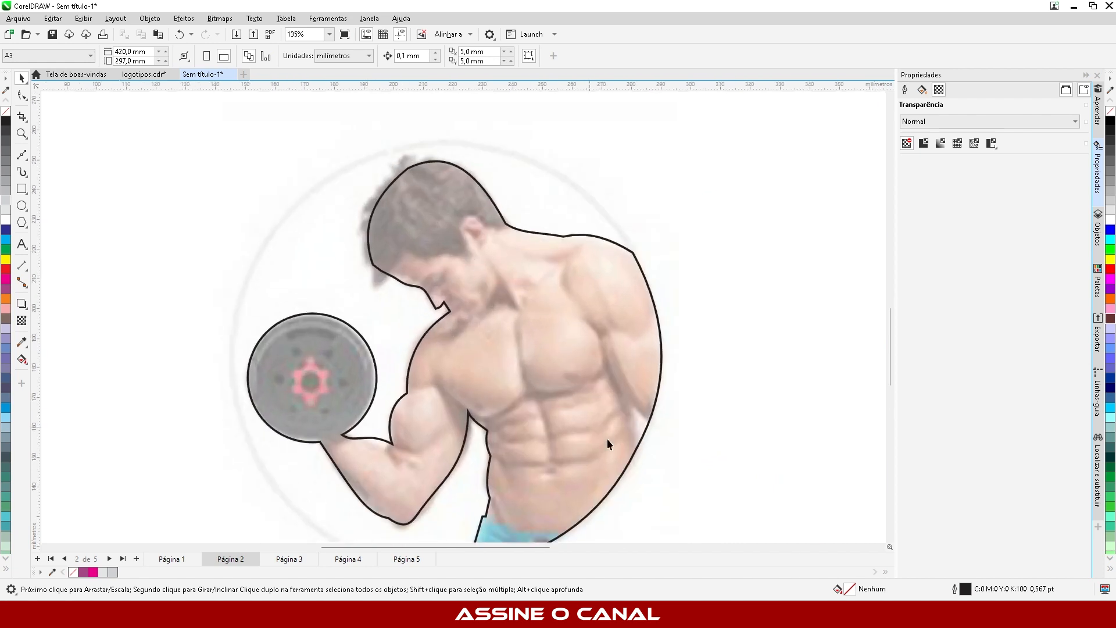
click(22, 156)
click(609, 388)
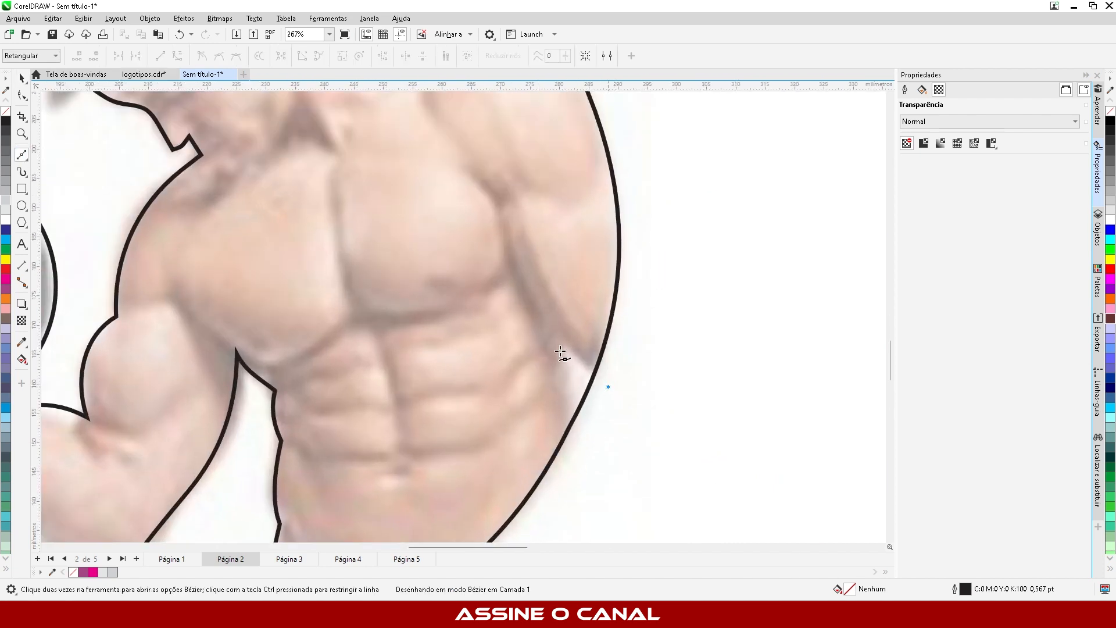
click(561, 342)
click(579, 466)
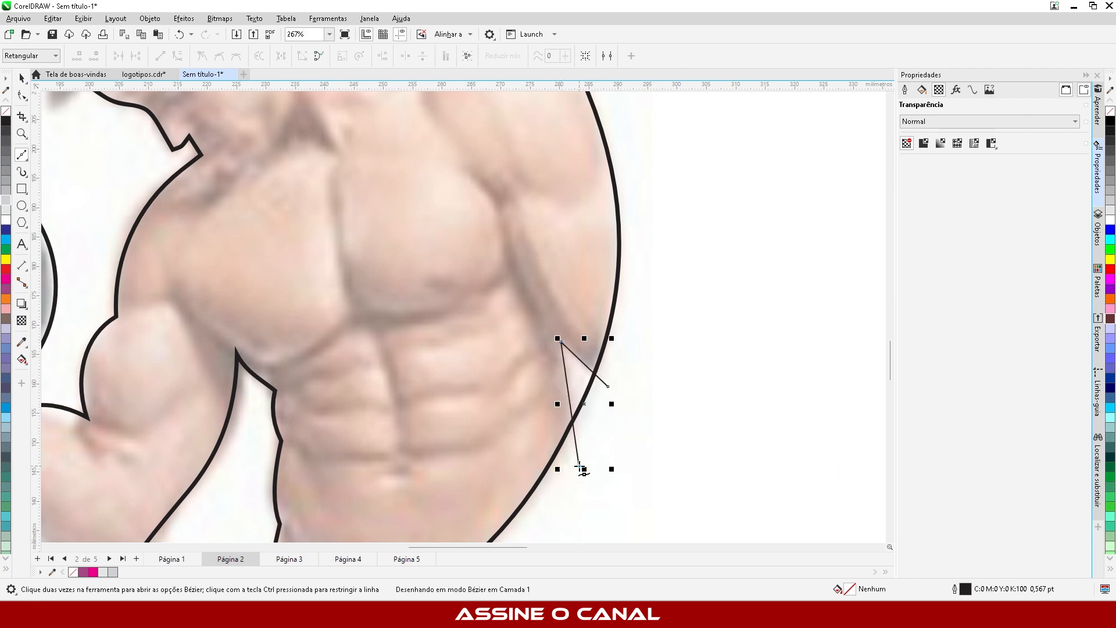
click(609, 387)
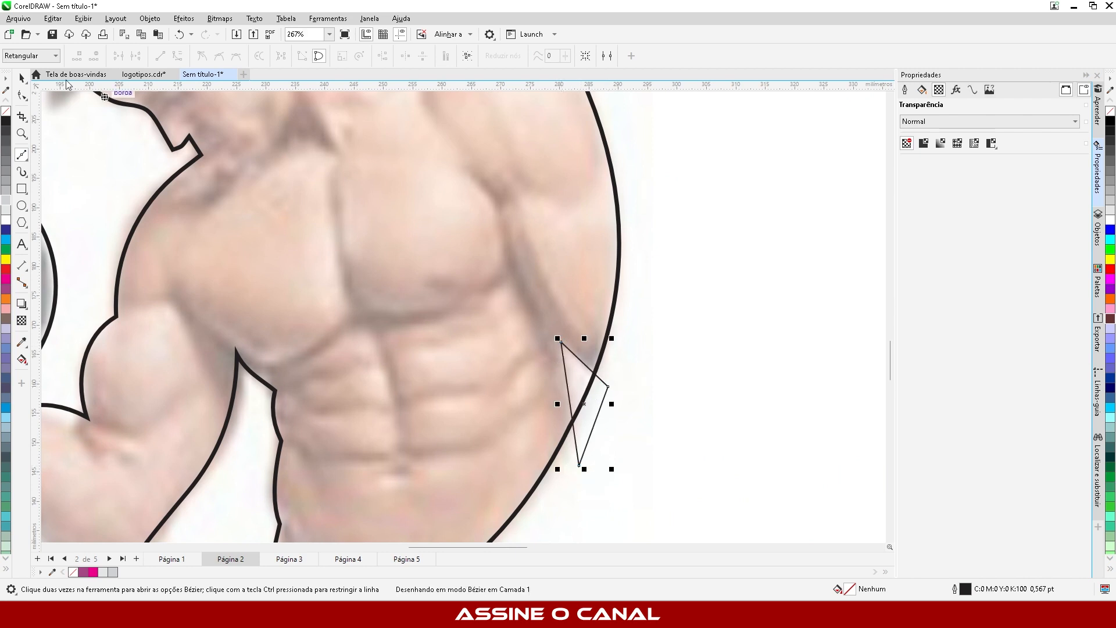
Step: Trim the triangle out of the body outline and delete the triangle
click(22, 77)
shift+click(490, 270)
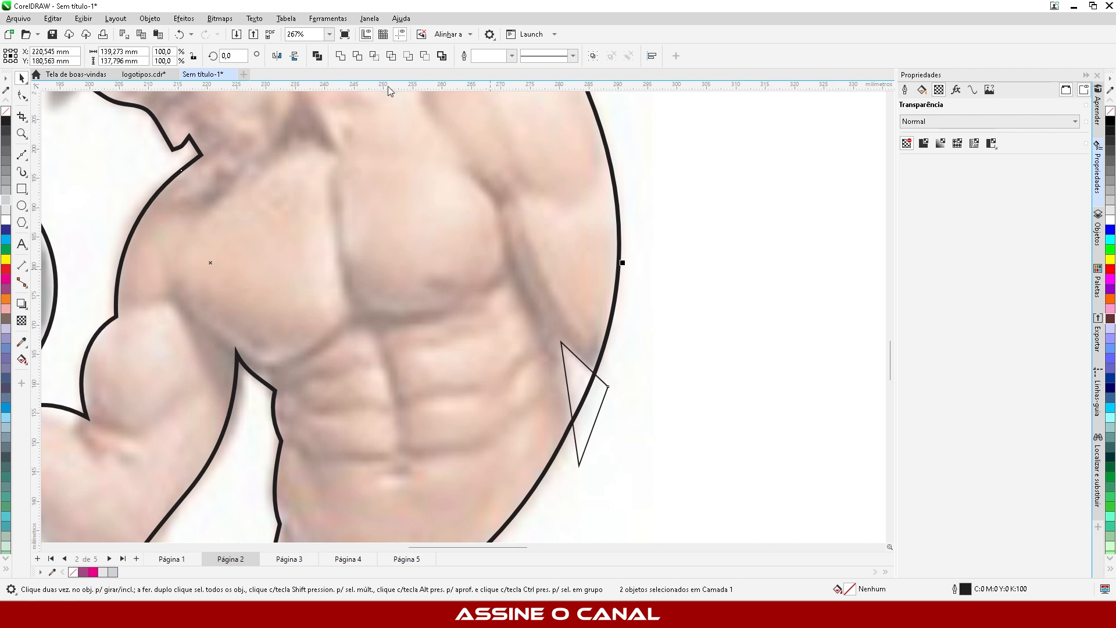
click(583, 410)
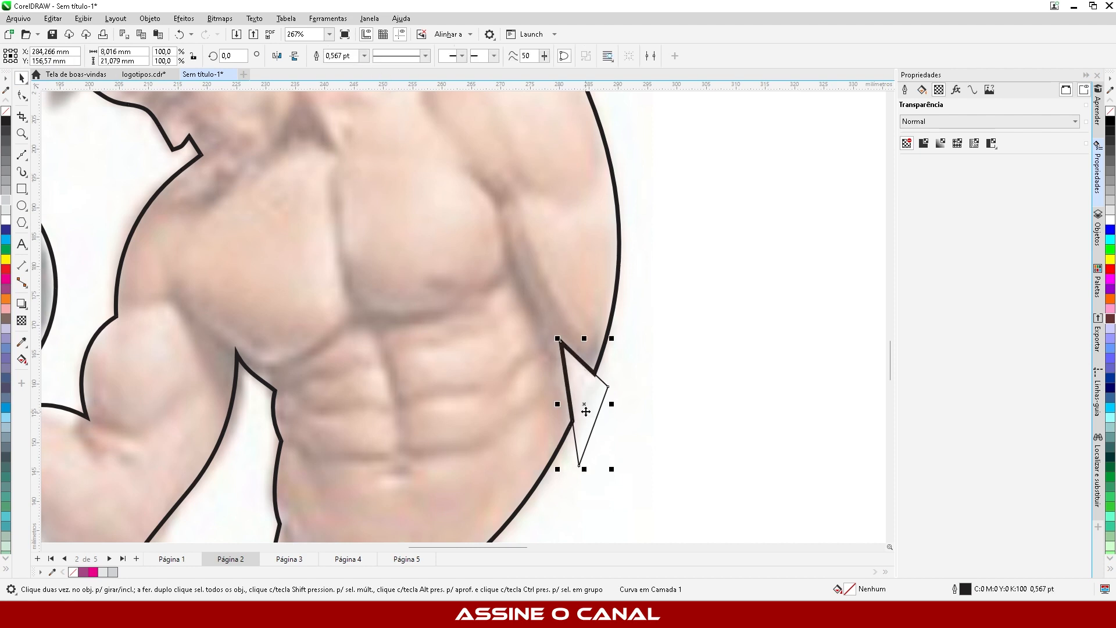
key(Delete)
scroll(718, 410, down, 2)
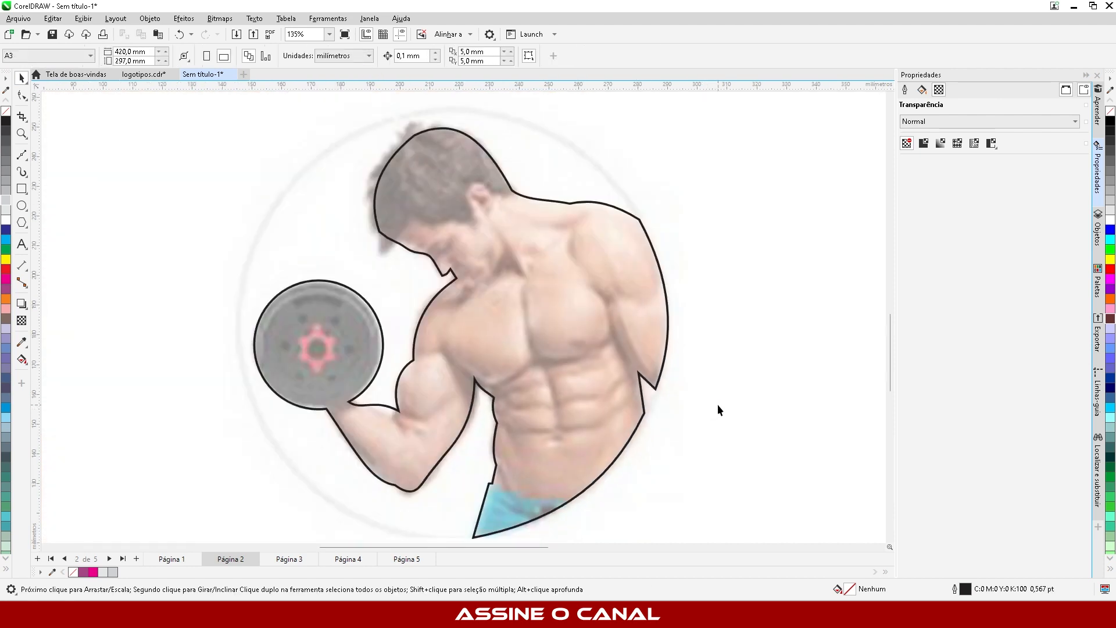
Step: Draw a closed freehand shape with spiky hair tufts along the upper front of the head, about 25 by 26 mm
scroll(389, 217, up, 2)
scroll(534, 391, down, 2)
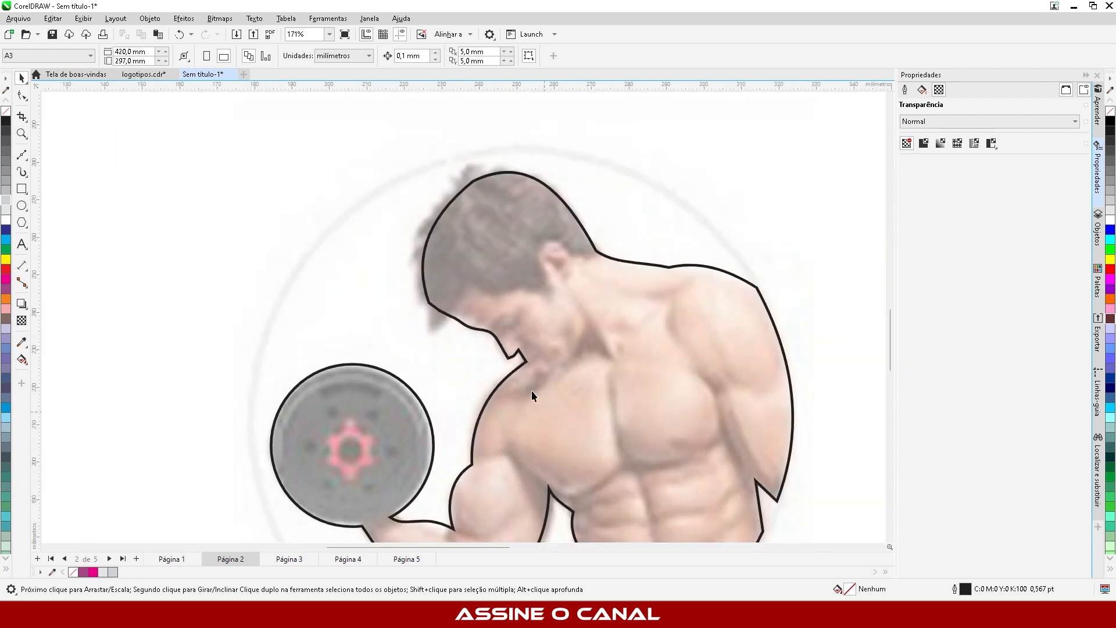
scroll(466, 144, up, 4)
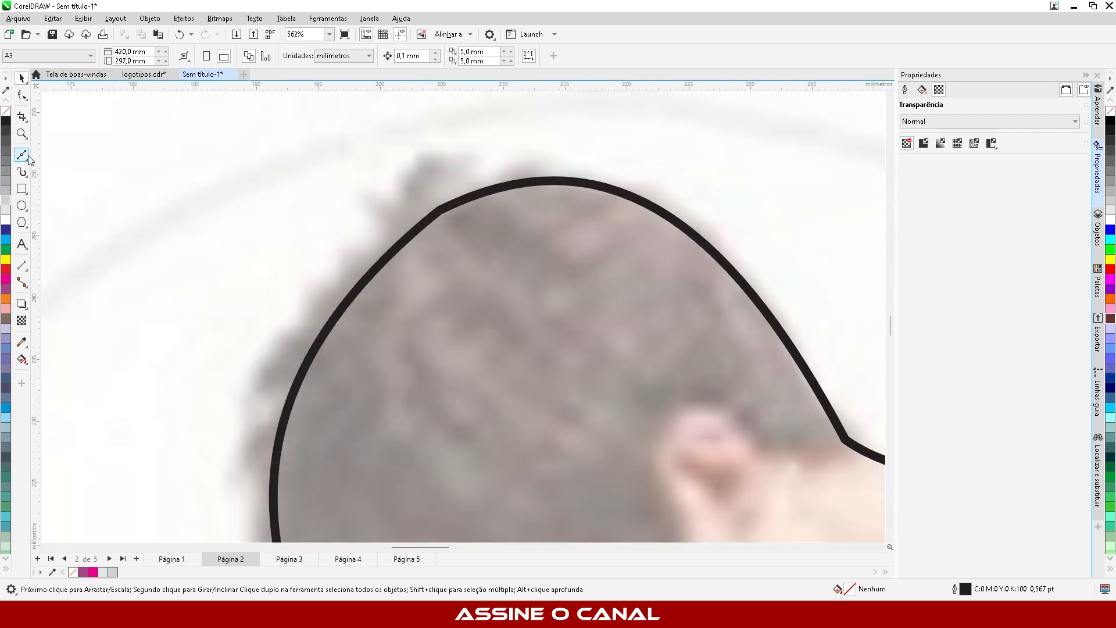
click(25, 158)
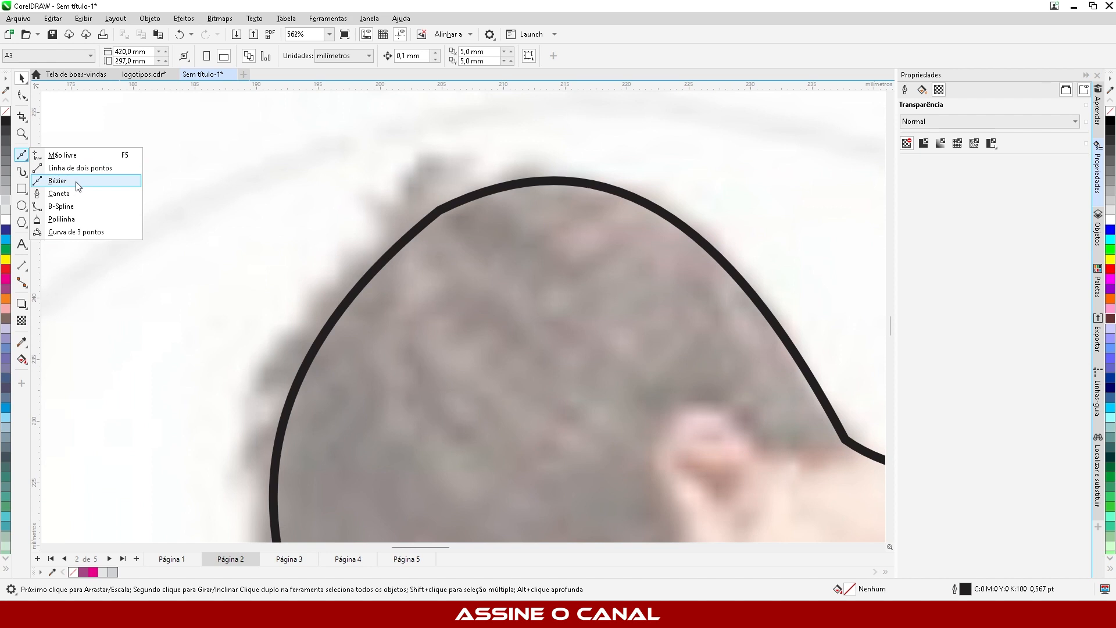
click(76, 156)
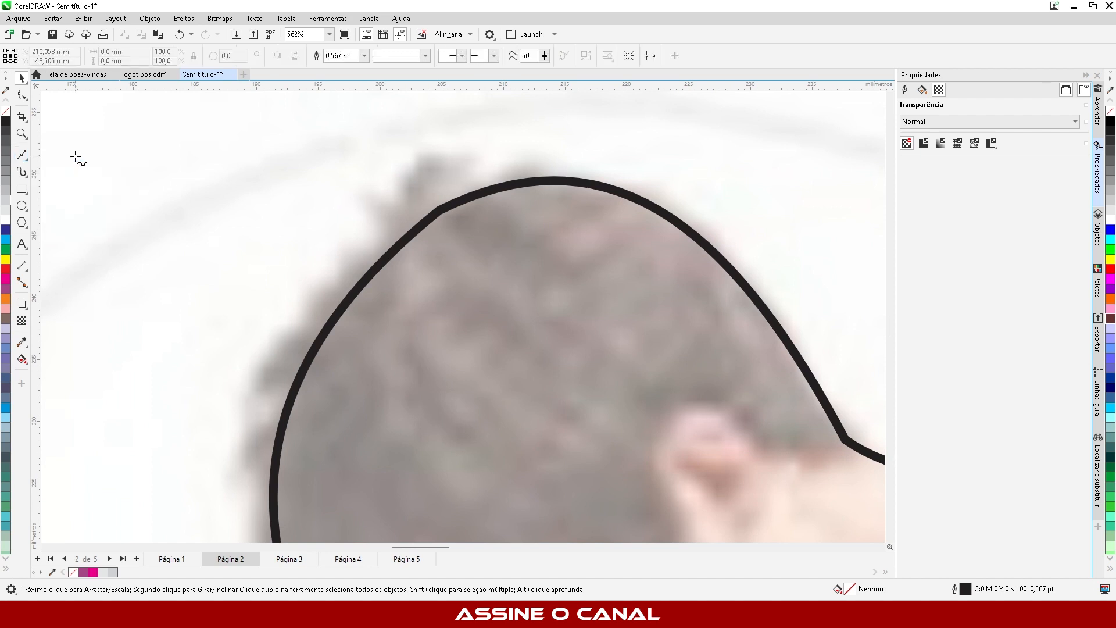
drag(513, 221, 557, 154)
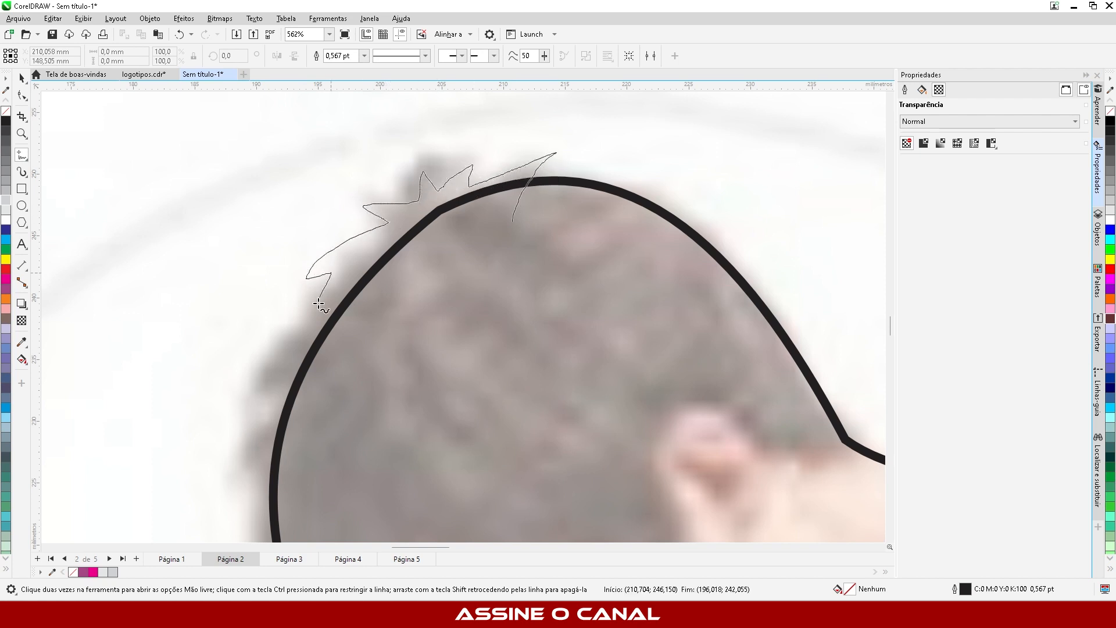
drag(263, 461, 315, 475)
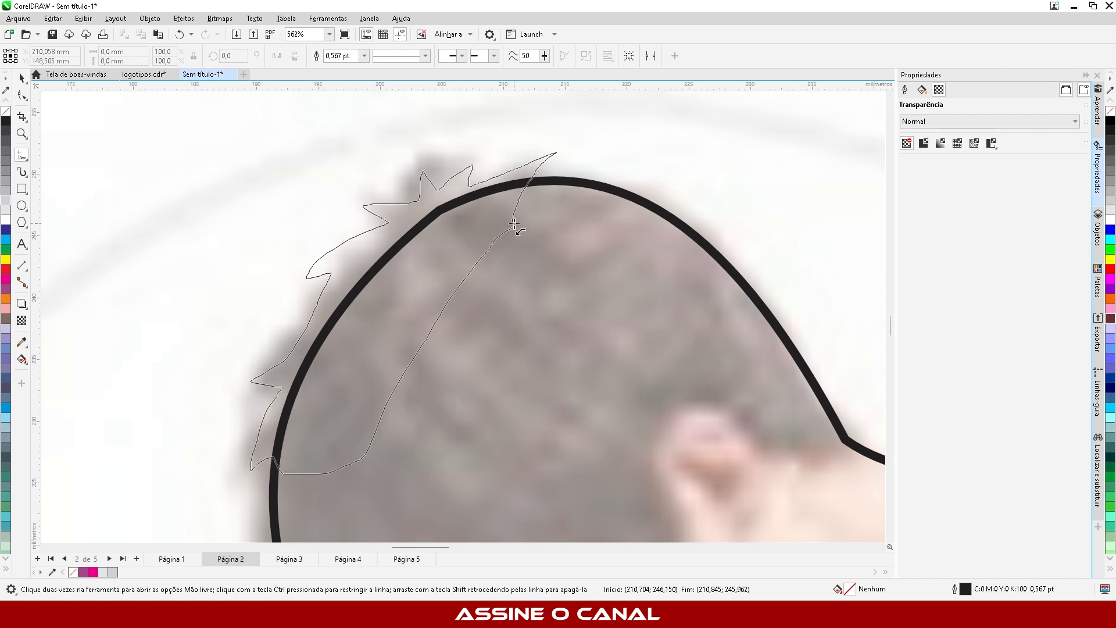
drag(515, 224, 514, 221)
Step: Draw a closed freehand fringe shape with jagged tips over the forehead, about 15 by 23 mm
scroll(425, 137, down, 4)
scroll(388, 256, up, 5)
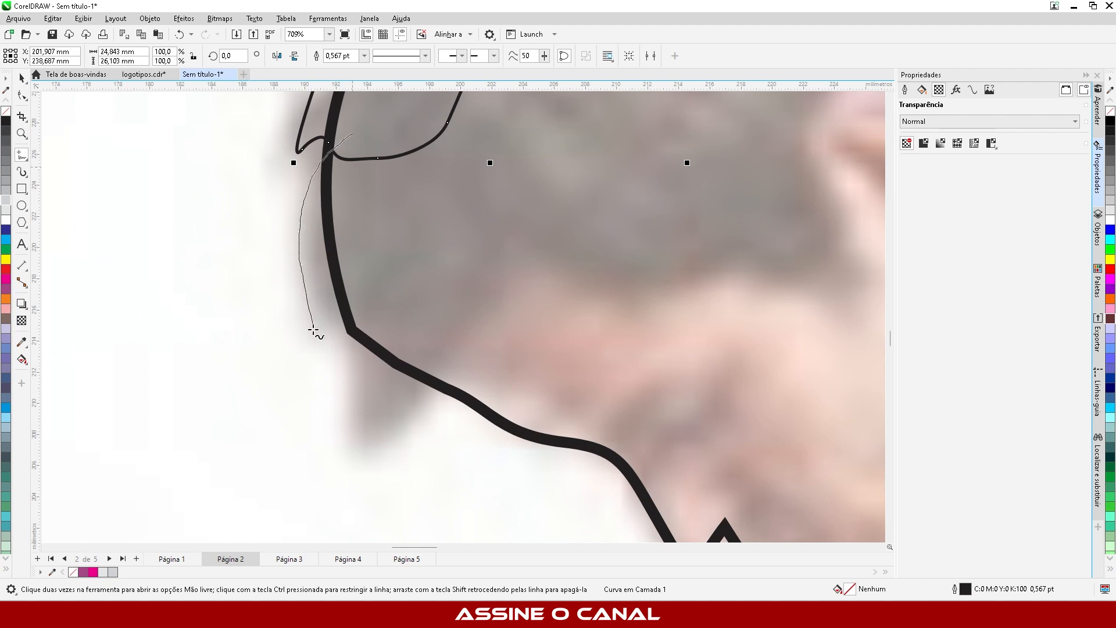
drag(314, 332, 326, 334)
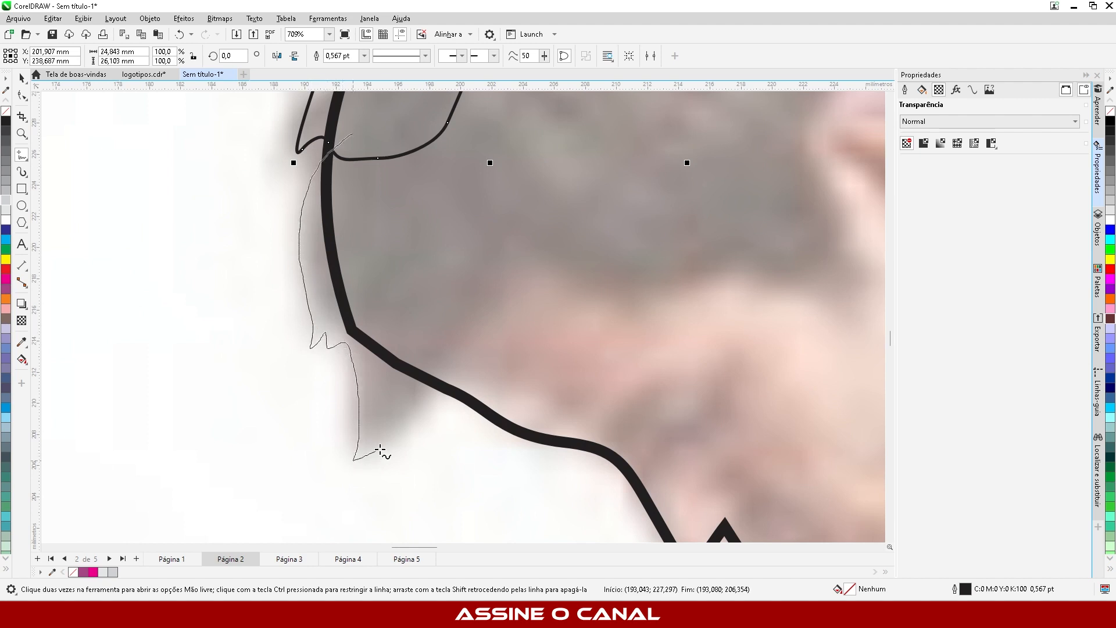
drag(519, 208, 531, 119)
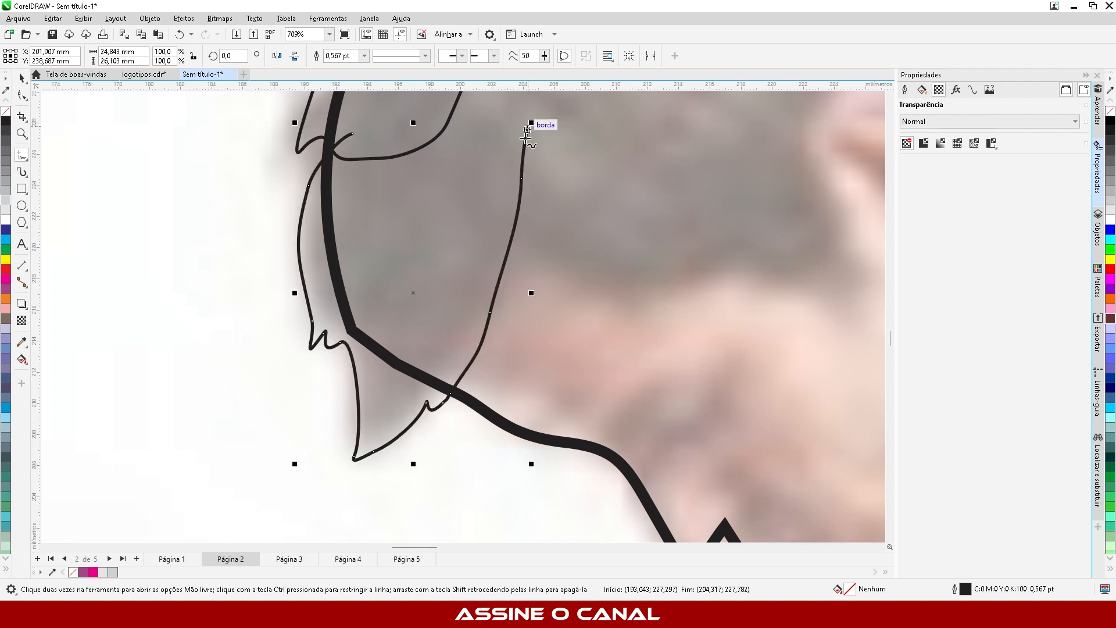
scroll(443, 261, down, 4)
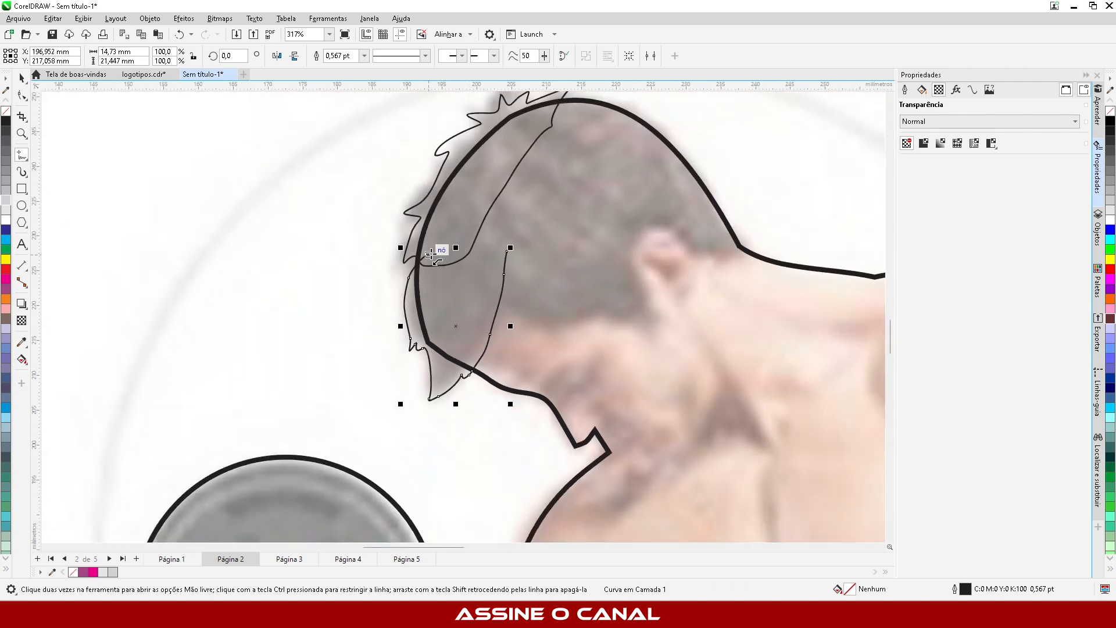
drag(431, 254, 507, 247)
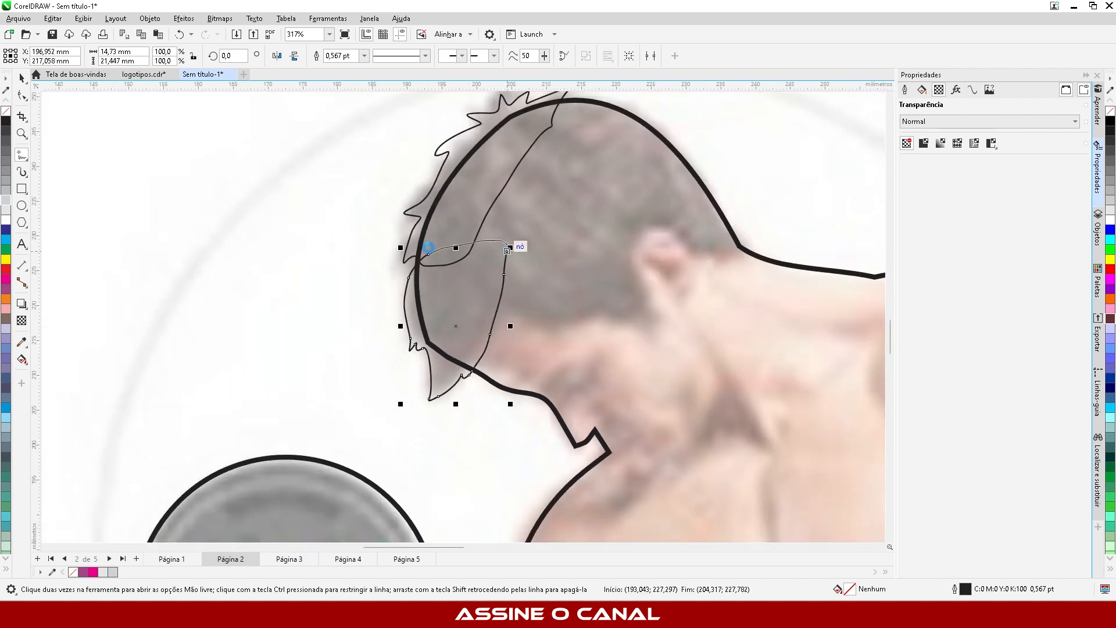
Step: Weld the two hair shapes to the body outline
click(21, 78)
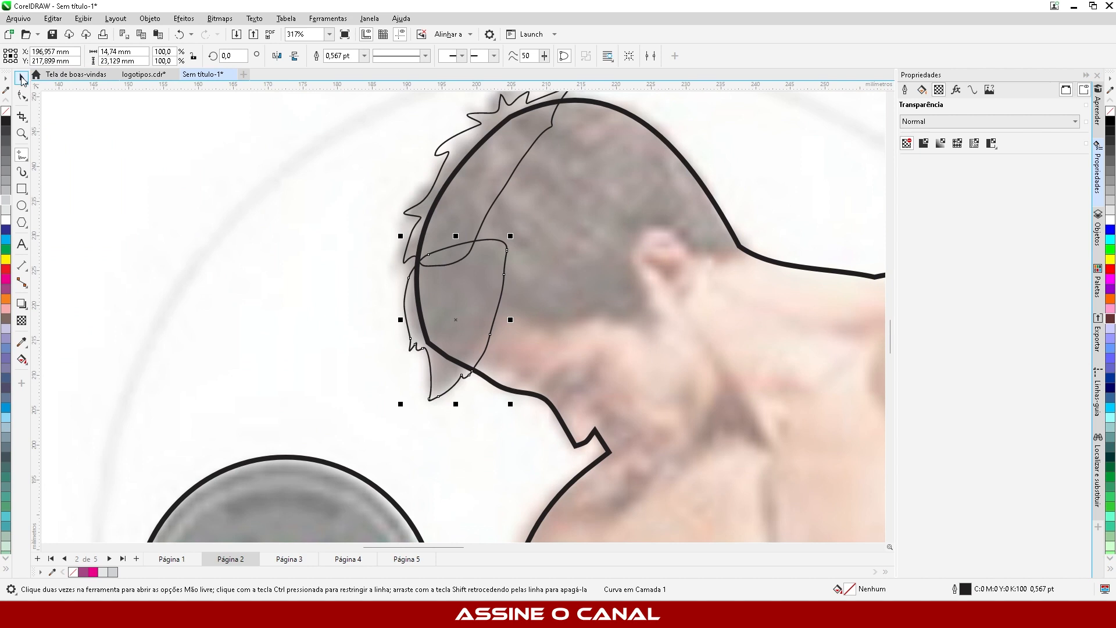
shift+click(463, 138)
shift+click(621, 210)
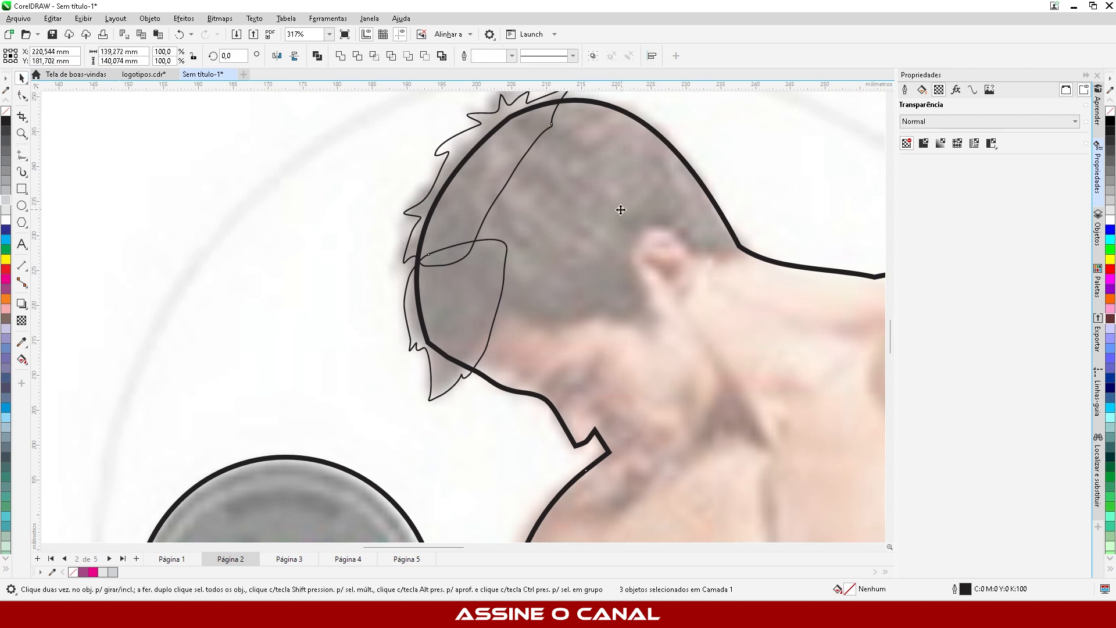
click(340, 56)
scroll(388, 161, down, 4)
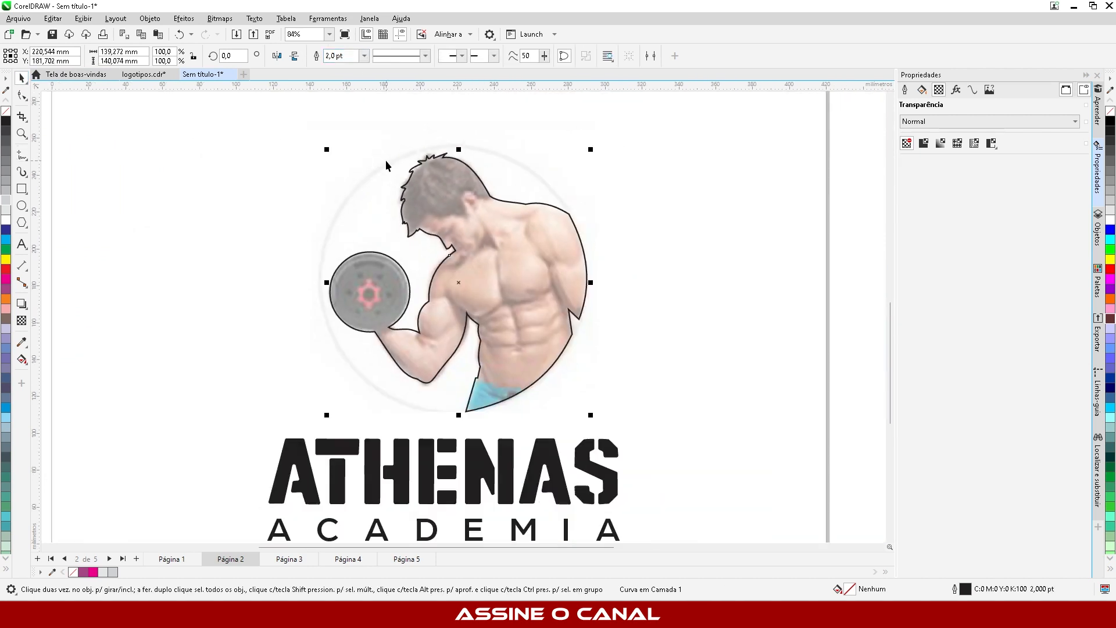
click(835, 222)
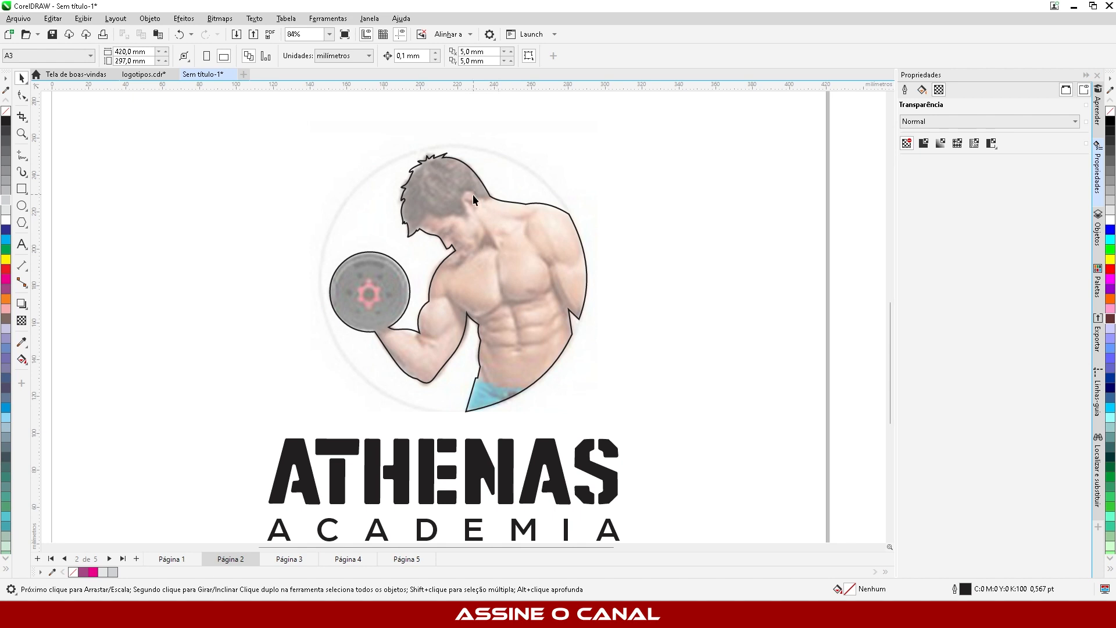
Step: Draw two thin closed freehand shapes on the face for the eyebrow and the closed eye
scroll(473, 195, up, 3)
scroll(465, 194, up, 7)
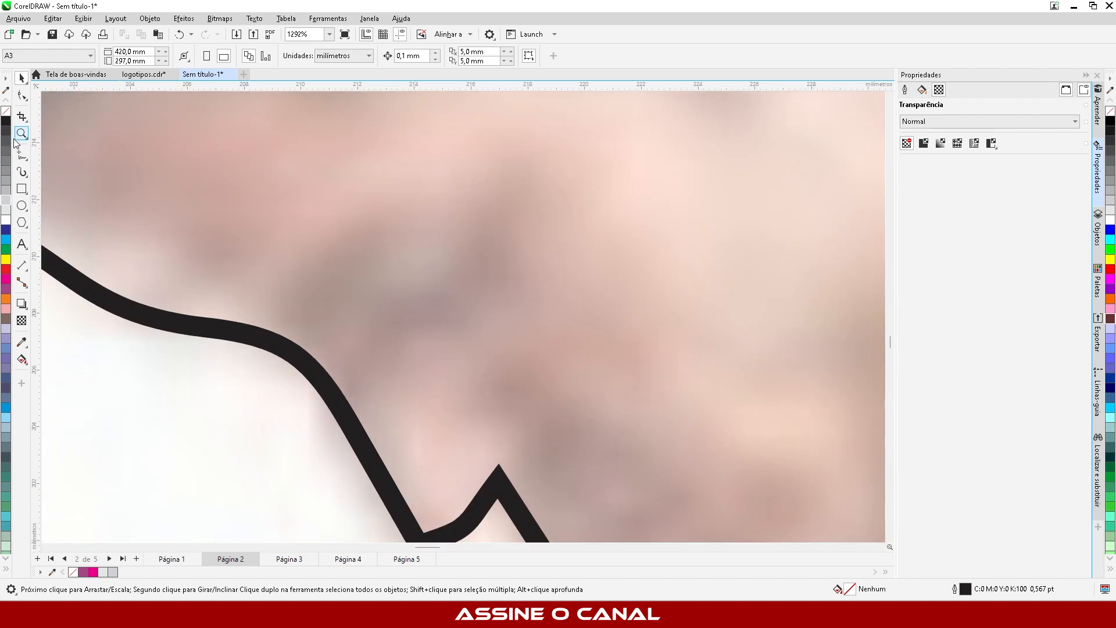
click(21, 157)
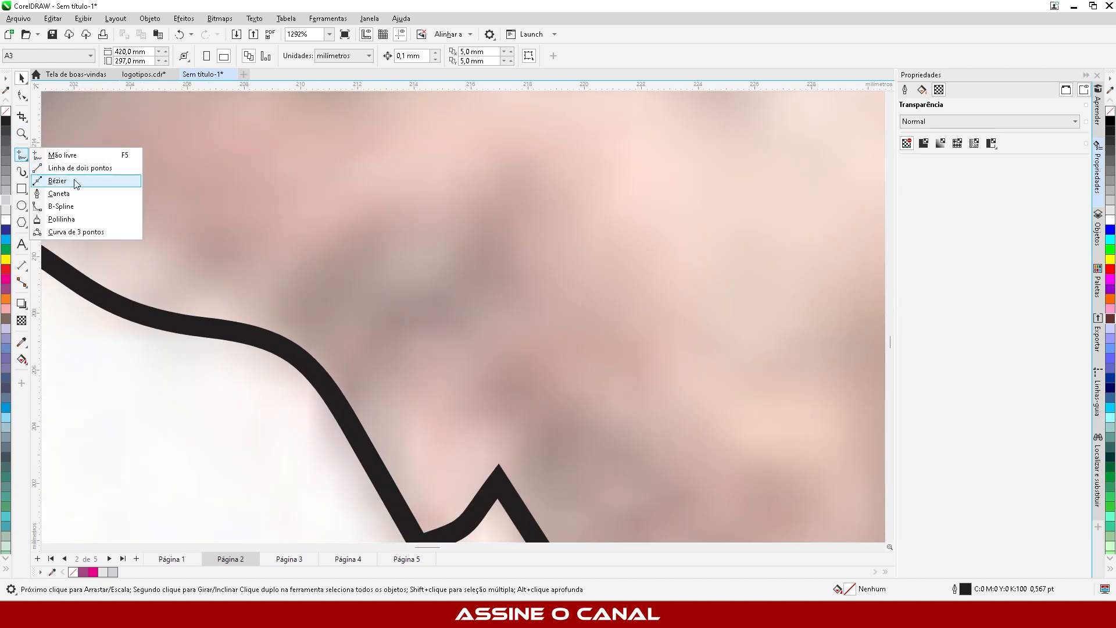
mouse_move(269, 290)
mouse_down()
mouse_move(346, 262)
mouse_move(384, 213)
mouse_move(309, 283)
mouse_move(270, 290)
mouse_up()
mouse_move(378, 320)
mouse_down()
mouse_move(407, 327)
mouse_move(514, 246)
mouse_move(385, 319)
mouse_up()
Step: Smooth the closed eye by removing surplus nodes and reshaping its curve, and bow the eyebrow's upper edge outward
key(F10)
drag(512, 246, 460, 271)
double_click(455, 261)
double_click(433, 318)
double_click(485, 289)
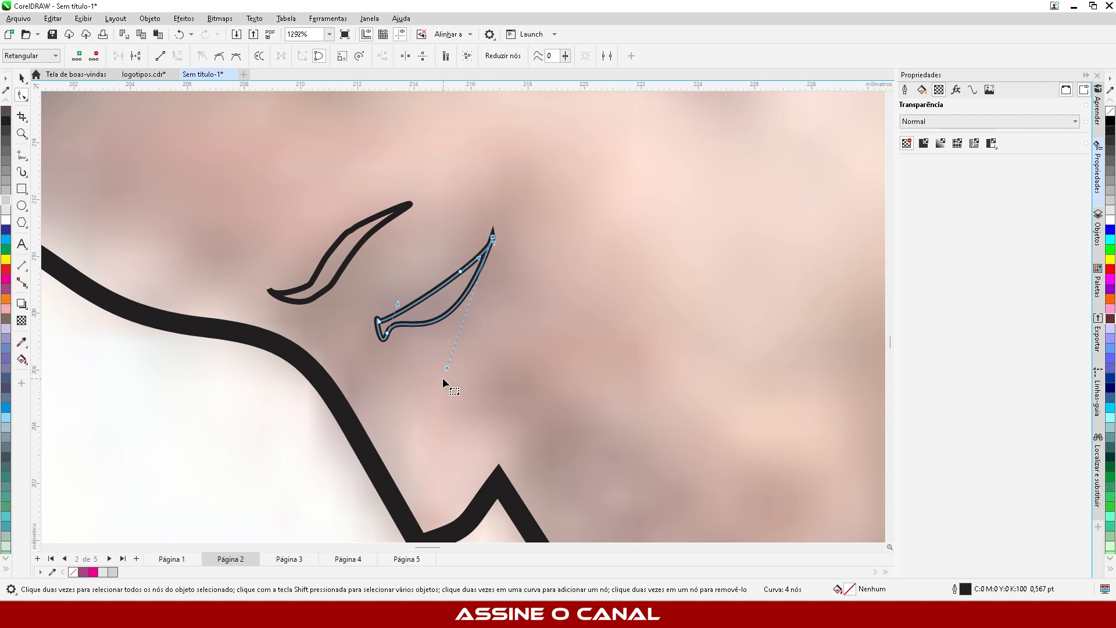
click(356, 230)
drag(356, 228, 348, 218)
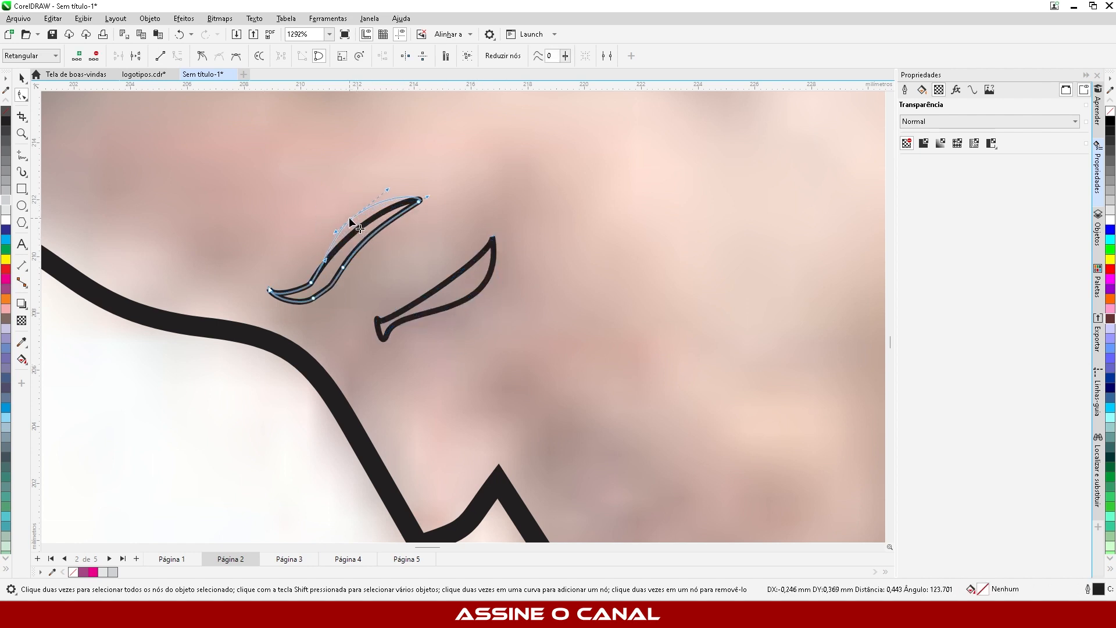
Step: Tidy the body outline's nodes at the tip of the nose
scroll(351, 220, down, 2)
scroll(395, 290, up, 1)
click(355, 304)
double_click(348, 295)
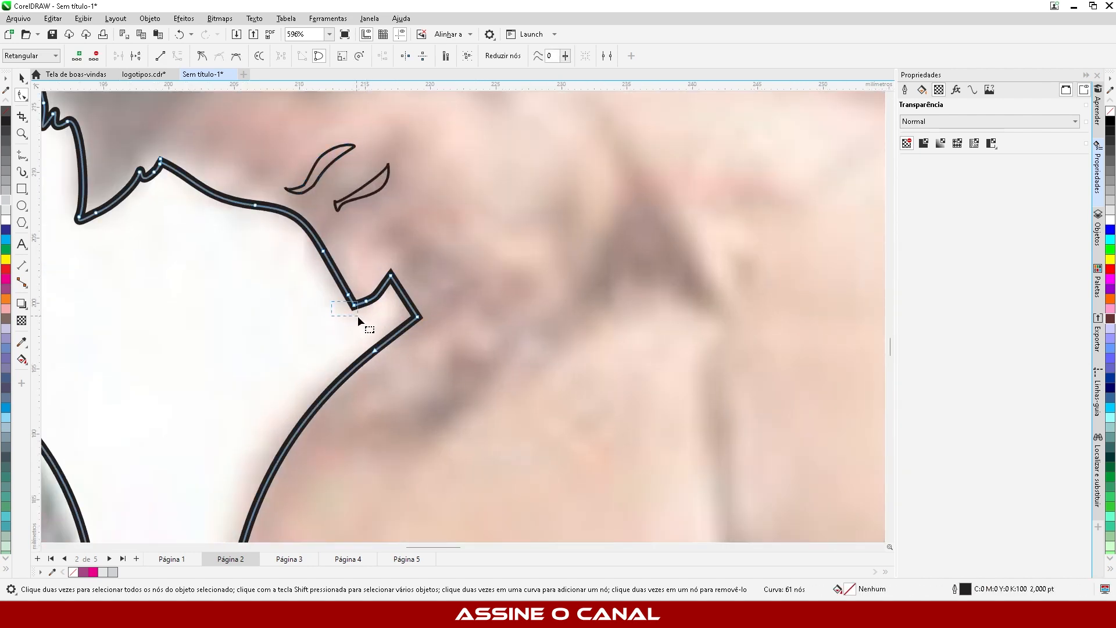
Step: Draw a freehand inner-ear shape about 2.5 by 6 mm, fill it with black and remove its outline
scroll(331, 271, down, 5)
scroll(343, 140, up, 4)
click(23, 155)
scroll(548, 205, up, 1)
scroll(549, 207, up, 2)
drag(437, 179, 445, 269)
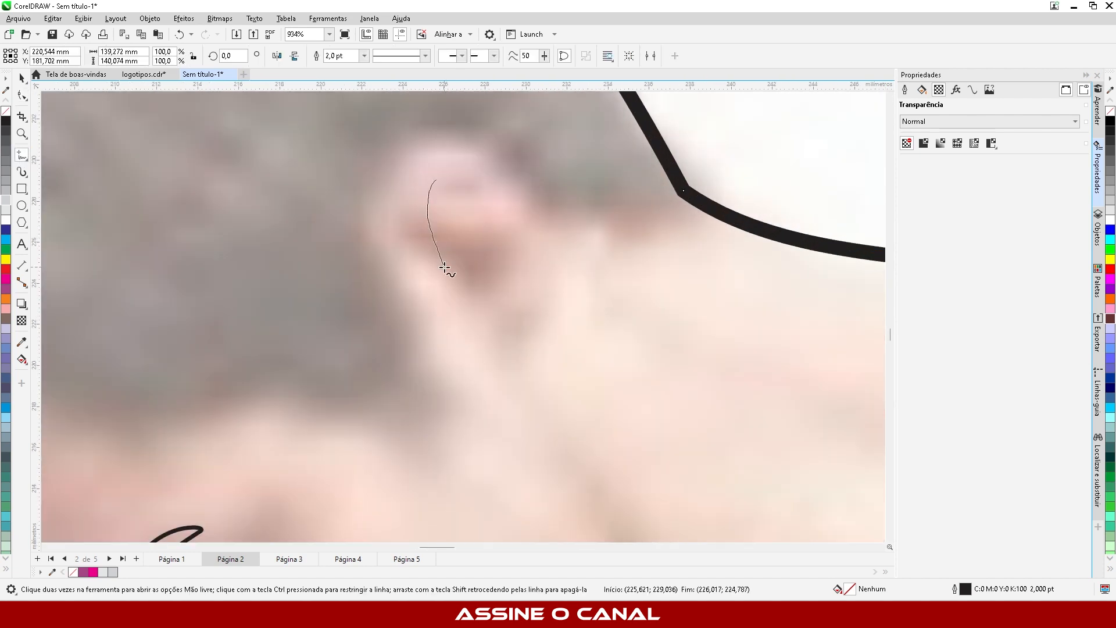
click(5, 121)
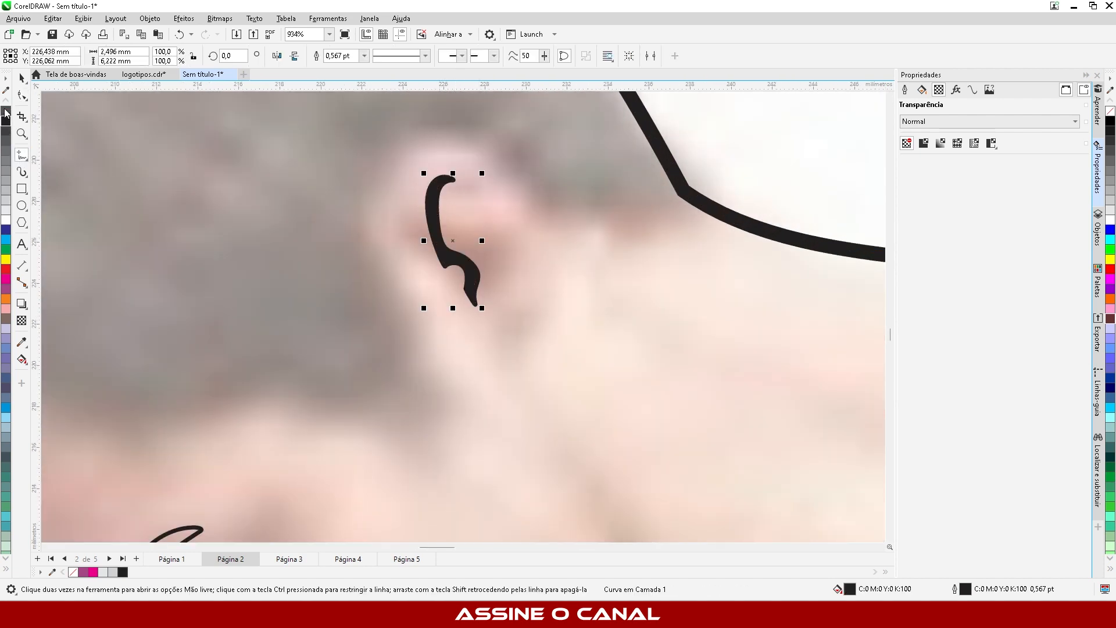
right_click(6, 111)
Step: Draw a jagged freehand hairline shape about 23 by 5 mm above the brow, fill it with black and remove its outline
scroll(471, 226, down, 2)
scroll(396, 249, up, 1)
mouse_move(135, 379)
mouse_down()
mouse_move(450, 343)
mouse_move(489, 323)
mouse_move(270, 334)
mouse_move(176, 304)
mouse_move(132, 377)
mouse_up()
click(6, 121)
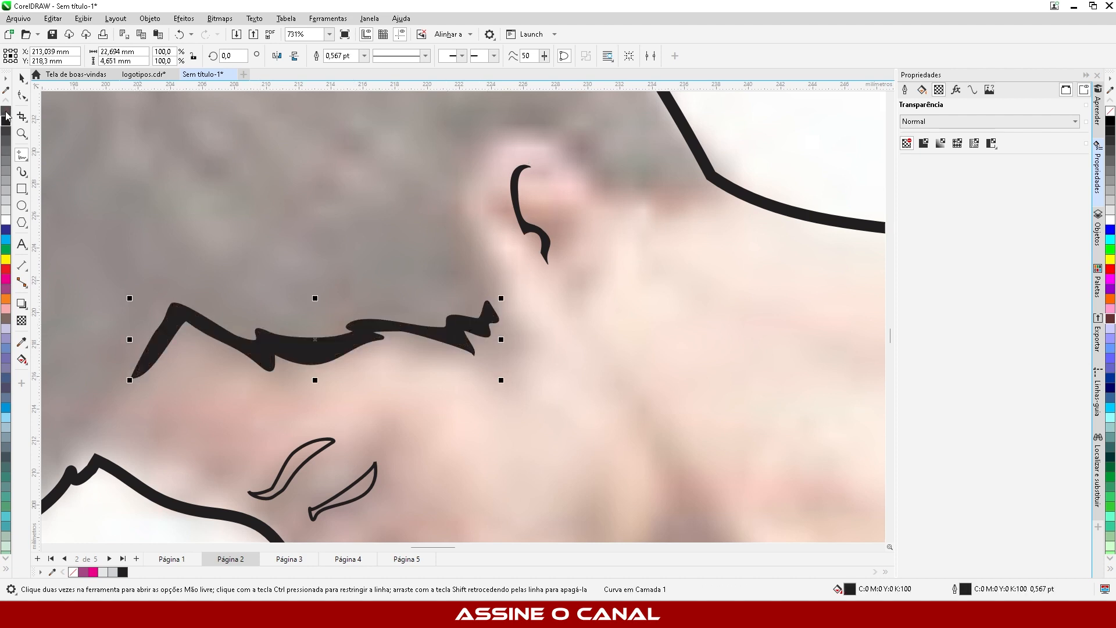
right_click(6, 111)
scroll(336, 201, down, 5)
Step: Fill the eyebrow and closed-eye shapes with black and remove their outlines
click(22, 78)
click(393, 286)
scroll(323, 246, up, 2)
click(327, 241)
shift+click(351, 248)
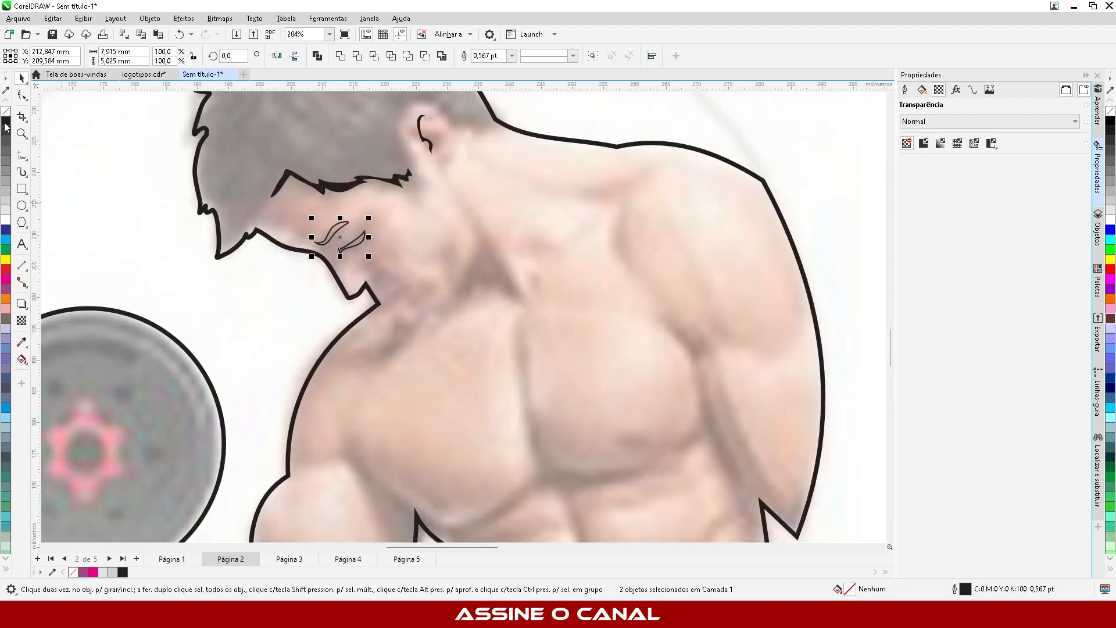
click(6, 121)
right_click(7, 112)
Step: Draw a closed freehand shape for the chin, jawline and pointed neck shadow, about 22 by 15 mm
click(22, 154)
scroll(407, 270, up, 3)
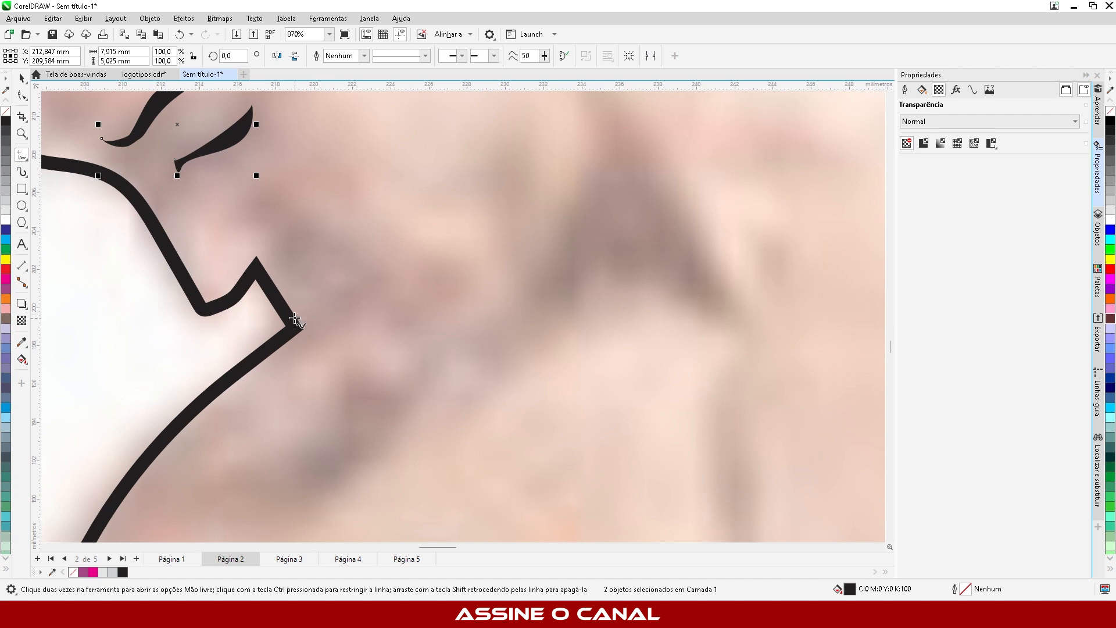
mouse_move(295, 319)
mouse_down()
mouse_move(338, 370)
mouse_move(464, 344)
mouse_move(584, 207)
mouse_move(643, 177)
mouse_move(605, 269)
mouse_up()
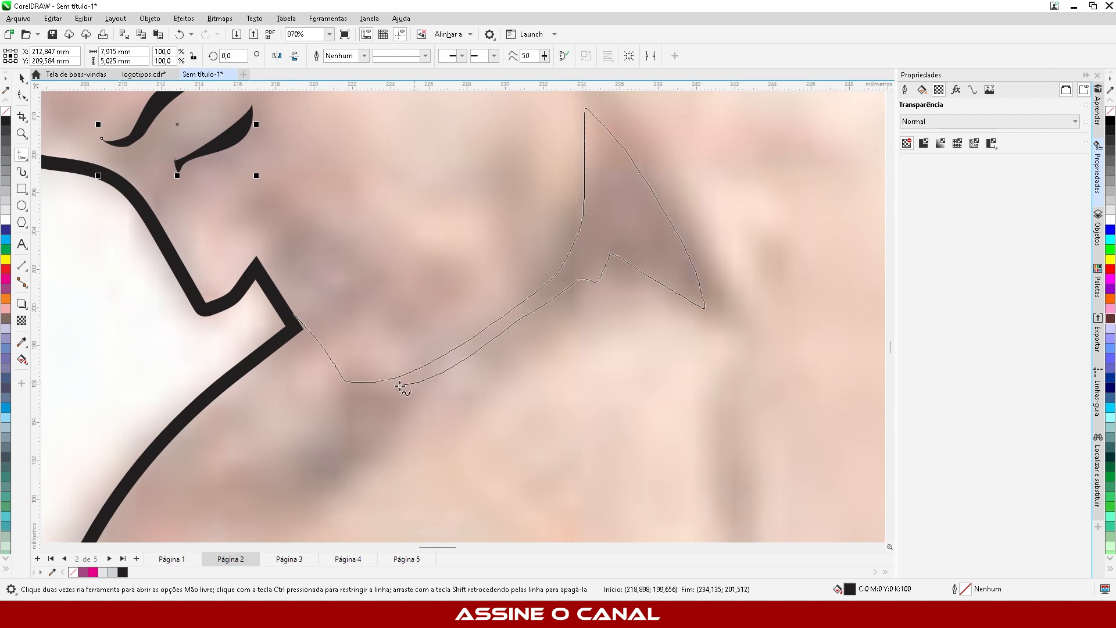
mouse_move(400, 386)
mouse_down()
mouse_move(325, 371)
mouse_move(299, 319)
mouse_up()
Step: Fill the chin and neck shadow with black without outline, and draw a closed freehand crease from the far armpit down to the waist
scroll(482, 250, down, 3)
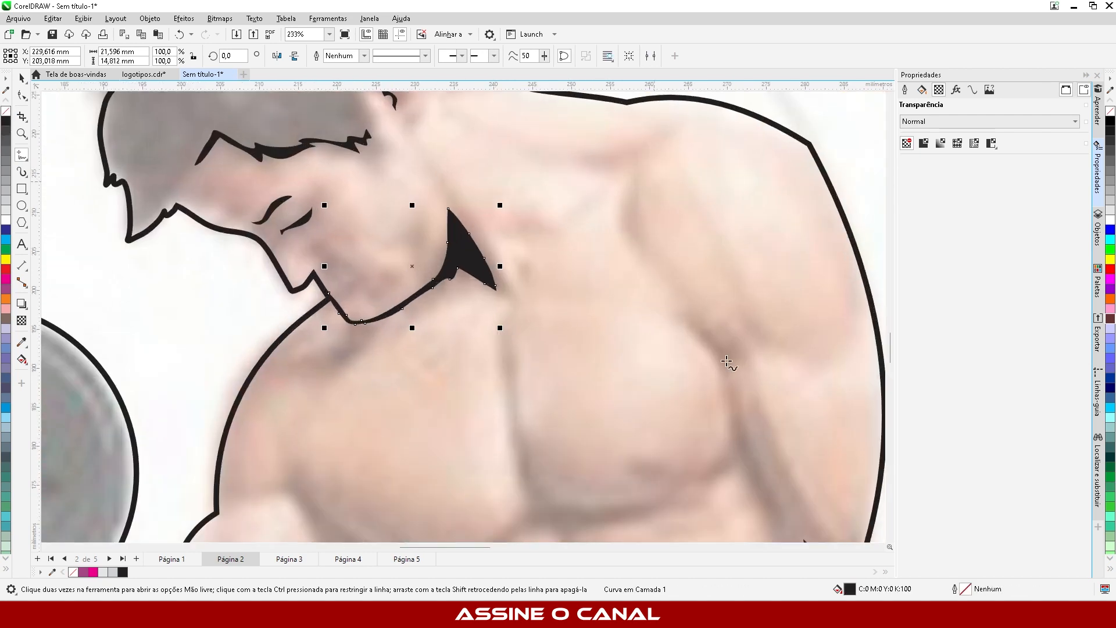
scroll(727, 362, up, 3)
mouse_move(494, 107)
mouse_down()
mouse_move(546, 155)
mouse_move(583, 336)
mouse_move(655, 431)
mouse_up()
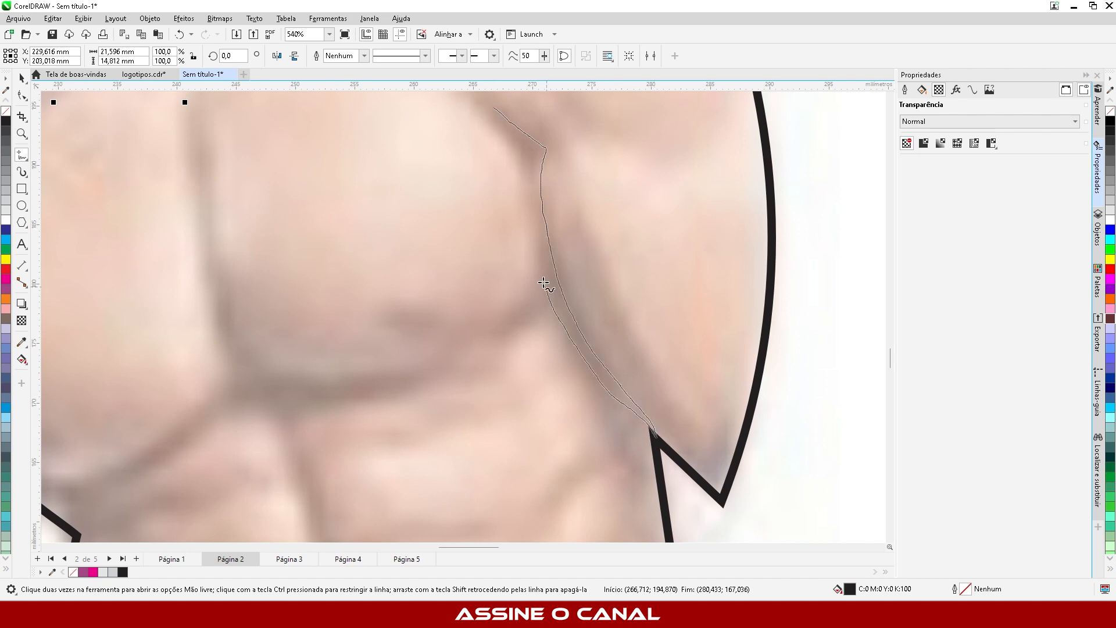
drag(543, 285, 495, 107)
Step: Smooth the black armpit-to-waist crease by deleting surplus nodes and reshaping its edges
click(22, 95)
drag(466, 189, 647, 356)
key(Delete)
click(531, 149)
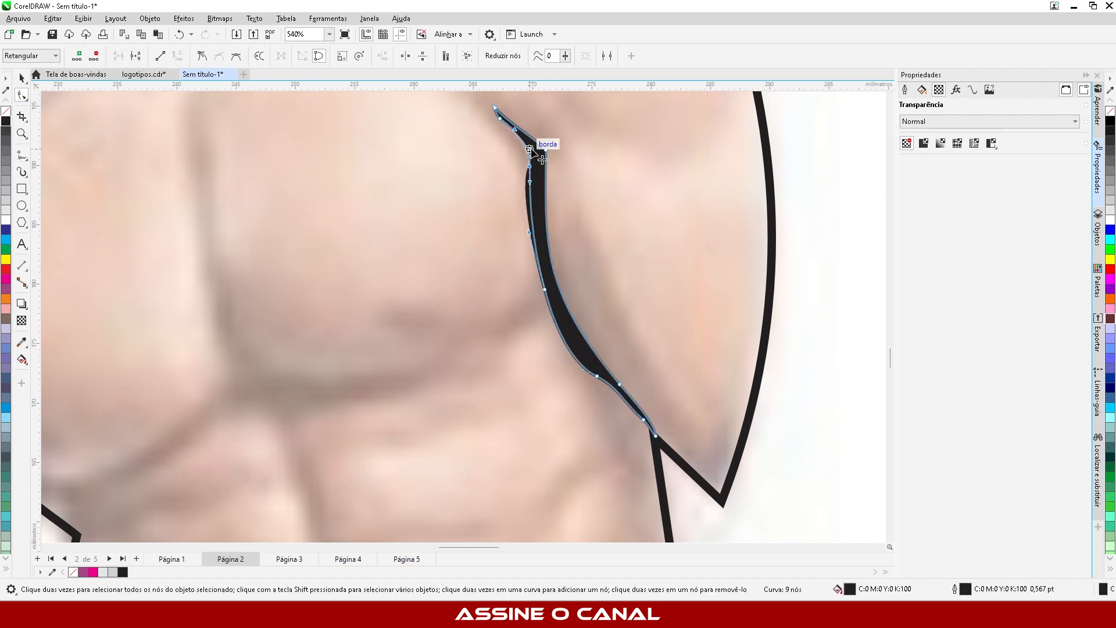
drag(530, 149, 529, 148)
double_click(579, 362)
drag(611, 374, 601, 399)
key(ctrl+z)
drag(589, 385, 604, 371)
key(Delete)
scroll(688, 246, down, 4)
Step: Draw a closed freehand shadow about 60 by 18 mm under both pectorals, fill it with black and remove its outline
click(22, 78)
click(142, 232)
scroll(597, 267, up, 3)
click(22, 155)
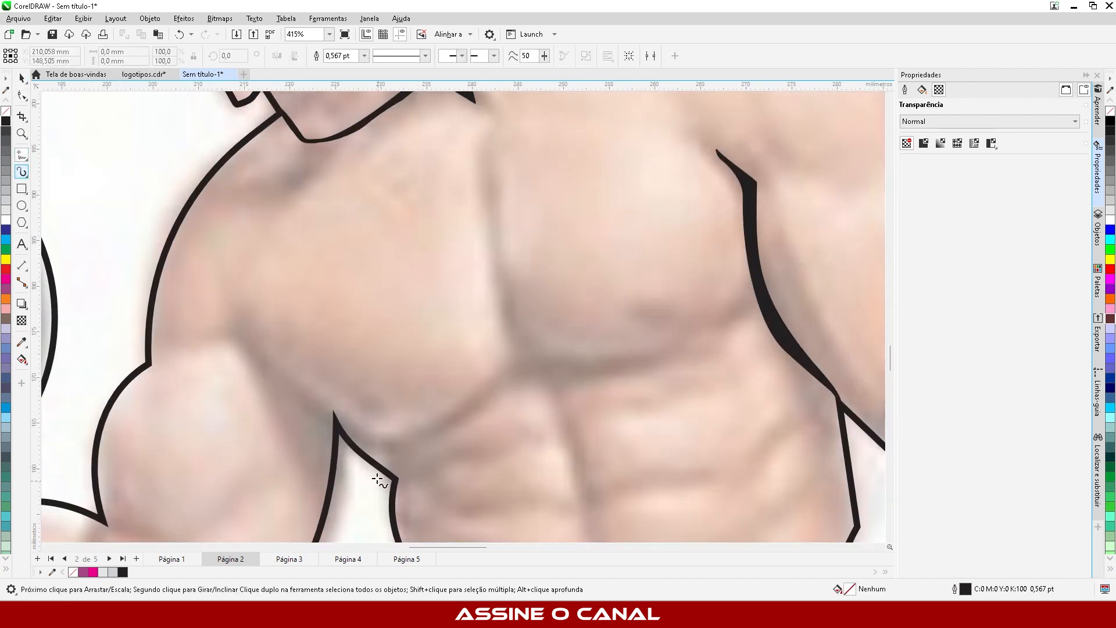
click(217, 341)
mouse_move(406, 425)
mouse_down()
mouse_move(643, 344)
mouse_move(745, 289)
mouse_move(678, 359)
mouse_move(544, 380)
mouse_move(429, 442)
mouse_move(342, 431)
mouse_move(217, 341)
mouse_up()
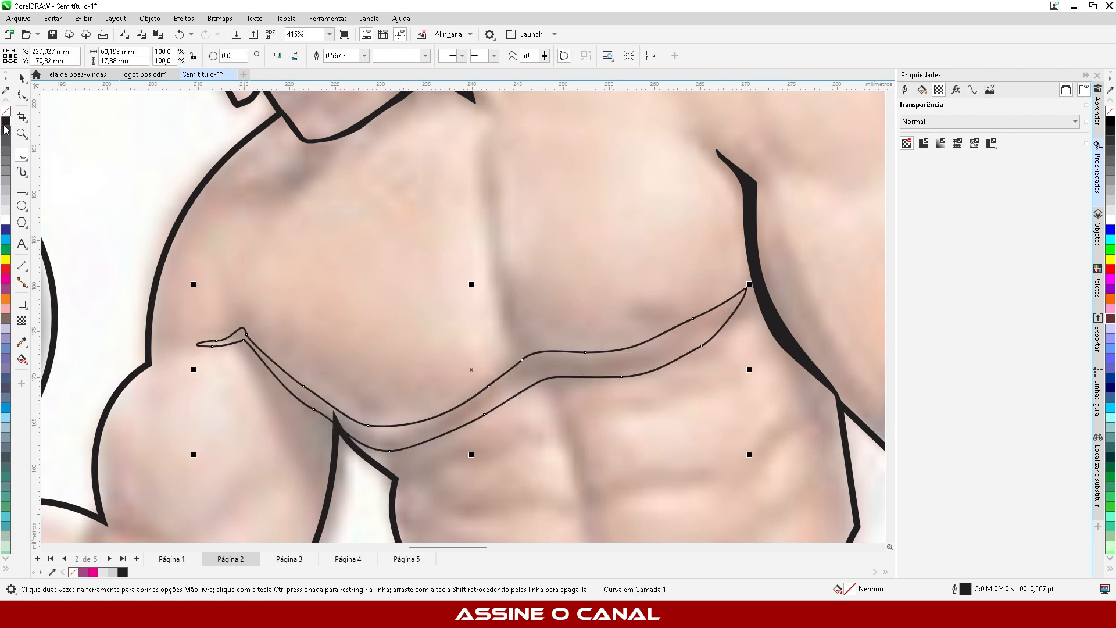
click(6, 121)
right_click(6, 111)
Step: Draw a tapered freehand shape about 6.5 by 19 mm between the pectorals, adjust its nodes and fill it with black
scroll(490, 182, up, 2)
mouse_move(490, 182)
mouse_down()
mouse_move(538, 383)
mouse_move(518, 400)
mouse_move(482, 239)
mouse_move(487, 184)
mouse_up()
click(21, 95)
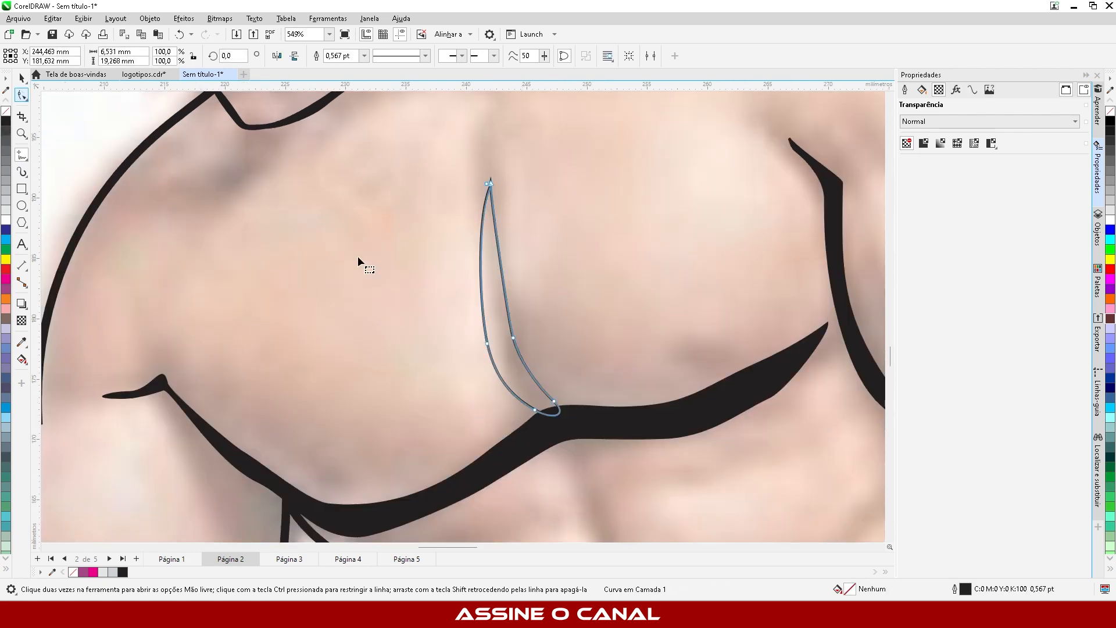
double_click(514, 336)
click(25, 99)
click(6, 121)
Step: Draw a narrow freehand shape along the vertical midline of the abdomen, fill it with black and remove its outline
click(22, 155)
scroll(290, 150, down, 5)
scroll(361, 290, up, 4)
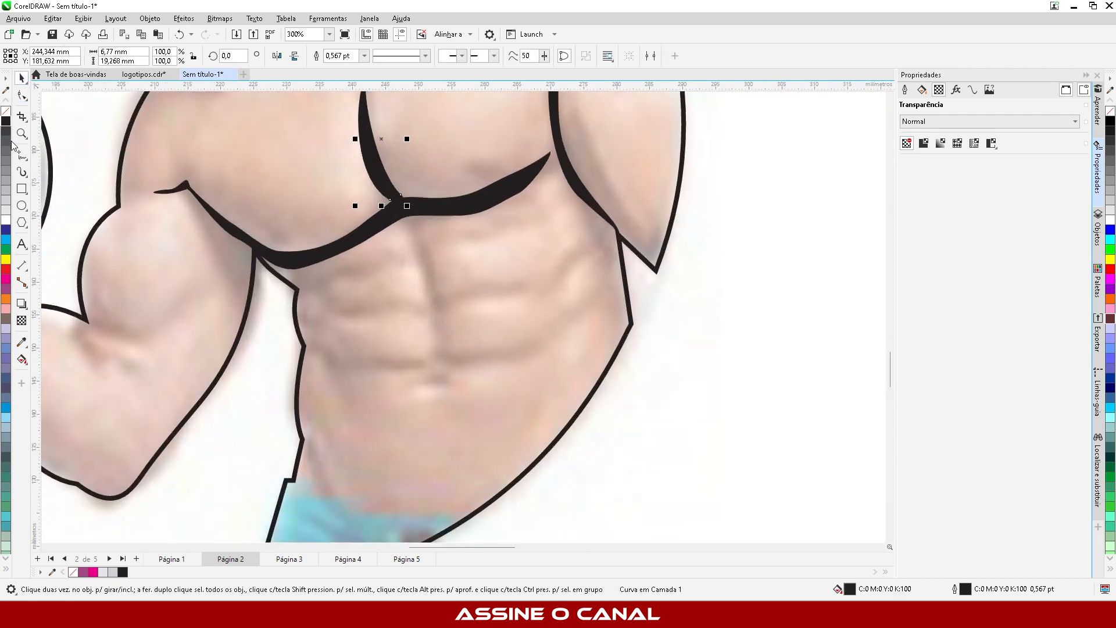
mouse_move(410, 241)
mouse_down()
mouse_move(444, 404)
mouse_move(439, 268)
mouse_move(407, 219)
mouse_up()
click(6, 121)
right_click(6, 110)
Step: Draw the horizontal abdominal creases, including a middle one about 27 by 5 mm, and fill them with black
mouse_move(334, 433)
mouse_down()
mouse_move(457, 426)
mouse_move(471, 412)
mouse_move(333, 433)
mouse_up()
click(6, 121)
right_click(6, 111)
mouse_move(307, 335)
mouse_down()
mouse_move(372, 341)
mouse_move(568, 317)
mouse_move(332, 345)
mouse_move(308, 336)
mouse_up()
mouse_move(330, 281)
mouse_down()
mouse_move(483, 236)
mouse_move(501, 243)
mouse_move(331, 281)
mouse_up()
click(5, 121)
right_click(5, 111)
key(space)
click(372, 345)
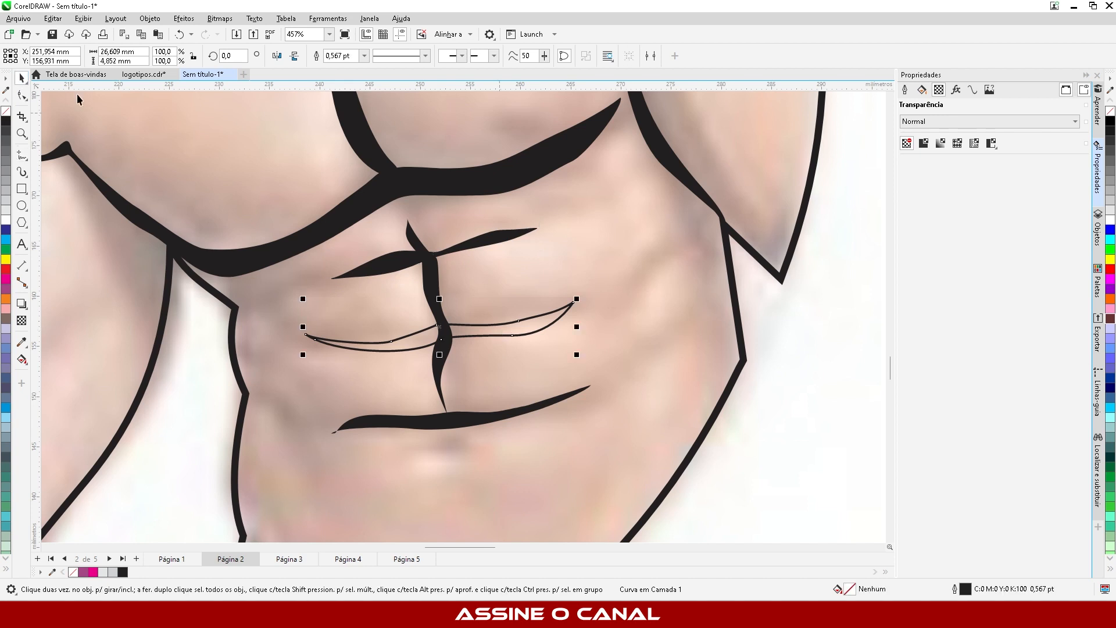
click(5, 121)
Step: Adjust the nodes where the upper abdominal creases meet the vertical midline
key(F10)
click(397, 263)
drag(404, 250, 409, 259)
mouse_move(469, 239)
mouse_down()
mouse_move(453, 246)
mouse_move(456, 221)
mouse_up()
key(space)
Step: Draw a small freehand mouth line on the face, fill it with black, remove its outline and refine its nodes
scroll(453, 246, down, 5)
click(808, 214)
scroll(433, 235, up, 4)
scroll(429, 239, up, 4)
click(6, 121)
right_click(6, 110)
mouse_move(396, 249)
mouse_down()
mouse_move(464, 276)
mouse_move(447, 282)
mouse_up()
click(21, 96)
key(space)
right_click(464, 275)
key(space)
double_click(481, 247)
key(space)
key(Escape)
Step: Draw two curved freehand creases on the flexed biceps and inner elbow, fill them with black and remove their outlines
scroll(452, 269, down, 10)
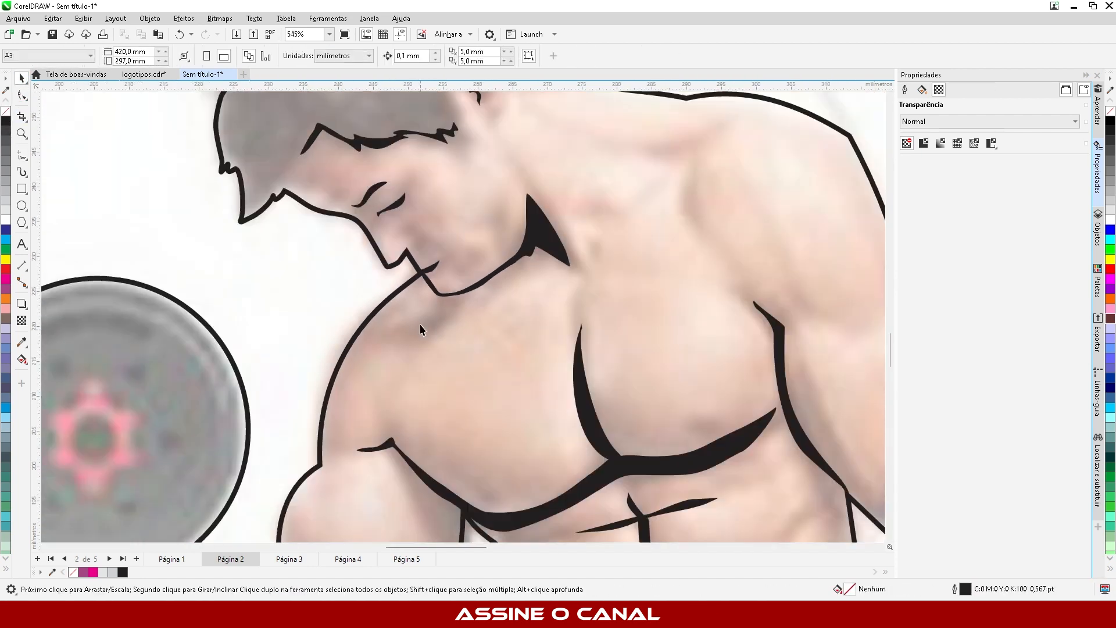
scroll(455, 357, up, 7)
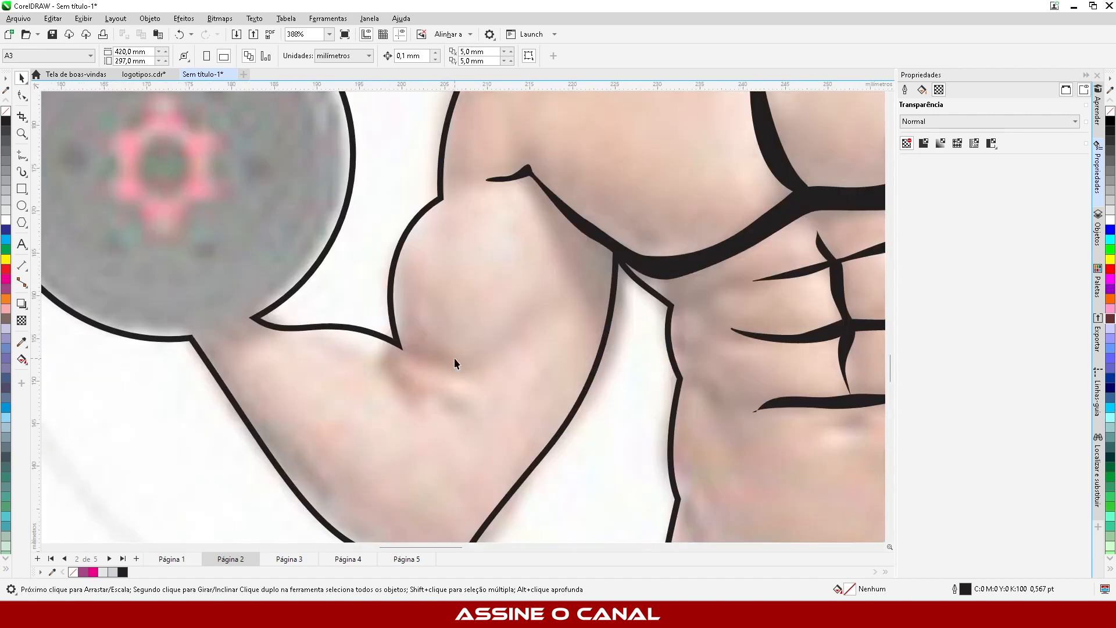
key(space)
mouse_move(476, 365)
mouse_down()
mouse_move(606, 297)
mouse_move(476, 367)
mouse_move(445, 424)
mouse_move(412, 361)
mouse_up()
click(5, 121)
right_click(5, 110)
scroll(579, 305, down, 4)
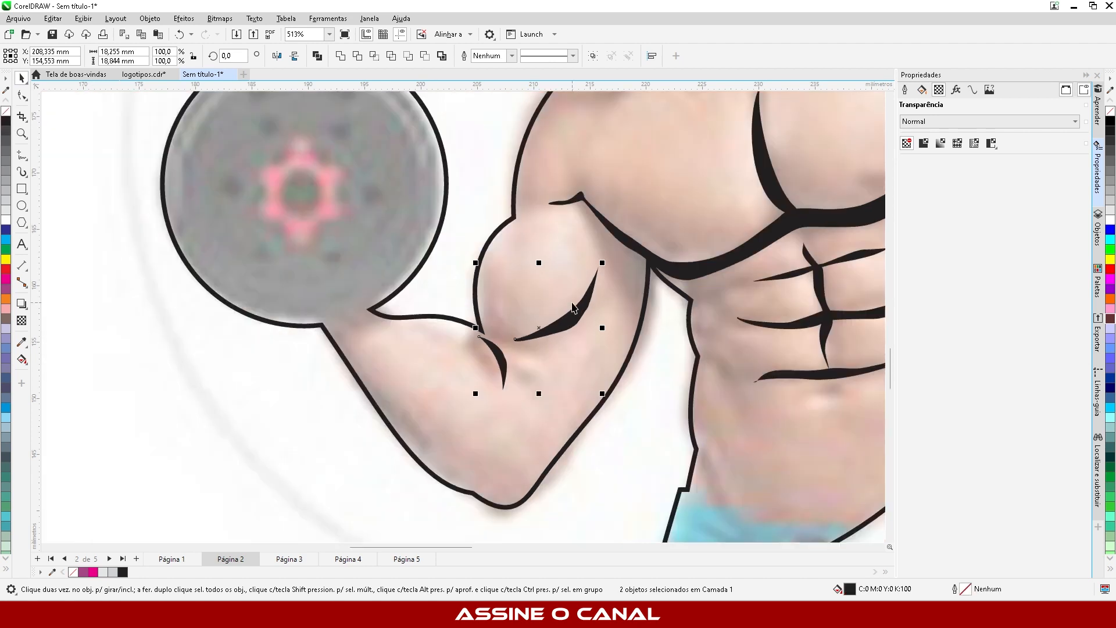
Step: Draw freehand shadow shapes on the collarbone and the far upper arm, fill them with black and remove their outlines
scroll(513, 214, up, 6)
key(F5)
mouse_move(288, 228)
mouse_down()
mouse_move(455, 234)
mouse_move(427, 365)
mouse_move(413, 270)
mouse_move(288, 228)
mouse_up()
click(6, 120)
right_click(6, 111)
scroll(250, 104, down, 4)
scroll(400, 262, up, 3)
mouse_move(400, 255)
mouse_down()
mouse_move(476, 274)
mouse_move(401, 255)
mouse_move(432, 268)
mouse_up()
click(6, 121)
right_click(6, 111)
scroll(180, 139, down, 2)
Step: Undo the last change, refine the new shadow shape's nodes and remove its outline
key(ctrl+z)
key(F10)
scroll(426, 245, up, 7)
right_click(6, 111)
key(space)
scroll(567, 232, down, 10)
click(618, 231)
scroll(465, 261, up, 8)
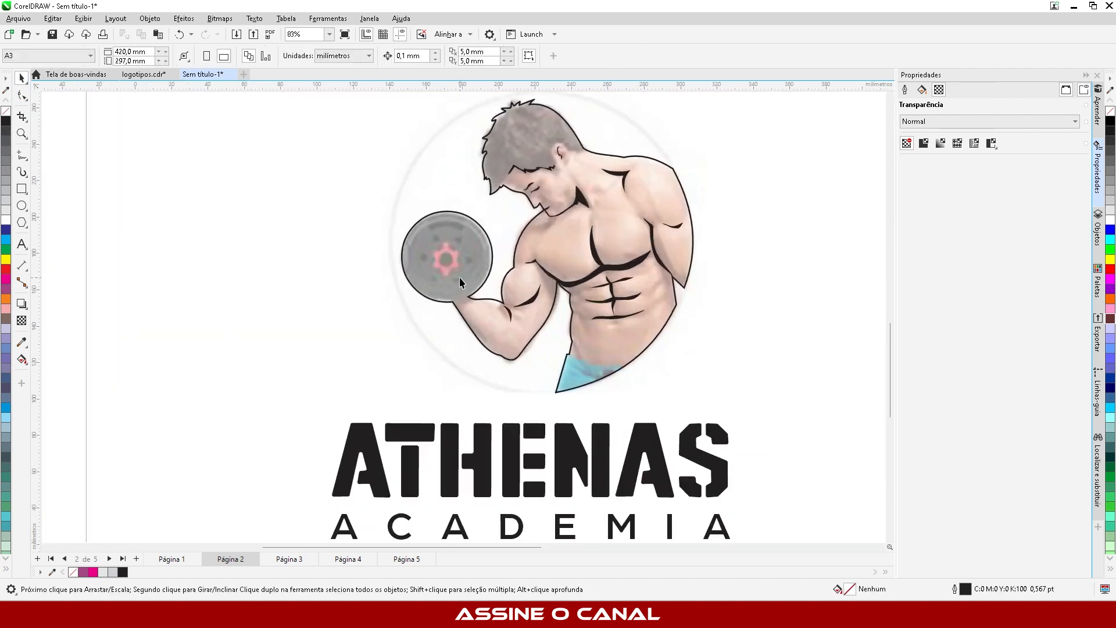
Step: Draw the hub circle at the dumbbell plate's centre and place six small bolt-hole circles around it by copying one circle
key(F7)
mouse_move(409, 207)
mouse_down()
mouse_move(382, 180)
mouse_move(354, 263)
mouse_up()
right_click(353, 263)
drag(353, 263, 386, 355)
drag(387, 354, 483, 352)
key(Delete)
click(22, 79)
click(392, 354)
drag(392, 355, 486, 348)
right_click(485, 348)
mouse_move(485, 348)
mouse_down()
mouse_move(530, 275)
mouse_move(489, 200)
mouse_move(427, 259)
mouse_move(502, 341)
mouse_up()
right_click(530, 274)
right_click(490, 200)
Step: Duplicate the hub circle concentrically at about 15 mm and place six equal notch circles around its edge
right_click(503, 341)
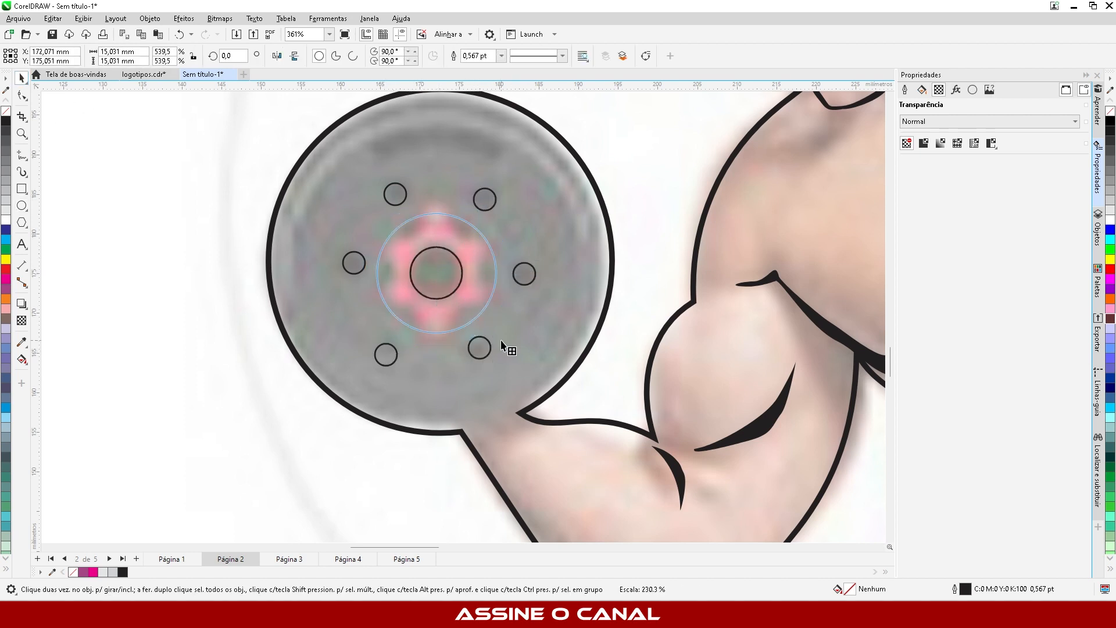
scroll(453, 188, up, 1)
right_click(473, 241)
drag(502, 199, 483, 229)
drag(491, 239, 350, 312)
right_click(526, 318)
right_click(495, 393)
right_click(386, 394)
drag(390, 236, 391, 237)
right_click(391, 237)
Step: Weld the six notch circles, trim them from the 15 mm circle to form a gear, and delete the cutting circles
shift+click(480, 214)
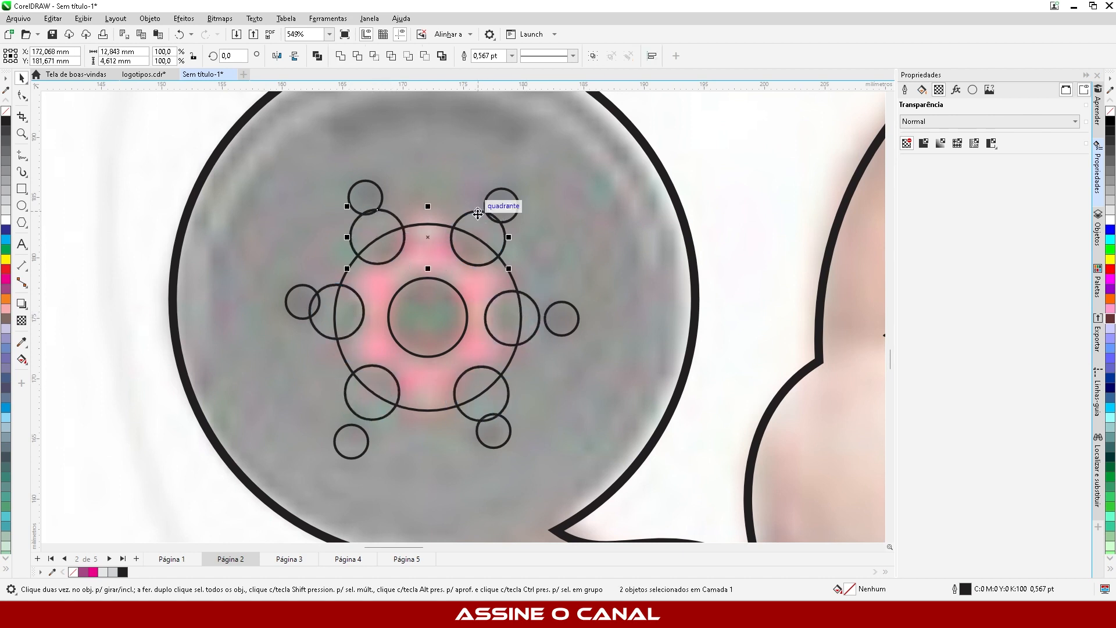
shift+click(536, 319)
shift+click(490, 400)
shift+click(385, 402)
shift+click(321, 316)
click(341, 56)
click(358, 56)
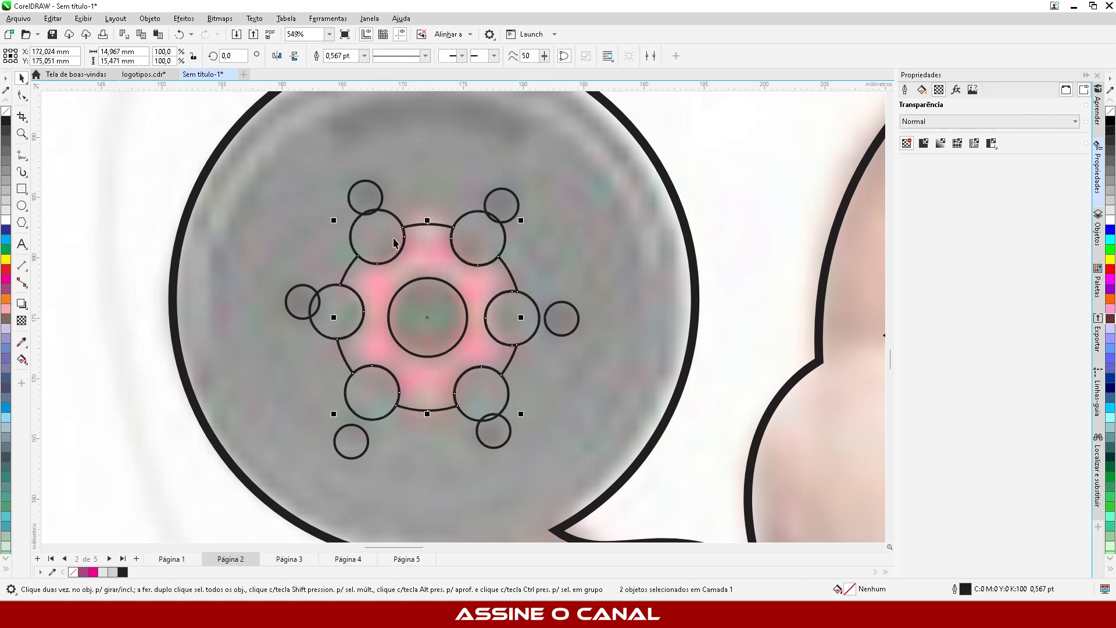
click(393, 240)
key(Delete)
Step: Weld the gear and six bolt-hole circles, trim them from the dumbbell plate silhouette, and delete the cutting shape
click(372, 205)
shift+click(307, 304)
shift+click(353, 440)
shift+click(489, 432)
shift+click(546, 319)
shift+click(502, 208)
shift+click(459, 258)
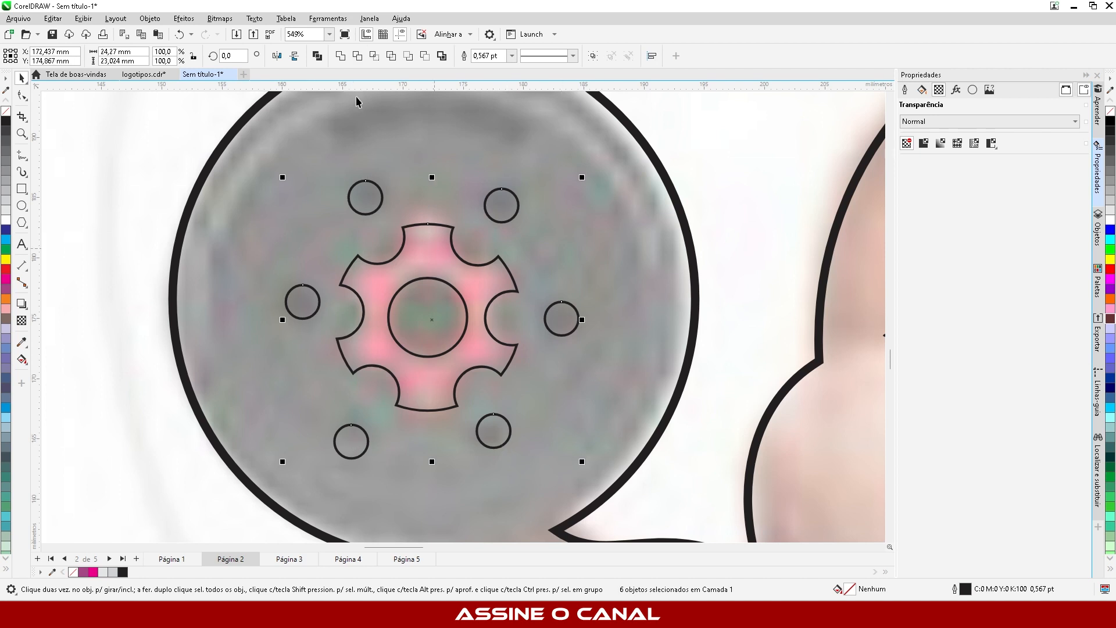
click(340, 56)
shift+click(271, 185)
click(358, 57)
click(431, 295)
key(Delete)
Step: Trim the gear shape with the hub circle and place the hub circle at the centre of the gear
click(439, 282)
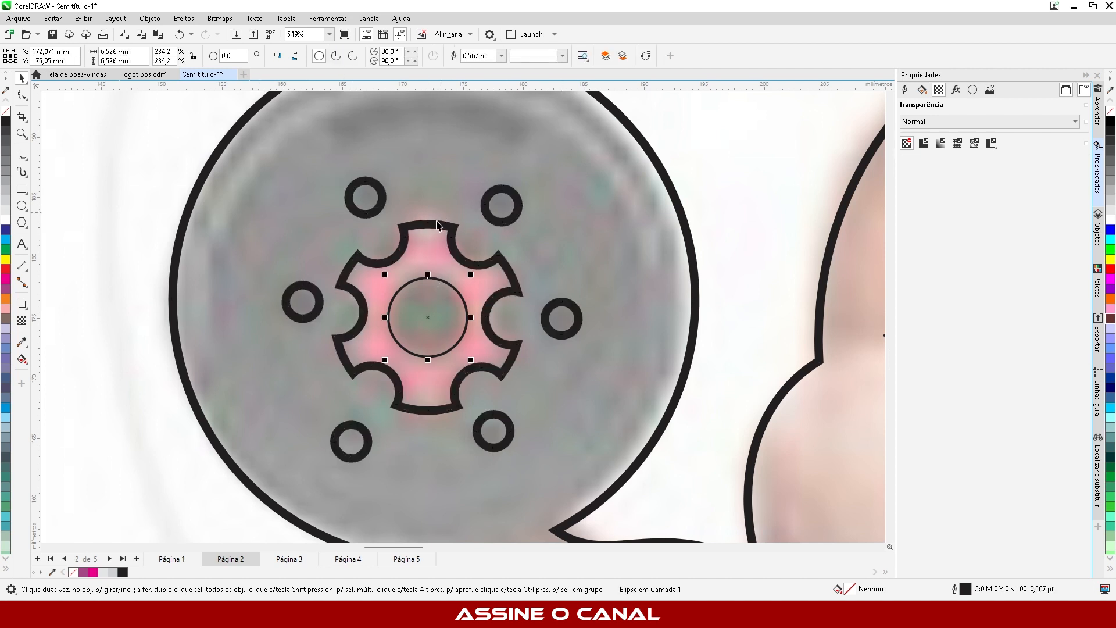
shift+click(460, 254)
scroll(392, 226, down, 2)
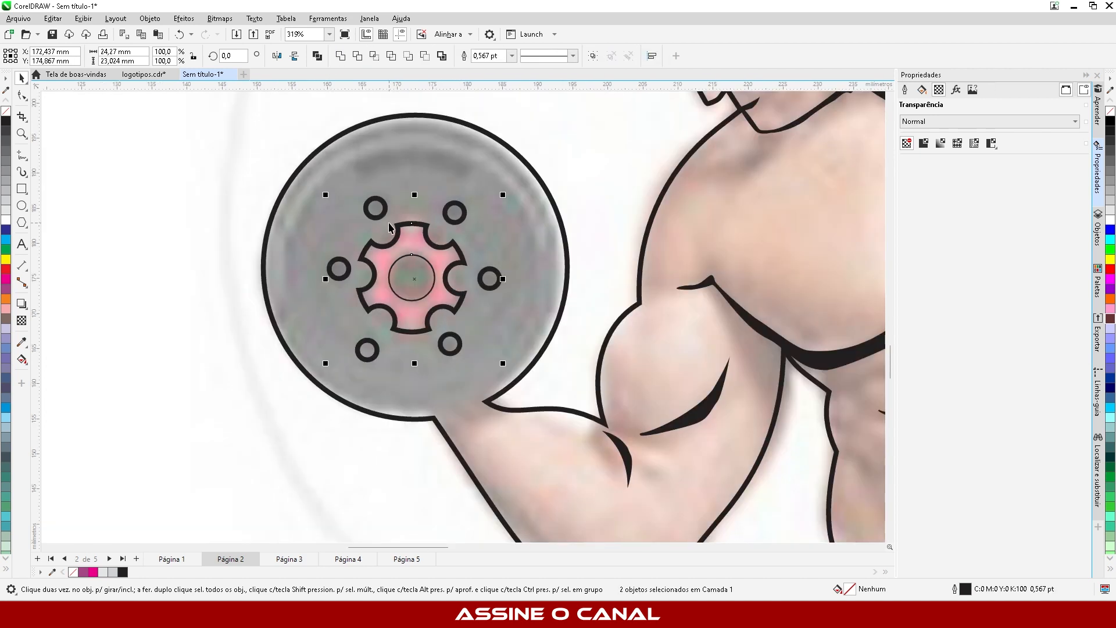
click(358, 56)
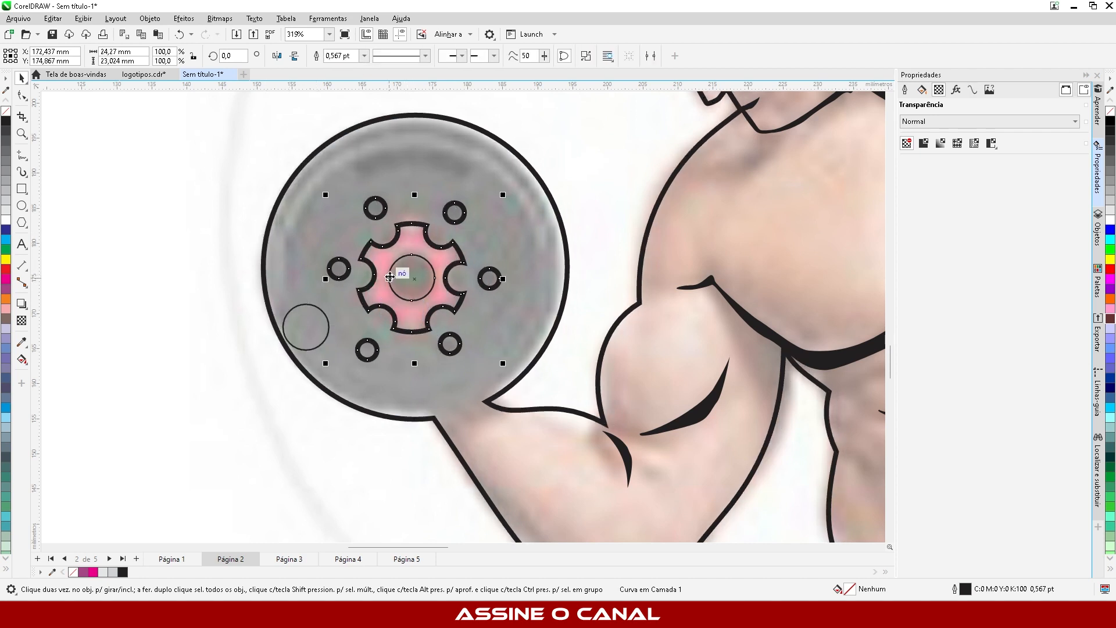
click(418, 274)
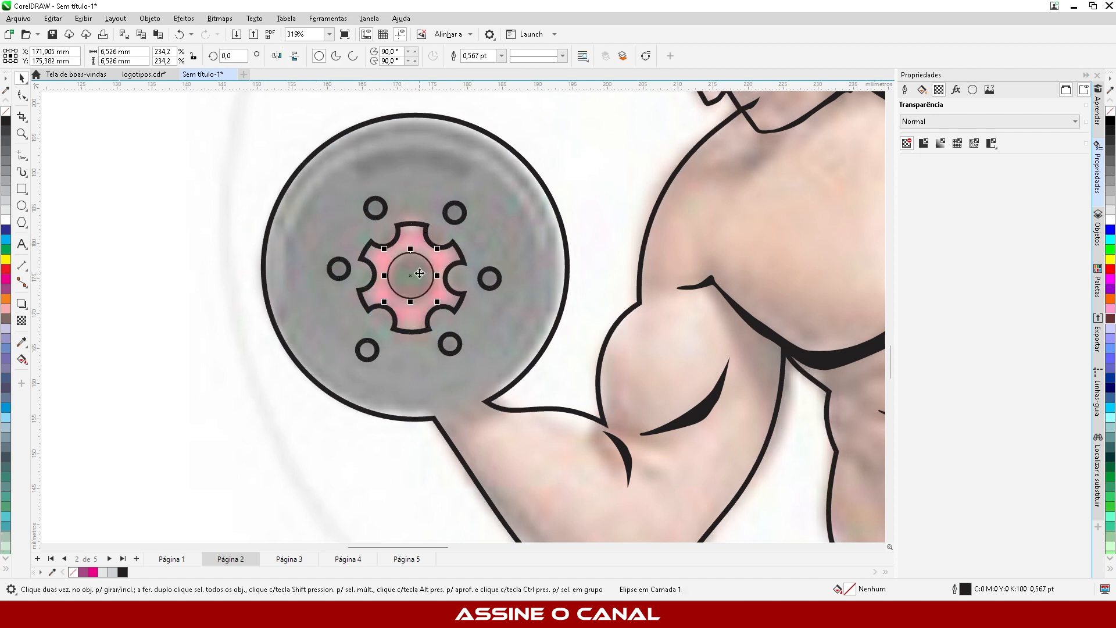
Step: Fill the whole bodybuilder-and-dumbbell drawing with black and remove all its outlines
scroll(349, 297, down, 6)
click(328, 361)
scroll(314, 314, up, 1)
drag(590, 425, 589, 425)
click(5, 121)
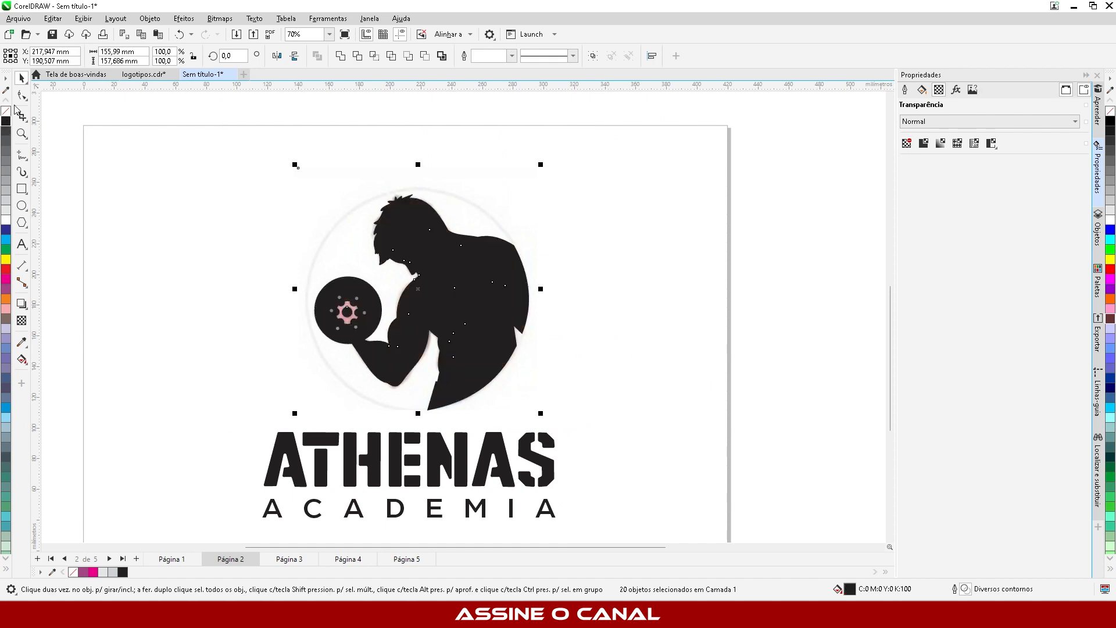
right_click(5, 111)
click(276, 257)
Step: Fill the inner face, muscle and crease shapes with white and the dumbbell's hub circle with black
drag(643, 185, 338, 403)
click(5, 220)
click(308, 317)
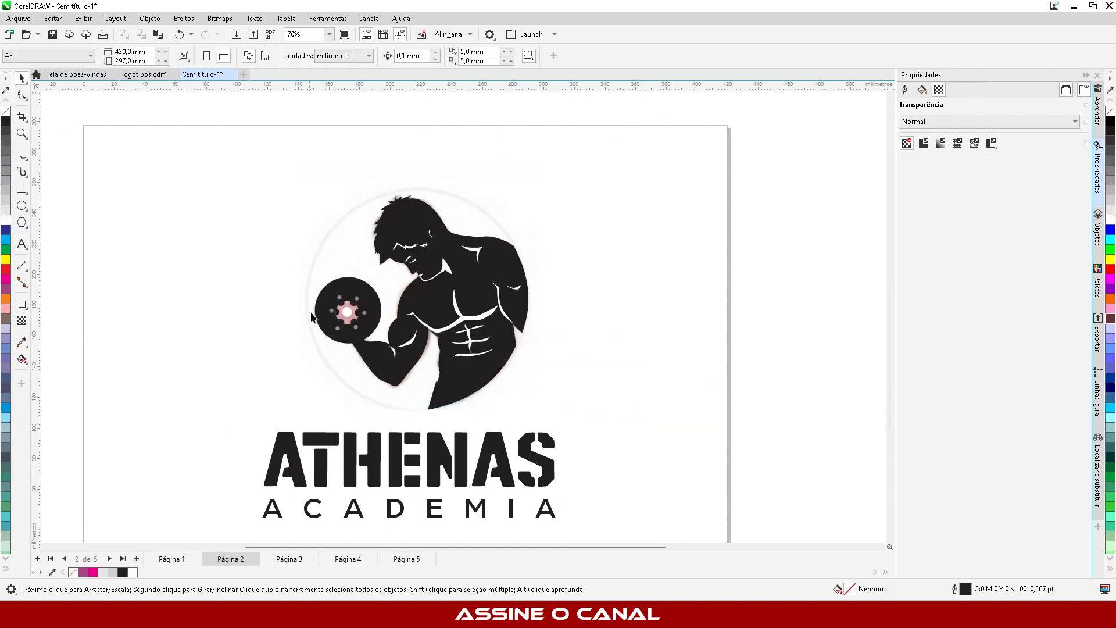
click(347, 312)
click(5, 121)
click(479, 213)
Step: Move the faded reference photo out from behind the silhouette to the free area beside the logo
scroll(490, 396, up, 1)
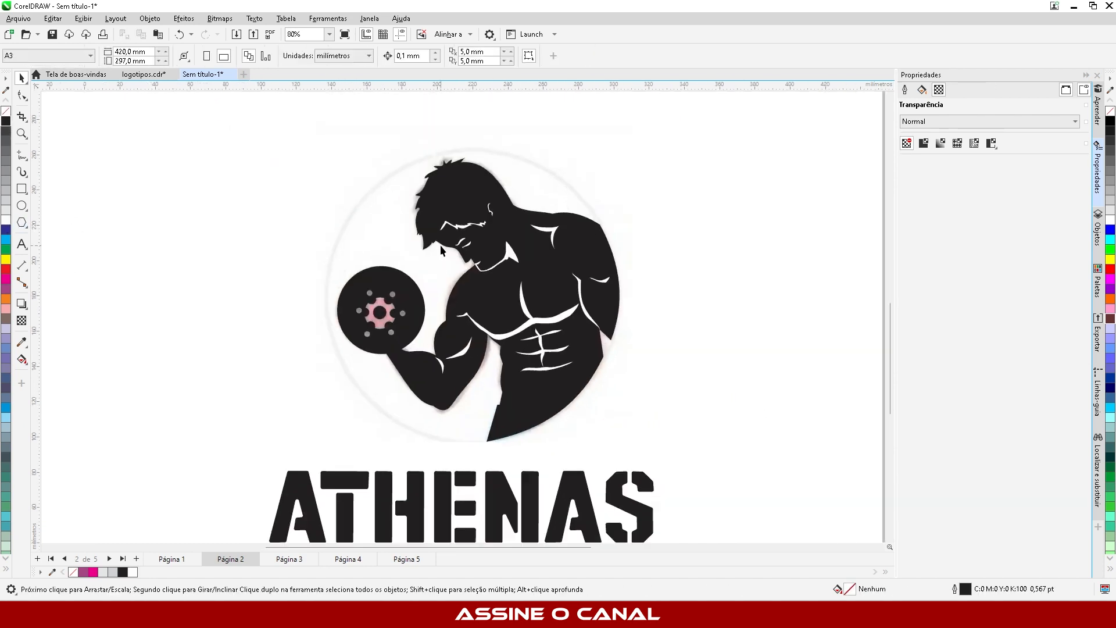
scroll(353, 210, down, 1)
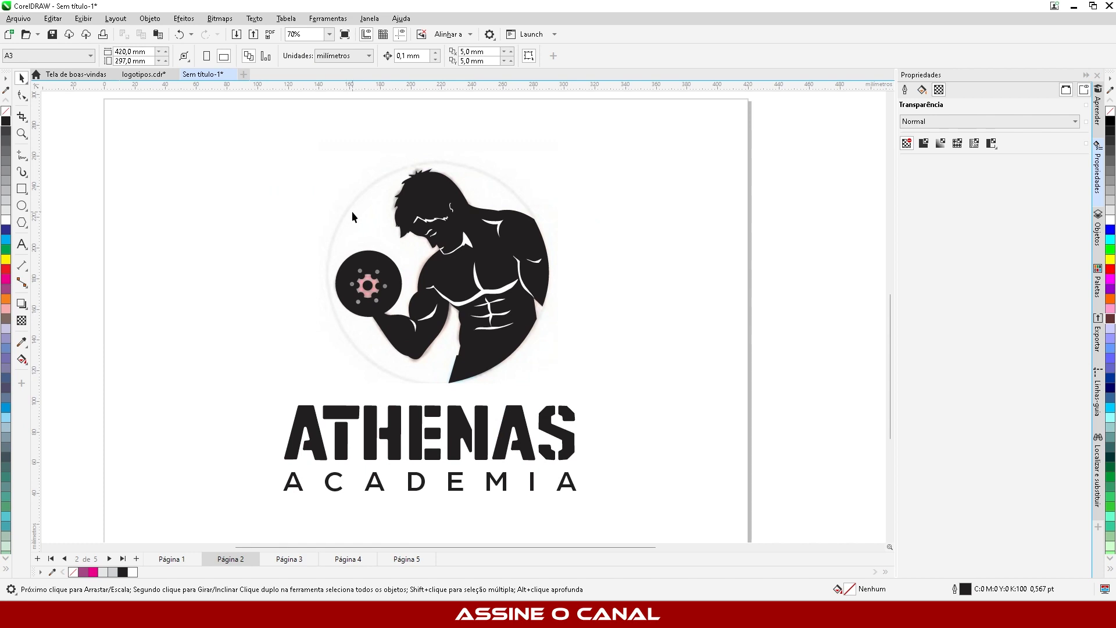
click(515, 188)
drag(527, 201, 266, 228)
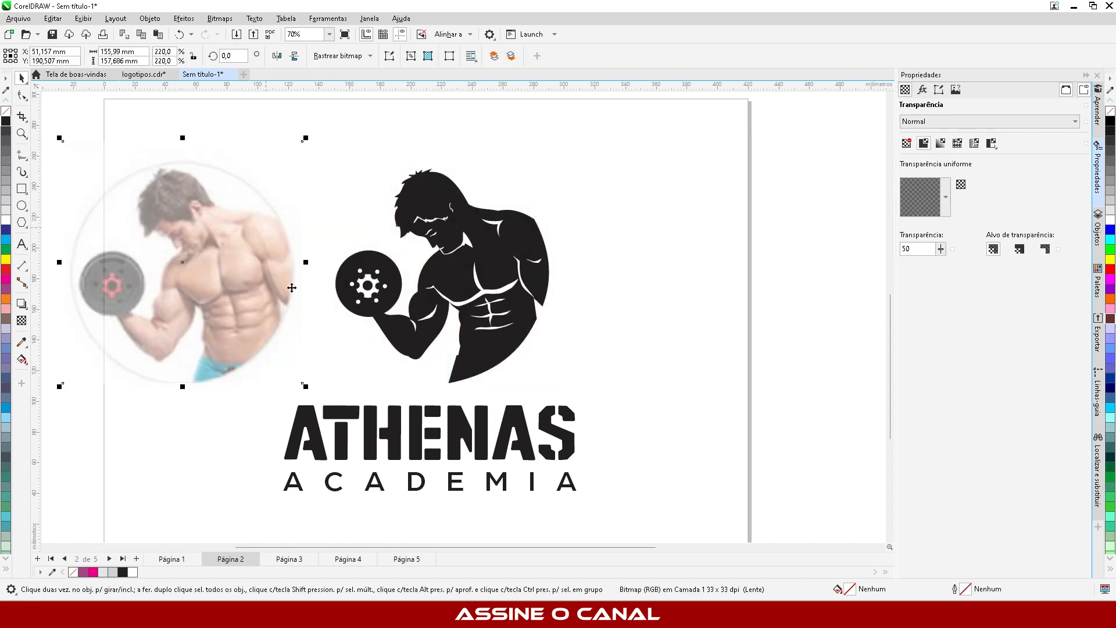
scroll(630, 246, down, 2)
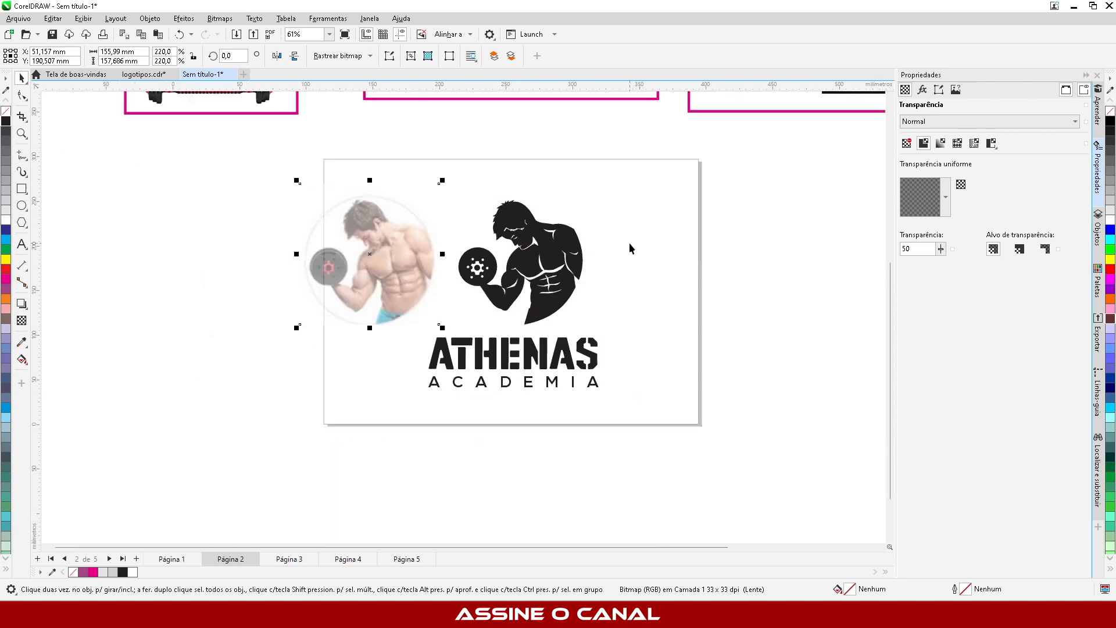
scroll(444, 241, up, 1)
drag(412, 243, 378, 245)
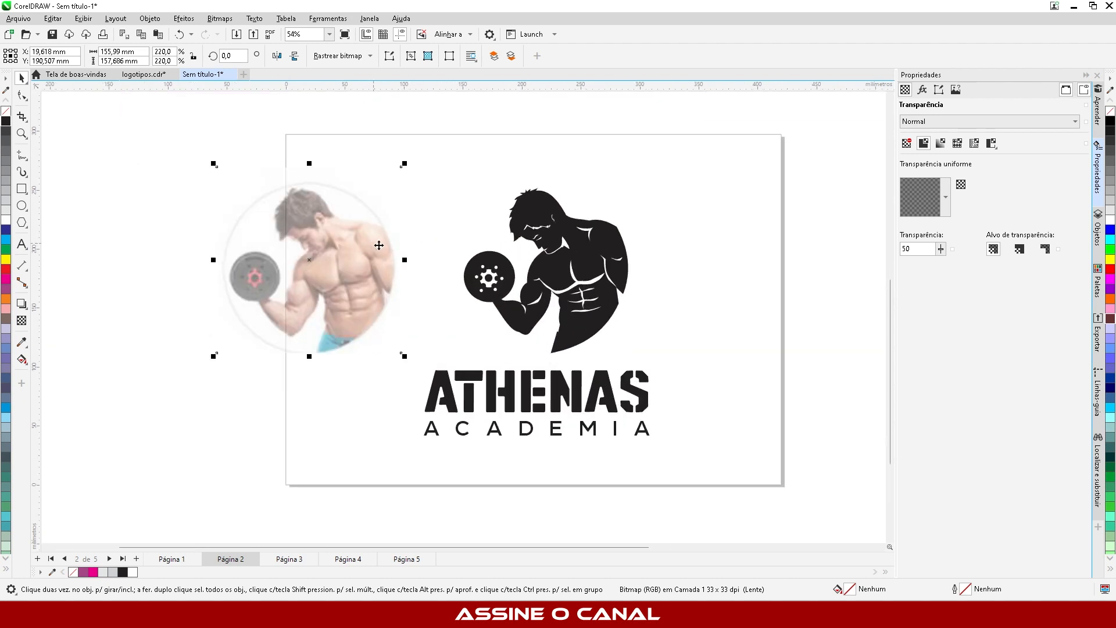
click(771, 295)
scroll(602, 228, up, 1)
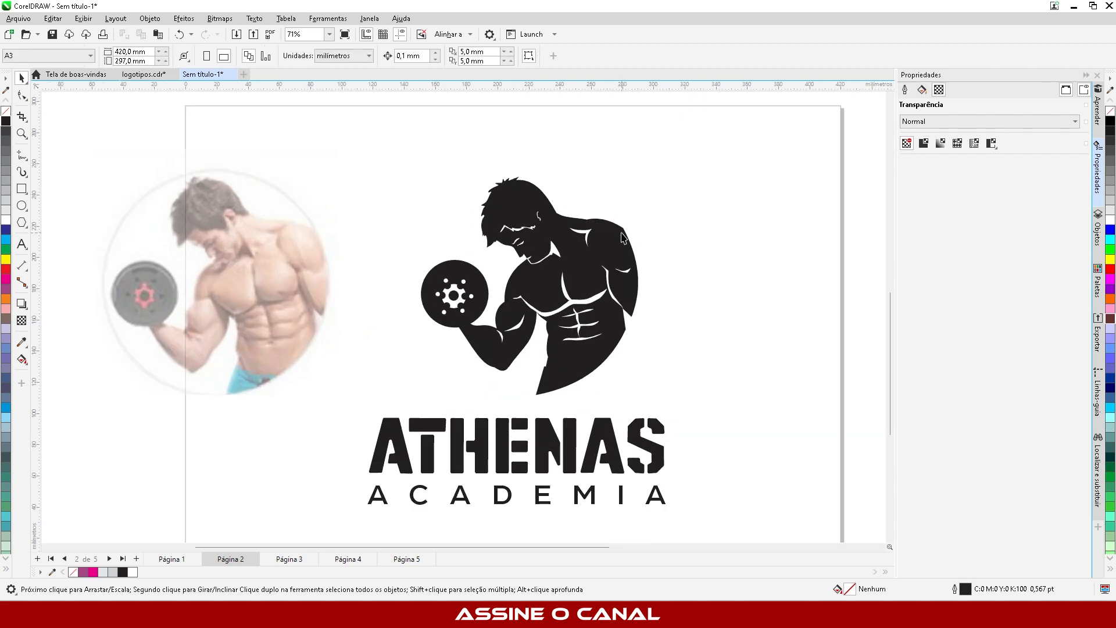
scroll(587, 348, down, 3)
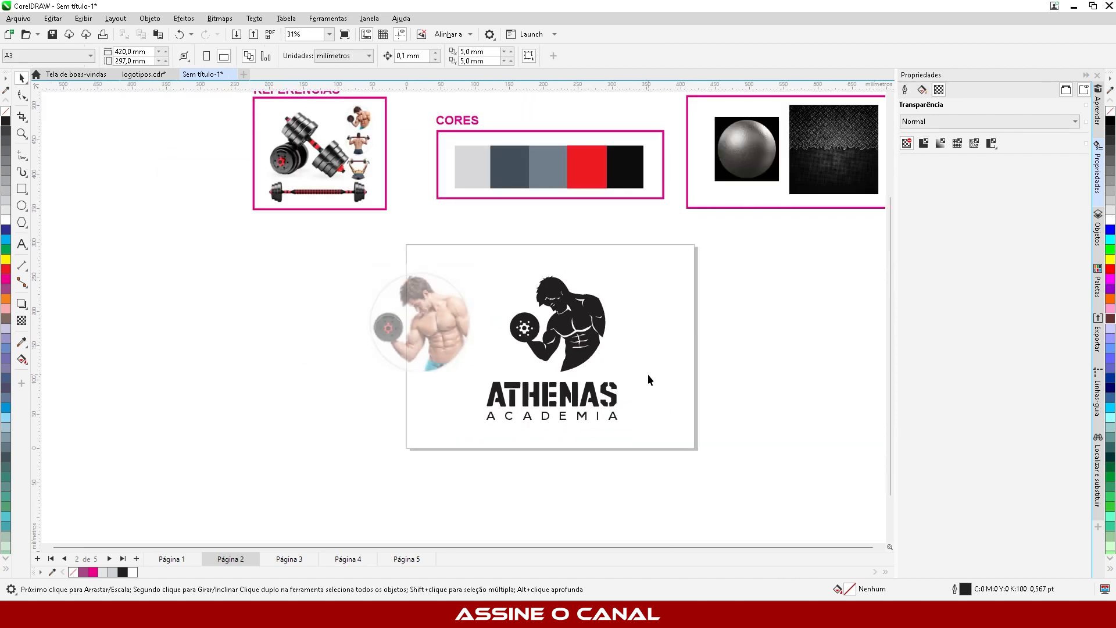
scroll(648, 377, up, 2)
scroll(517, 285, up, 1)
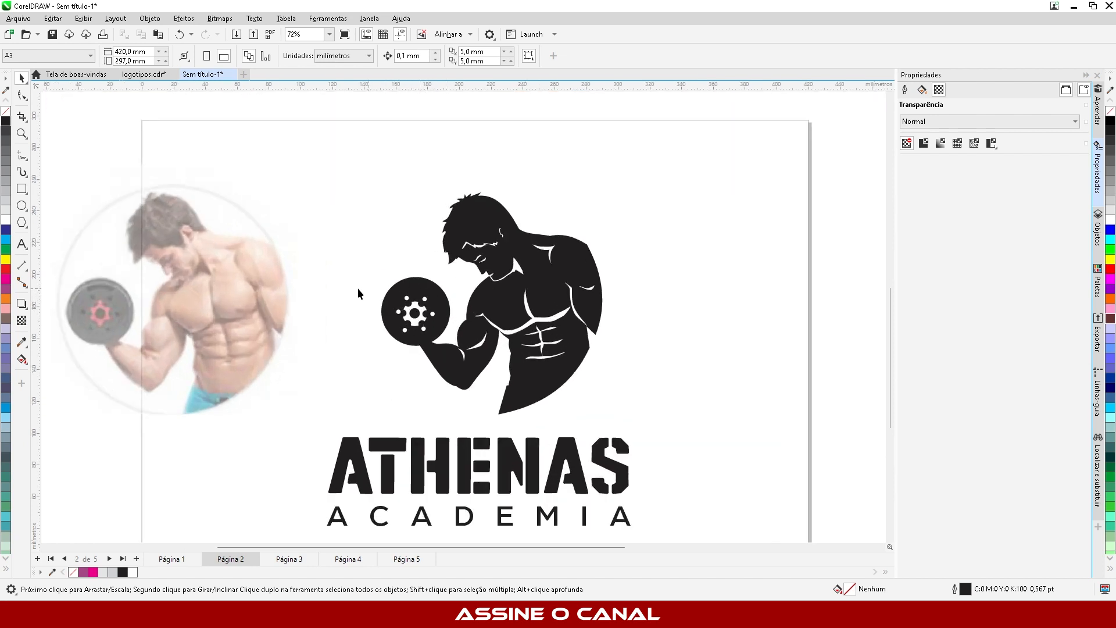
Step: Move the gear cutout and its six surrounding holes together to the centre of the dumbbell plate by shifting their nodes
drag(418, 343, 442, 342)
scroll(414, 317, up, 3)
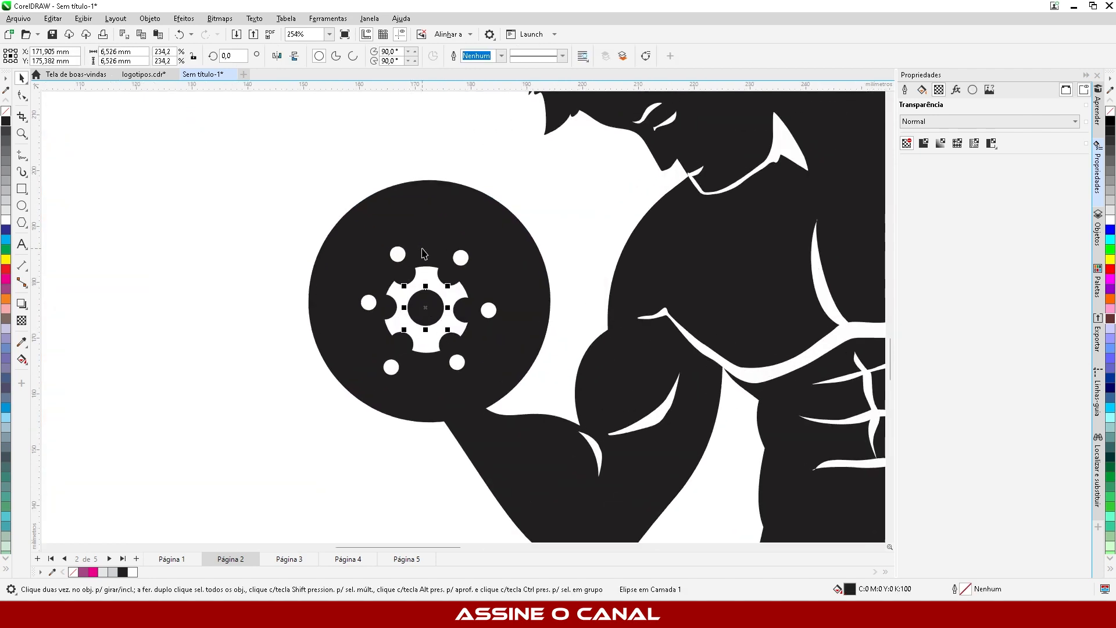
key(F10)
click(424, 253)
drag(342, 224, 527, 401)
scroll(486, 314, up, 2)
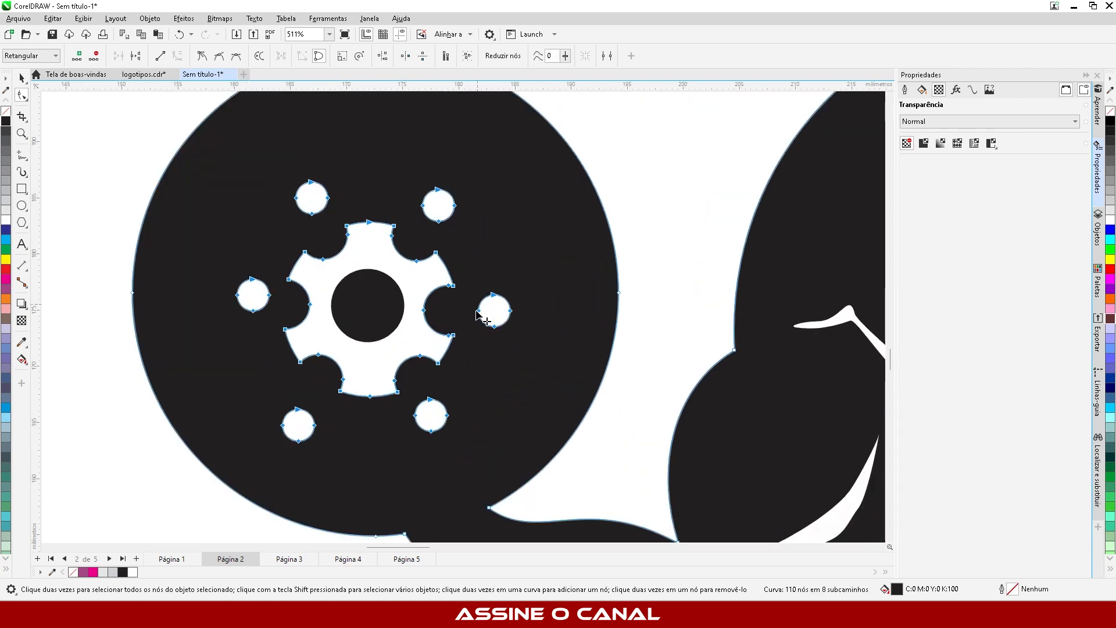
drag(481, 315, 484, 294)
scroll(481, 298, down, 1)
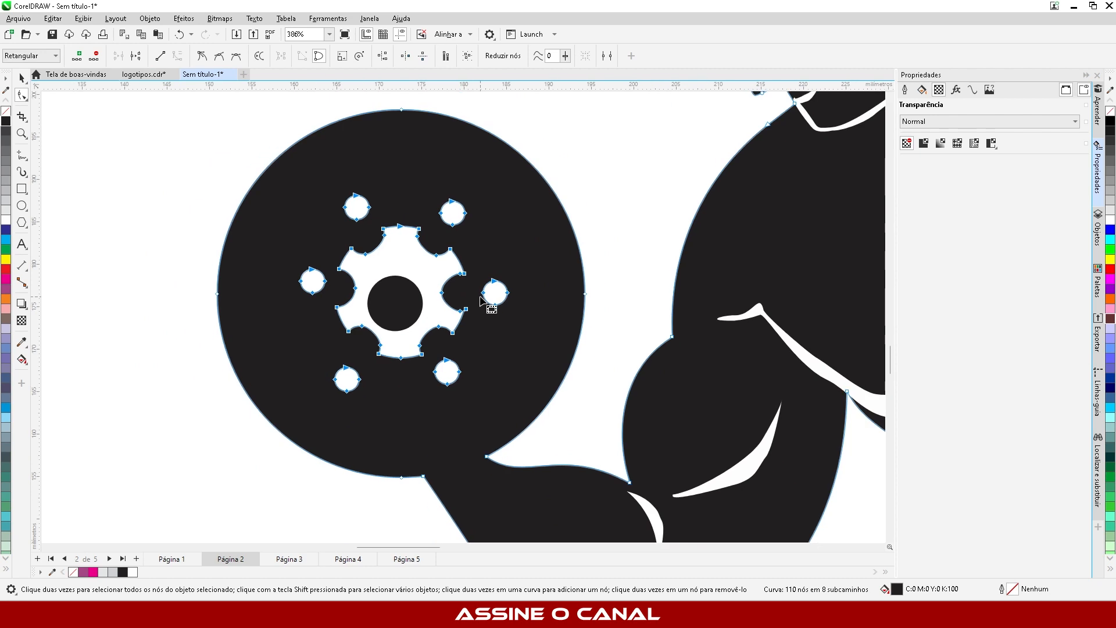
Step: Move the black hub circle to the centre of the repositioned white gear
click(22, 78)
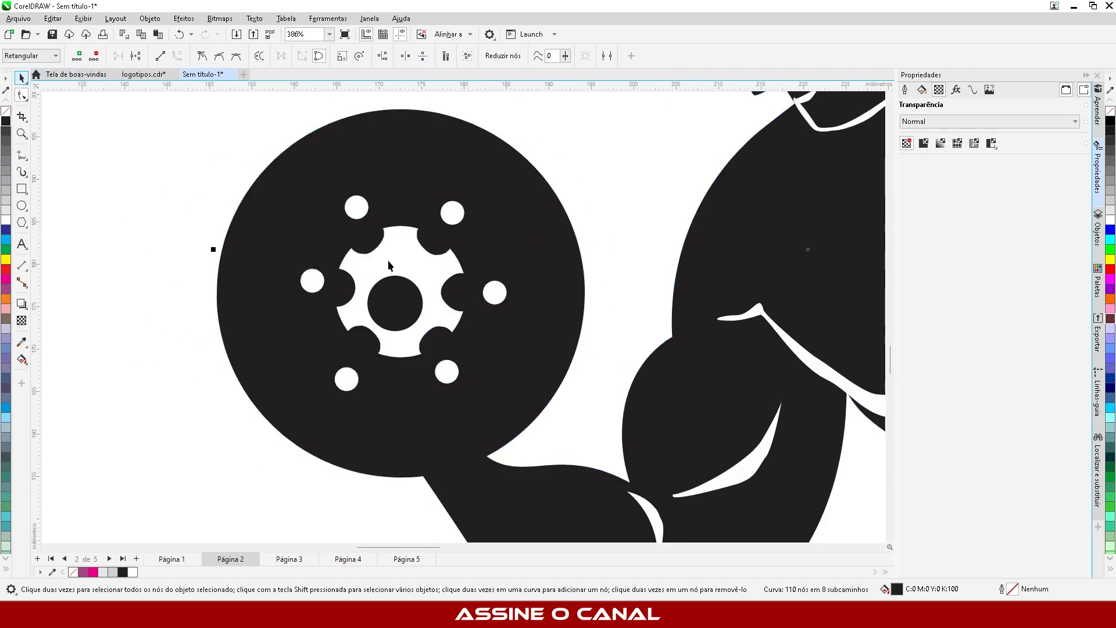
click(410, 308)
drag(413, 299, 409, 271)
scroll(409, 261, down, 1)
scroll(410, 263, up, 2)
scroll(396, 264, down, 1)
scroll(382, 262, down, 6)
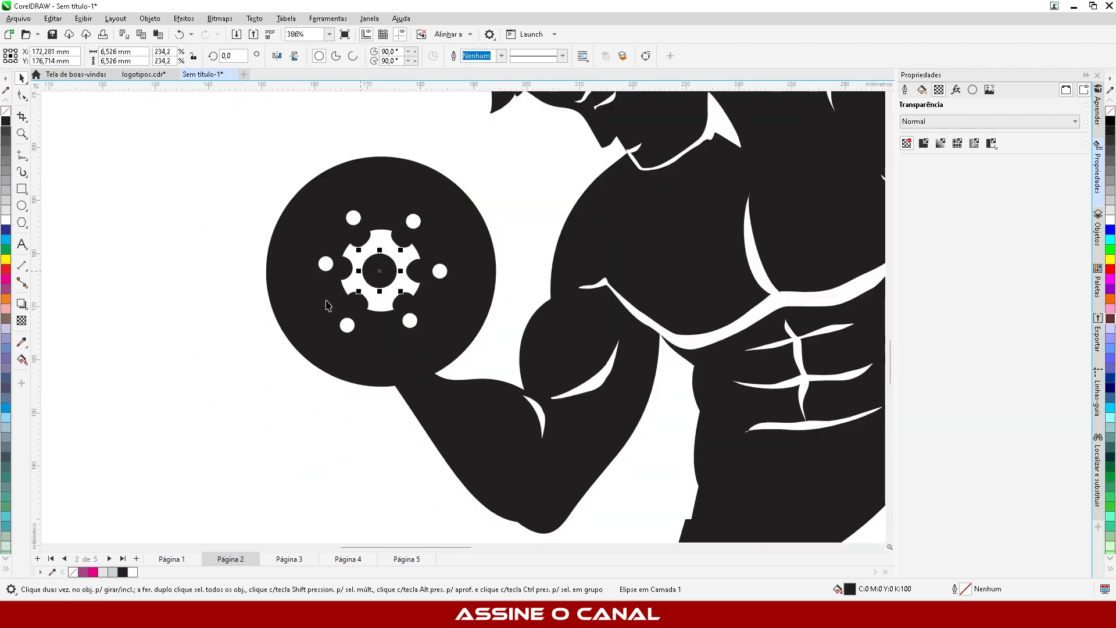
Step: Move the faded reference photo a little farther away from the silhouette
click(616, 294)
scroll(653, 305, down, 1)
scroll(558, 268, up, 1)
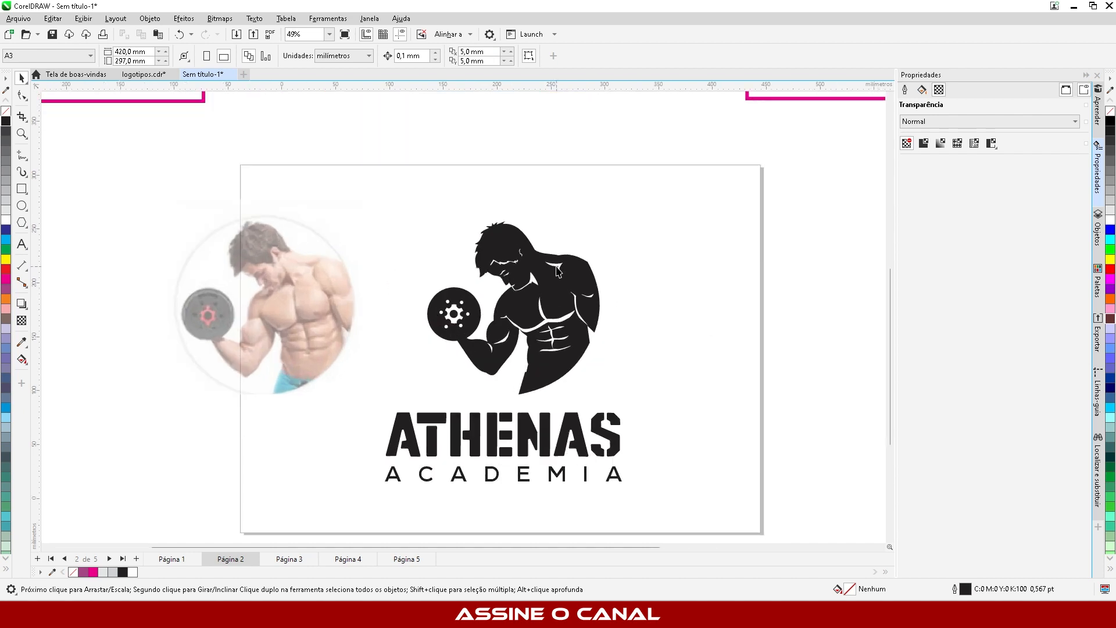
drag(324, 281, 290, 279)
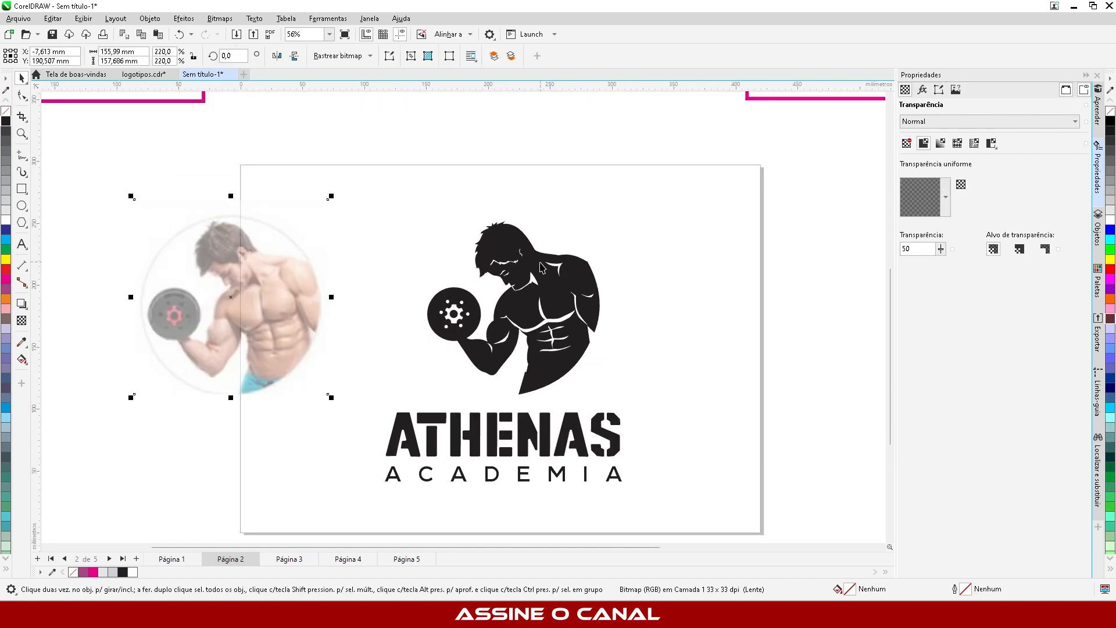
Step: Reshape the silhouette's outline between the back of the neck and the shoulder into a deeper, smoother curve
scroll(541, 267, up, 2)
click(545, 251)
key(F10)
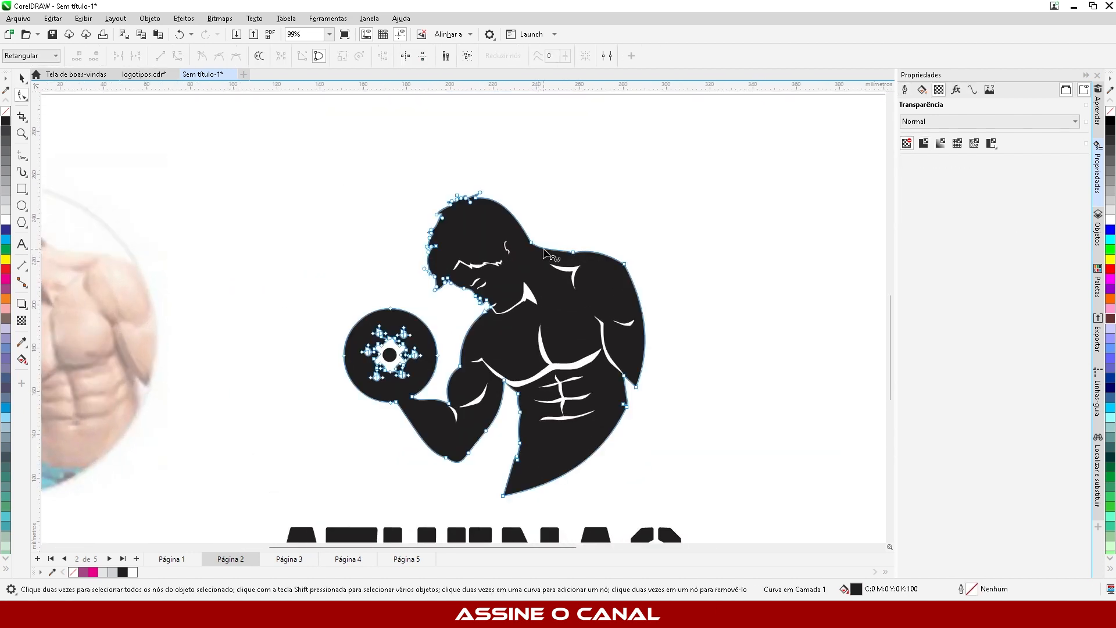
click(533, 248)
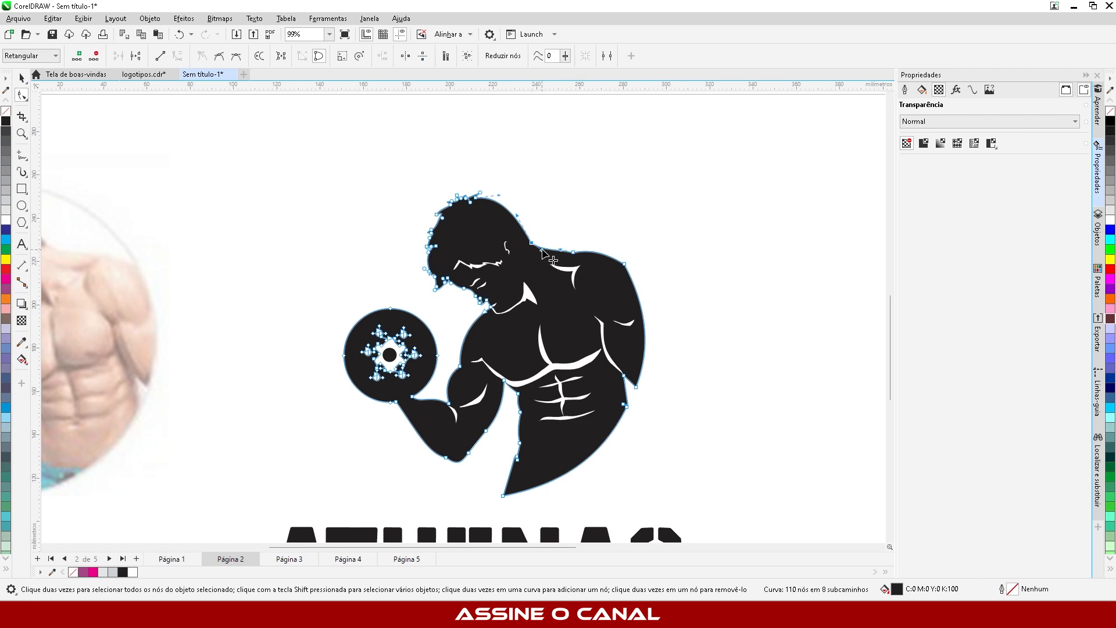
drag(542, 252, 552, 265)
click(21, 80)
click(224, 175)
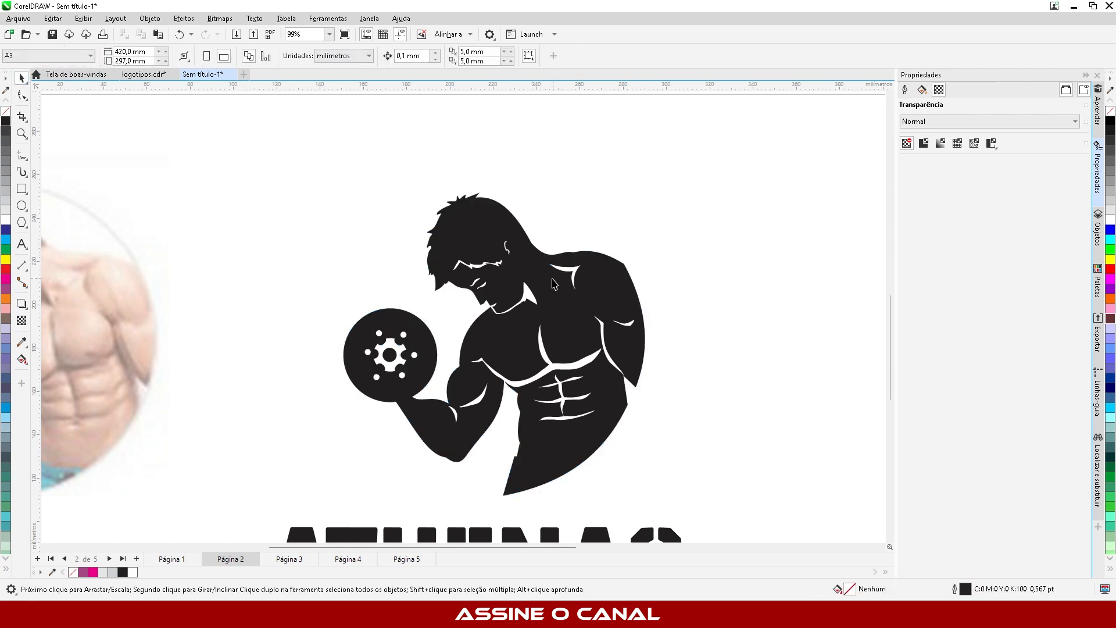
Step: Delete the surplus nodes along the white jaw-and-neck highlight to smooth its lower edge
scroll(541, 299, up, 2)
click(530, 299)
key(F10)
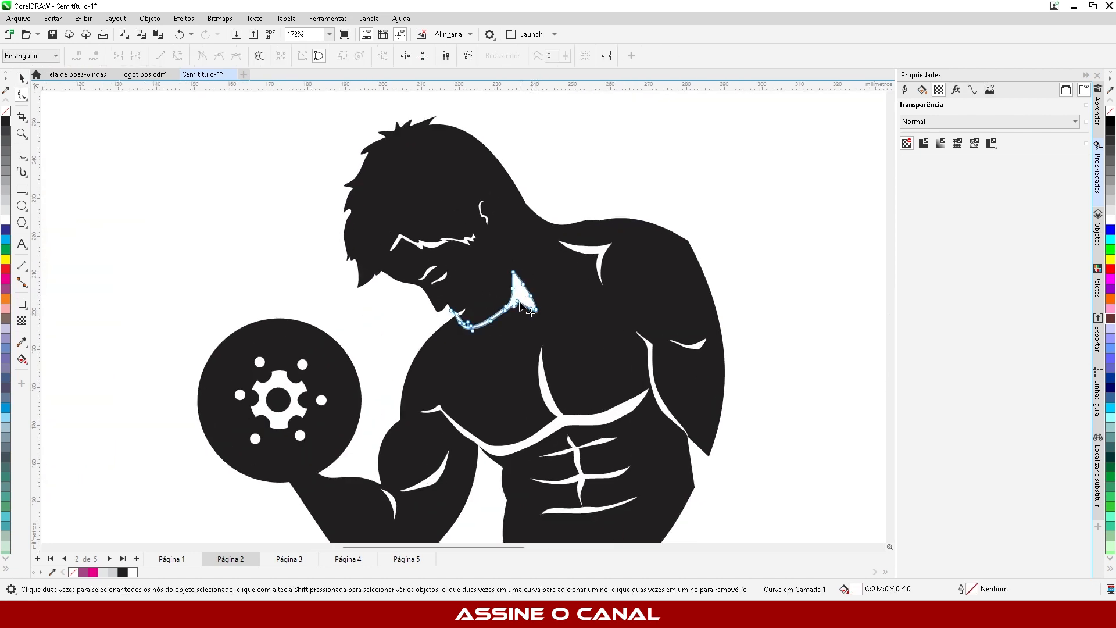
scroll(527, 298, up, 2)
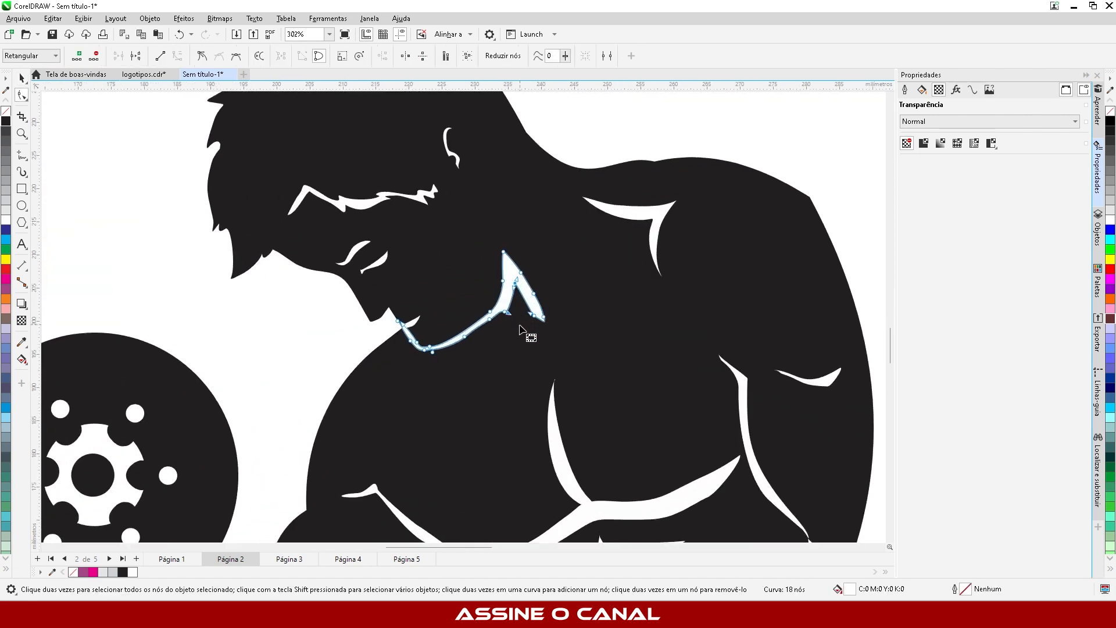
key(Delete)
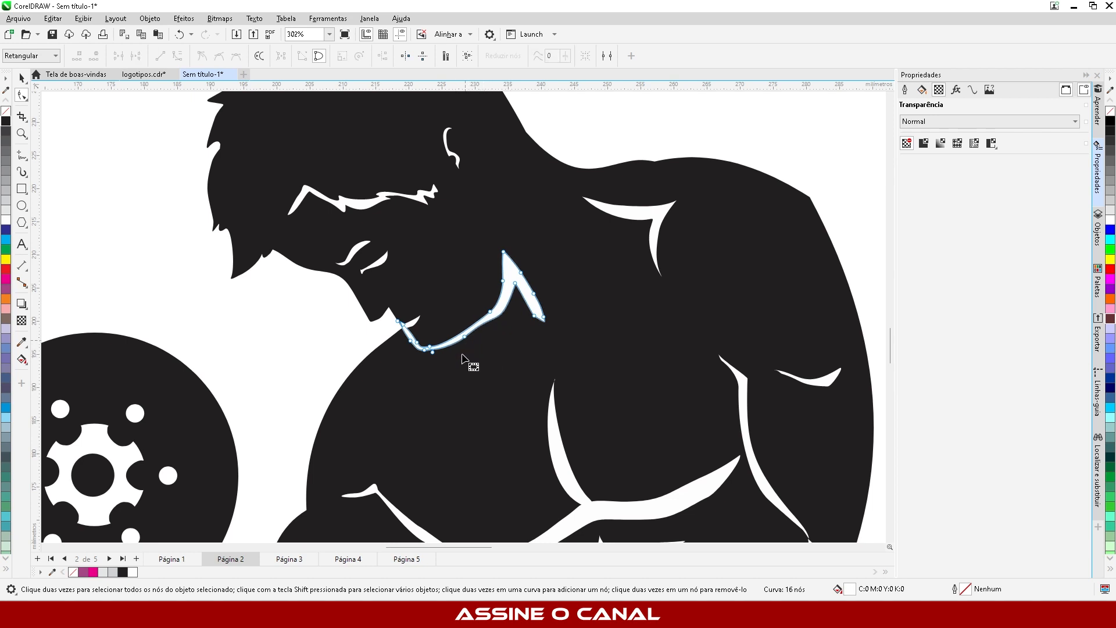
drag(463, 354, 480, 329)
key(Delete)
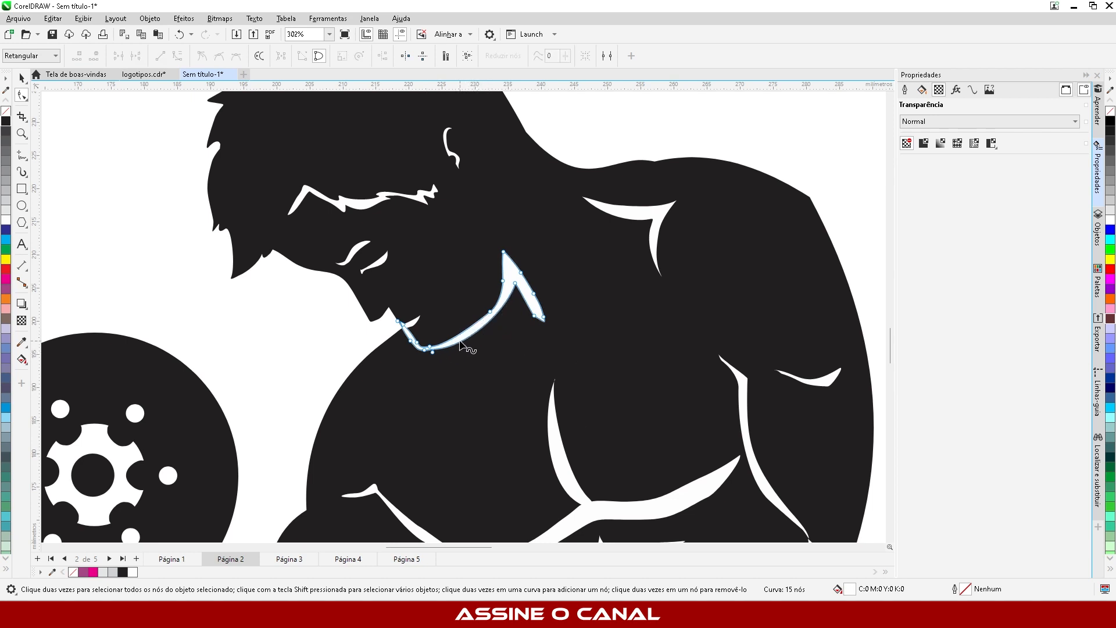
key(ctrl+z)
drag(392, 361, 444, 352)
key(Delete)
click(425, 350)
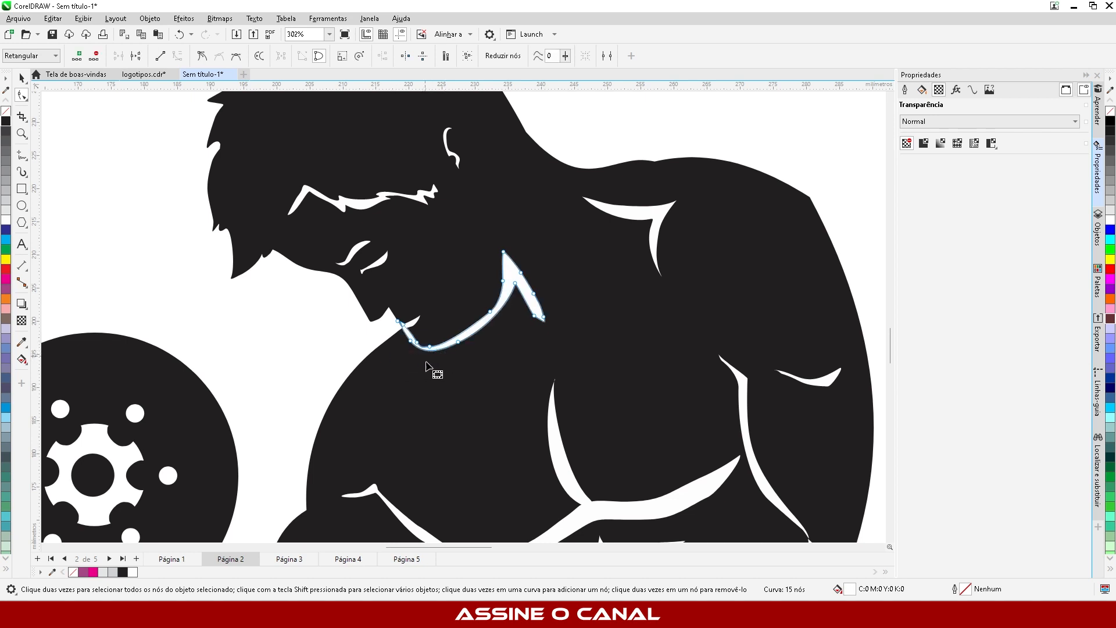
key(Delete)
Step: Add a node on the jaw highlight's lower edge below the chin and pull it outward to thicken the line
scroll(427, 358, up, 3)
double_click(424, 350)
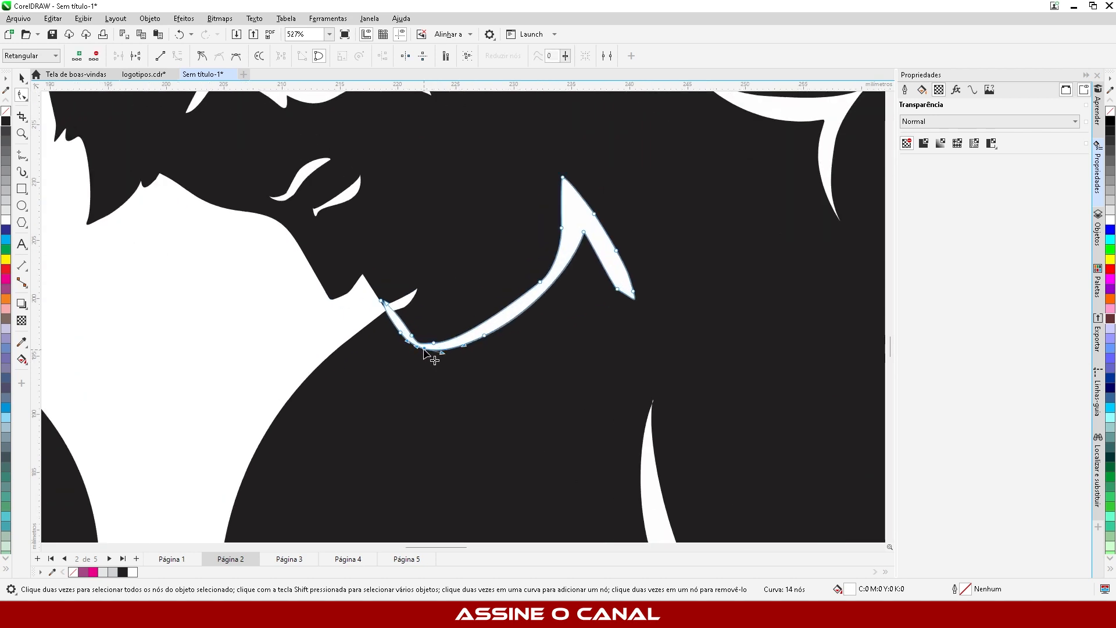
drag(424, 350, 424, 360)
scroll(431, 352, down, 4)
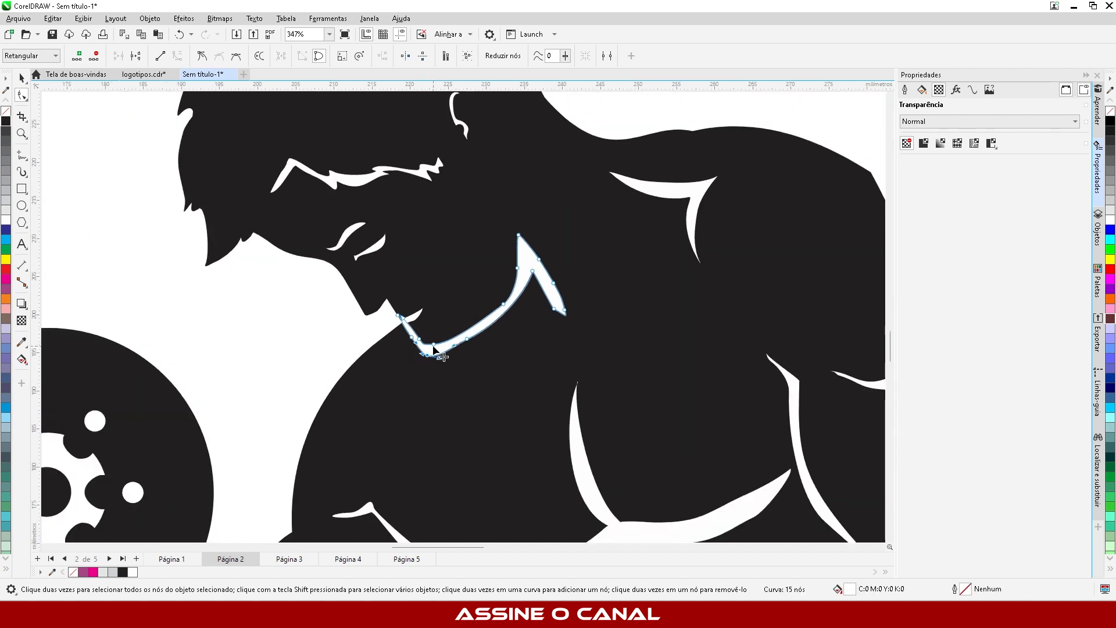
click(24, 79)
scroll(520, 238, down, 2)
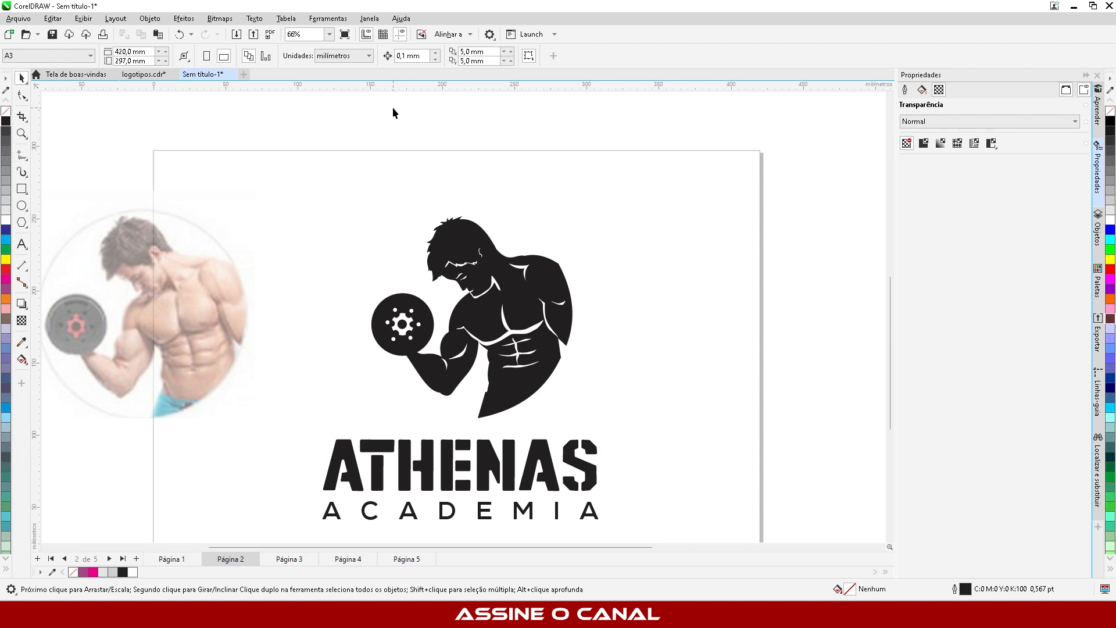
Step: Draw a circle about 146 mm in diameter around the bodybuilder silhouette
scroll(429, 140, down, 1)
scroll(389, 172, up, 2)
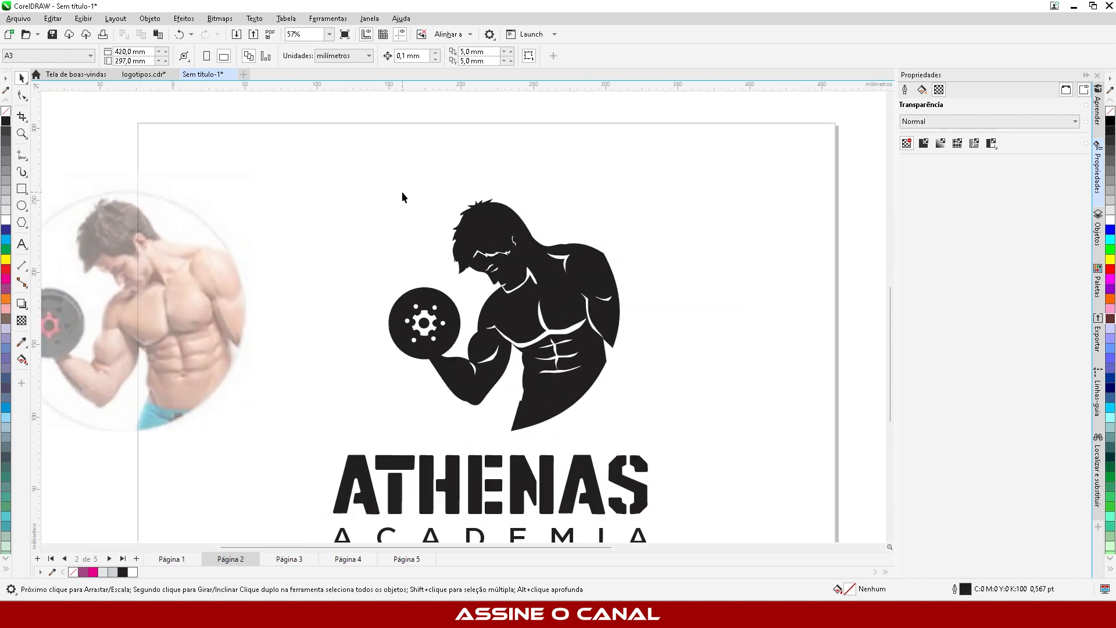
click(22, 206)
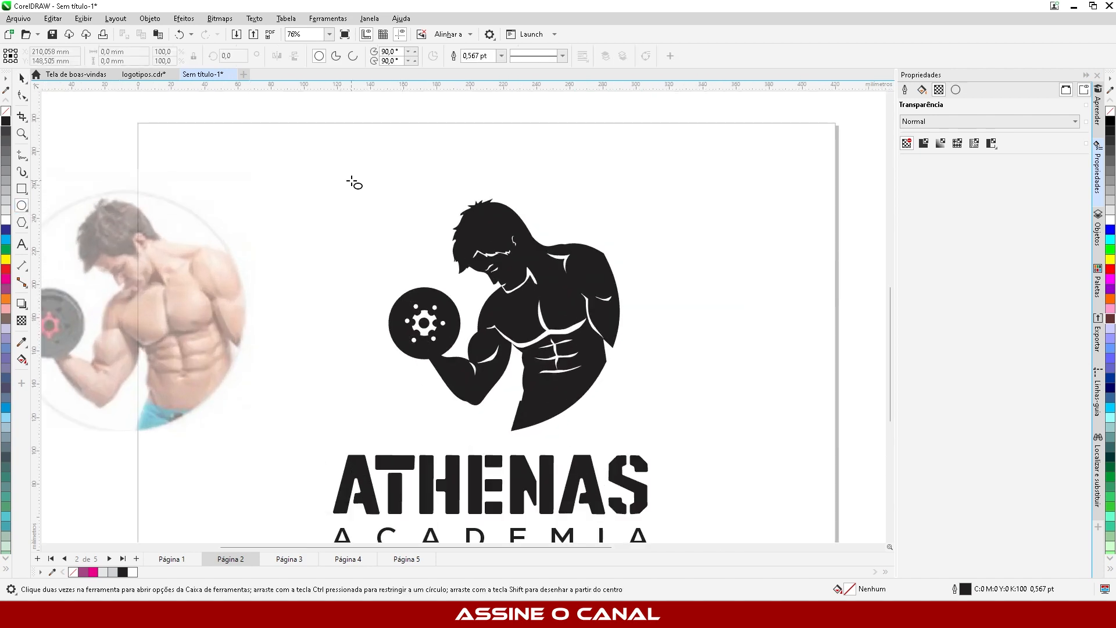
mouse_move(369, 192)
mouse_down()
mouse_move(628, 424)
mouse_move(619, 417)
mouse_up()
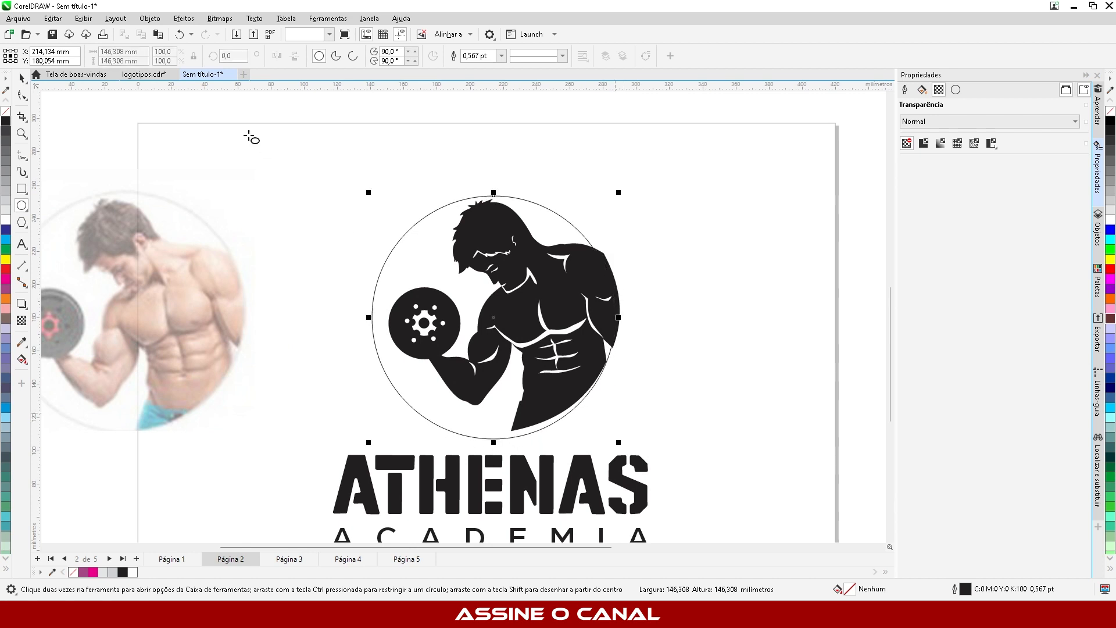
Step: Enlarge the circle to about 155 mm and position it so it encloses the whole silhouette with a margin
click(22, 79)
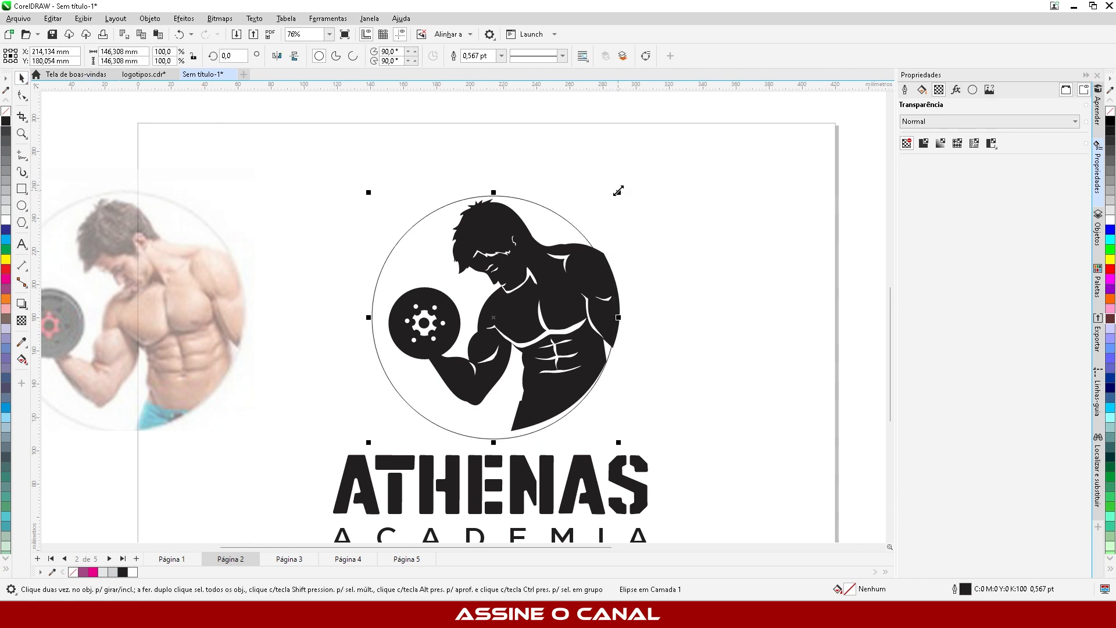
drag(619, 194, 628, 180)
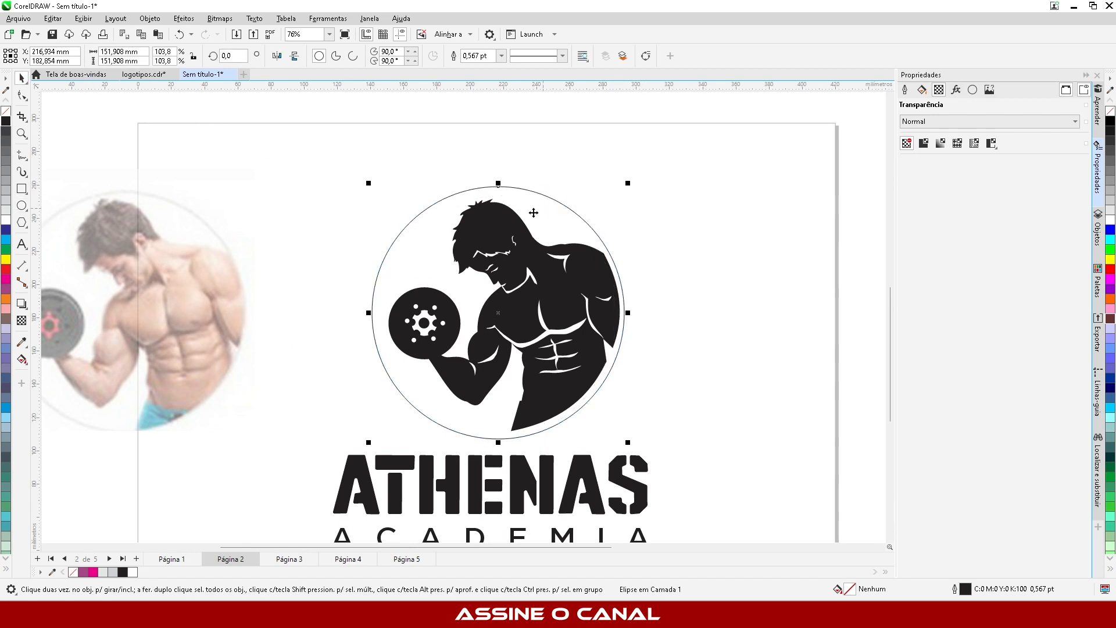
click(535, 205)
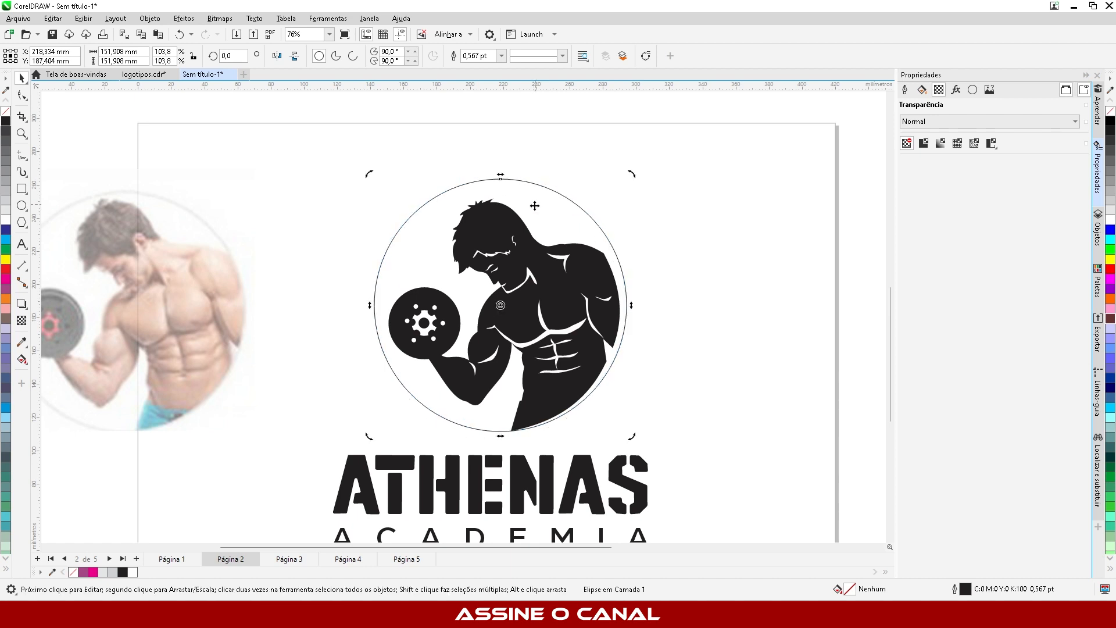
click(413, 394)
drag(372, 434, 368, 438)
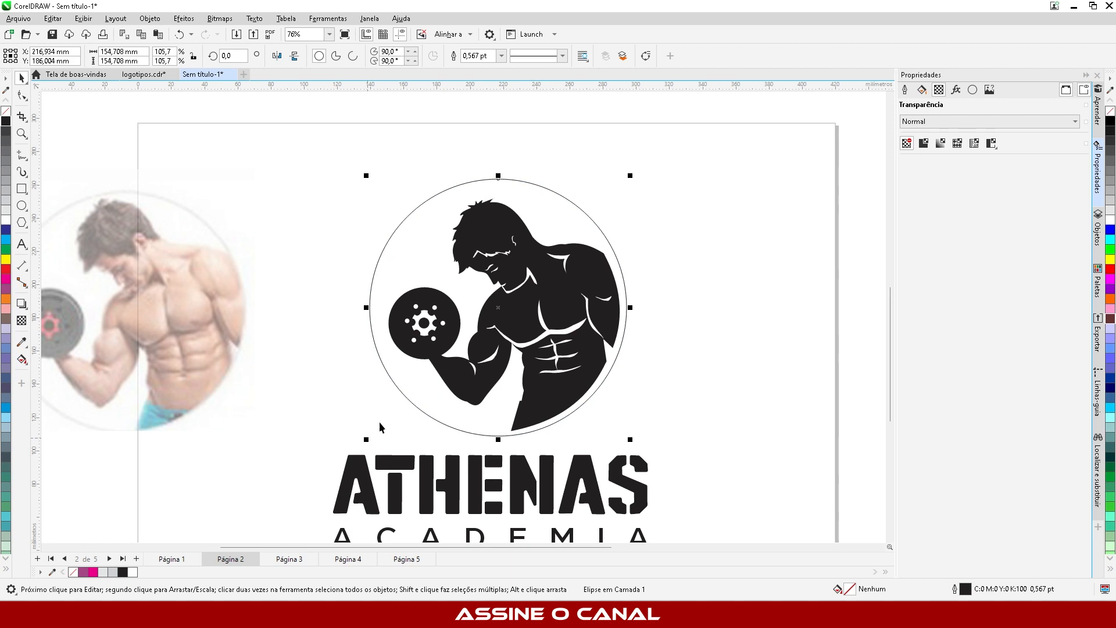
Step: Fill all the bodybuilder-and-dumbbell shapes inside the circle with white
click(747, 199)
drag(749, 172, 374, 452)
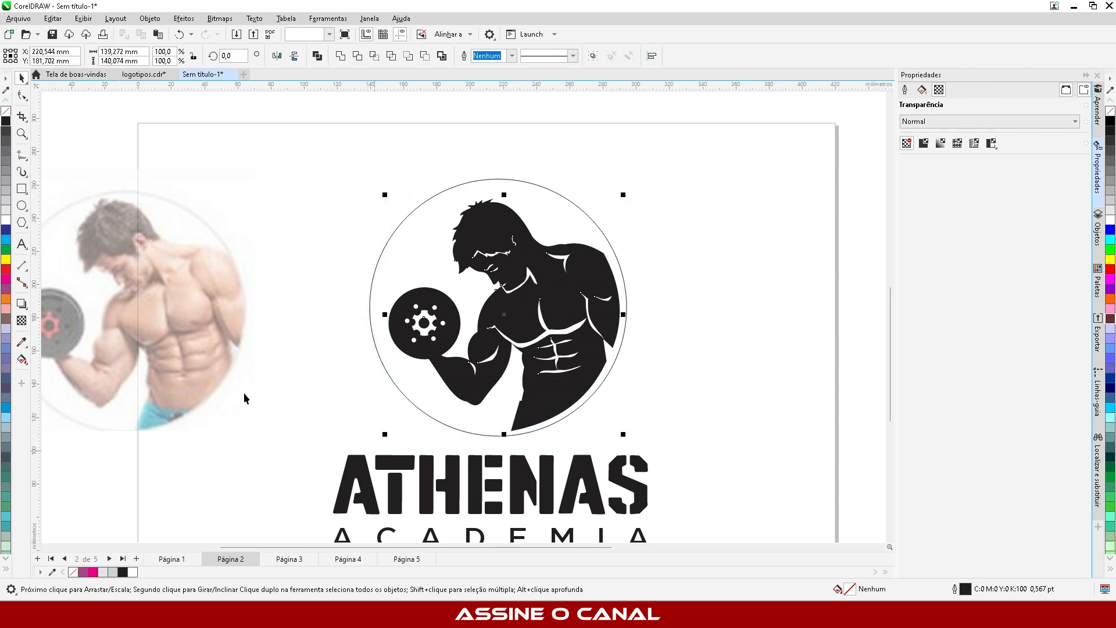
click(6, 222)
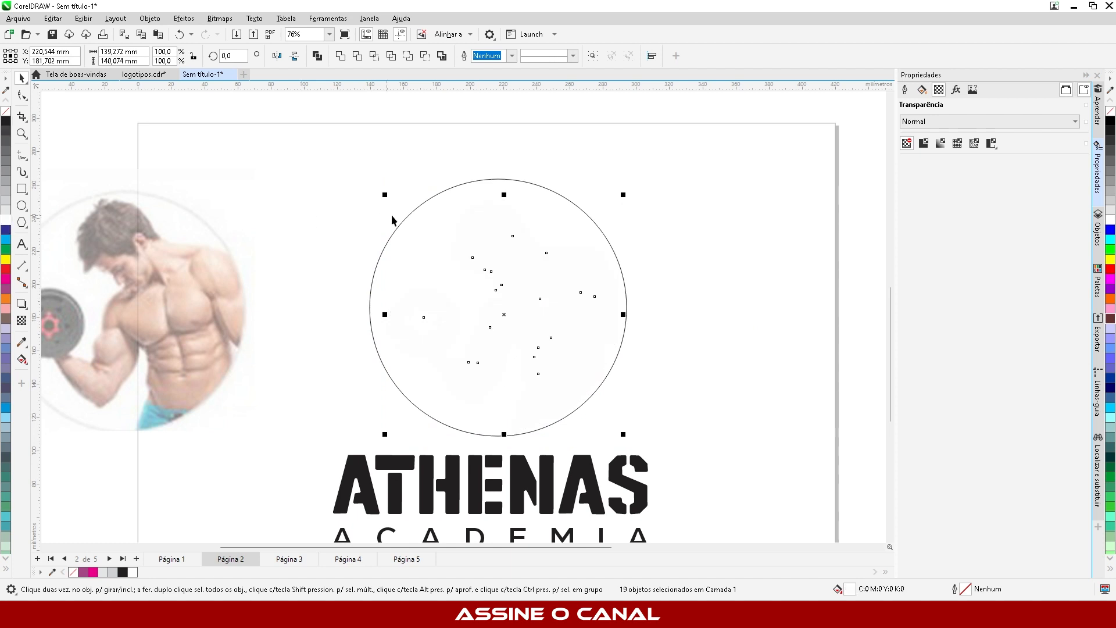
Step: Fill the enclosing circle with black and send it behind the silhouette
click(408, 223)
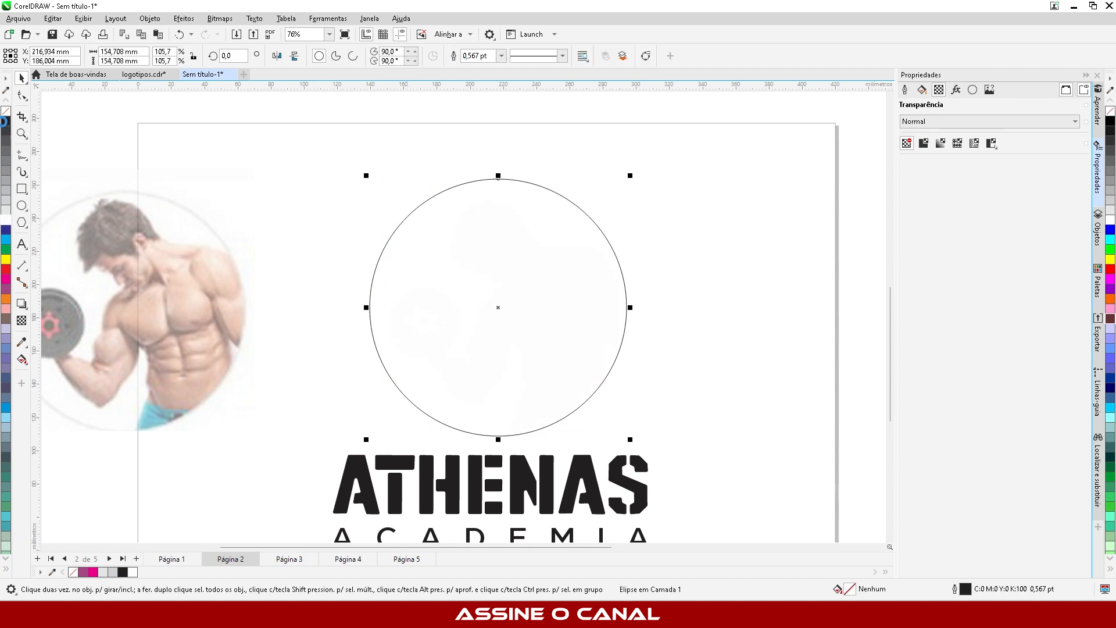
click(7, 123)
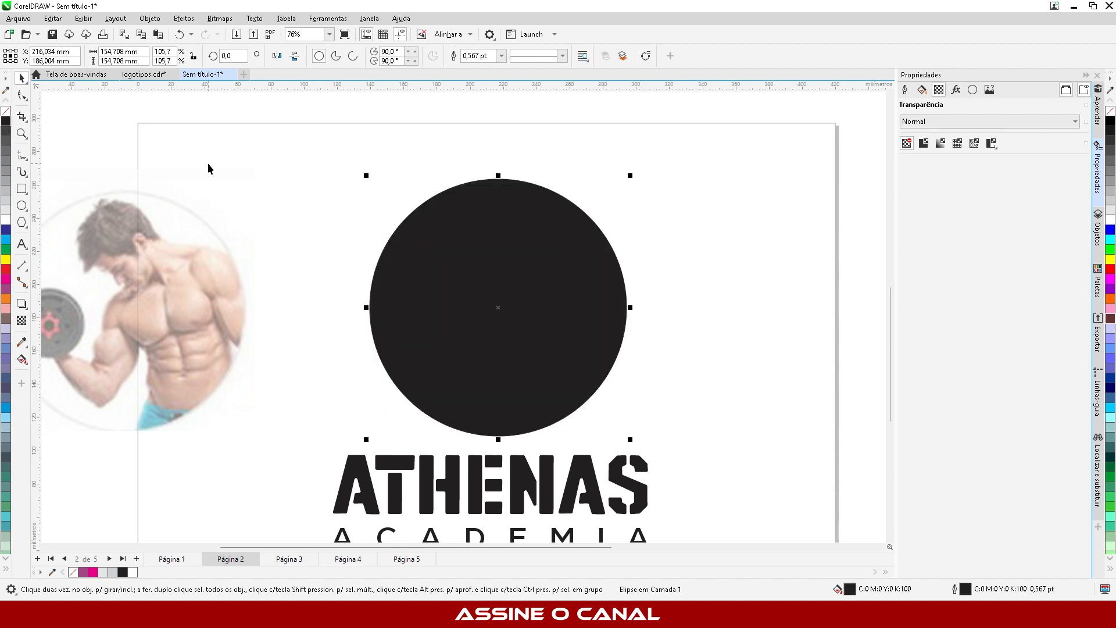
key(shift+Page_Down)
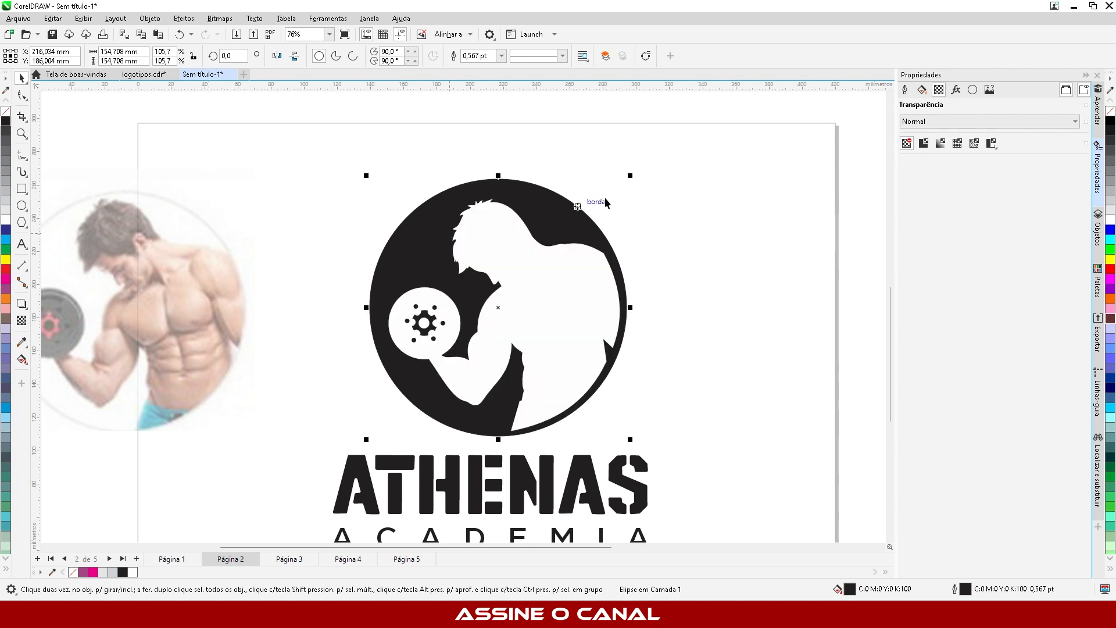
Step: Fill the inner face, muscle and crease shapes of the bodybuilder with 30% black grey
click(645, 190)
drag(734, 170, 442, 459)
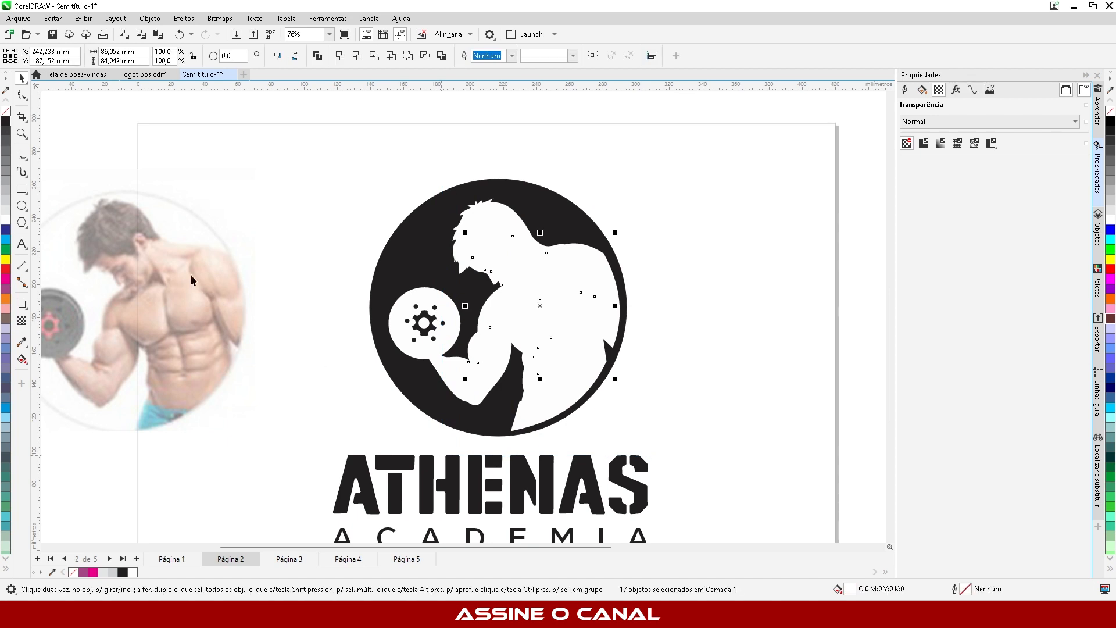
click(6, 200)
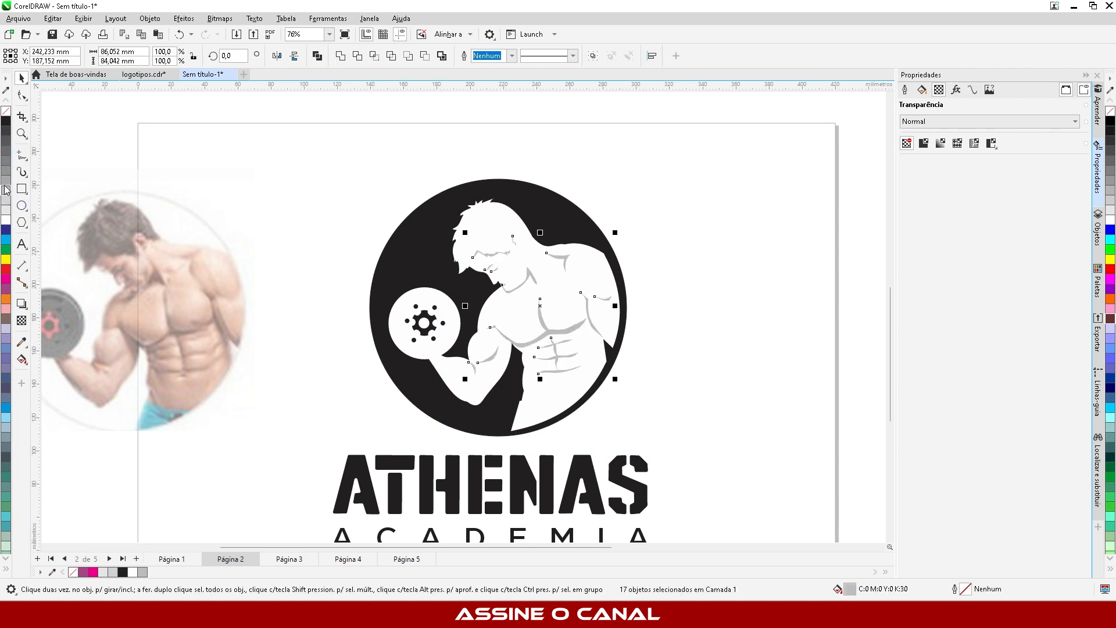
Step: Try 40% black on the bodybuilder's face and muscle crease shapes, and return them to 30% black
click(6, 187)
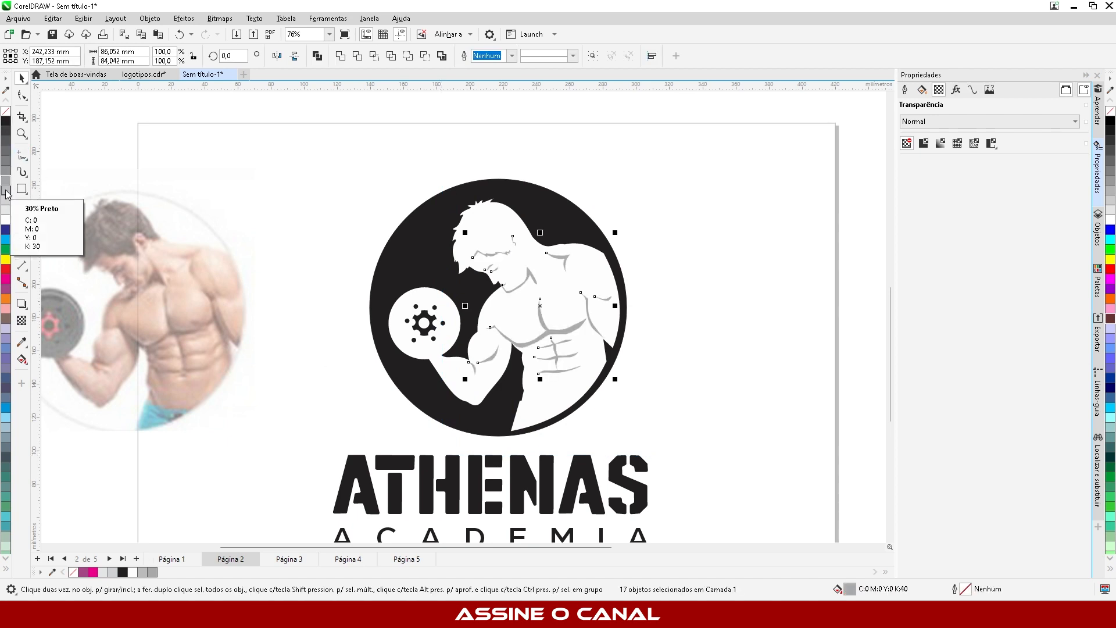
click(7, 192)
click(244, 159)
Step: Delete the semi-transparent bodybuilder reference photo beside the logo
scroll(500, 191, down, 2)
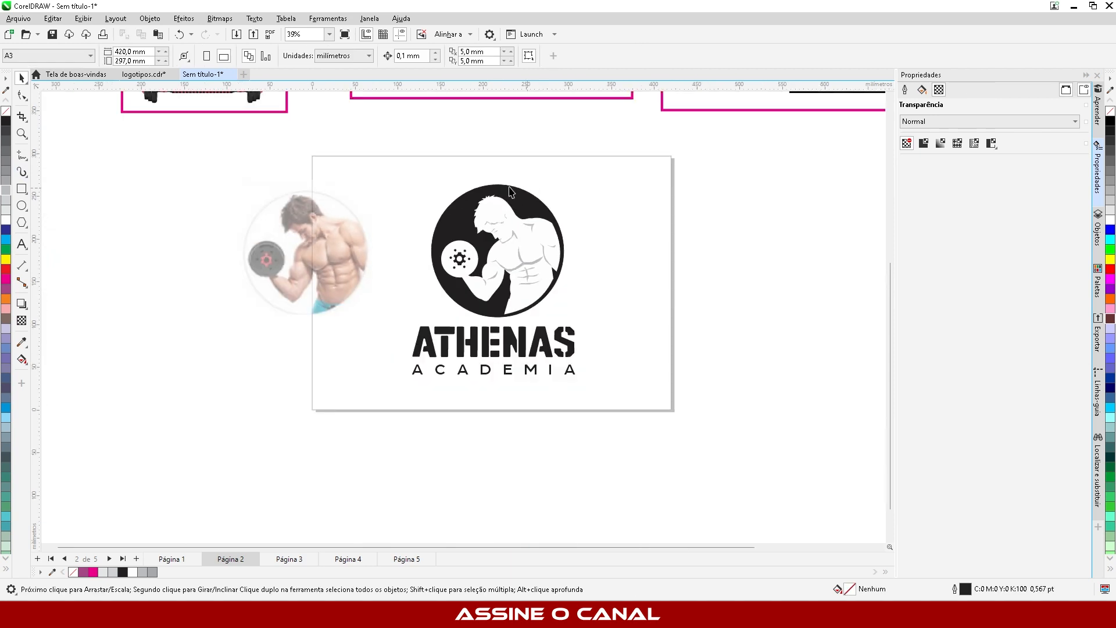
scroll(359, 182, up, 1)
drag(277, 321, 396, 378)
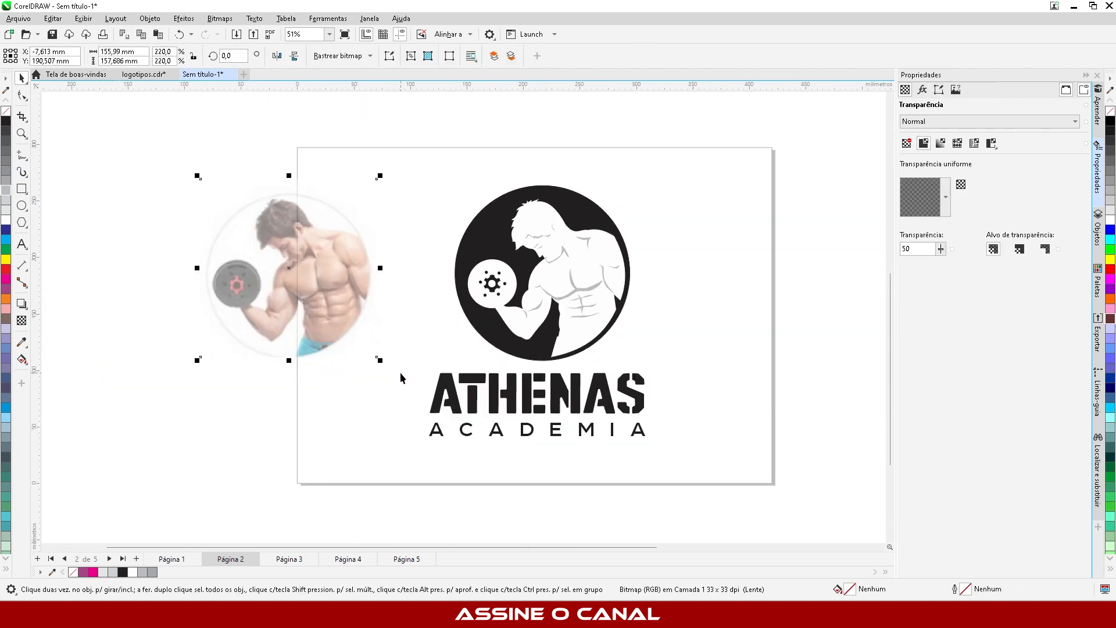
key(Delete)
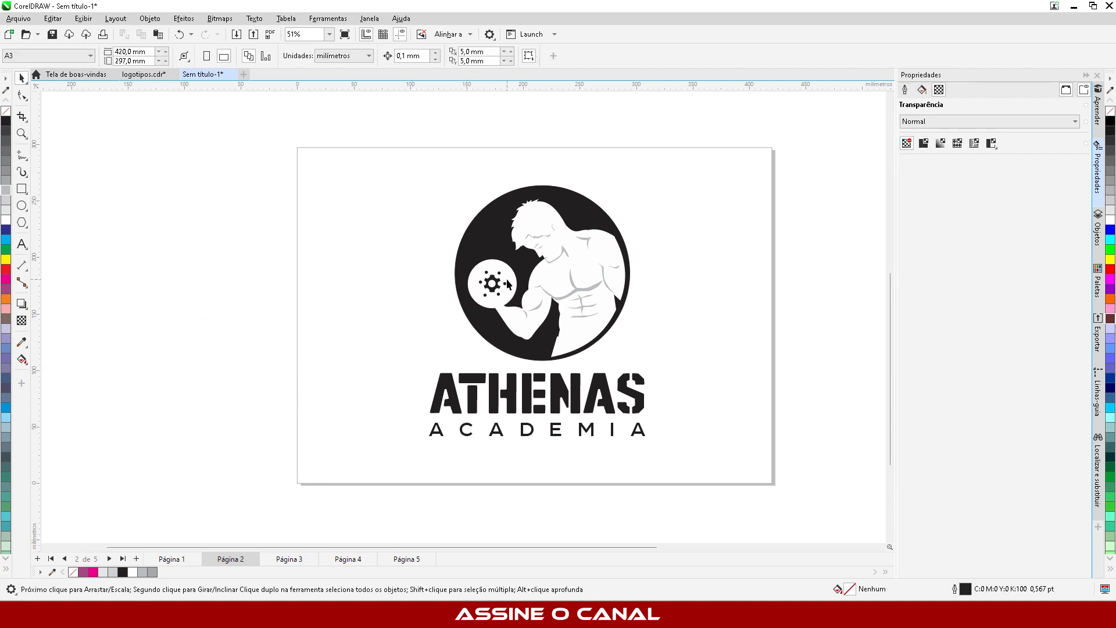
Step: Break the white silhouette curve apart so the dumbbell's gear and dot cut-outs become separate shapes
click(507, 284)
scroll(572, 236, up, 1)
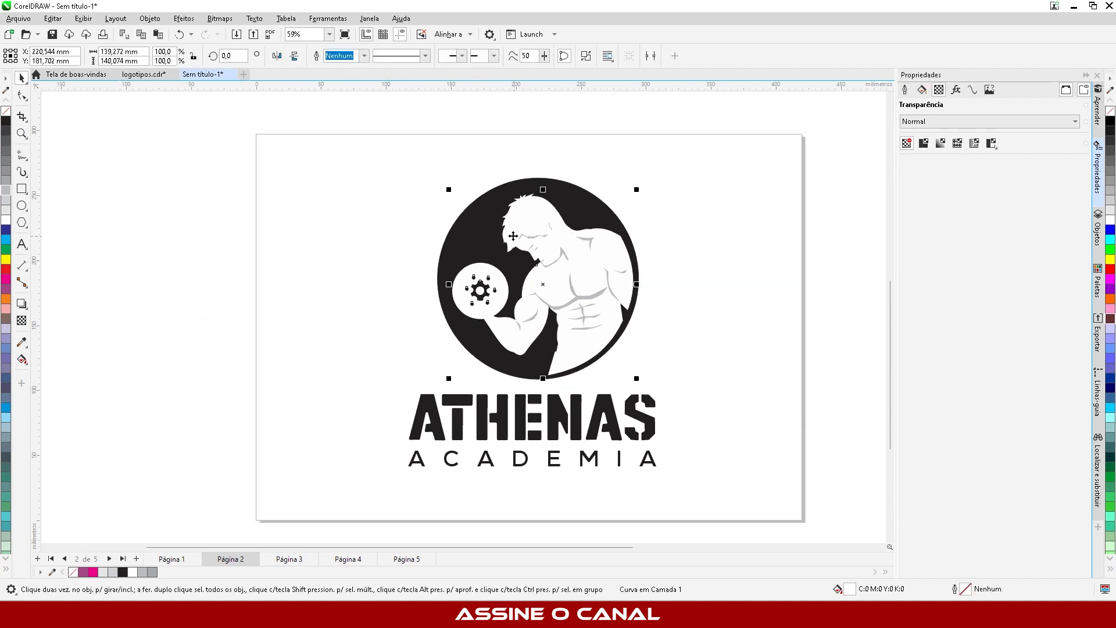
scroll(508, 286, up, 4)
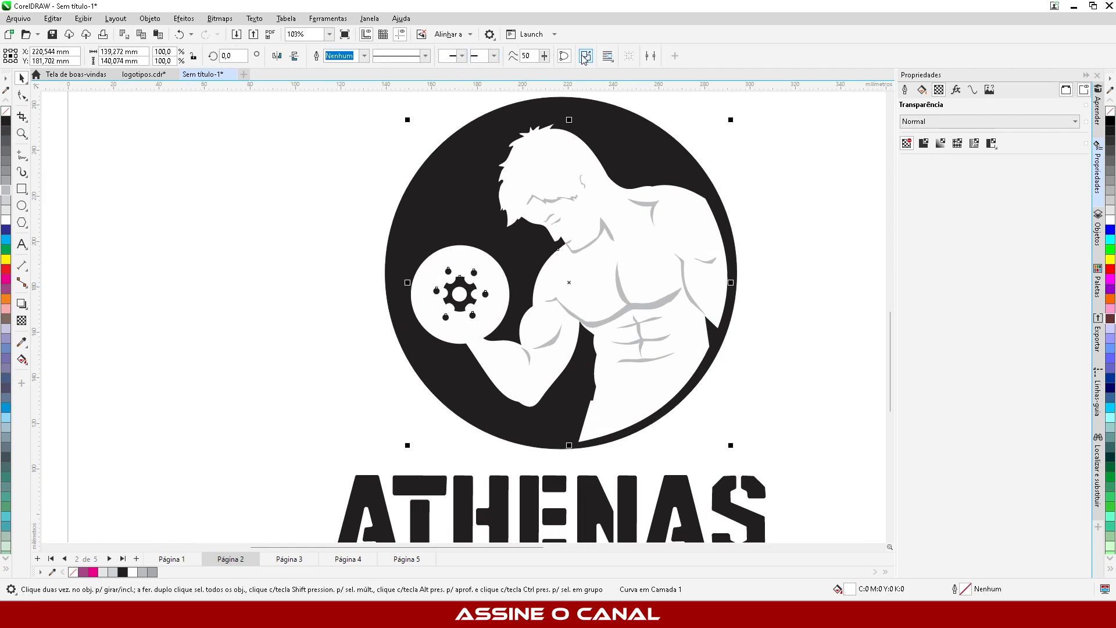
click(584, 57)
Step: Fill the gear, its centre circle and the six dots on the dumbbell plate with 40% black
click(248, 240)
drag(258, 249, 519, 356)
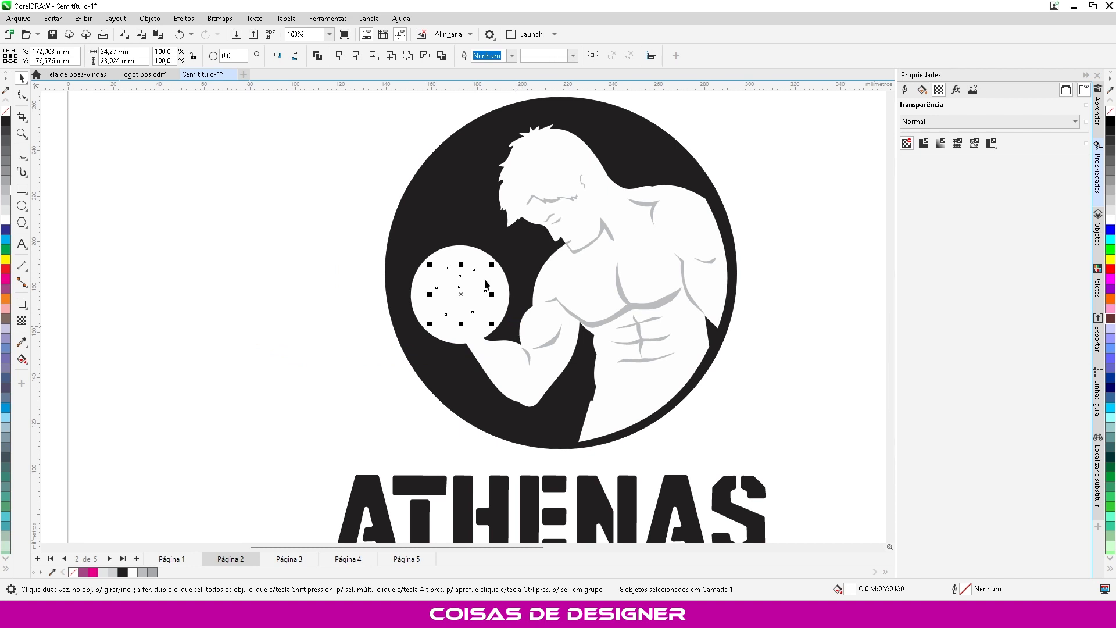
click(7, 181)
click(174, 243)
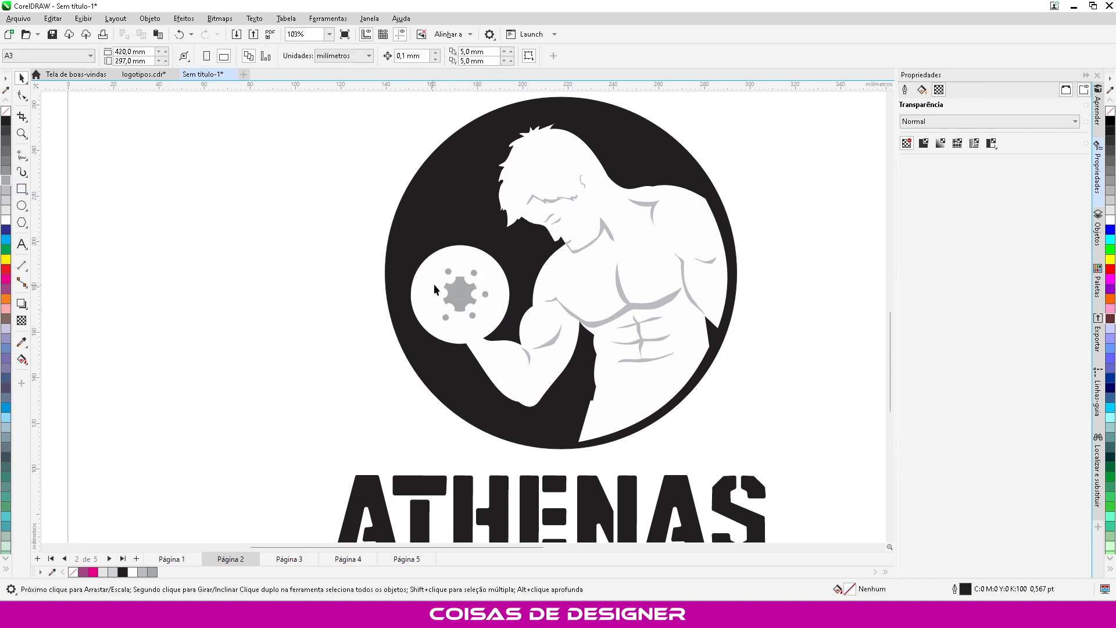
Step: Fill the small circle at the centre of the dumbbell's gear with white
click(460, 300)
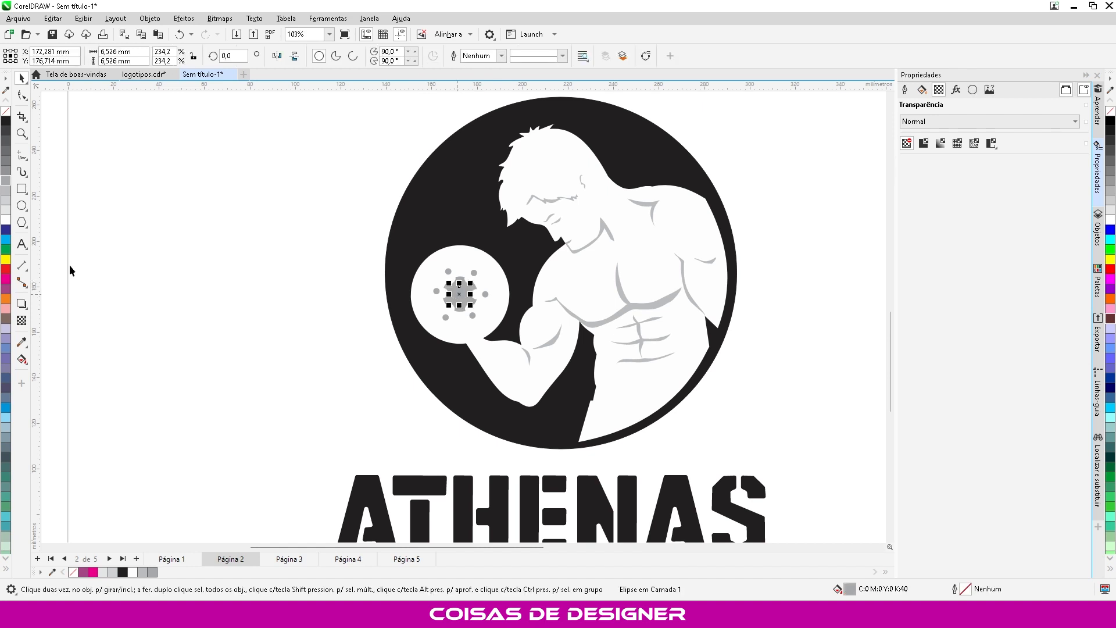
click(7, 223)
click(155, 242)
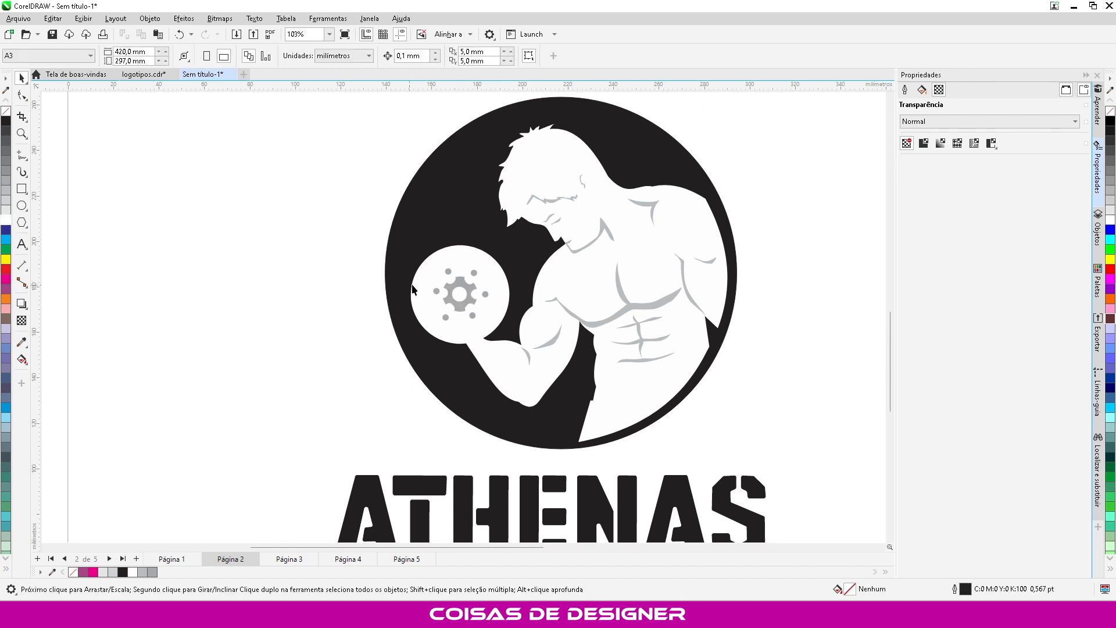
Step: Fill the dumbbell's gear shape with red (C0 M100 Y100 K0)
click(461, 313)
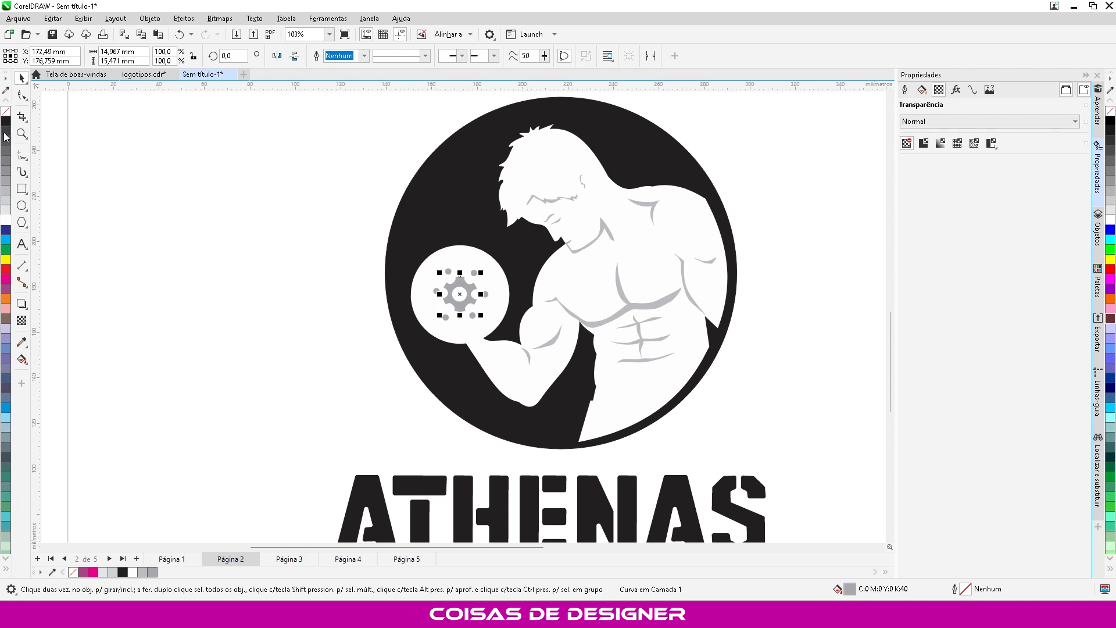
click(7, 269)
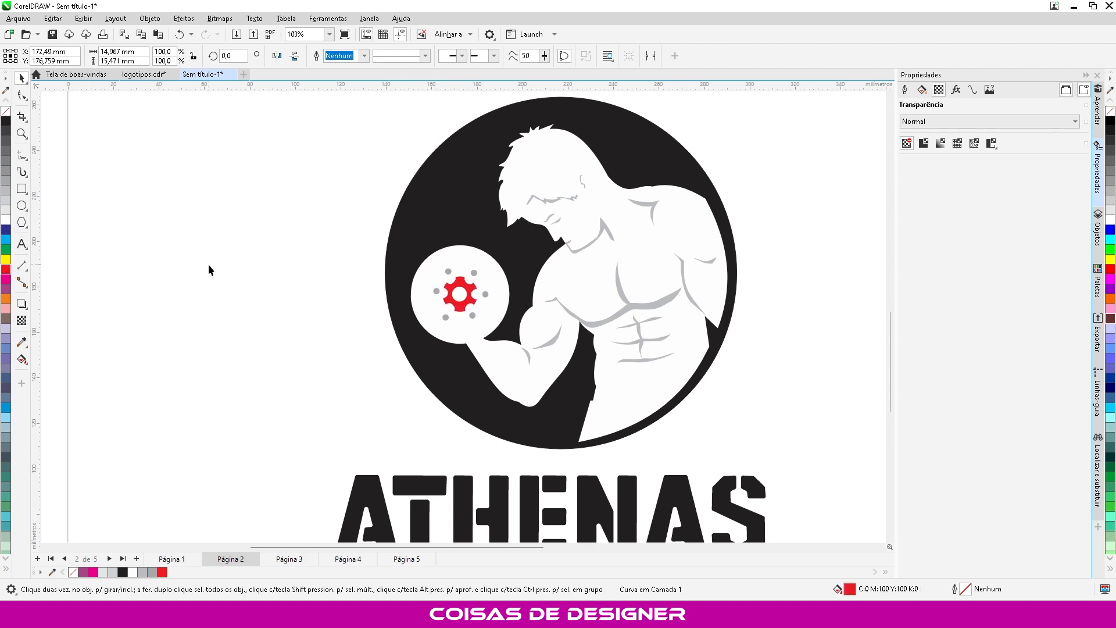
click(207, 269)
Step: Shrink the whole circular emblem about its centre to slightly under 115.9 mm and move it closer to the ATHENAS lettering
scroll(299, 279, down, 5)
scroll(350, 238, up, 2)
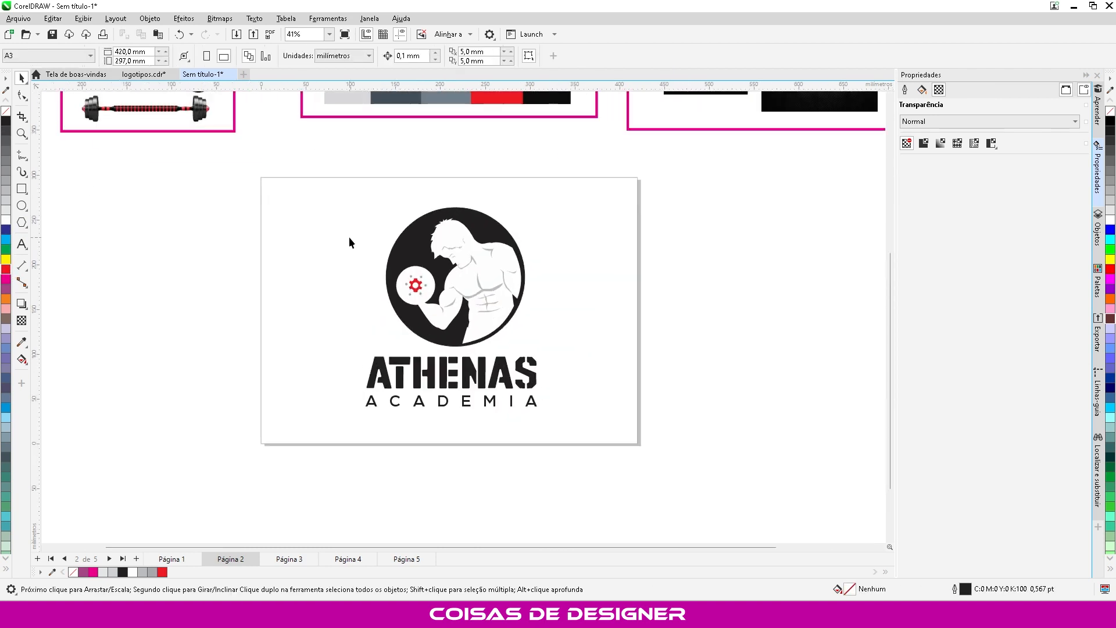
scroll(349, 236, up, 1)
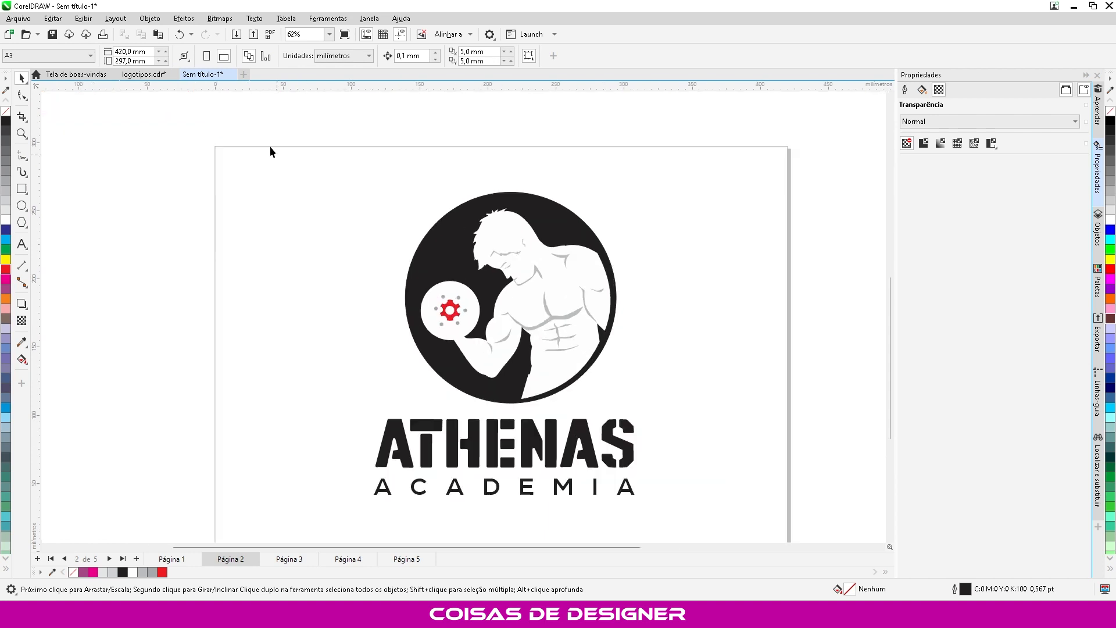
drag(270, 143, 615, 396)
drag(680, 416, 679, 416)
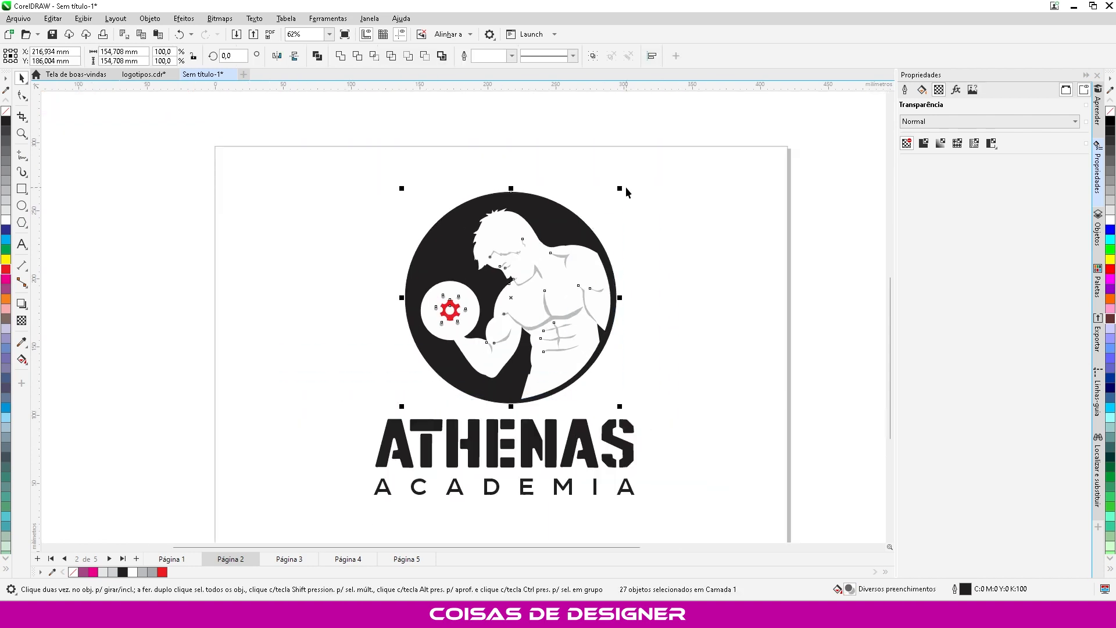
drag(621, 189, 607, 215)
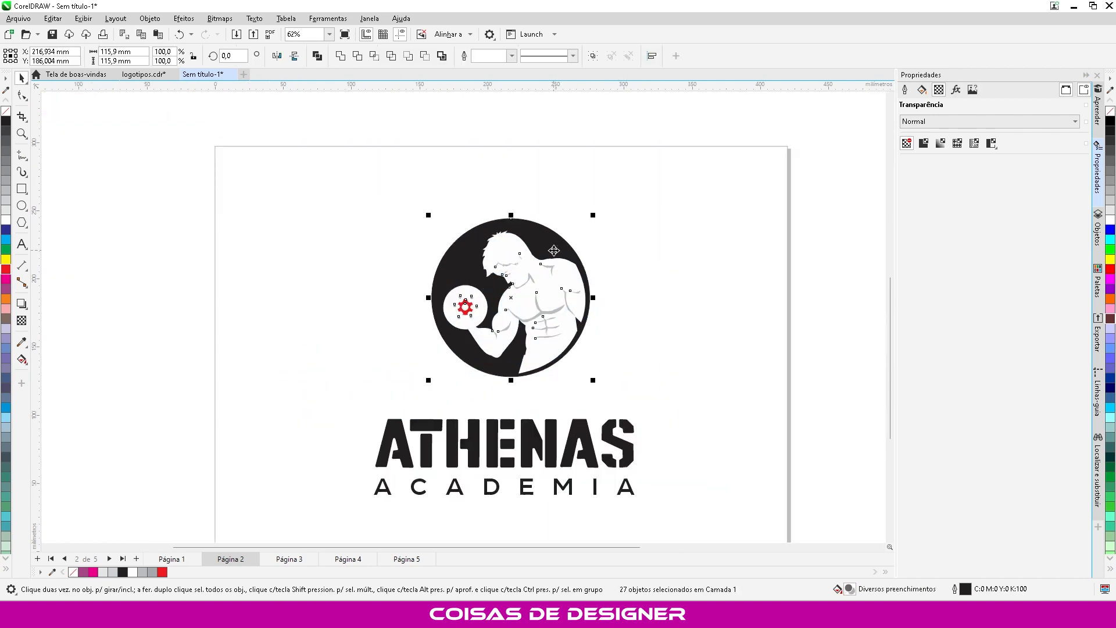
drag(555, 249, 554, 258)
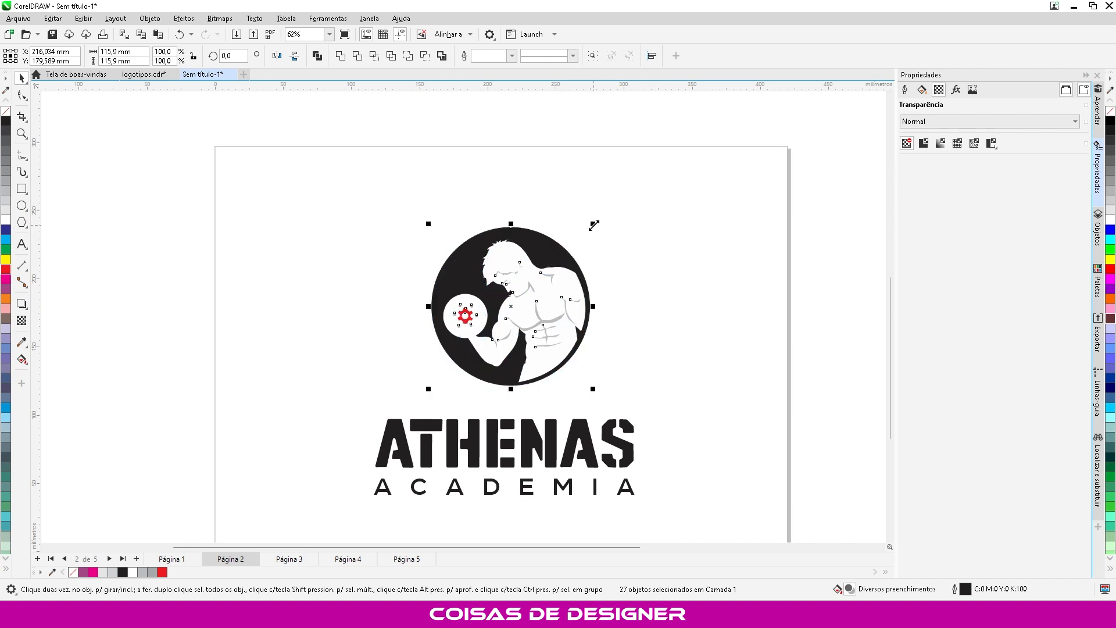
drag(593, 225, 590, 229)
click(296, 202)
Step: Group the bodybuilder's crease shapes with the dumbbell's six dots and fill the group with a darker grey
scroll(296, 202, down, 3)
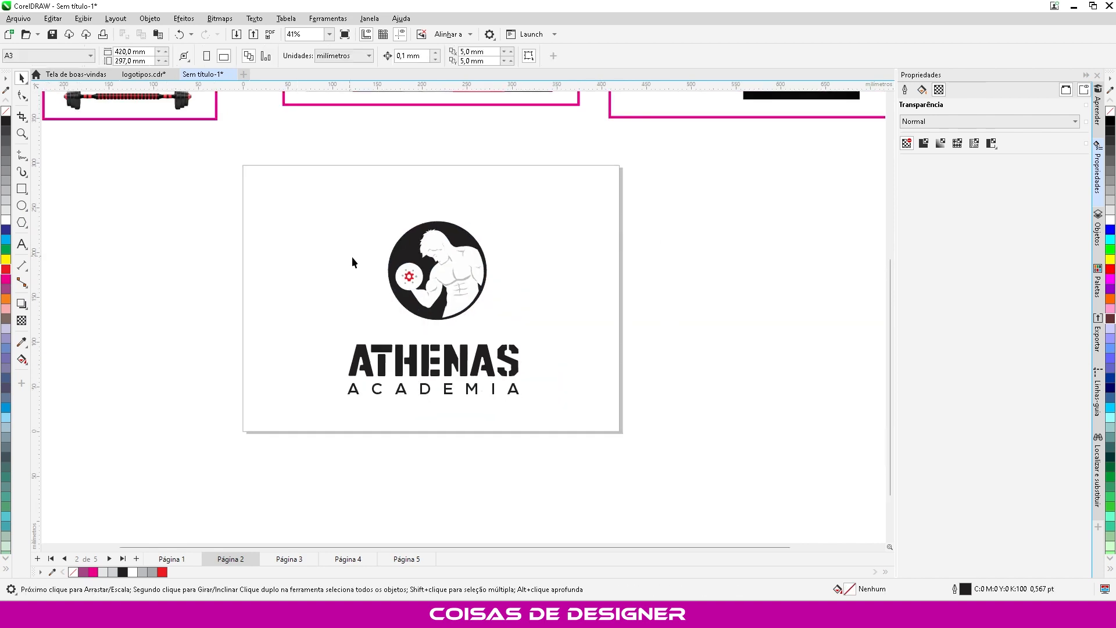
scroll(352, 262, up, 3)
drag(640, 187, 418, 357)
drag(323, 217, 421, 329)
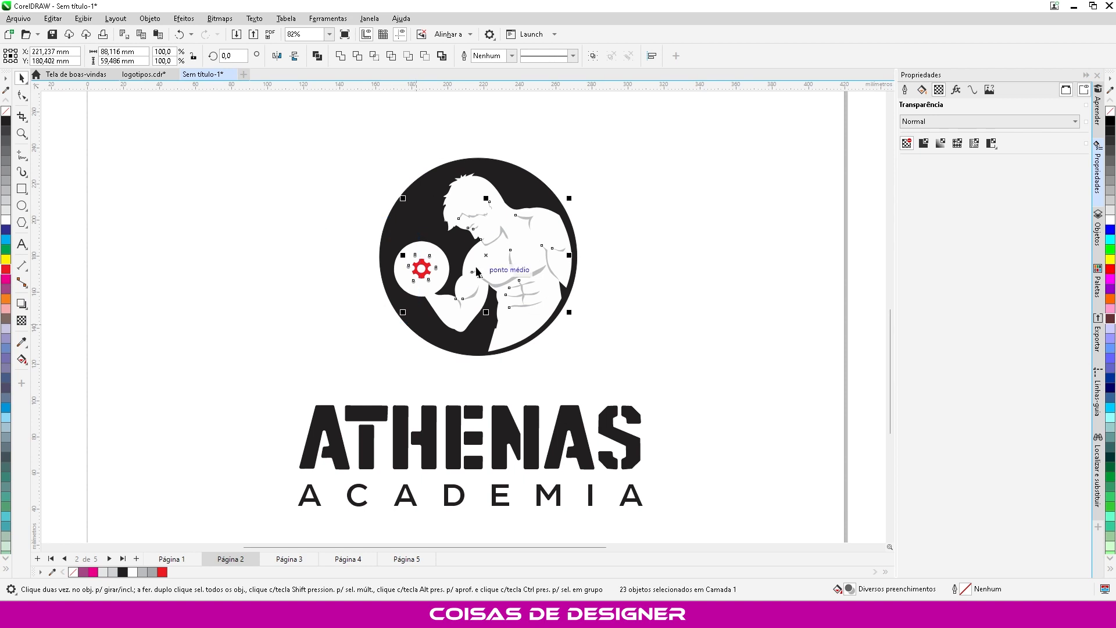
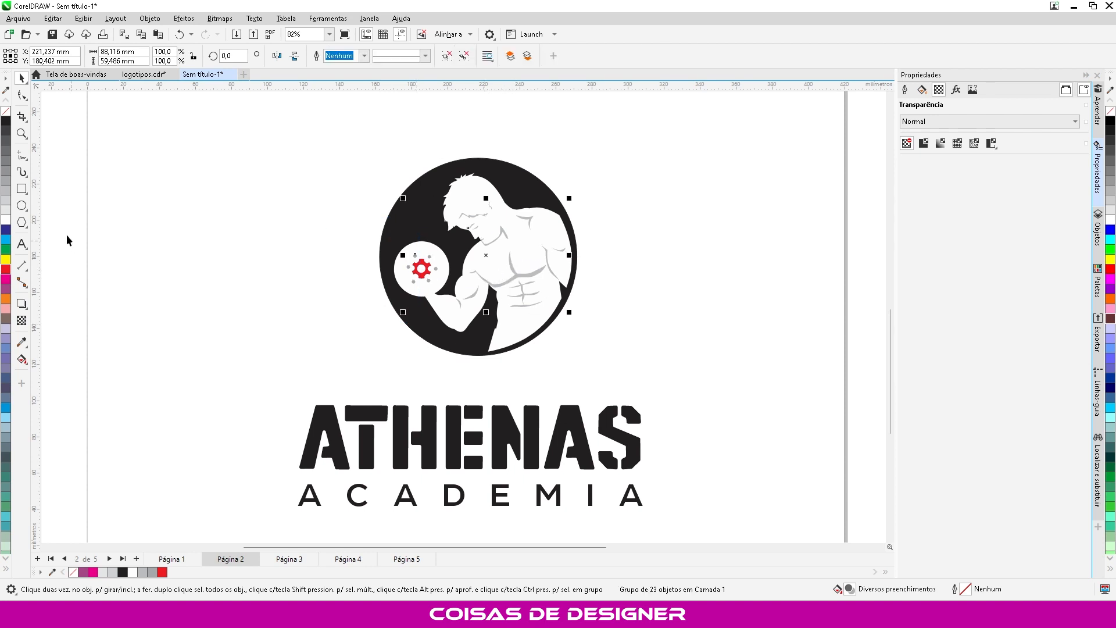
click(6, 173)
click(220, 200)
Step: Bring the CORES colour swatch strip down to just below the logo page
scroll(442, 244, down, 4)
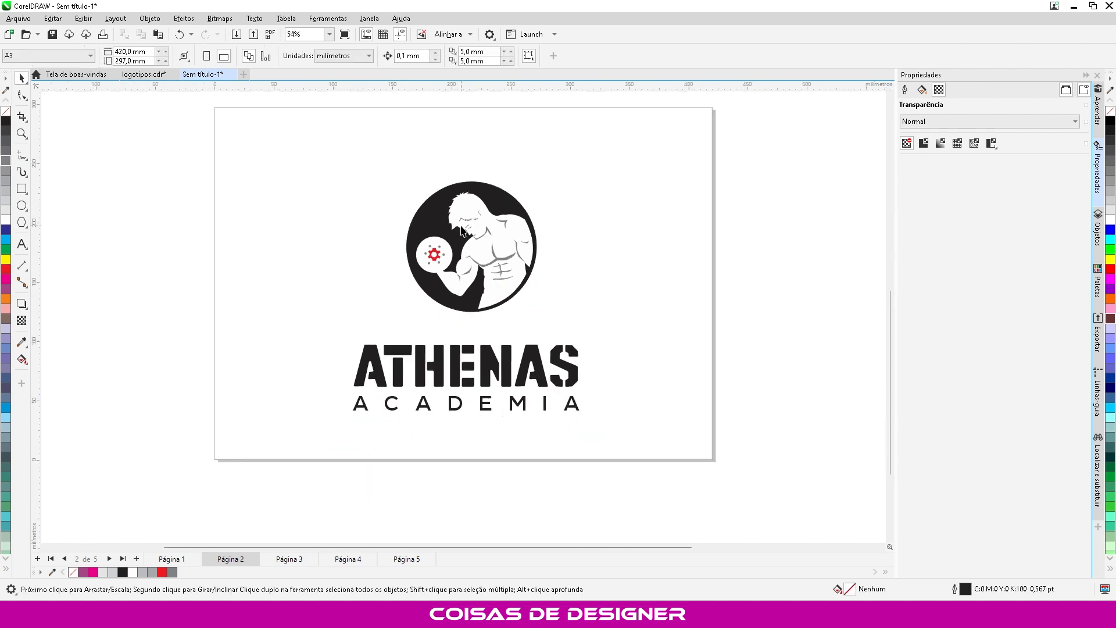
scroll(431, 385, down, 3)
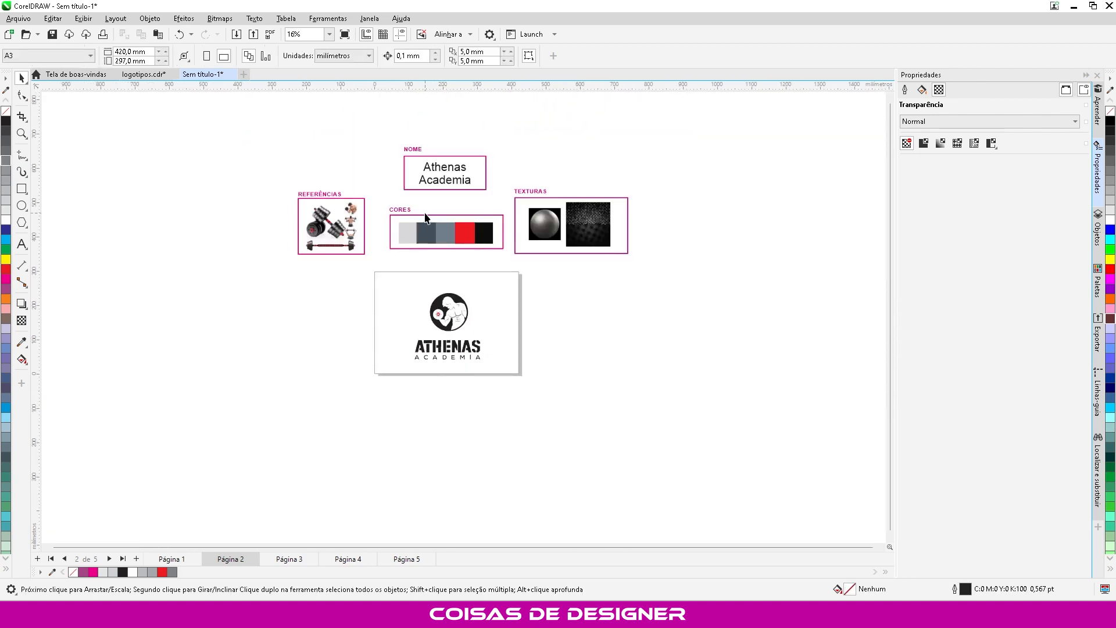
click(425, 227)
click(425, 227)
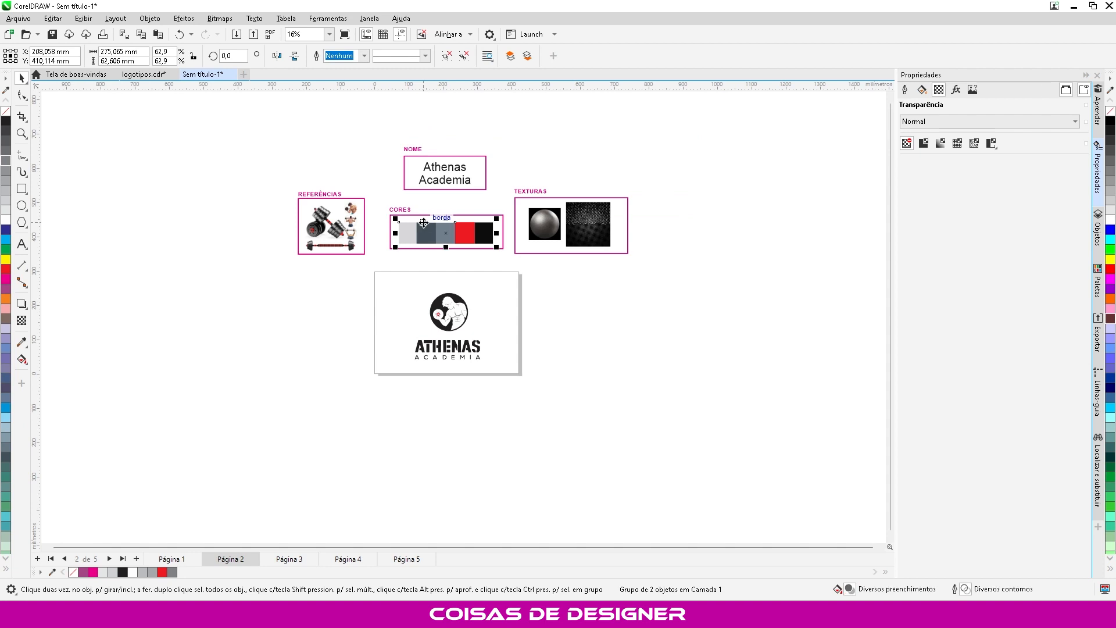
drag(424, 227, 447, 394)
scroll(442, 381, up, 5)
scroll(458, 305, down, 1)
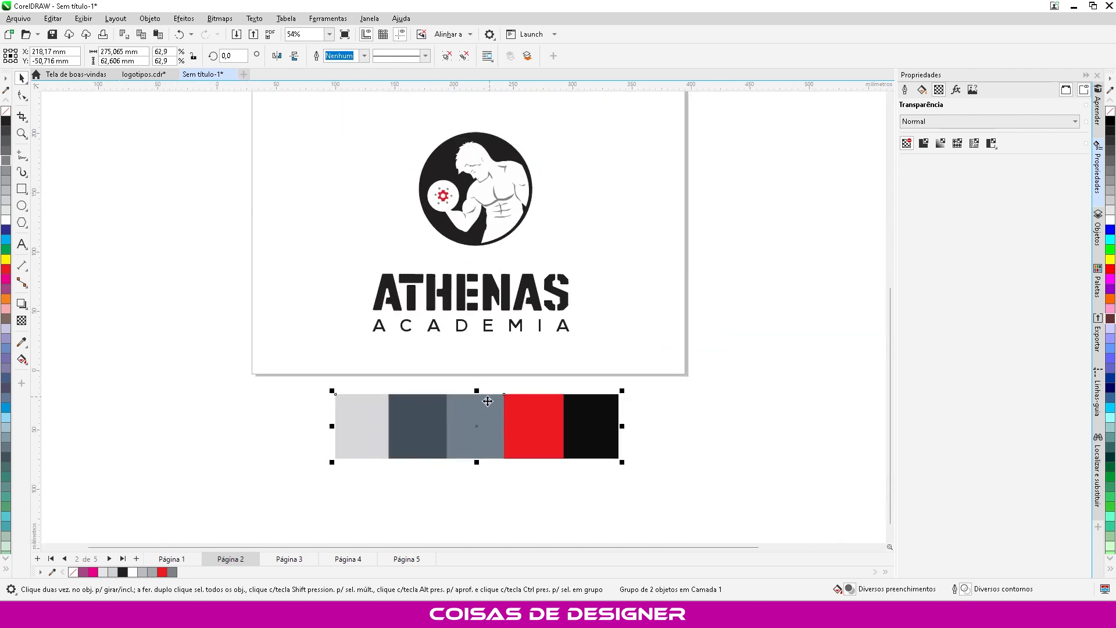
click(51, 209)
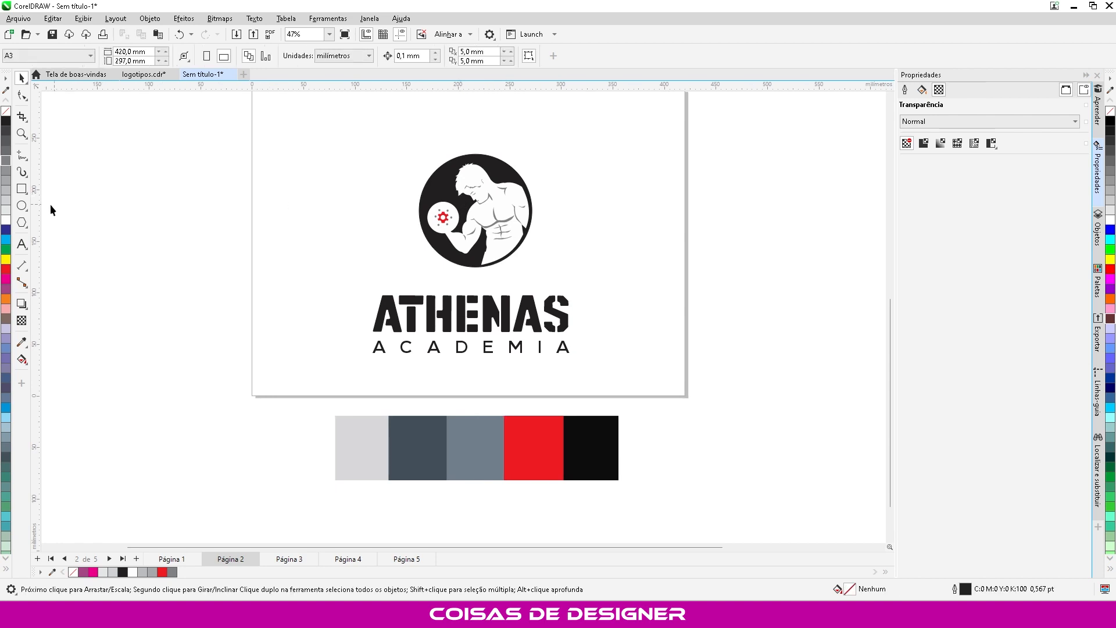
Step: Add a page-sized 420 × 297 mm background rectangle and fill it with the slate grey #707F8C sampled from the swatches
double_click(22, 188)
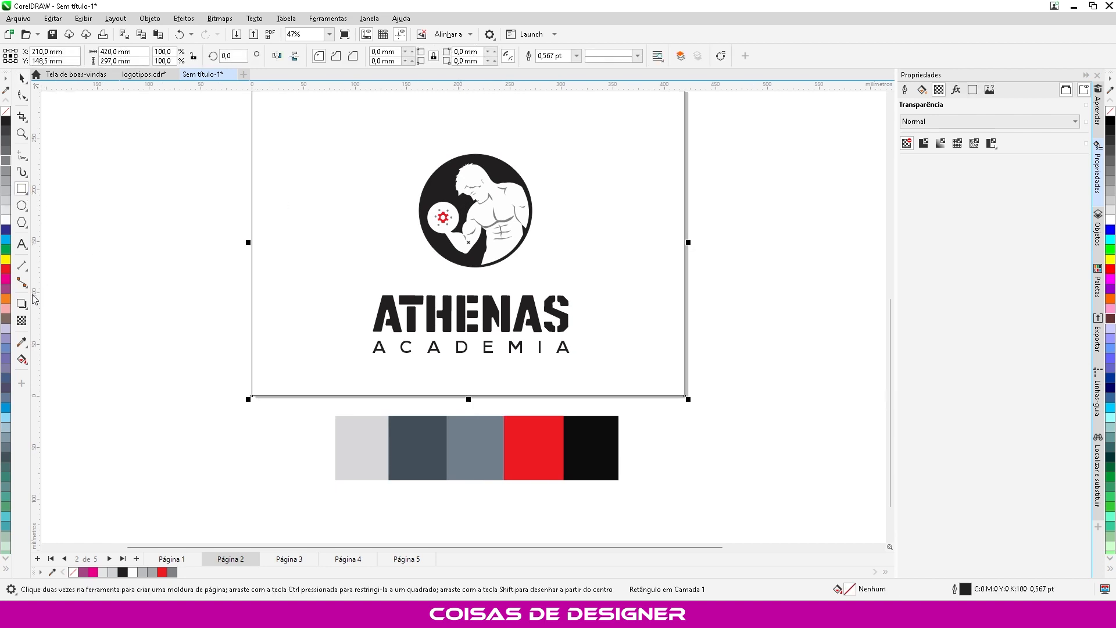
click(23, 343)
click(464, 448)
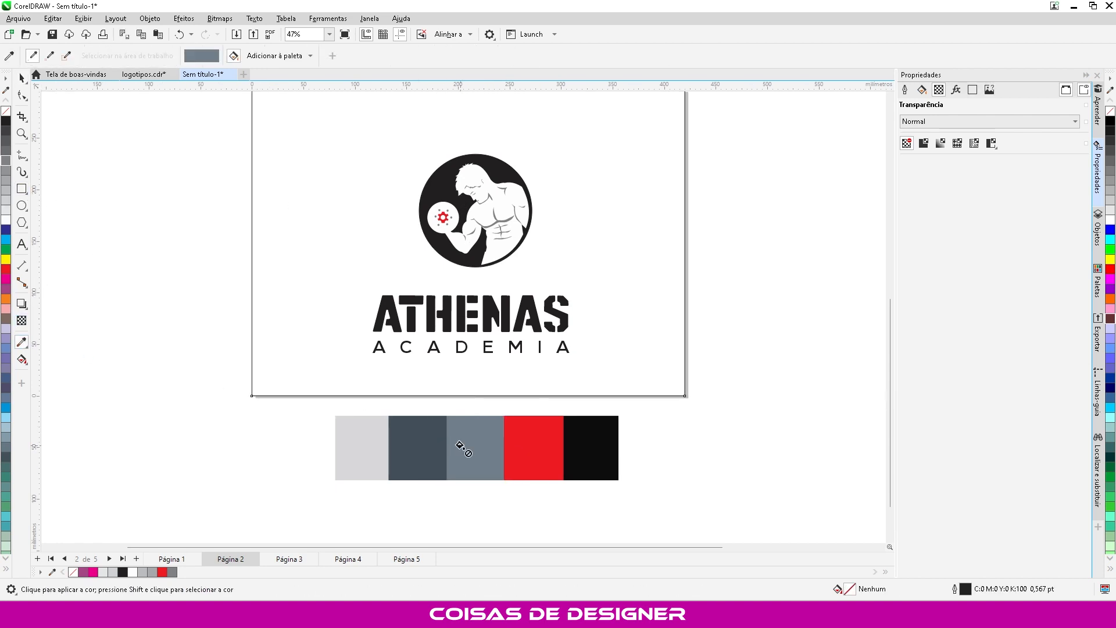
click(297, 295)
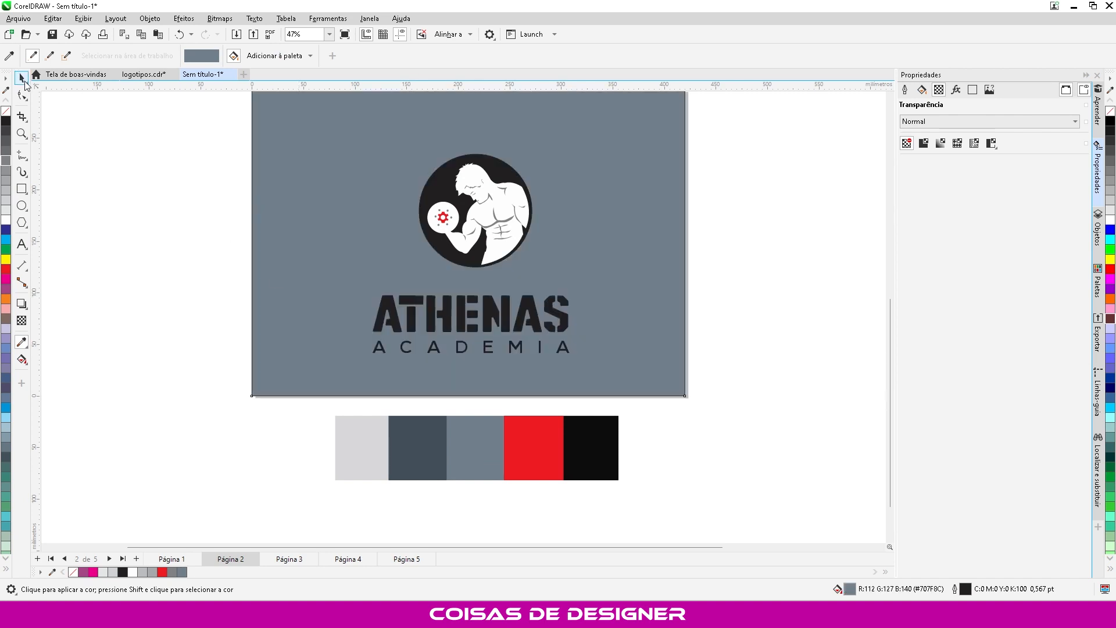
Step: Fill both the ATHENAS and ACADEMIA texts with white
click(25, 82)
drag(178, 269, 281, 311)
drag(703, 406, 703, 407)
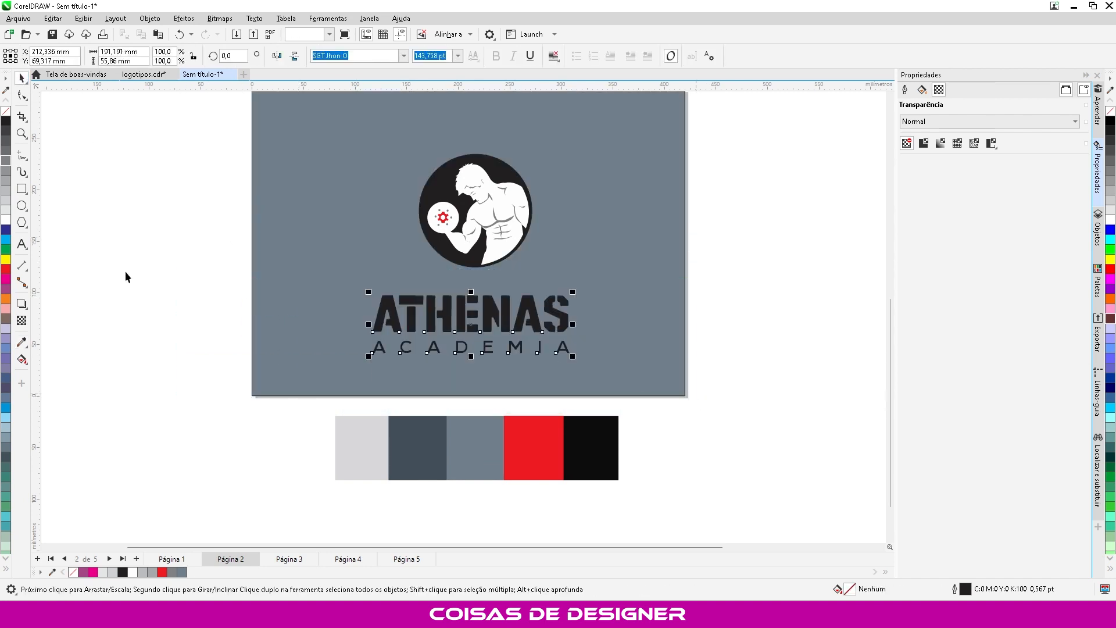
click(5, 222)
click(174, 254)
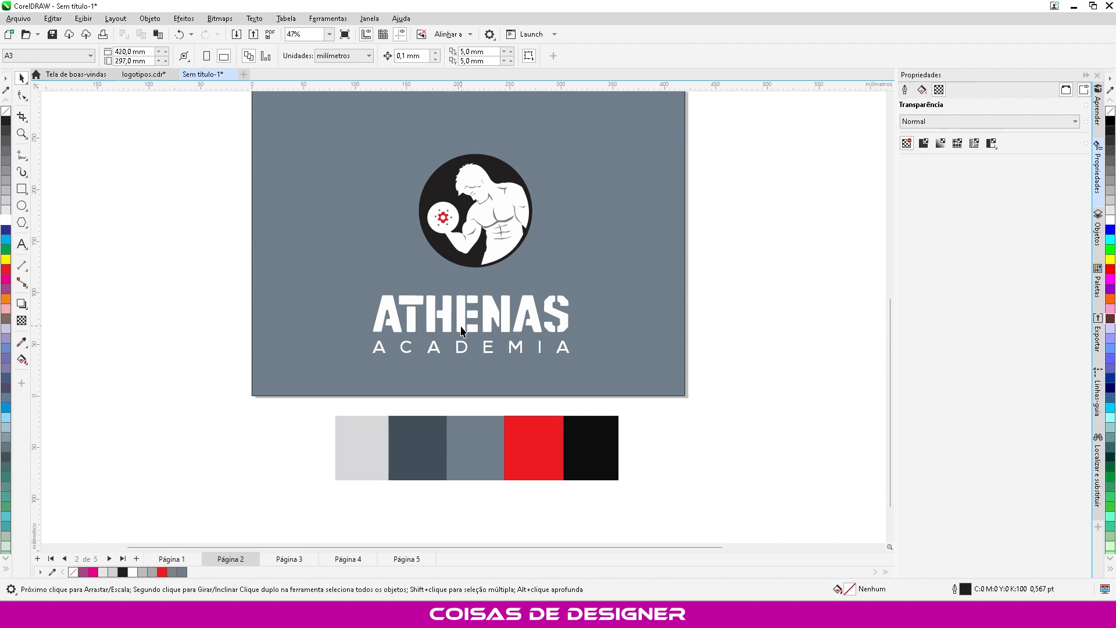
Step: Recolour the ACADEMIA text with the light grey #D7D7D9 sampled from the swatches
click(459, 349)
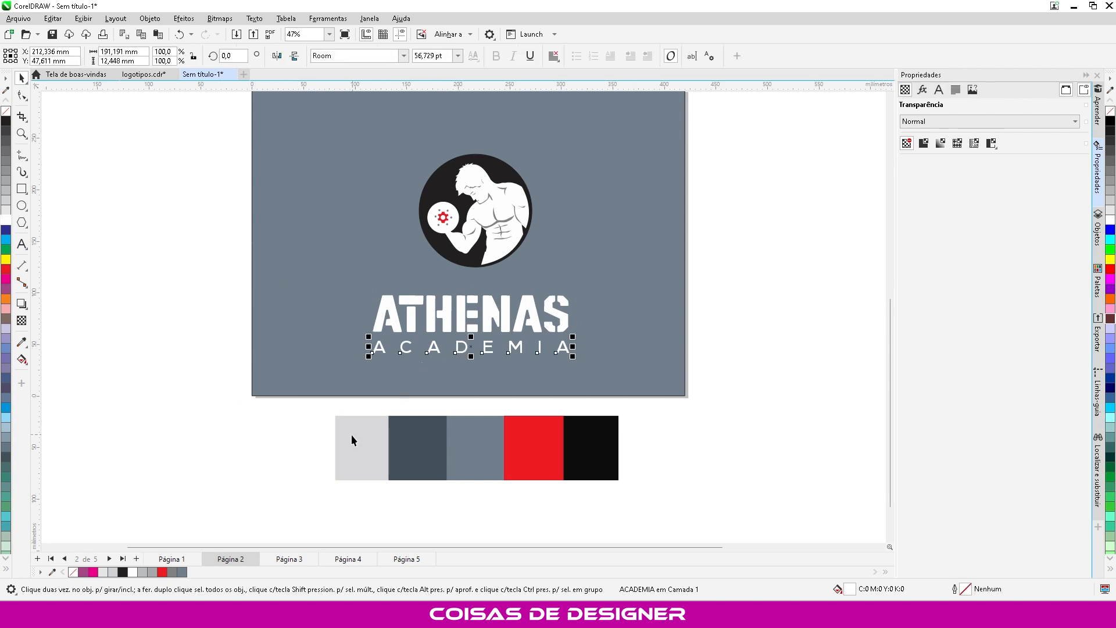
click(21, 342)
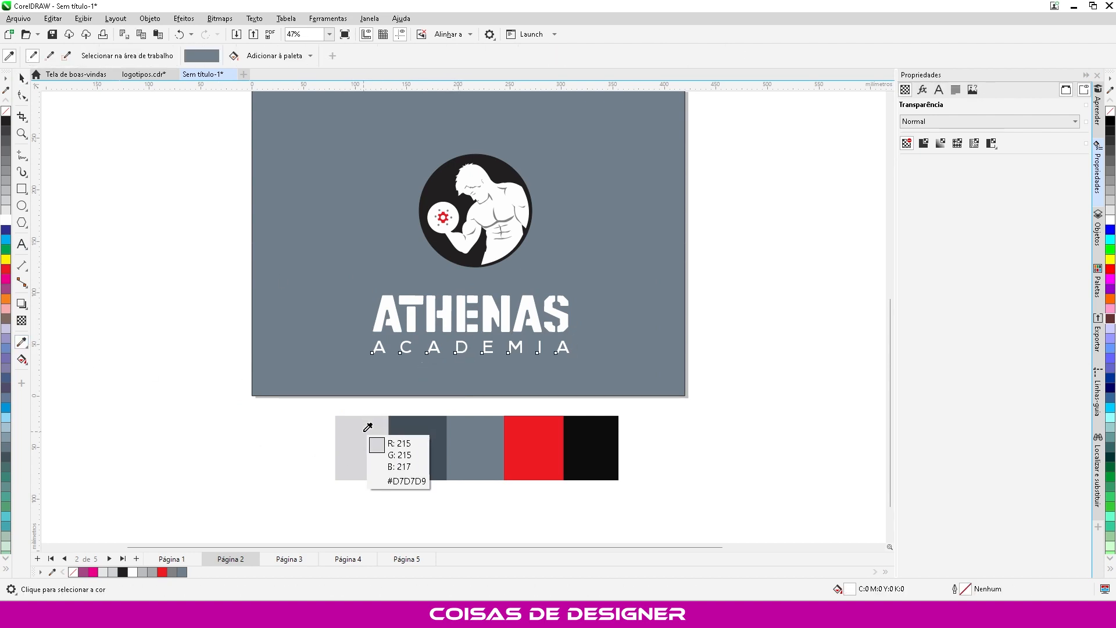
click(369, 427)
scroll(435, 359, up, 3)
scroll(435, 359, up, 1)
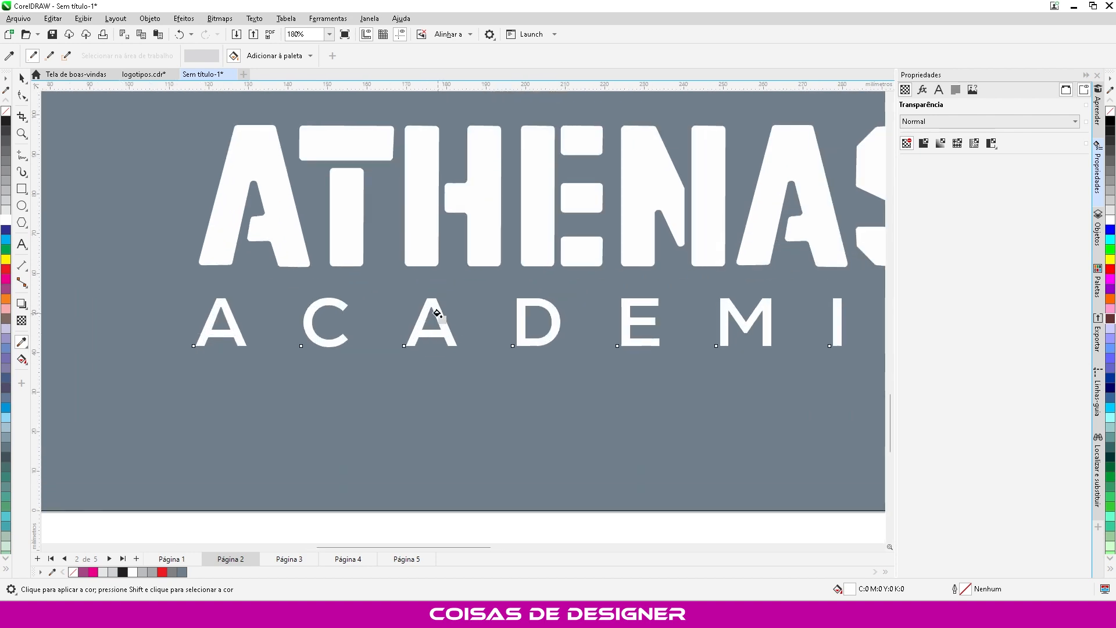
click(433, 318)
scroll(418, 371, down, 4)
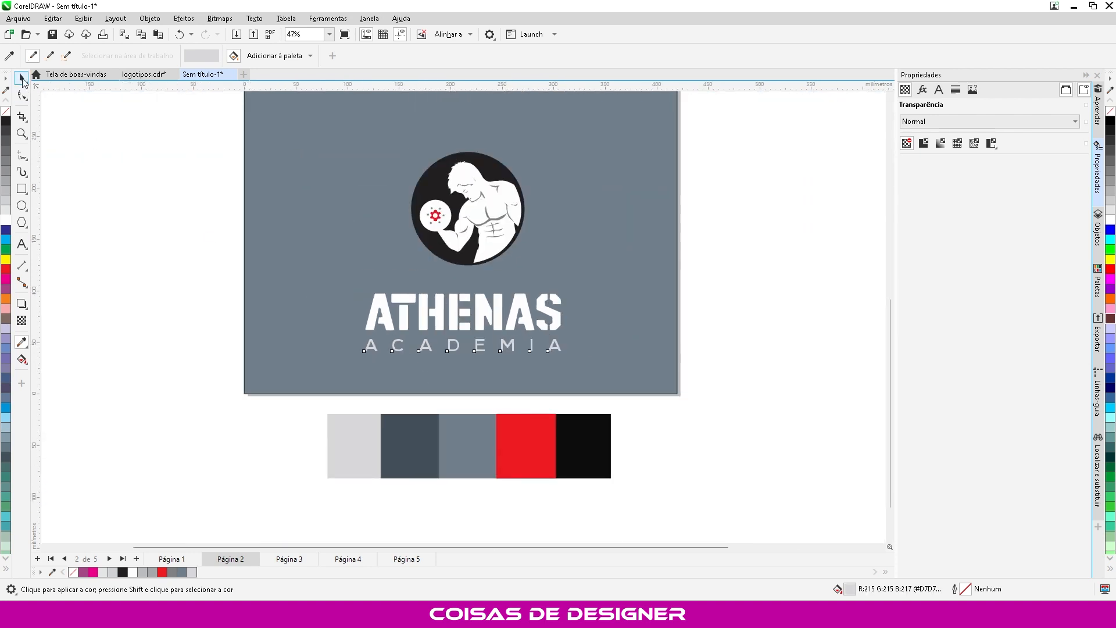
click(22, 78)
click(100, 189)
scroll(450, 232, up, 1)
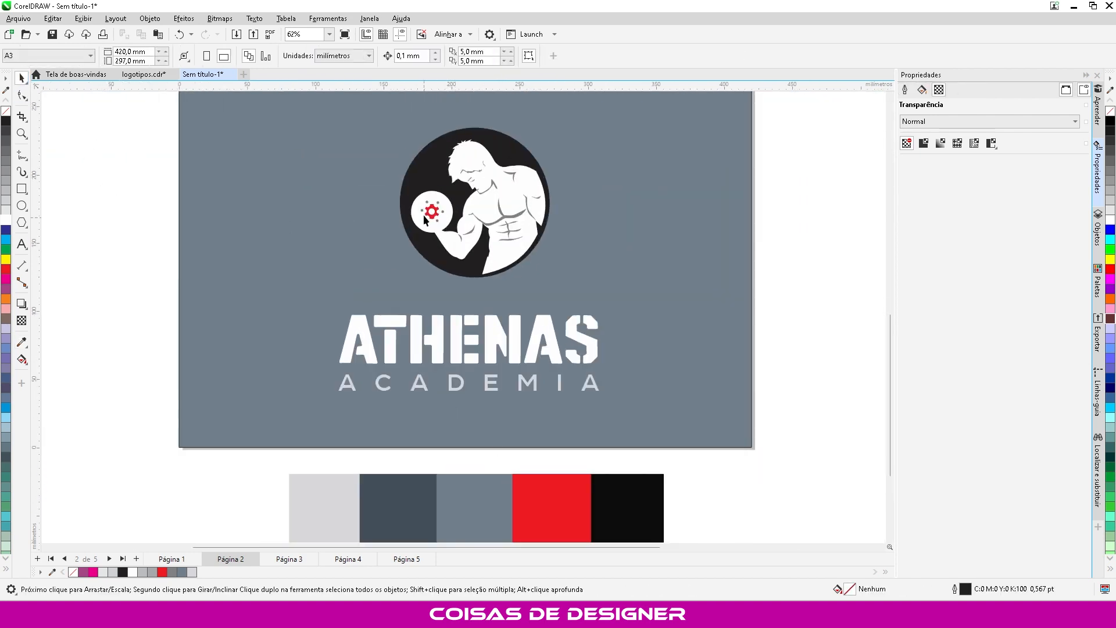
Step: Move the ATHENAS and ACADEMIA texts together up closer to the emblem
scroll(523, 356, down, 1)
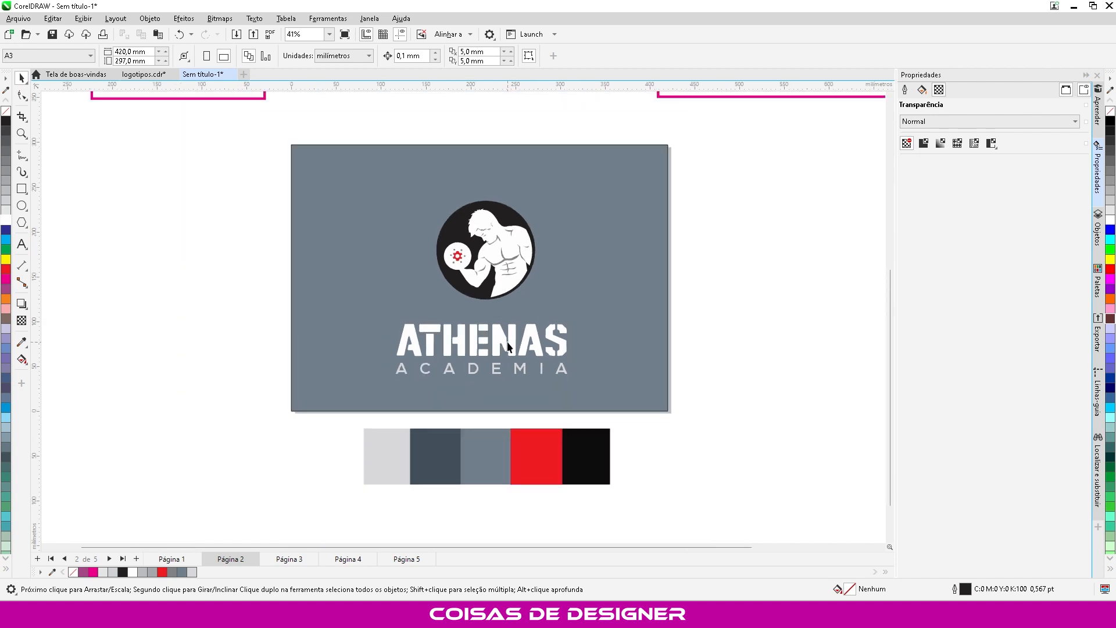
scroll(491, 235, up, 1)
drag(229, 325, 704, 438)
drag(499, 362, 500, 351)
Step: Scale the whole bodybuilder emblem down to a circle about 89.5 mm wide and shift it slightly down towards the lettering
click(165, 228)
drag(188, 170, 602, 327)
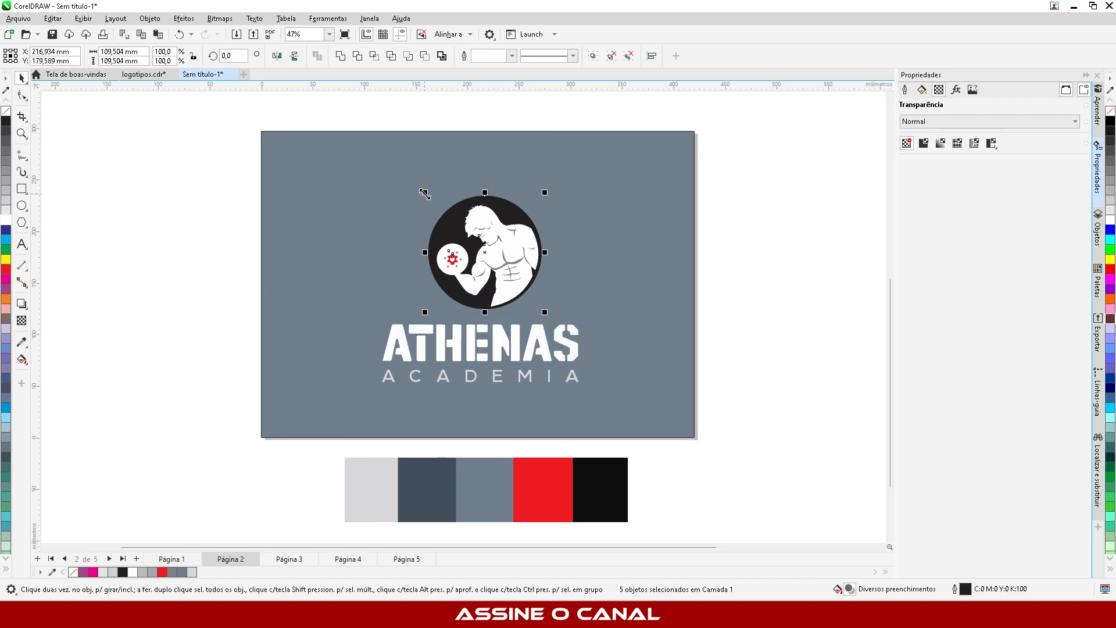
drag(425, 192, 436, 203)
drag(499, 240, 500, 245)
click(797, 242)
Step: Try filling the emblem's circle with the slate grey #707F8C sampled from the swatches
scroll(465, 363, up, 1)
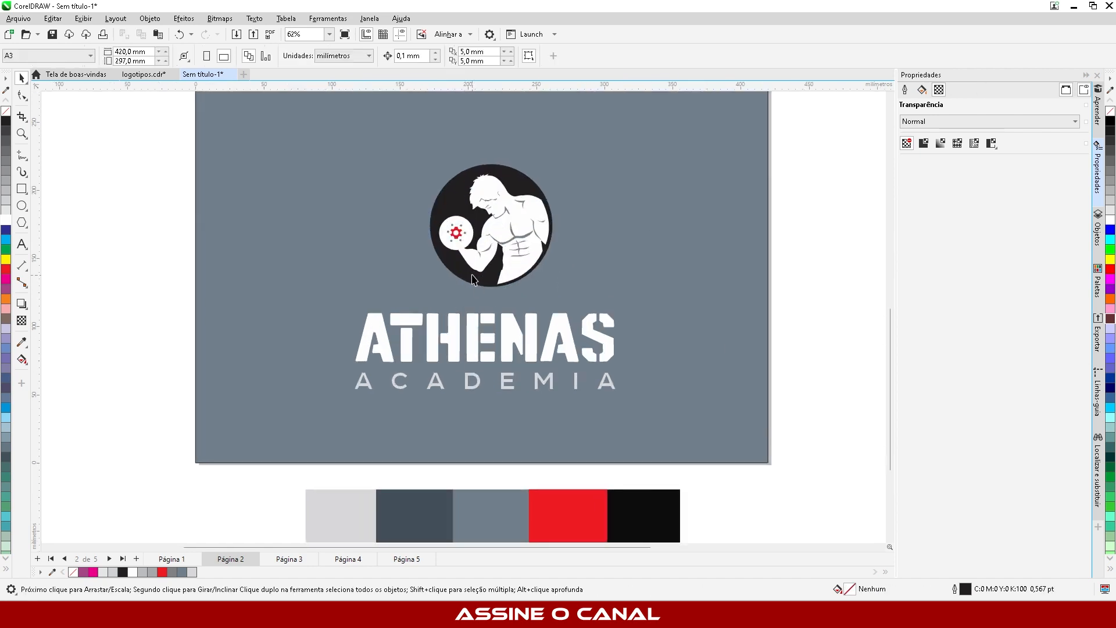
click(472, 279)
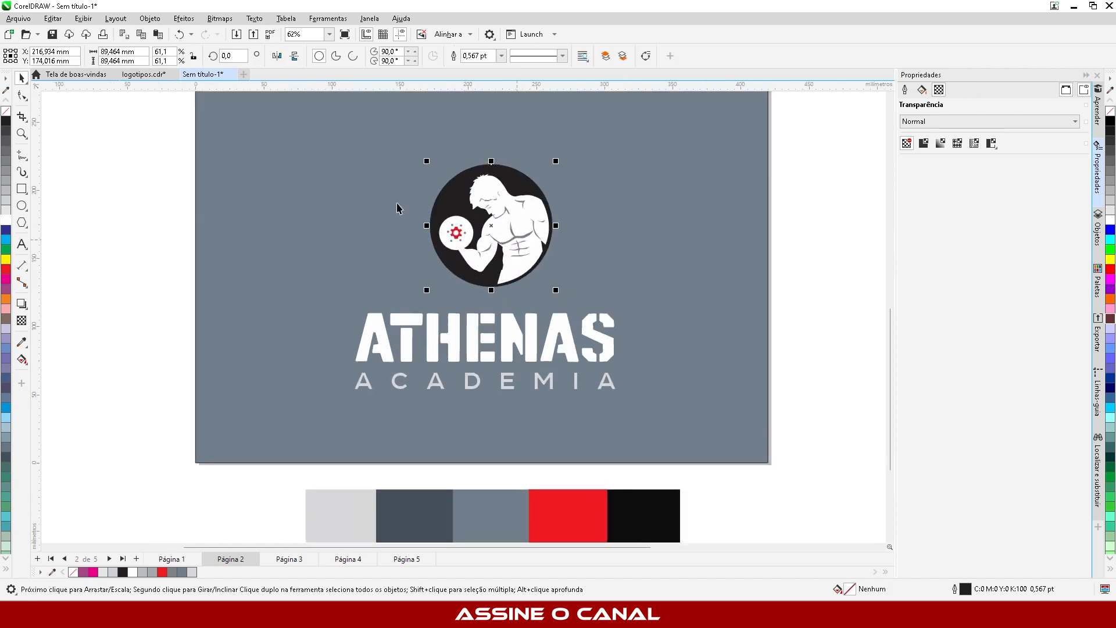
scroll(430, 250, down, 2)
scroll(447, 276, up, 1)
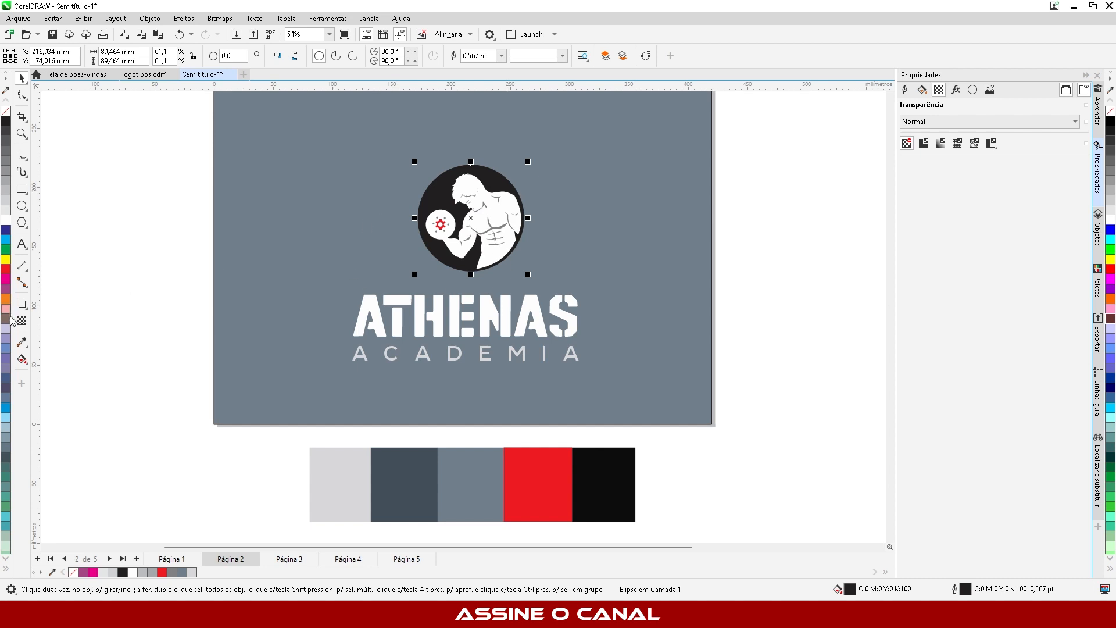
click(22, 342)
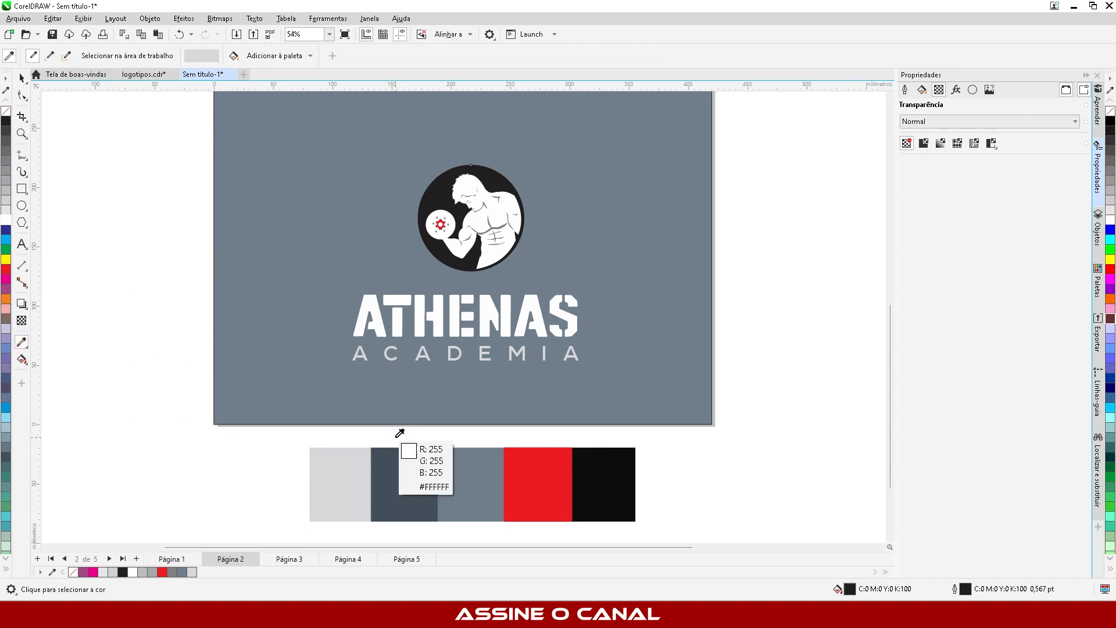
click(470, 467)
click(428, 192)
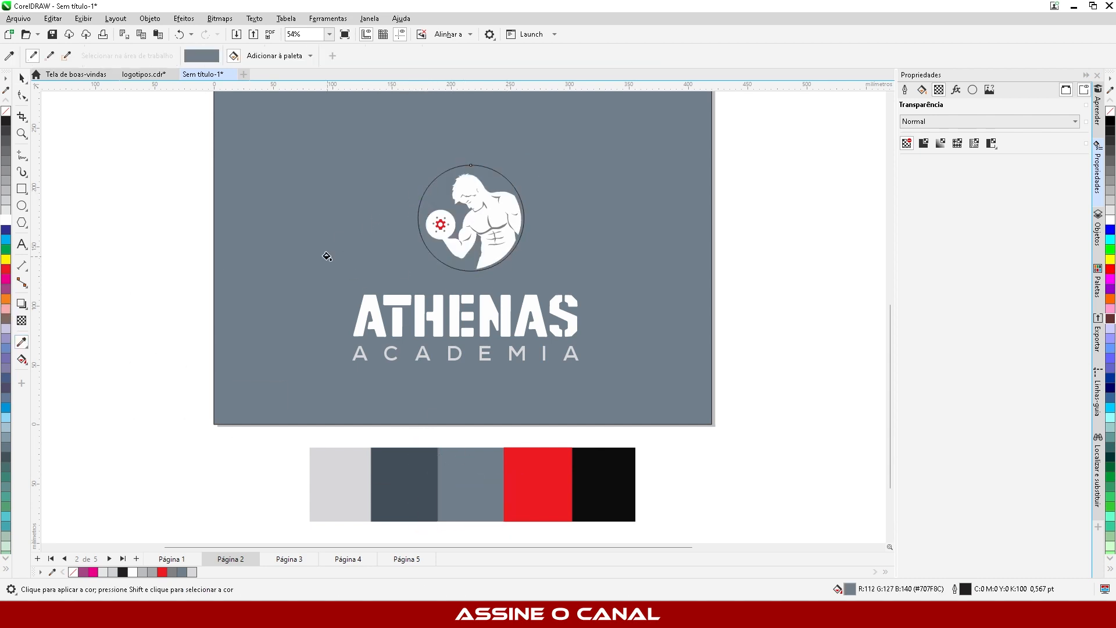
click(21, 78)
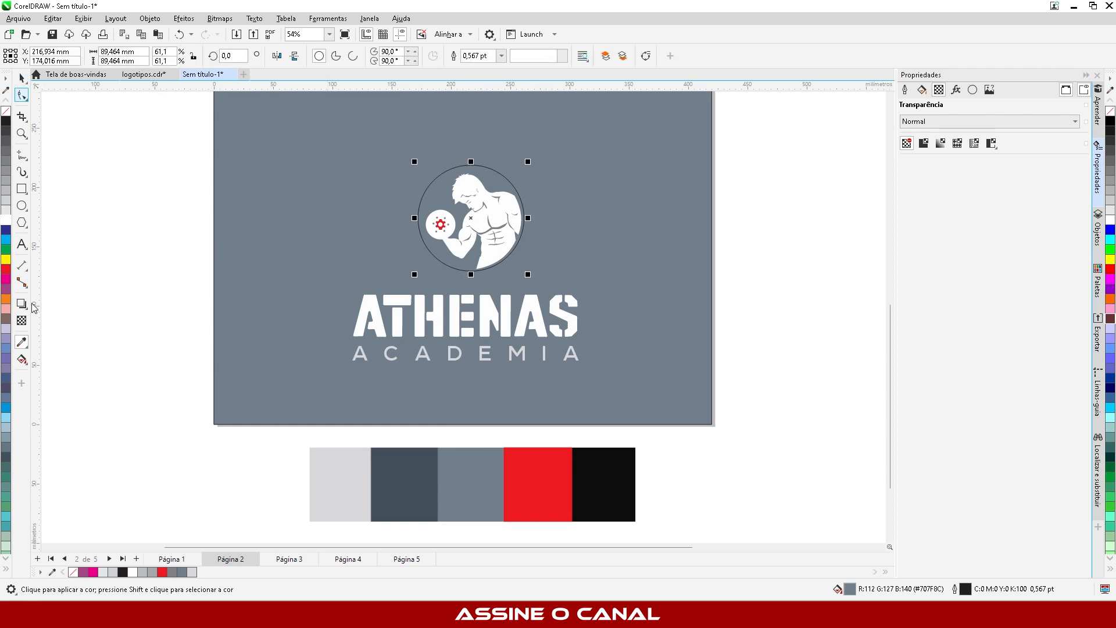
Step: Fill the emblem's circle with the dark slate #434F59 sampled from the swatches and remove its outline
click(22, 342)
click(404, 477)
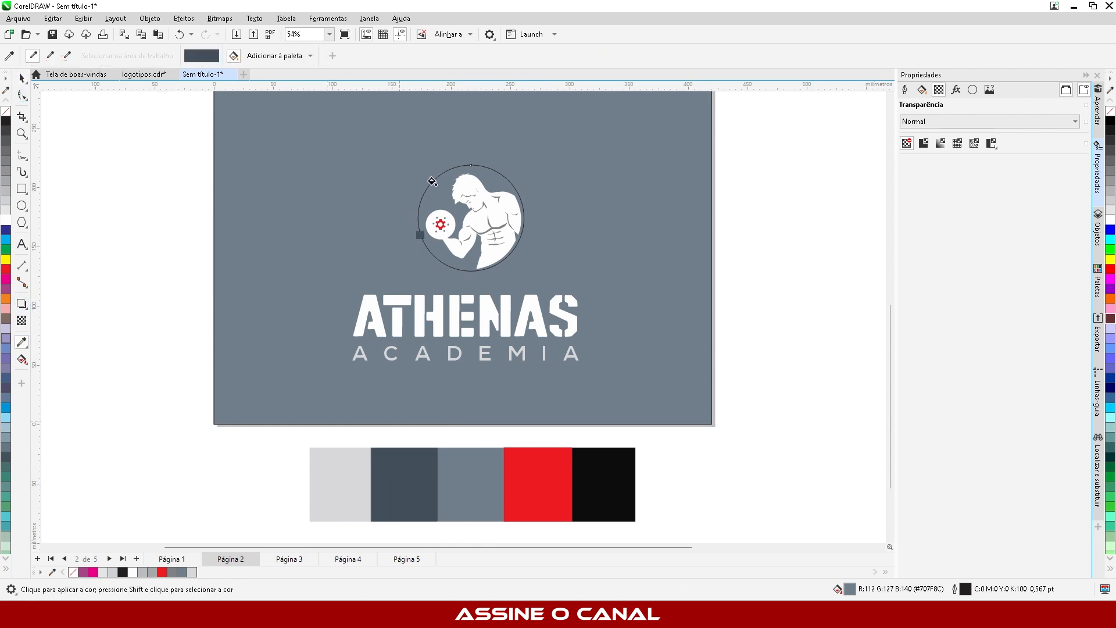
click(435, 192)
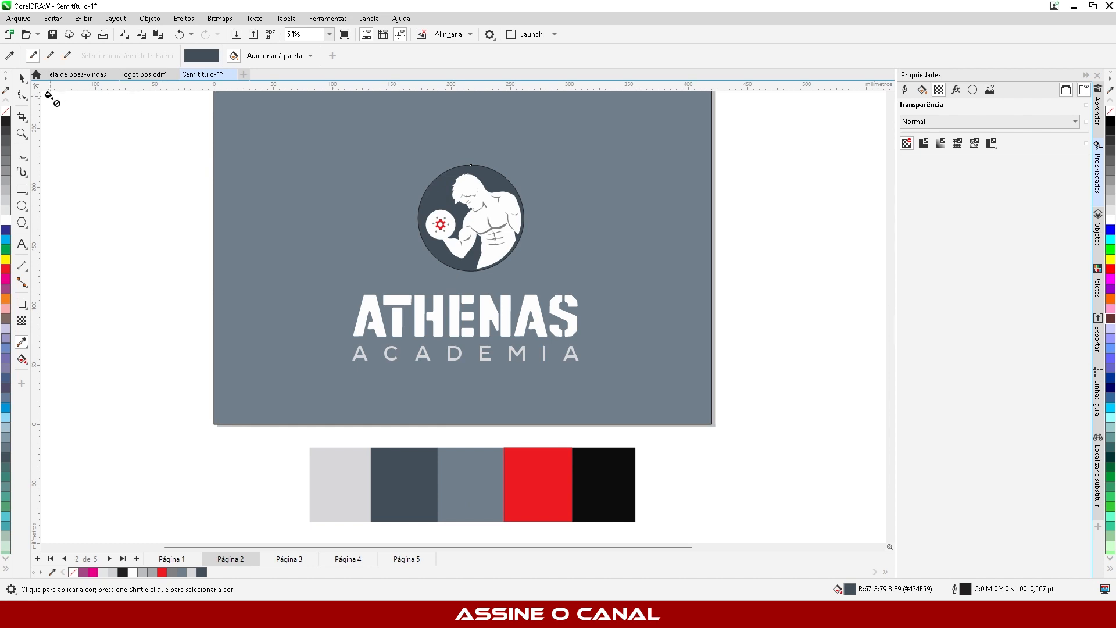
click(21, 78)
click(167, 182)
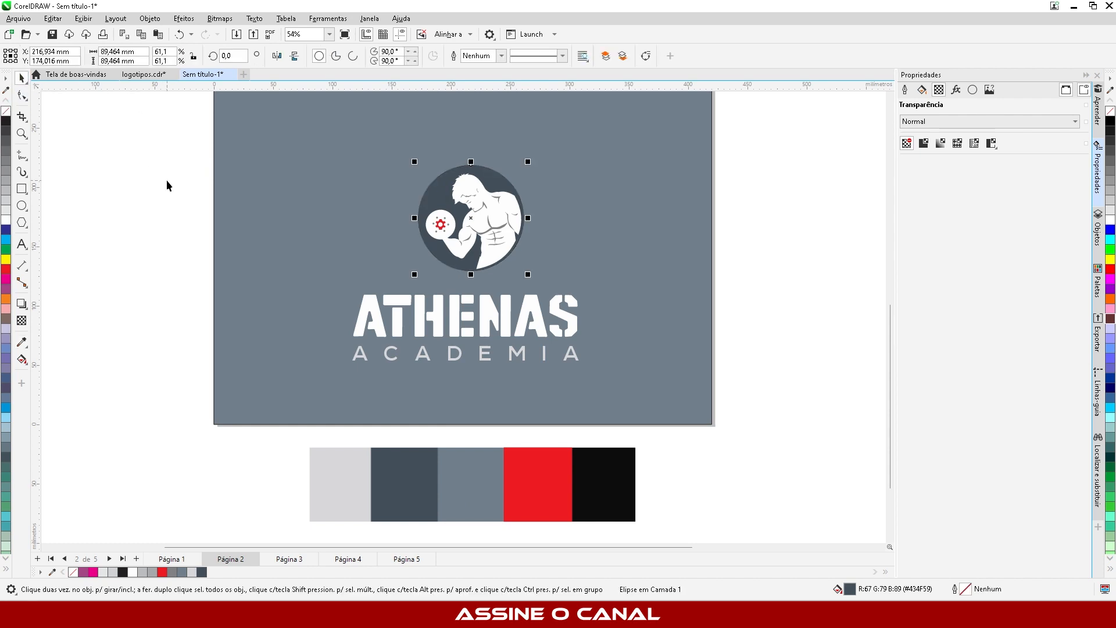
scroll(560, 326, down, 2)
scroll(560, 325, up, 3)
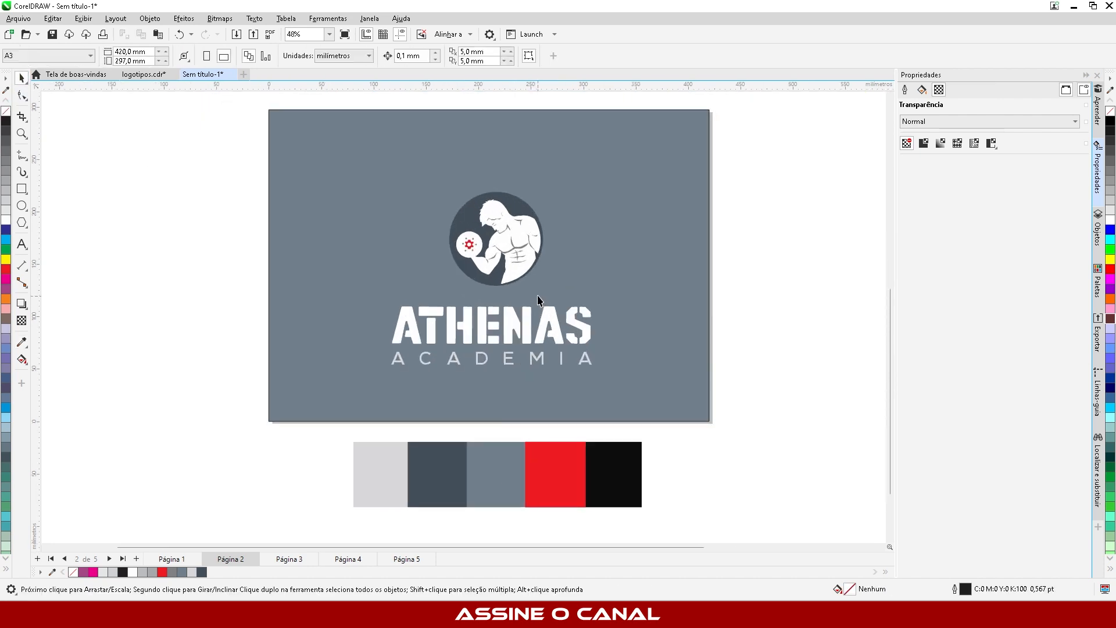
scroll(506, 238, up, 2)
scroll(504, 211, down, 2)
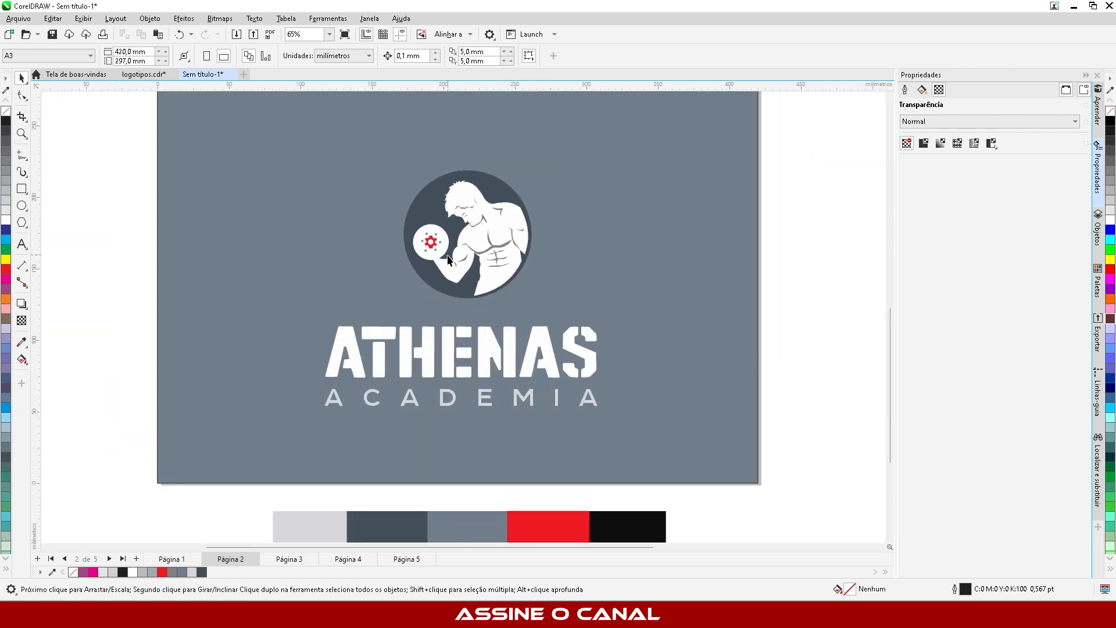
Step: Move the colour swatch strip off to the left of the logo page
scroll(594, 361, down, 2)
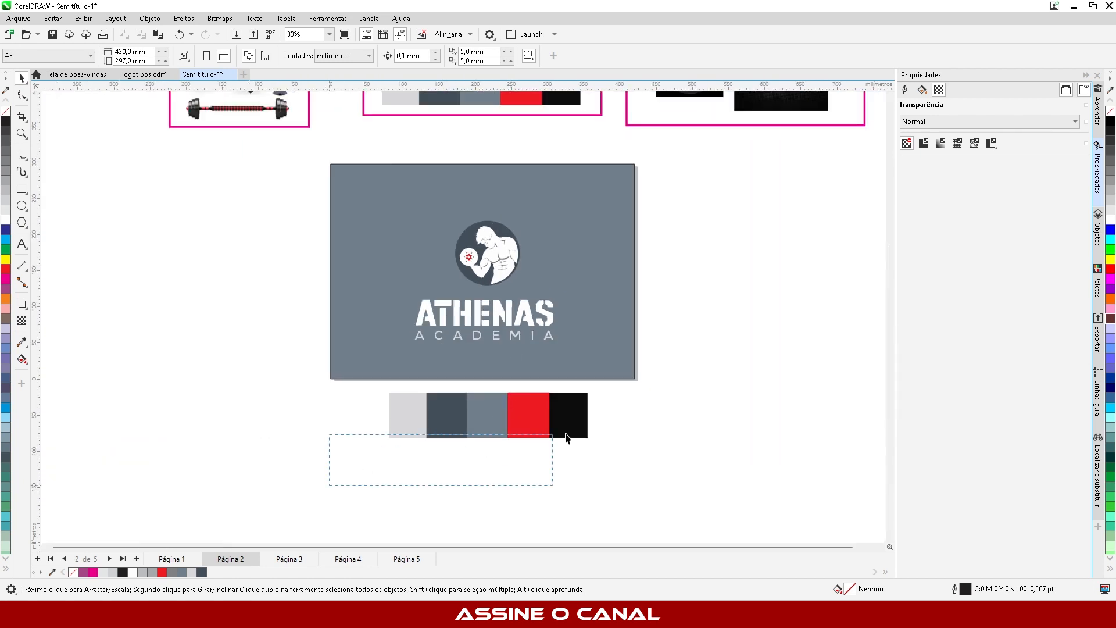
drag(567, 437, 668, 386)
drag(570, 426, 262, 239)
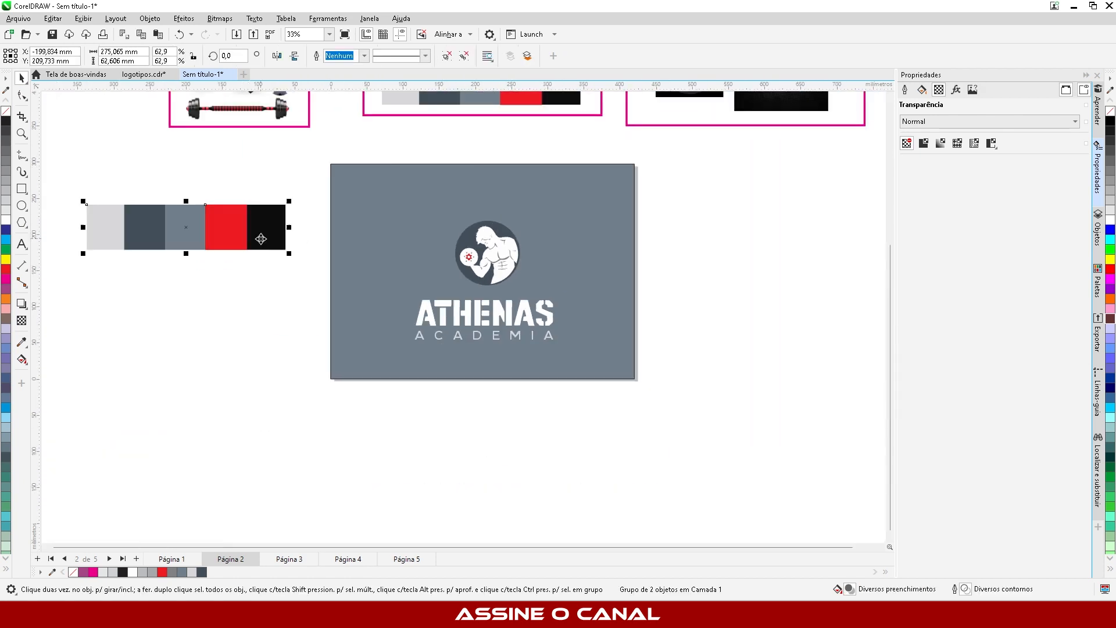
Step: Scale the slate-grey background rectangle down about its centre to 331.356 × 234.316 mm and move it slightly down around the logo
click(393, 294)
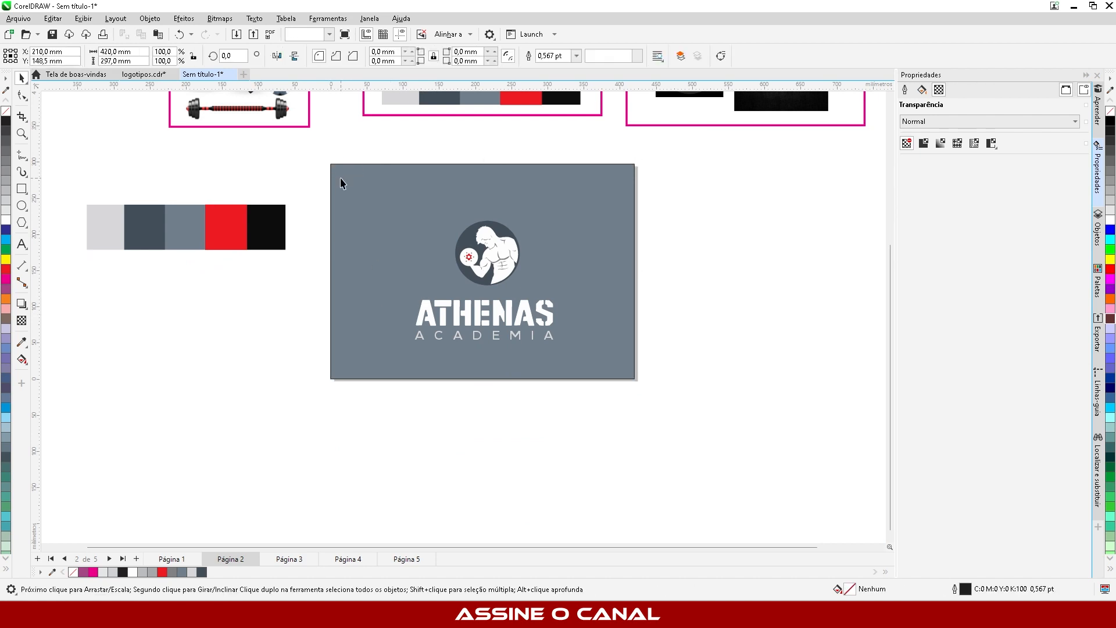
drag(330, 164, 363, 187)
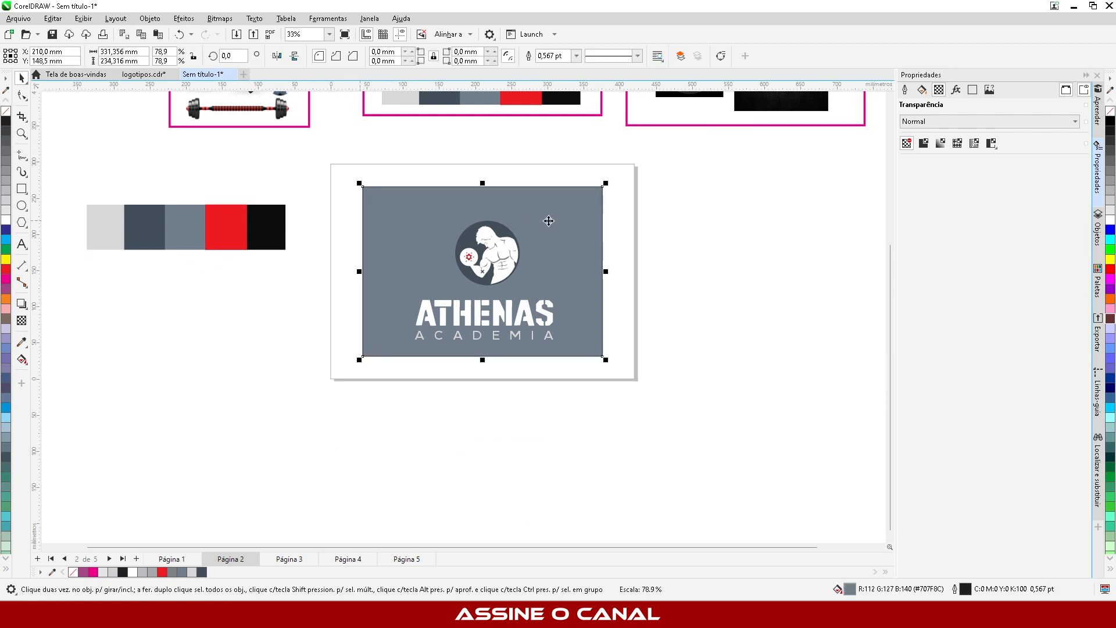
drag(552, 221, 553, 223)
scroll(489, 155, down, 2)
scroll(478, 276, up, 2)
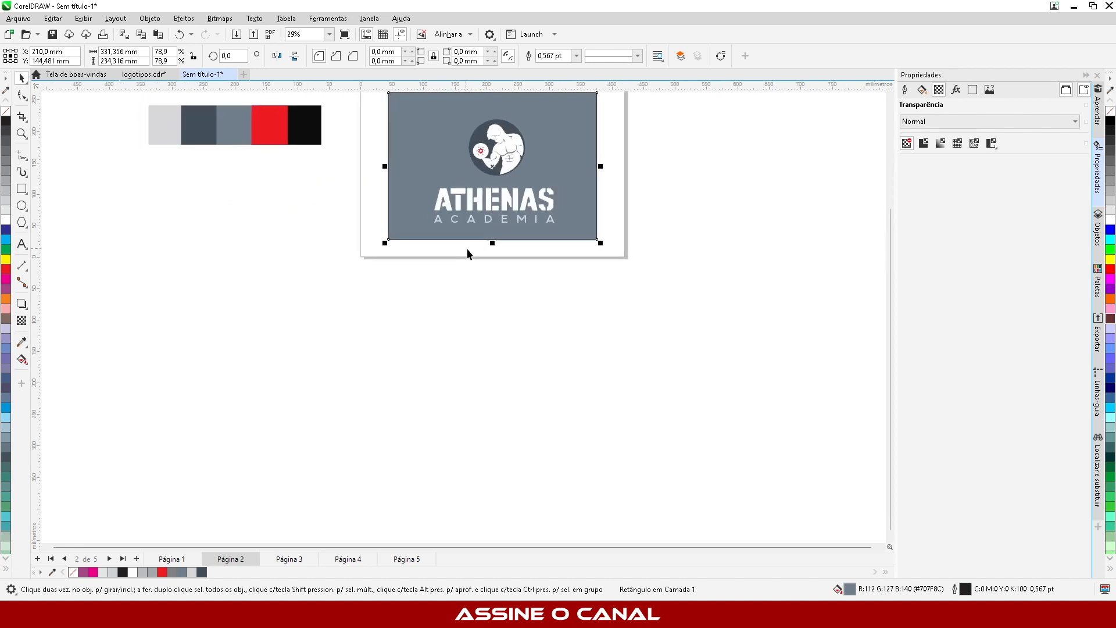
scroll(568, 402, down, 1)
drag(372, 123, 373, 119)
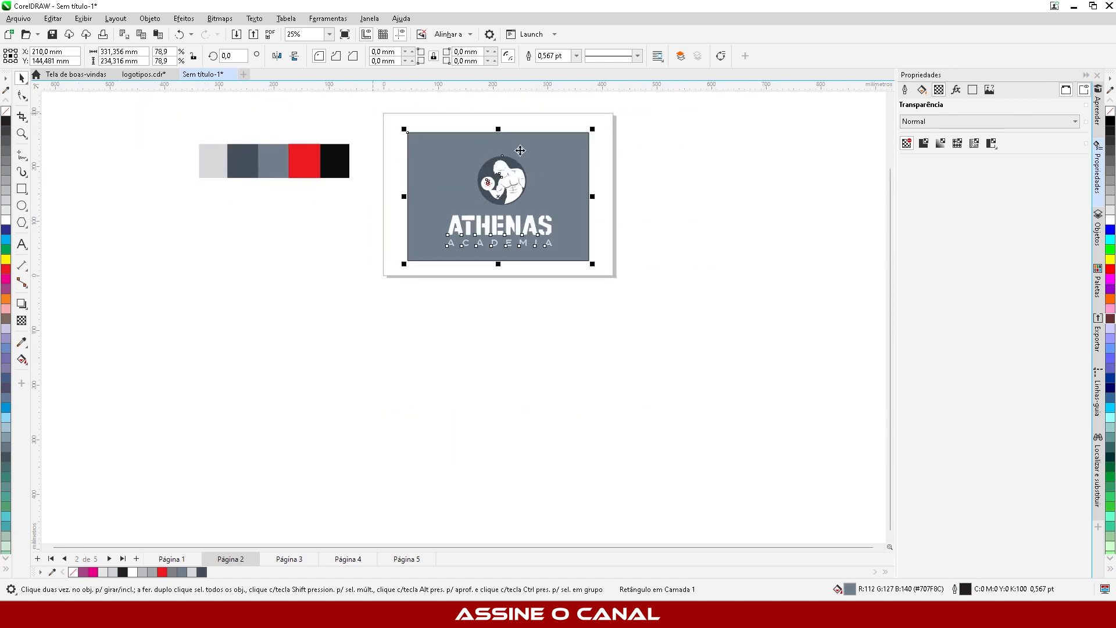
Step: Duplicate the framed logo layout into a row of three copies below the page
drag(523, 152, 373, 344)
drag(374, 343, 775, 343)
click(450, 429)
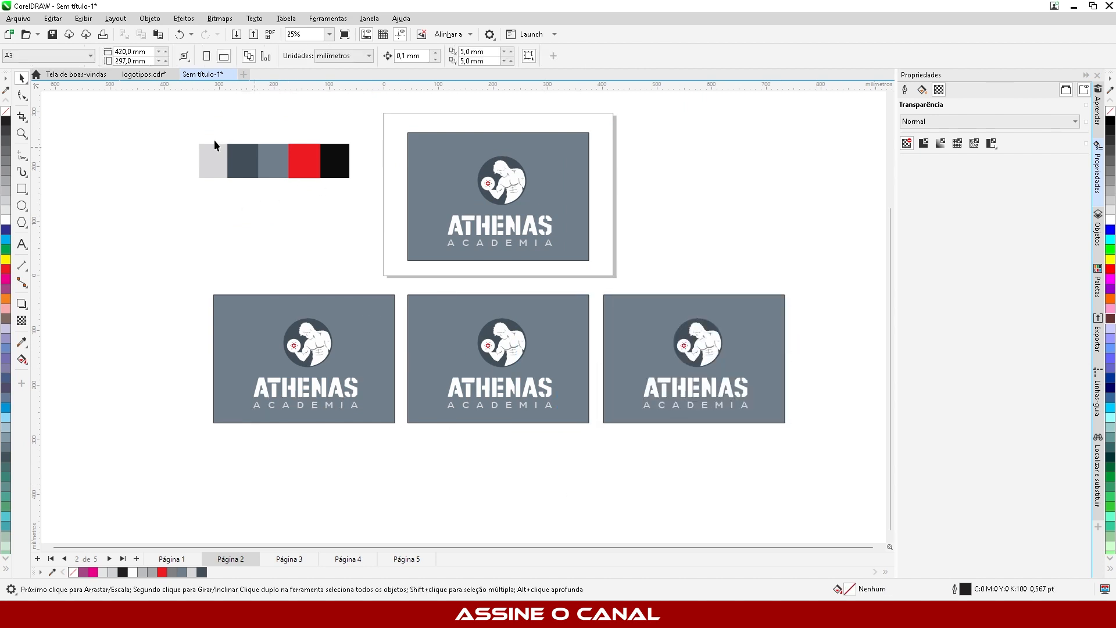
Step: Move the colour palette strip down to just above the first logo copy
drag(437, 208, 438, 208)
drag(349, 172, 374, 279)
scroll(517, 412, up, 2)
click(468, 481)
Step: Fill the first copy's background with black (K100) and its emblem circle with red
click(274, 244)
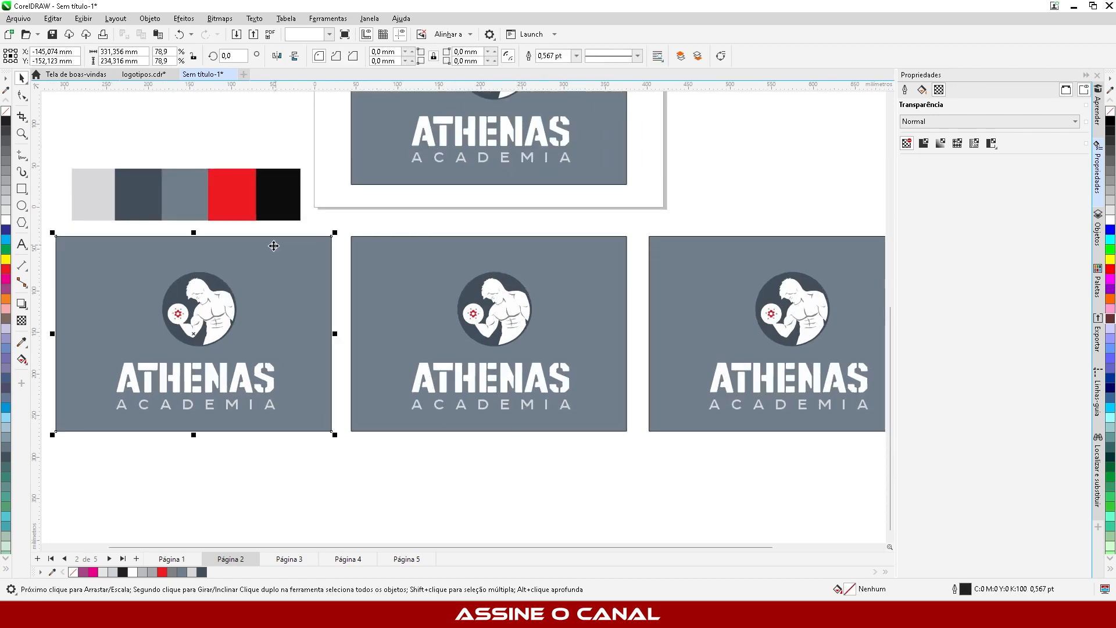
click(7, 119)
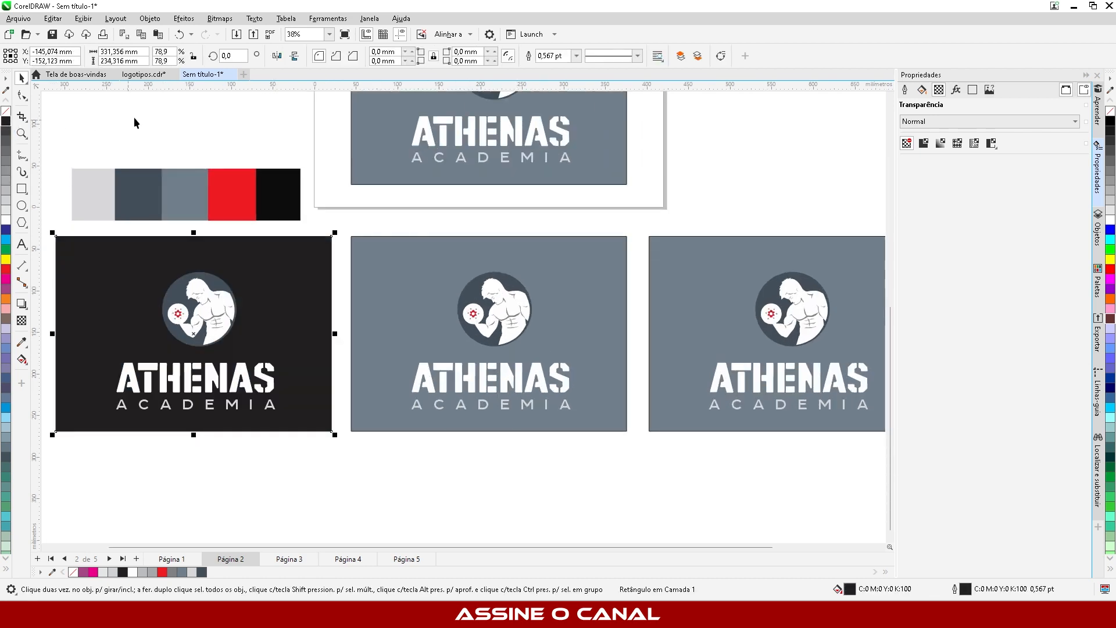
key(Escape)
click(181, 298)
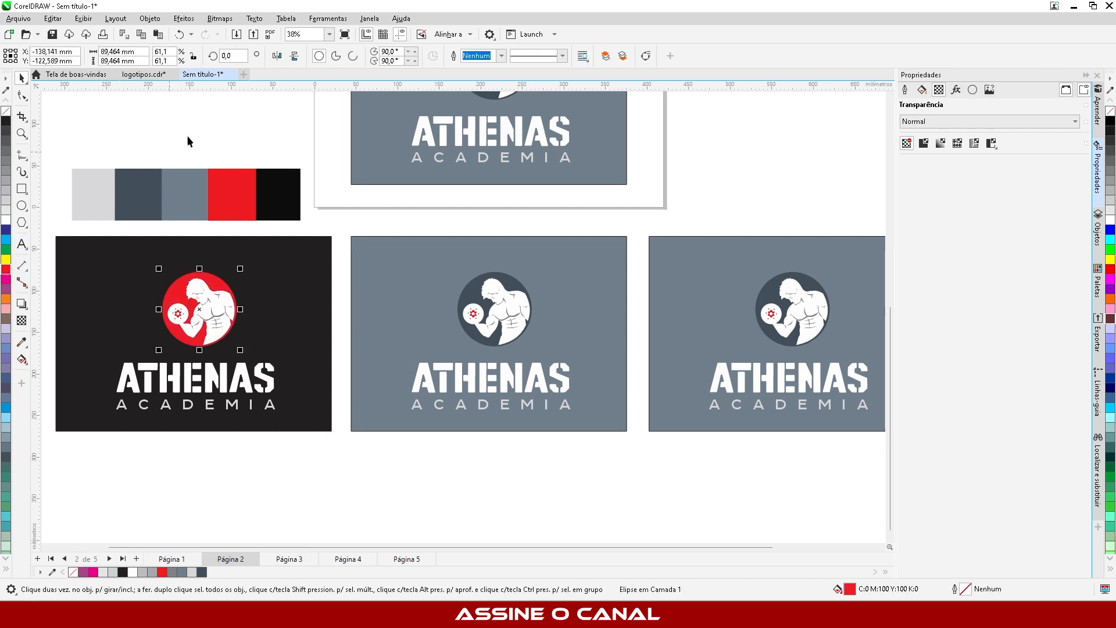
key(Escape)
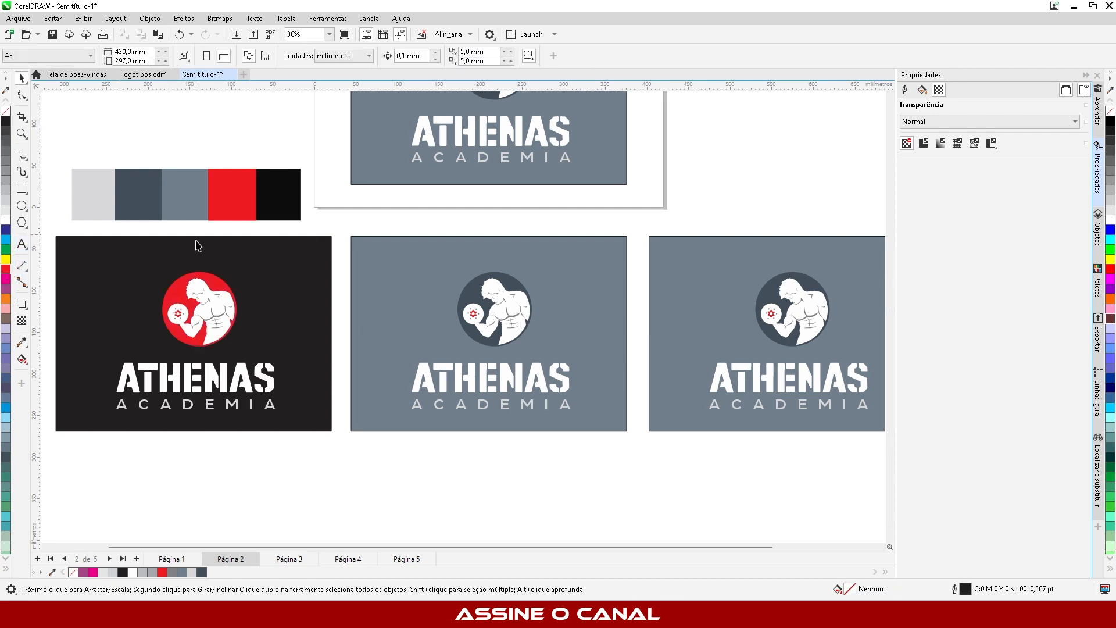
Step: Fill the middle copy's background with dark slate #434F59 and its emblem circle with black
click(417, 307)
click(146, 192)
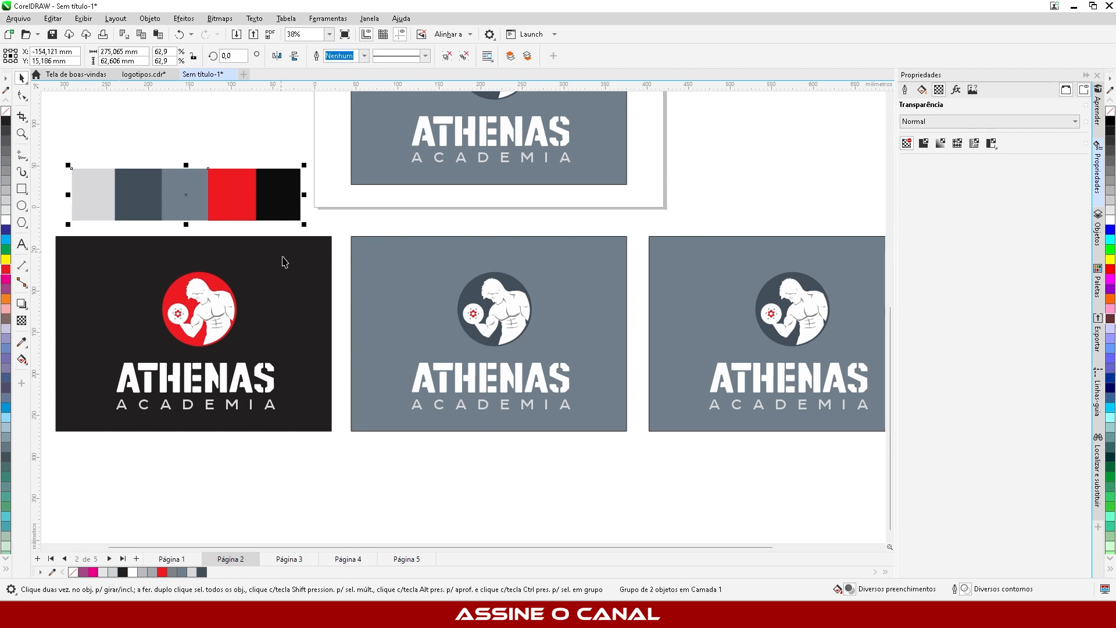
click(403, 287)
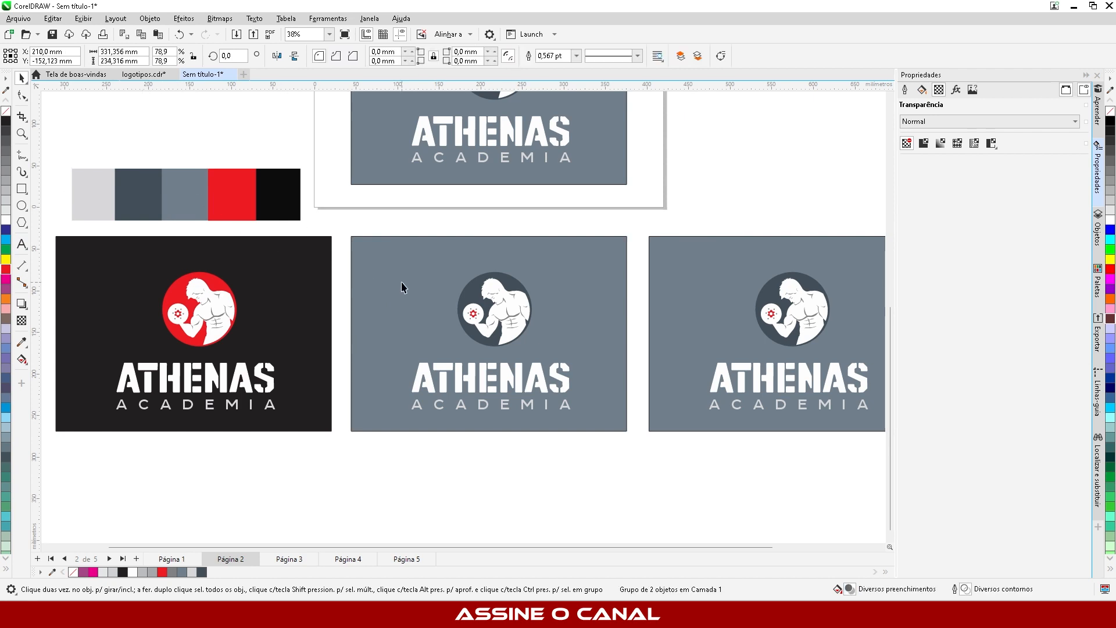
click(204, 574)
click(475, 294)
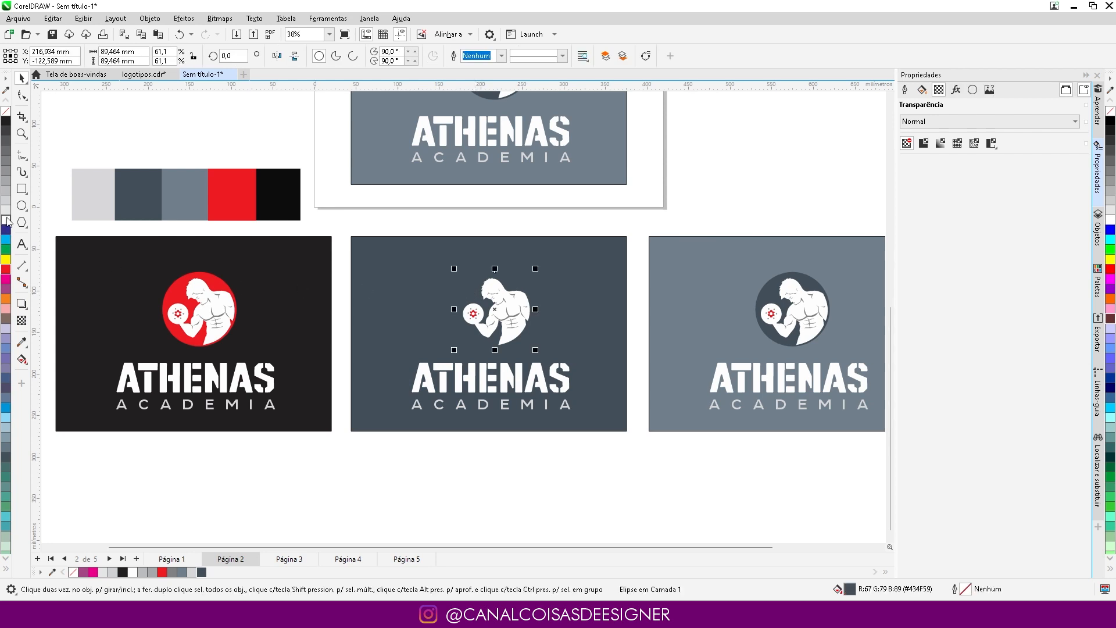
click(6, 122)
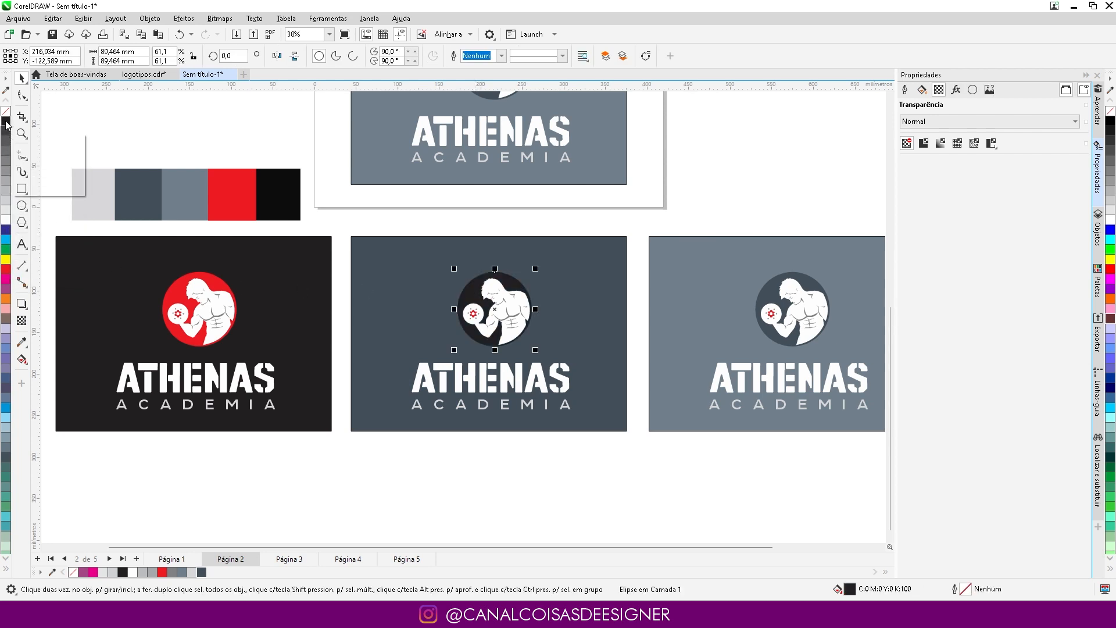
click(542, 476)
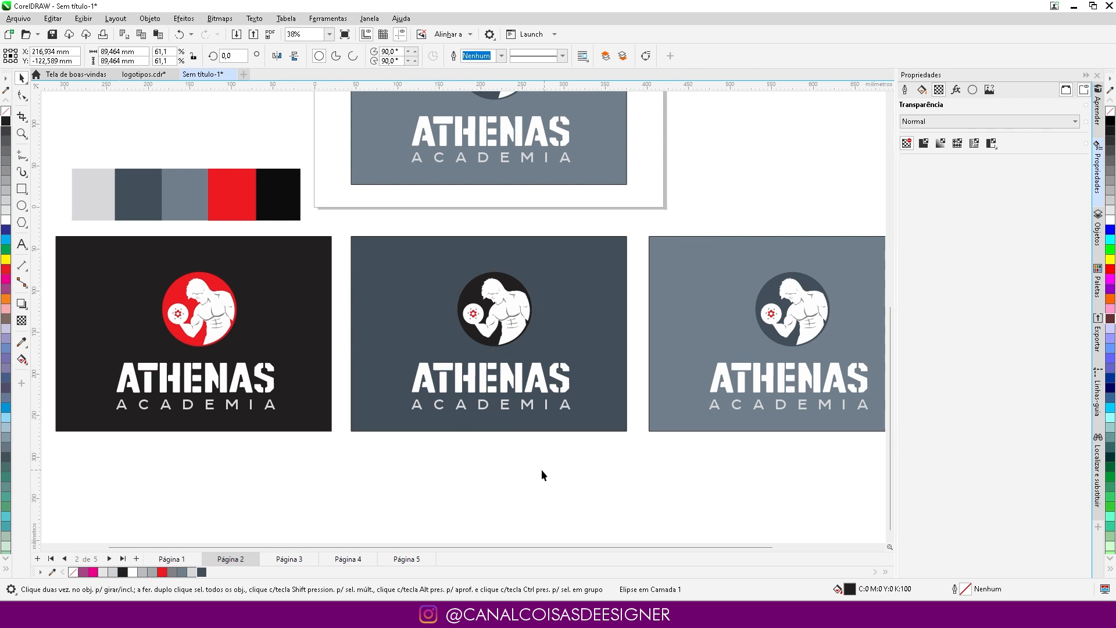
Step: Fill the third copy's background with red and its emblem circle with black
click(740, 324)
scroll(598, 258, down, 1)
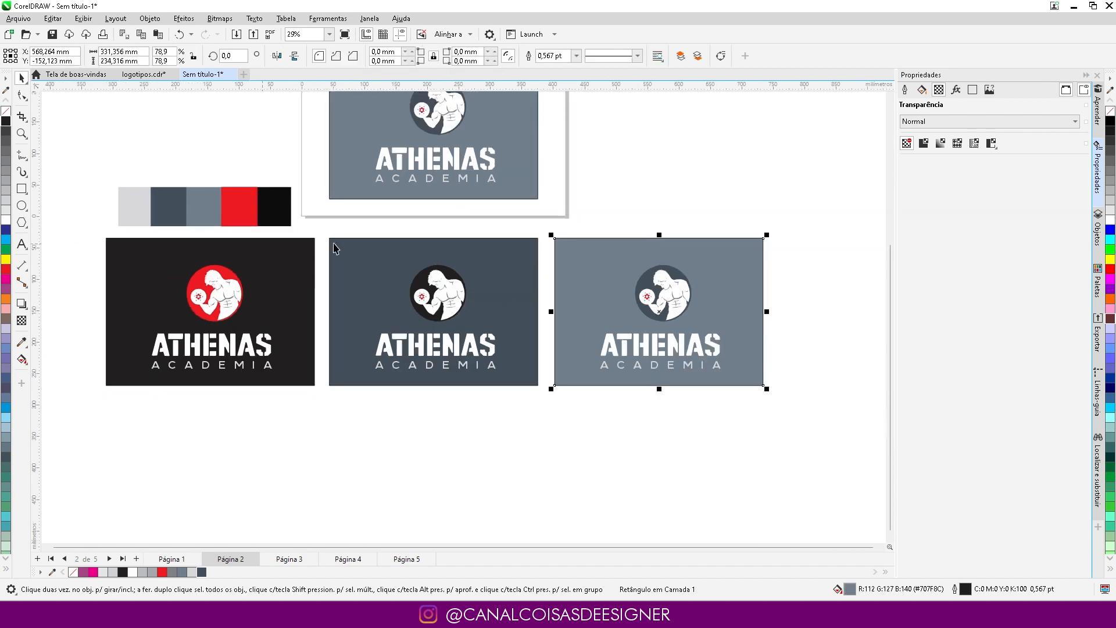
scroll(599, 258, up, 1)
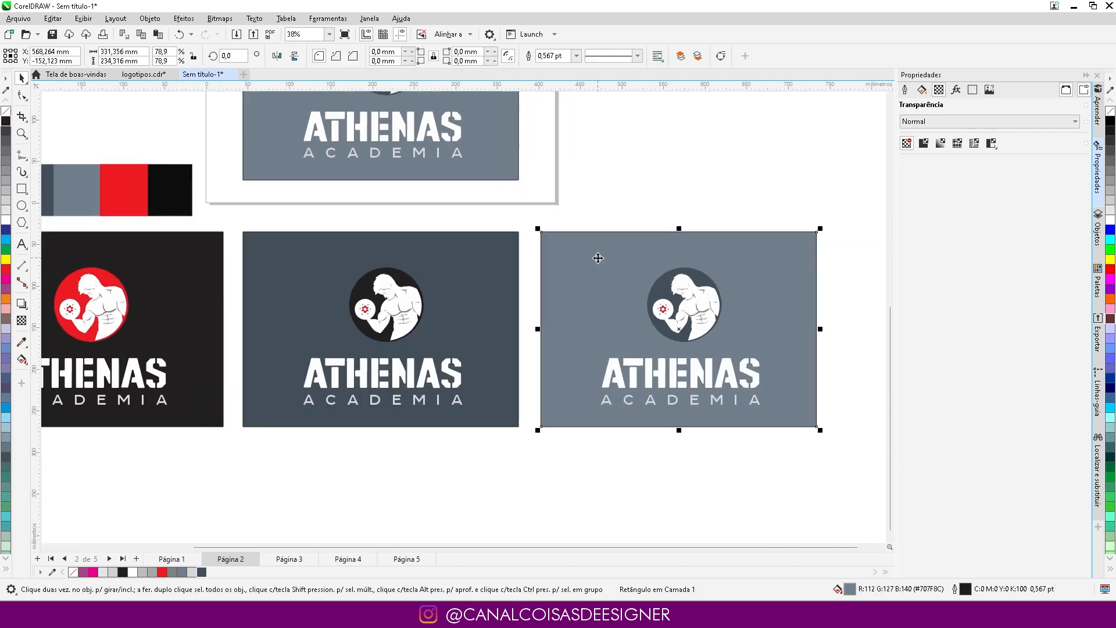
click(8, 270)
click(646, 462)
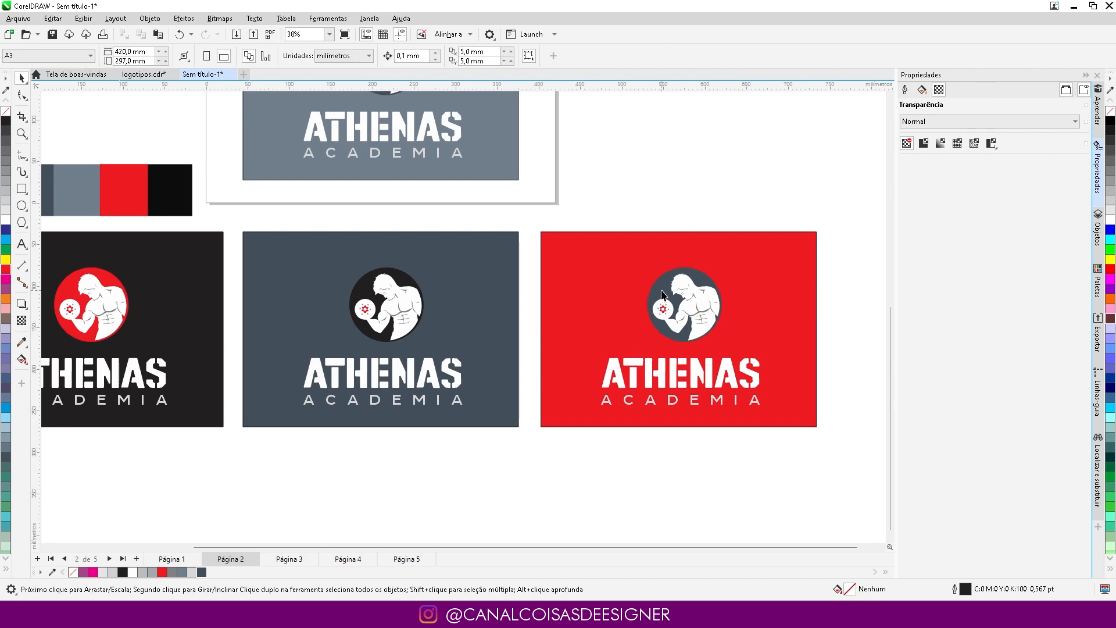
click(662, 294)
click(7, 122)
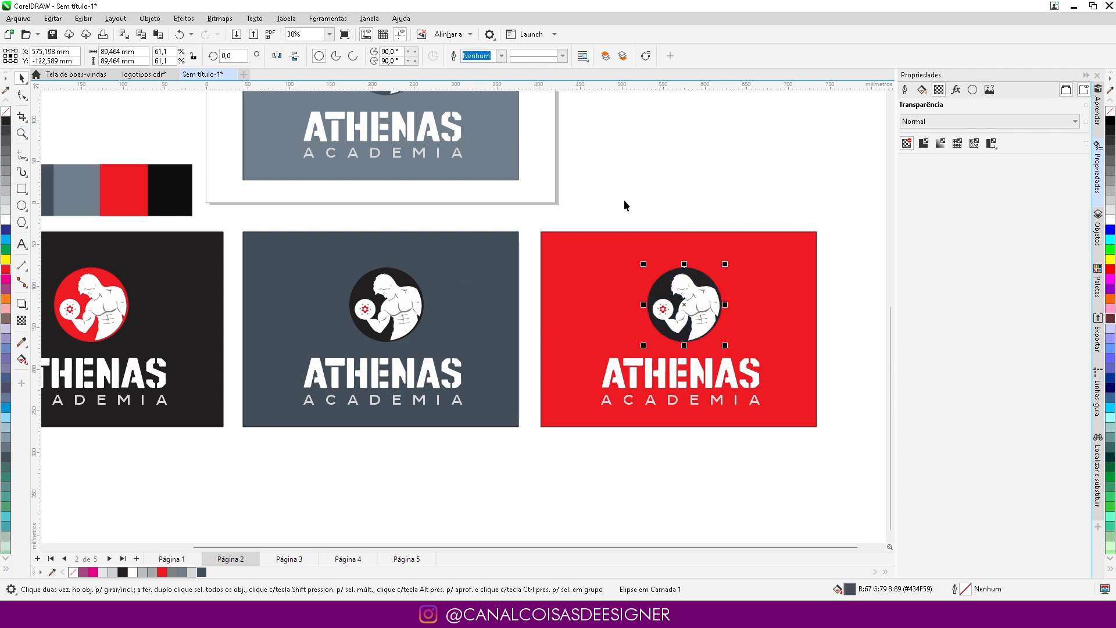
click(651, 196)
Step: Recolour the grouped grey muscle lines and dumbbell dots to black on the red copy
scroll(736, 332, up, 4)
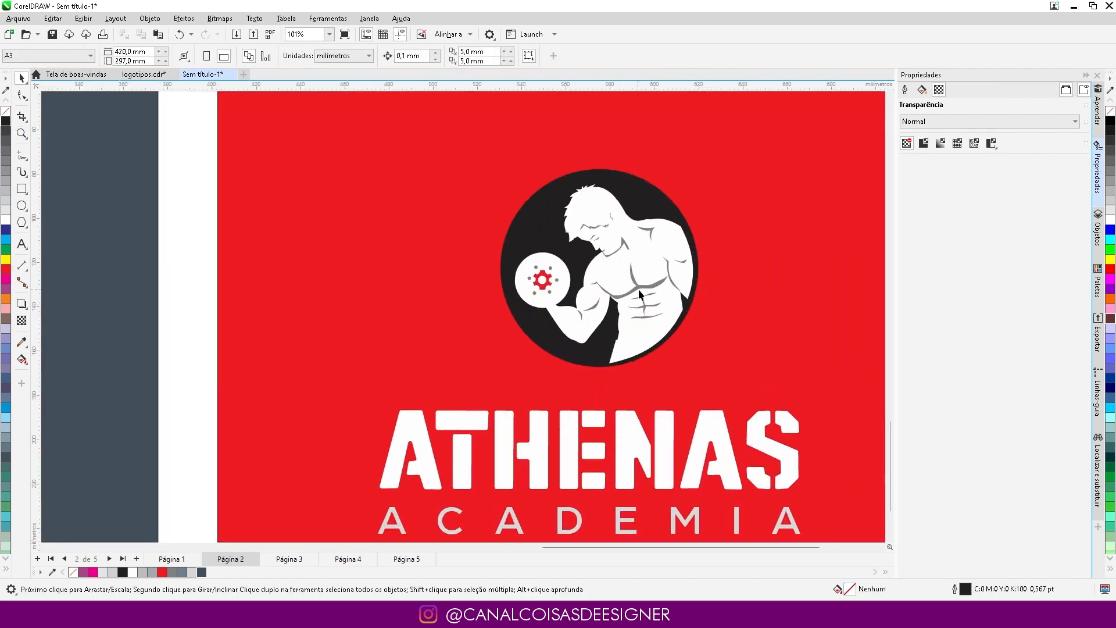
click(639, 291)
click(6, 121)
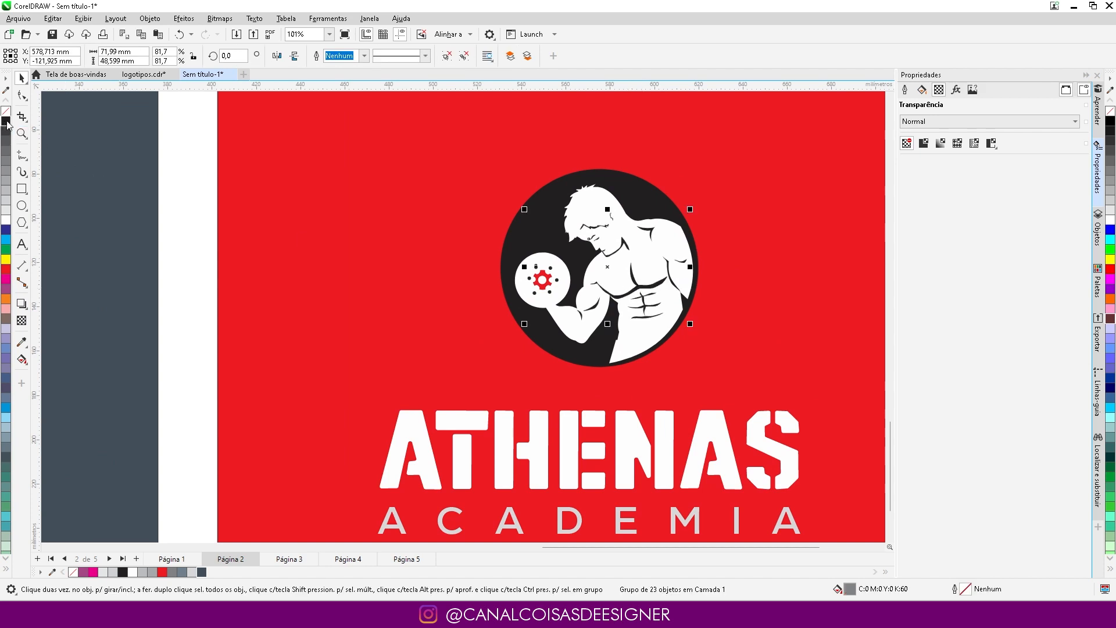
scroll(656, 255, down, 4)
click(667, 421)
scroll(707, 430, down, 3)
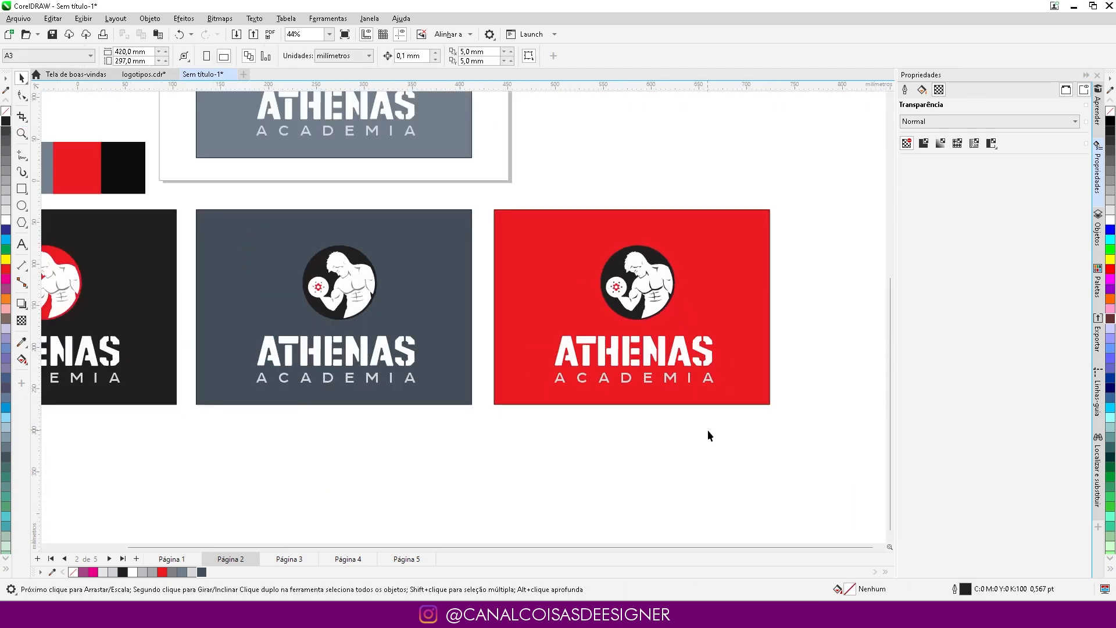
Step: Recolour the grey detail lines of the figures to black in the middle slate copy and the black-background copy
scroll(403, 347, up, 4)
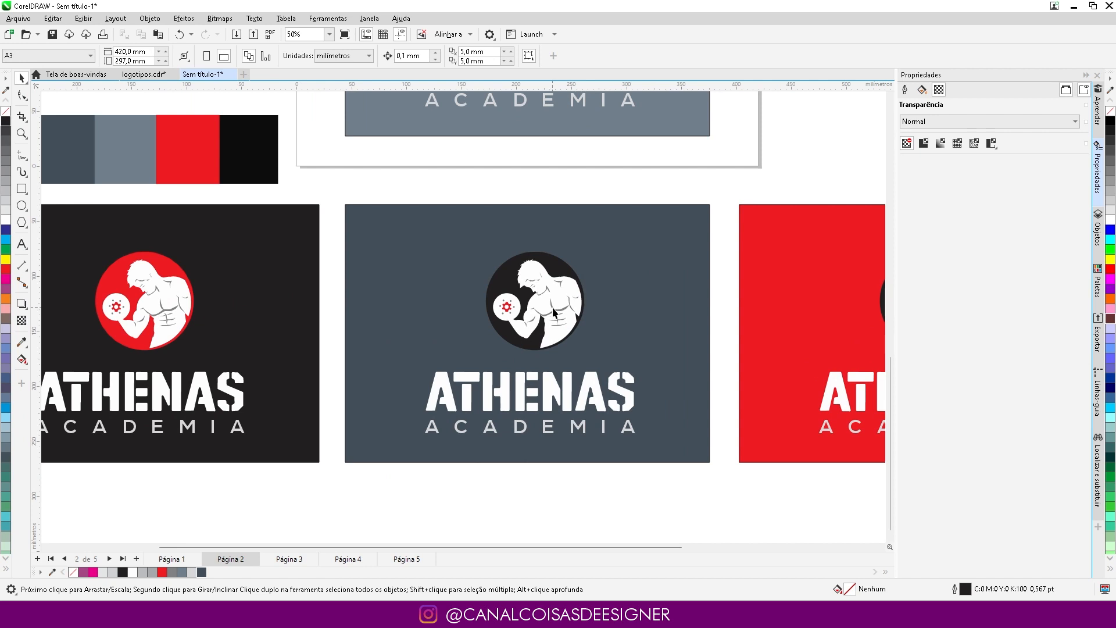
click(553, 314)
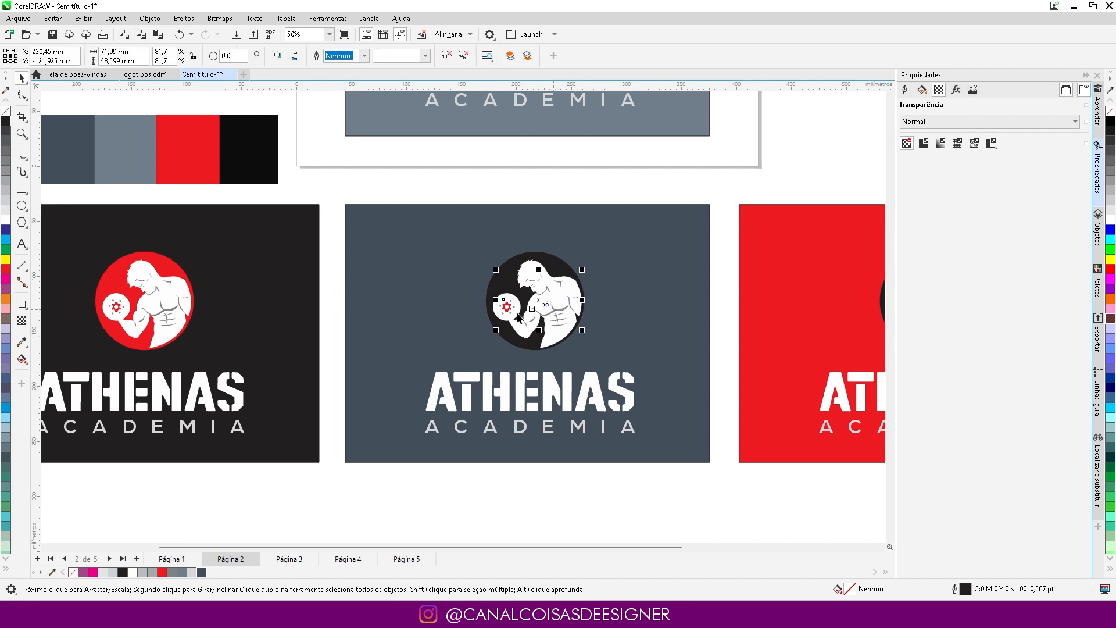
click(5, 122)
click(166, 313)
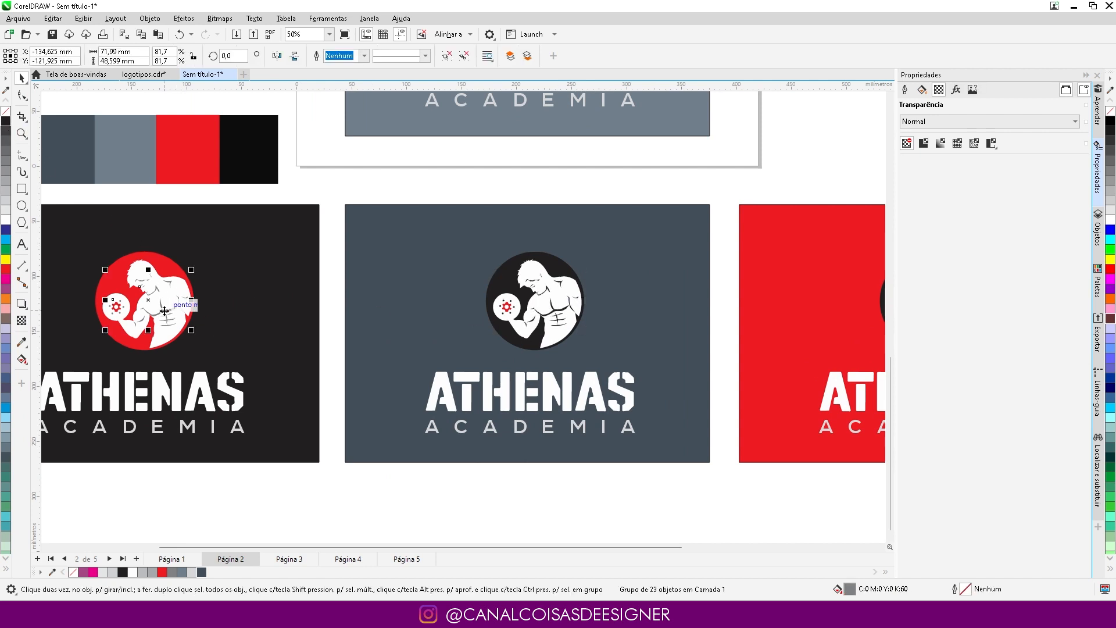
click(5, 123)
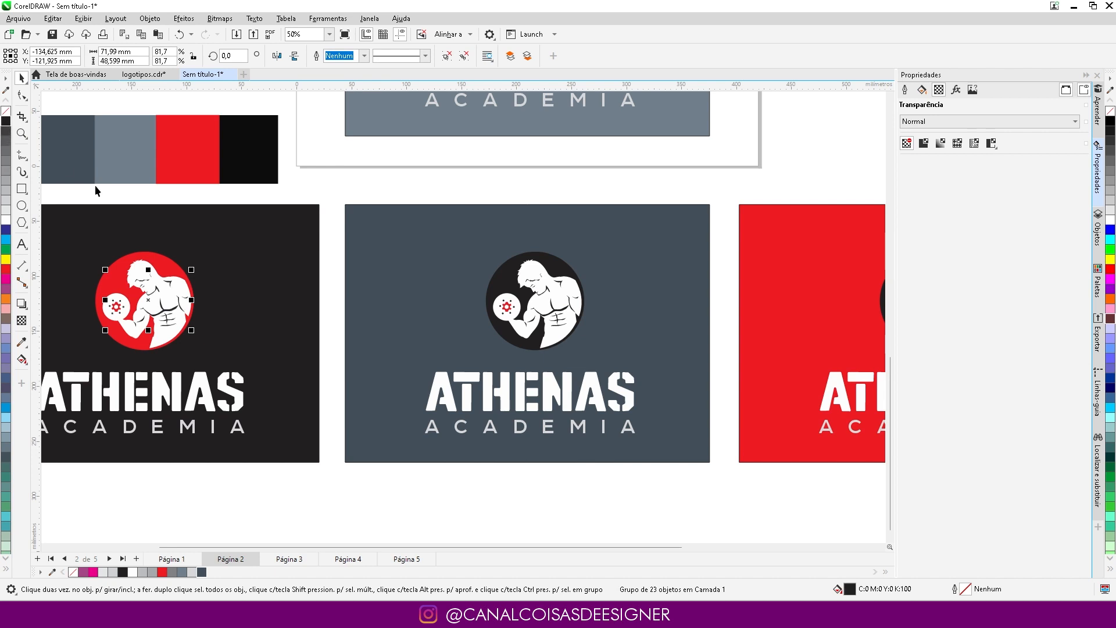
click(312, 182)
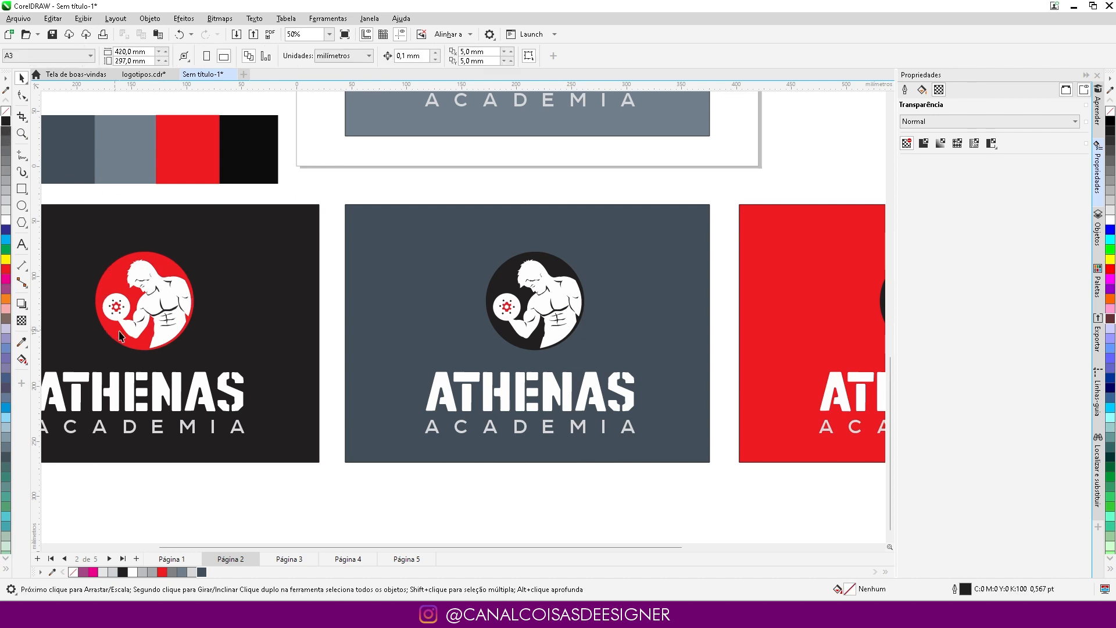
scroll(460, 465, down, 2)
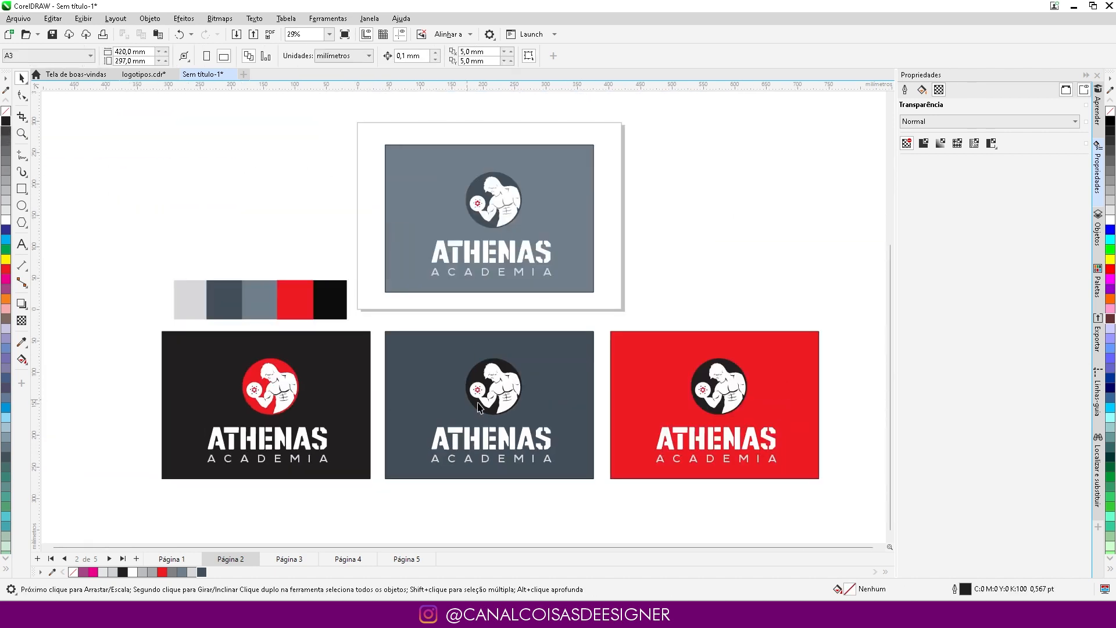
scroll(535, 415, up, 1)
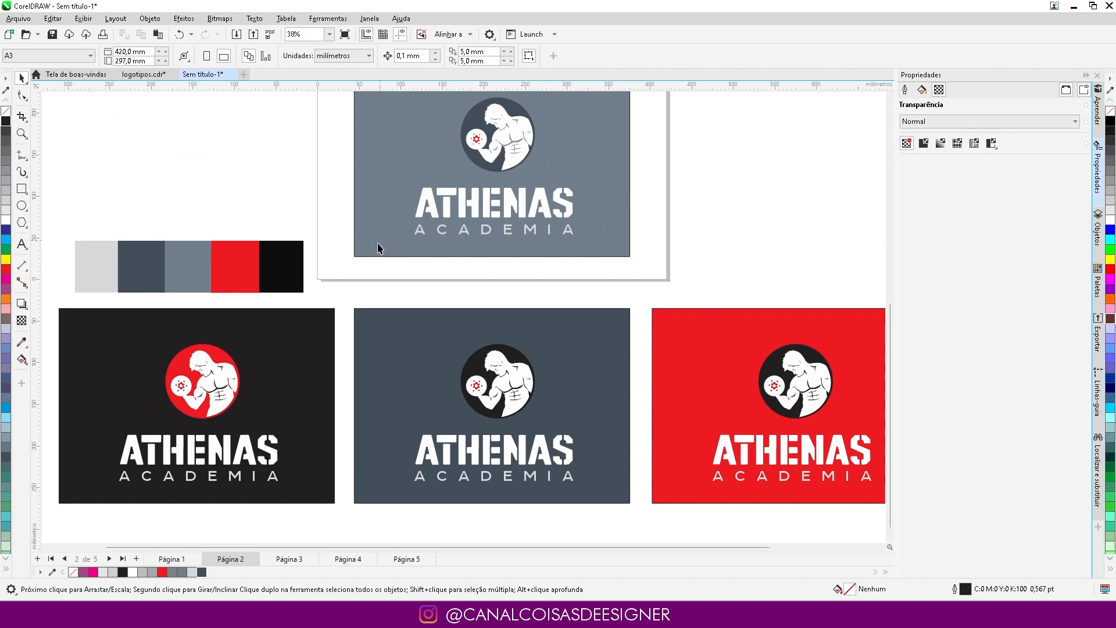
scroll(260, 154, down, 1)
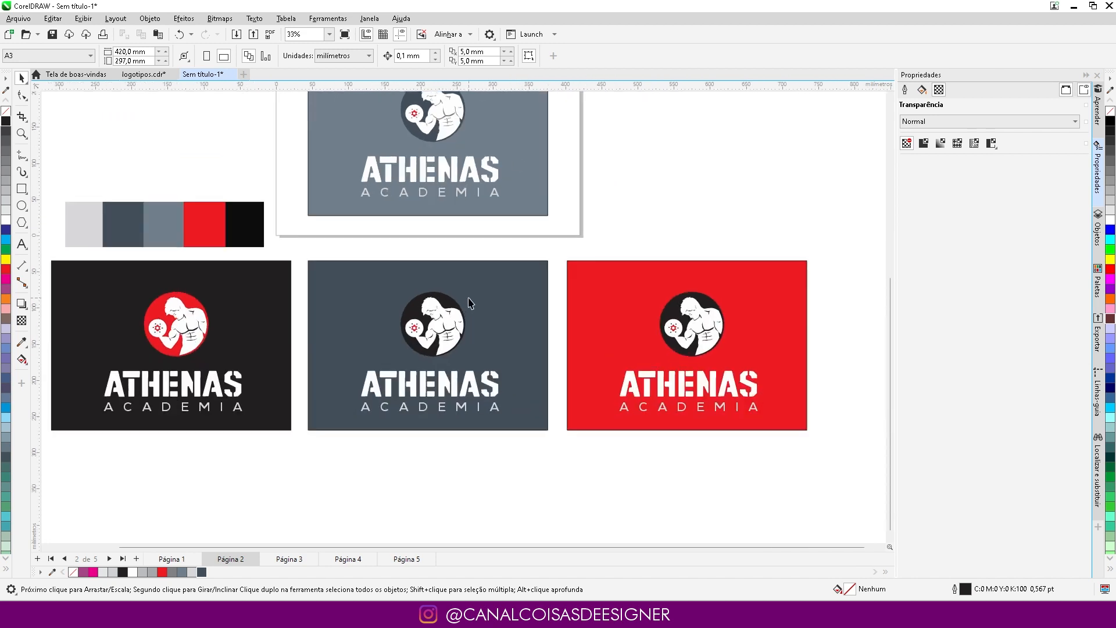
scroll(470, 302, up, 1)
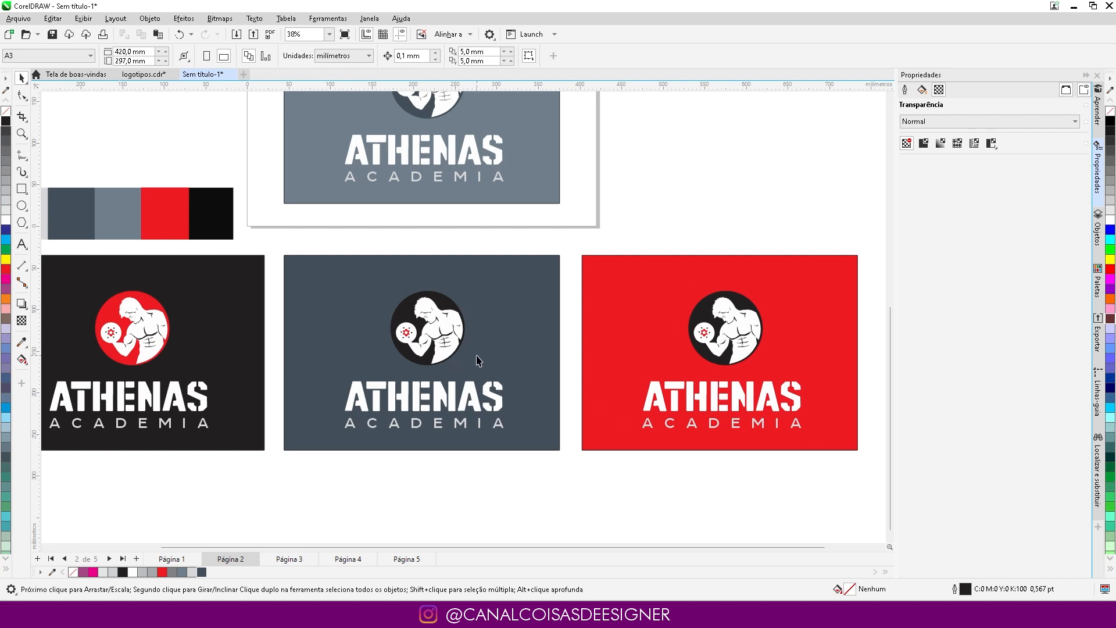
scroll(162, 332, up, 10)
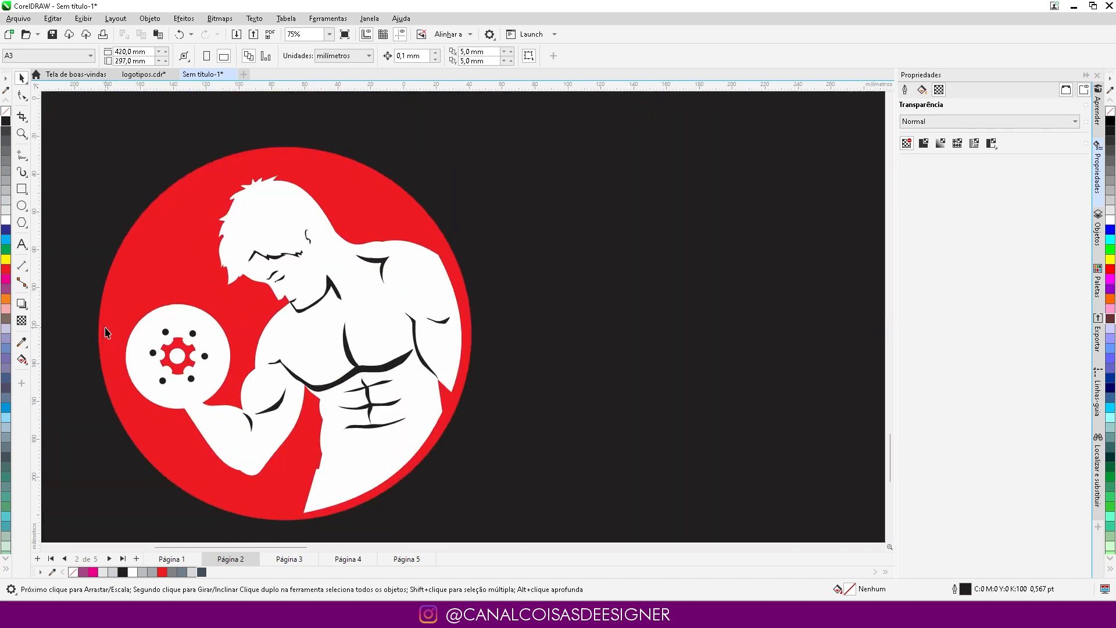
click(22, 189)
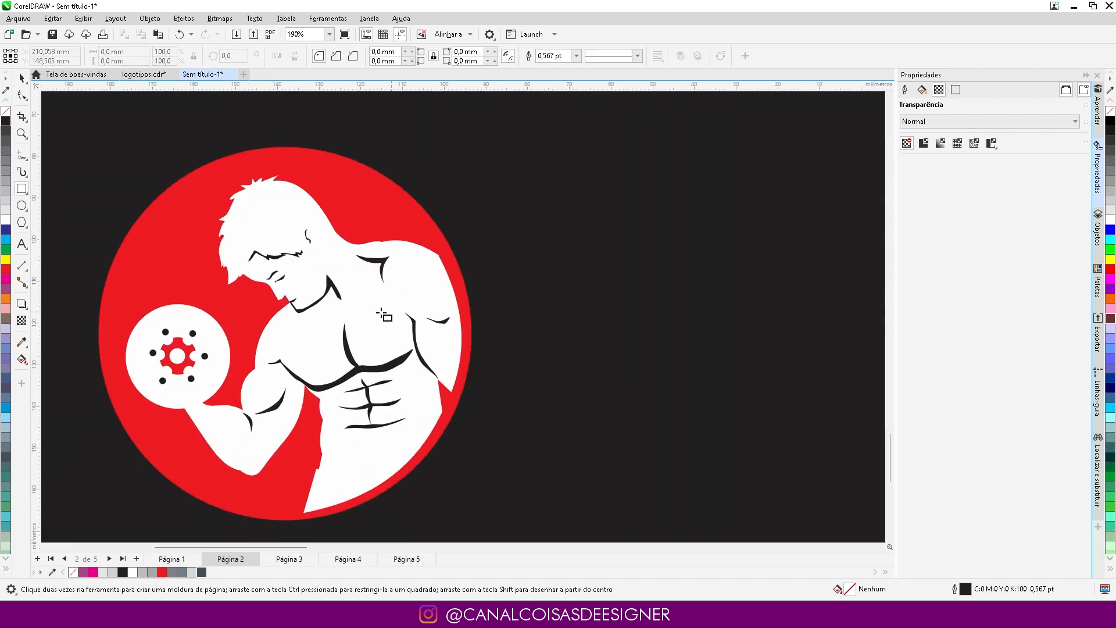
scroll(178, 305, up, 1)
drag(111, 297, 239, 426)
key(Delete)
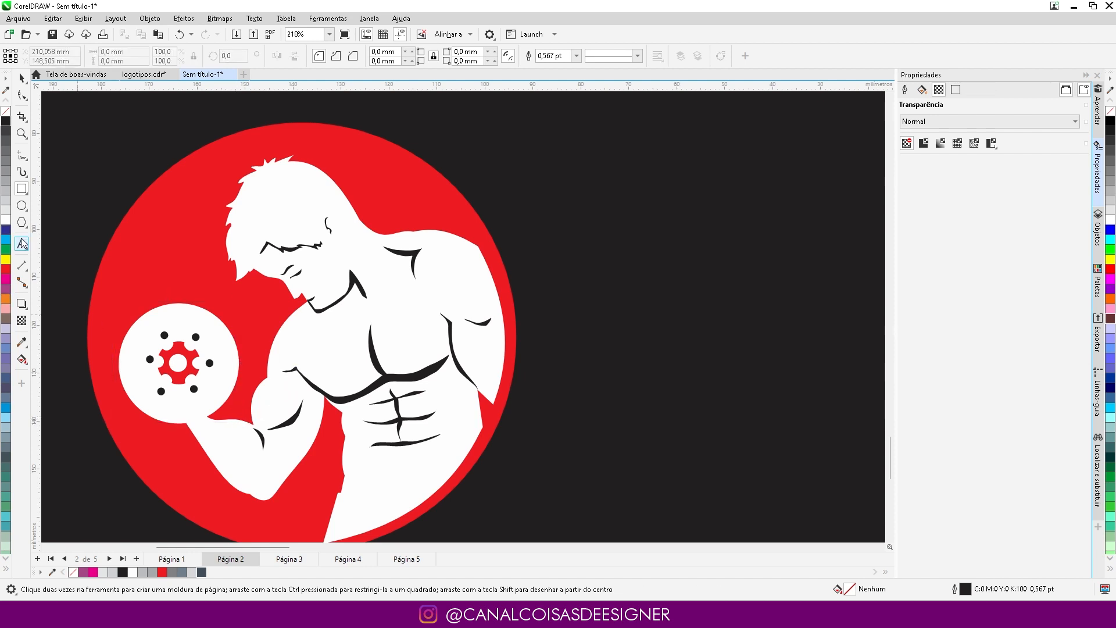
Step: Draw a circle about 26 mm wide over the dumbbell plate on the black-background copy, filled black with no outline
click(22, 205)
drag(114, 298, 246, 429)
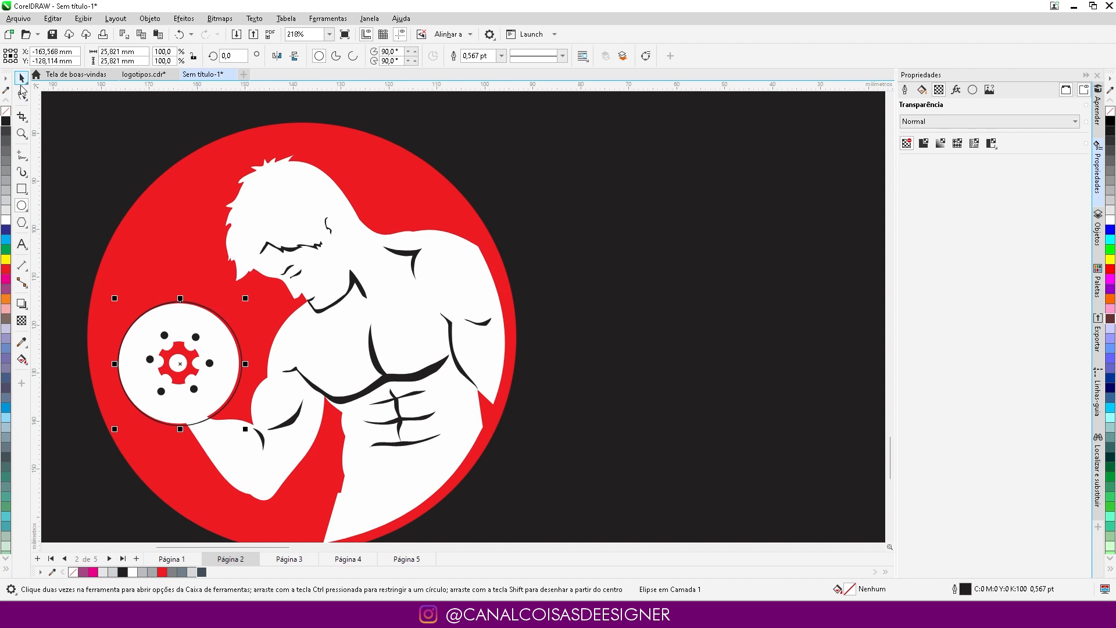
click(21, 78)
click(5, 120)
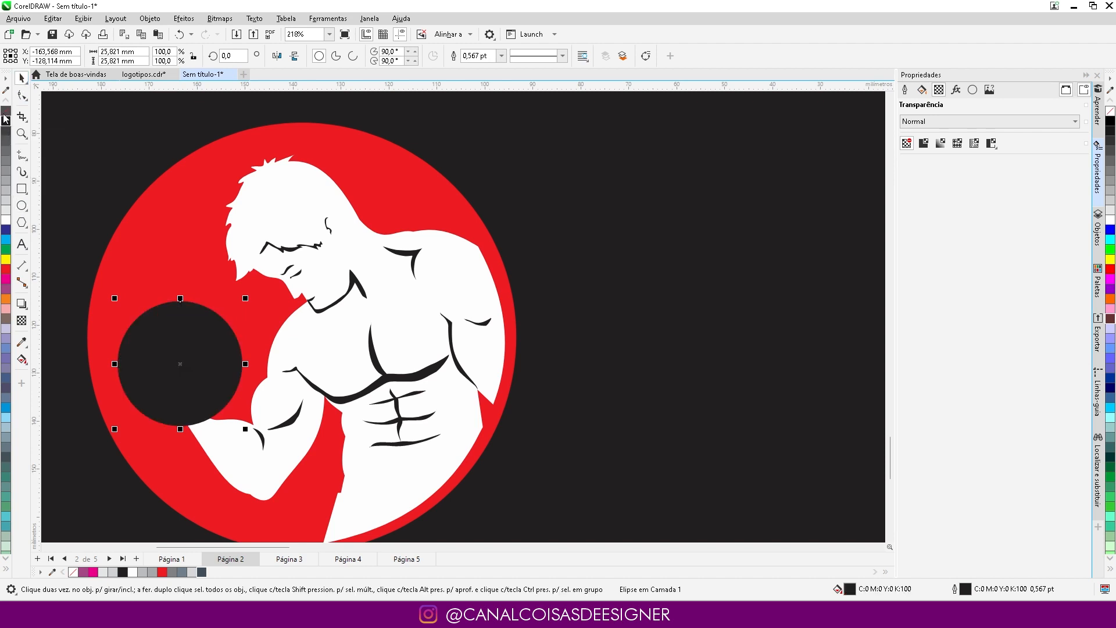
right_click(5, 111)
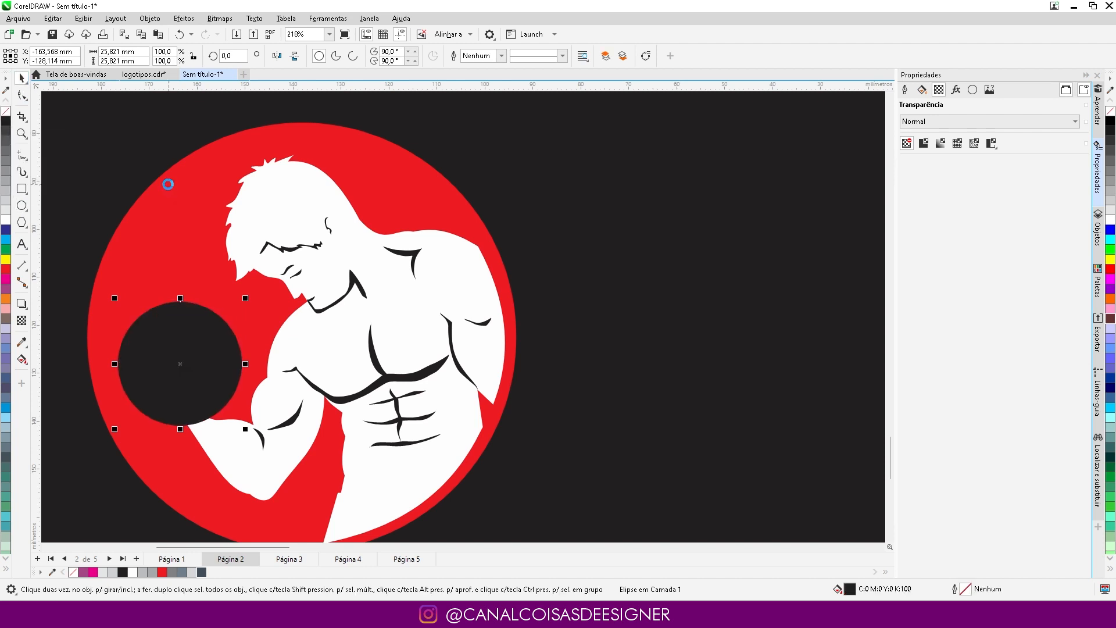
Step: Ungroup the figure's black details and bring the dumbbell's gear and dots in front of the new black circle
click(318, 388)
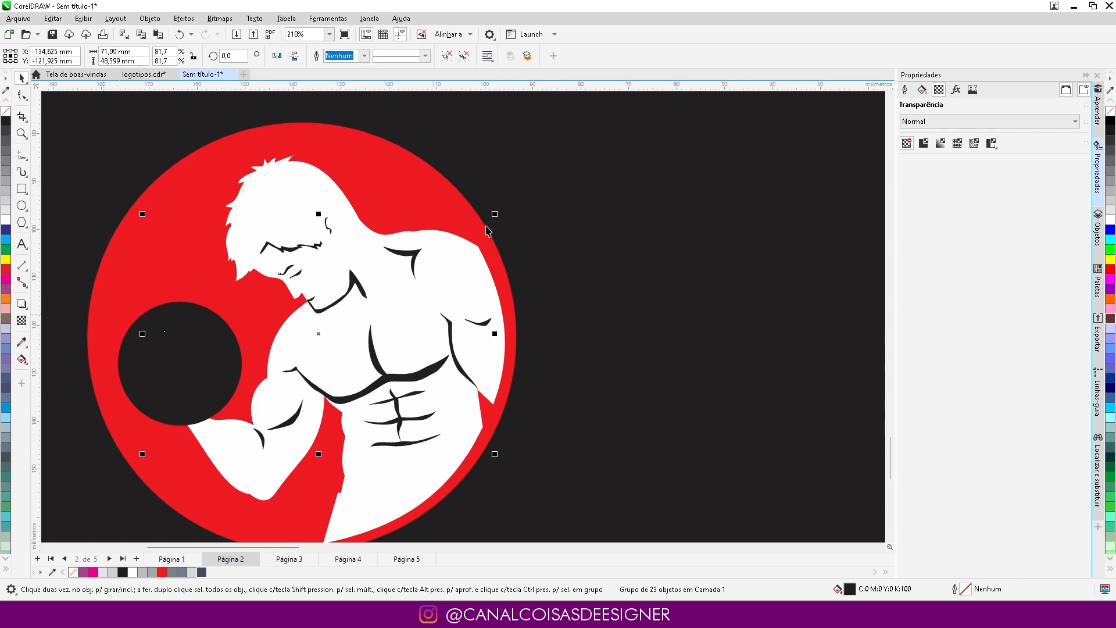
scroll(500, 303, down, 2)
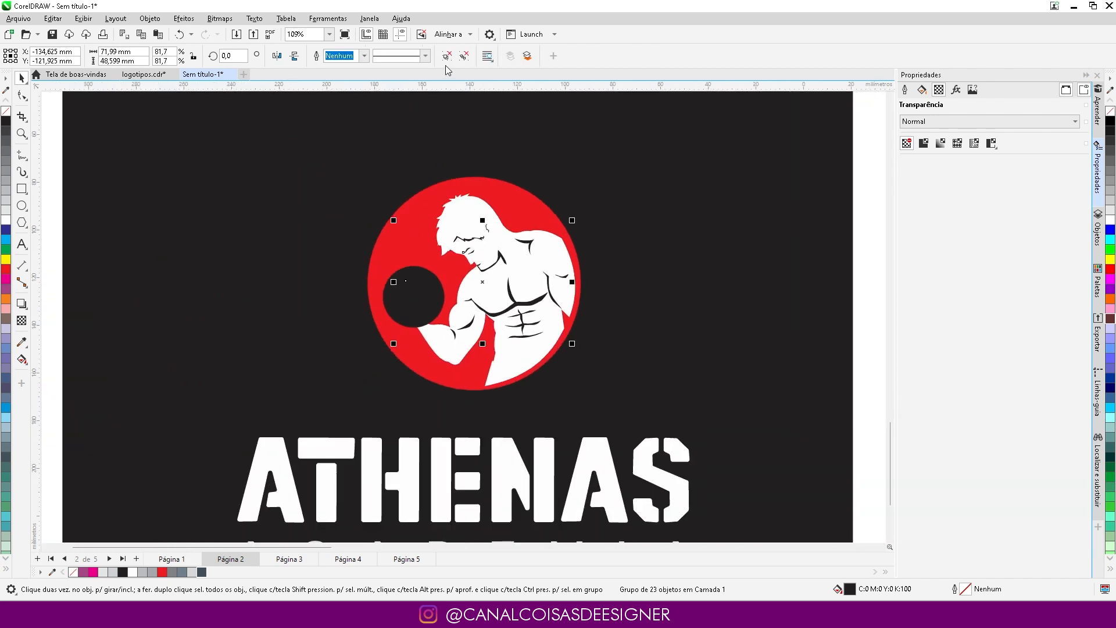
drag(55, 219, 447, 324)
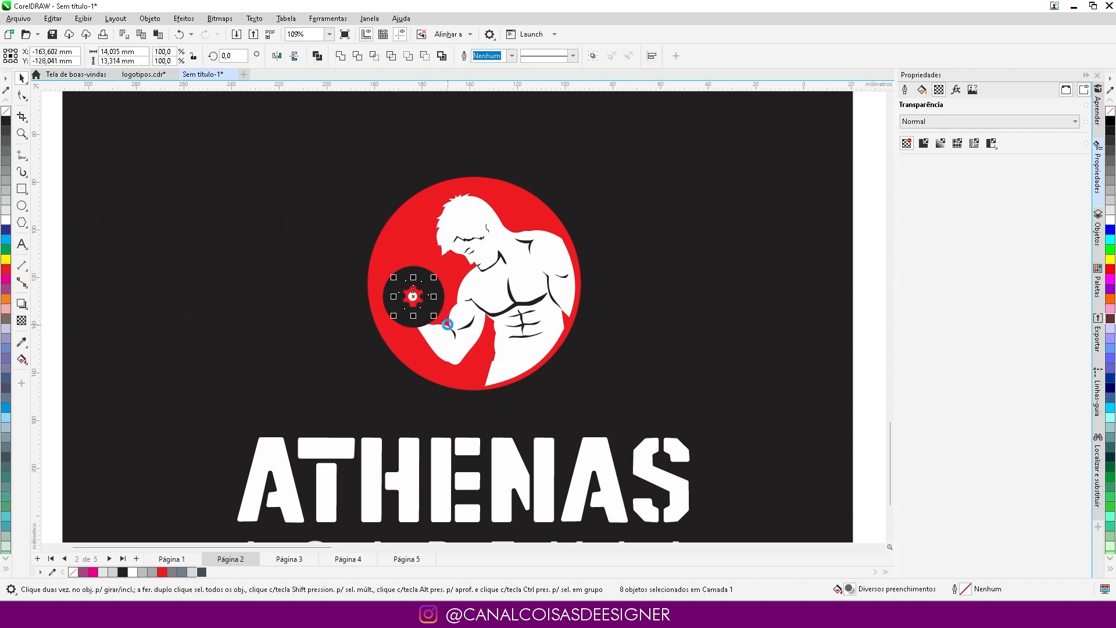
Step: Recolour the six dots around the dumbbell gear to white on the black-background copy
drag(52, 237, 452, 301)
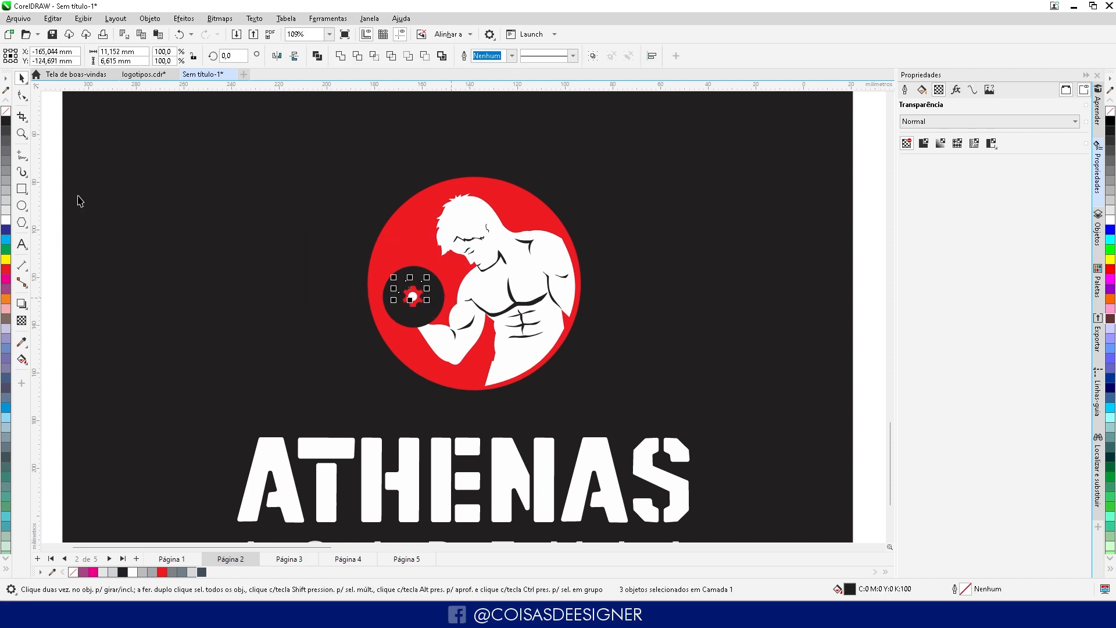
click(6, 220)
drag(53, 344, 451, 285)
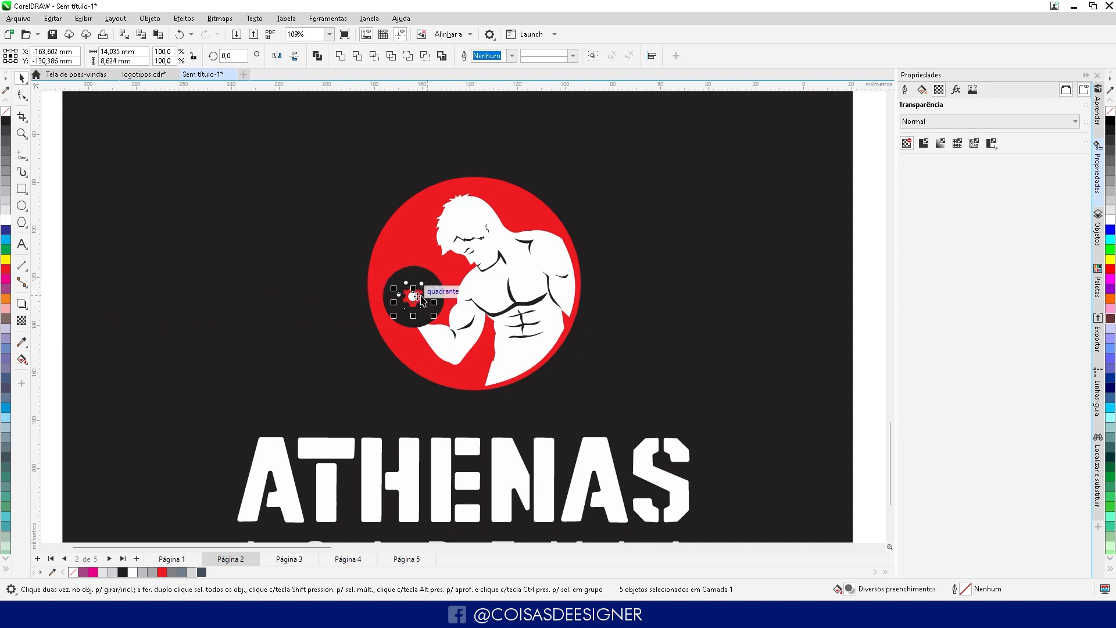
shift+click(397, 308)
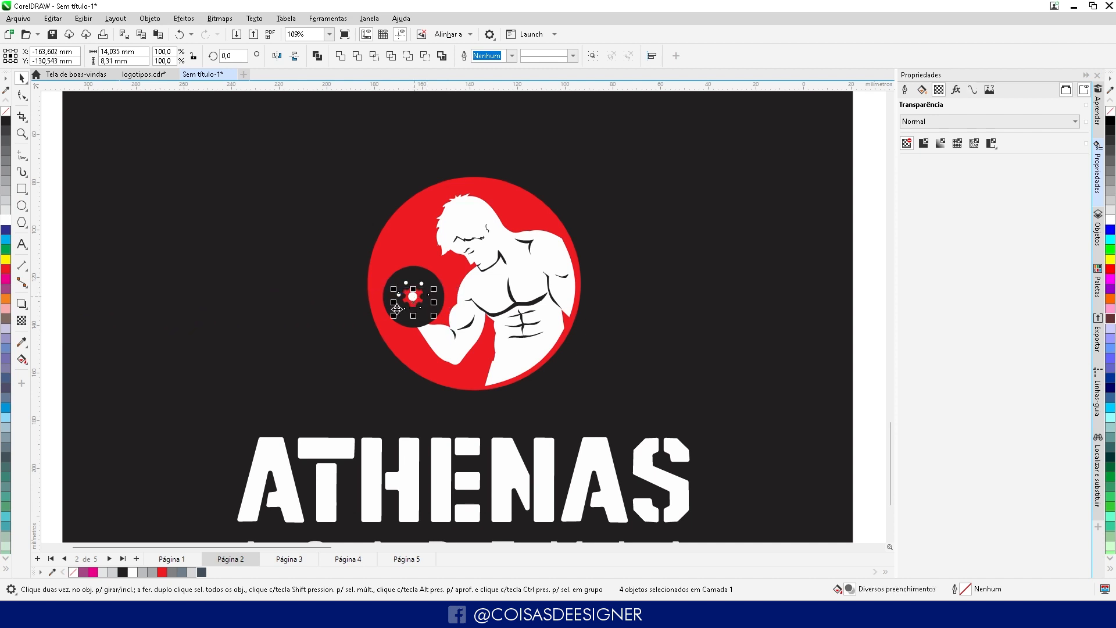
click(2, 221)
click(57, 247)
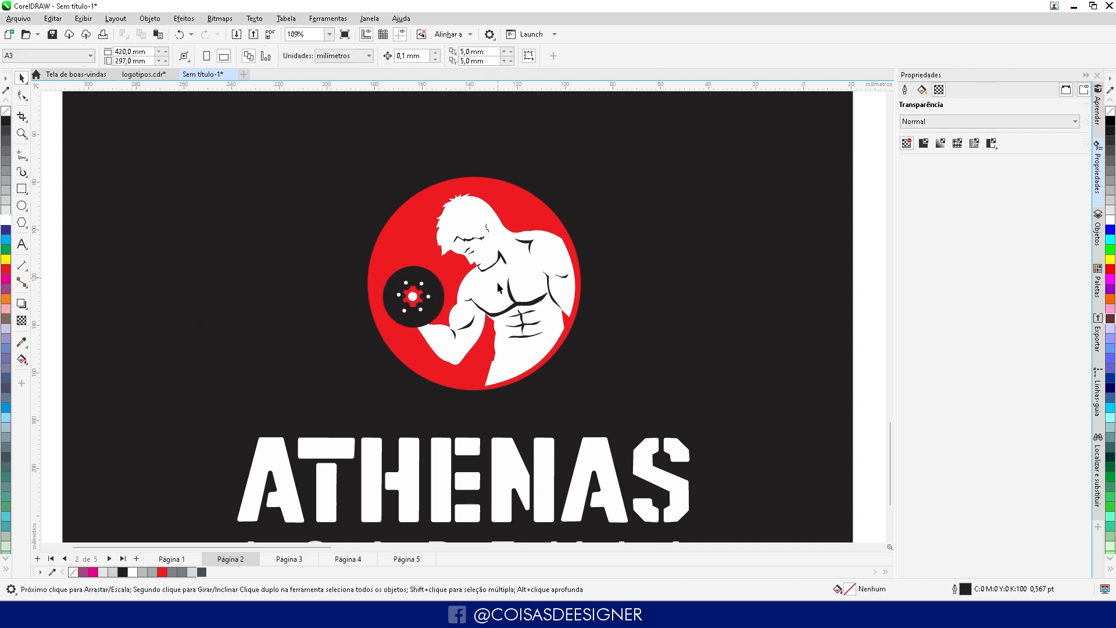
Step: Compare the logo colour variations and examine the figure's detail lines in the emblem on the lighter slate background
scroll(421, 216, down, 1)
scroll(269, 389, down, 2)
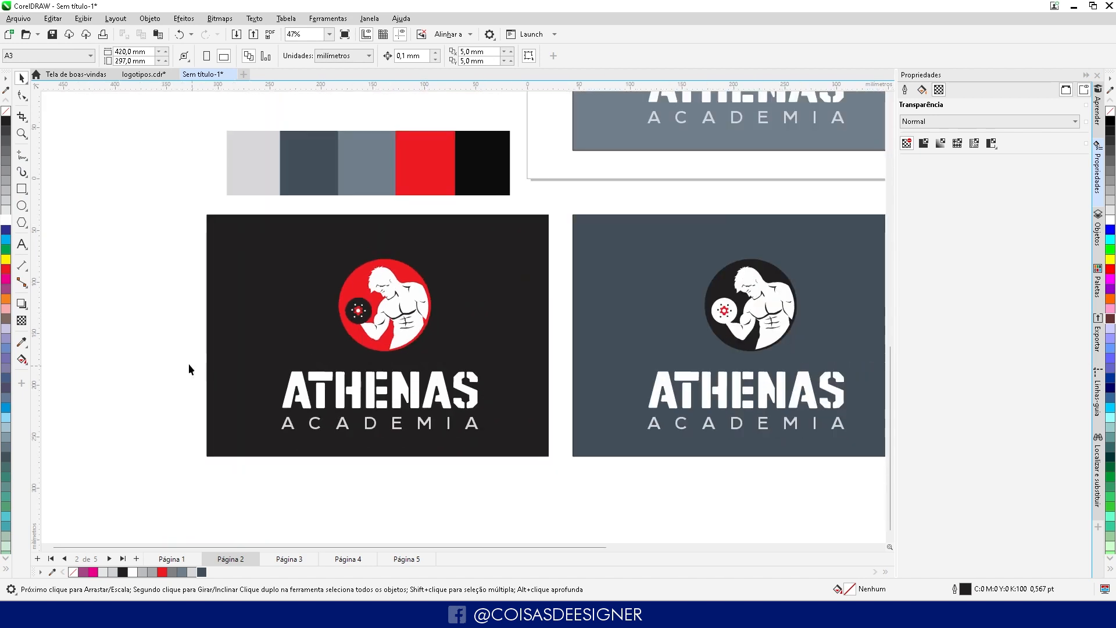
scroll(189, 369, down, 2)
scroll(489, 334, up, 1)
scroll(780, 332, up, 1)
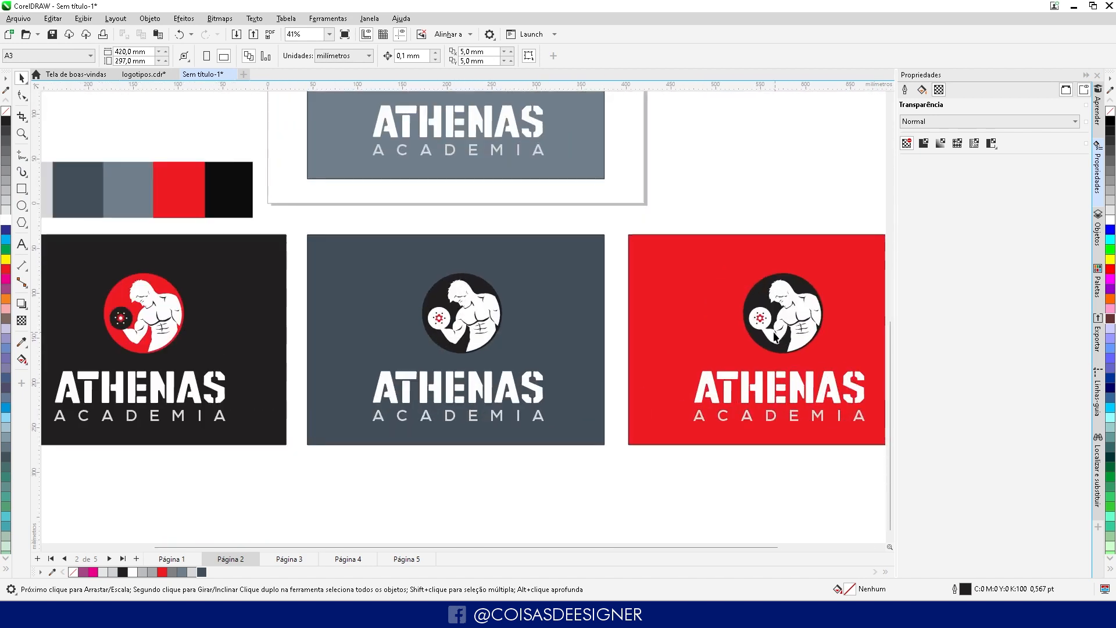
scroll(617, 322, down, 2)
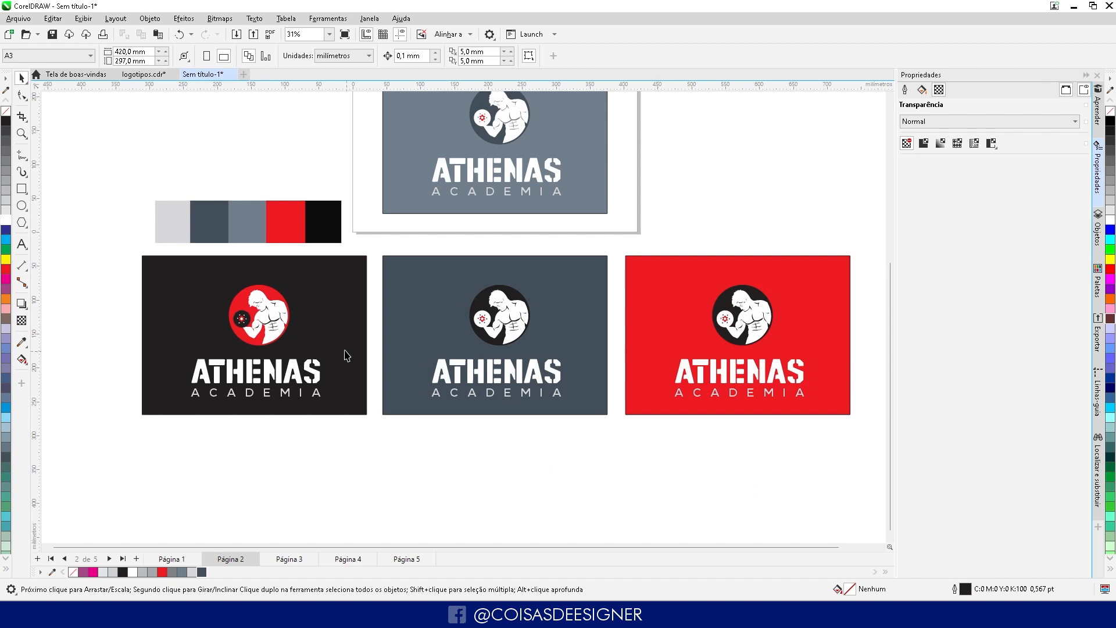
drag(354, 250, 355, 251)
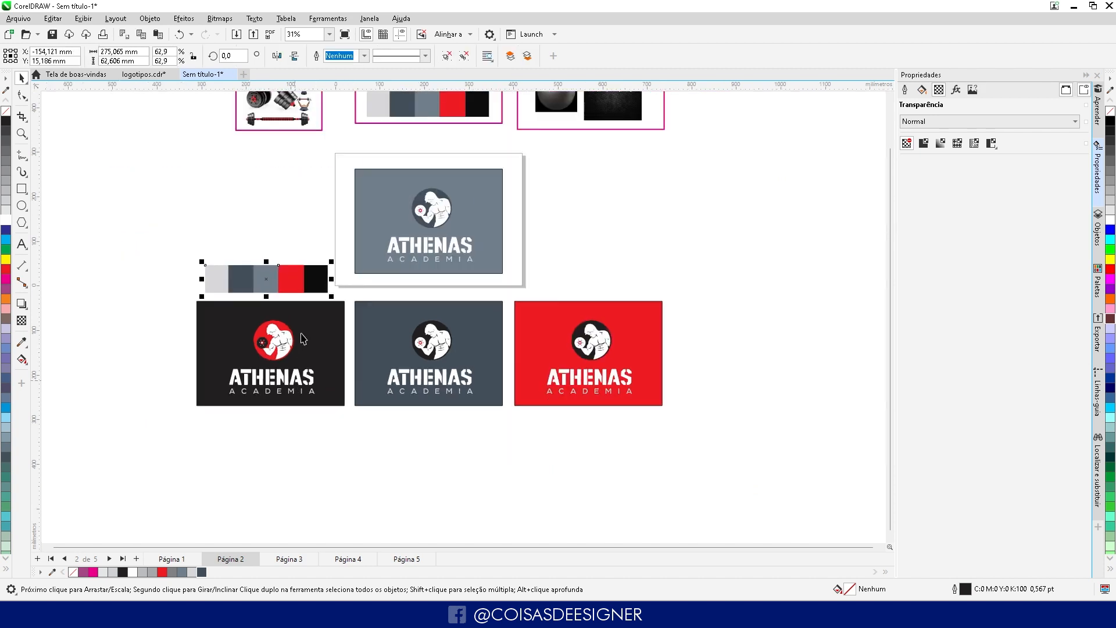
scroll(378, 249, down, 2)
scroll(412, 192, up, 9)
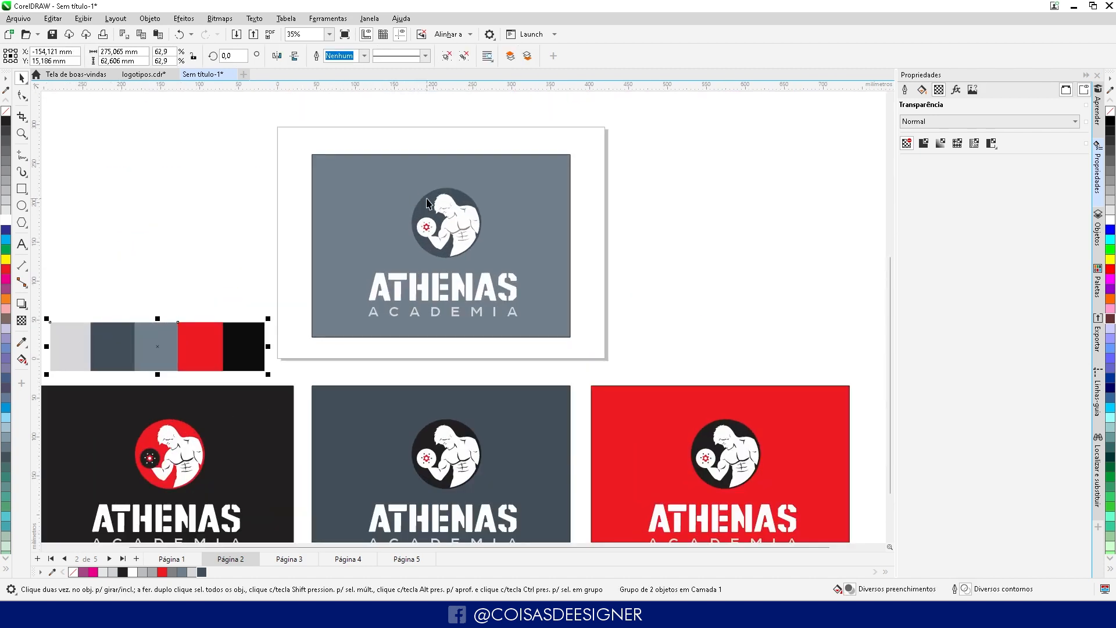
scroll(474, 237, up, 2)
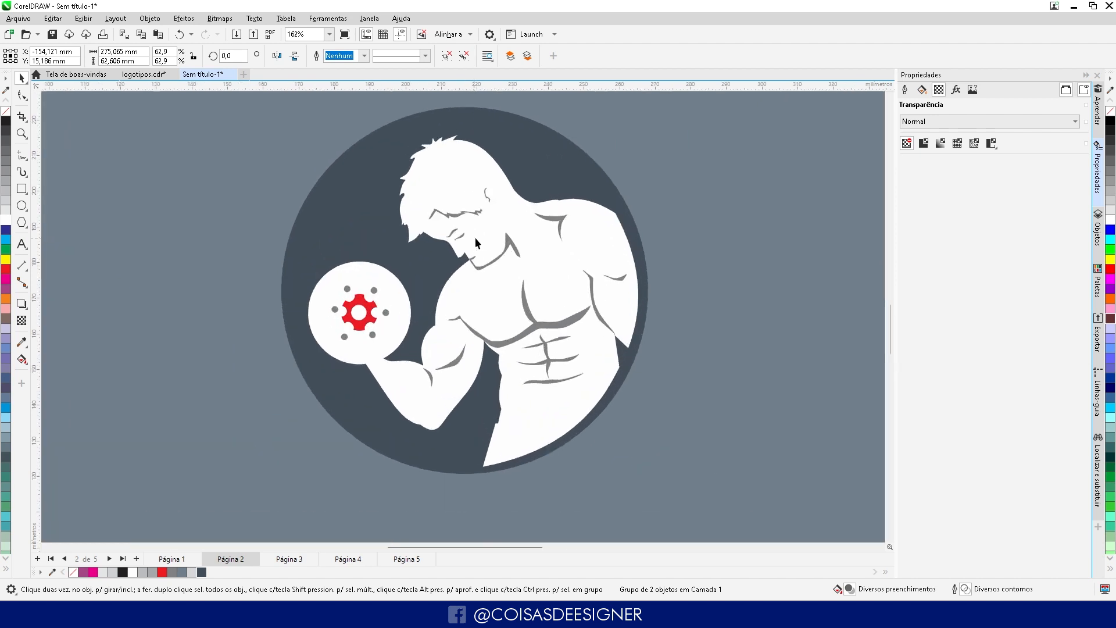
scroll(413, 198, down, 4)
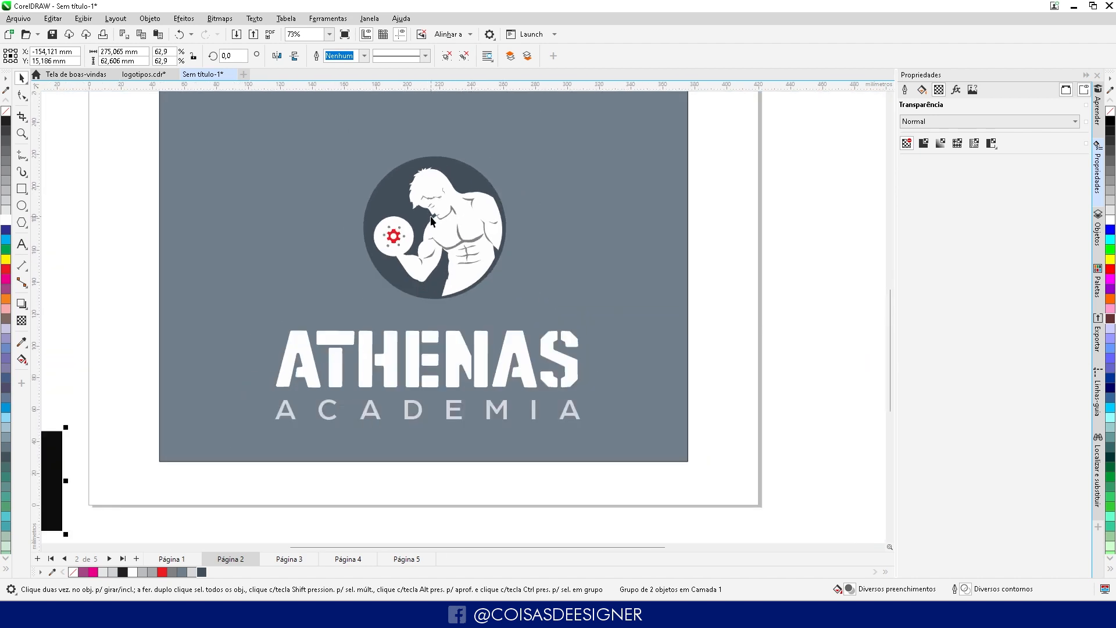
scroll(430, 216, up, 4)
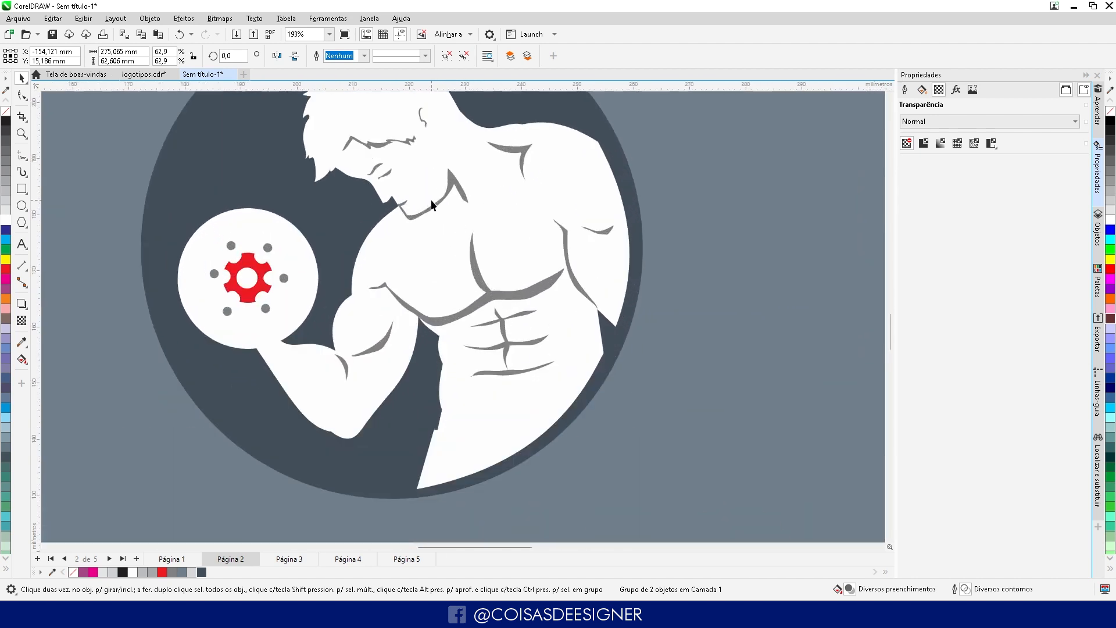
scroll(512, 318, down, 2)
scroll(396, 176, up, 1)
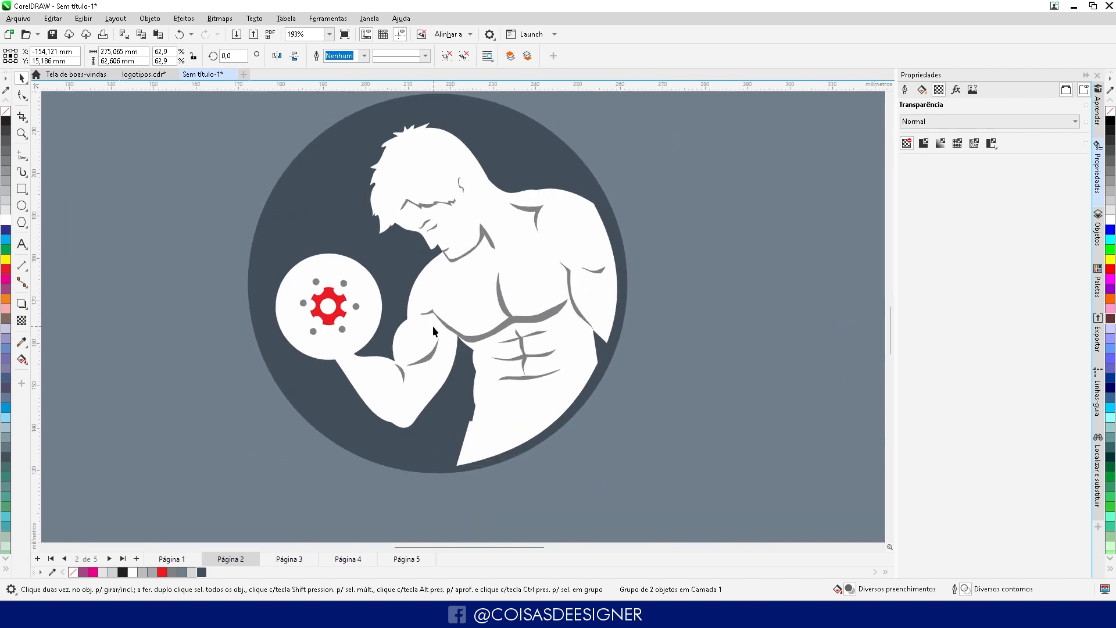
scroll(455, 368, up, 2)
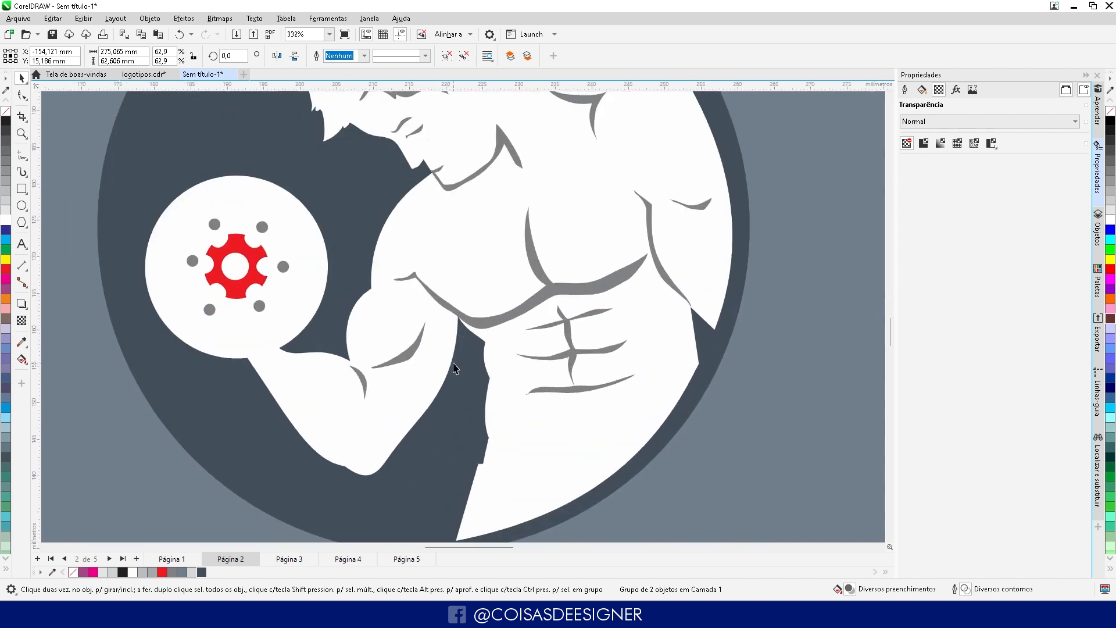
click(18, 161)
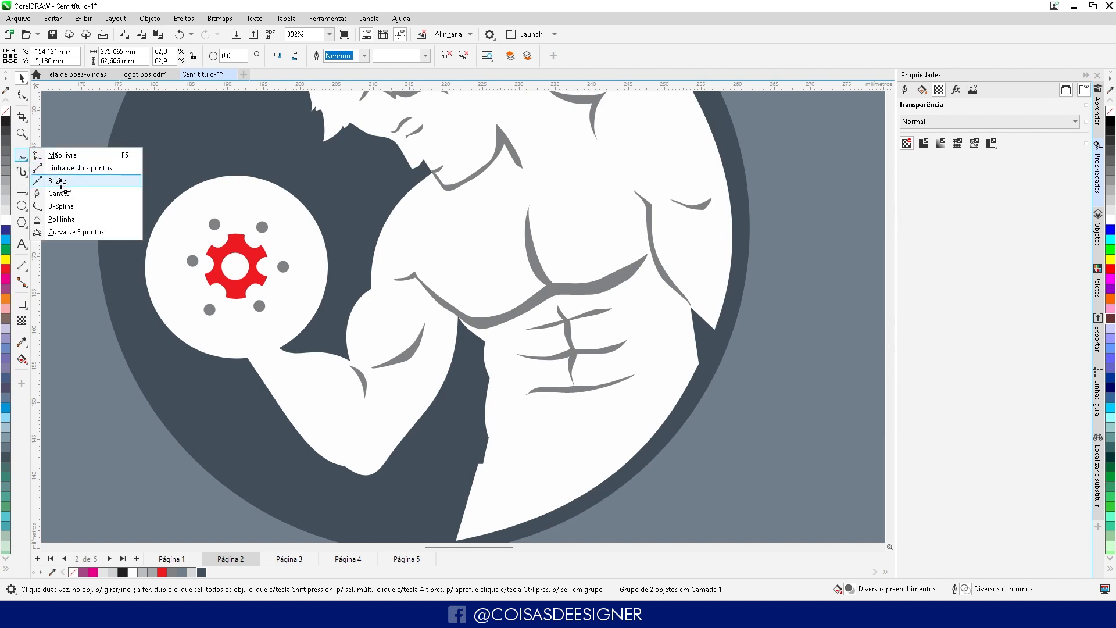
click(57, 180)
scroll(436, 295, up, 1)
scroll(437, 216, up, 2)
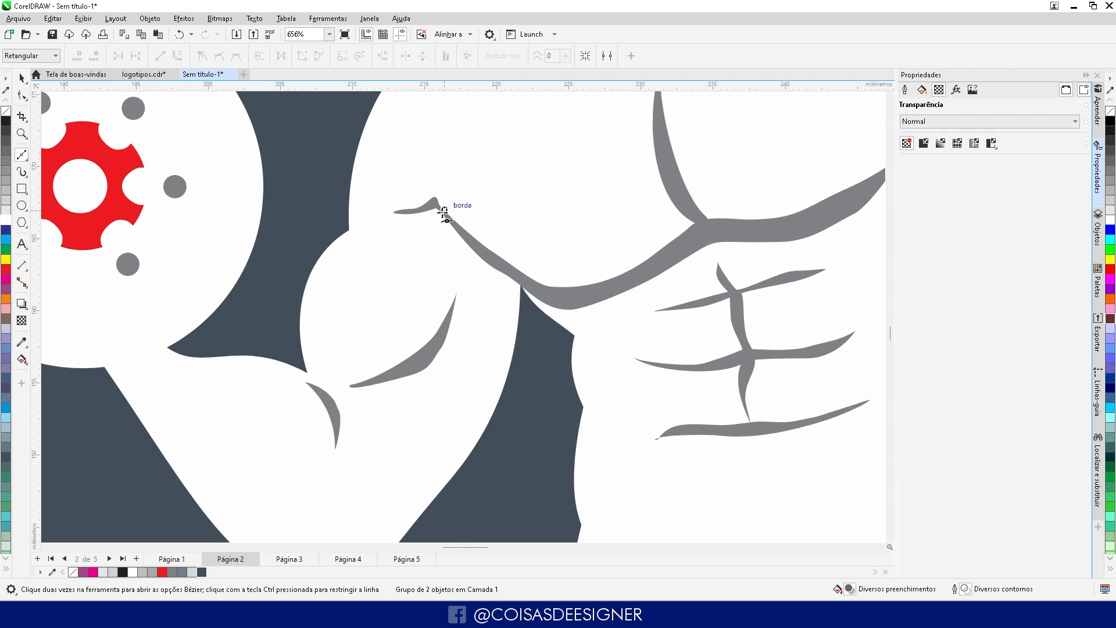
drag(439, 308, 436, 321)
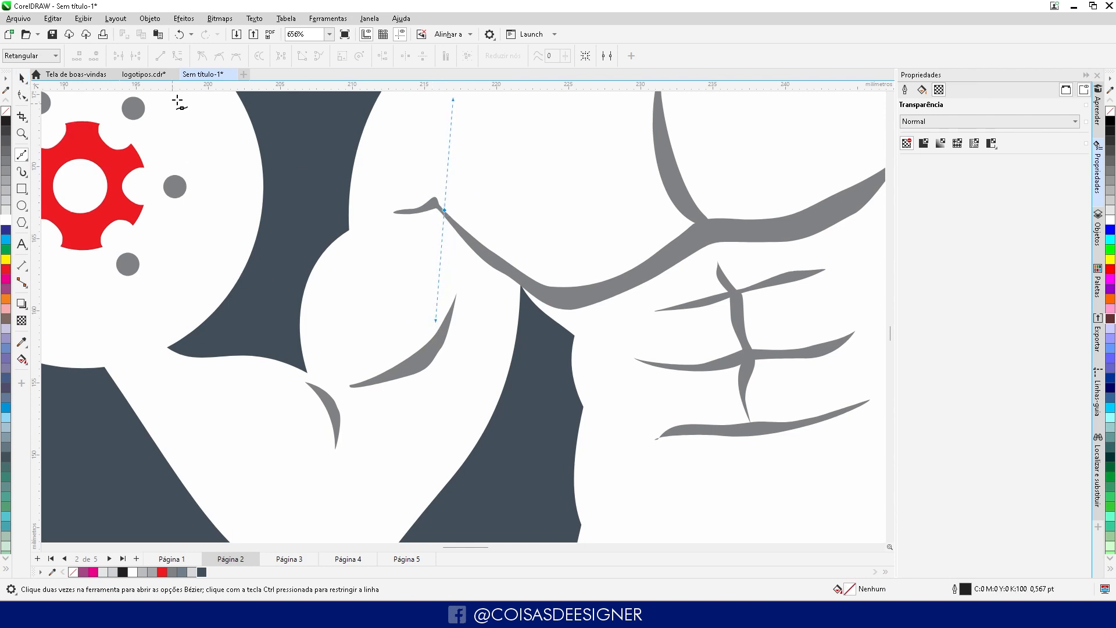
click(21, 78)
Step: Draw a closed freehand shadow outline along the underside of the raised forearm and upper arm on the lighter slate copy
click(22, 157)
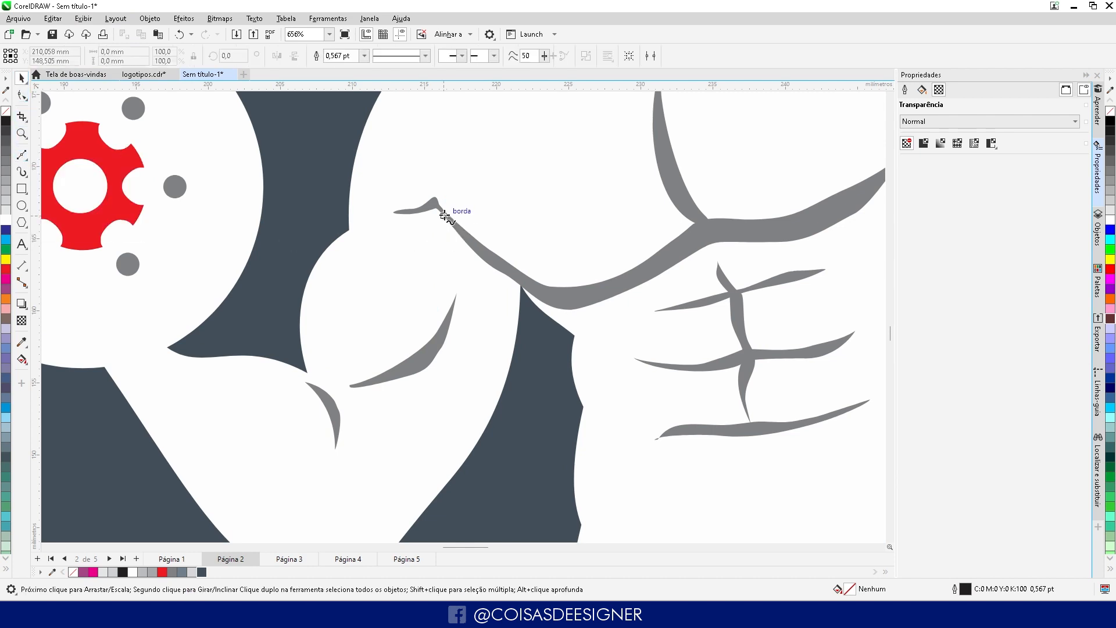
drag(466, 324, 474, 349)
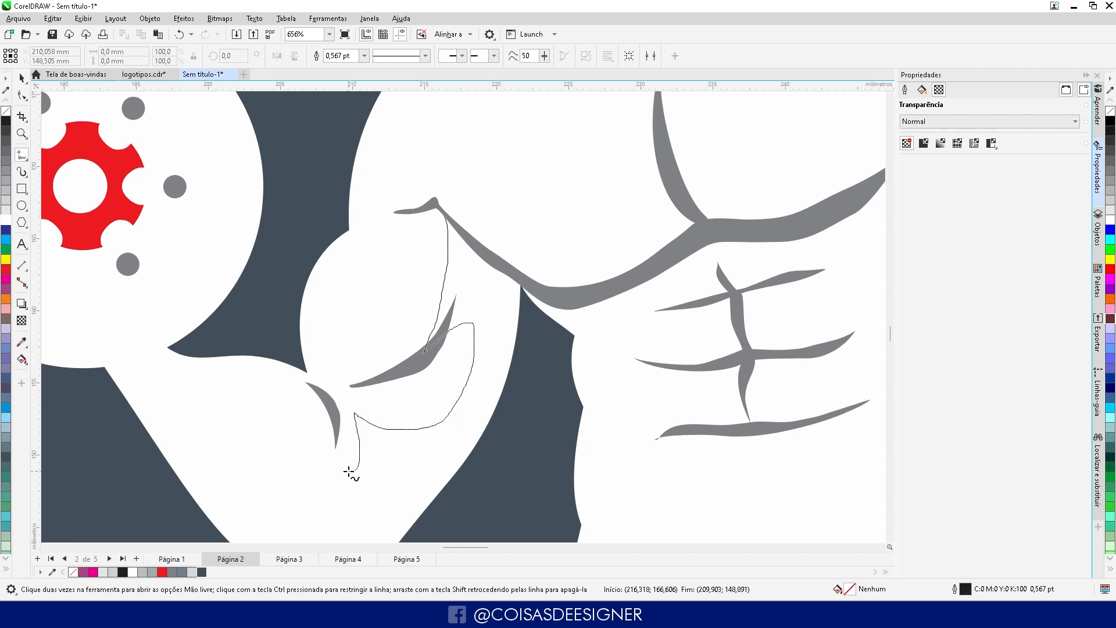
drag(349, 472, 351, 474)
scroll(351, 474, down, 1)
mouse_move(377, 386)
mouse_down()
mouse_move(374, 401)
mouse_move(292, 410)
mouse_up()
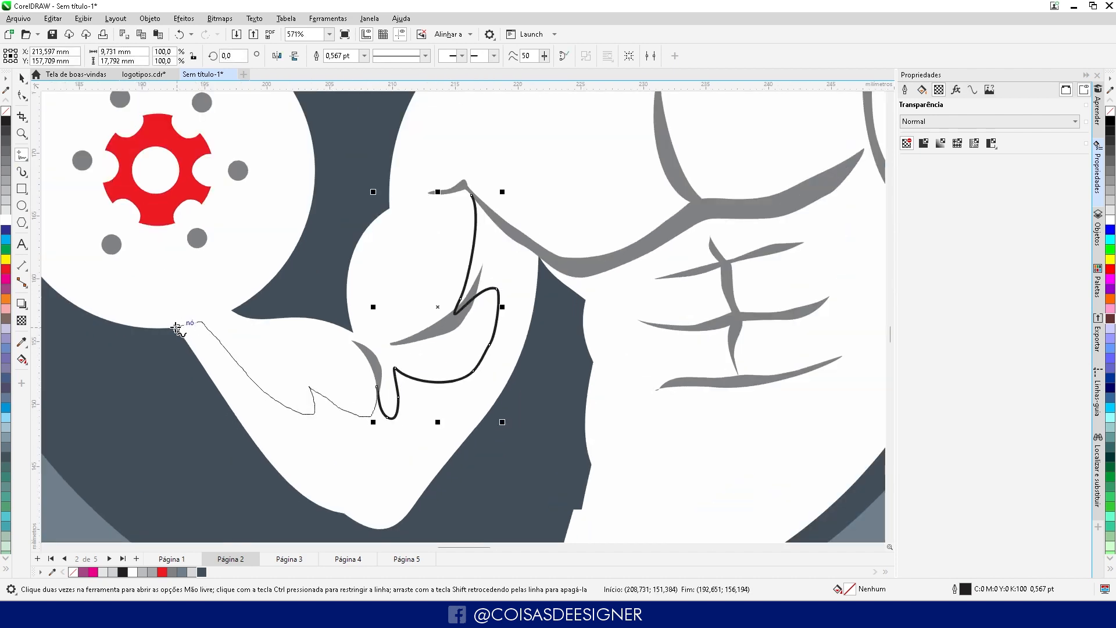
mouse_move(176, 329)
mouse_down()
mouse_move(254, 445)
mouse_move(310, 502)
mouse_move(347, 515)
mouse_move(409, 511)
mouse_move(500, 417)
mouse_move(544, 274)
mouse_up()
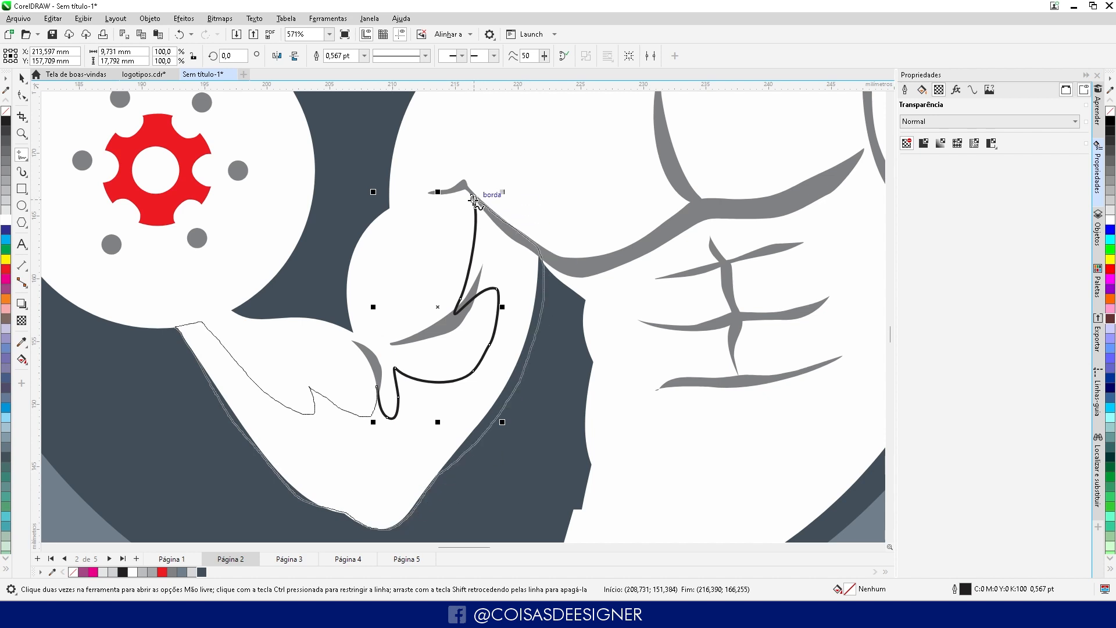
drag(474, 199, 474, 200)
Step: Fill the raised arm's shadow shape with 60% black, remove its outline and adjust a node on its lower edge
click(6, 180)
click(6, 161)
right_click(5, 110)
key(F10)
scroll(317, 210, down, 3)
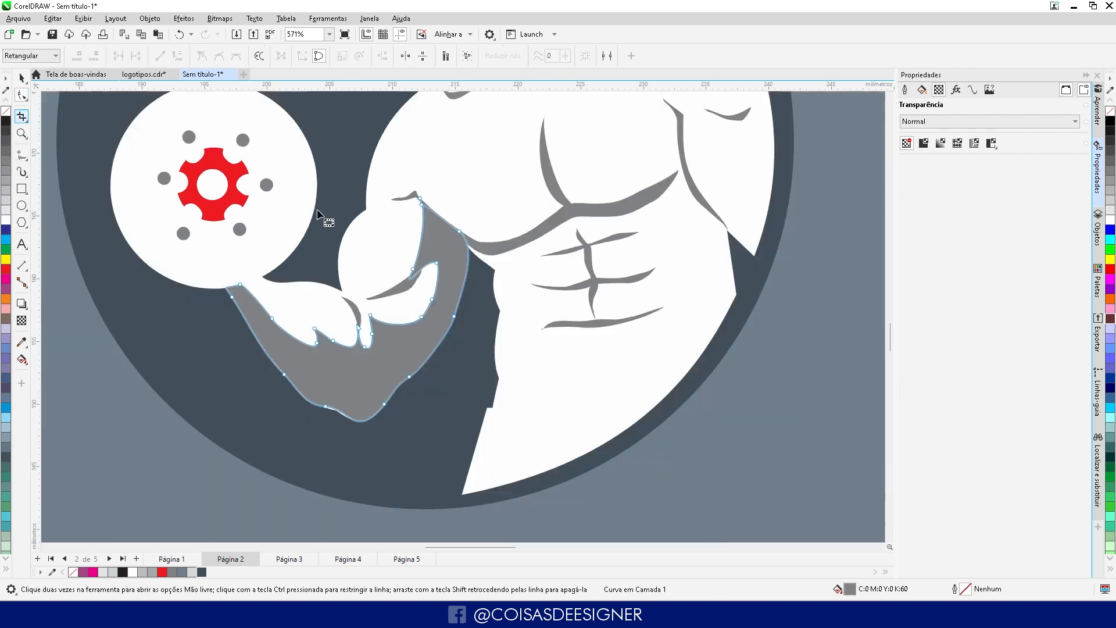
scroll(348, 433, up, 2)
drag(323, 393, 324, 401)
scroll(320, 395, down, 6)
click(22, 78)
click(80, 314)
Step: Draw a closed freehand shadow outline along the outer edge and tip of the figure's other arm
click(26, 159)
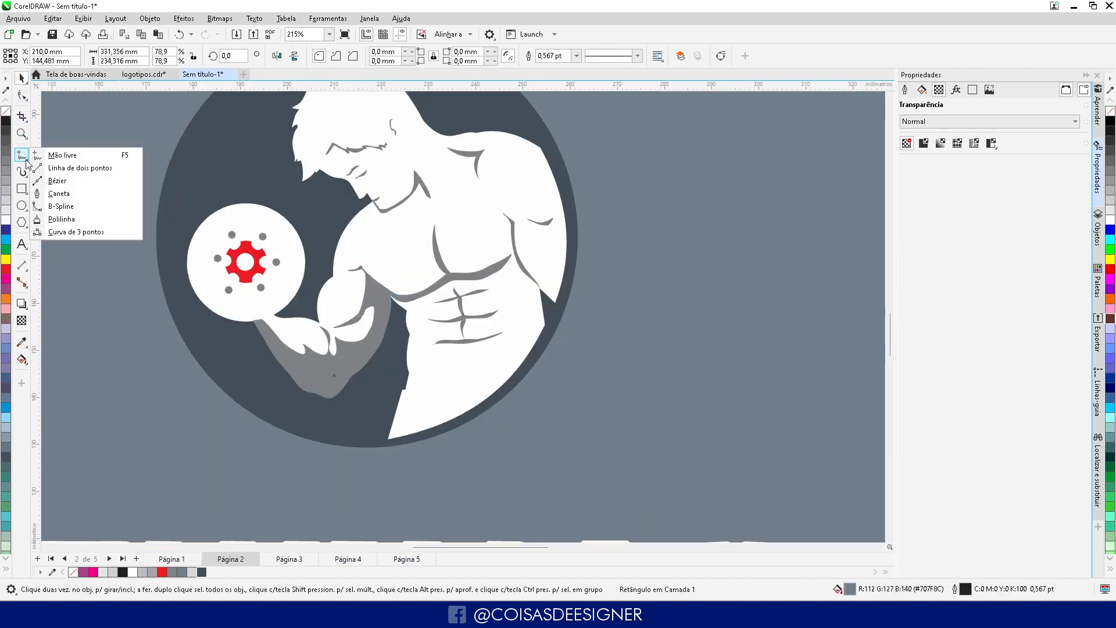
scroll(308, 300, up, 3)
click(332, 306)
click(22, 154)
scroll(349, 250, down, 2)
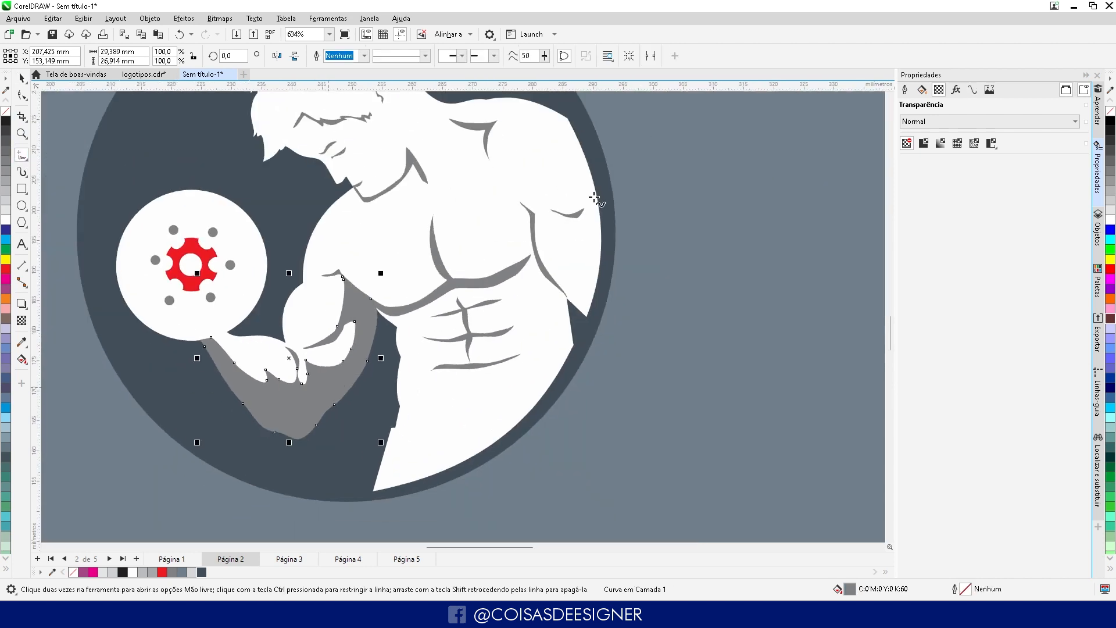
scroll(594, 198, up, 2)
mouse_move(471, 303)
mouse_down()
mouse_move(561, 326)
mouse_move(600, 282)
mouse_up()
mouse_move(578, 104)
mouse_down()
mouse_move(620, 287)
mouse_move(582, 426)
mouse_move(556, 417)
mouse_move(500, 359)
mouse_move(471, 304)
mouse_up()
key(space)
Step: Intersect the outer arm's shadow outline with the white body, delete the leftover outline and fill the intersection with 60% black
shift+click(451, 158)
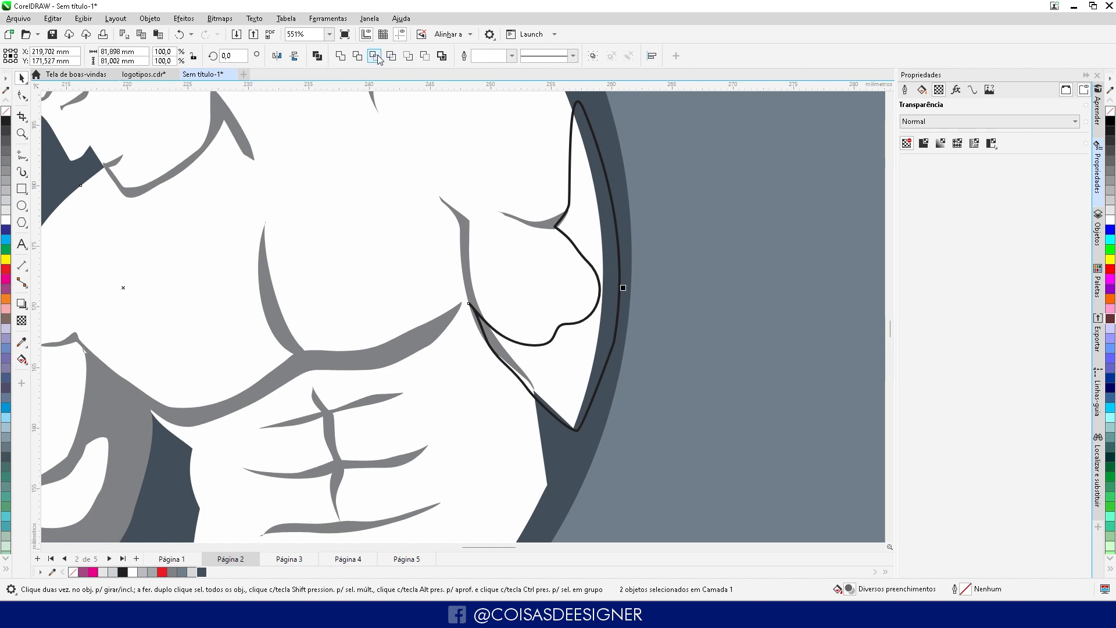
click(381, 57)
click(617, 248)
key(Delete)
click(576, 358)
click(153, 572)
click(174, 572)
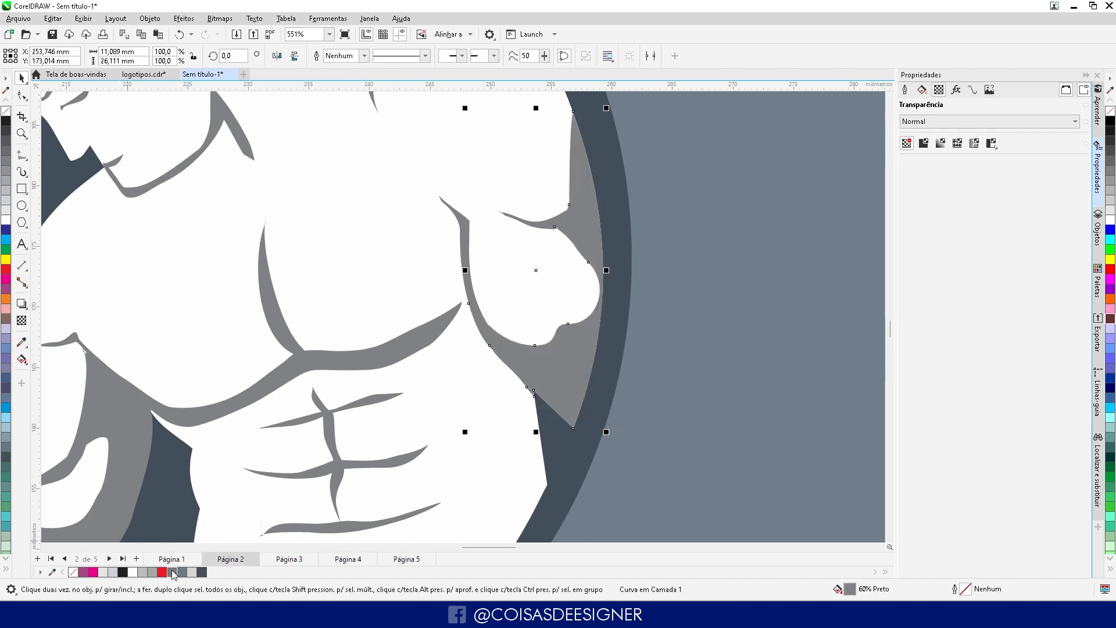
Step: Draw a freehand shadow line from the figure's lower waist point up around the abdominal muscles and back down their other side
scroll(143, 442, down, 3)
click(22, 155)
scroll(543, 375, up, 2)
scroll(398, 444, up, 1)
drag(404, 461, 423, 407)
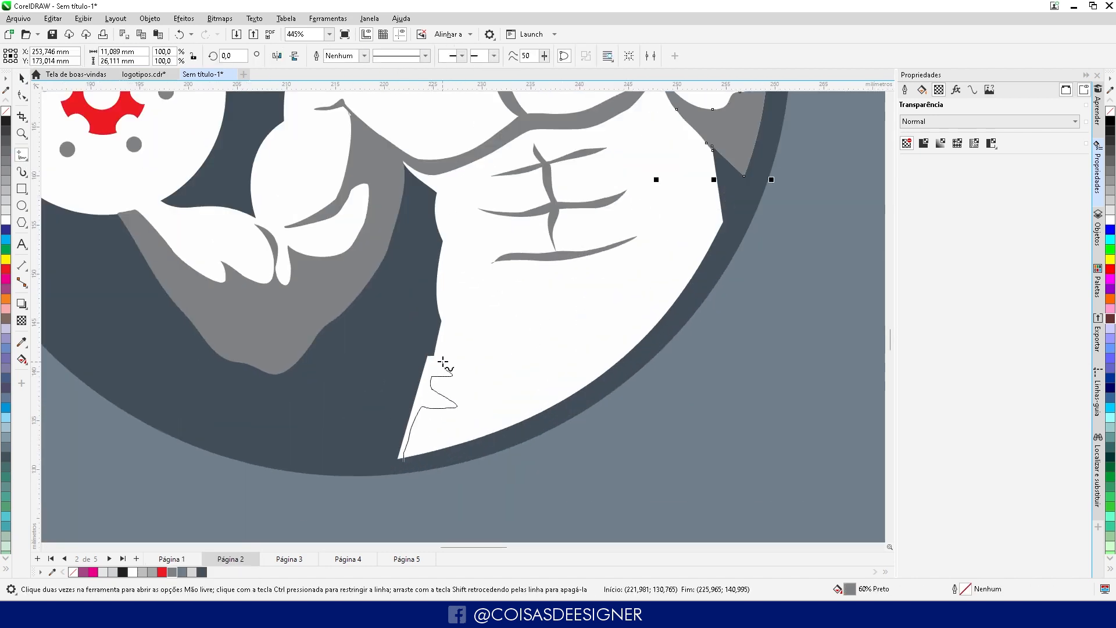
mouse_move(500, 261)
mouse_down()
mouse_move(543, 252)
mouse_move(527, 213)
mouse_up()
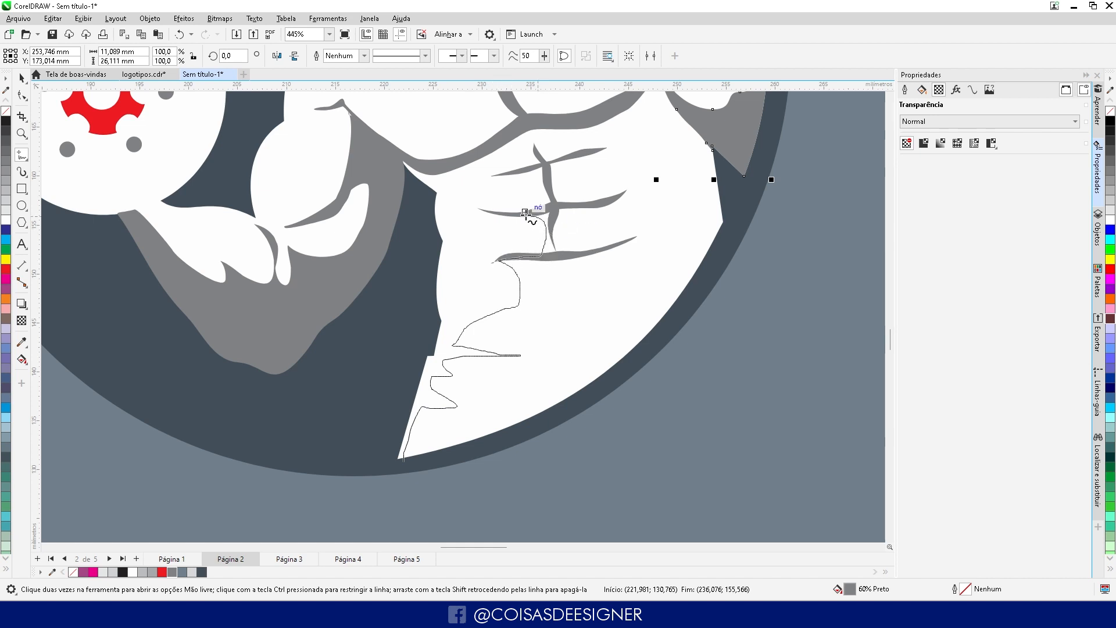
mouse_move(598, 124)
mouse_down()
mouse_move(544, 149)
mouse_move(575, 203)
mouse_move(583, 247)
mouse_move(561, 291)
mouse_up()
key(ctrl+z)
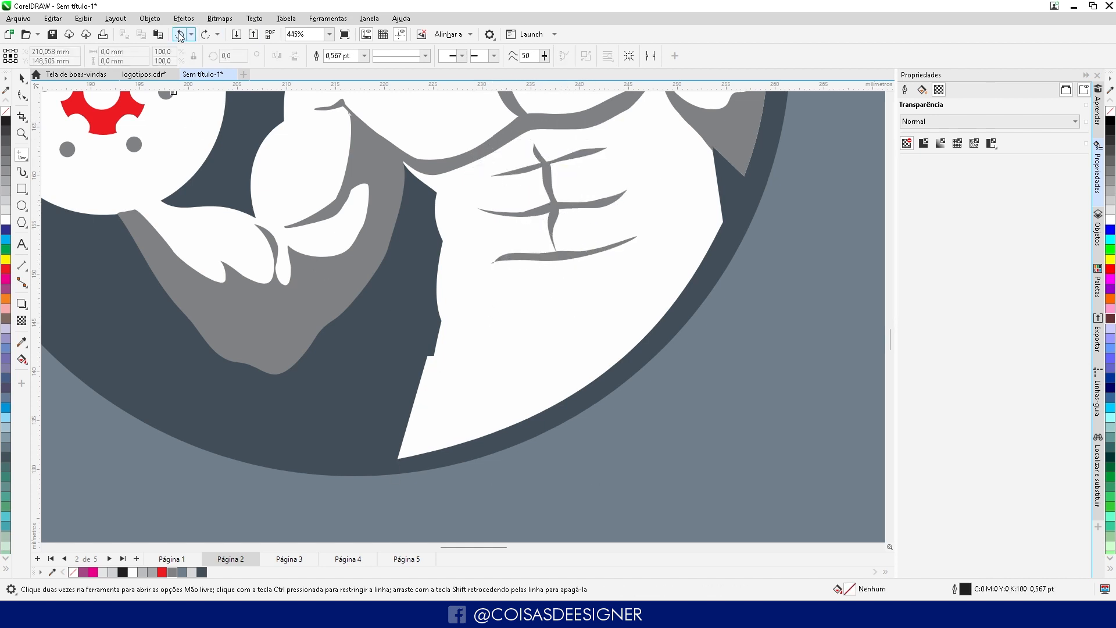
click(179, 35)
click(205, 35)
click(206, 35)
Step: Extend the abdomen shadow line around the hip, close it along the body's lower curved edge and adjust a node there
click(22, 77)
drag(548, 141, 554, 134)
click(568, 280)
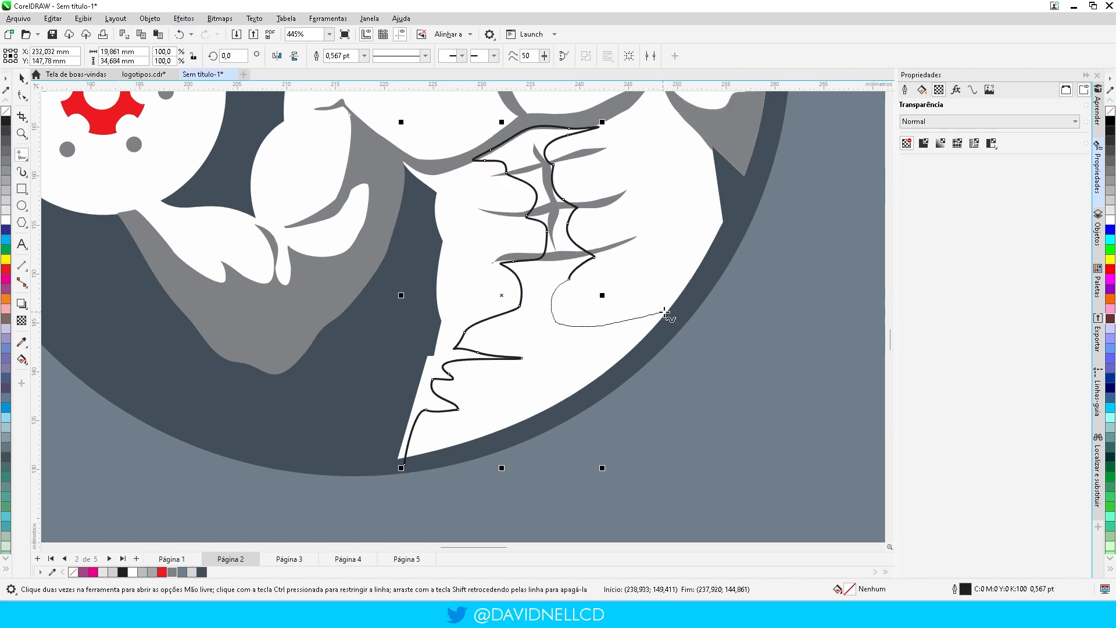
mouse_move(665, 312)
mouse_down()
mouse_move(562, 401)
mouse_move(405, 464)
mouse_up()
key(F10)
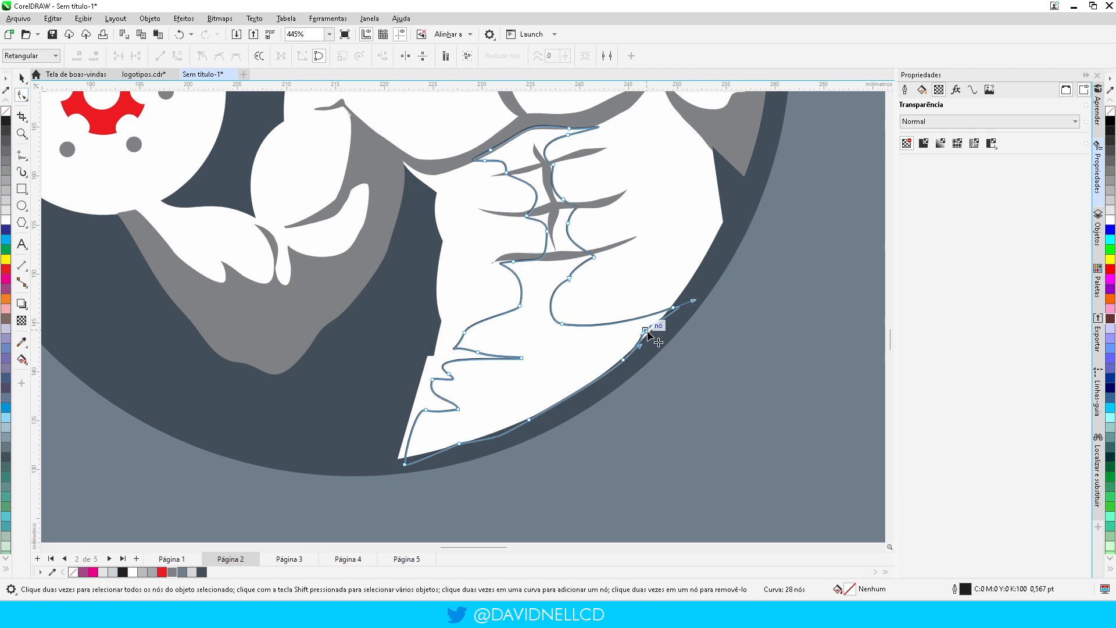
drag(647, 331, 655, 338)
Step: Intersect the abdomen shadow outline with the white body, delete the leftover shape and fill the intersection with 60% black
click(22, 78)
shift+click(439, 204)
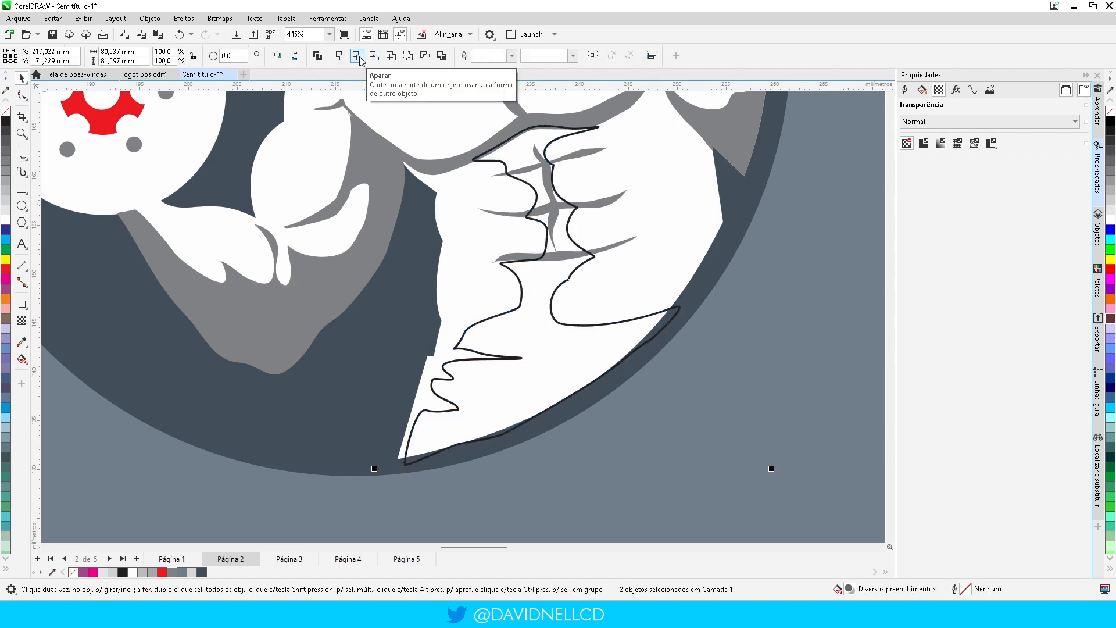
click(374, 56)
click(7, 160)
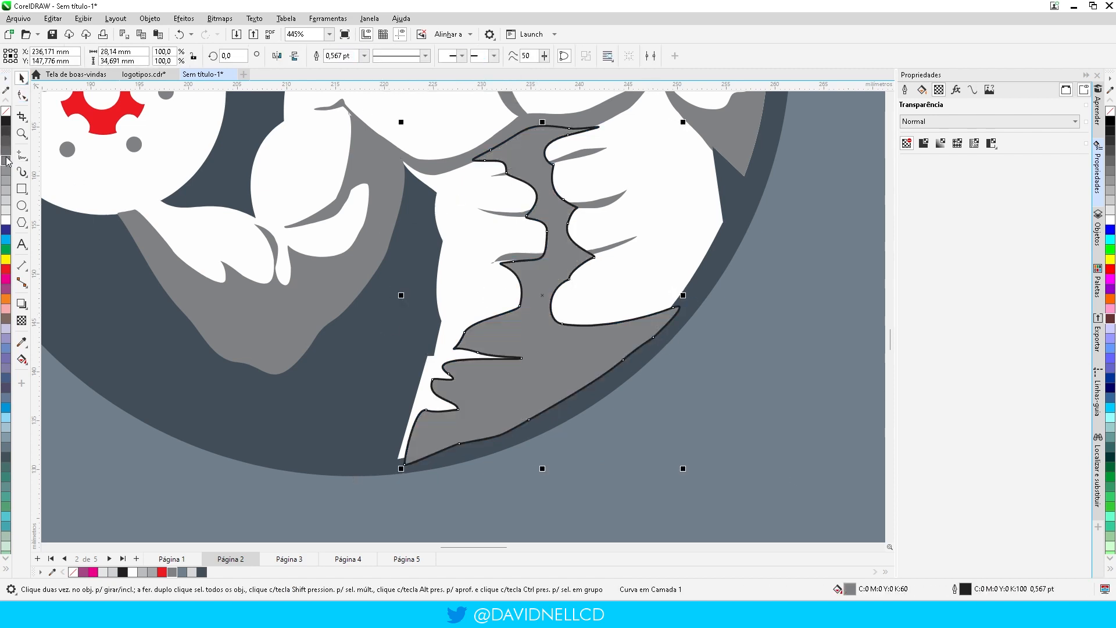
right_click(6, 111)
click(514, 239)
drag(538, 393, 349, 384)
key(Delete)
click(465, 387)
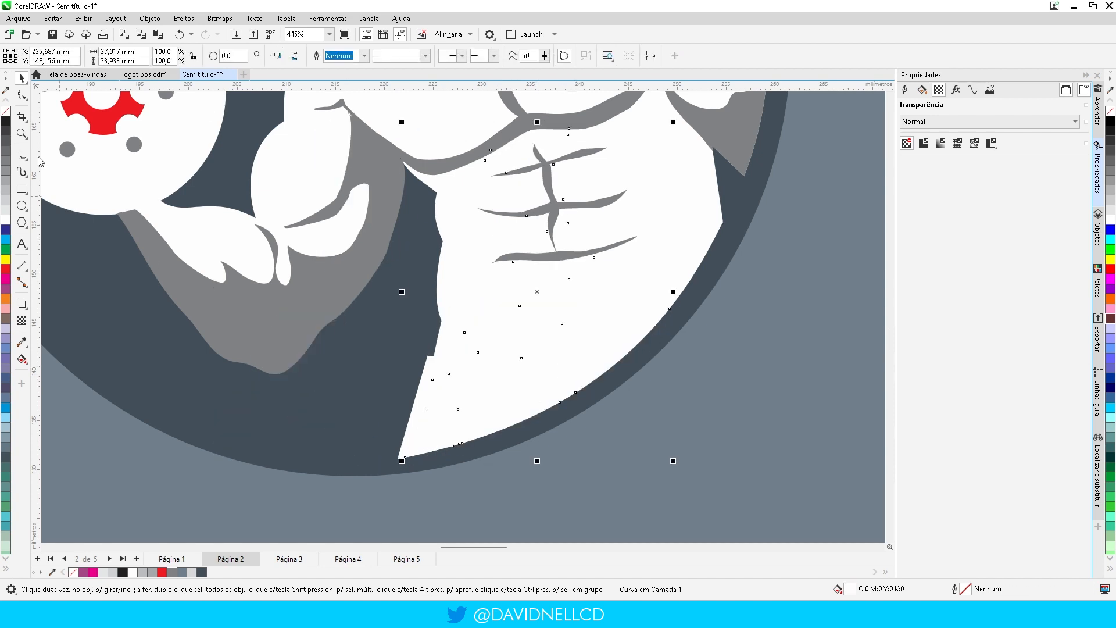
click(172, 573)
Step: Delete the lowest thin crease line across the figure's abdomen
click(494, 261)
ctrl+click(494, 262)
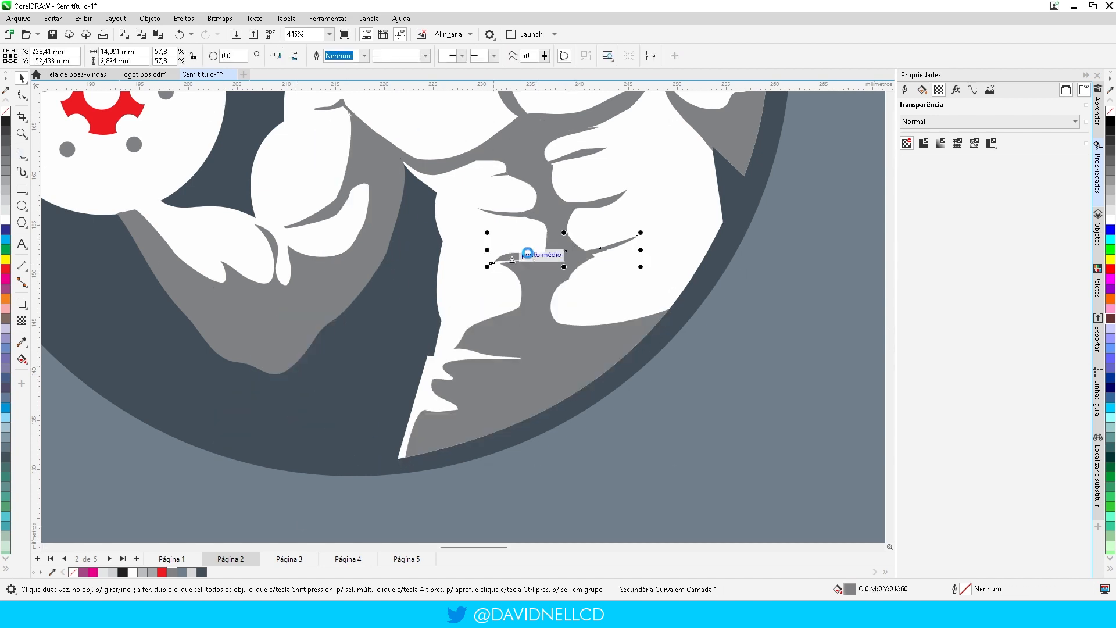
key(Delete)
scroll(438, 378, down, 1)
scroll(438, 381, up, 1)
Step: Draw a closed freehand shadow outline from the armpit down around the outer abdominal muscles and back up along the torso's side
click(21, 155)
click(53, 181)
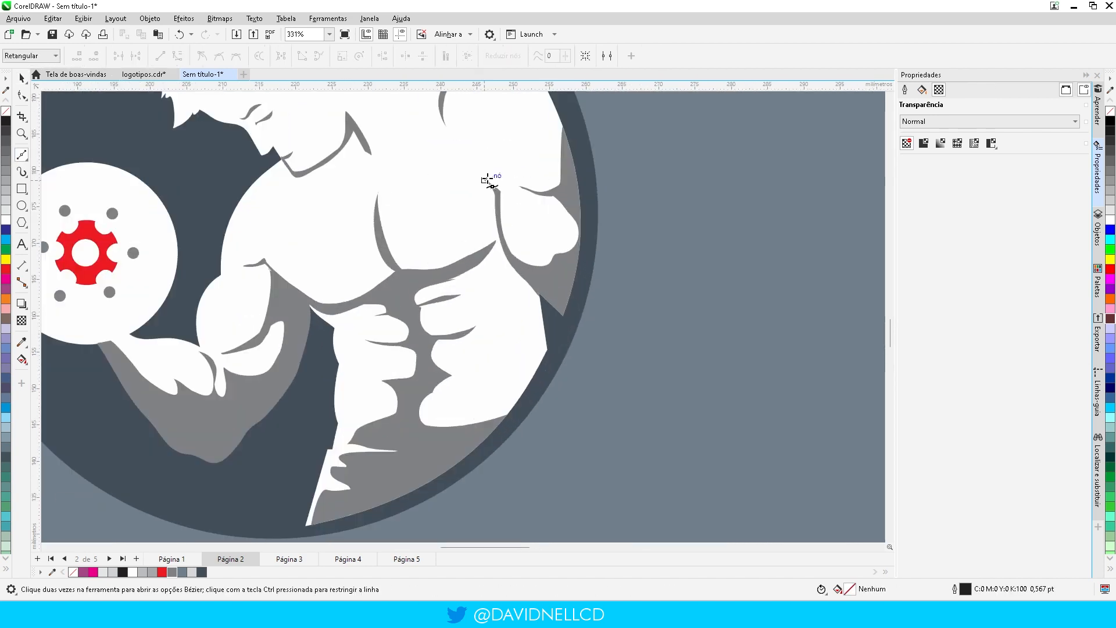
drag(484, 180, 484, 239)
click(22, 154)
click(53, 157)
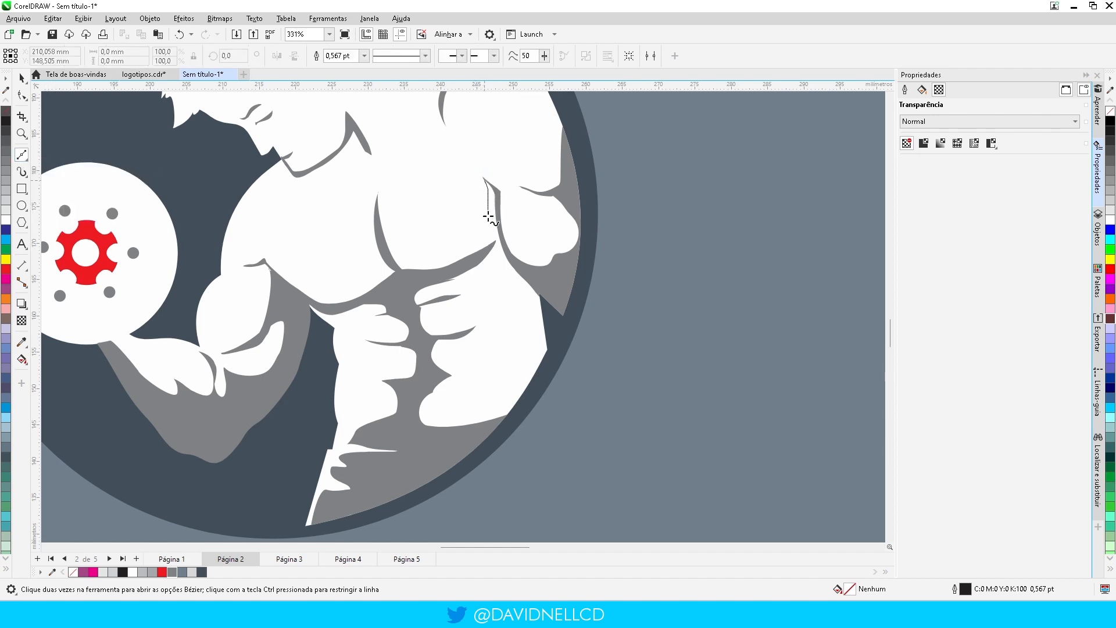
drag(484, 181, 461, 293)
drag(439, 379, 428, 412)
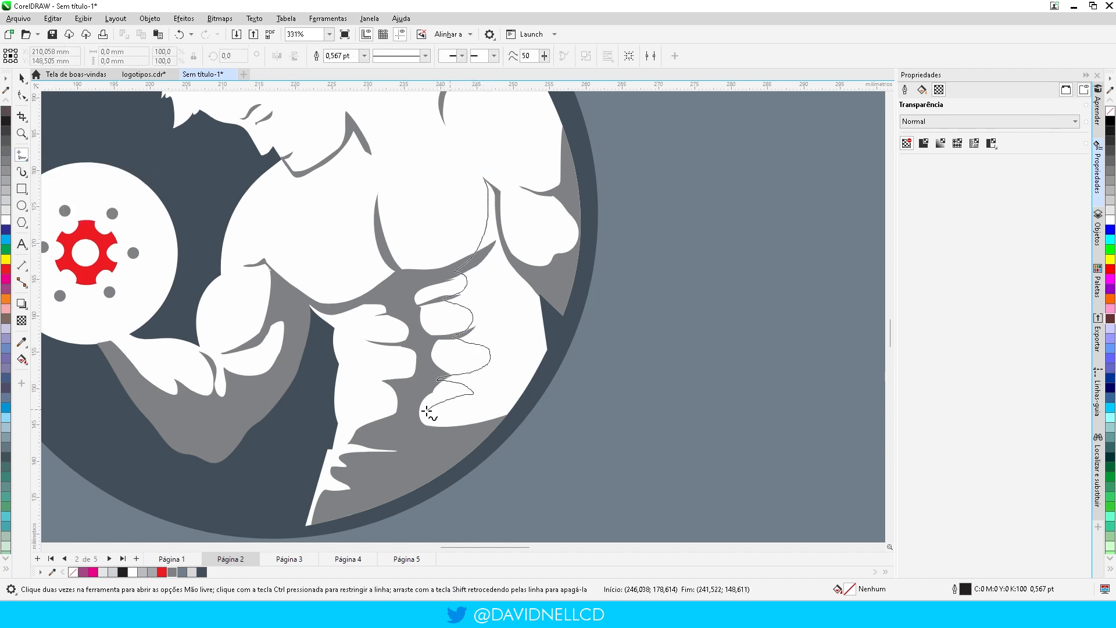
mouse_move(540, 399)
mouse_down()
mouse_move(554, 349)
mouse_move(537, 287)
mouse_move(503, 241)
mouse_move(486, 179)
mouse_up()
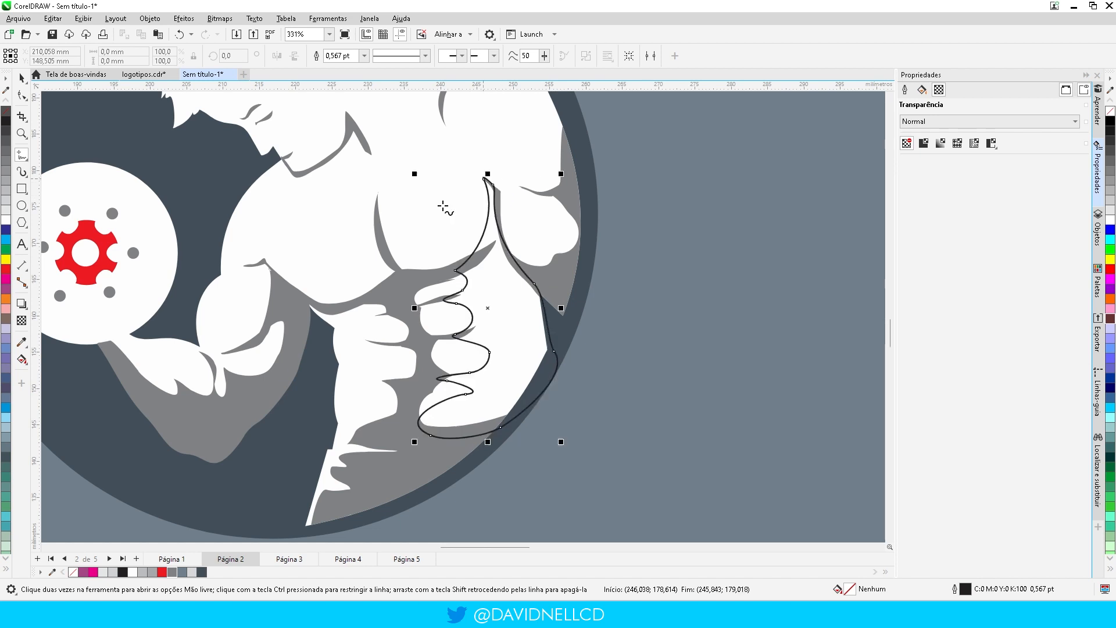
Step: Intersect the torso-side shadow with the white body, delete the leftover shape and fill the intersection with 60% black without an outline
click(173, 572)
key(space)
right_click(6, 111)
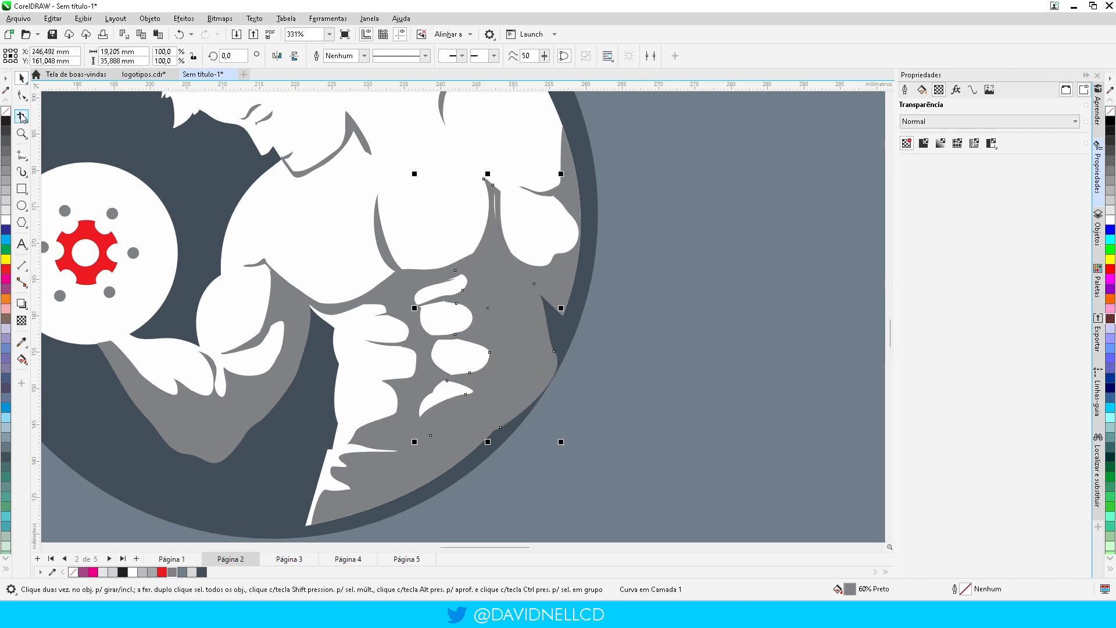
shift+click(463, 224)
click(373, 57)
click(547, 378)
key(Delete)
click(515, 372)
click(172, 572)
Step: Refine the torso-side shadow by adjusting its nodes around the armpit and the abdominal muscles
key(F10)
scroll(494, 195, up, 4)
drag(489, 160, 504, 174)
scroll(523, 244, down, 2)
click(460, 362)
drag(517, 349, 531, 357)
click(456, 400)
drag(429, 391, 500, 425)
drag(487, 395, 486, 403)
click(486, 463)
scroll(406, 389, down, 2)
click(22, 78)
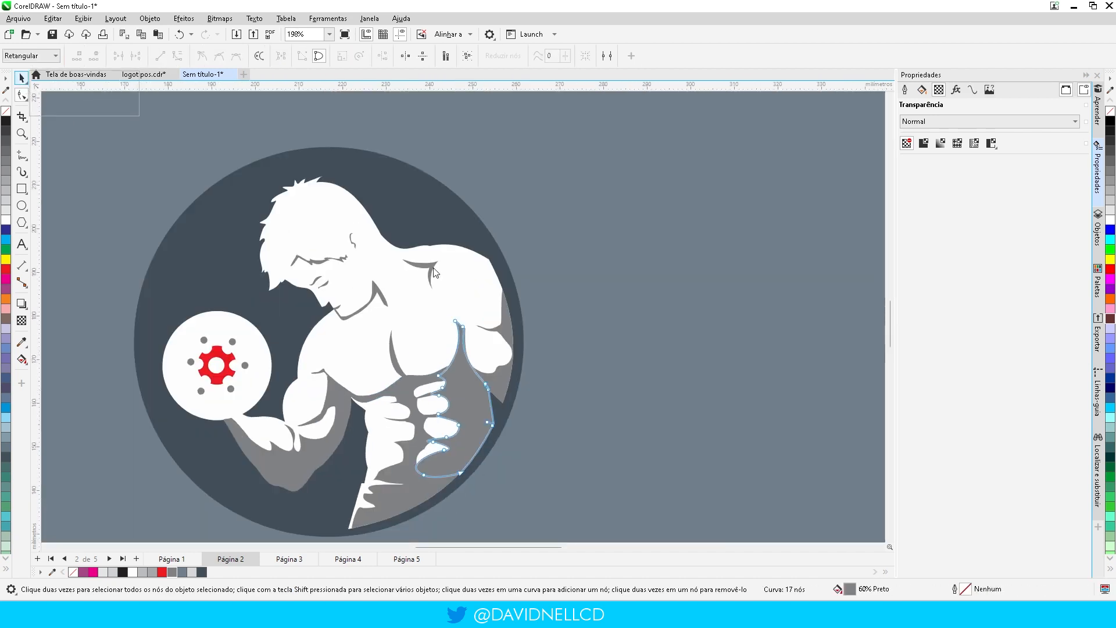
scroll(445, 262, down, 3)
click(395, 138)
Step: Draw a closed freehand shadow outline through the hair, around the ear, to the nape and back along the brow line
scroll(407, 253, up, 2)
scroll(445, 279, up, 5)
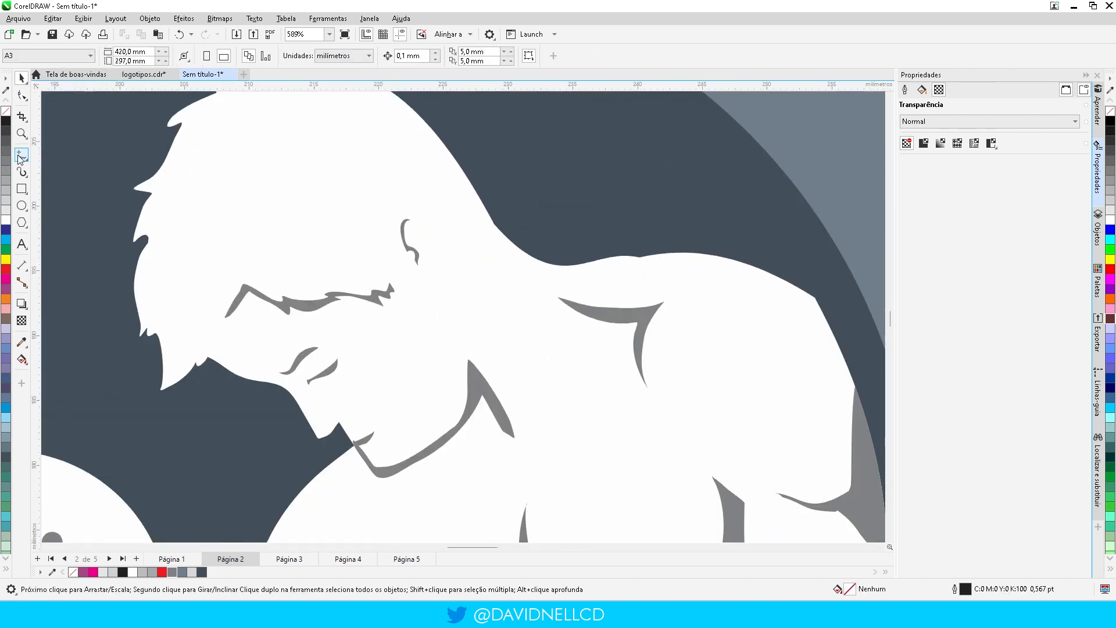
key(F5)
mouse_move(386, 265)
mouse_down()
mouse_move(381, 236)
mouse_move(427, 211)
mouse_move(443, 265)
mouse_up()
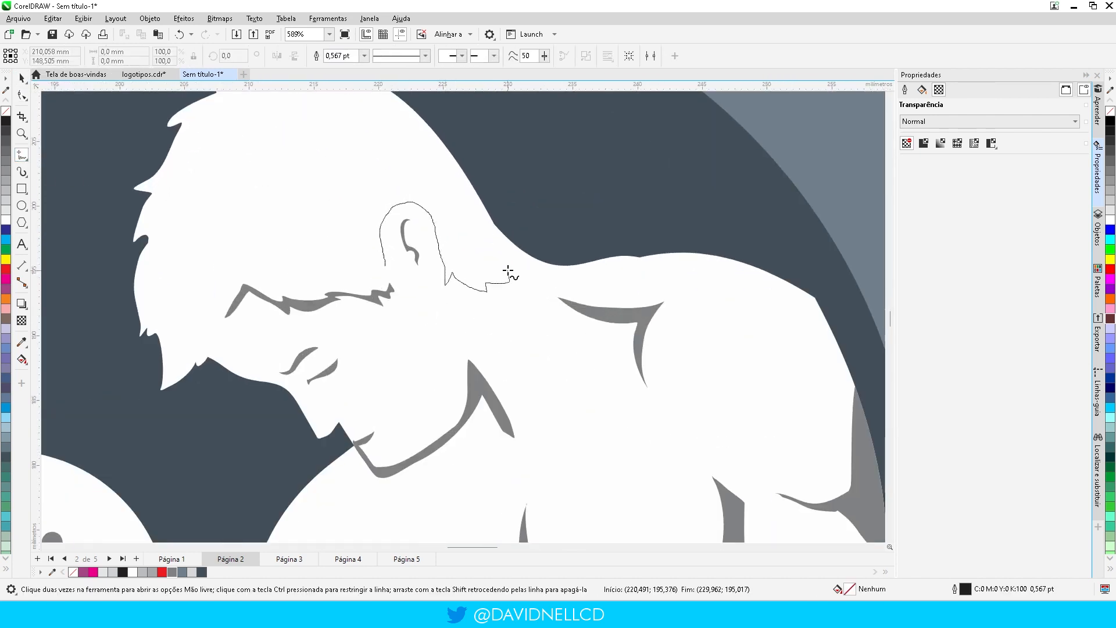
mouse_move(328, 202)
mouse_down()
mouse_move(222, 249)
mouse_move(212, 334)
mouse_move(292, 306)
mouse_move(382, 301)
mouse_move(385, 265)
mouse_up()
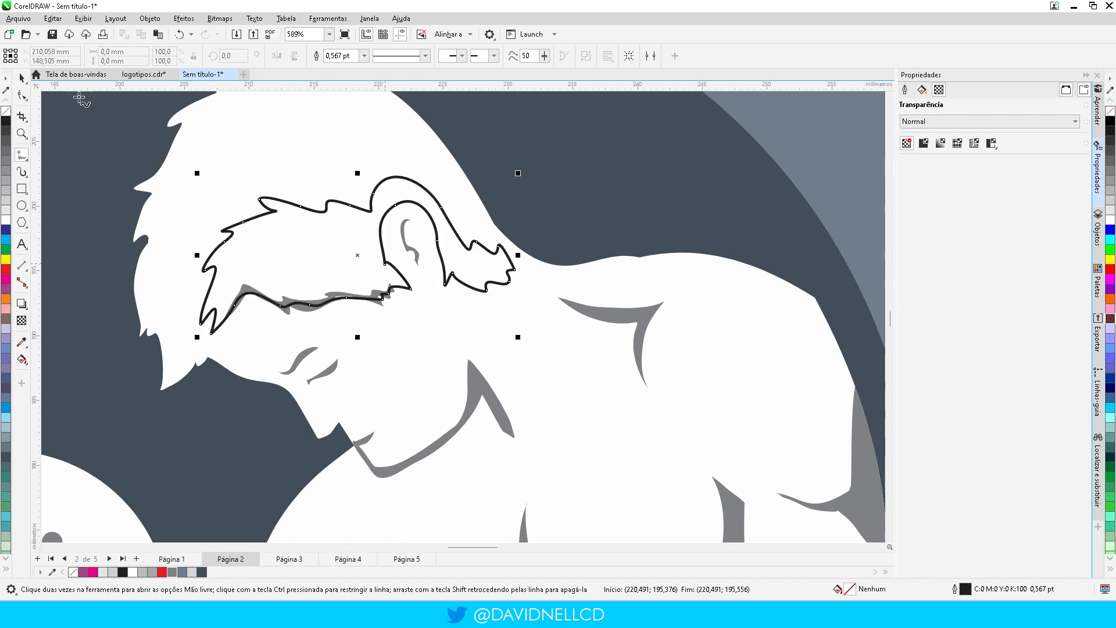
Step: Fill the hair shadow with 60% black, remove its outline and clean up its nodes around the ear and brow
click(172, 573)
right_click(6, 111)
click(22, 96)
drag(347, 297, 393, 254)
drag(396, 205, 402, 207)
double_click(393, 254)
double_click(437, 242)
scroll(431, 224, down, 3)
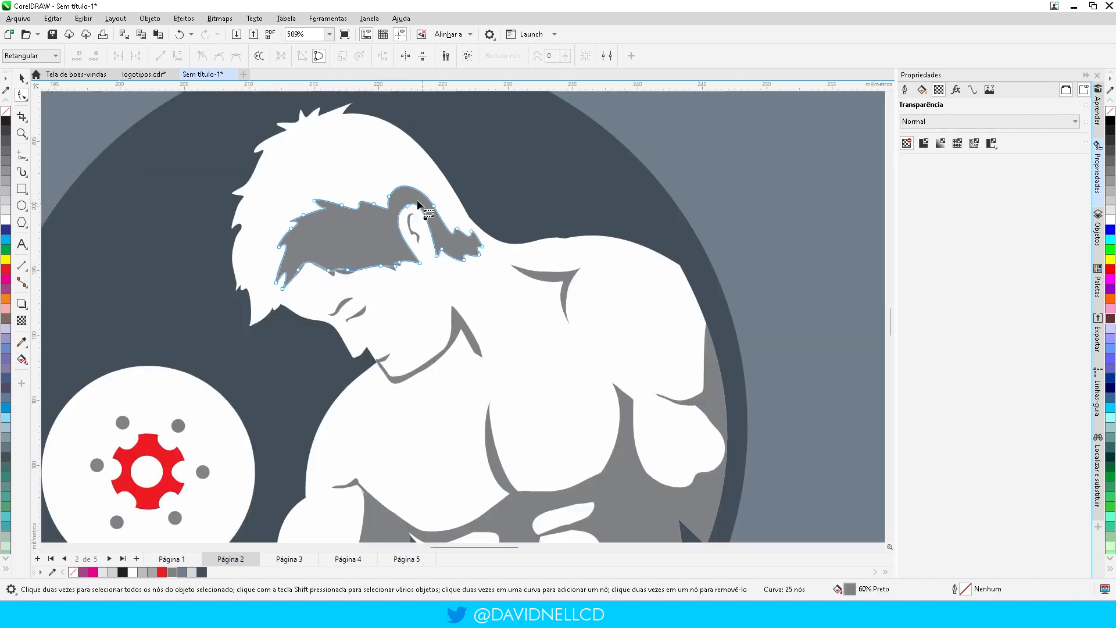
Step: Draw a closed freehand shadow outline under the jaw, running from the chin across the neck toward the shoulder
scroll(327, 258, up, 4)
key(F5)
mouse_move(328, 258)
mouse_down()
mouse_move(364, 279)
mouse_move(423, 275)
mouse_move(434, 263)
mouse_move(358, 303)
mouse_up()
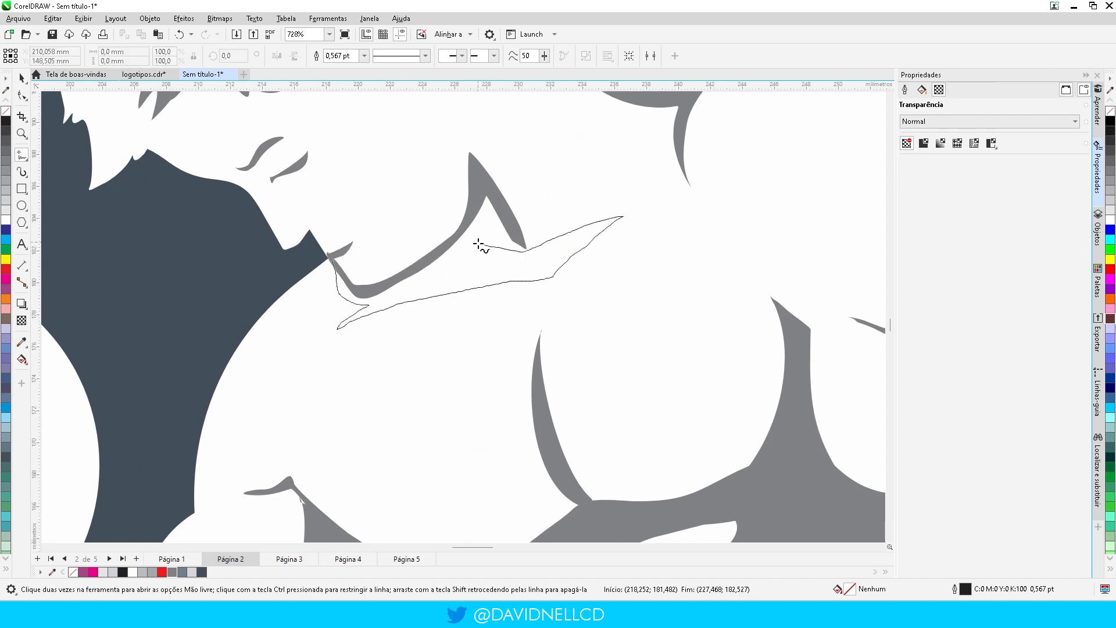
mouse_move(480, 246)
mouse_down()
mouse_move(398, 275)
mouse_move(348, 284)
mouse_move(329, 259)
mouse_up()
Step: Fill the neck shadow with 60% black, remove its outline and smooth its lower edge and notch by editing nodes
click(172, 572)
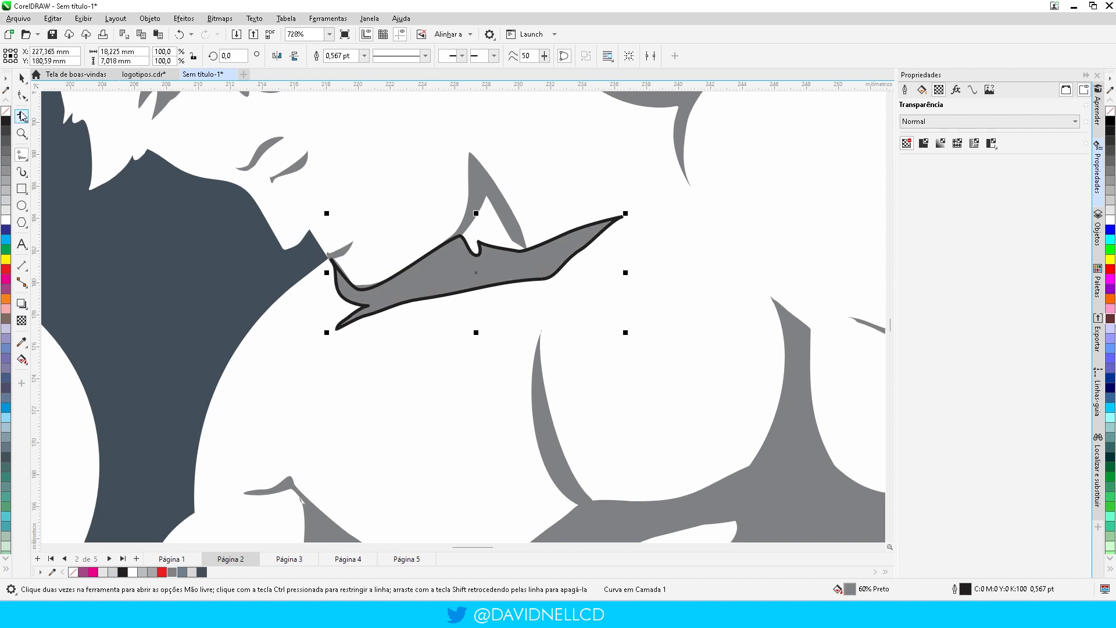
right_click(6, 111)
click(22, 96)
drag(546, 279, 520, 289)
double_click(584, 249)
drag(480, 242, 487, 245)
click(20, 80)
scroll(548, 268, down, 4)
key(Escape)
scroll(486, 247, up, 1)
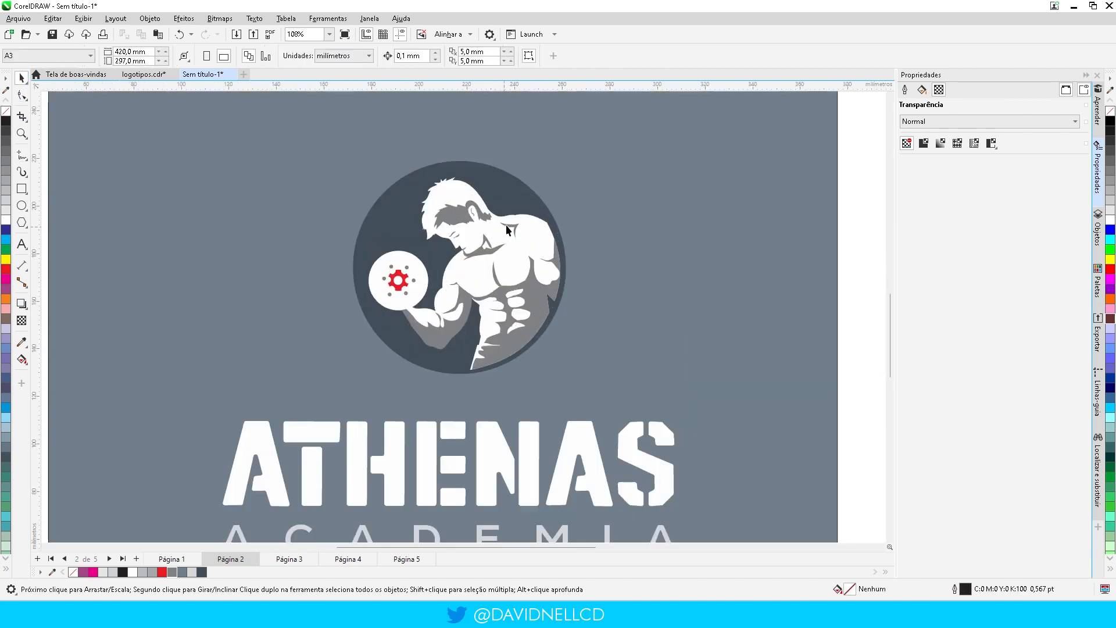
Step: Clean up the forearm shadow's tip at the dumbbell plate's edge by removing a node and repositioning its neighbour
scroll(506, 225, up, 3)
scroll(507, 226, down, 3)
scroll(382, 328, up, 4)
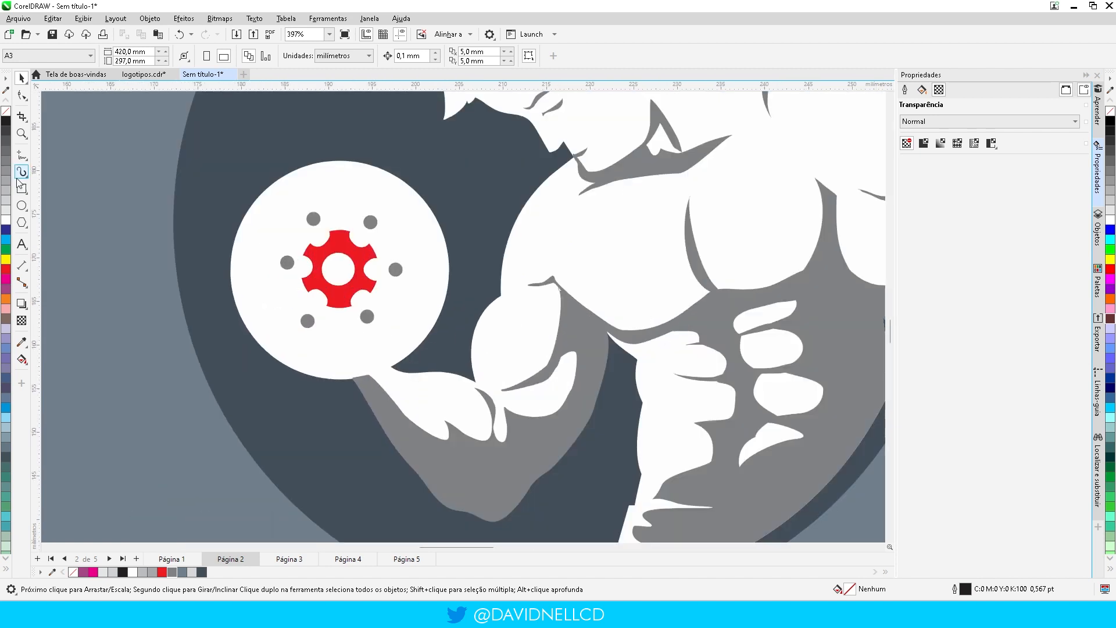
click(346, 408)
key(F10)
click(364, 384)
scroll(364, 384, up, 4)
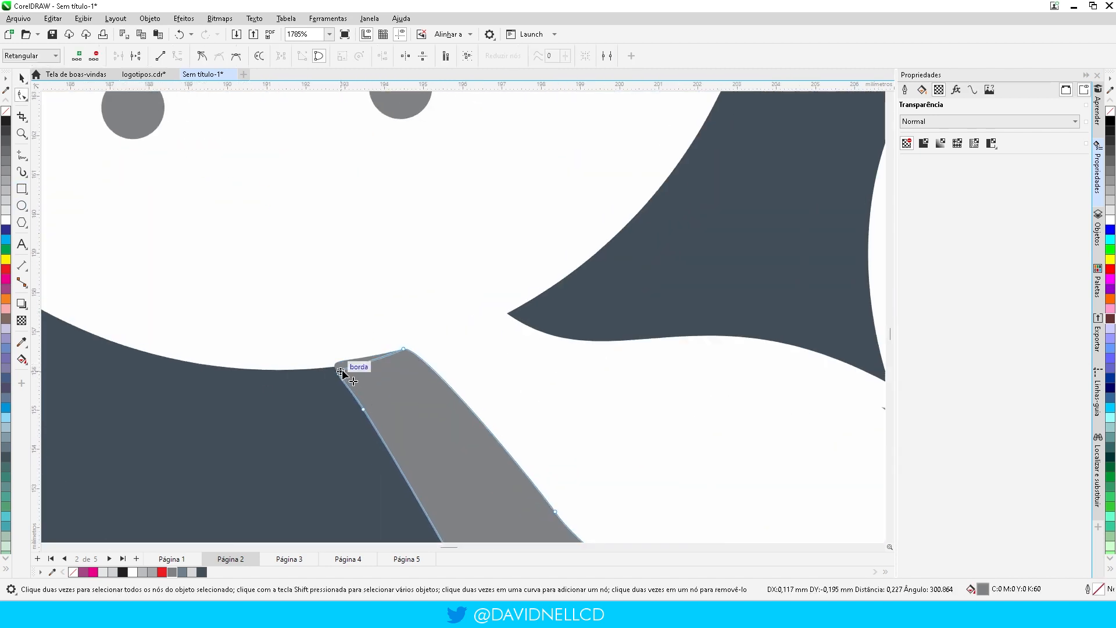
scroll(343, 370, up, 4)
double_click(312, 359)
drag(360, 344, 362, 354)
scroll(409, 402, down, 4)
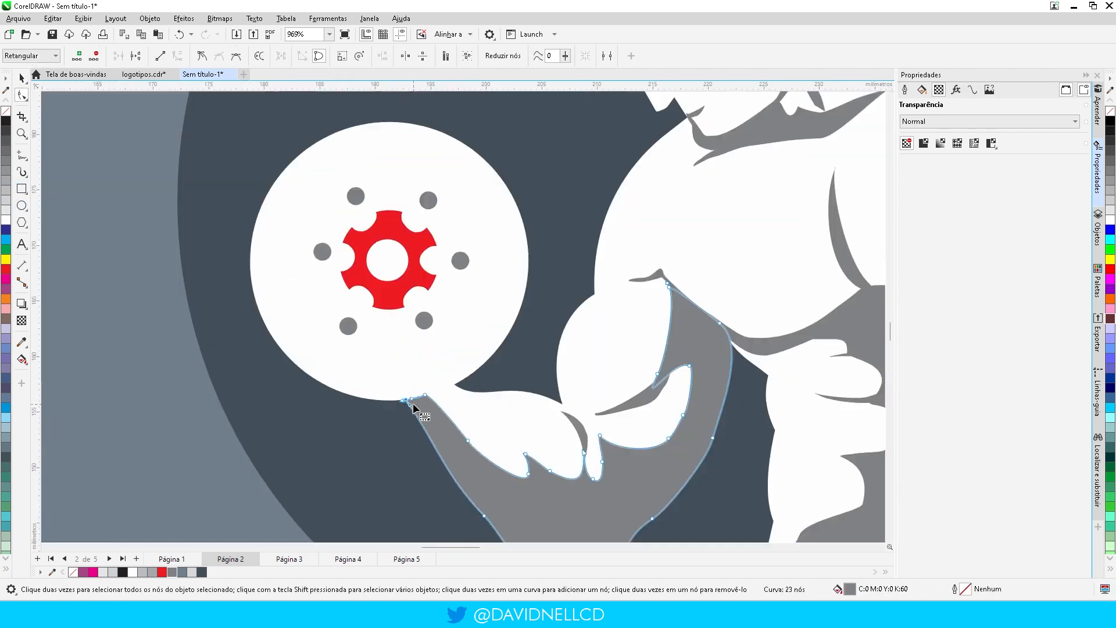
Step: Draw a circle about 23 mm across inside the dumbbell plate and place a smaller copy offset toward its upper left
click(21, 205)
drag(274, 164, 506, 397)
key(space)
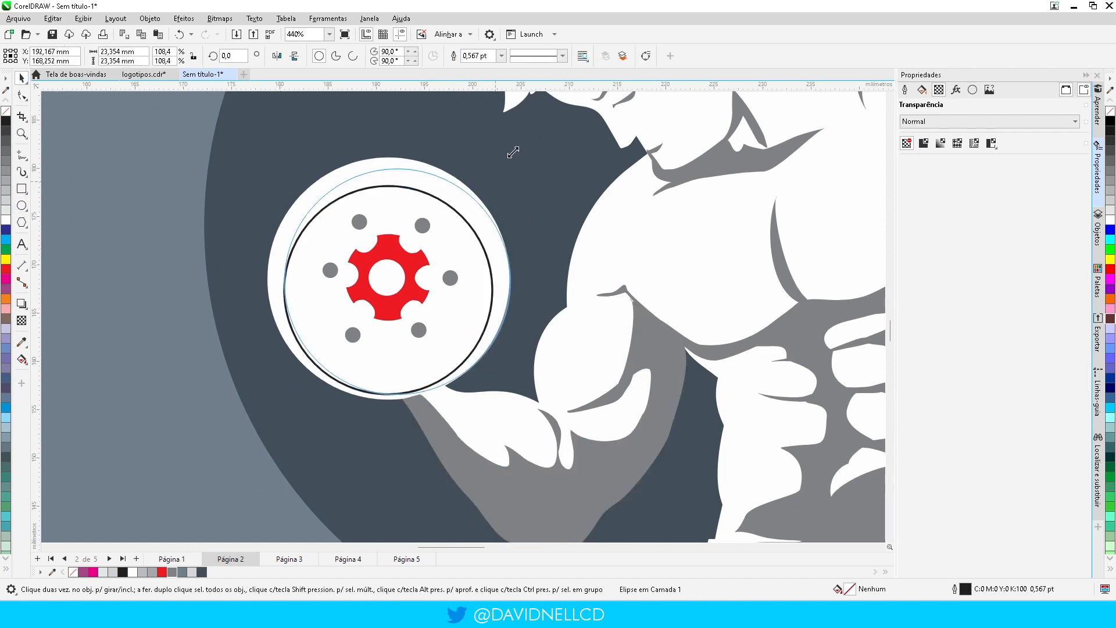
drag(425, 193, 423, 191)
right_click(492, 174)
drag(504, 162, 512, 141)
drag(283, 384, 299, 369)
mouse_move(399, 363)
mouse_down()
mouse_move(367, 367)
mouse_move(384, 371)
mouse_up()
Step: Try to intersect the slightly enlarged inner circle with the outer plate circle and remove the leftover curves
shift+click(414, 386)
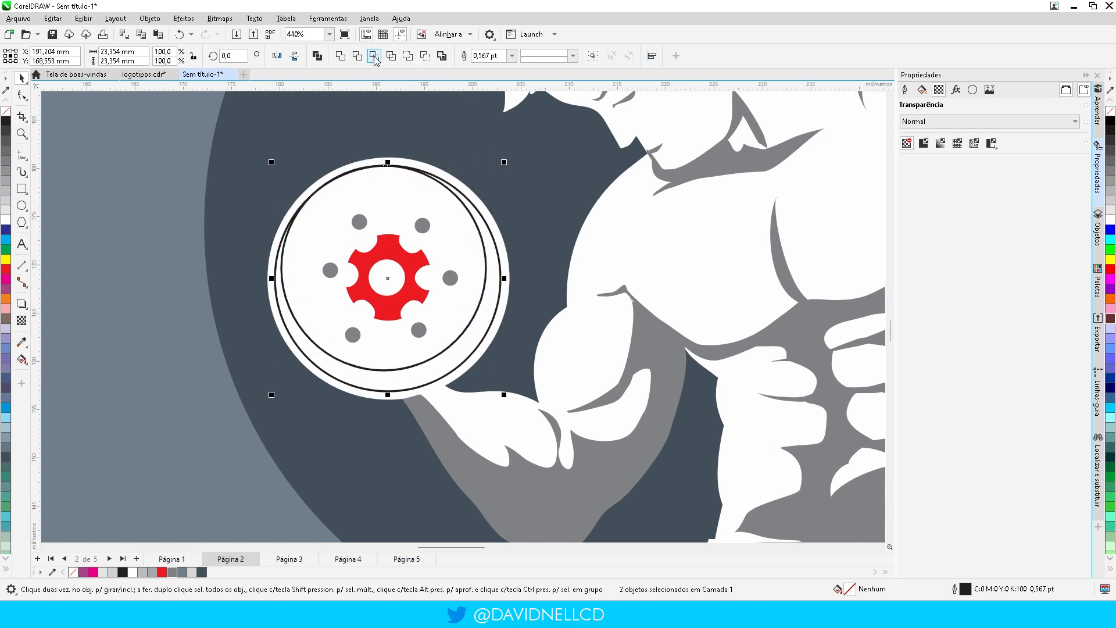
click(374, 56)
key(ctrl+z)
click(423, 362)
drag(278, 162, 274, 153)
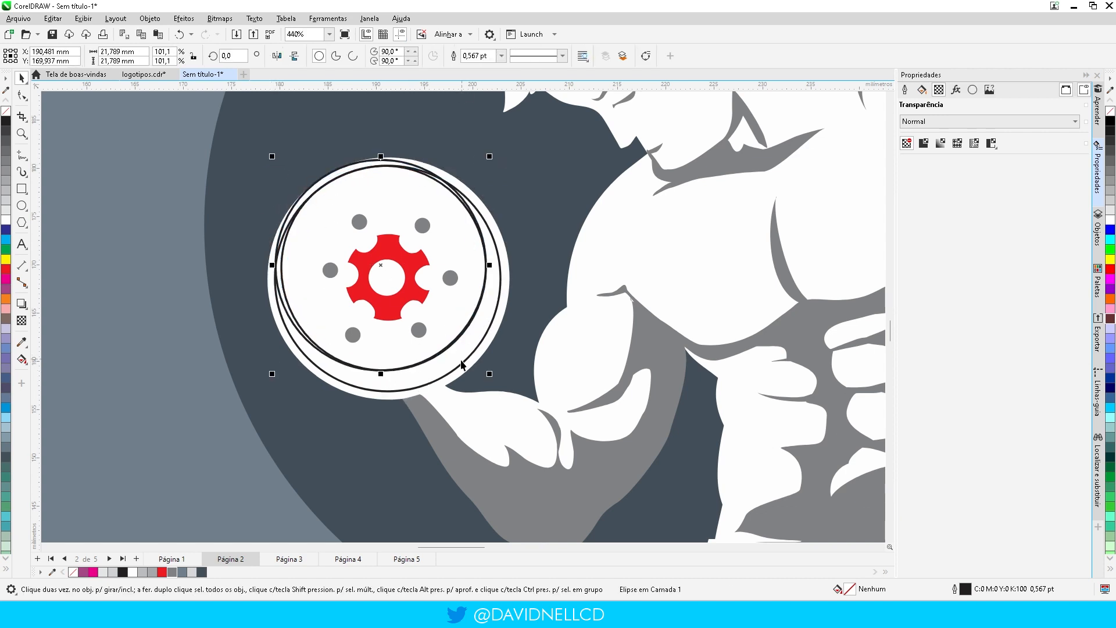
shift+click(463, 364)
click(374, 56)
click(345, 168)
key(Delete)
click(351, 174)
drag(352, 178, 305, 148)
key(Delete)
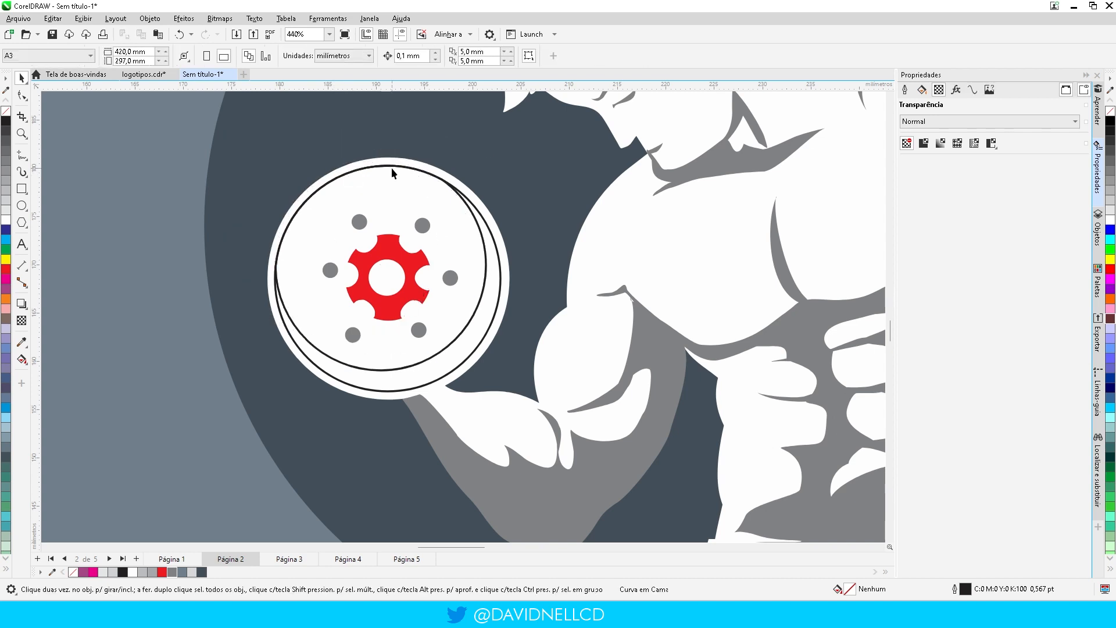
Step: Undo the last edits to the plate circles and delete the inner curve
double_click(392, 167)
key(space)
key(Delete)
key(ctrl+z)
key(ctrl+z)
key(ctrl+z)
key(ctrl+z)
key(ctrl+z)
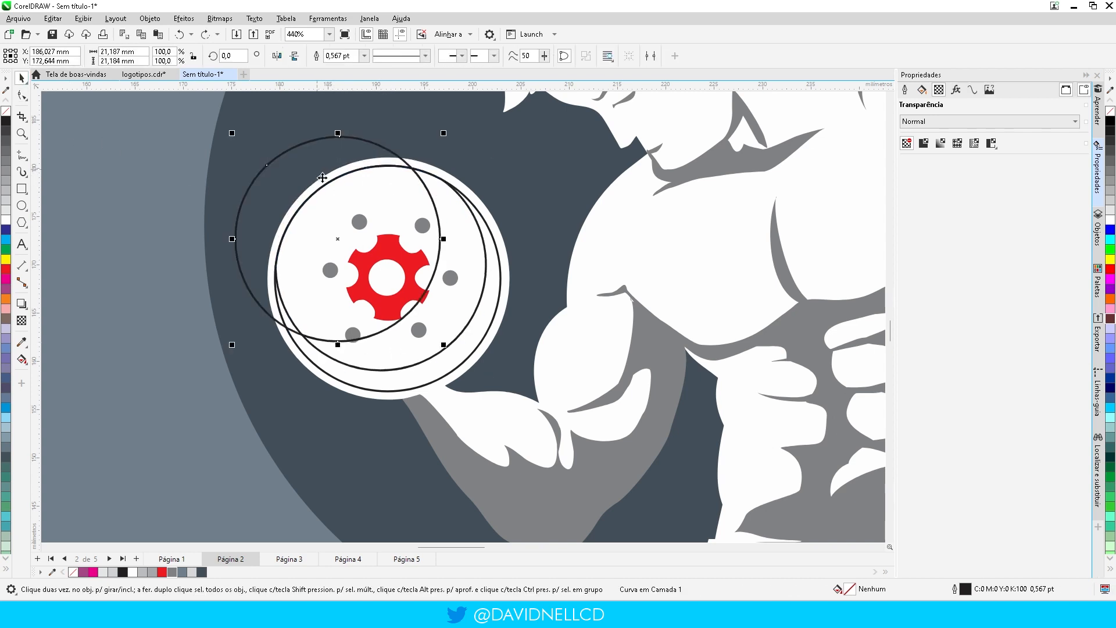
key(Delete)
Step: Duplicate the plate's outer circle offset toward the upper left, scale the copy down slightly and intersect it with the original
drag(454, 358, 436, 333)
right_click(436, 333)
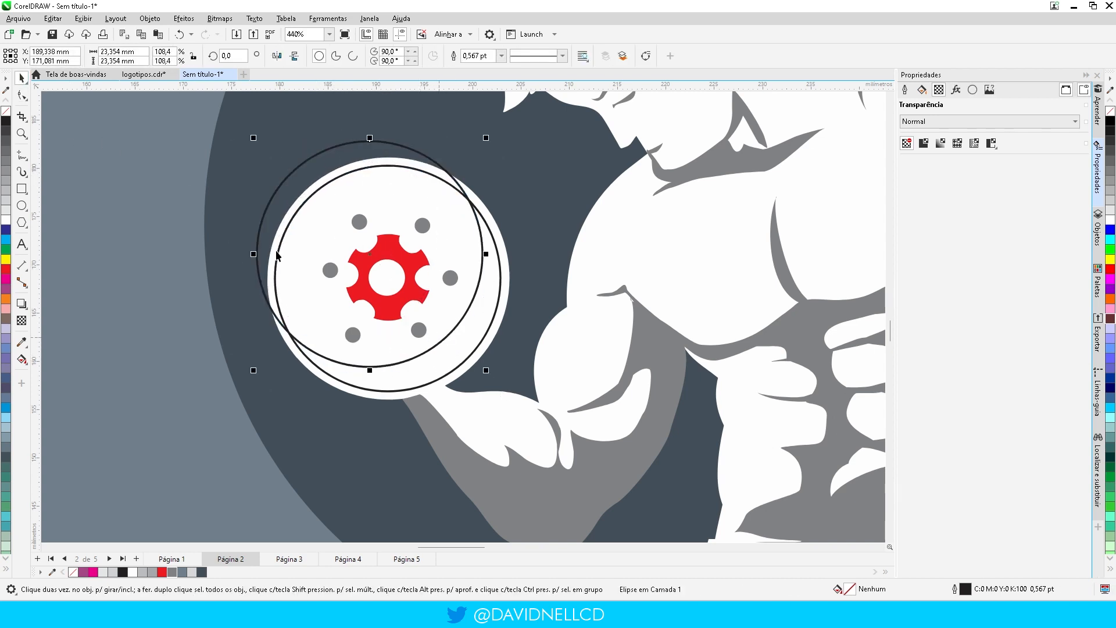
drag(254, 139, 263, 146)
shift+click(445, 375)
click(375, 55)
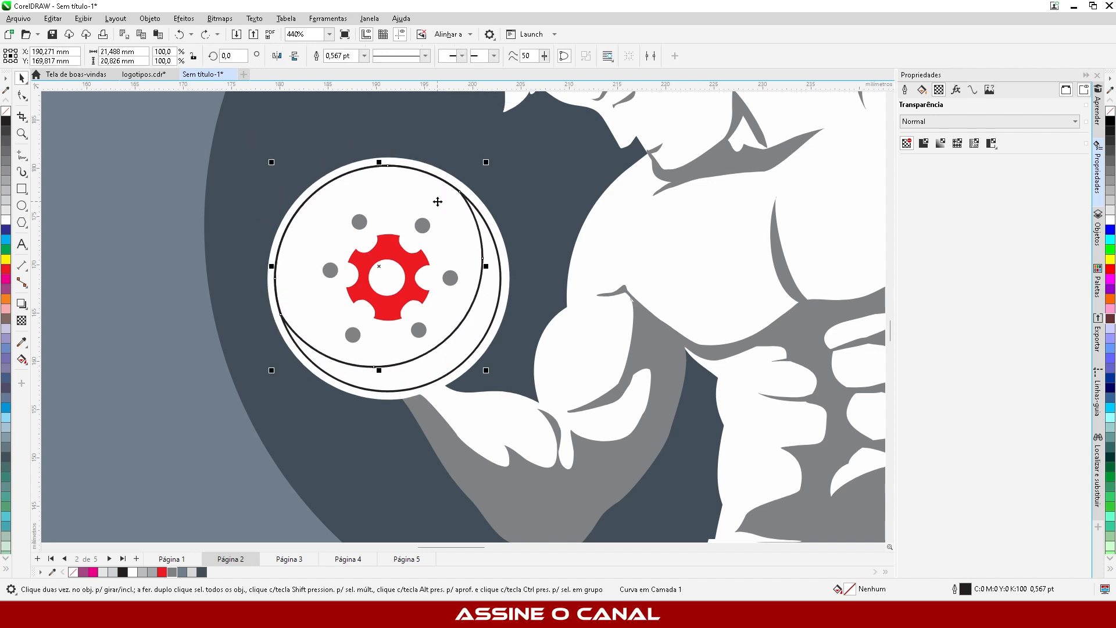
Step: Trim the plate's outer circle with the intersection shape and delete that shape to leave a crescent
shift+click(492, 298)
click(358, 56)
click(427, 186)
key(Delete)
Step: Remove the surplus nodes at the crescent's upper end and fill the plate shadow with 60% black
click(474, 210)
double_click(474, 210)
scroll(433, 164, up, 3)
drag(429, 152, 527, 280)
key(Delete)
scroll(469, 181, down, 4)
click(22, 78)
click(171, 572)
scroll(441, 318, down, 4)
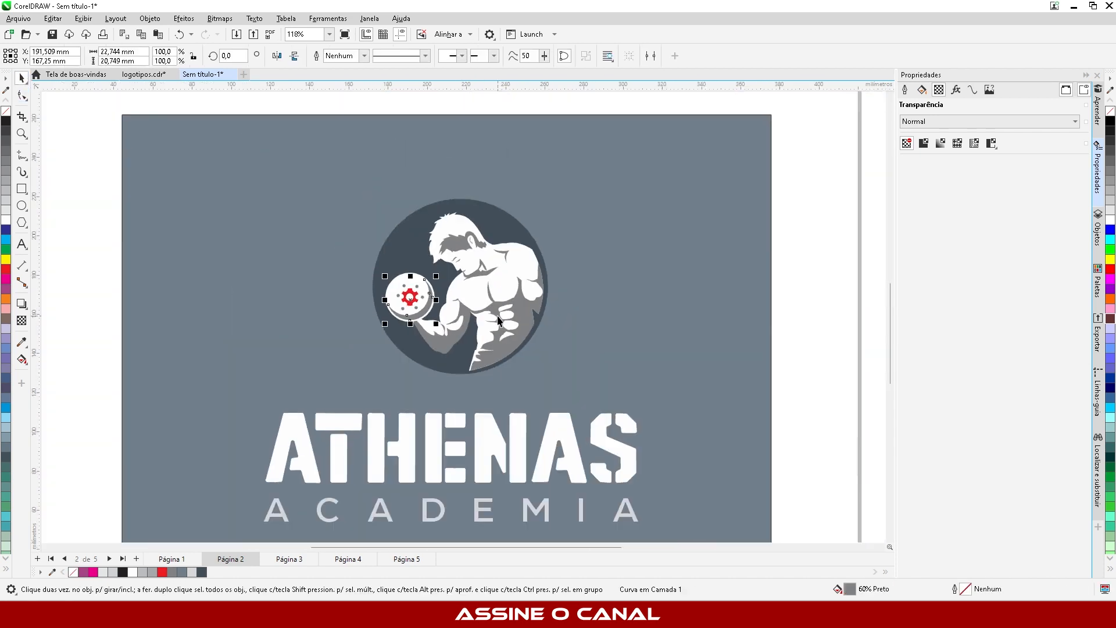
click(506, 162)
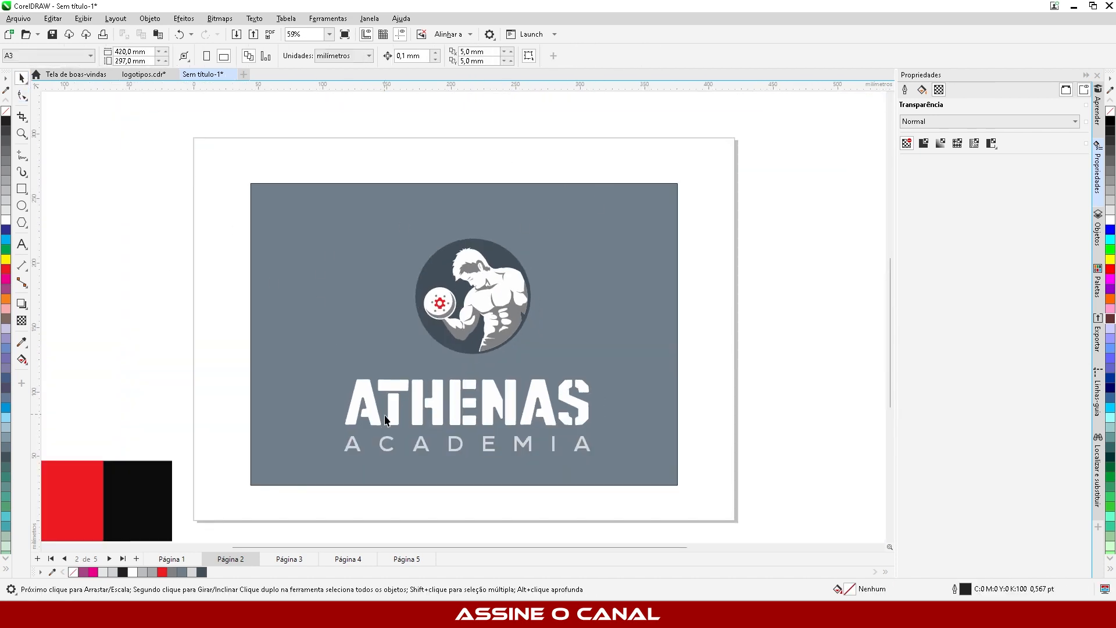
Step: Examine the shaded emblem on the lighter slate background and compare it with the black, dark slate and red versions
scroll(385, 419, up, 1)
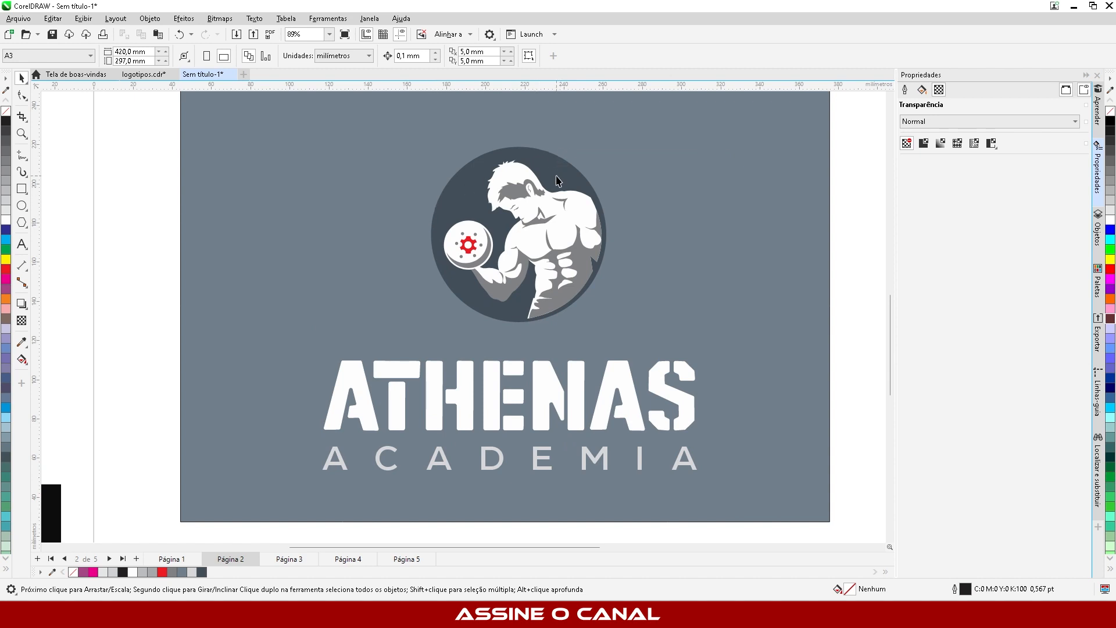
scroll(557, 180, up, 1)
scroll(513, 285, down, 2)
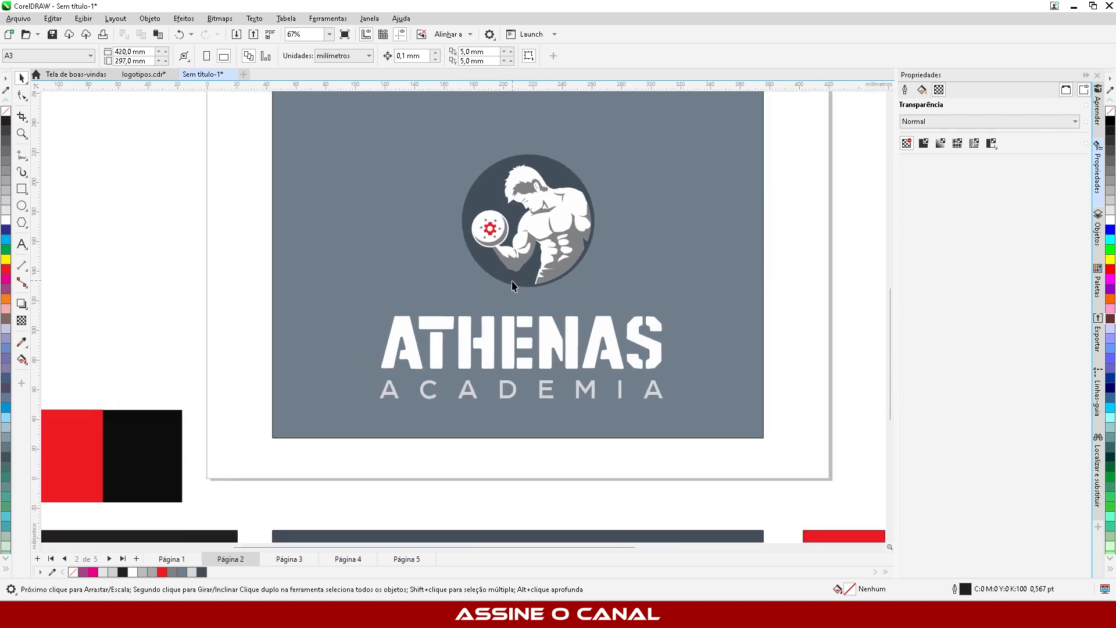
scroll(513, 285, down, 1)
scroll(465, 170, down, 1)
scroll(522, 417, up, 1)
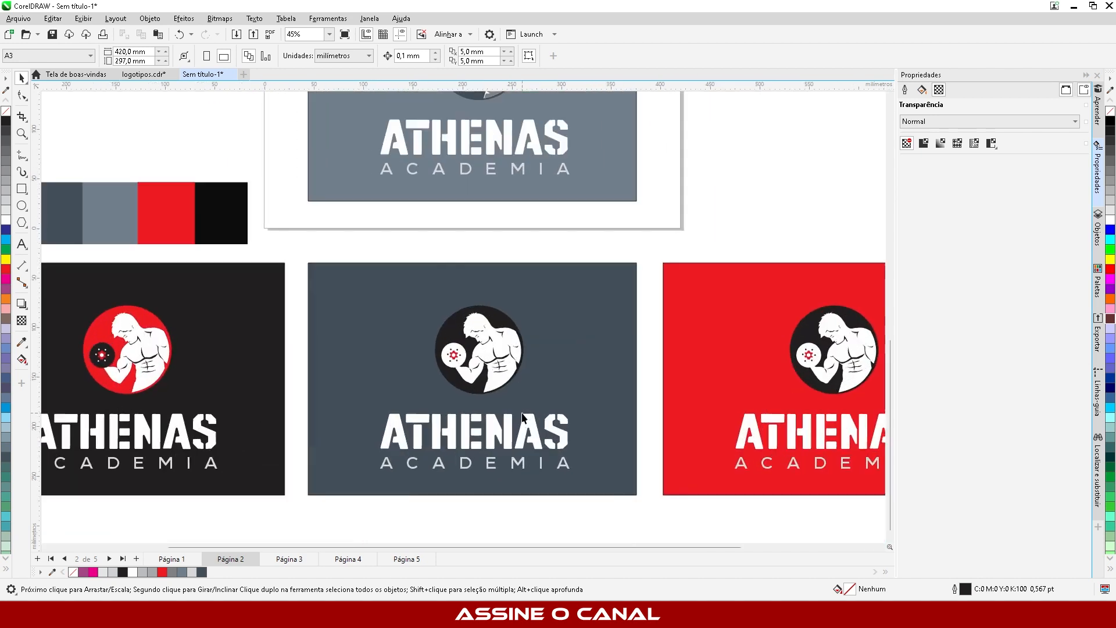
scroll(507, 371, down, 1)
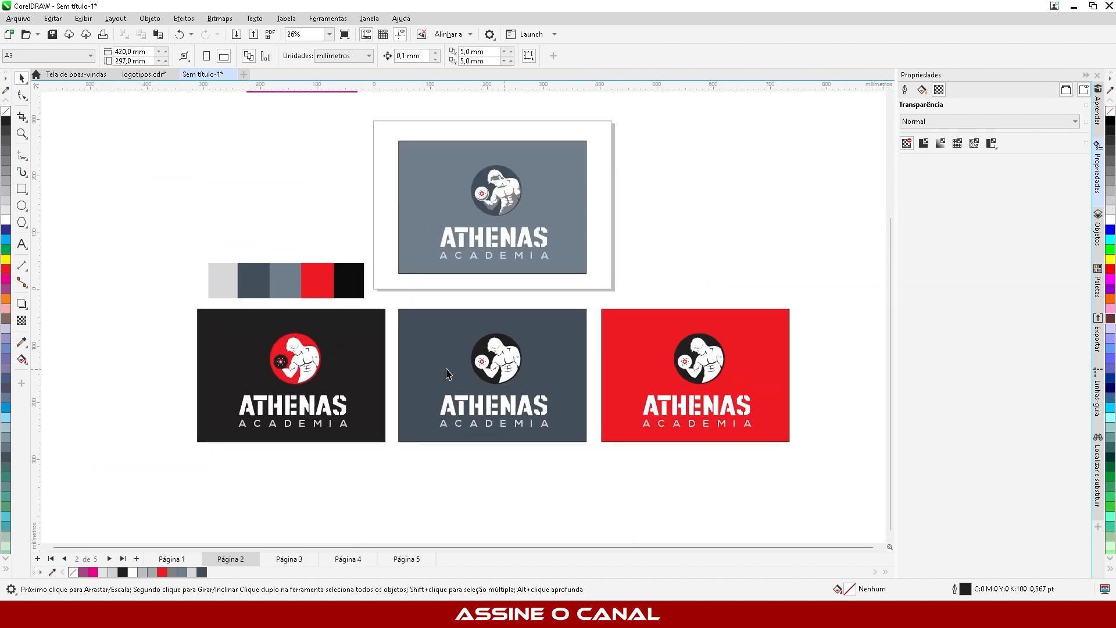
scroll(442, 372, up, 1)
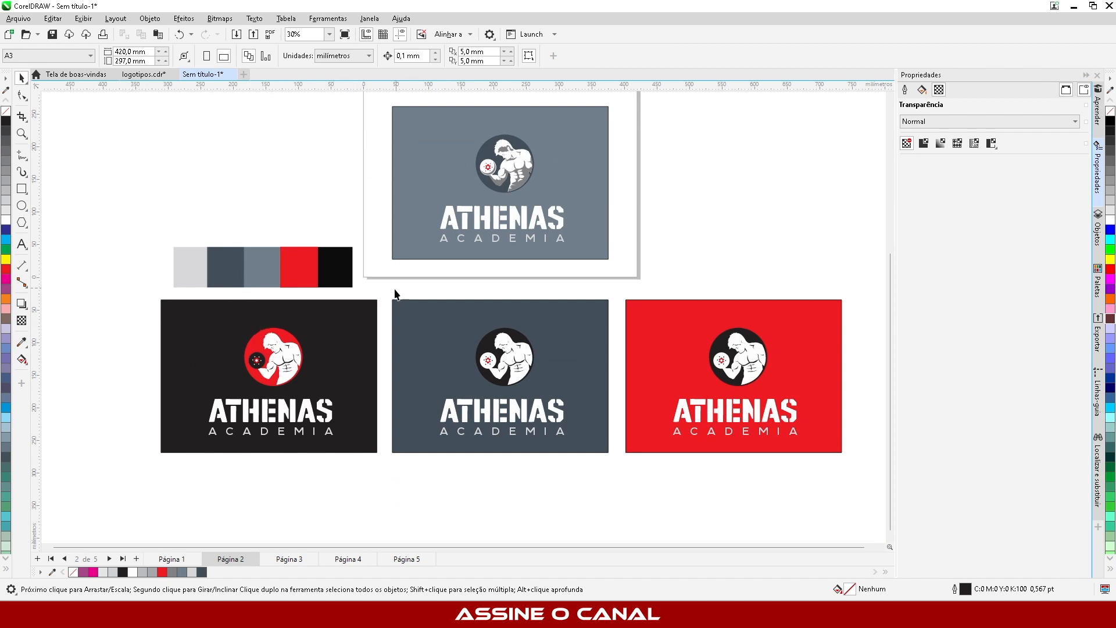
Step: Delete the unshaded logos from the black, dark slate and red backgrounds and copy the shaded logo onto the dark slate one
drag(839, 518, 109, 307)
click(660, 162)
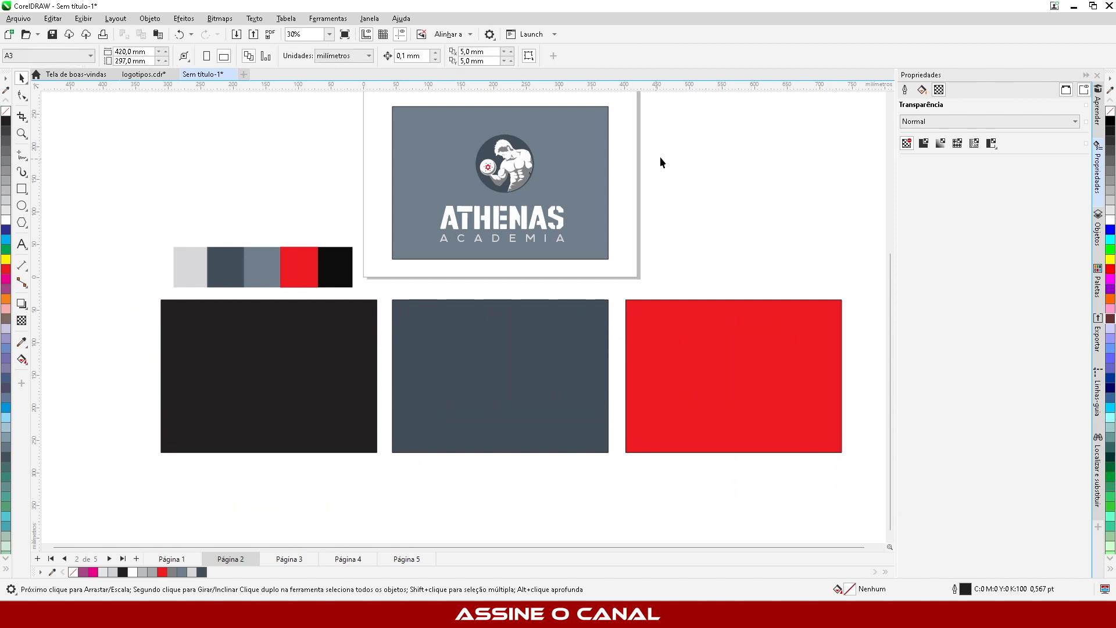
drag(439, 249, 363, 297)
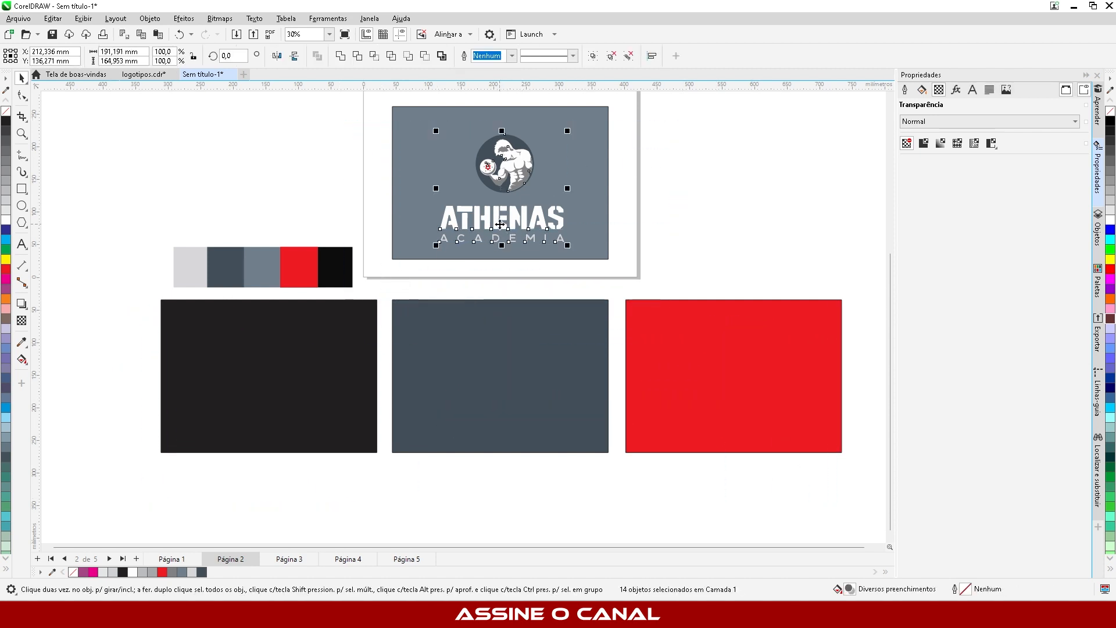
drag(495, 235, 548, 410)
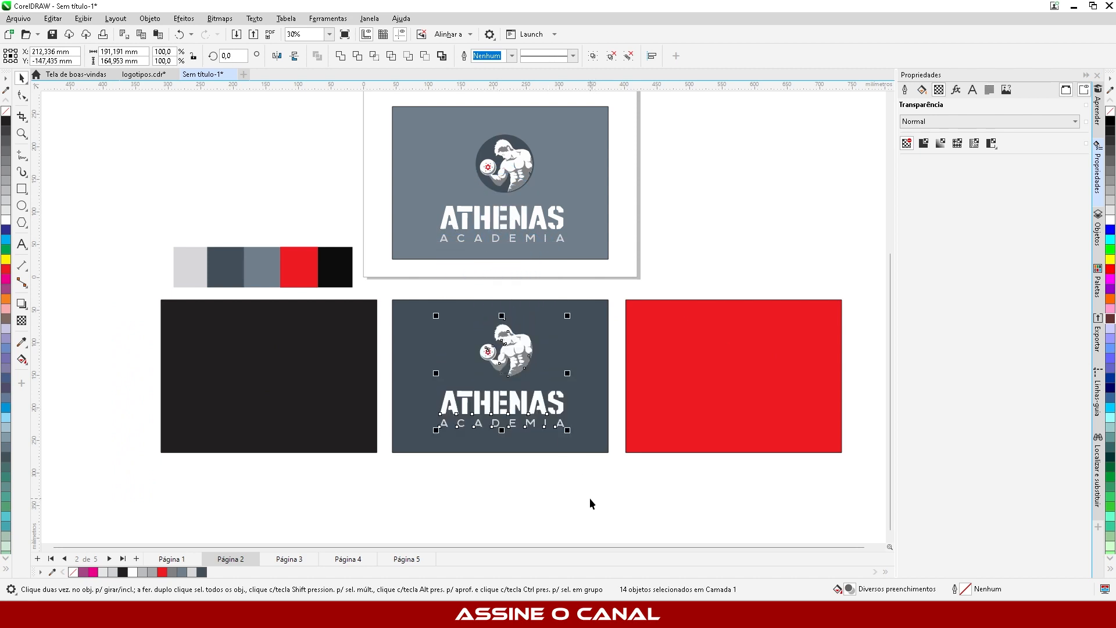
click(525, 480)
Step: Fill the emblem's circle on the dark slate background with black
scroll(505, 365, up, 1)
click(505, 365)
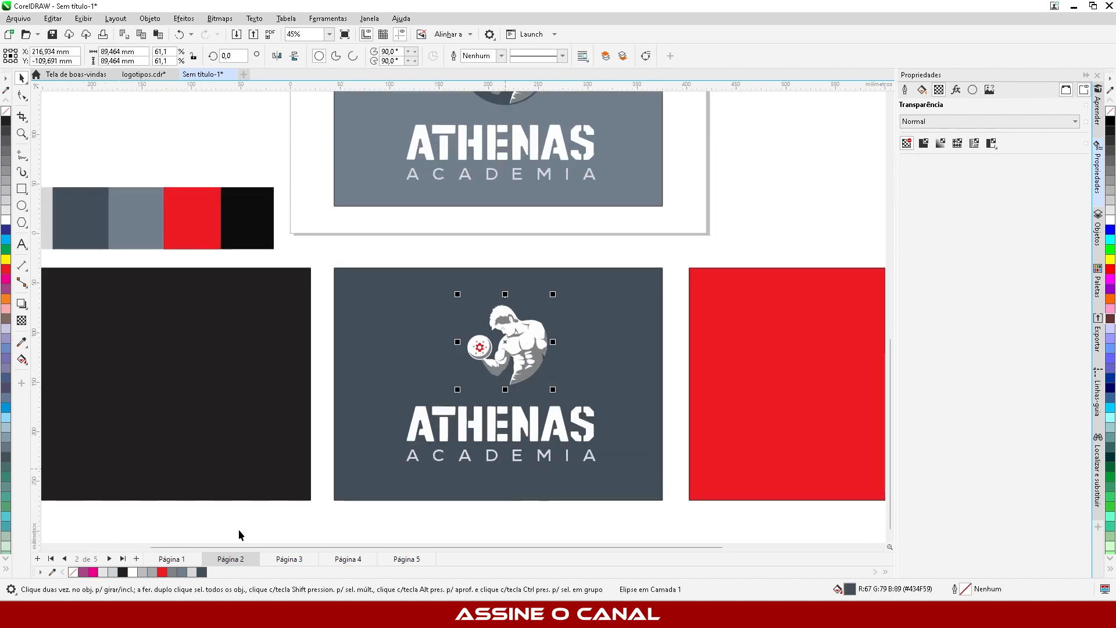
click(123, 572)
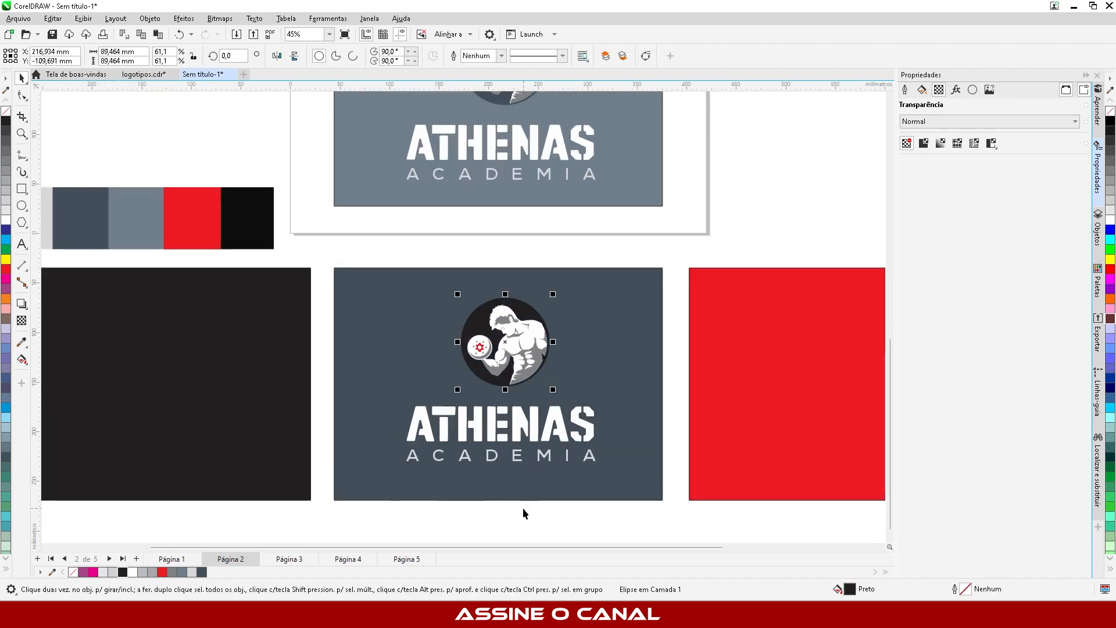
Step: Copy the complete logo from the dark slate background onto the red background
drag(628, 519, 323, 290)
scroll(323, 291, down, 2)
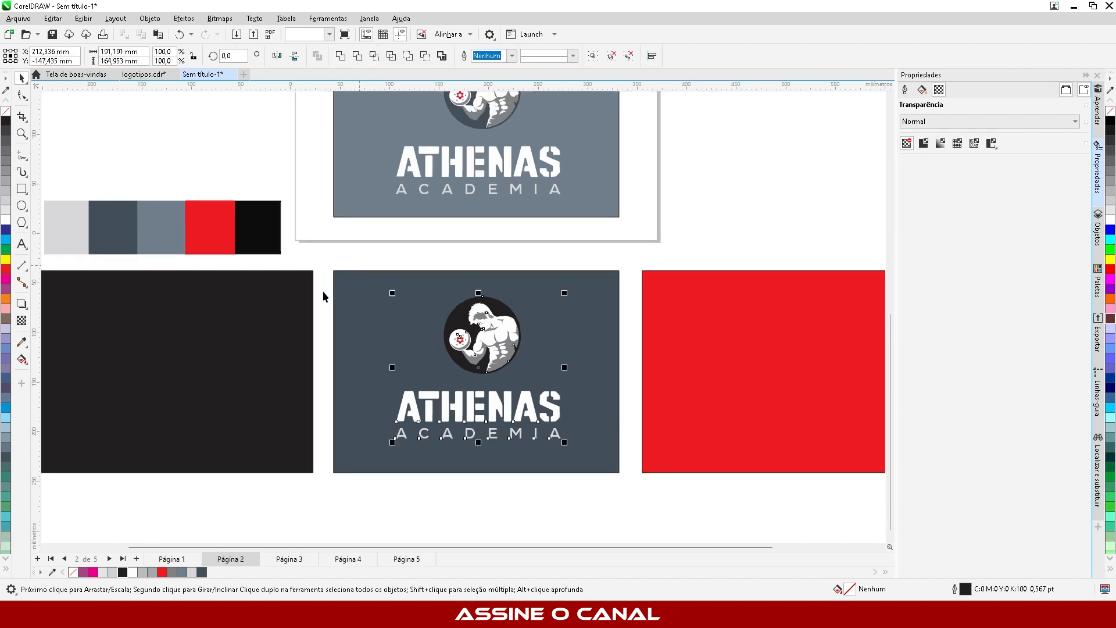
drag(453, 347, 676, 404)
click(706, 456)
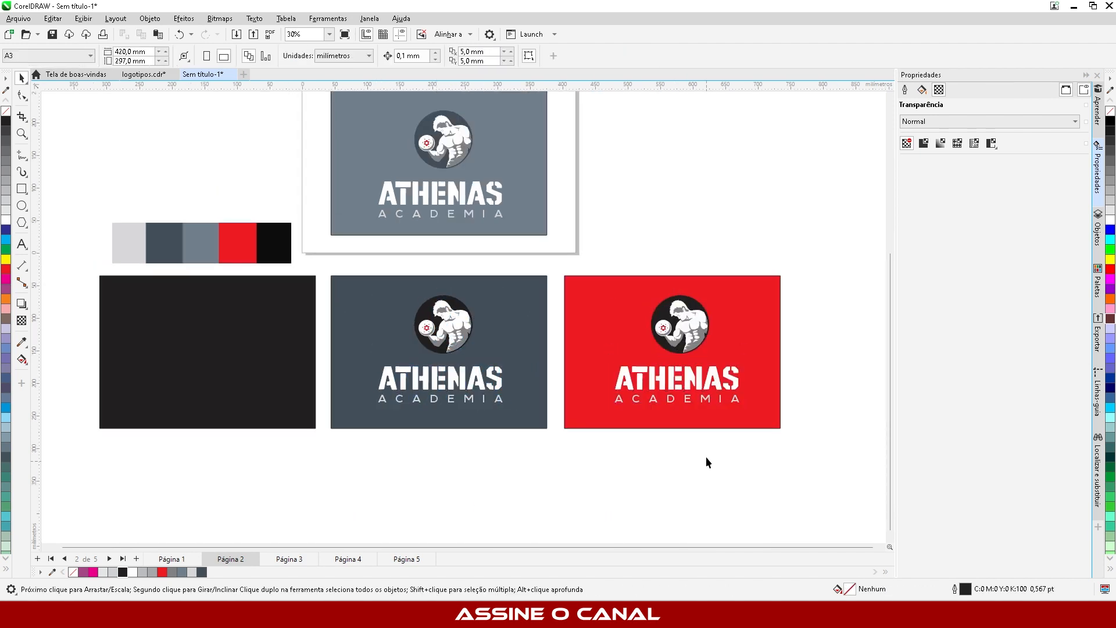
scroll(750, 456, down, 2)
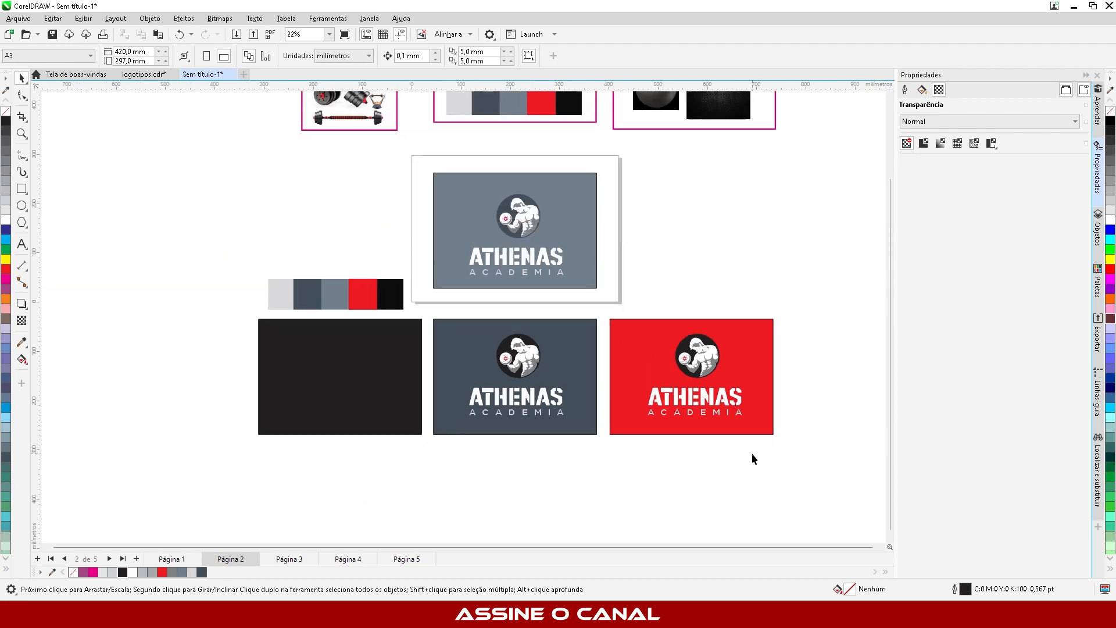
Step: Copy the complete logo from the dark slate background onto the black background
scroll(309, 407, up, 2)
drag(463, 482, 697, 304)
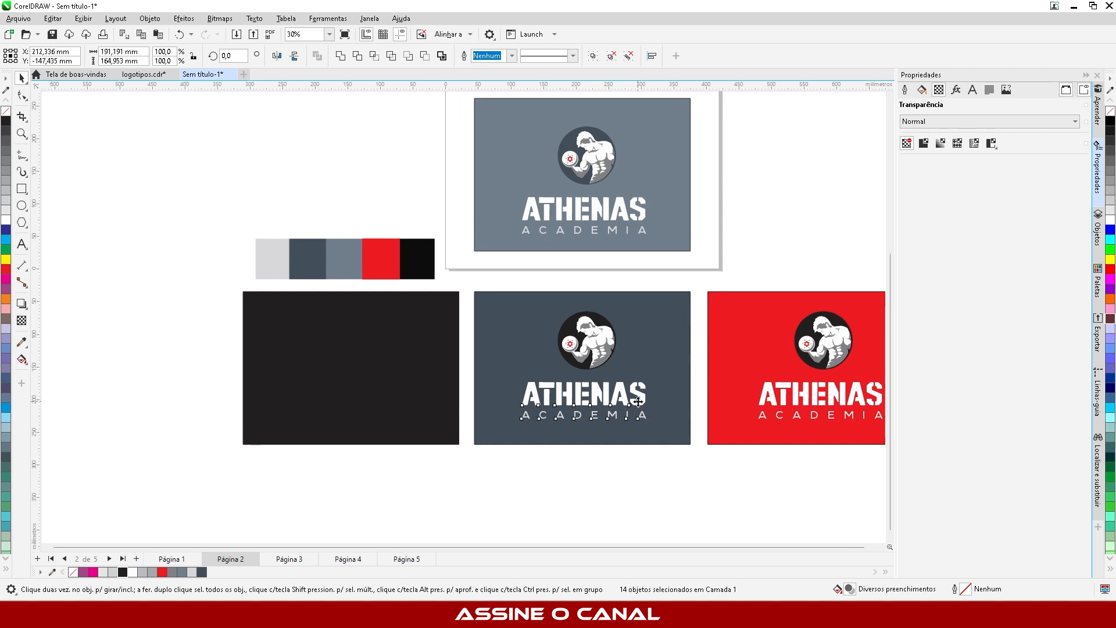
drag(638, 402, 403, 423)
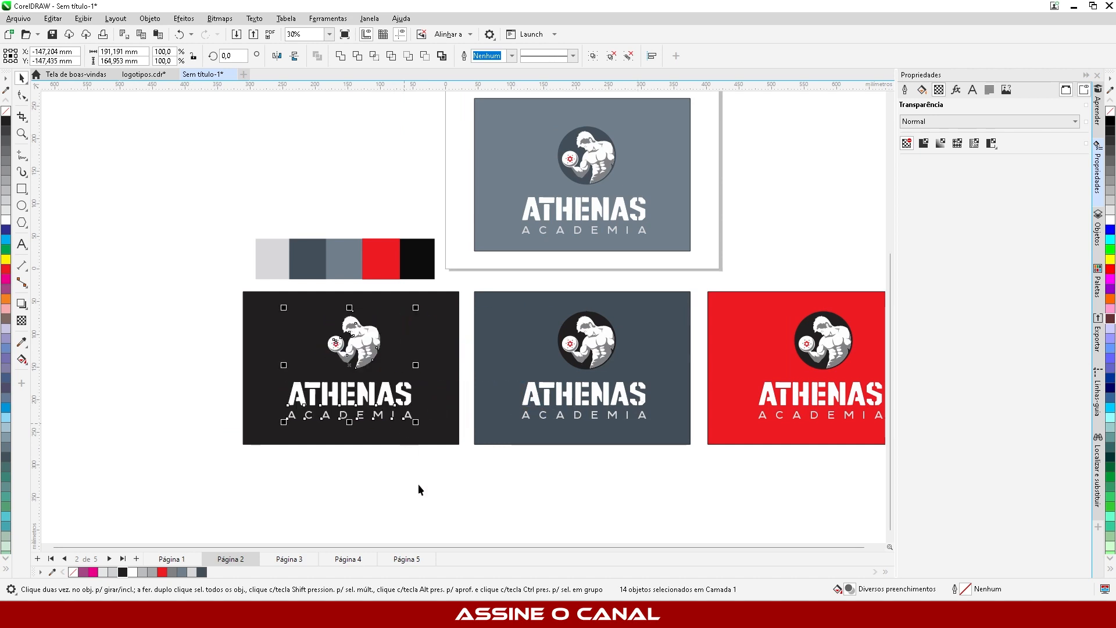
click(418, 489)
Step: Fill the emblem's circle on the black background with red
scroll(315, 355, up, 2)
click(349, 308)
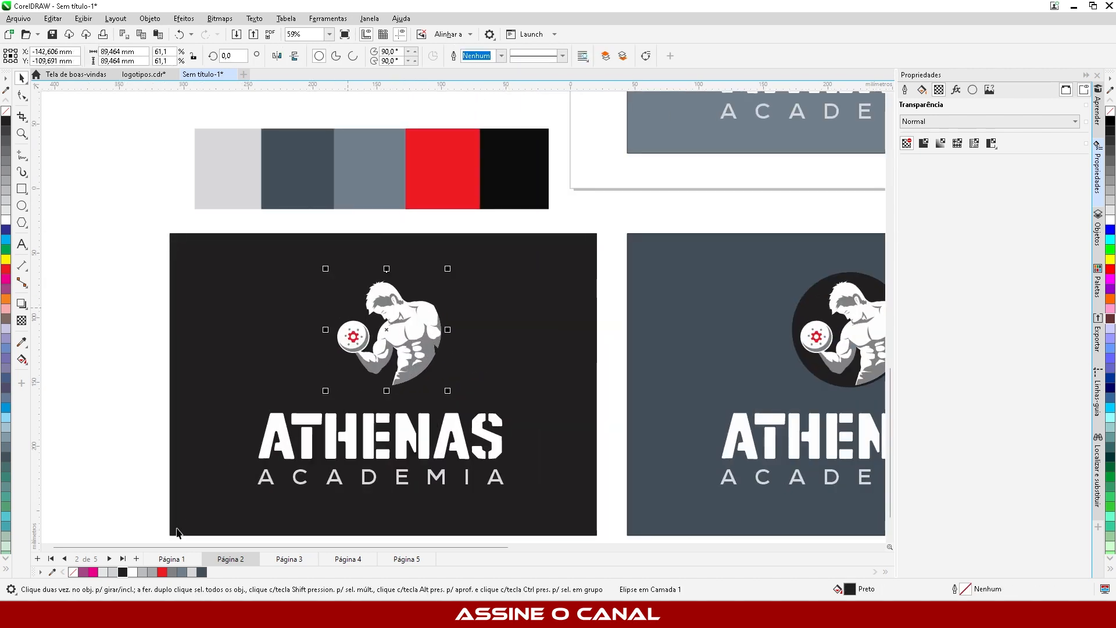
click(163, 573)
click(121, 422)
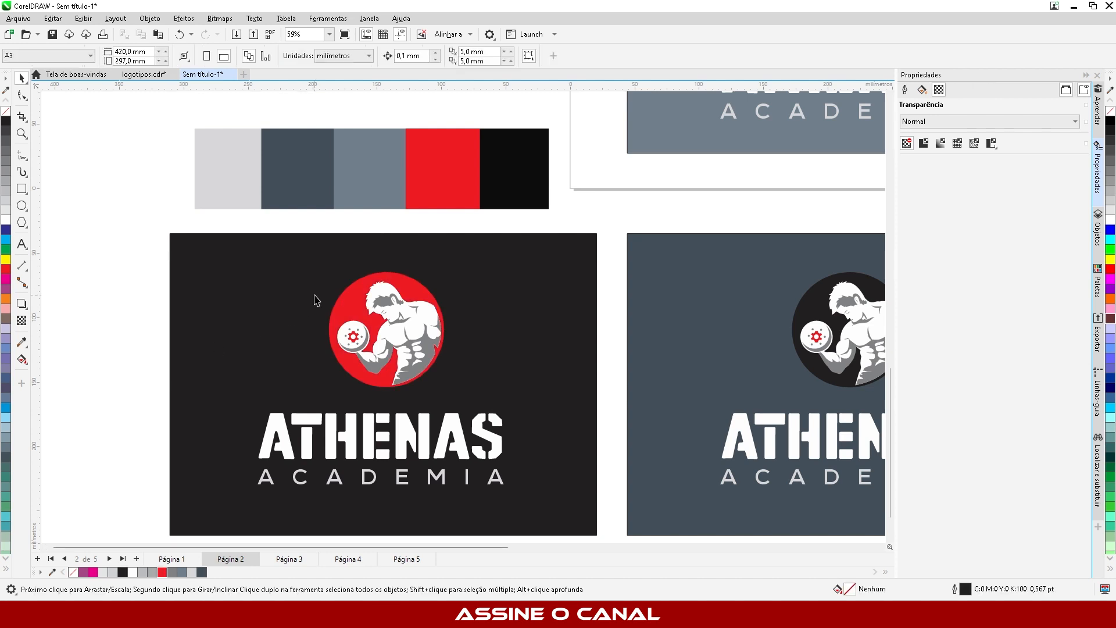
Step: Draw a circle around the dumbbell plate on the red emblem and enlarge it to about 25.7 mm across
scroll(315, 299, down, 2)
scroll(335, 330, up, 5)
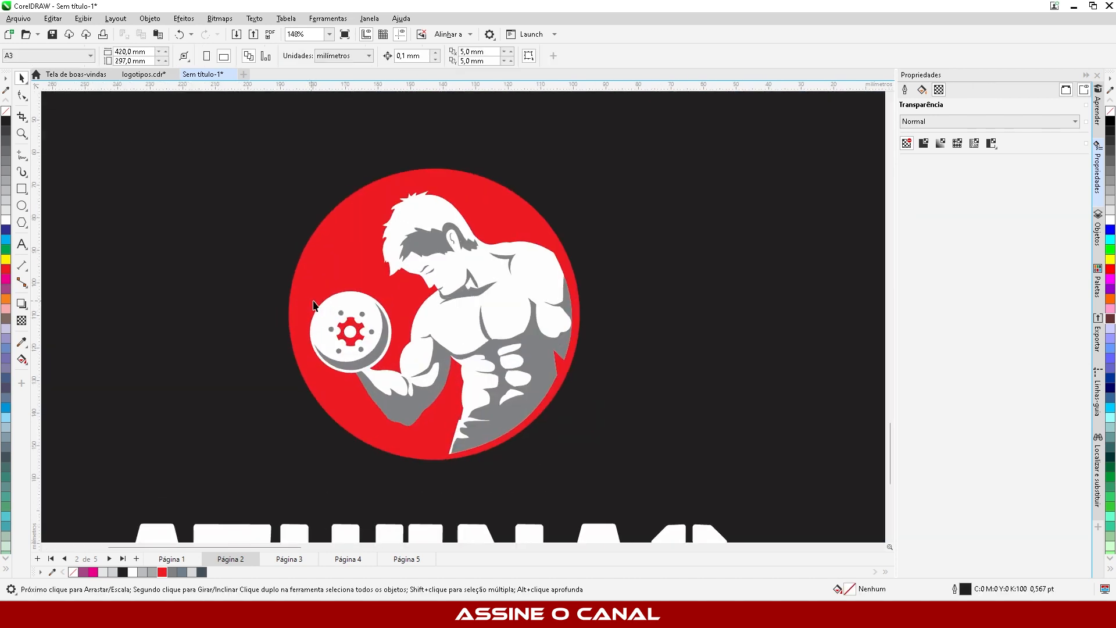
click(22, 206)
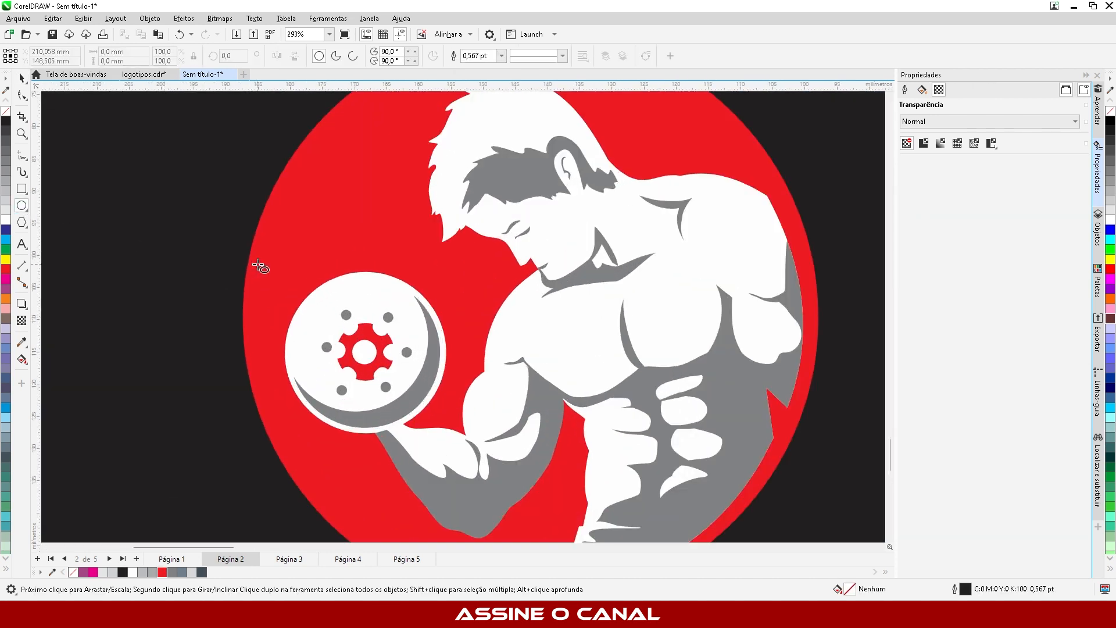
drag(284, 273, 450, 437)
click(22, 79)
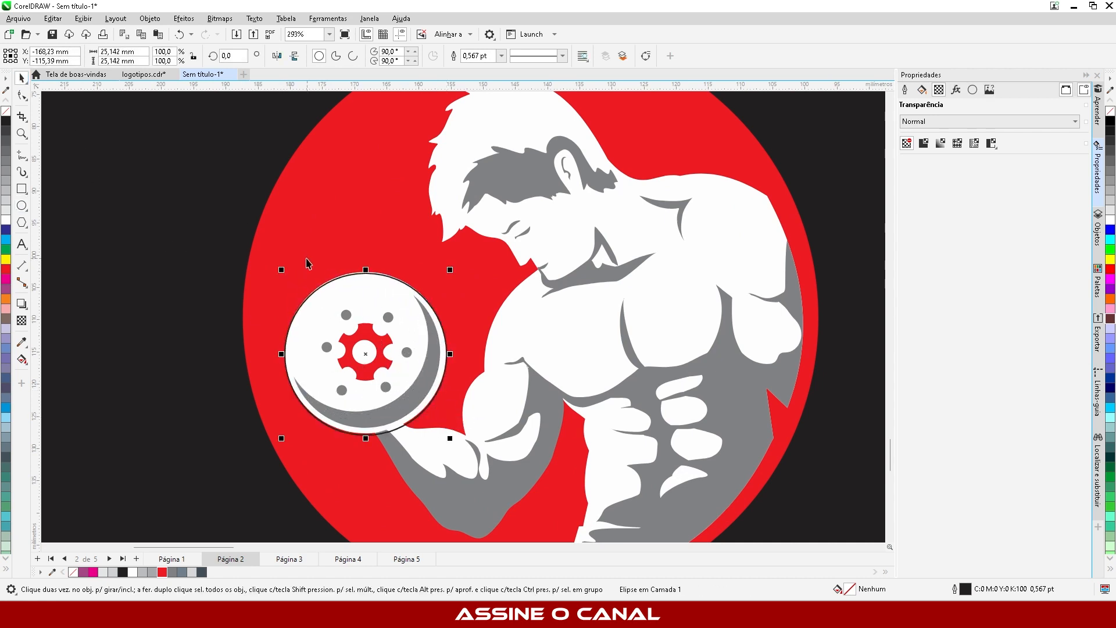
mouse_move(279, 269)
mouse_down()
mouse_move(269, 259)
mouse_move(275, 265)
mouse_up()
Step: Fill the new plate circle with black, remove its outline and move it behind the plate's crescent shadow, holes and red hub
click(6, 120)
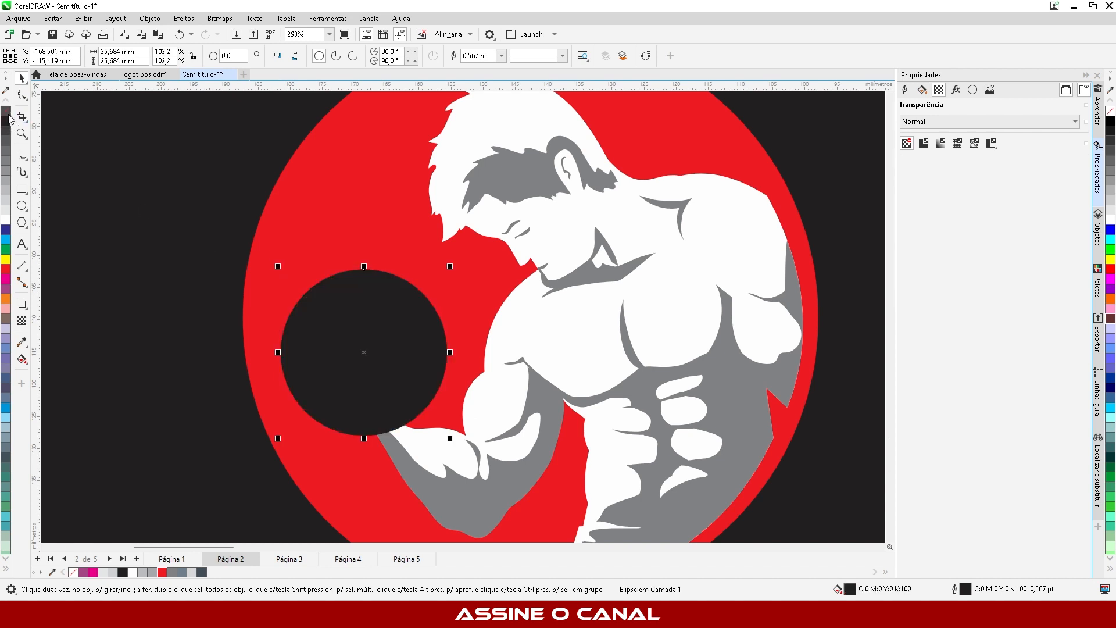
right_click(7, 112)
key(ctrl+Page_Down)
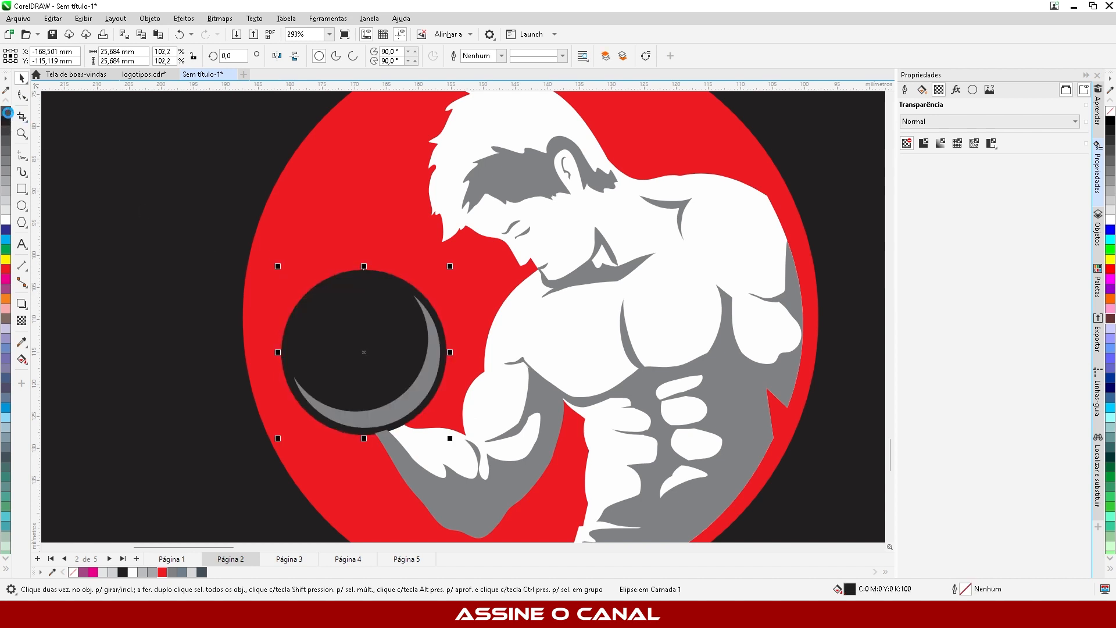
key(ctrl+Page_Down)
key(ctrl+Page_Down)
key(ctrl+Page_Down)
key(ctrl+Page_Up)
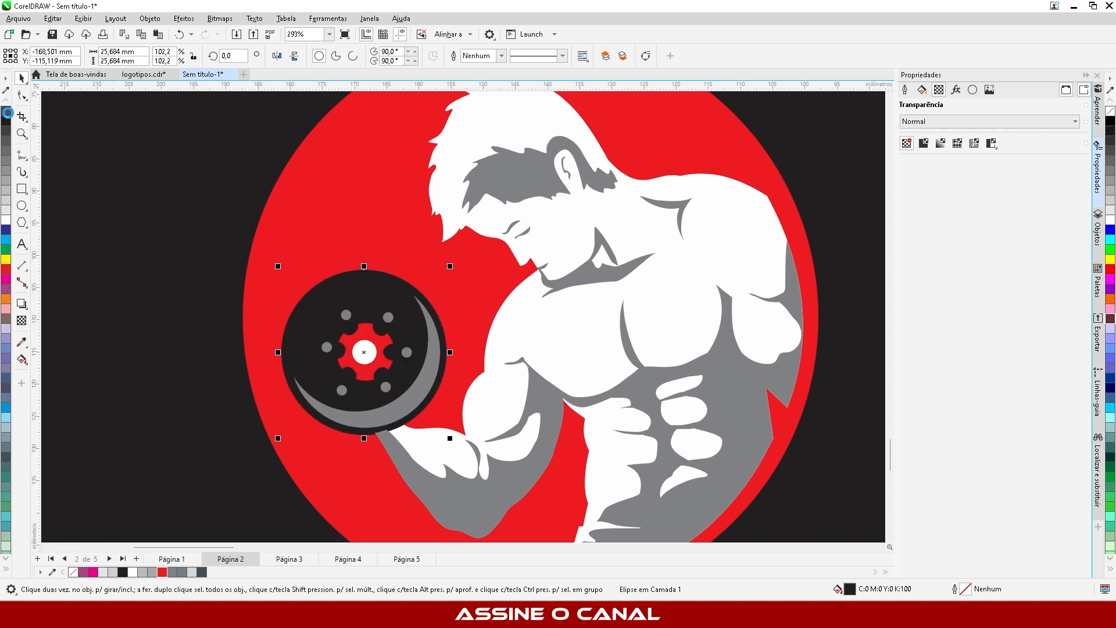
scroll(426, 250, down, 5)
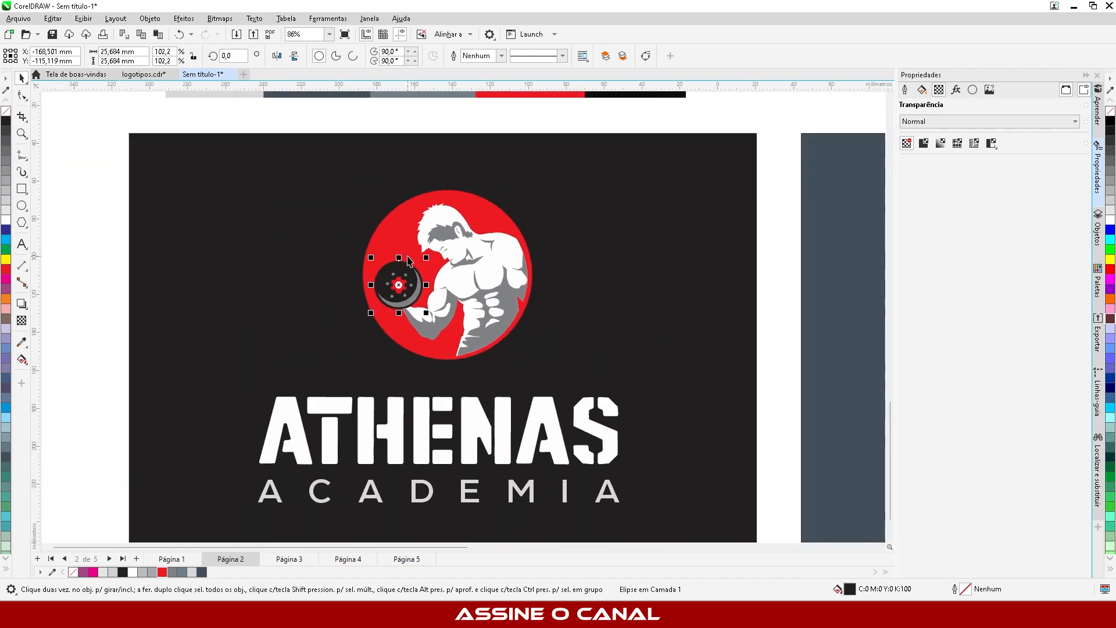
click(150, 233)
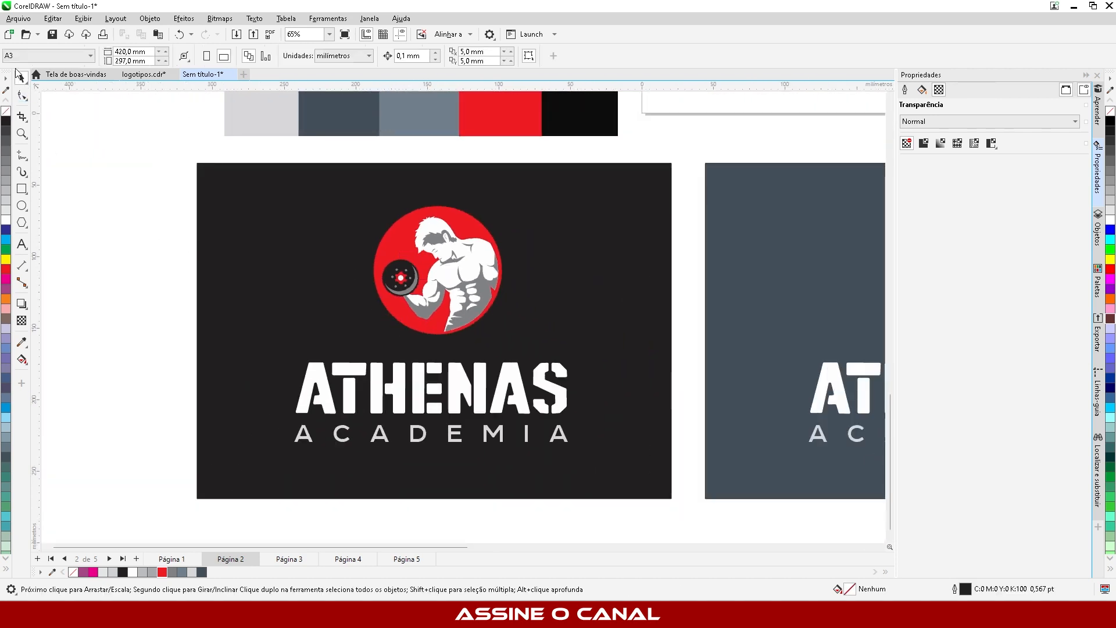
Step: Delete the light slate background rectangle behind the logo on the page
scroll(215, 372, down, 2)
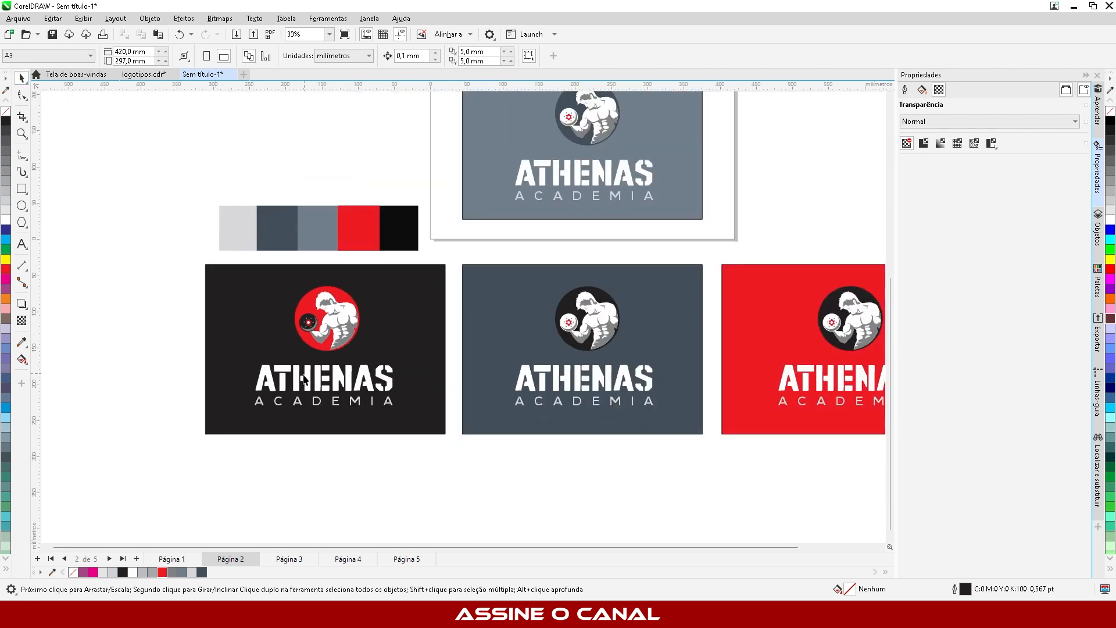
scroll(304, 375, down, 2)
scroll(528, 205, up, 1)
scroll(498, 392, up, 1)
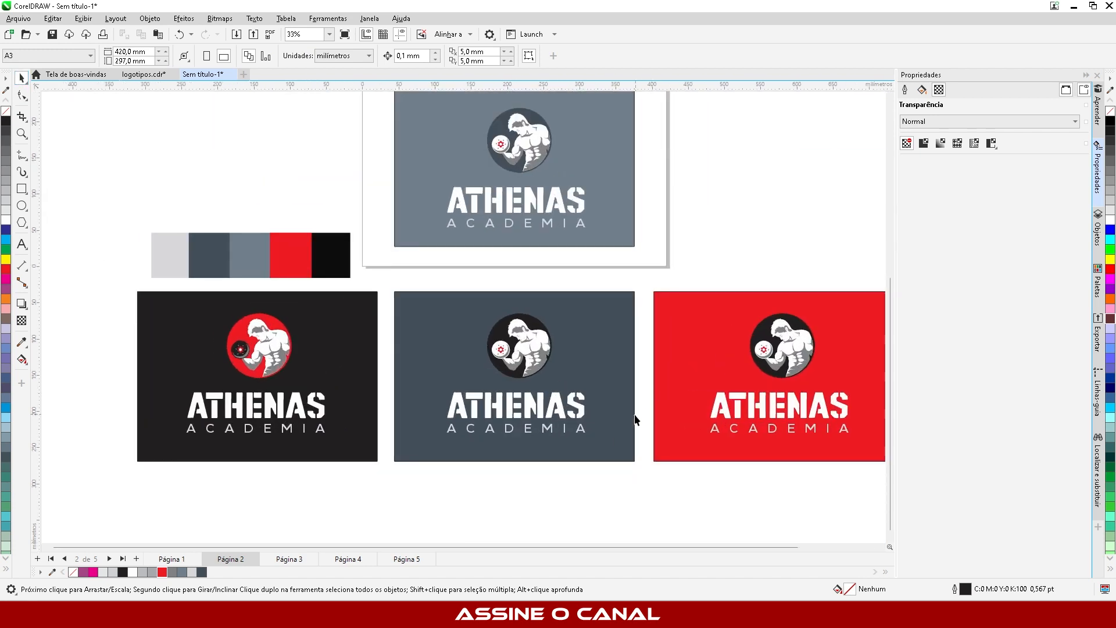
scroll(512, 264, down, 1)
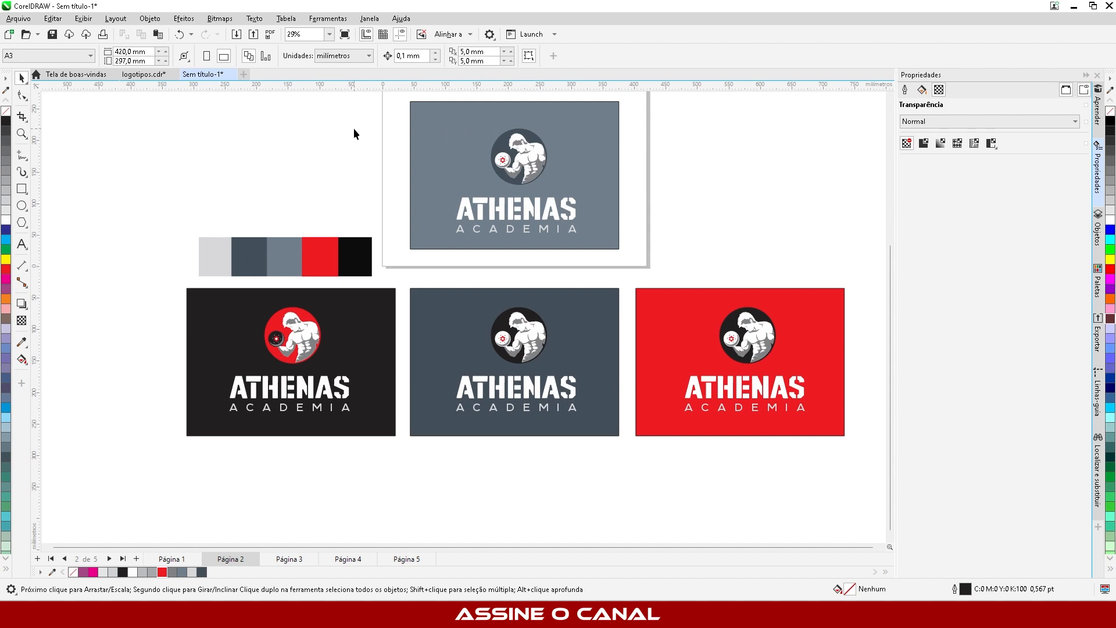
click(436, 140)
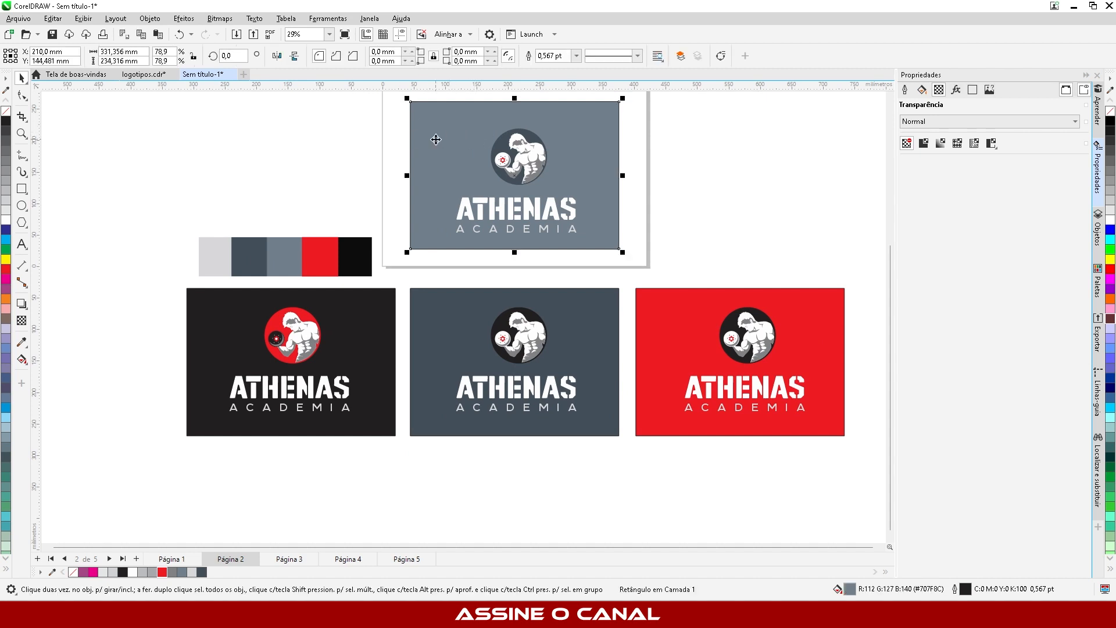
key(Delete)
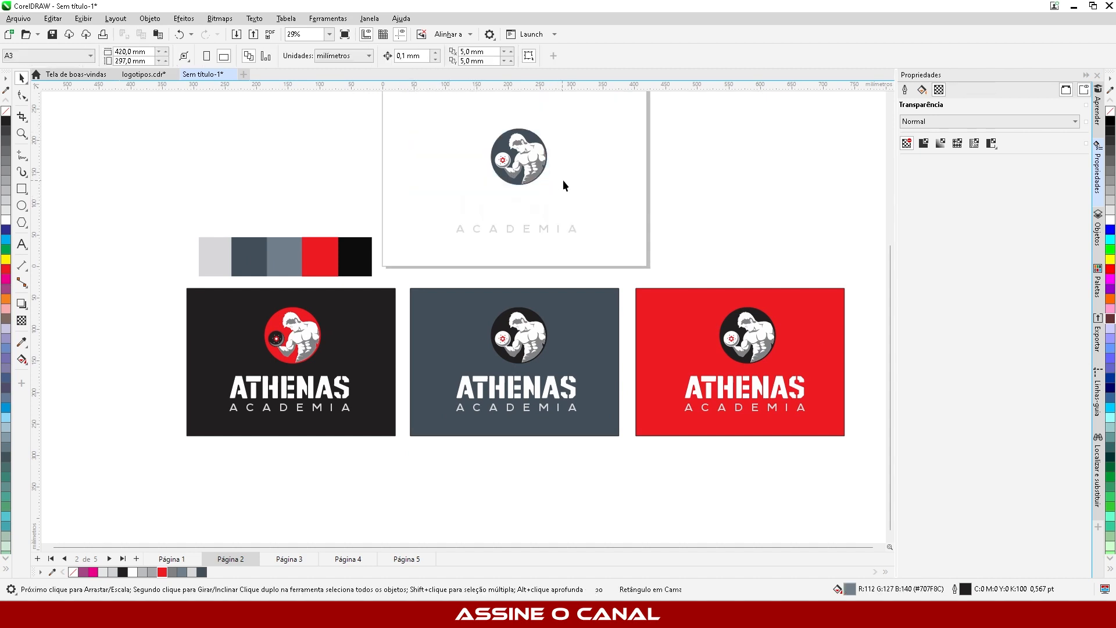
Step: Fill the ATHENAS ACADEMIA text and the emblem's circle of the white page's logo with black
drag(403, 239, 401, 245)
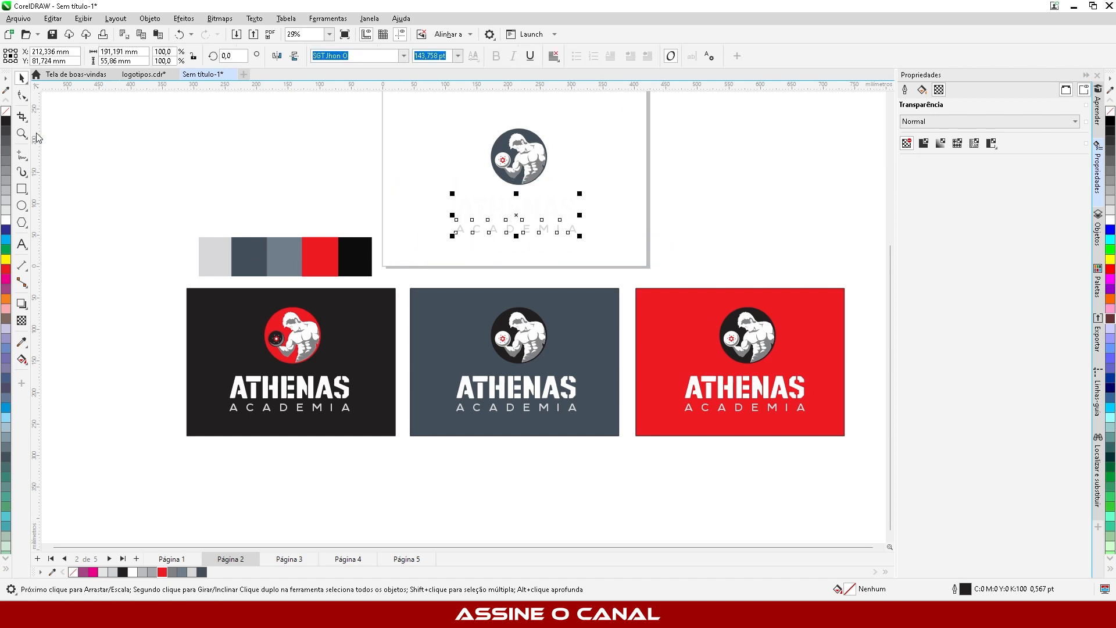
click(498, 102)
scroll(532, 152, up, 2)
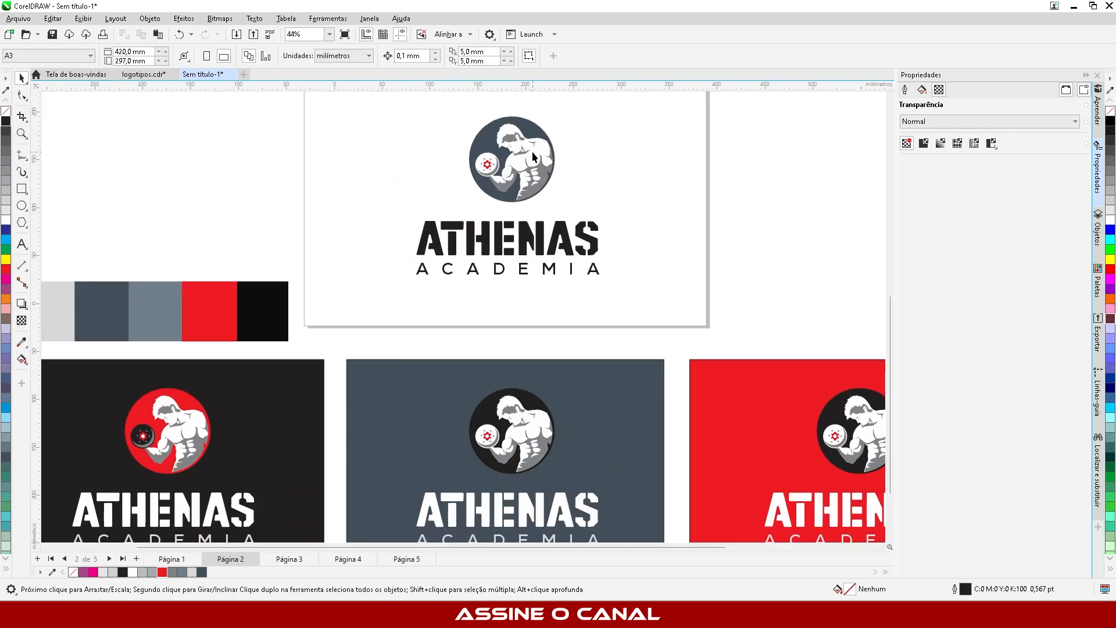
click(491, 135)
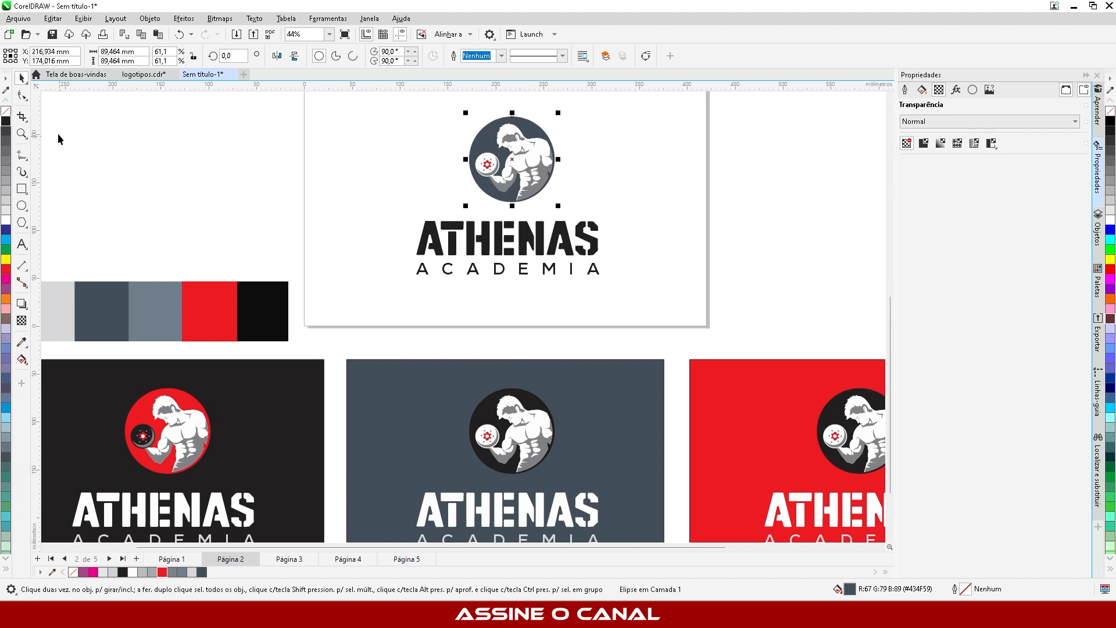
click(5, 120)
key(Escape)
scroll(525, 145, down, 1)
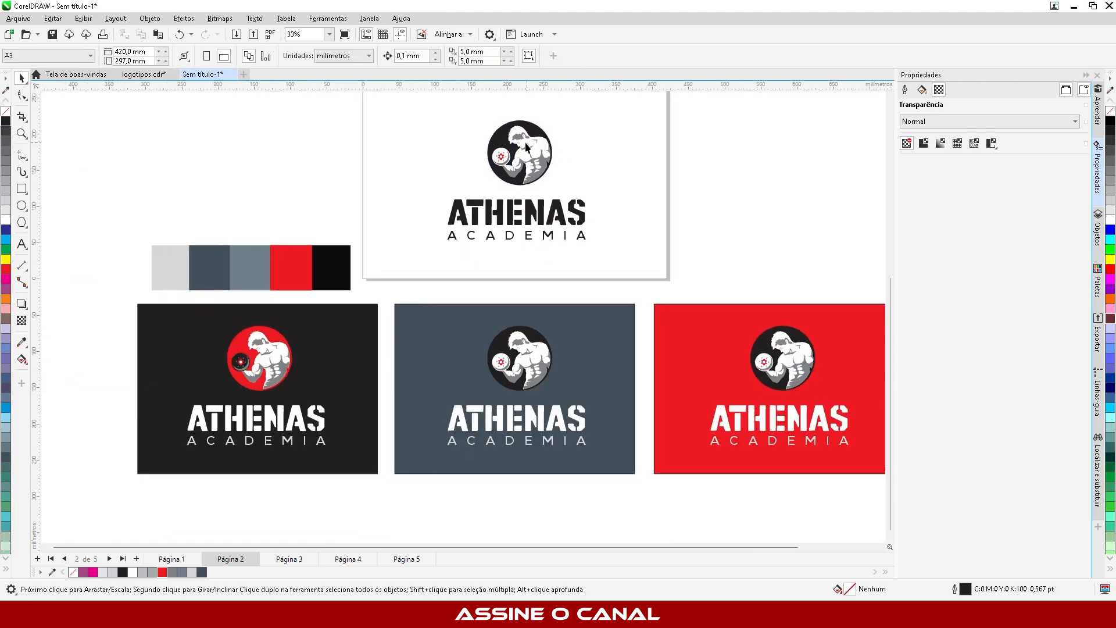
Step: Remove the outlines from the red and dark slate background rectangles
scroll(525, 141, up, 3)
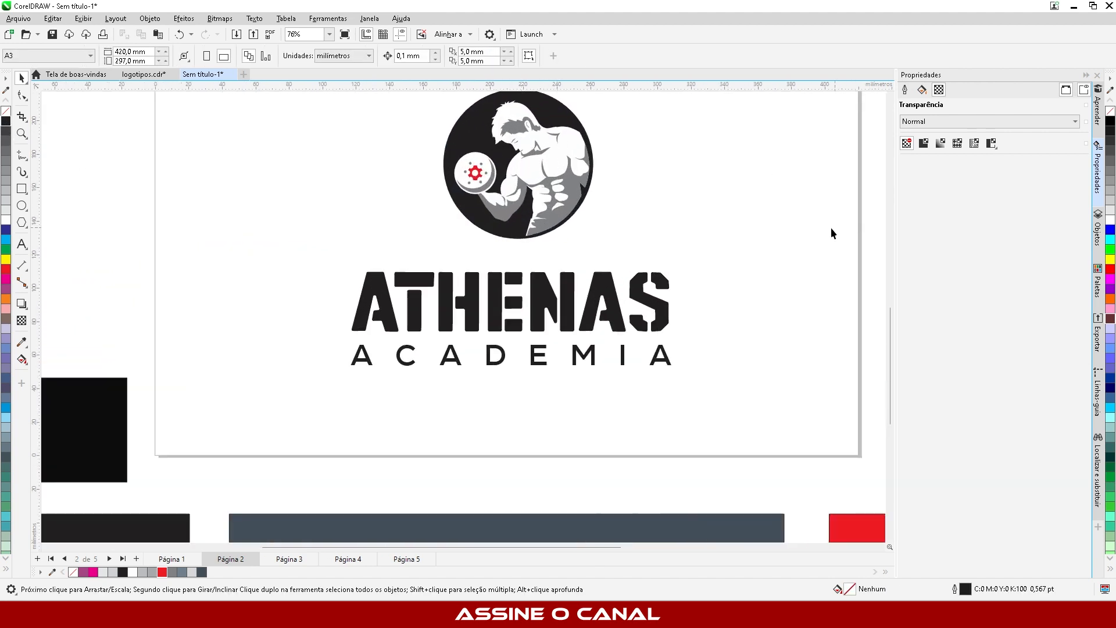
scroll(472, 161, down, 3)
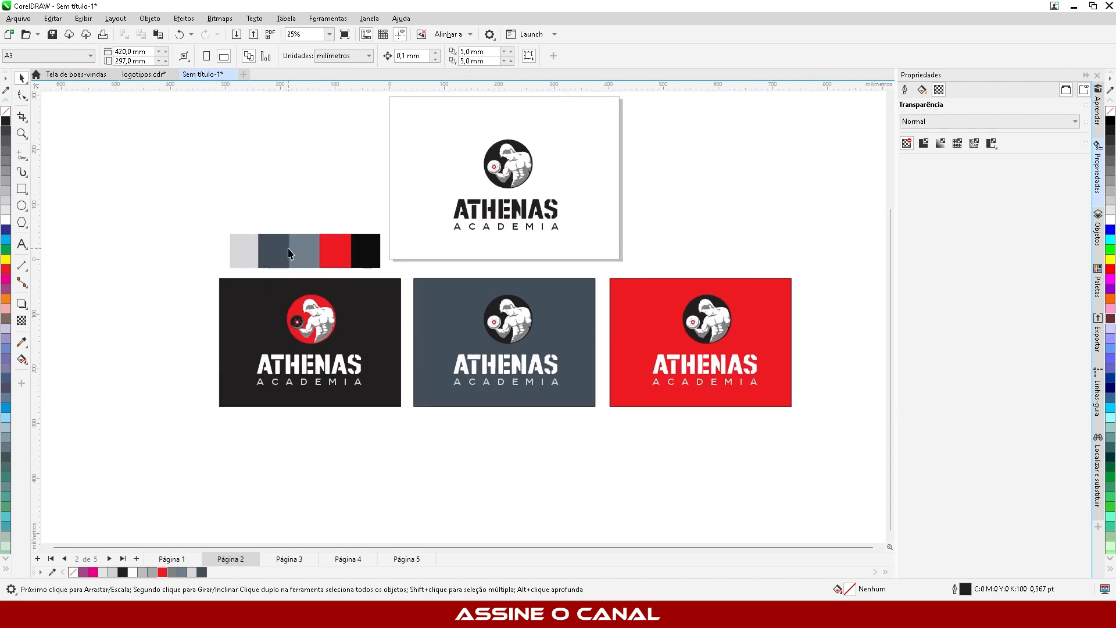
click(619, 313)
right_click(5, 112)
click(145, 122)
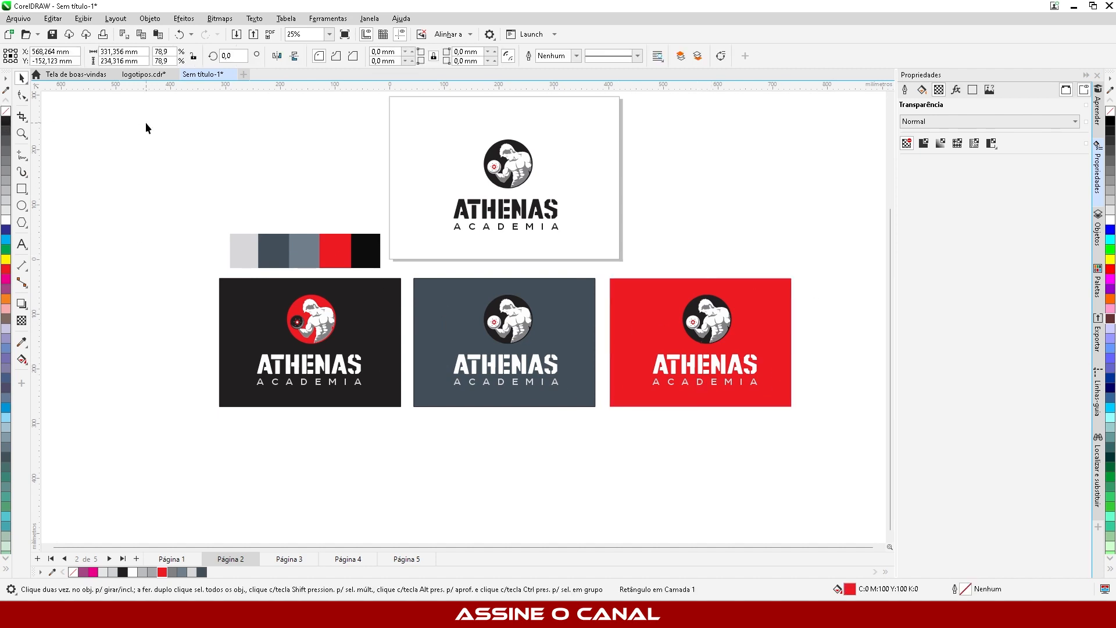
click(423, 309)
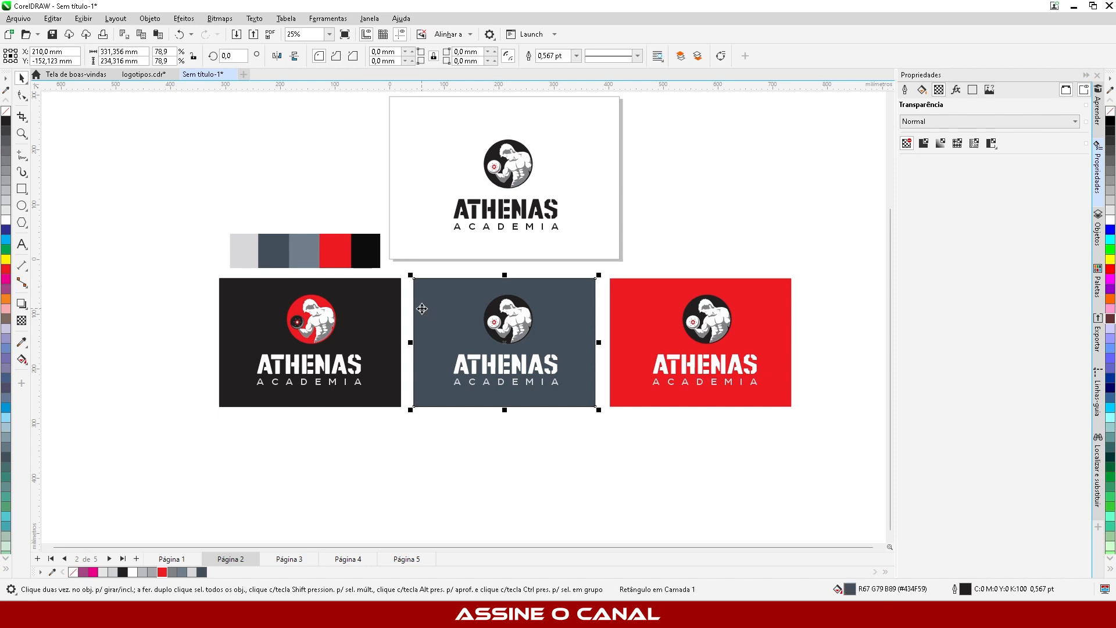
click(659, 460)
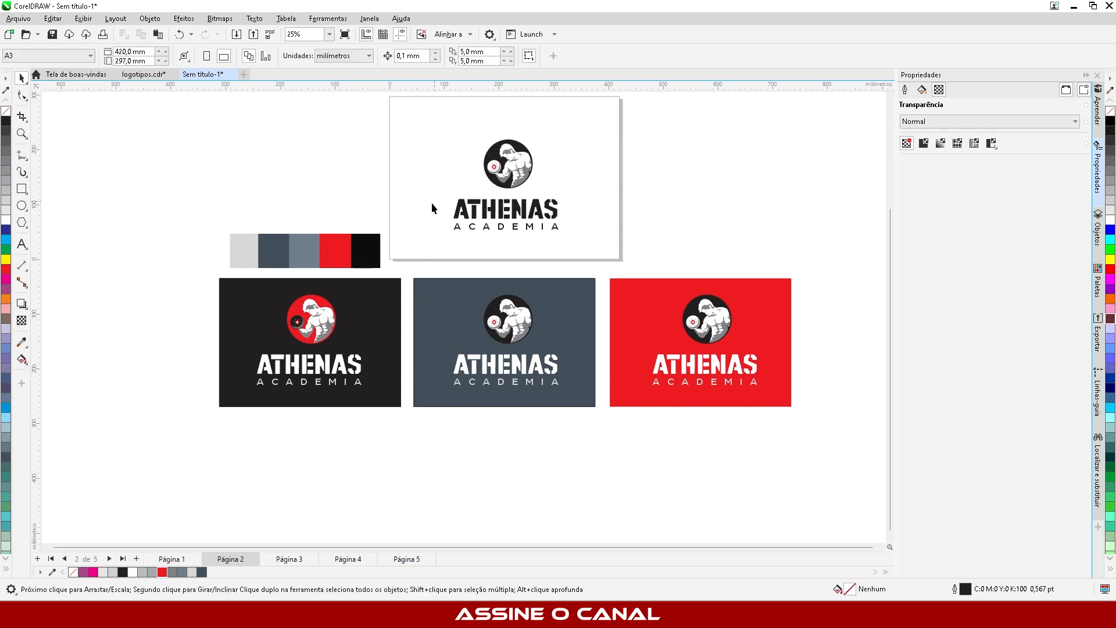
drag(161, 206, 417, 296)
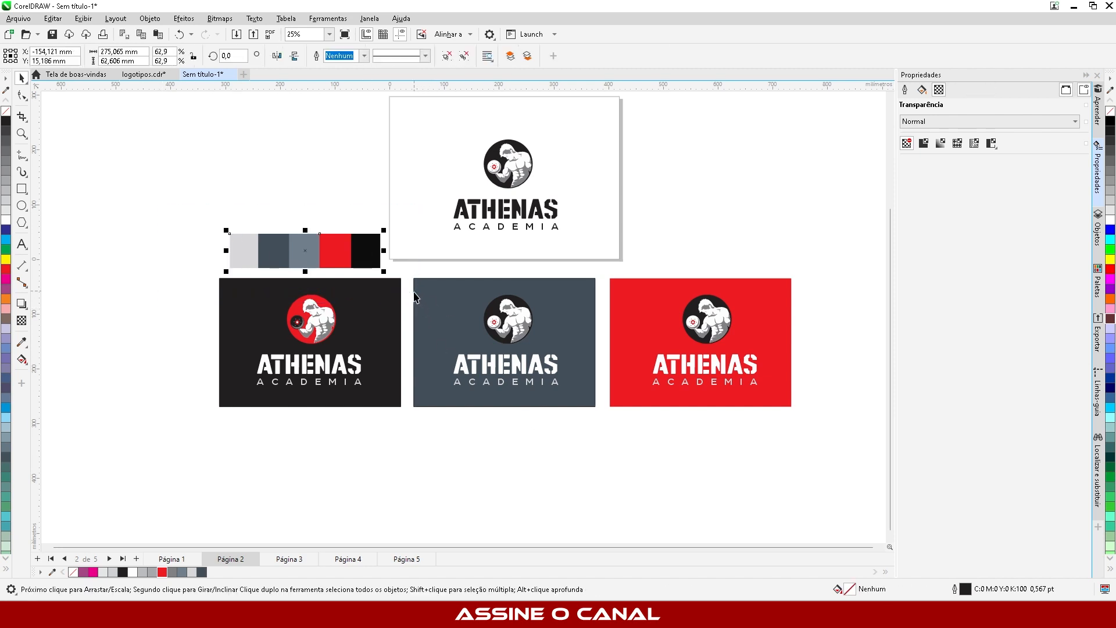
scroll(354, 252, down, 3)
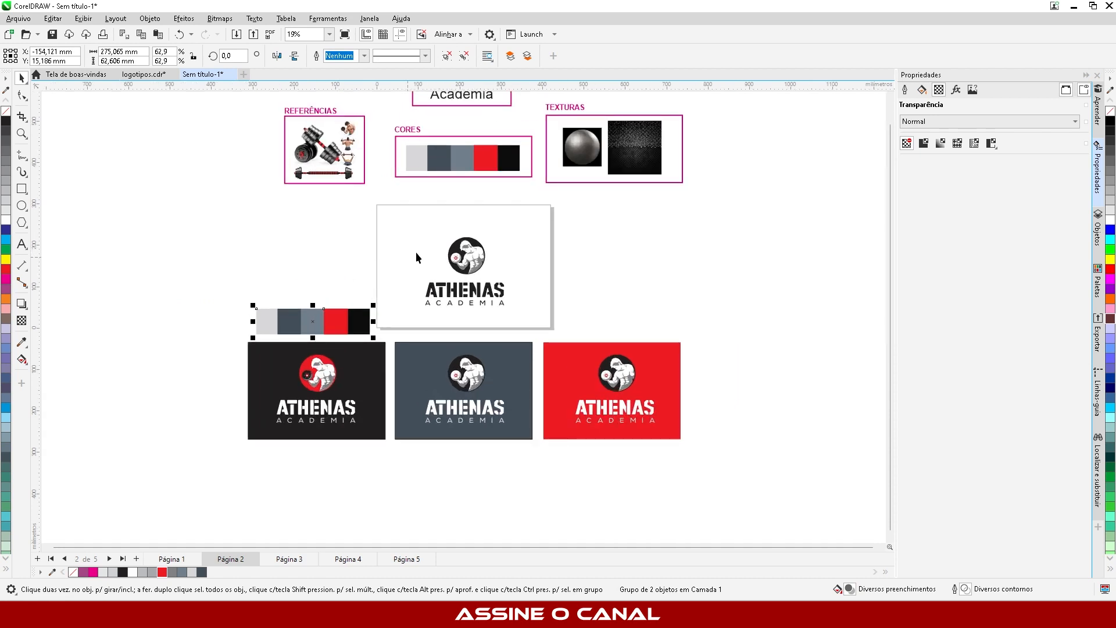
scroll(419, 244, down, 3)
scroll(445, 367, up, 1)
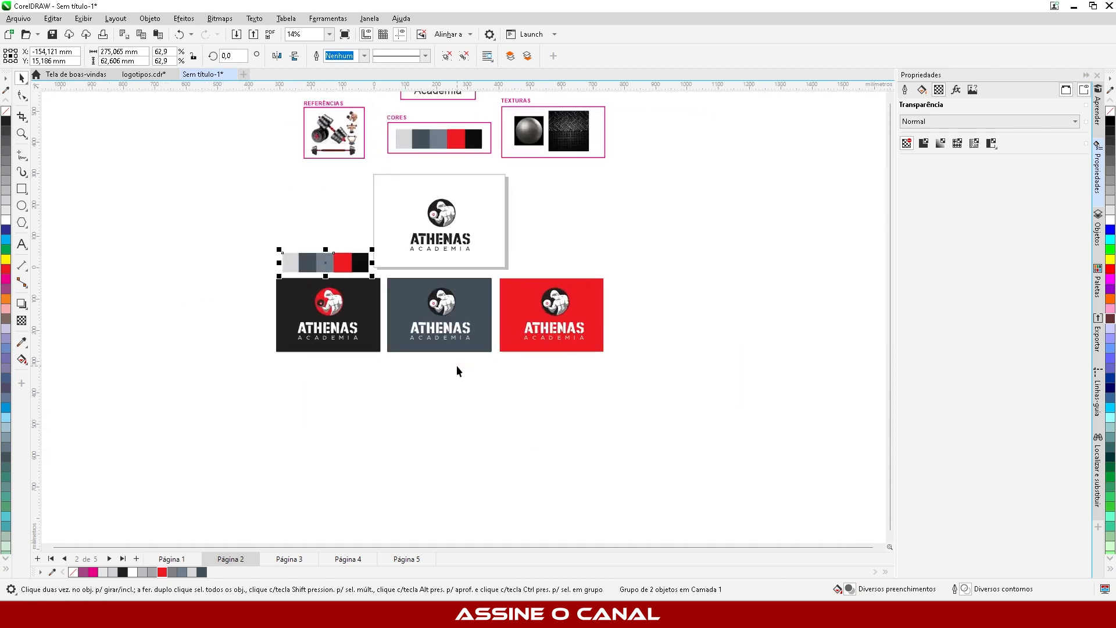
click(239, 238)
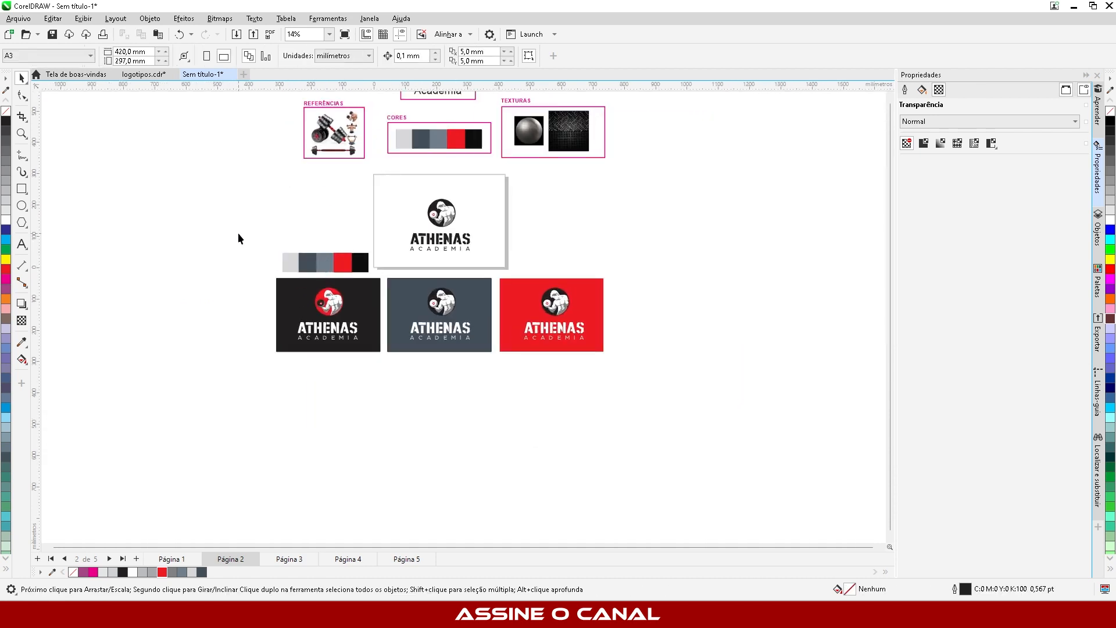
Step: Move the black, slate and red logo variations straight down, leaving empty space between them and the page
scroll(434, 179, up, 5)
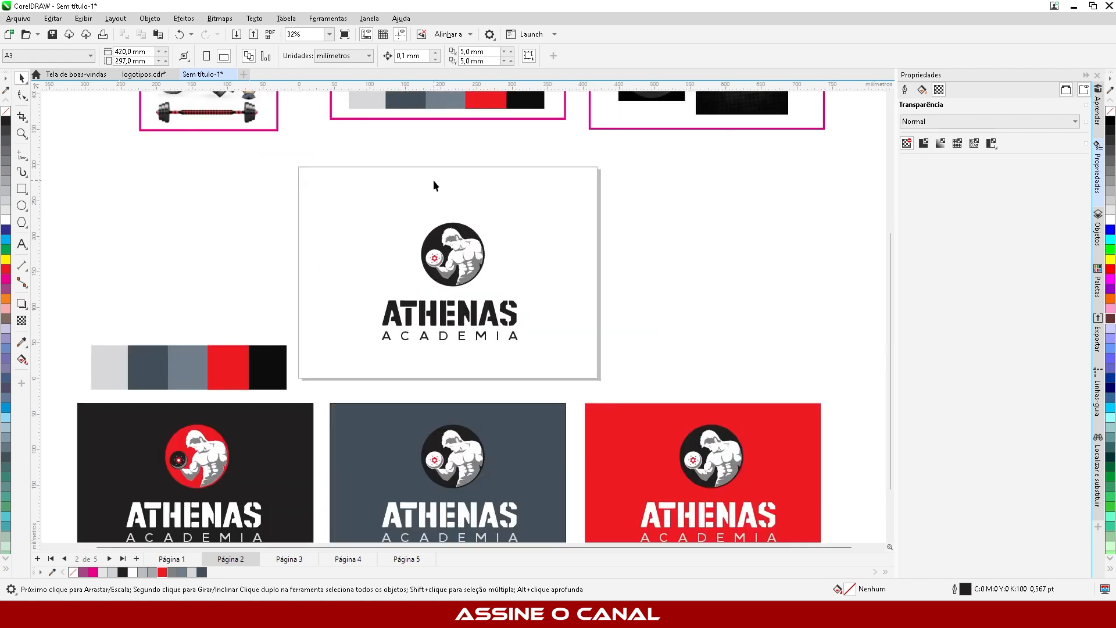
scroll(446, 175, down, 1)
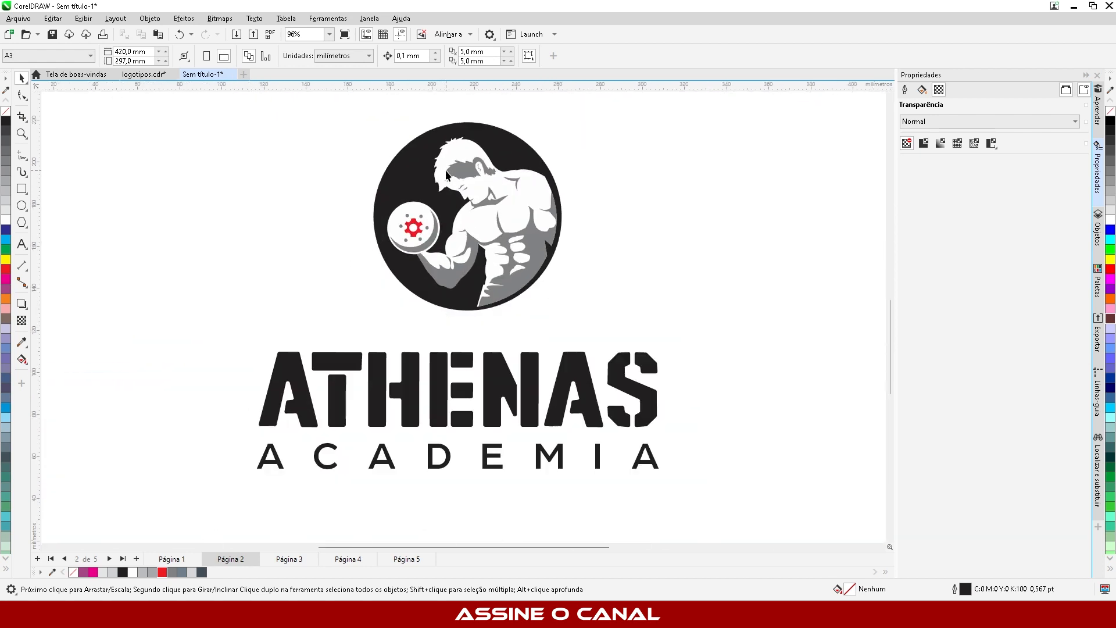
scroll(447, 175, up, 1)
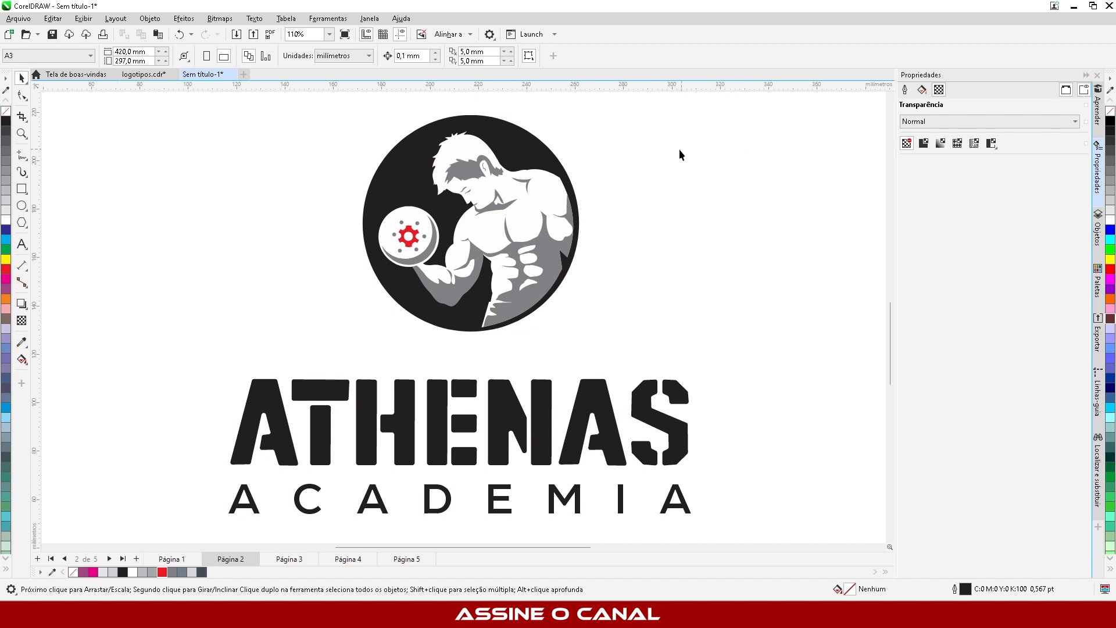
scroll(679, 149, down, 4)
scroll(498, 158, down, 1)
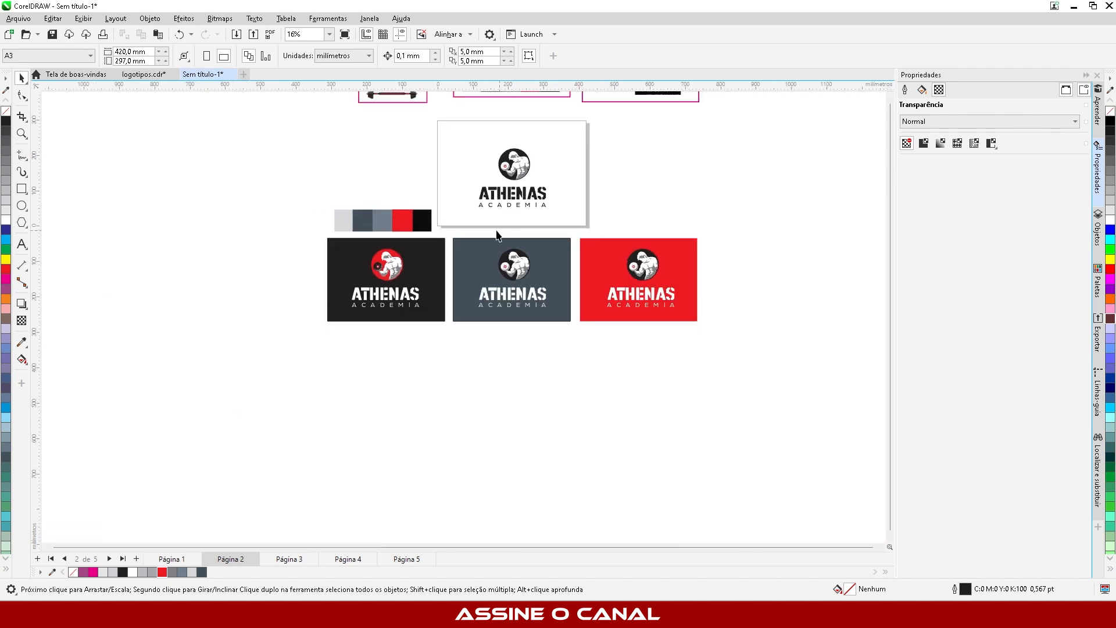
drag(273, 381, 753, 229)
drag(694, 274, 690, 423)
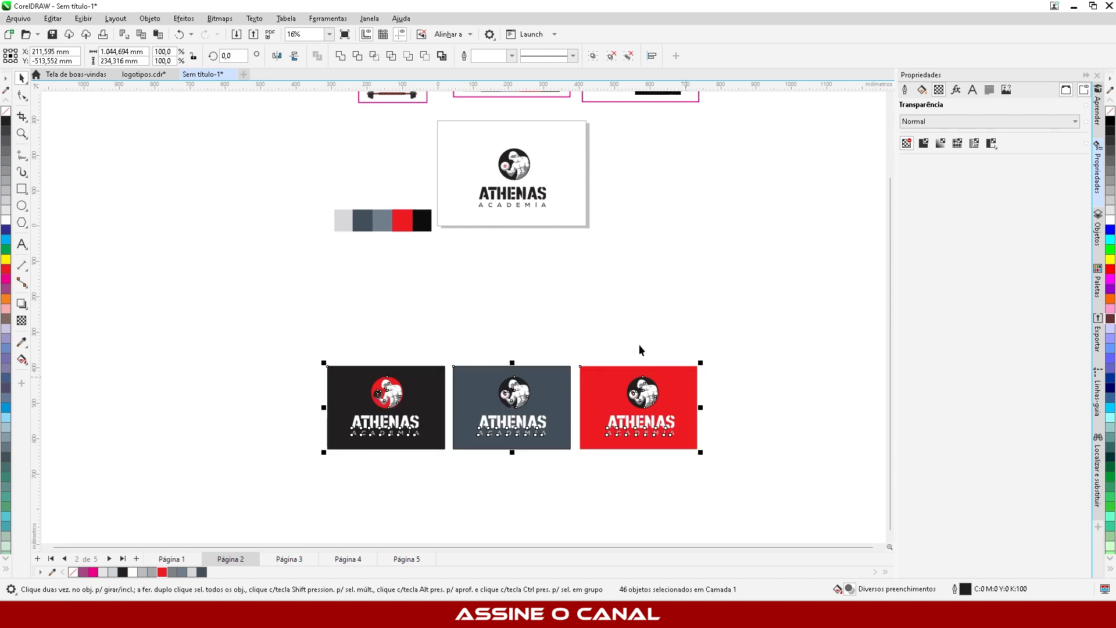
Step: Move the white page's logo off the page to just above the black variation and enlarge it to about 184%
drag(646, 134, 559, 169)
drag(462, 231, 462, 233)
drag(521, 205, 383, 347)
drag(479, 239, 479, 239)
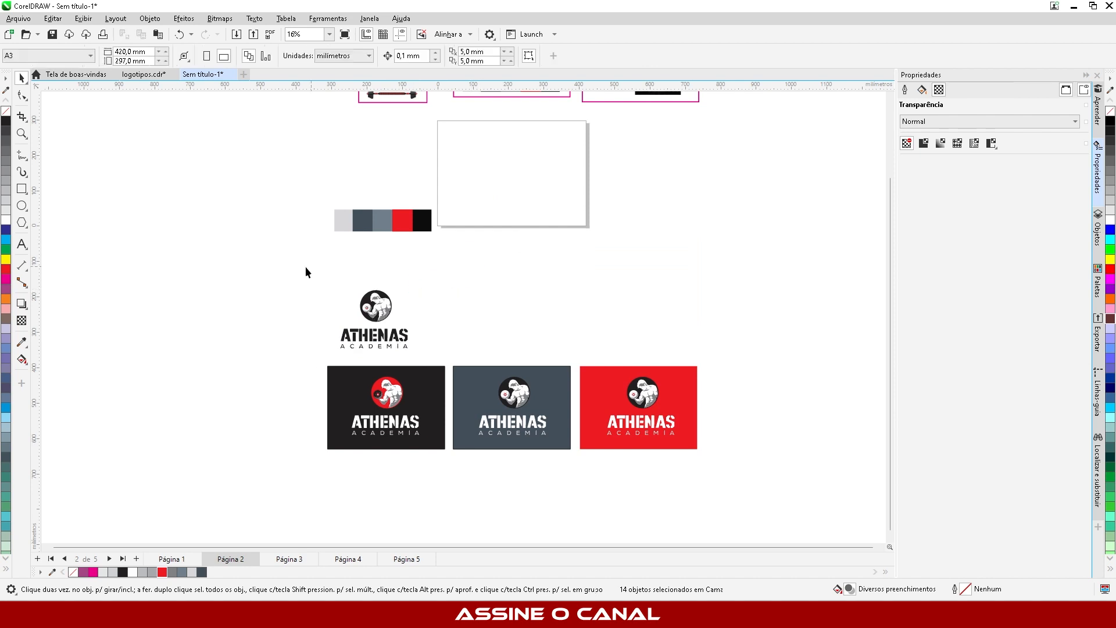
drag(267, 265, 477, 368)
drag(413, 287, 486, 239)
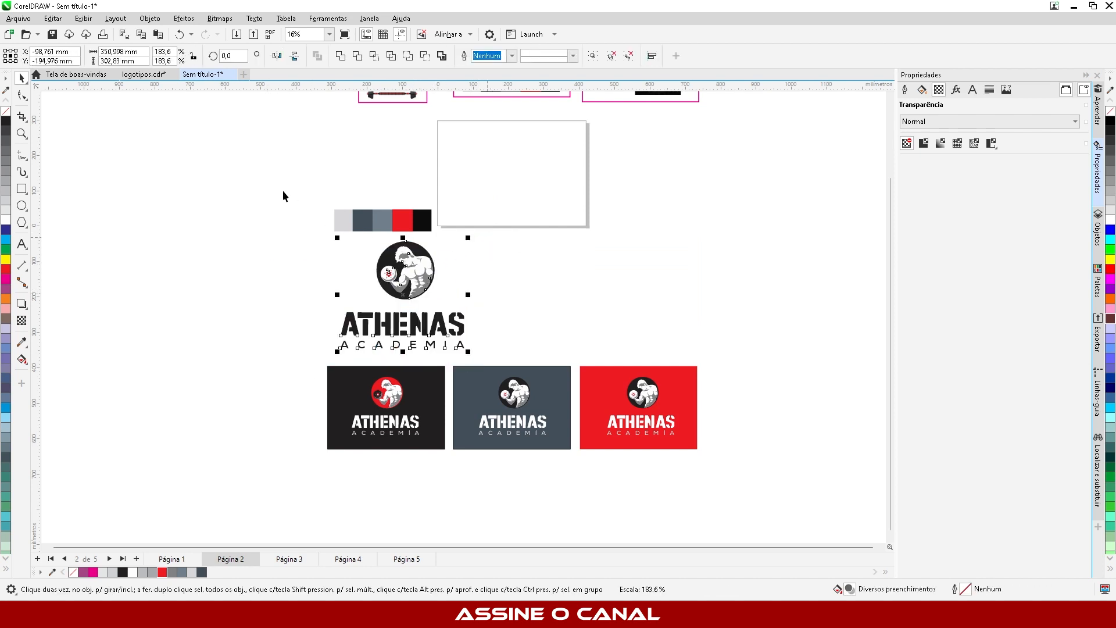
Step: Move the colour palette strip beside the large logo, above the red variation, and enlarge it to about 530 mm wide
drag(286, 193, 697, 301)
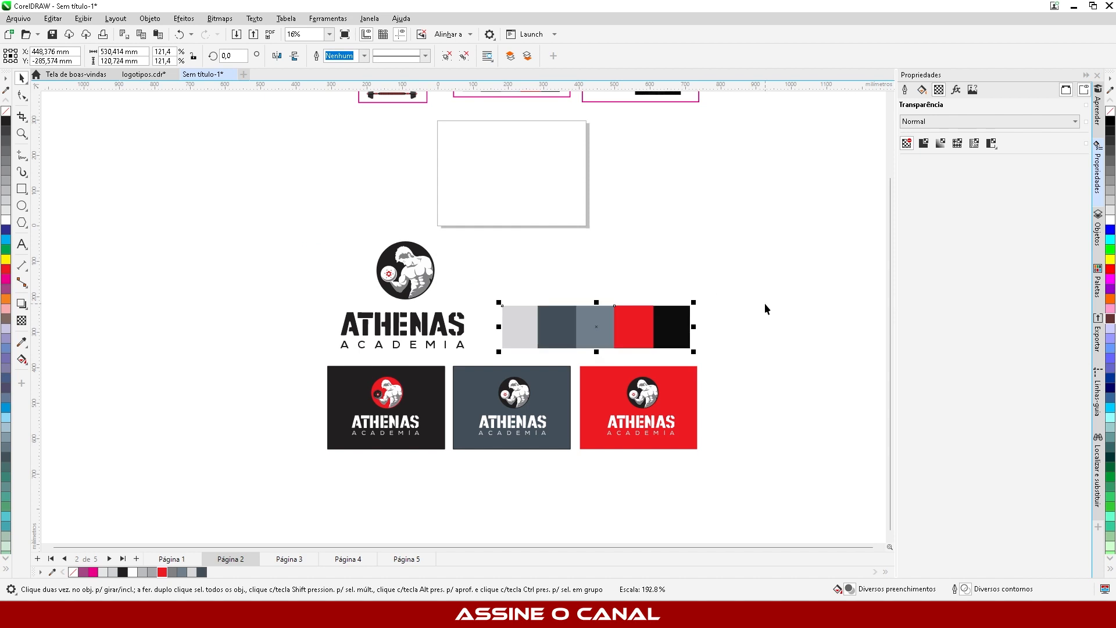
click(765, 309)
scroll(468, 221, down, 2)
scroll(463, 292, up, 4)
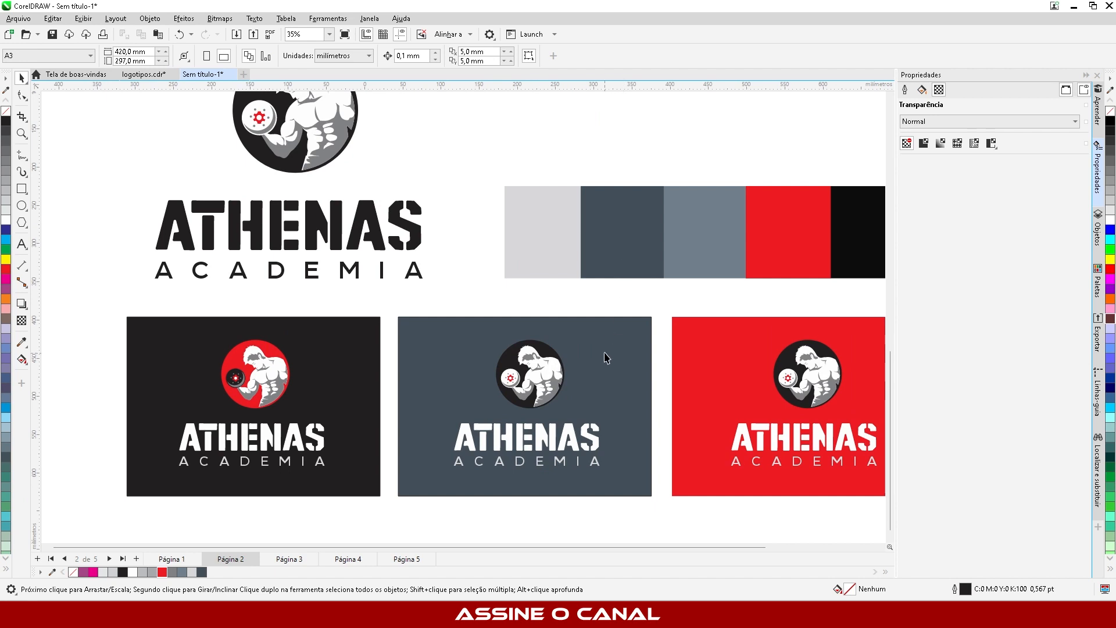
scroll(402, 297, down, 1)
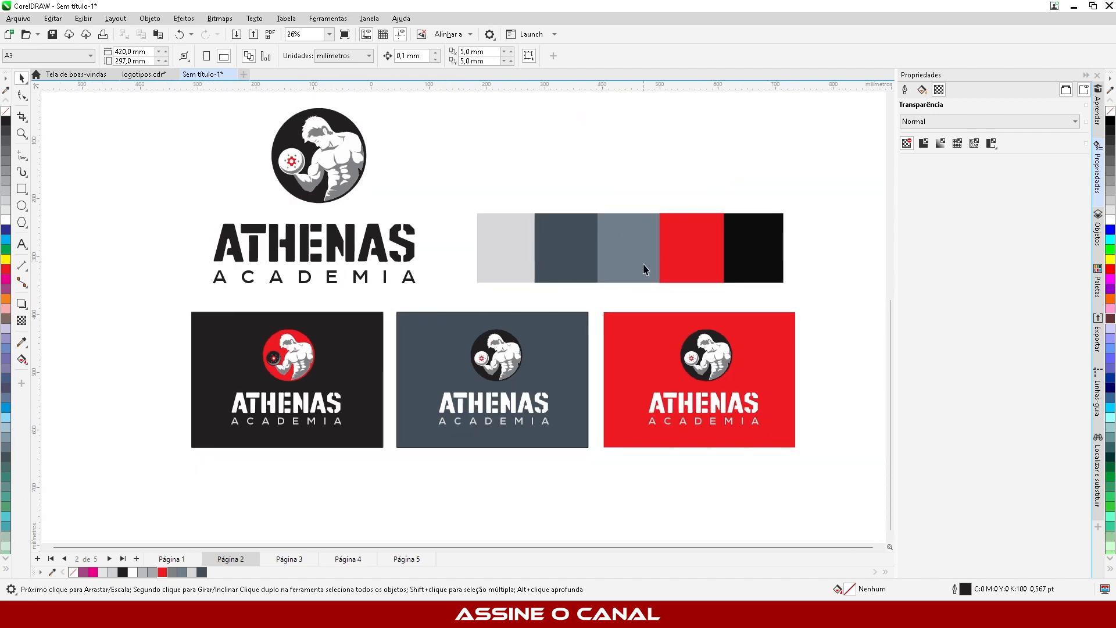
Step: Draw a rectangle about 119 × 191 mm over the lighter slate swatch of the palette strip
click(616, 232)
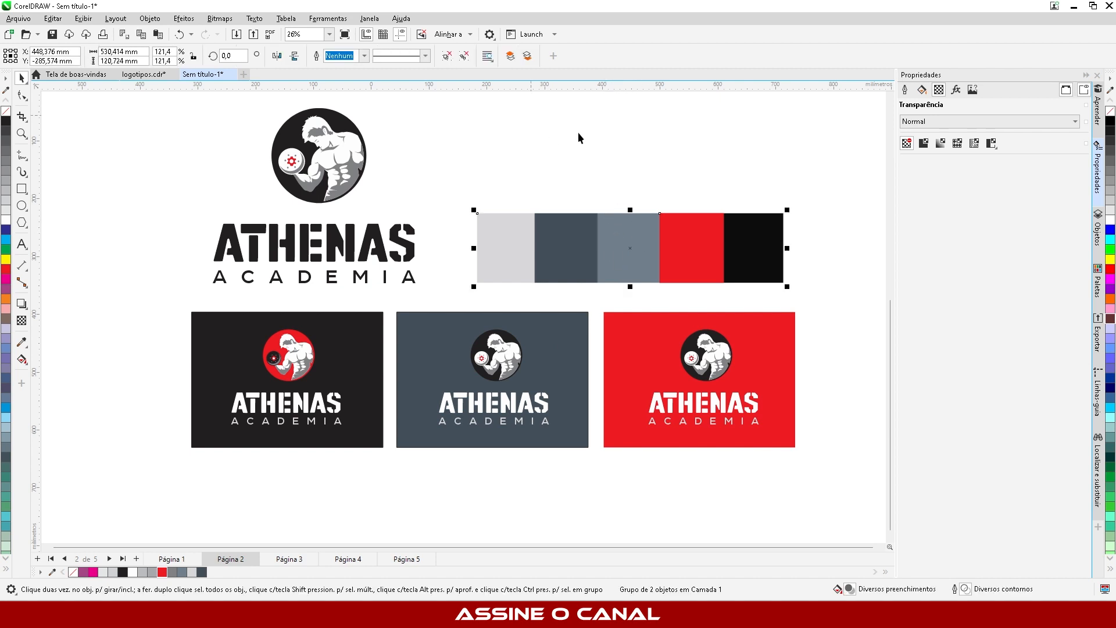
ctrl+click(695, 265)
click(556, 176)
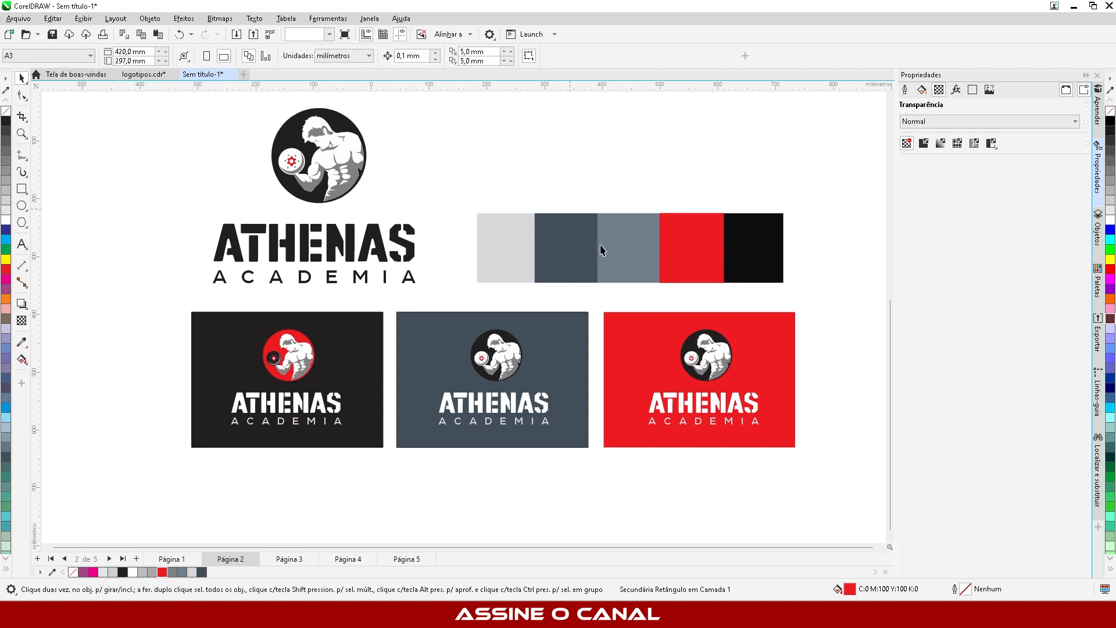
click(602, 249)
click(21, 189)
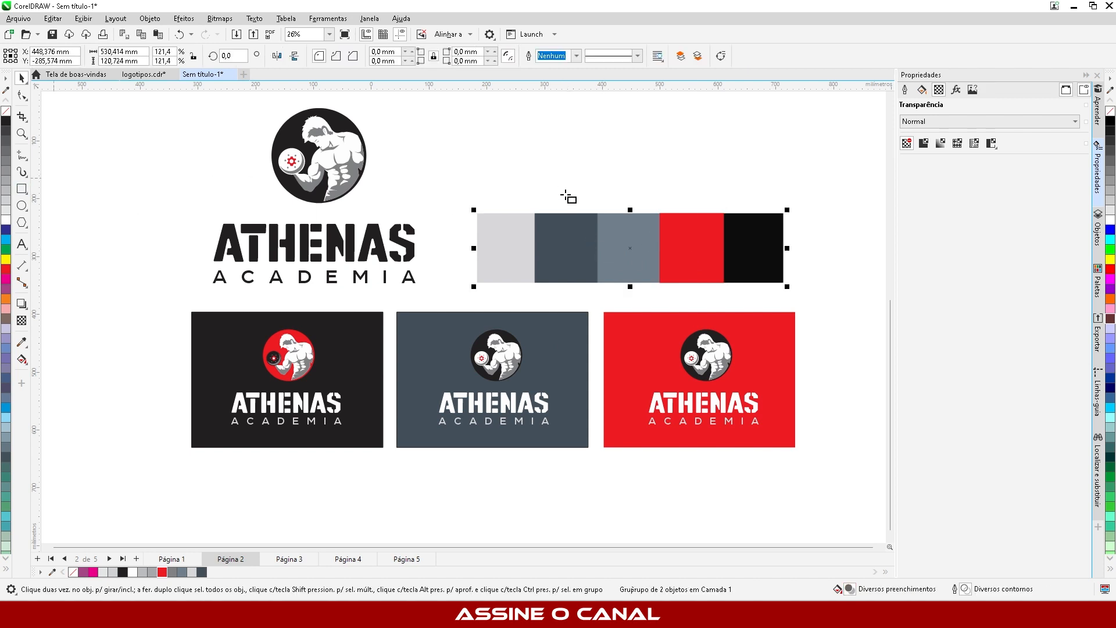
drag(592, 186, 660, 297)
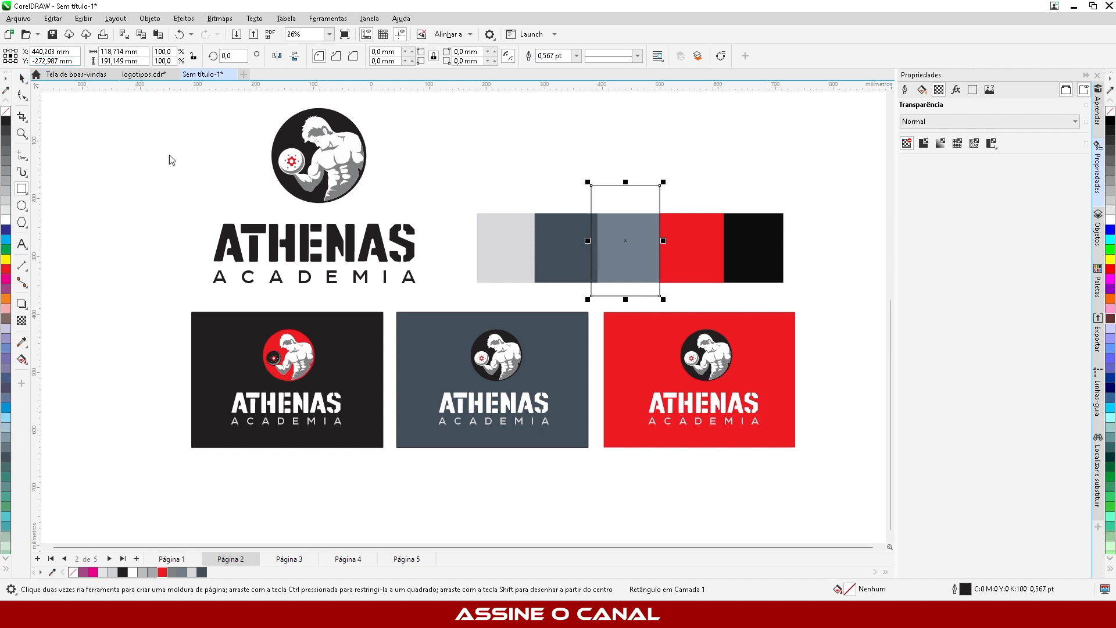
Step: Narrow the rectangle to about 109 mm to fit the lighter slate swatch and cut that swatch out of the palette with it
key(space)
scroll(587, 233, up, 2)
drag(593, 254, 606, 254)
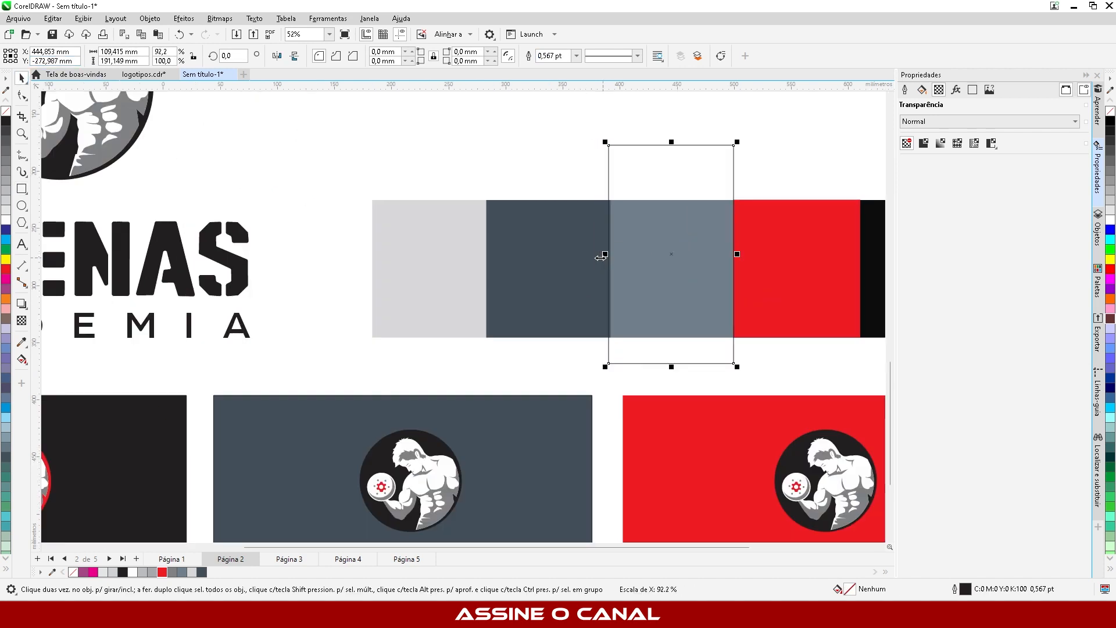
shift+click(483, 229)
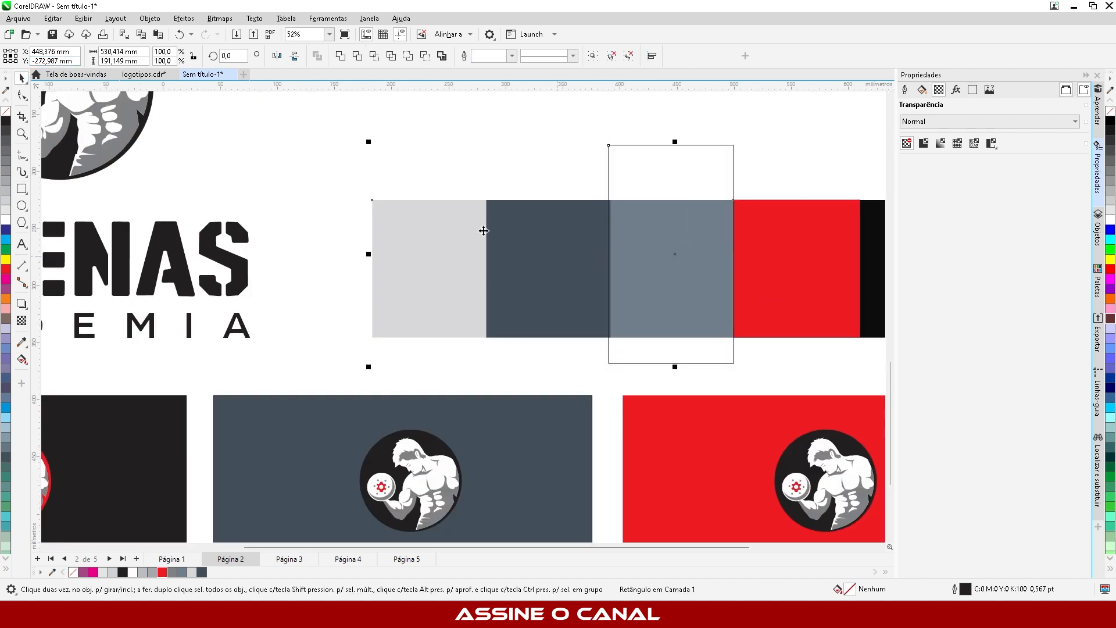
click(359, 56)
click(513, 264)
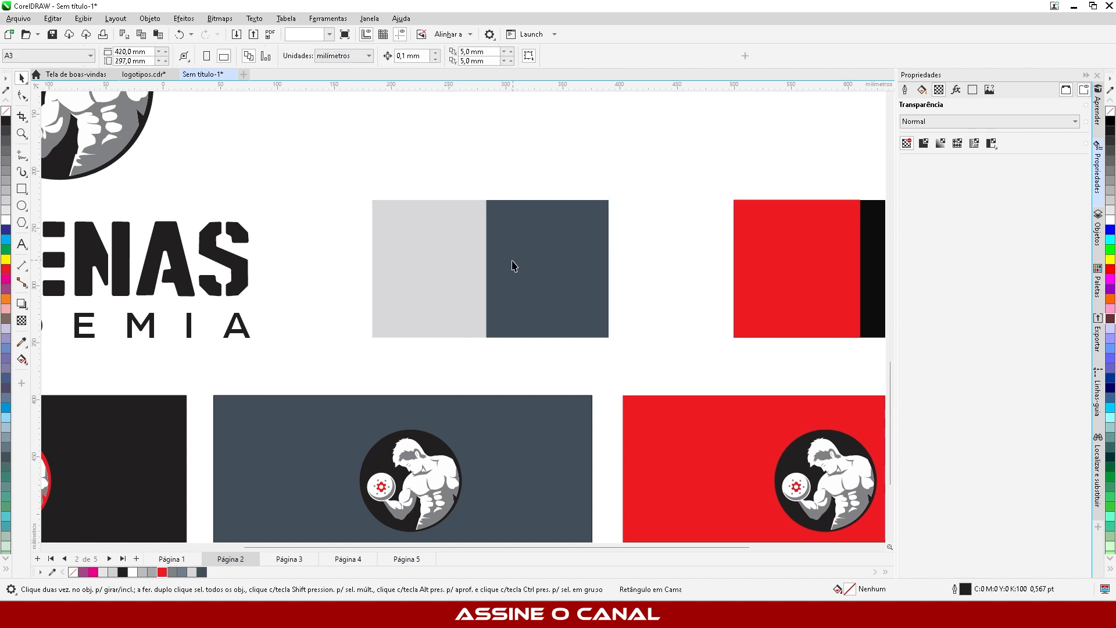
click(511, 259)
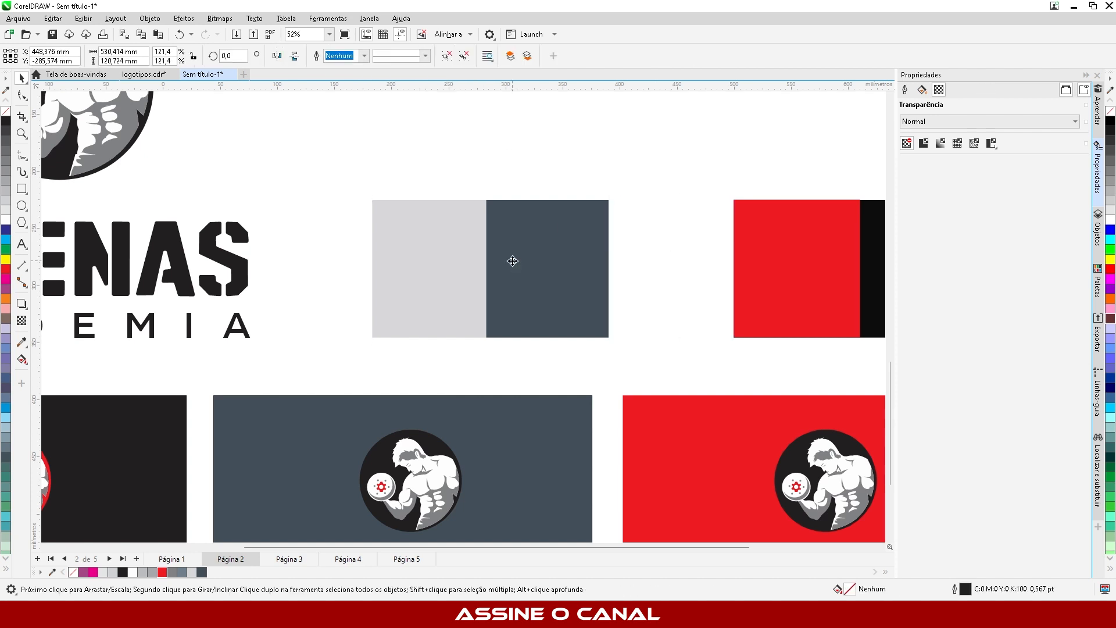
Step: Try to crop the light grey swatch off the palette bitmap by moving its nodes with the Shape tool
click(21, 95)
click(418, 236)
drag(332, 169, 734, 344)
click(22, 77)
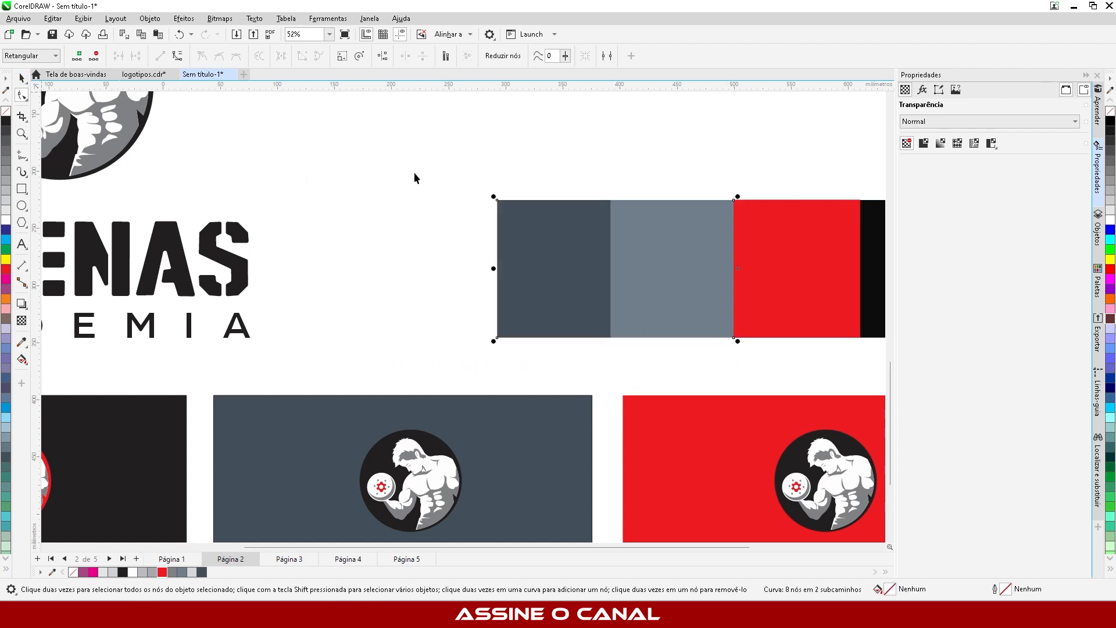
click(414, 178)
scroll(481, 225, down, 4)
scroll(548, 220, up, 1)
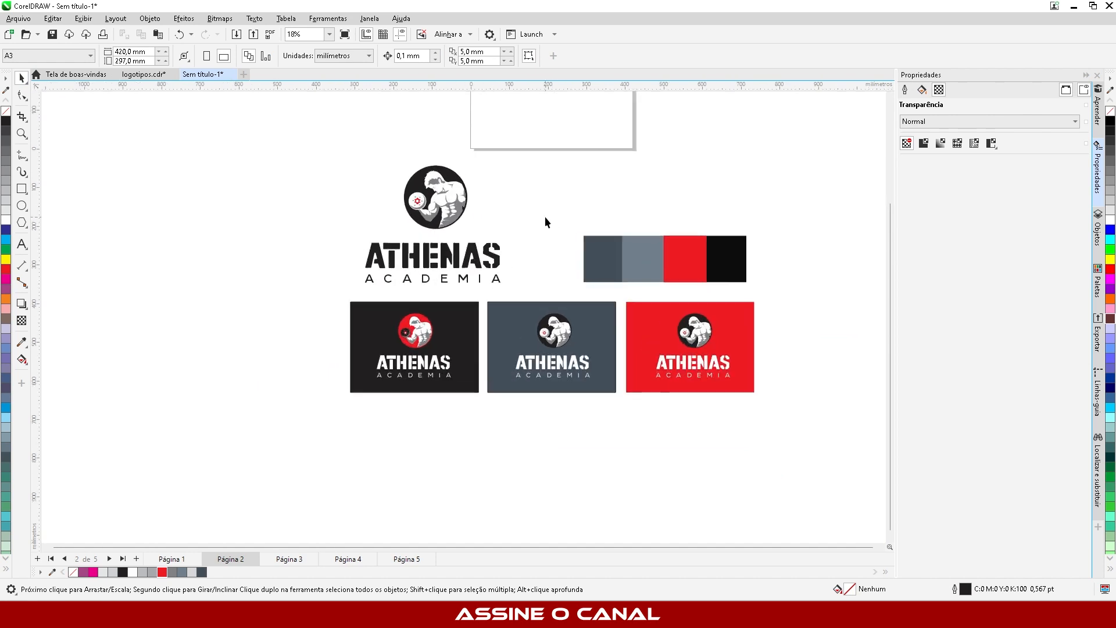
scroll(546, 216, up, 1)
drag(509, 199, 831, 311)
click(727, 296)
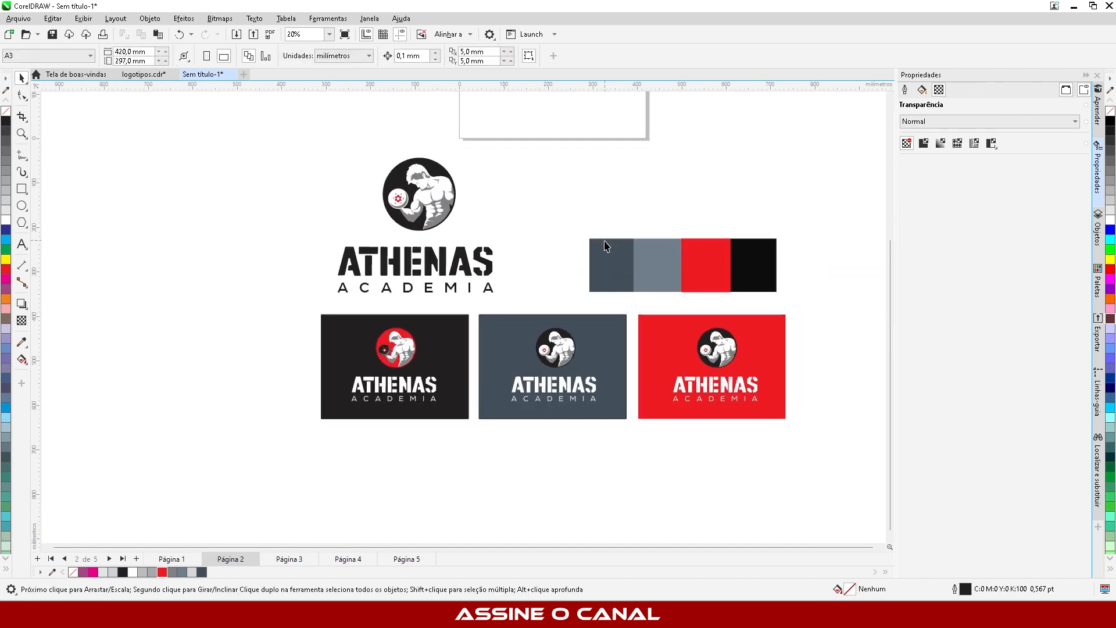
scroll(605, 246, up, 2)
click(22, 189)
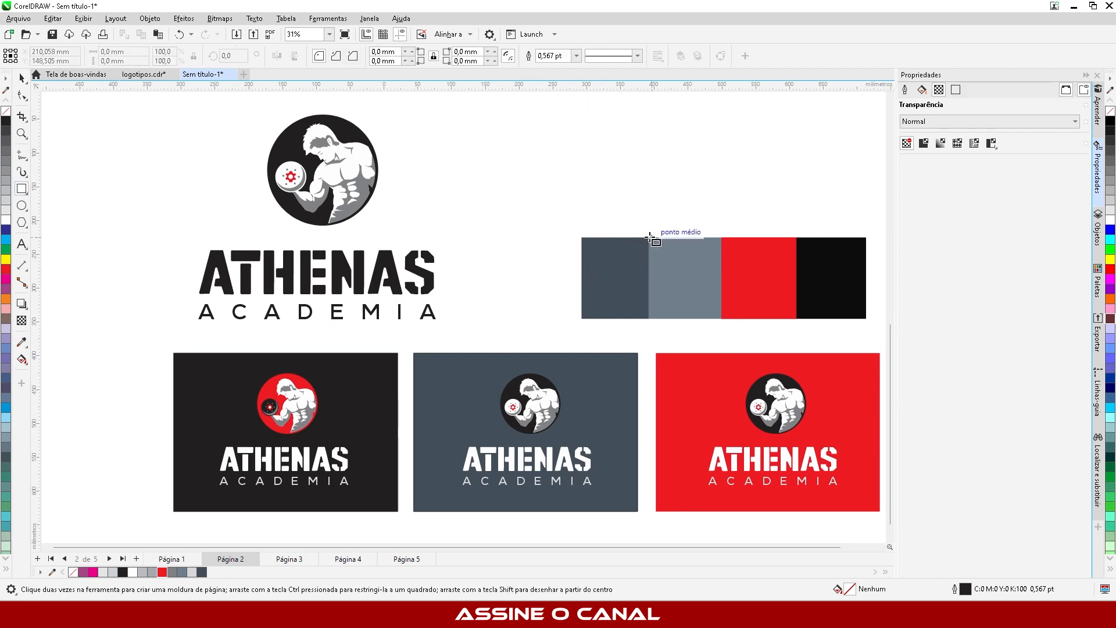
drag(652, 237, 588, 317)
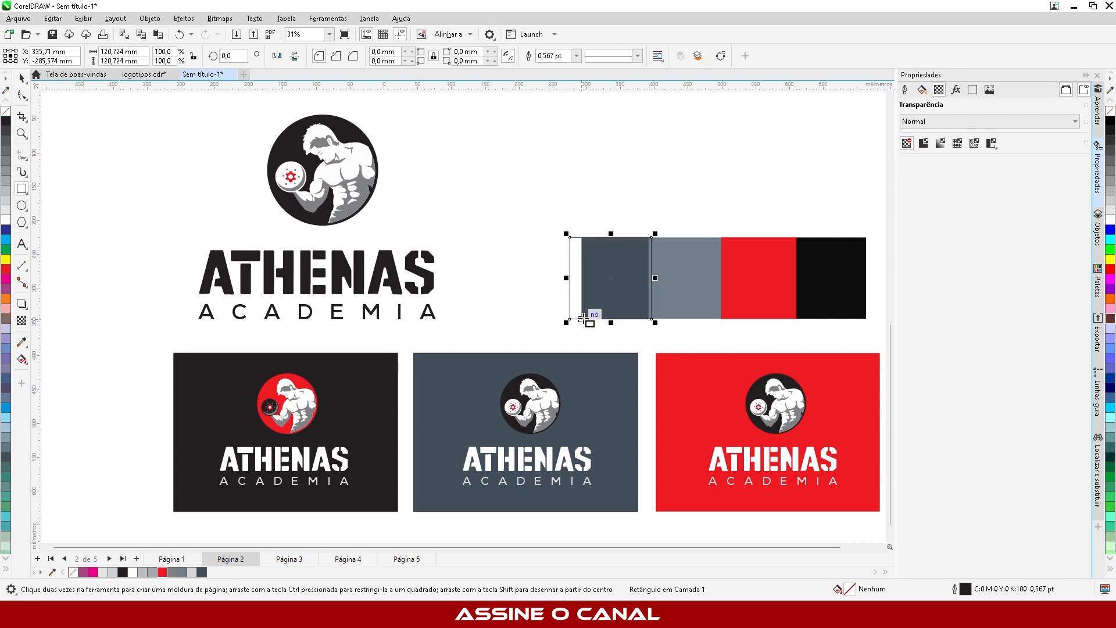
key(Delete)
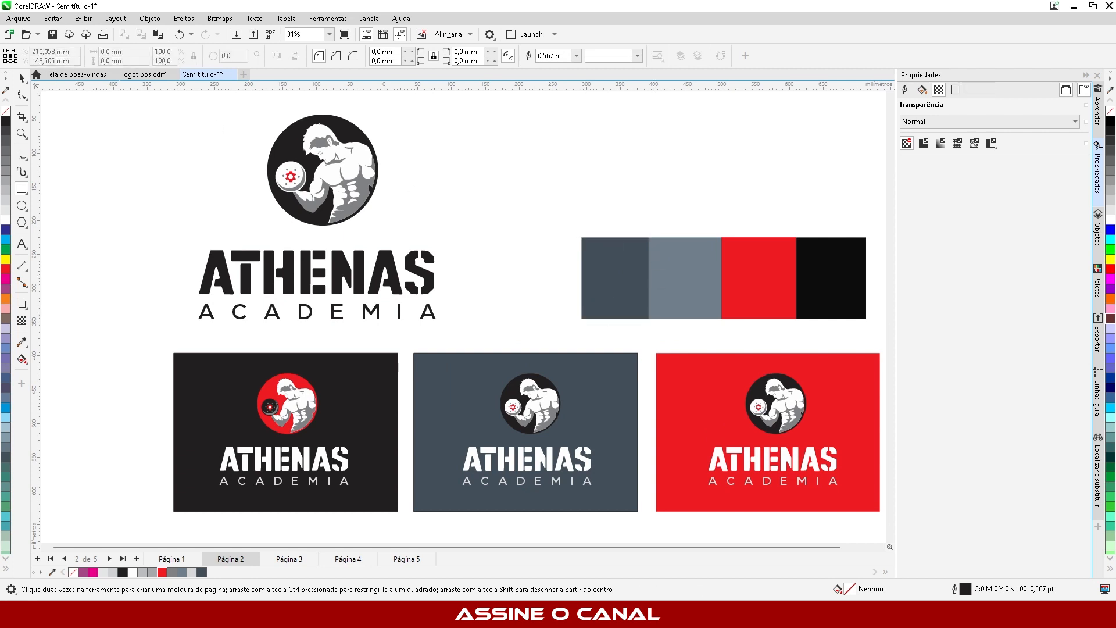
Step: Undo the node edit on the palette bitmap to restore the light grey swatch and the cut-out gap
click(22, 79)
key(ctrl+z)
key(ctrl+z)
key(ctrl+z)
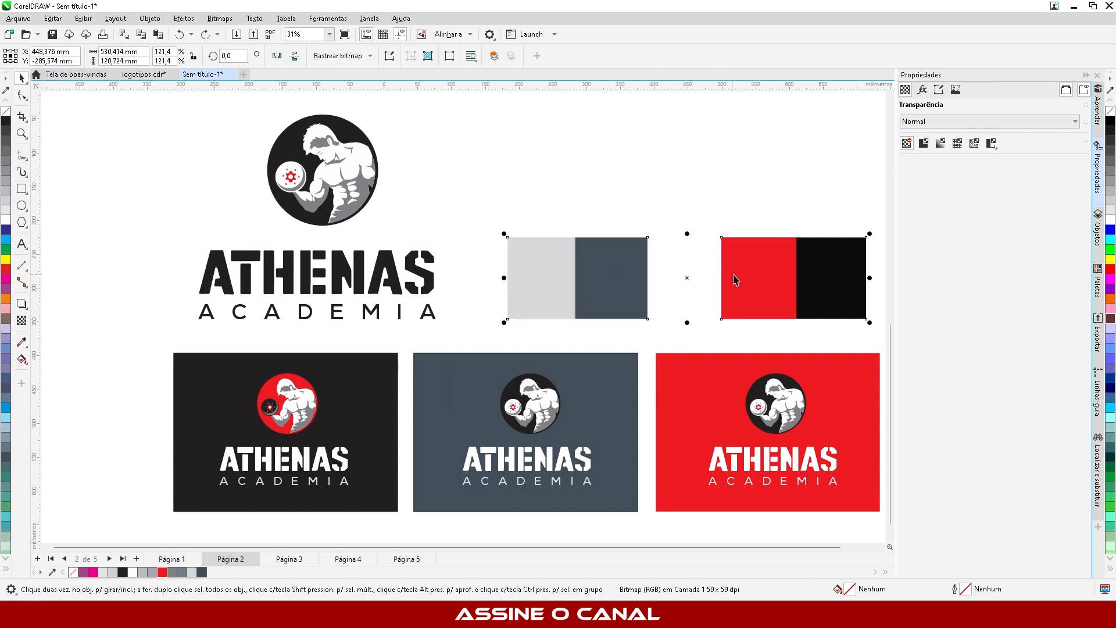
Step: Mirror a copy of the red swatch into the palette gap, fill it with white and give it a 10% black outline
ctrl+click(775, 275)
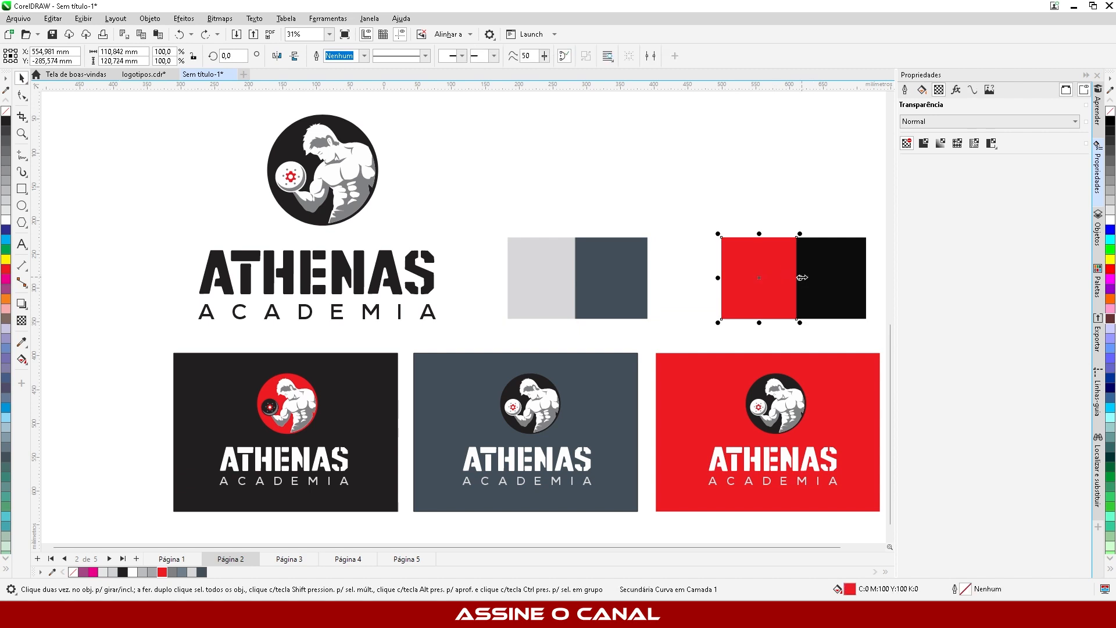
drag(801, 278, 663, 287)
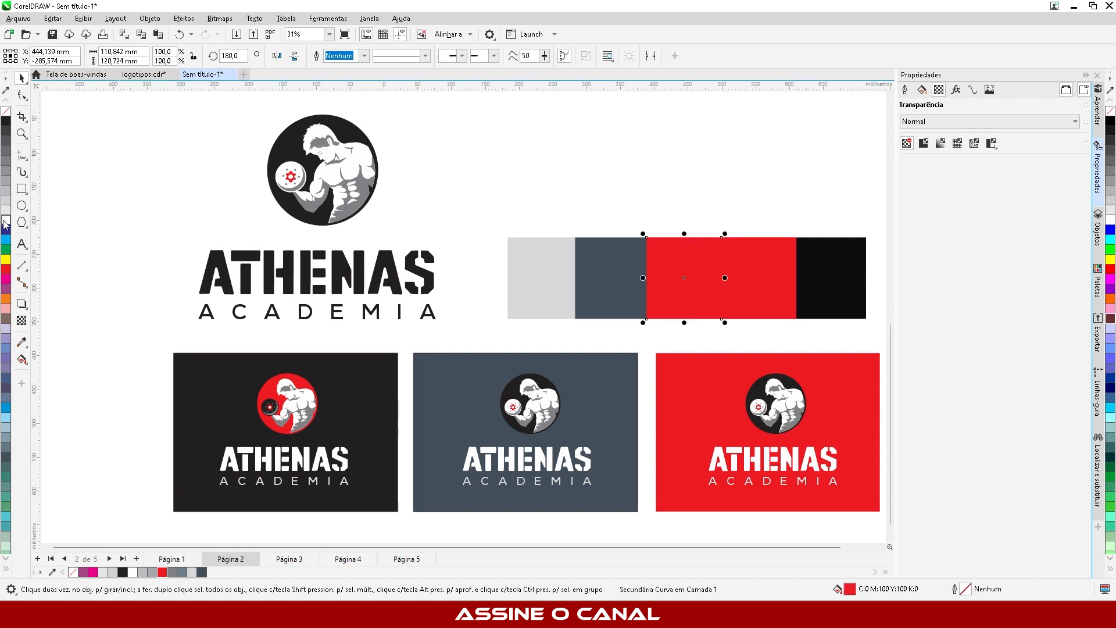
click(5, 221)
right_click(5, 179)
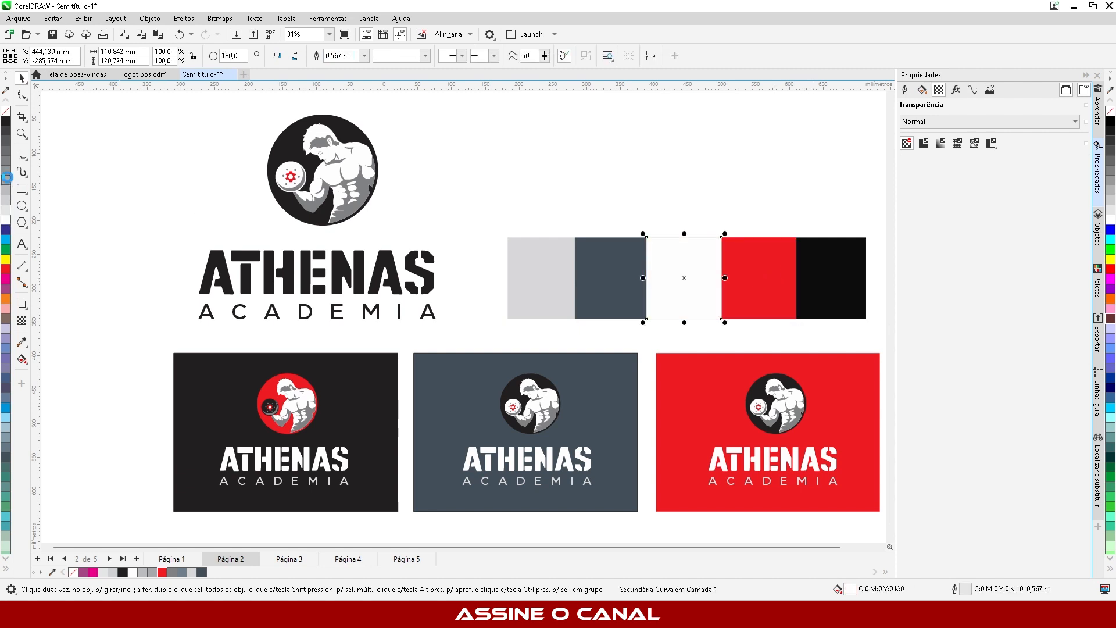
click(510, 168)
Step: Place a duplicate of the large black-on-white logo below the black variation
scroll(540, 317, down, 2)
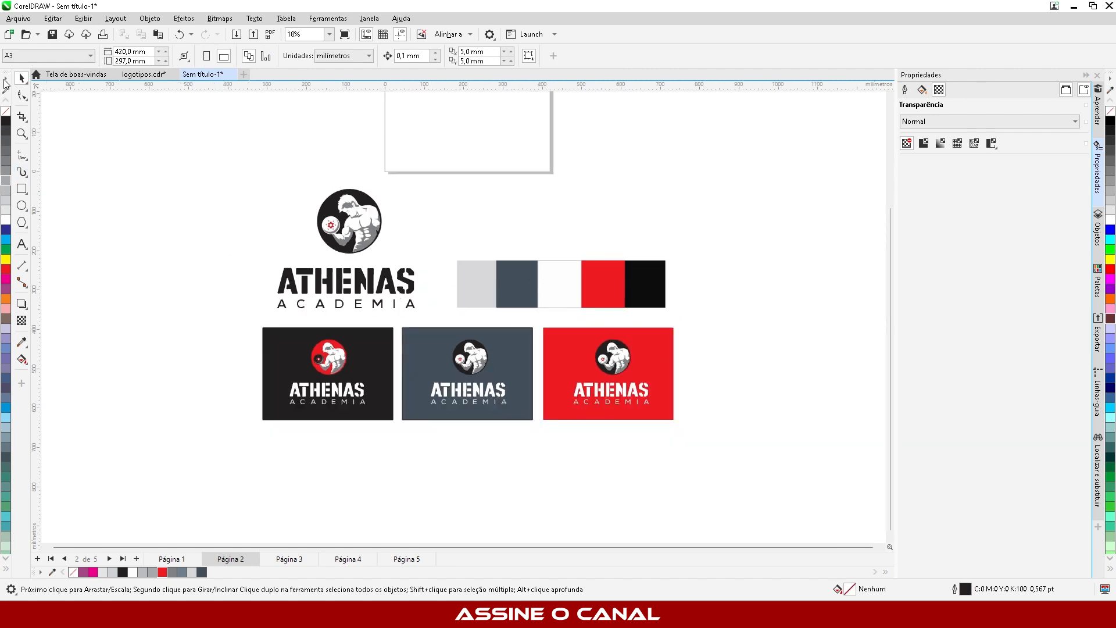
scroll(420, 244, down, 1)
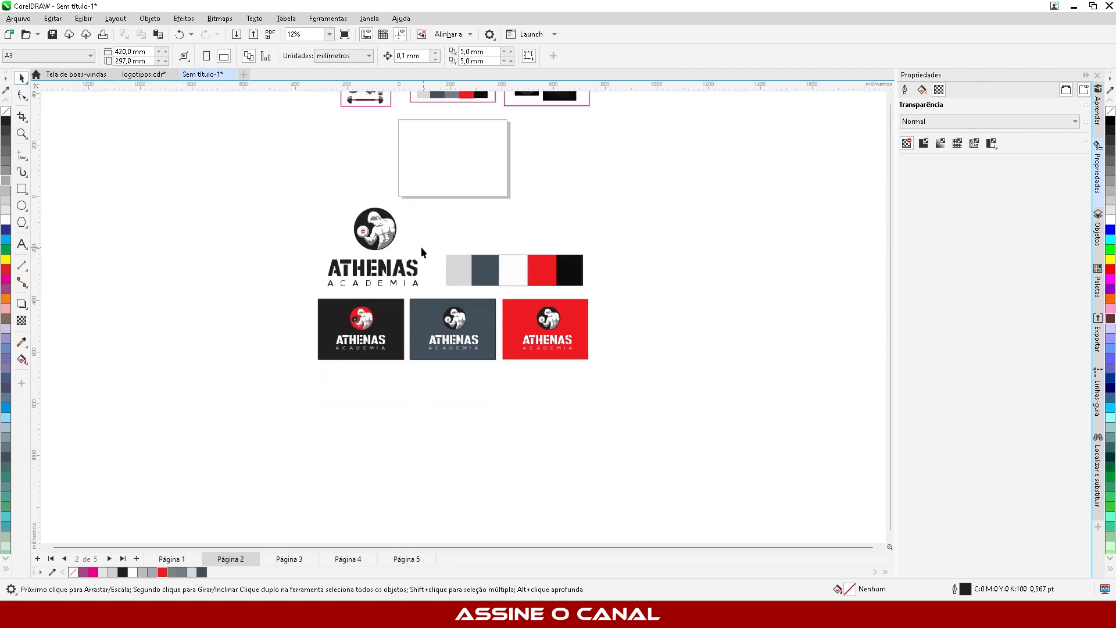
drag(415, 303, 422, 306)
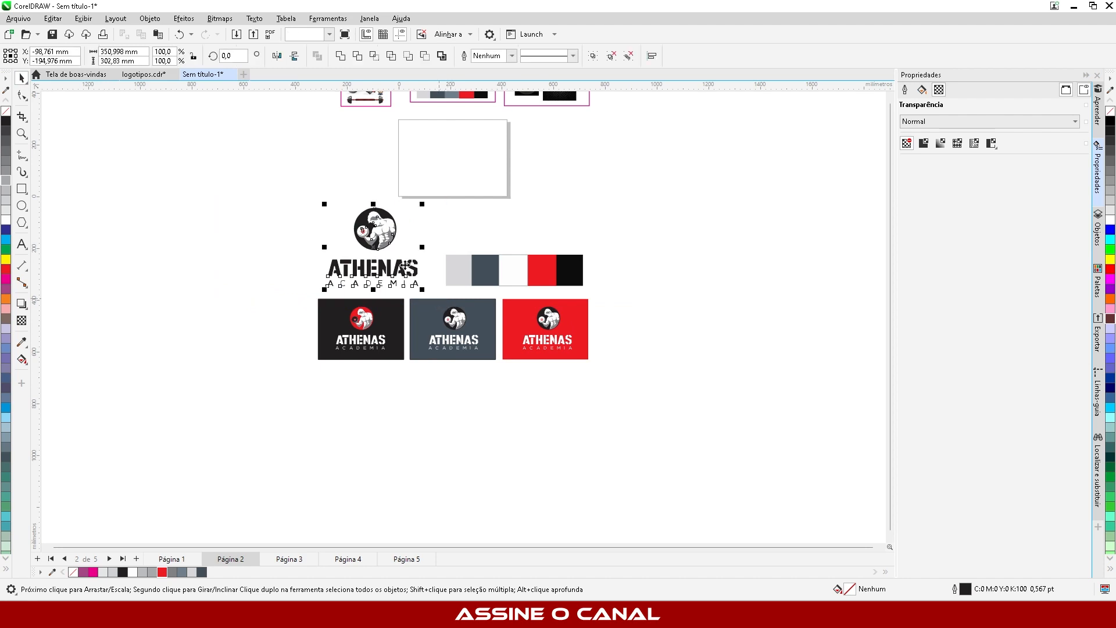
drag(396, 246, 395, 416)
scroll(389, 445, up, 3)
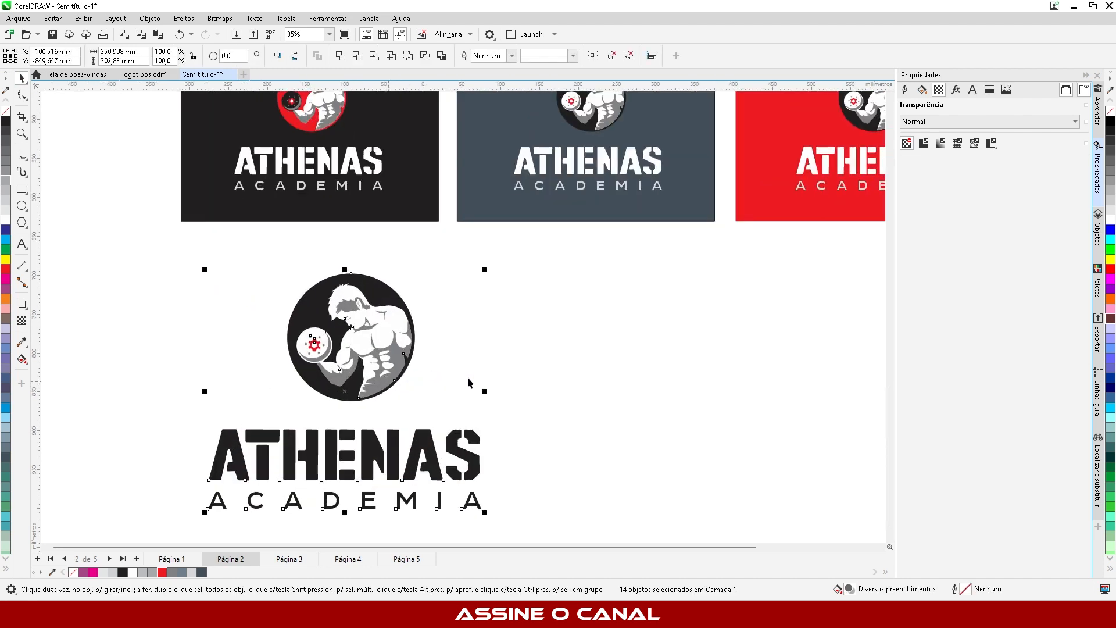
click(543, 359)
scroll(376, 353, up, 1)
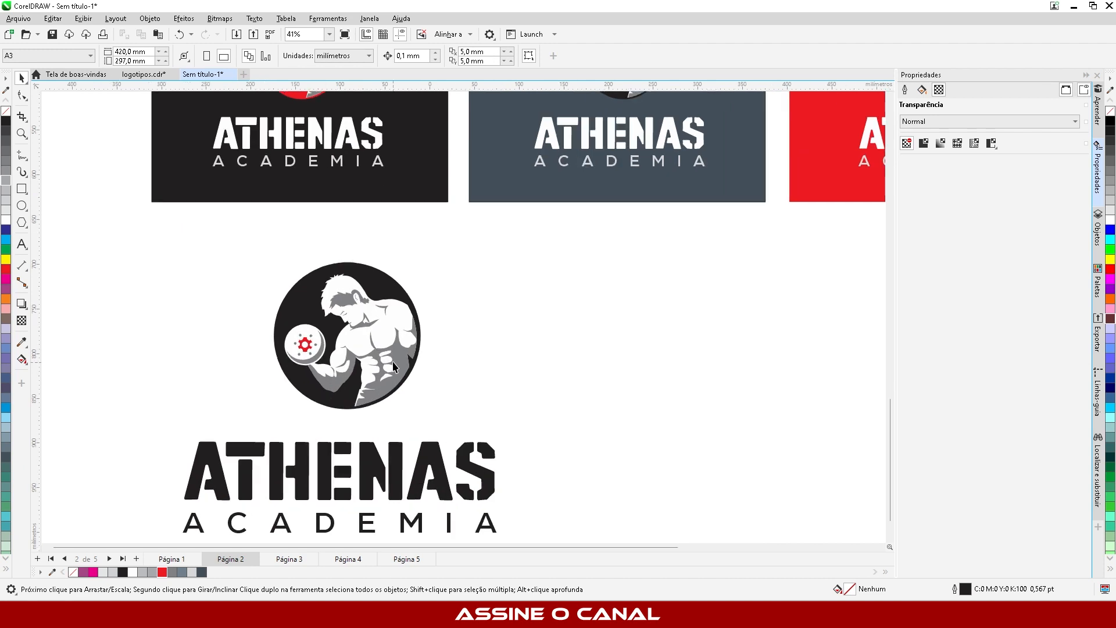
Step: Fill the grey and red shapes inside the duplicated logo's emblem with black
click(396, 359)
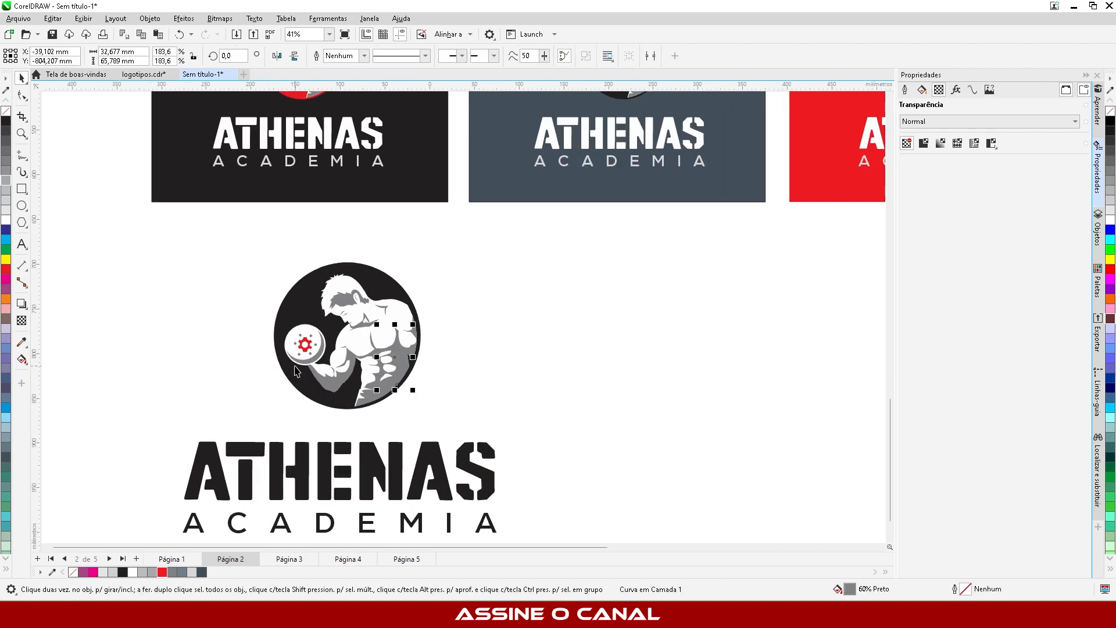
scroll(294, 366, up, 2)
drag(476, 311, 282, 420)
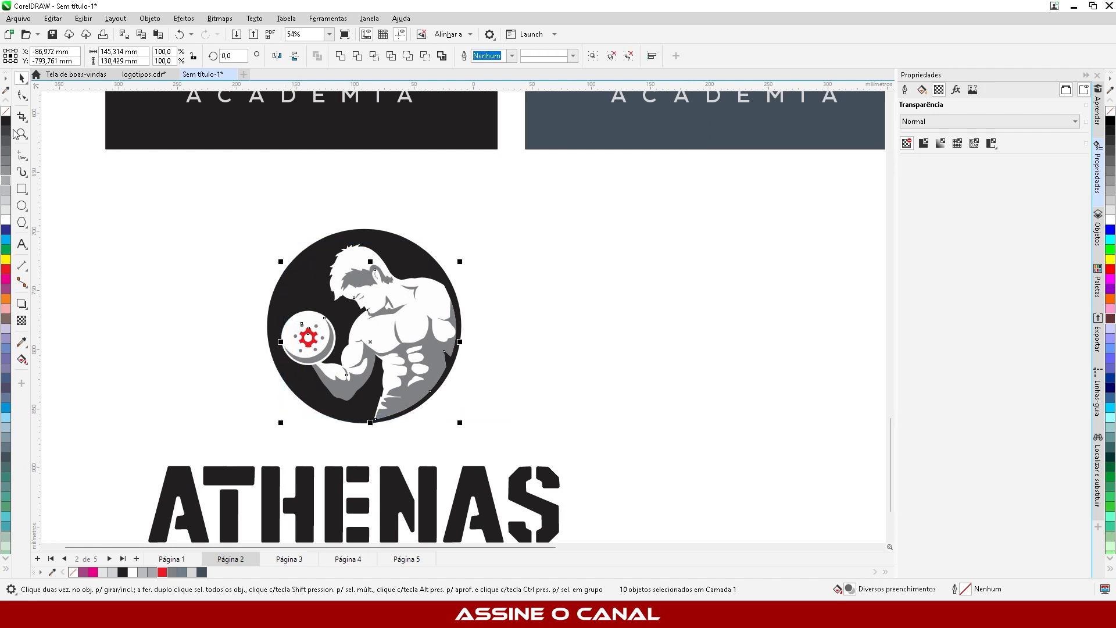
click(156, 254)
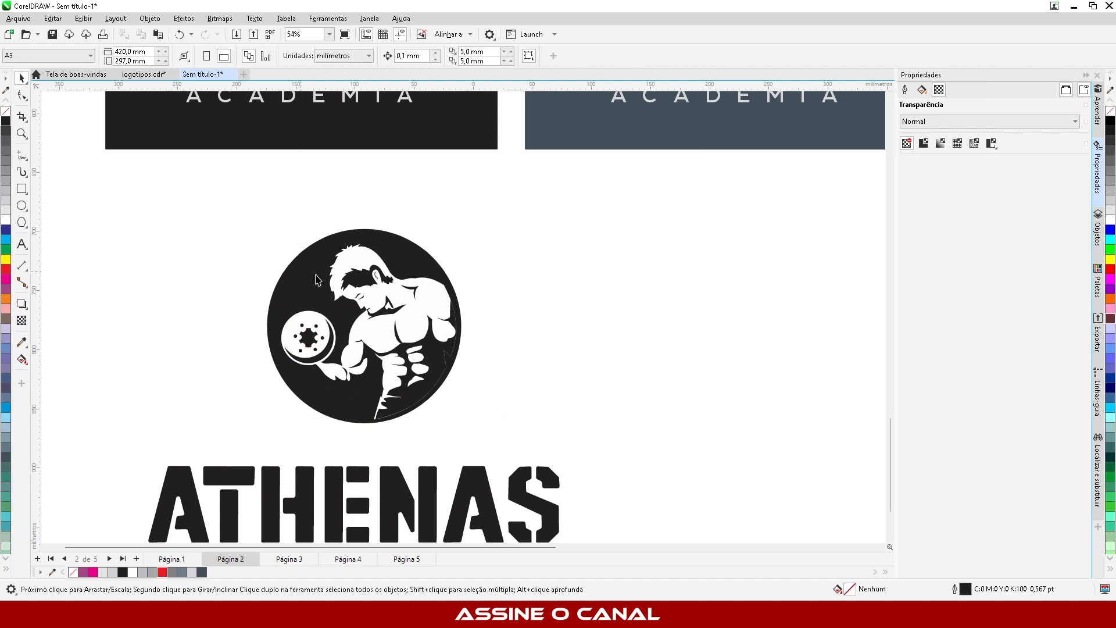
Step: Give the torso shadow curve in the black-and-white emblem a black outline to cover the thin light seam
scroll(410, 230, down, 2)
scroll(410, 229, up, 3)
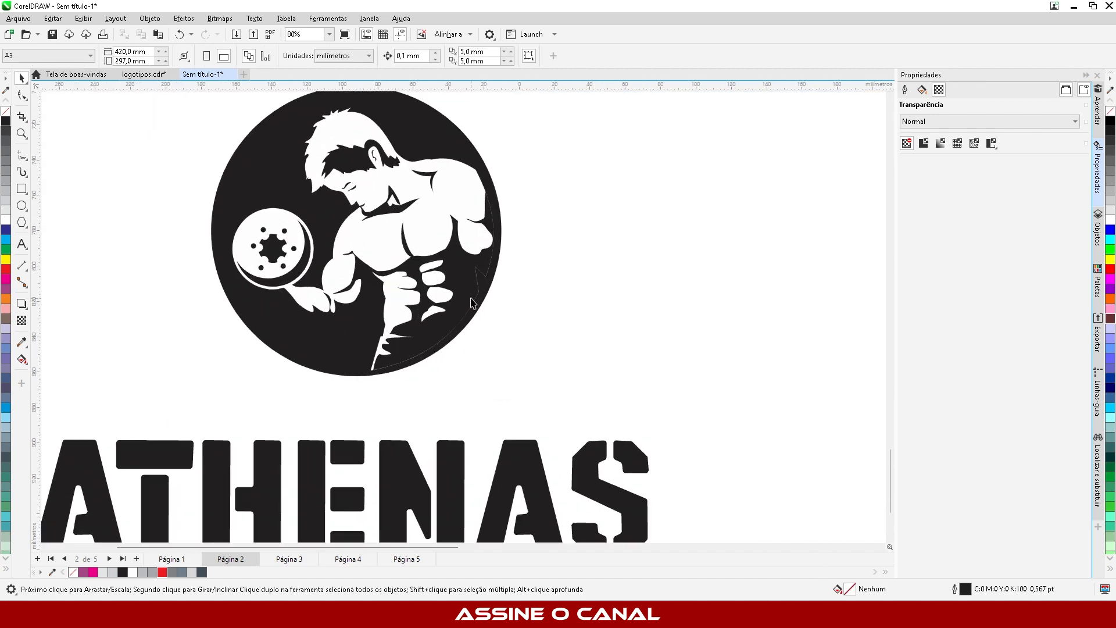
click(478, 282)
scroll(479, 286, up, 4)
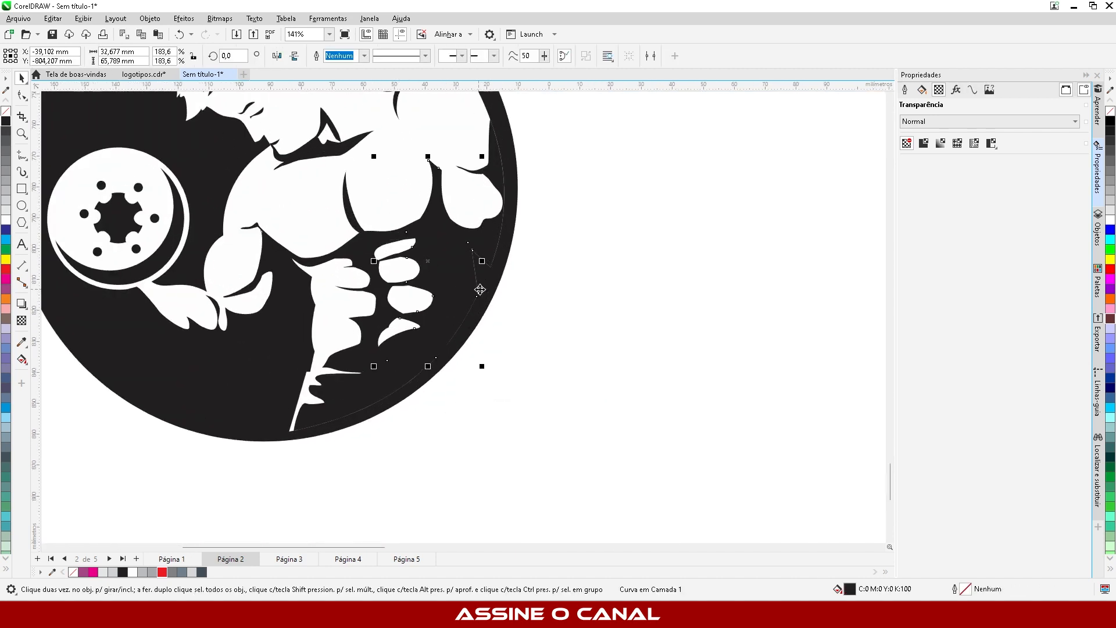
scroll(483, 355, down, 6)
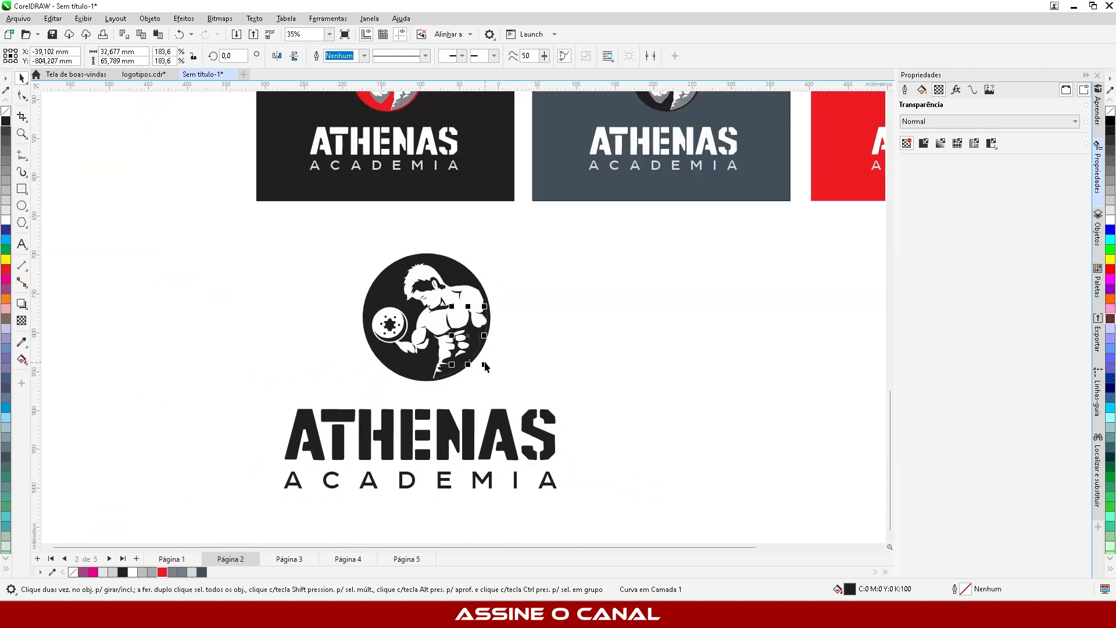
scroll(471, 349, up, 5)
scroll(464, 346, up, 10)
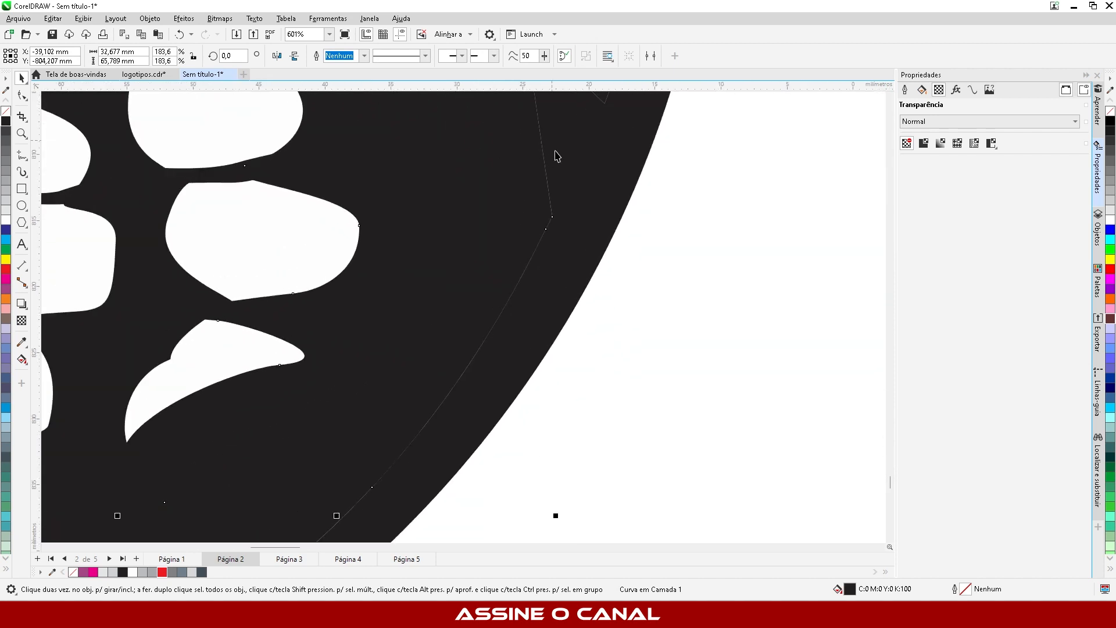
scroll(553, 317, down, 10)
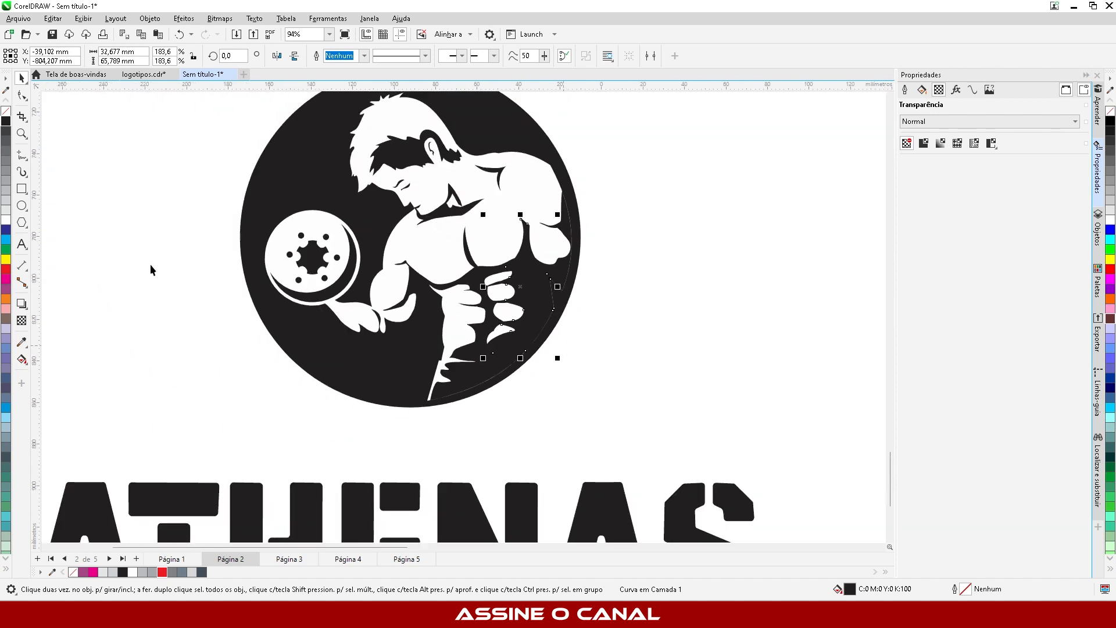
right_click(5, 121)
click(645, 311)
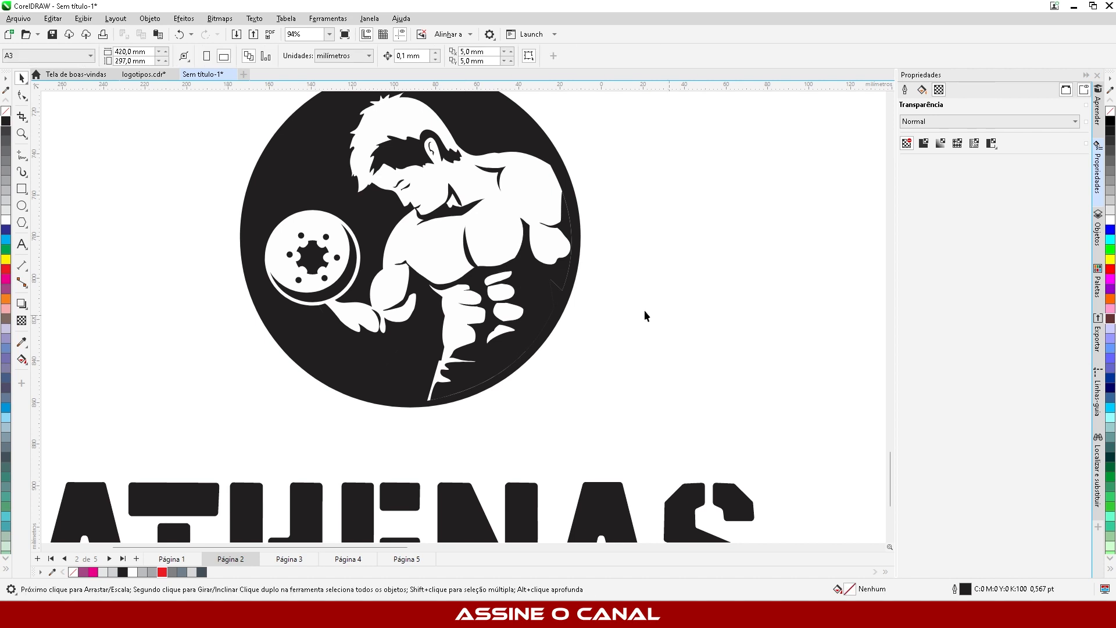
Step: Apply a black outline to all the shapes inside the black-and-white emblem's circle
click(567, 284)
scroll(567, 286, down, 4)
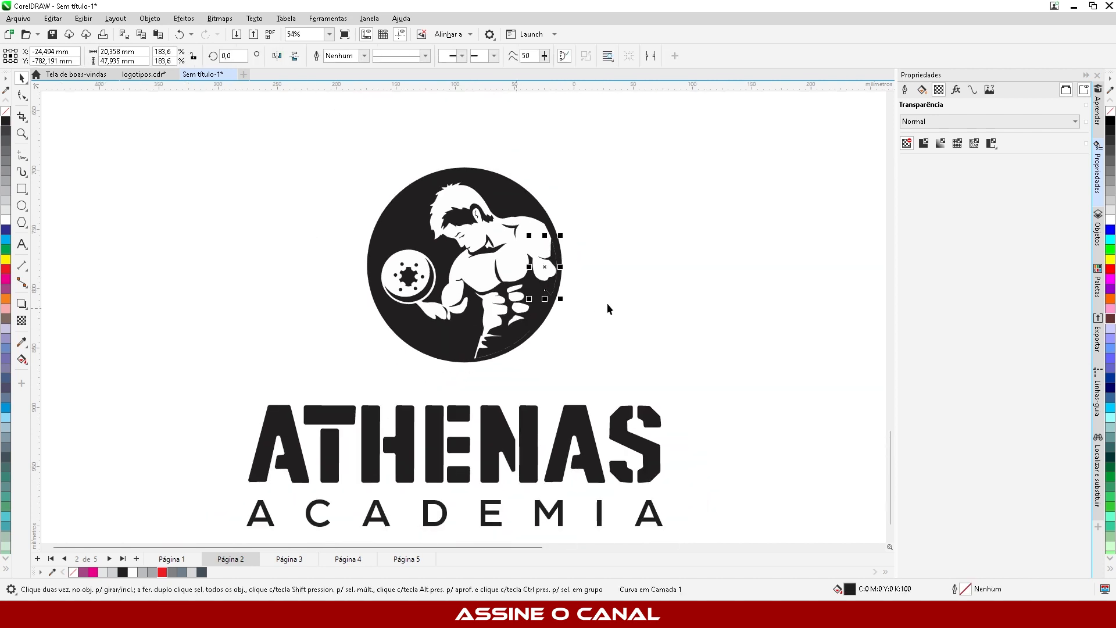
drag(547, 365, 287, 187)
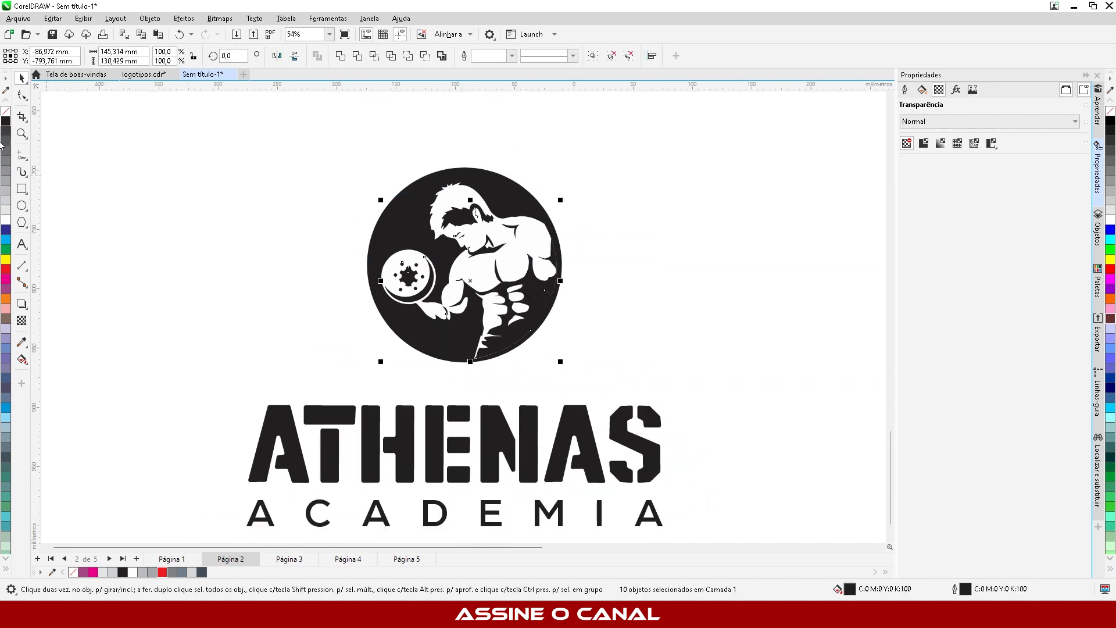
right_click(9, 121)
click(192, 225)
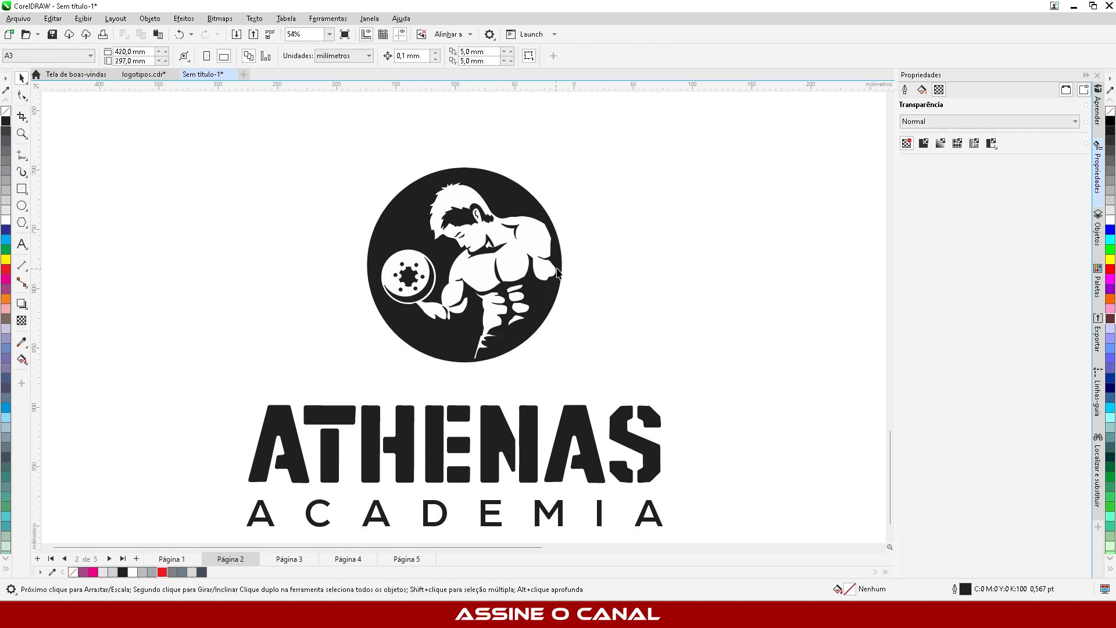
scroll(493, 311, up, 2)
scroll(476, 298, down, 5)
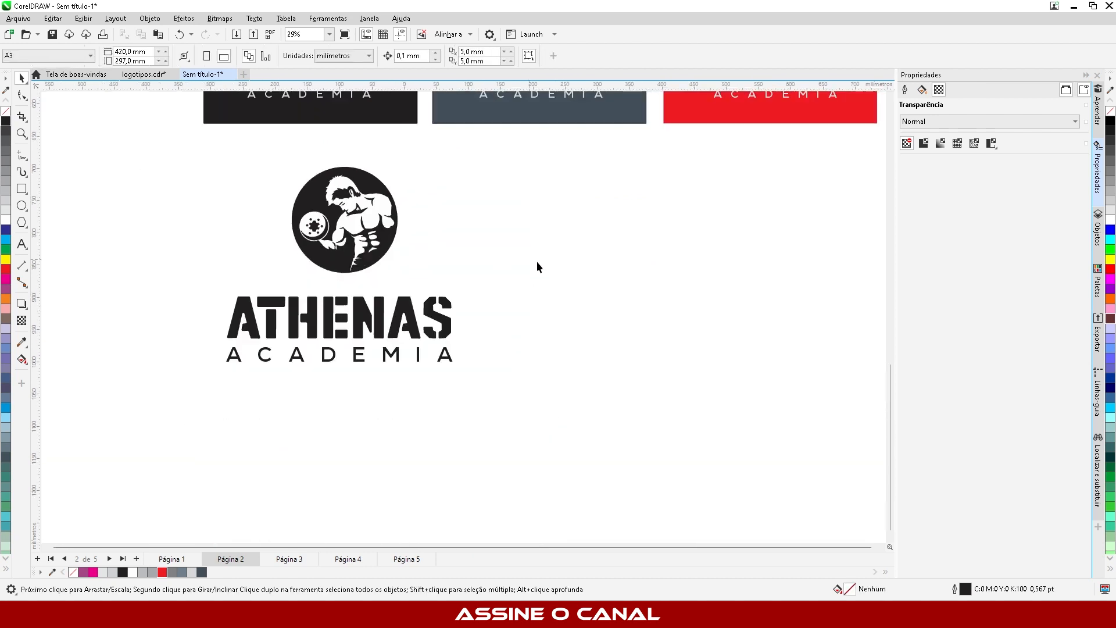
scroll(419, 246, up, 3)
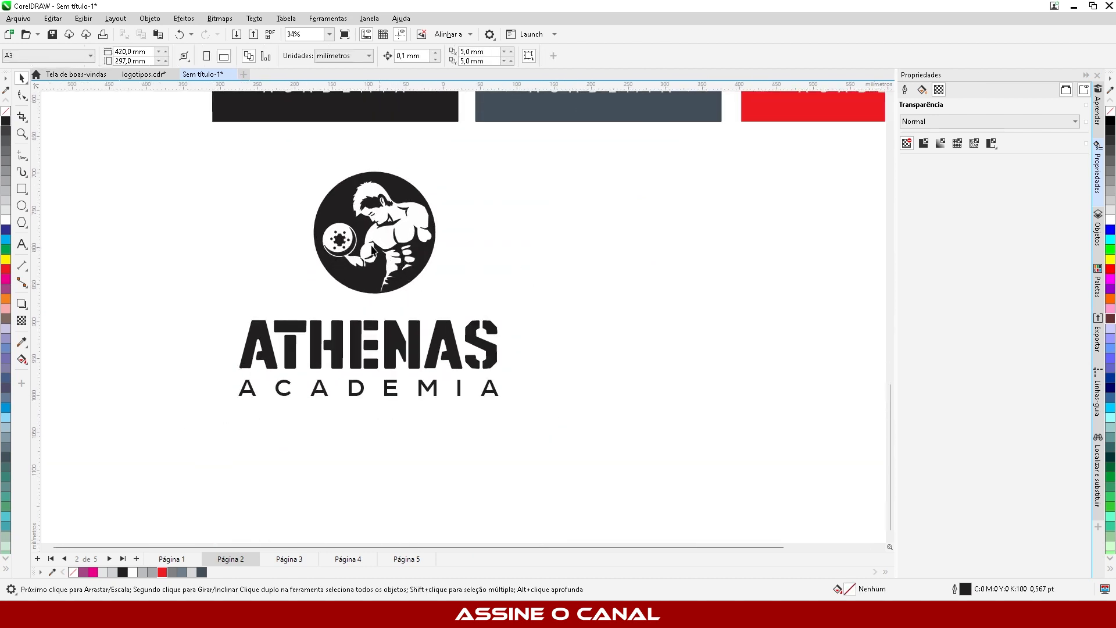
scroll(207, 250, down, 2)
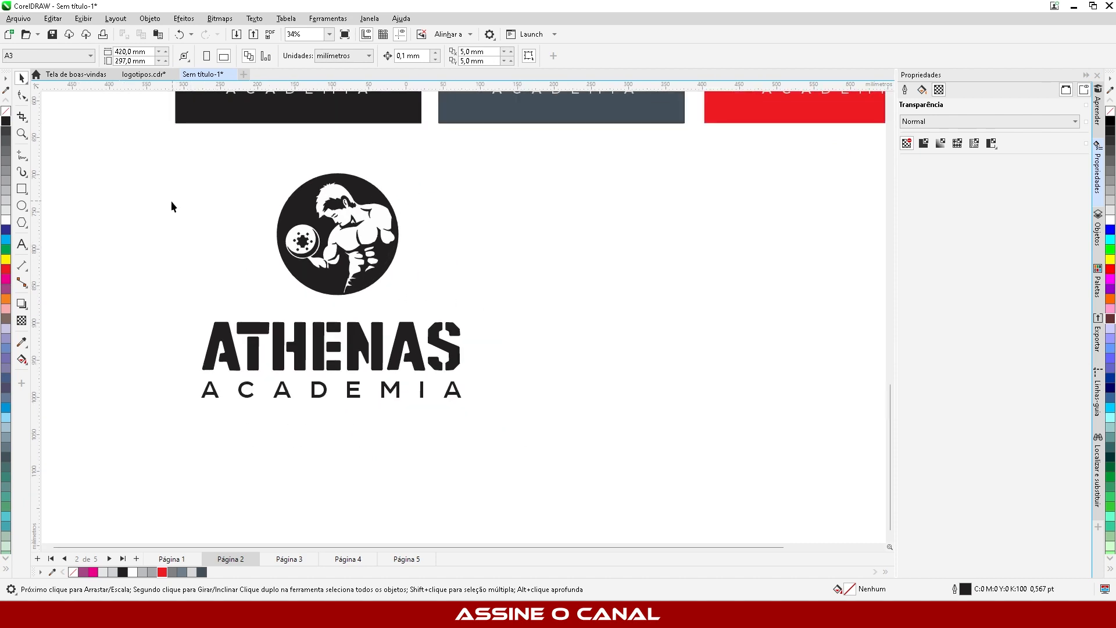
Step: Place a duplicate of the original colour logo below the black-and-white version
scroll(171, 201, down, 3)
scroll(354, 385, down, 1)
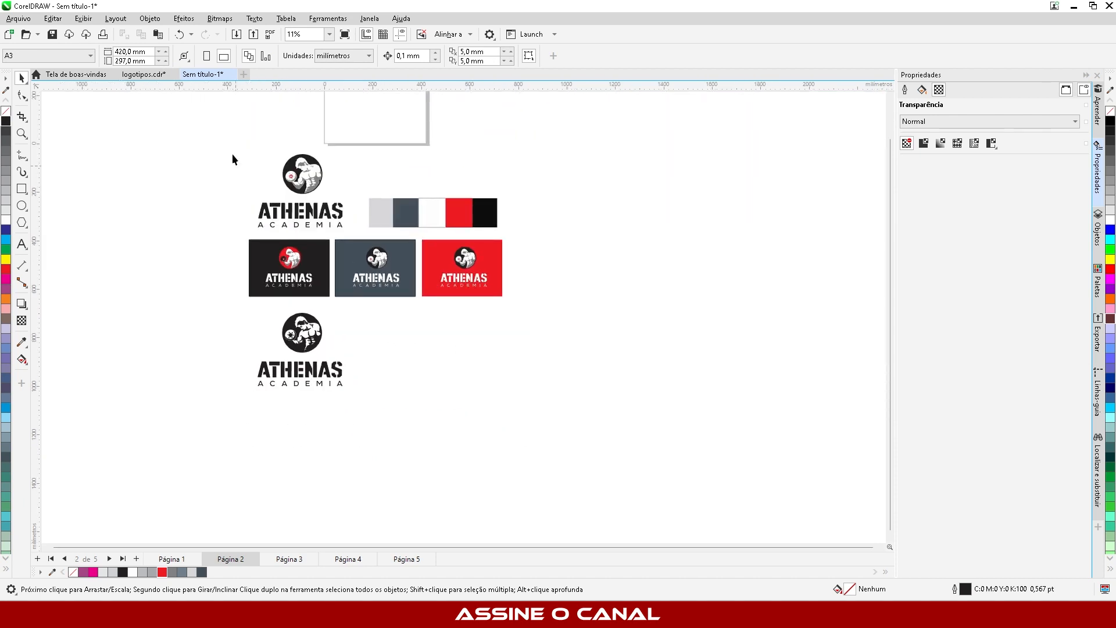
drag(346, 233, 355, 232)
drag(314, 191, 314, 458)
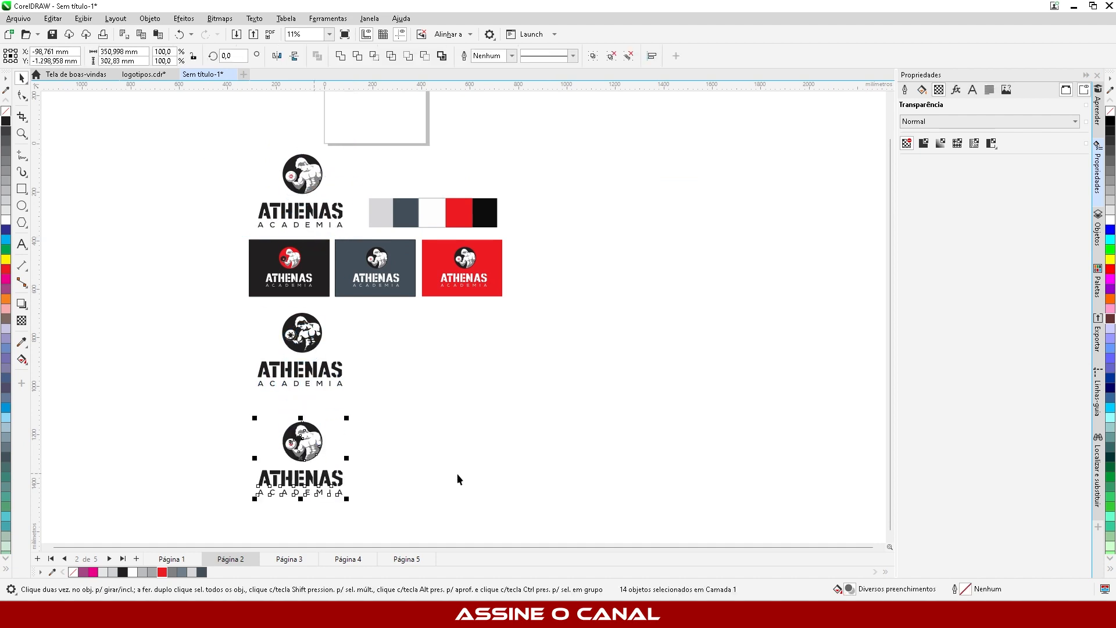
click(457, 473)
scroll(305, 528, up, 2)
scroll(354, 192, down, 2)
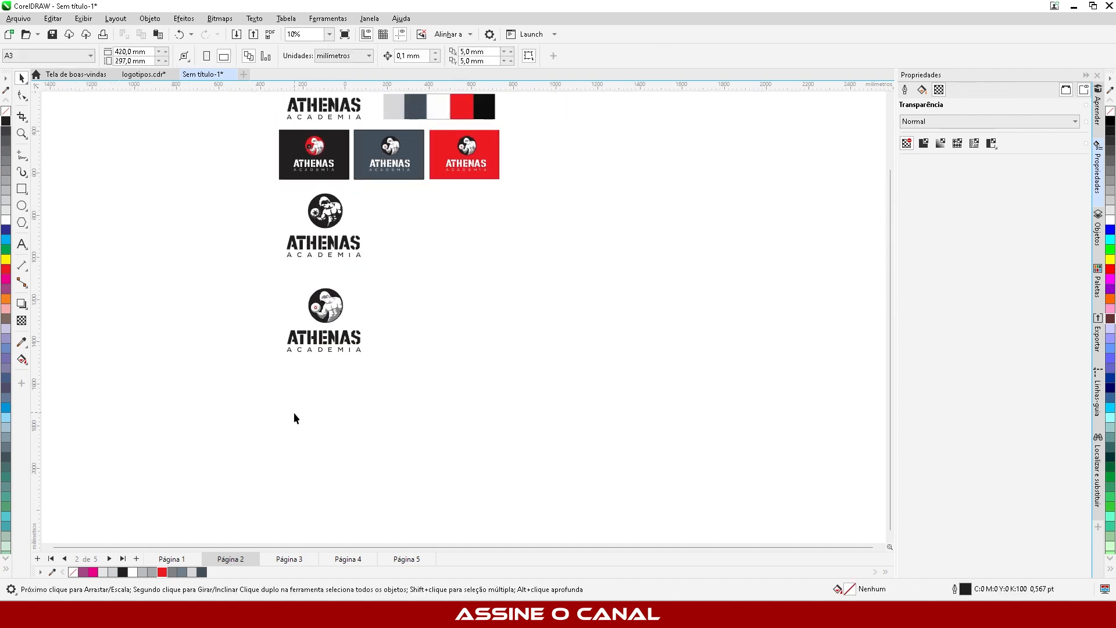
Step: Move the new colour logo copy slightly further down, away from the black-and-white version
scroll(285, 406, up, 3)
drag(249, 392, 500, 157)
drag(399, 187, 399, 214)
click(526, 391)
click(362, 246)
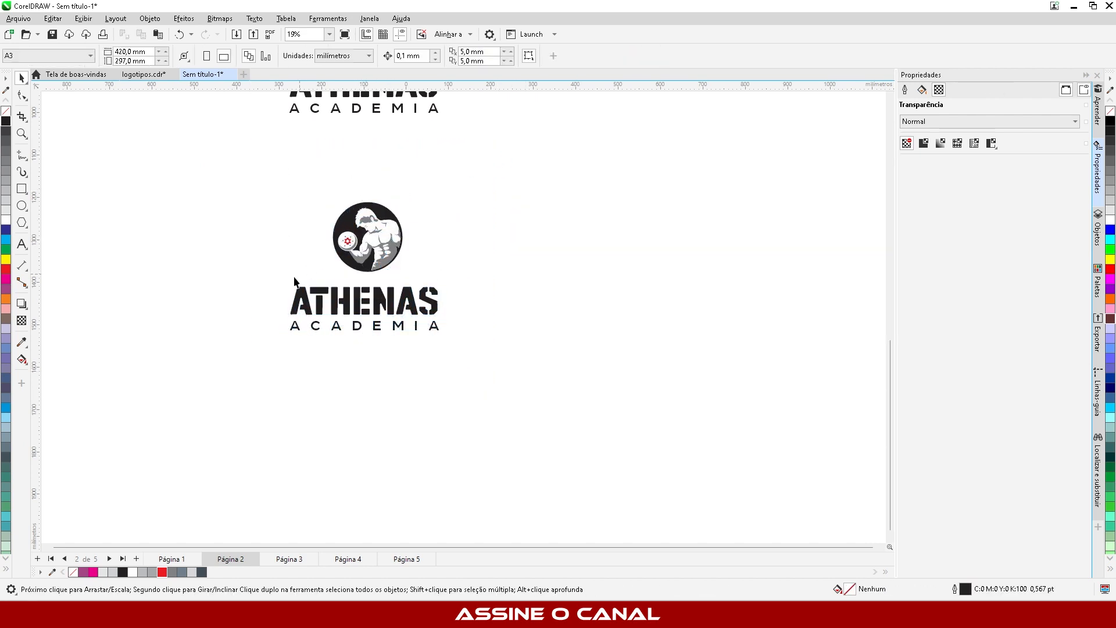
Step: Duplicate the lowest colour logo to its right and move the copy's text beside its emblem as a horizontal layout
drag(383, 268, 645, 268)
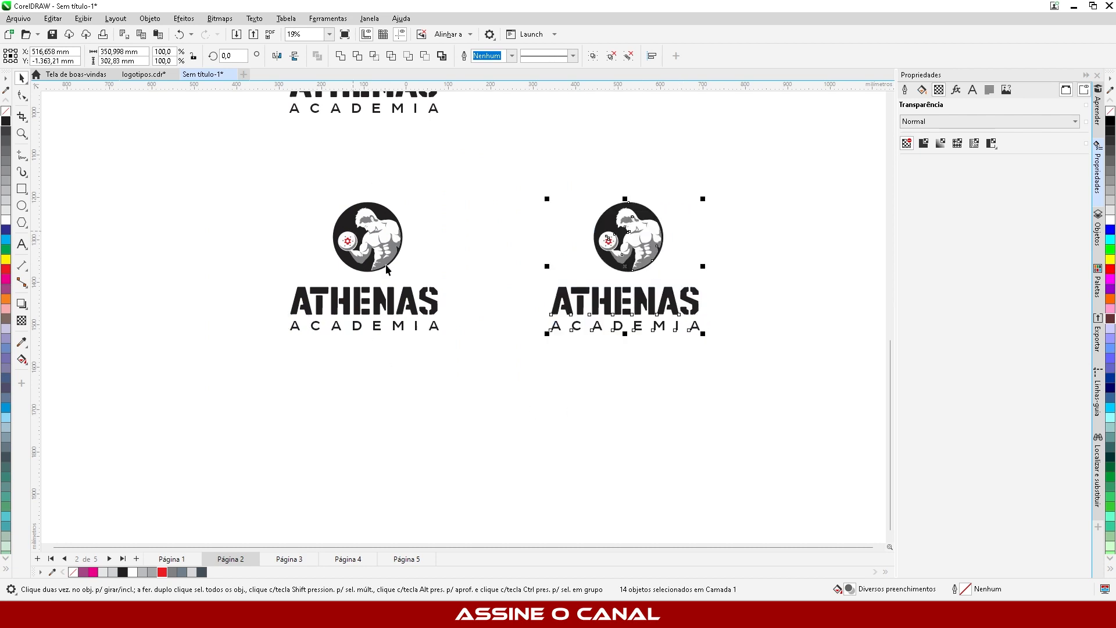
drag(509, 274, 719, 353)
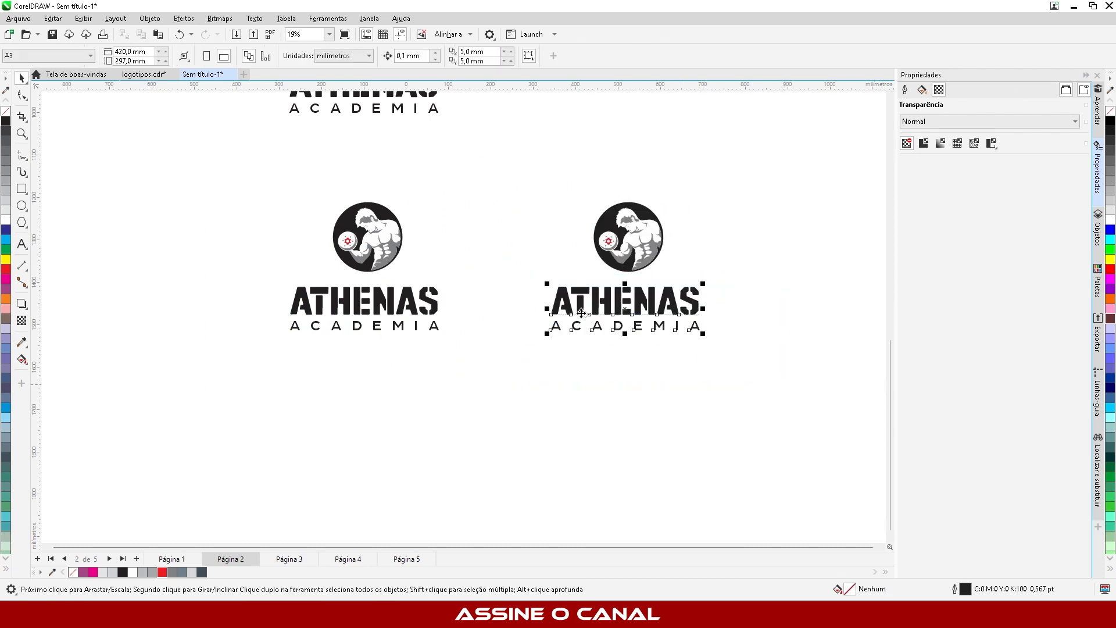
drag(671, 281, 791, 214)
click(644, 355)
scroll(645, 355, down, 3)
scroll(735, 195, up, 3)
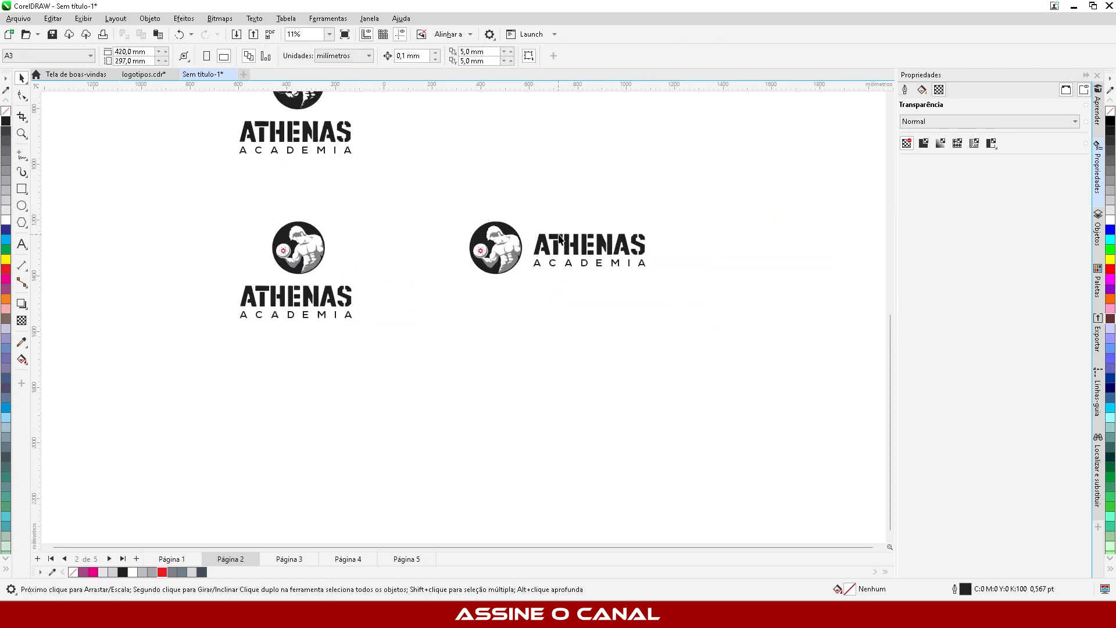
Step: Group the horizontal version's emblem and text separately and align them on their horizontal centre line
drag(423, 309, 422, 308)
drag(481, 274, 473, 298)
drag(442, 243, 516, 319)
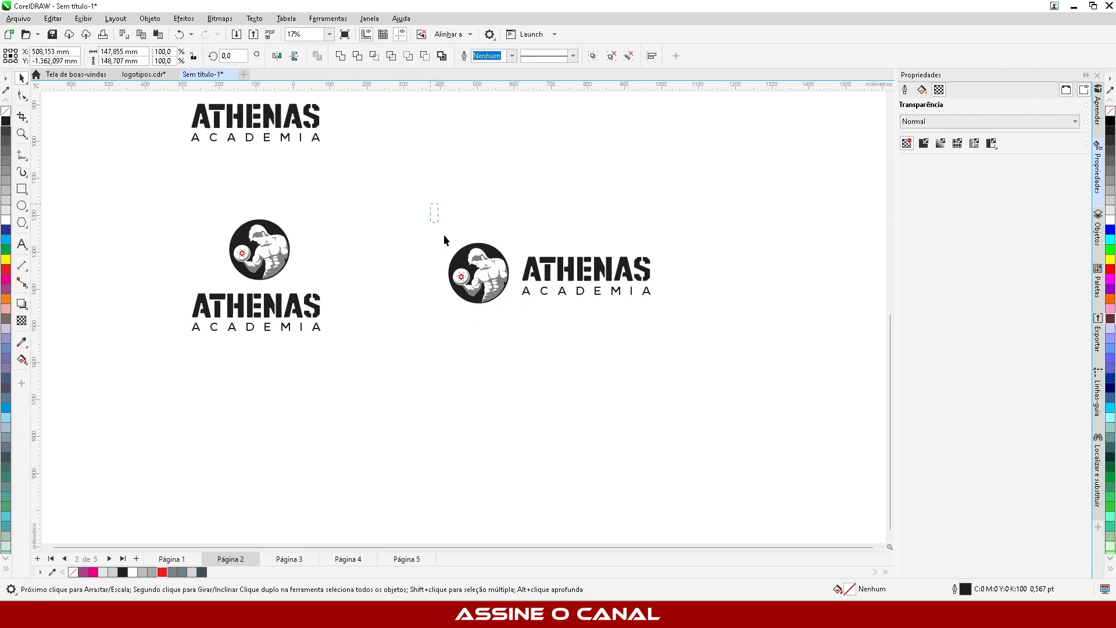
drag(444, 235, 519, 323)
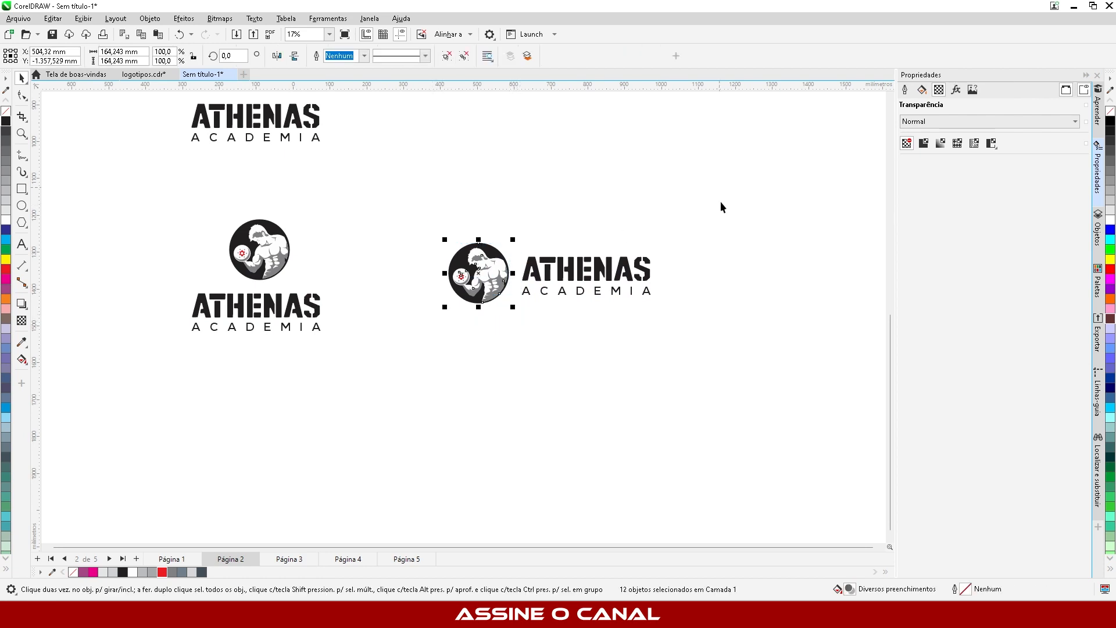
drag(723, 197, 512, 335)
drag(425, 186, 767, 376)
click(405, 261)
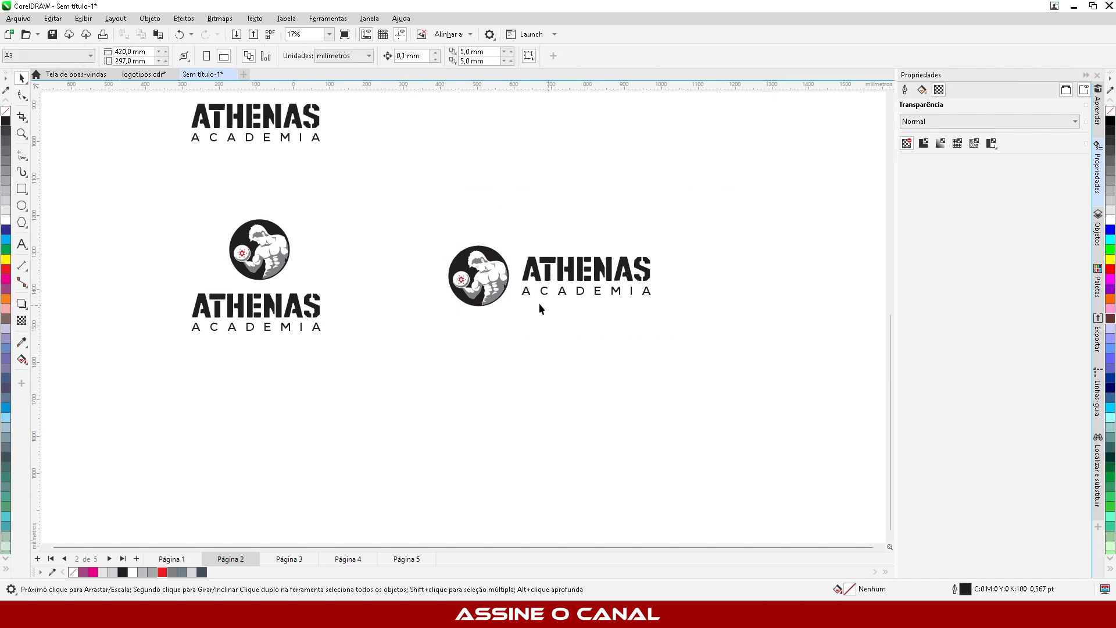
Step: Group the lowest stacked logo's emblem and text separately and centre the emblem over the text
drag(174, 211, 365, 294)
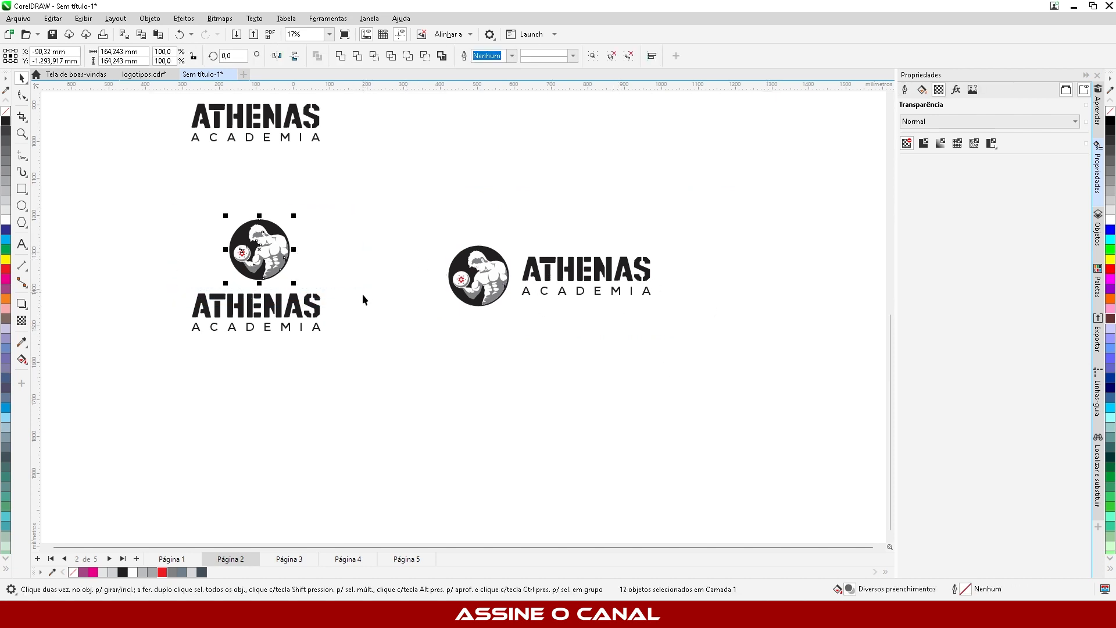
drag(355, 383, 141, 282)
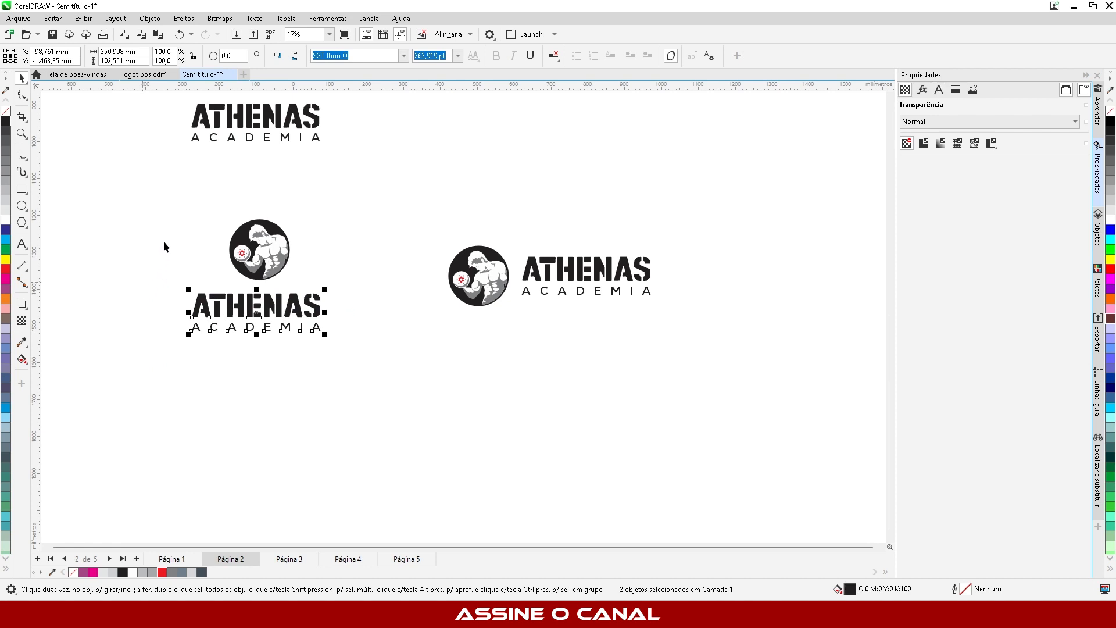
drag(157, 204, 374, 382)
key(c)
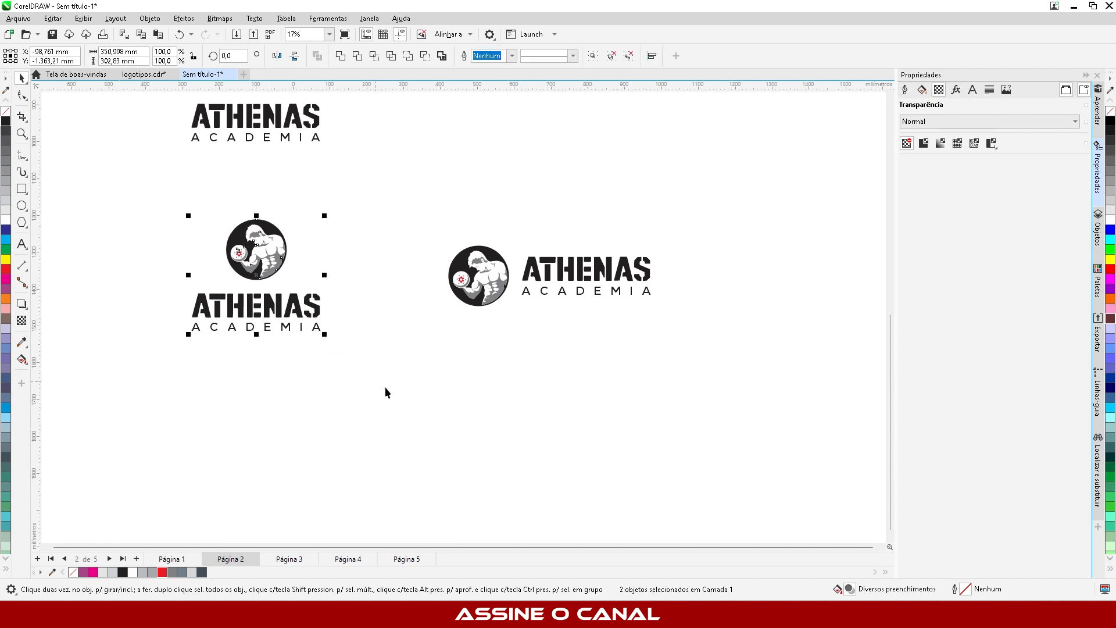
click(406, 396)
Step: Group the emblem shapes of the black-and-white logo and of the black, slate and red card variations
scroll(417, 458, down, 3)
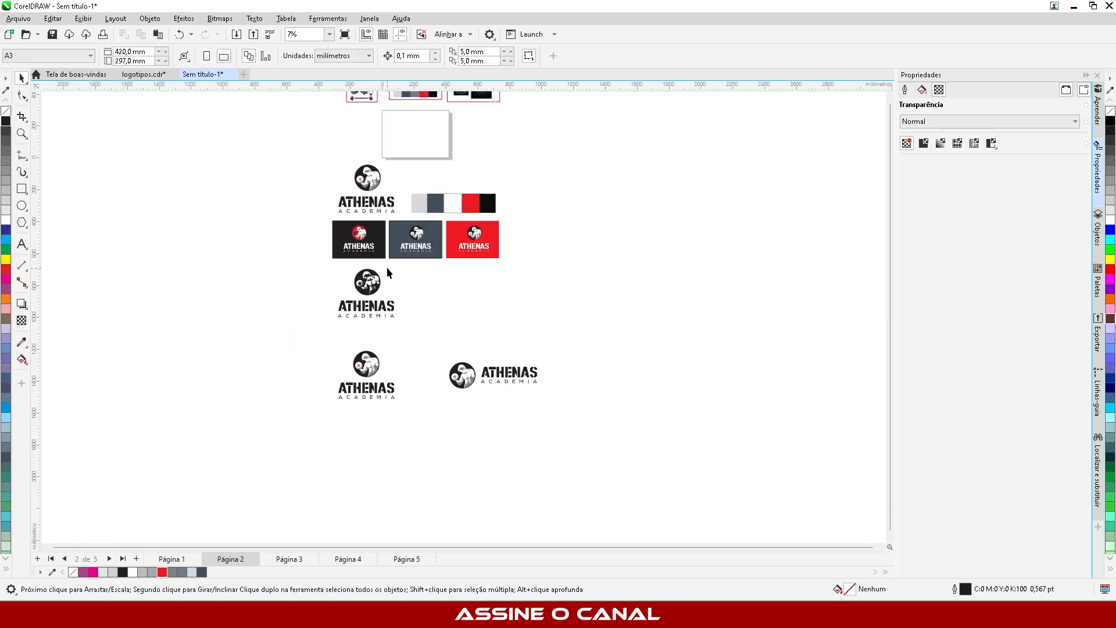
scroll(347, 244, up, 1)
scroll(347, 246, up, 1)
drag(476, 347, 470, 347)
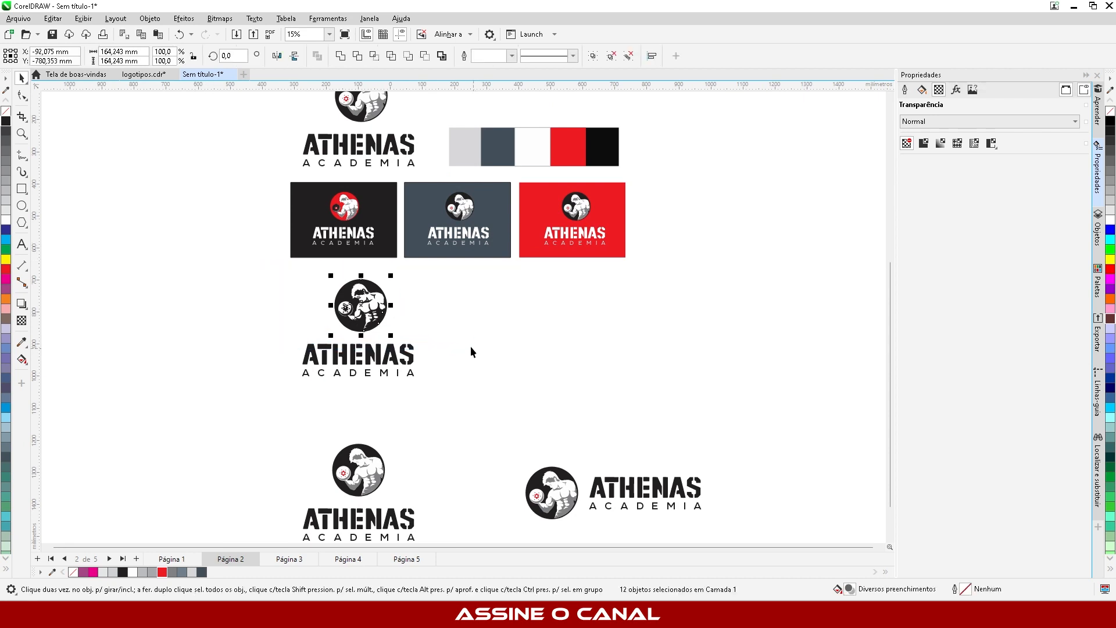
drag(219, 173, 368, 227)
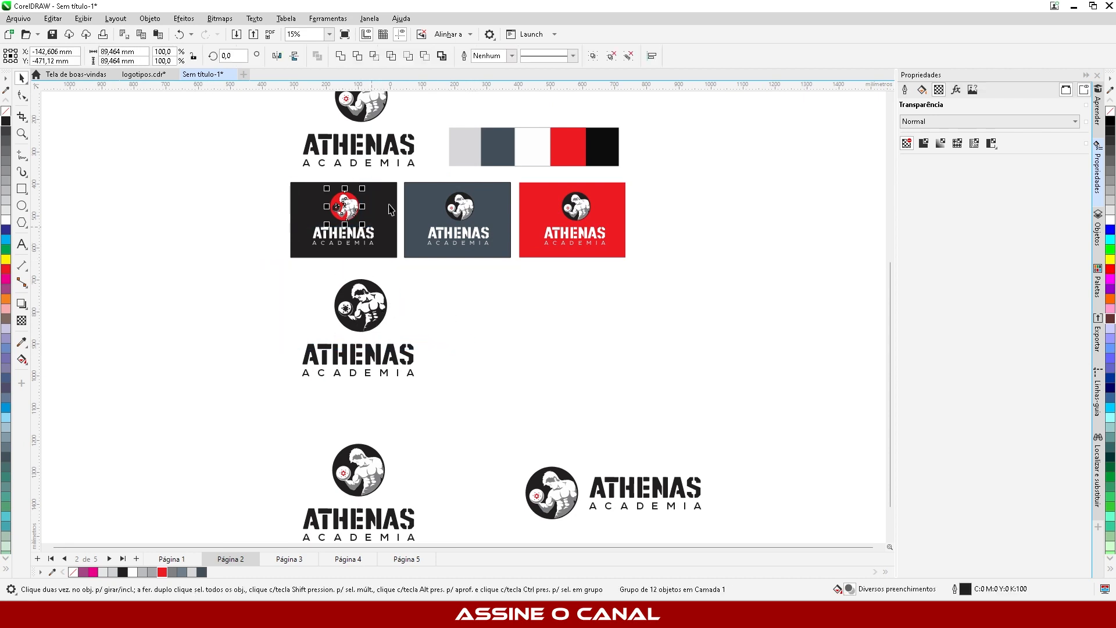
drag(421, 169, 490, 223)
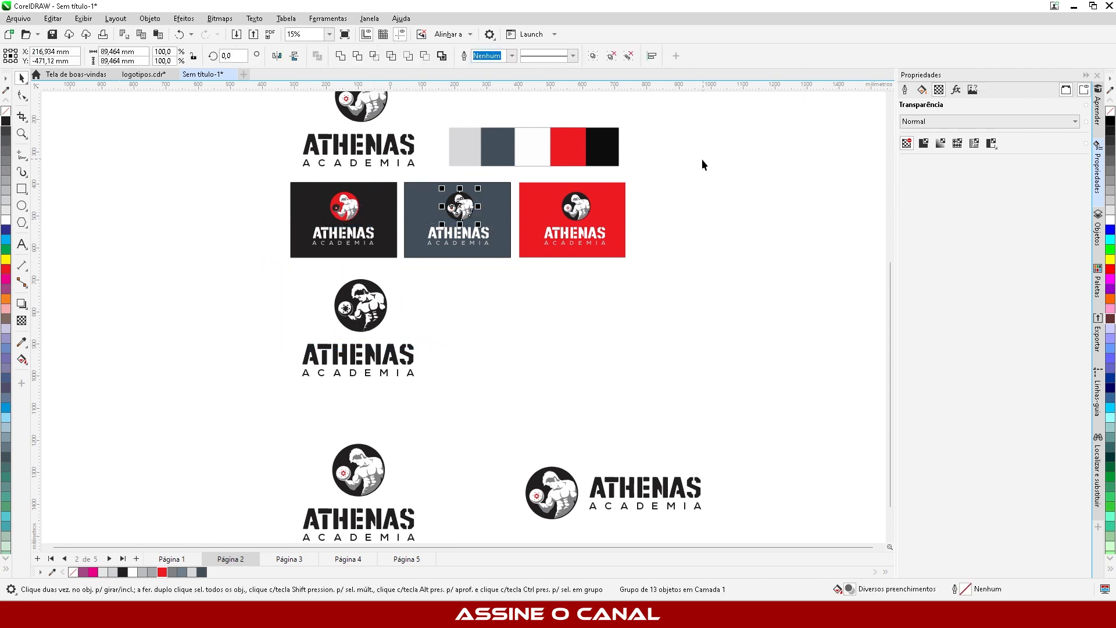
drag(702, 164, 540, 237)
Step: Group the two text lines of each logo on the red, slate and black cards
drag(676, 302, 525, 223)
drag(408, 279, 510, 221)
drag(290, 261, 408, 221)
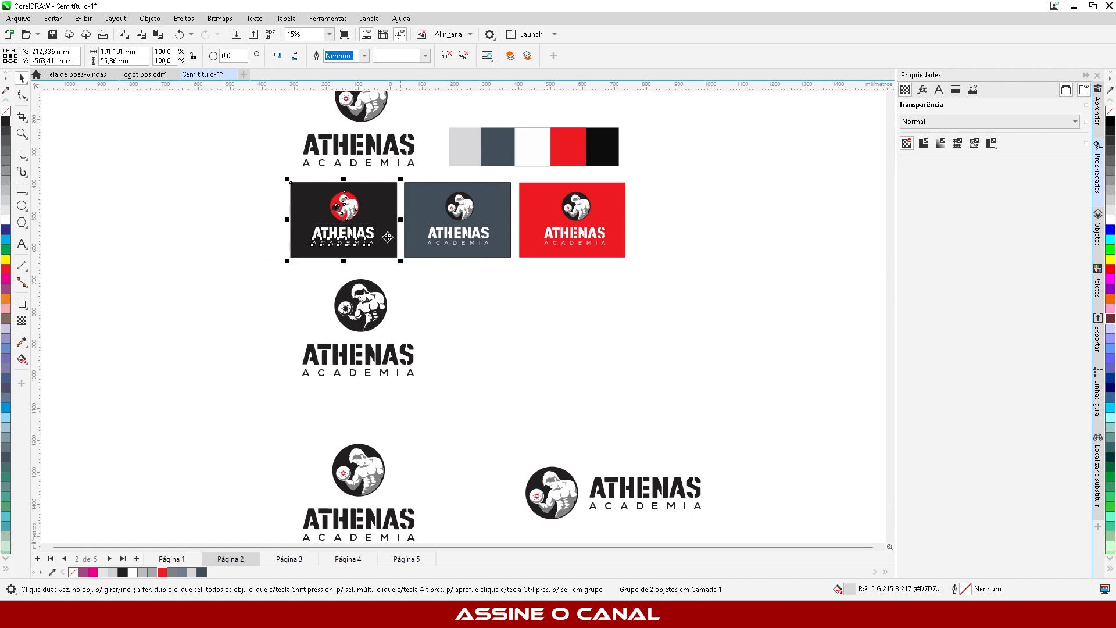
drag(266, 266, 400, 222)
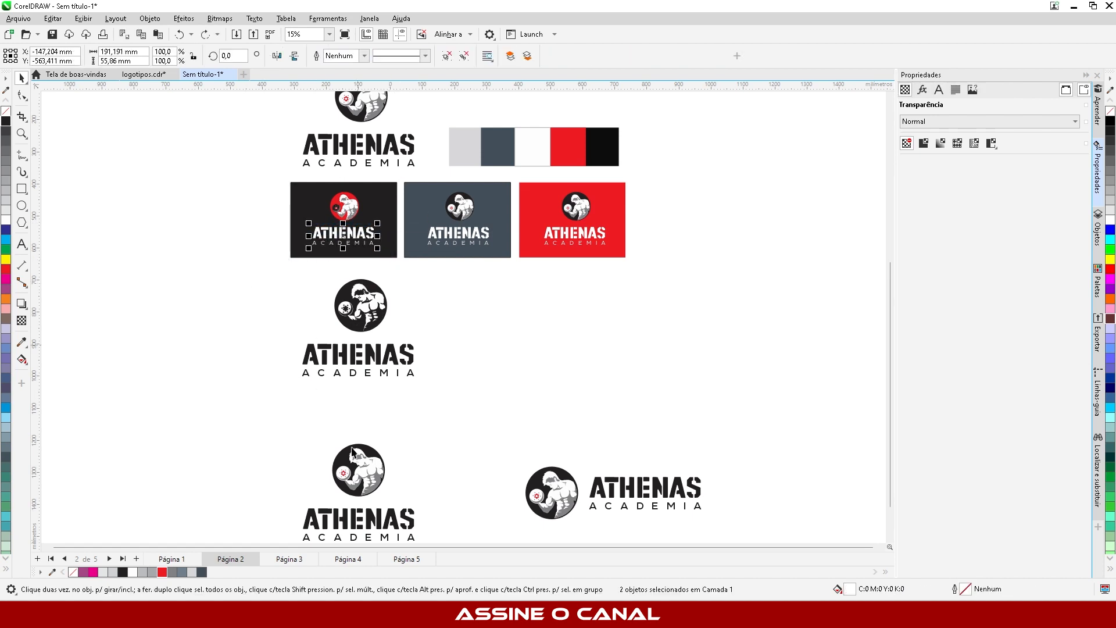
scroll(353, 450, down, 3)
scroll(354, 256, up, 4)
key(ctrl+g)
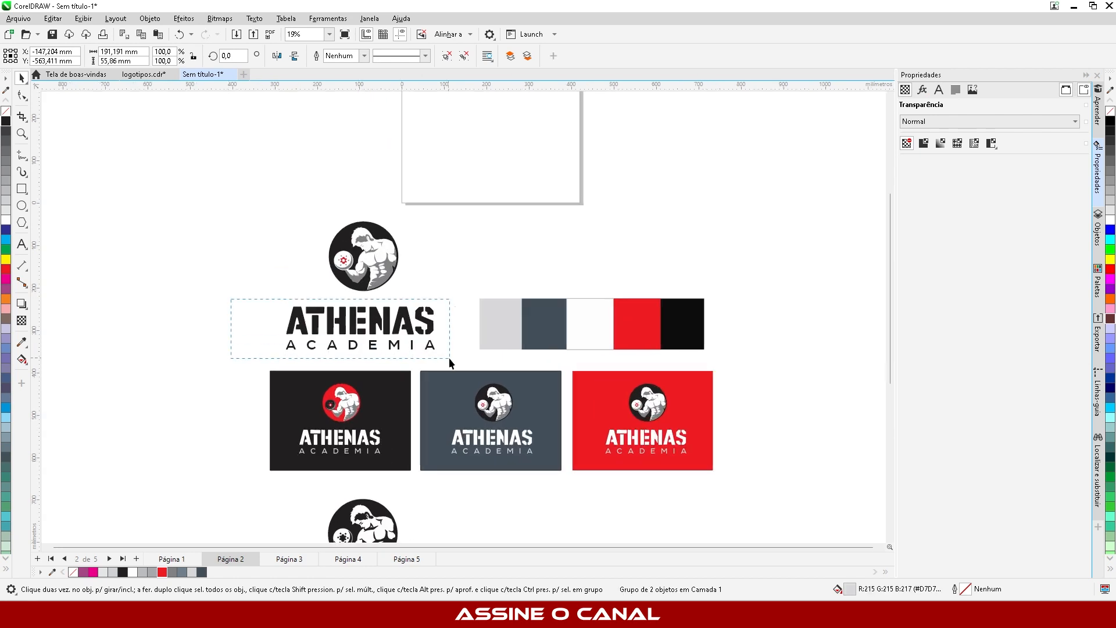
Step: Centre the top colour logo's emblem over its text, and centre the emblem and text on the black, slate and red cards
drag(250, 155, 435, 295)
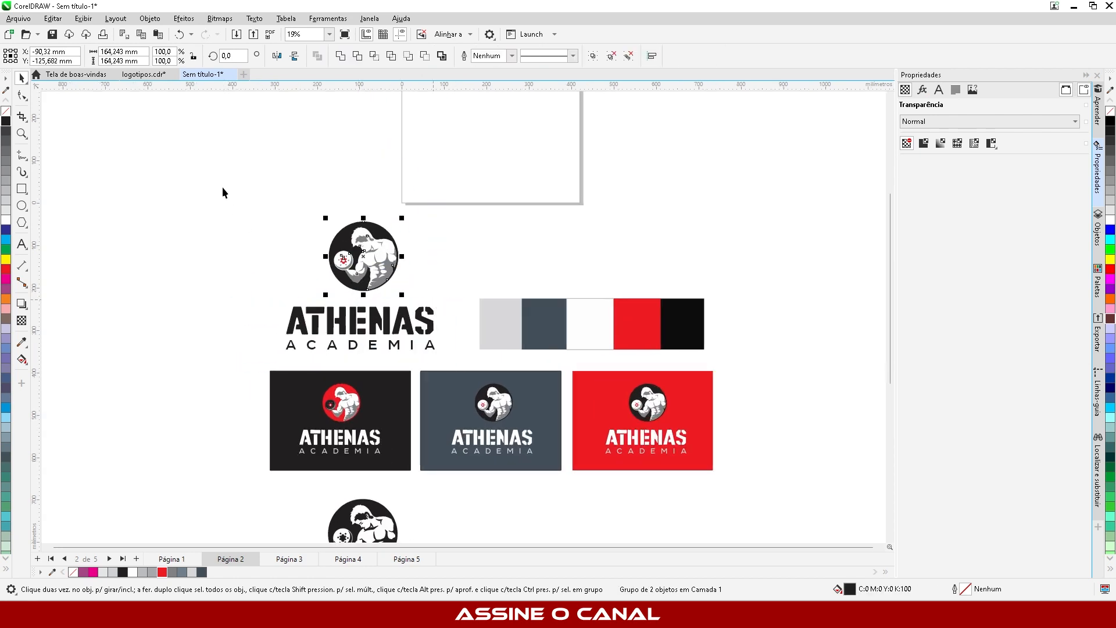
drag(221, 181, 464, 358)
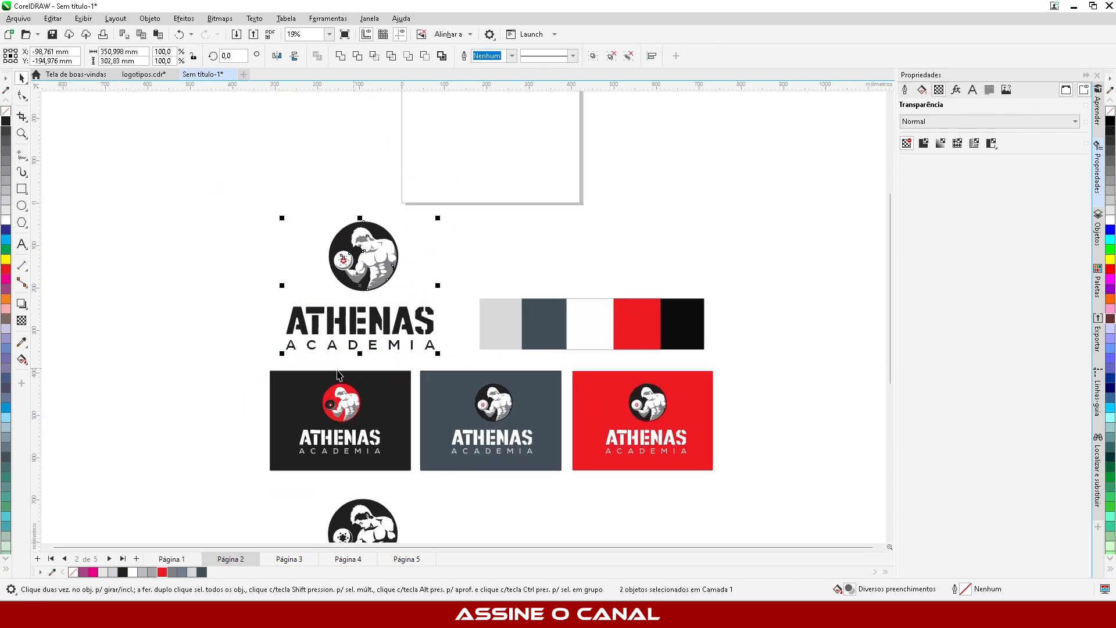
scroll(197, 281, down, 3)
scroll(142, 285, up, 2)
drag(141, 283, 463, 297)
drag(615, 271, 448, 401)
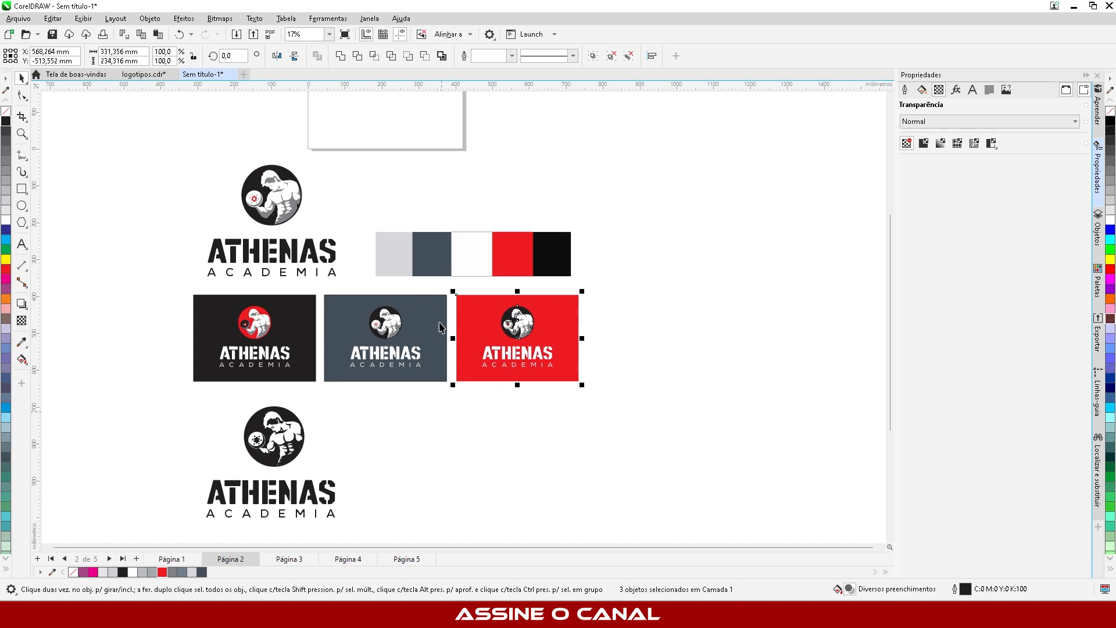
scroll(444, 170, down, 2)
scroll(423, 486, up, 2)
click(421, 367)
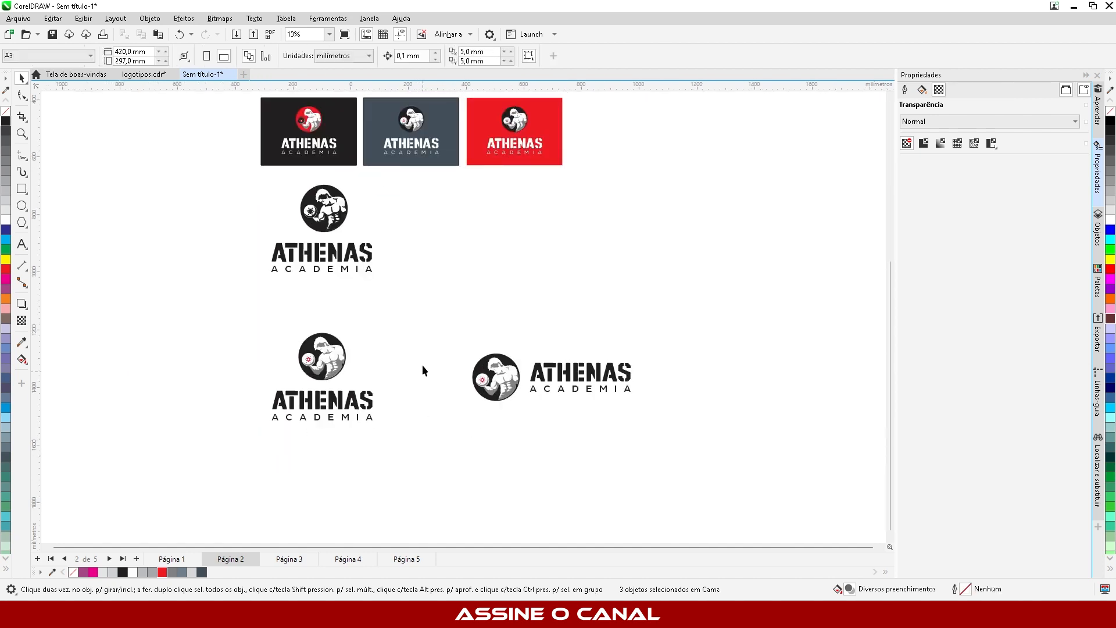
Step: Undo a trial scaling of the horizontal logo to 87.2% and move the logo closer to the lowest stacked version
mouse_move(428, 324)
mouse_down()
mouse_move(575, 407)
mouse_move(665, 442)
mouse_up()
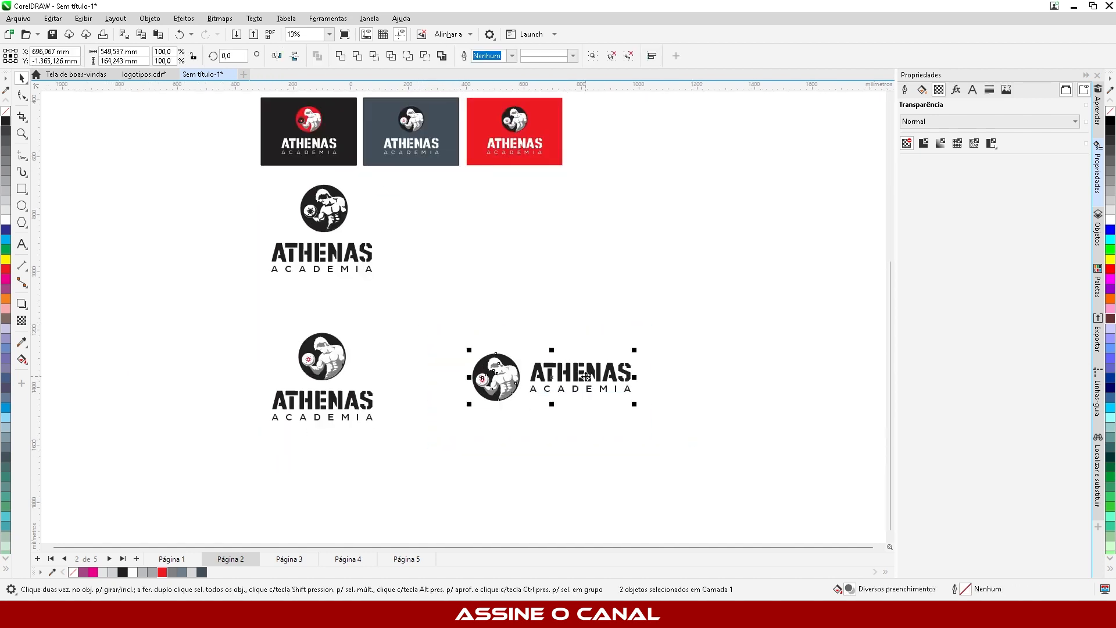
drag(635, 407, 617, 400)
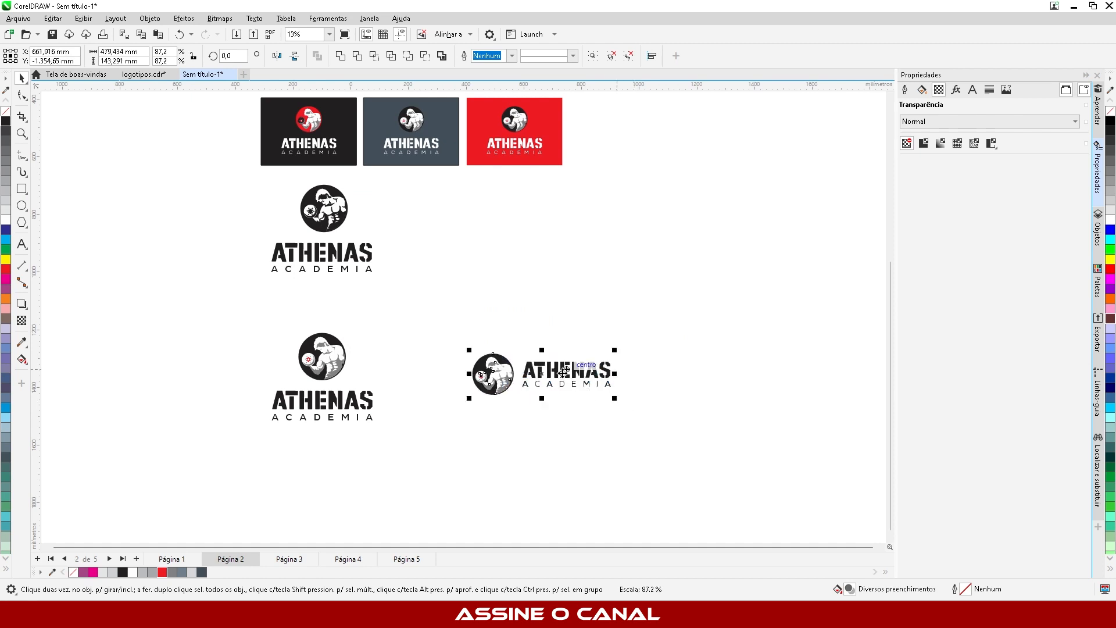
drag(570, 372, 456, 375)
key(ctrl+z)
key(ctrl+z)
click(440, 461)
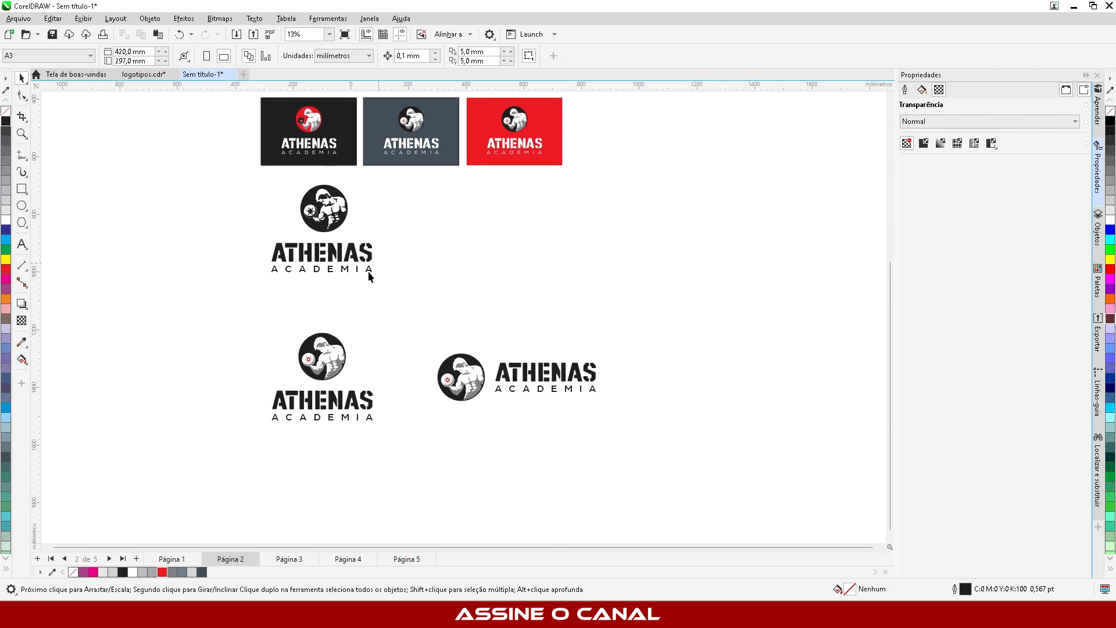
scroll(463, 355, down, 2)
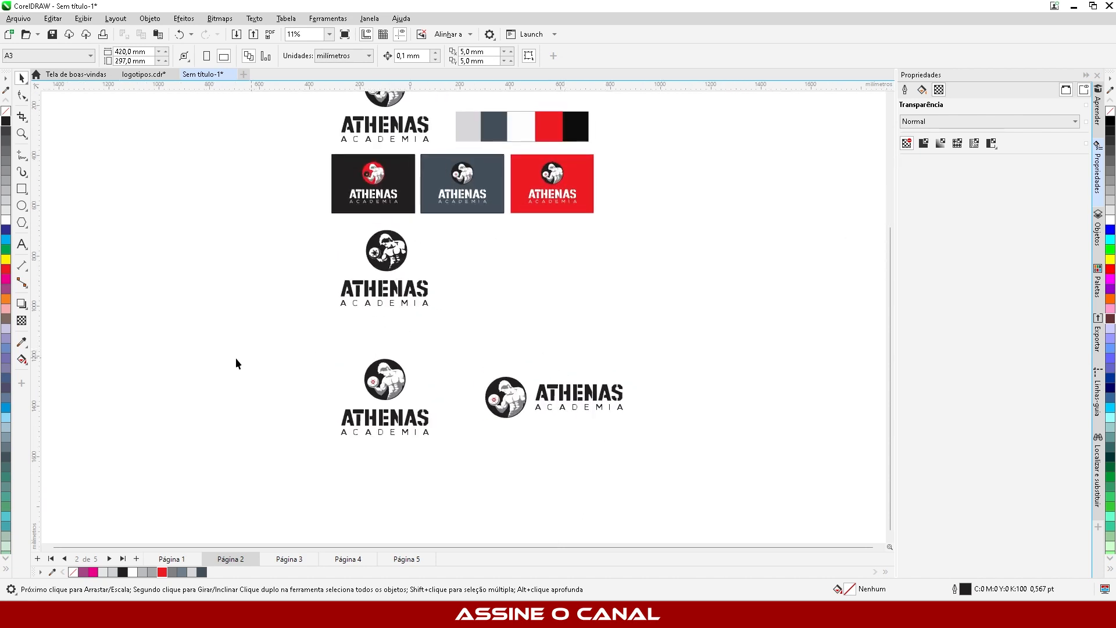
scroll(389, 221, down, 2)
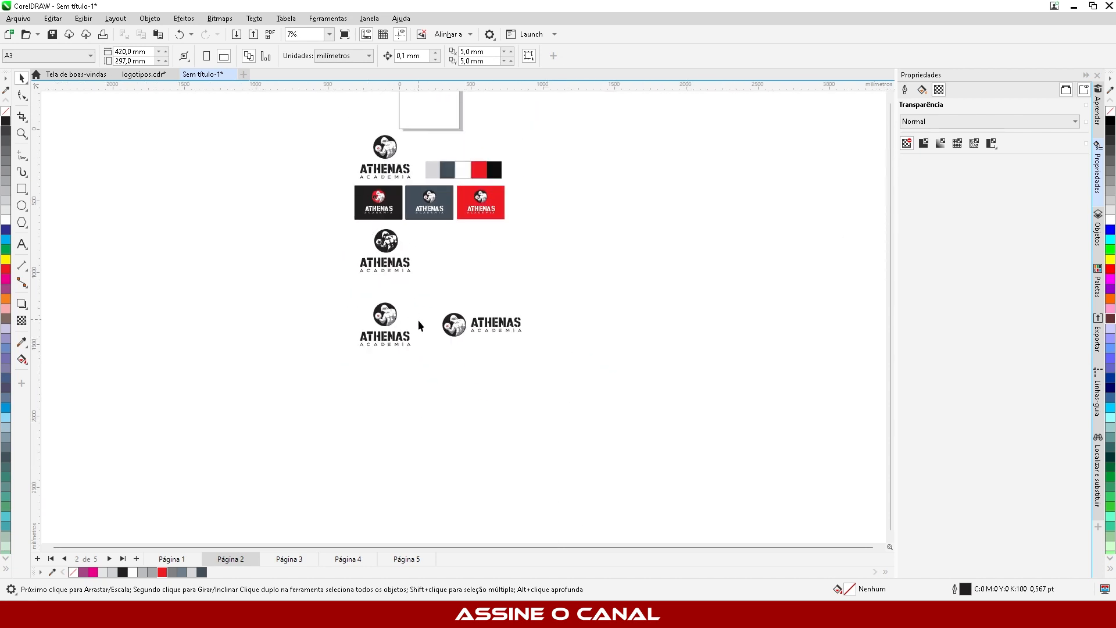
scroll(418, 320, up, 2)
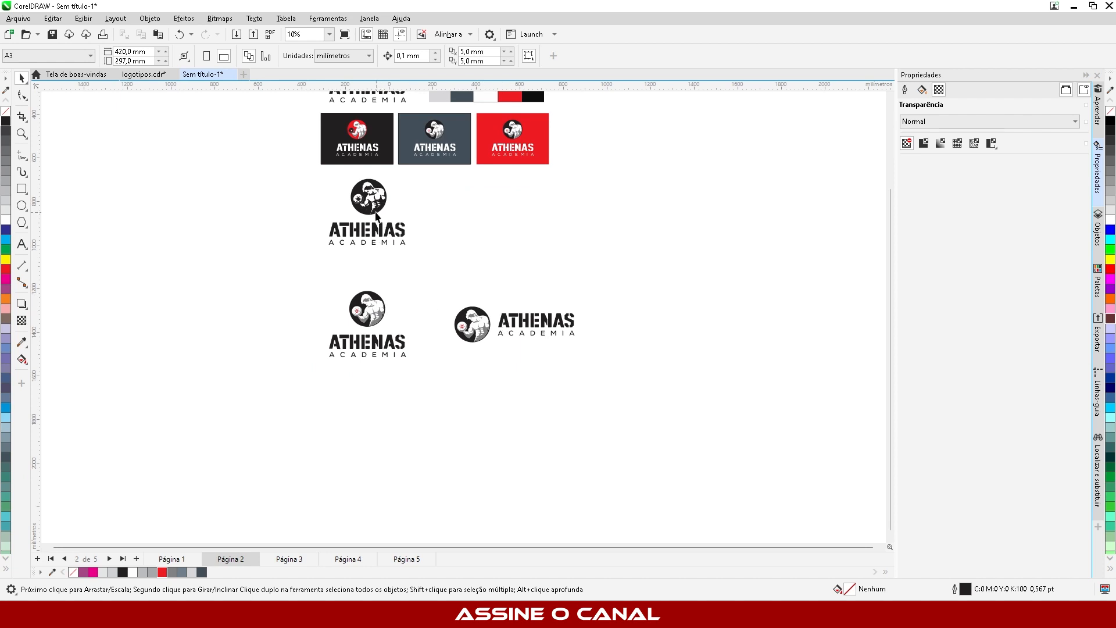
scroll(376, 217, down, 2)
scroll(372, 306, up, 3)
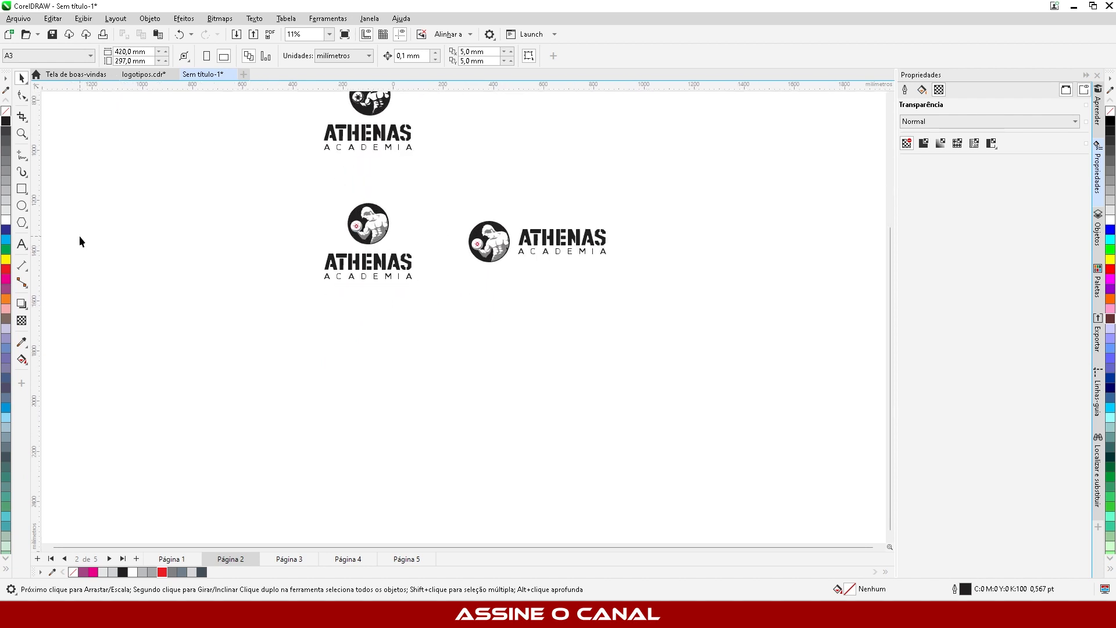
click(22, 206)
drag(317, 330, 417, 431)
click(21, 77)
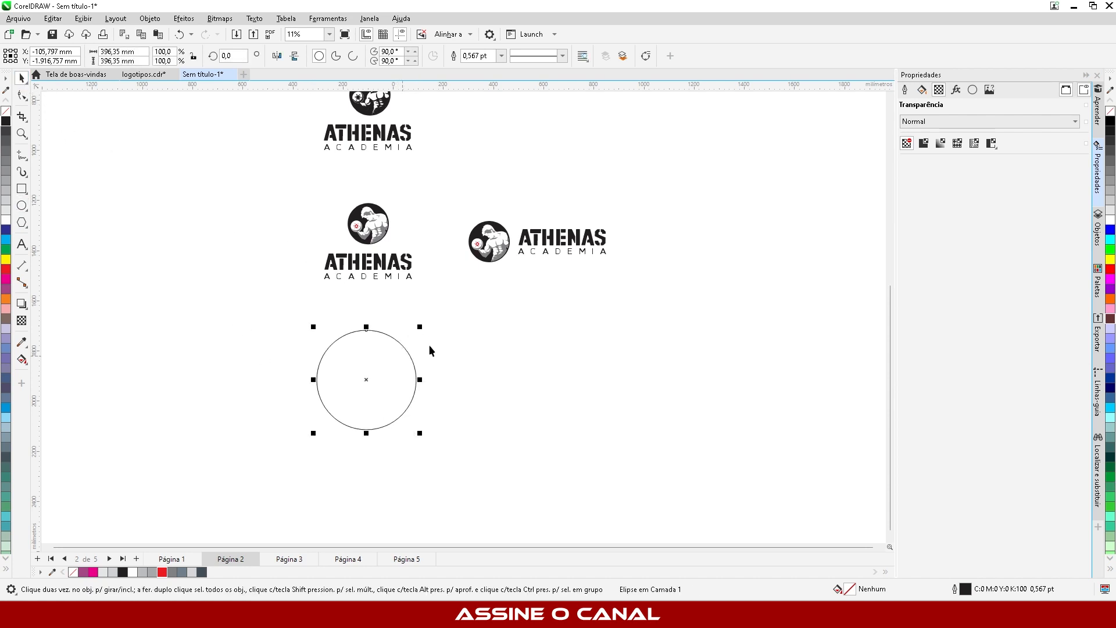
key(Delete)
Step: Copy the horizontal logo's emblem below the lowest stacked logo and enlarge it to about 472 mm
drag(473, 235, 518, 288)
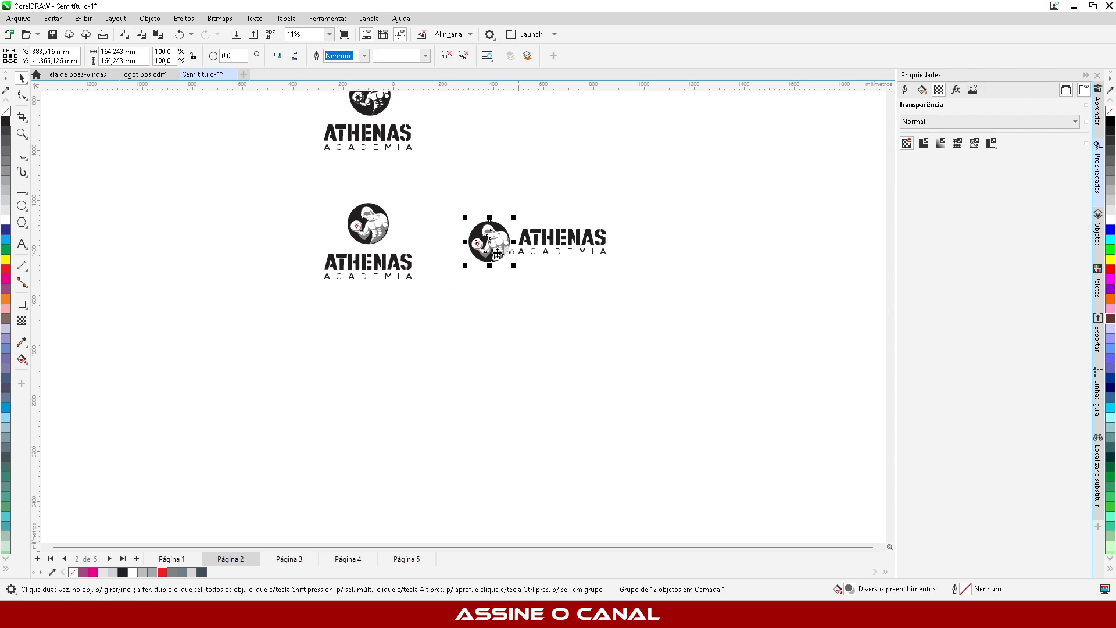
drag(494, 244, 465, 470)
drag(403, 412, 378, 402)
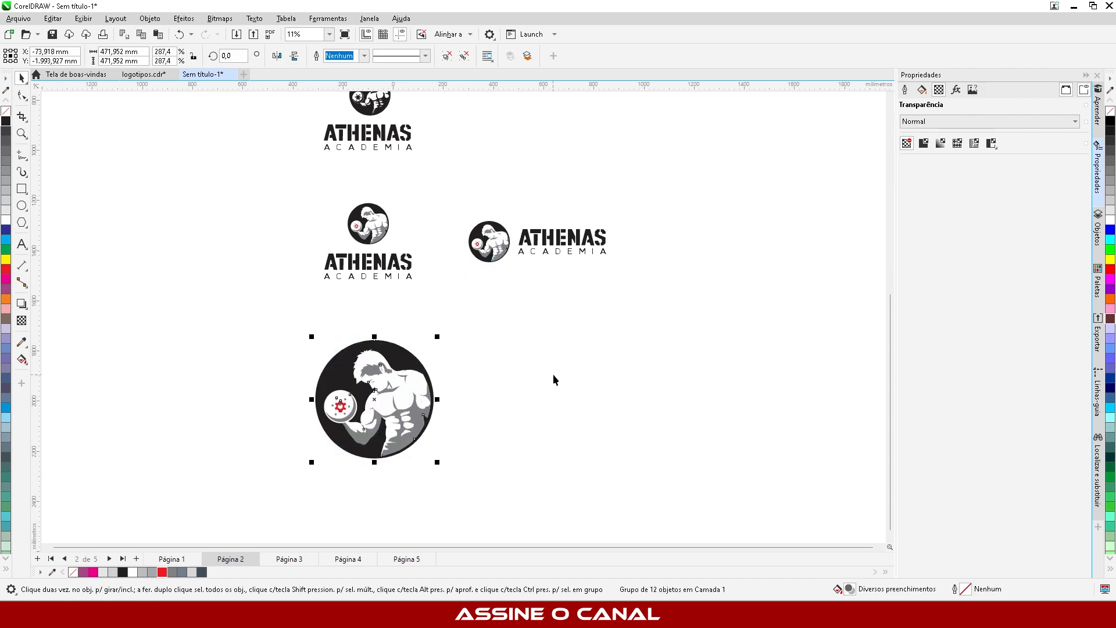
click(553, 375)
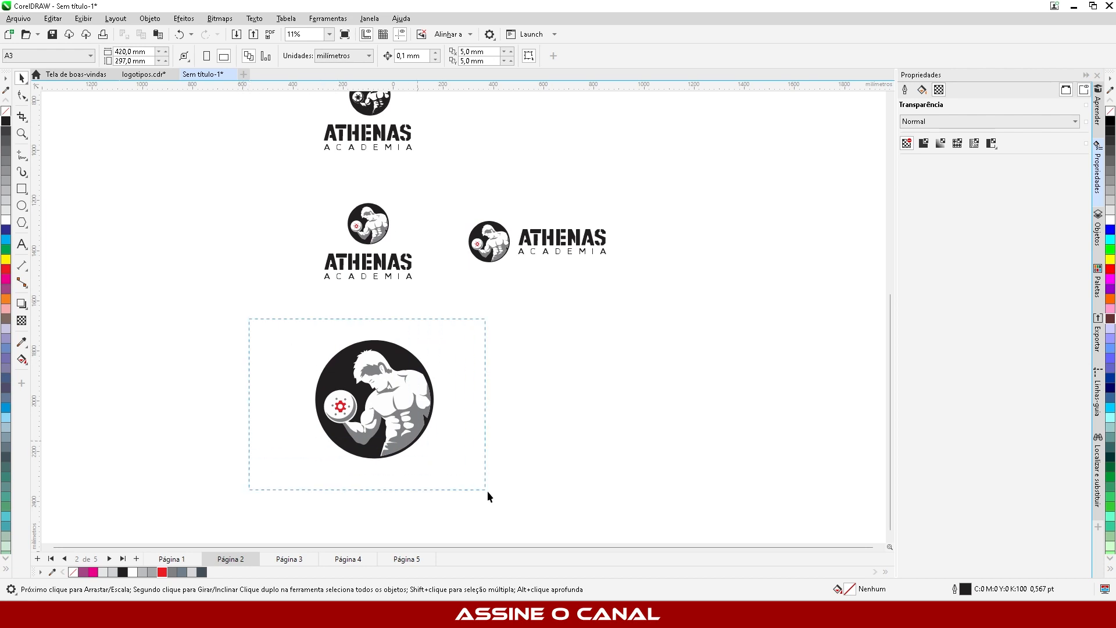
Step: Make two evenly spaced copies of the enlarged emblem in a row and fill the middle one's background circle red
drag(487, 491, 487, 490)
drag(381, 413, 512, 414)
right_click(512, 413)
key(ctrl+r)
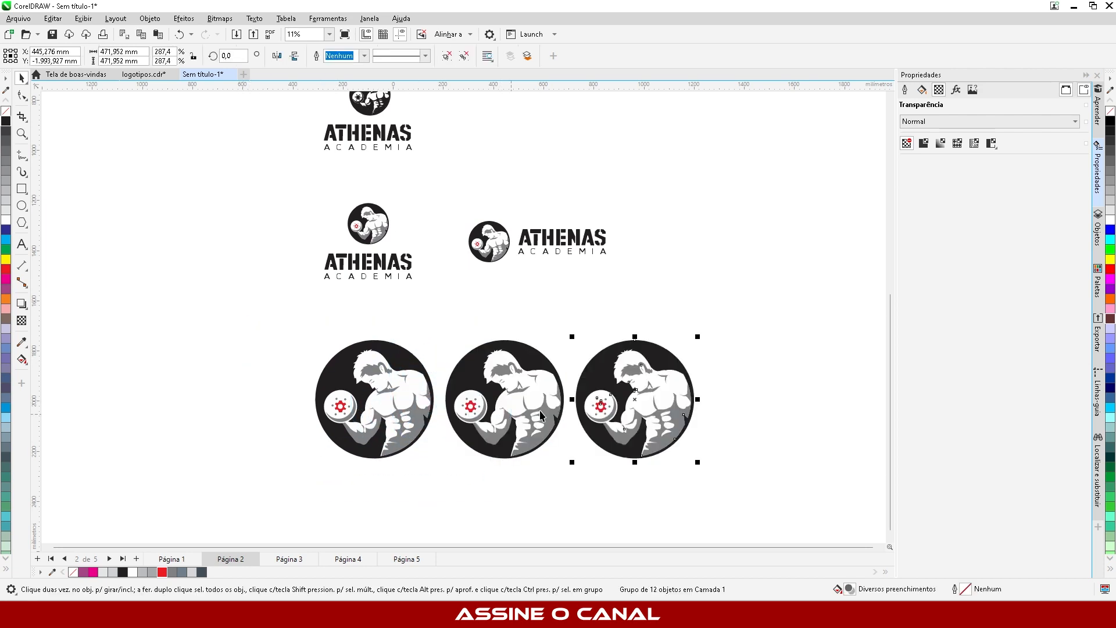
click(467, 488)
ctrl+click(476, 379)
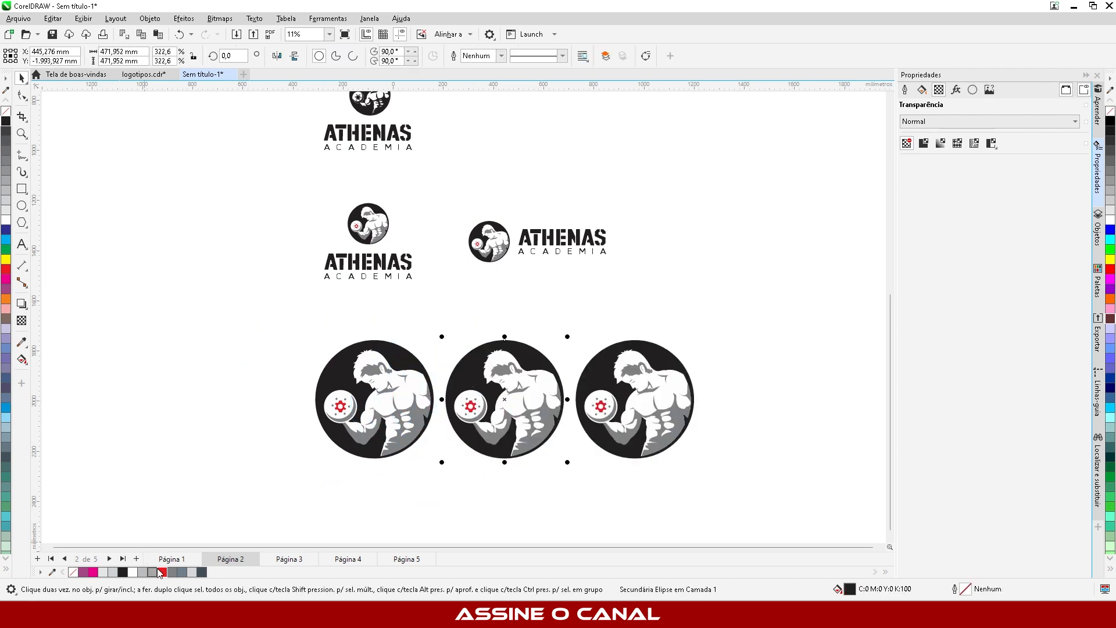
click(163, 572)
click(344, 502)
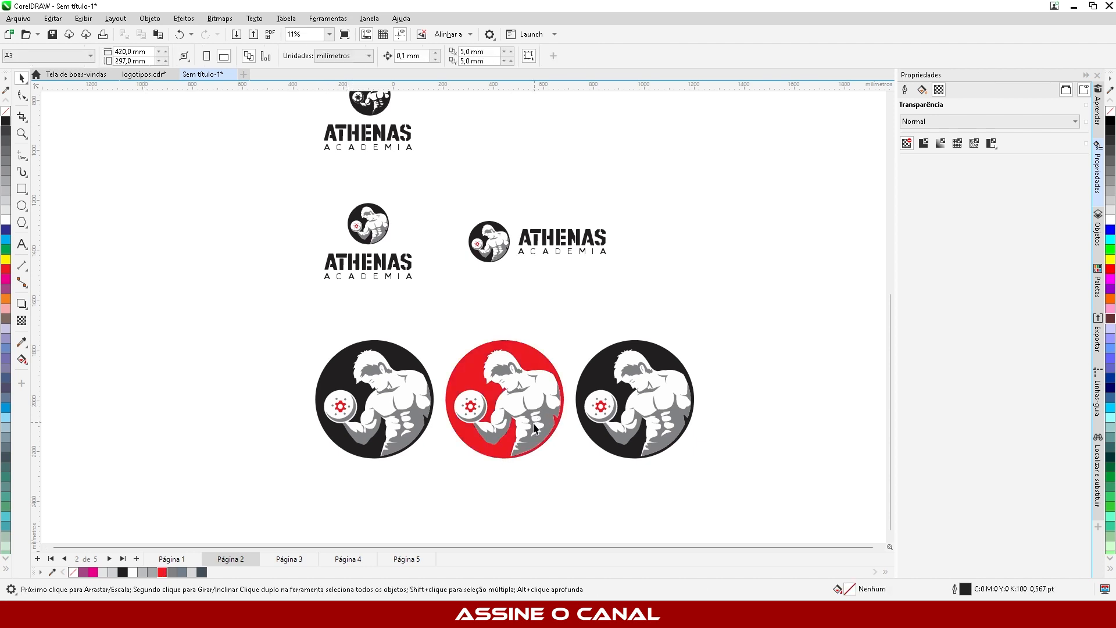
Step: Delete the two duplicates of the enlarged emblem, the red one and the black one beside it
scroll(454, 398, down, 3)
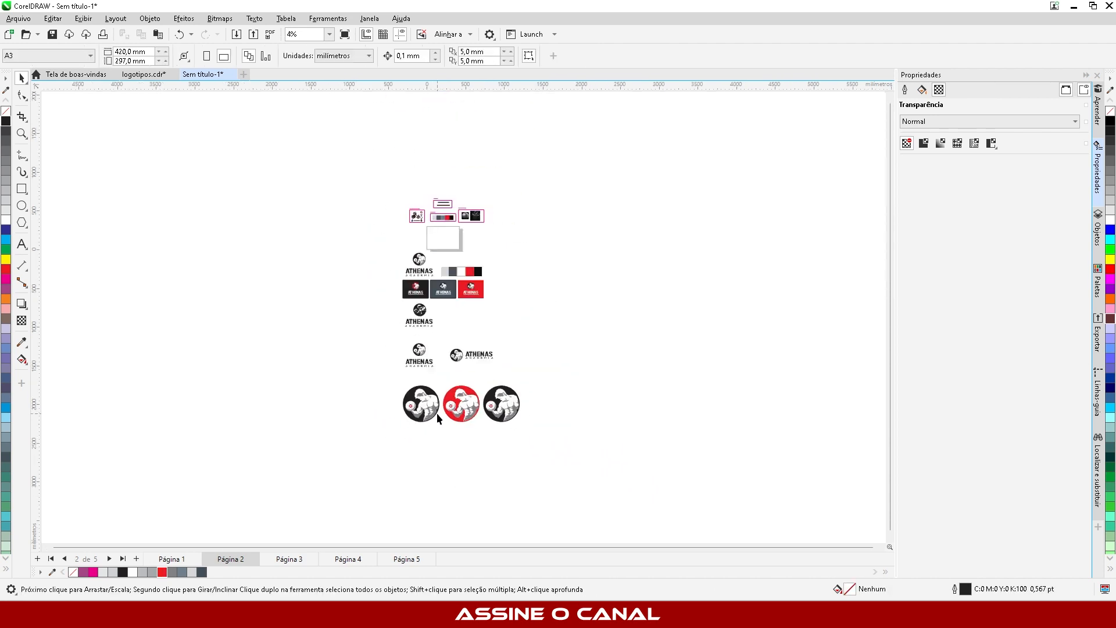
scroll(438, 413, up, 1)
drag(427, 464, 426, 465)
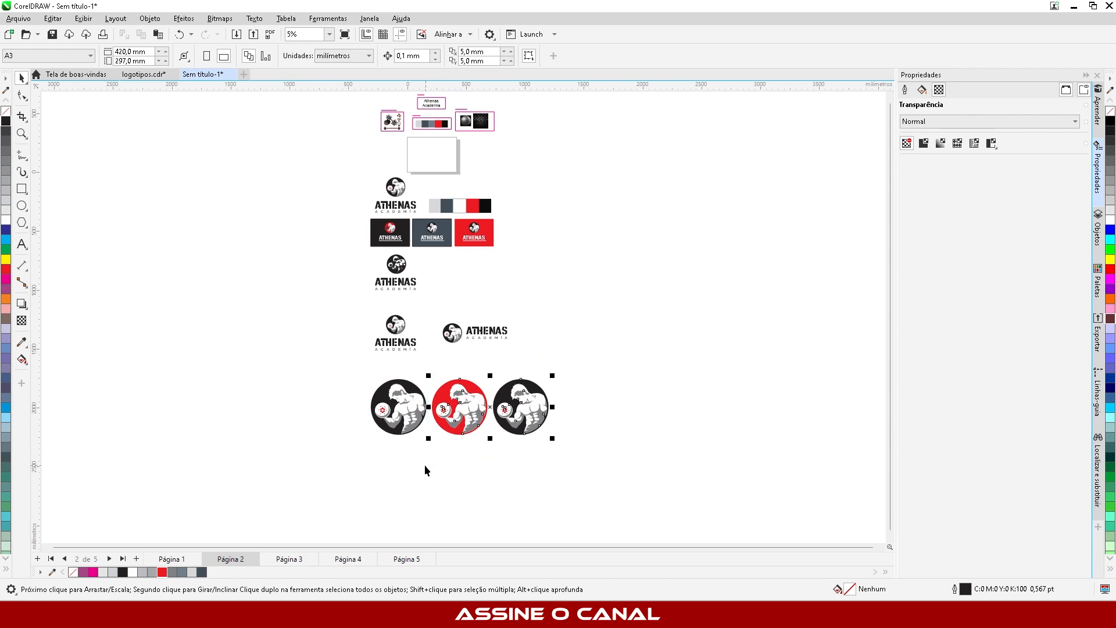
key(Delete)
Step: Copy the emblems of the three colour cards below all the logo versions and delete the remaining enlarged emblem
drag(512, 236, 512, 238)
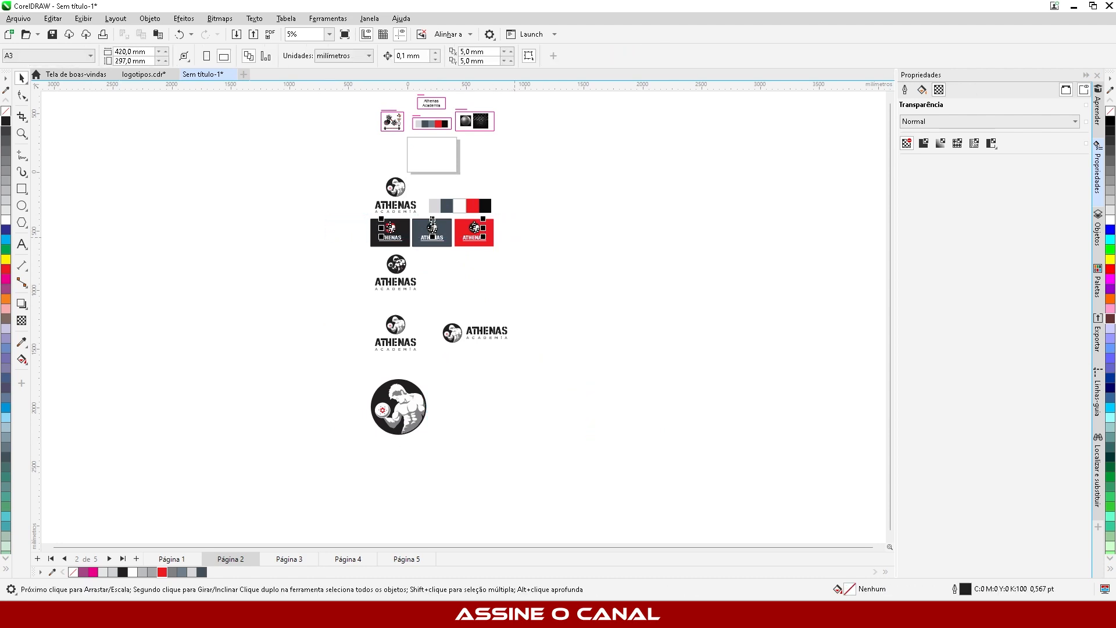
drag(432, 228, 424, 470)
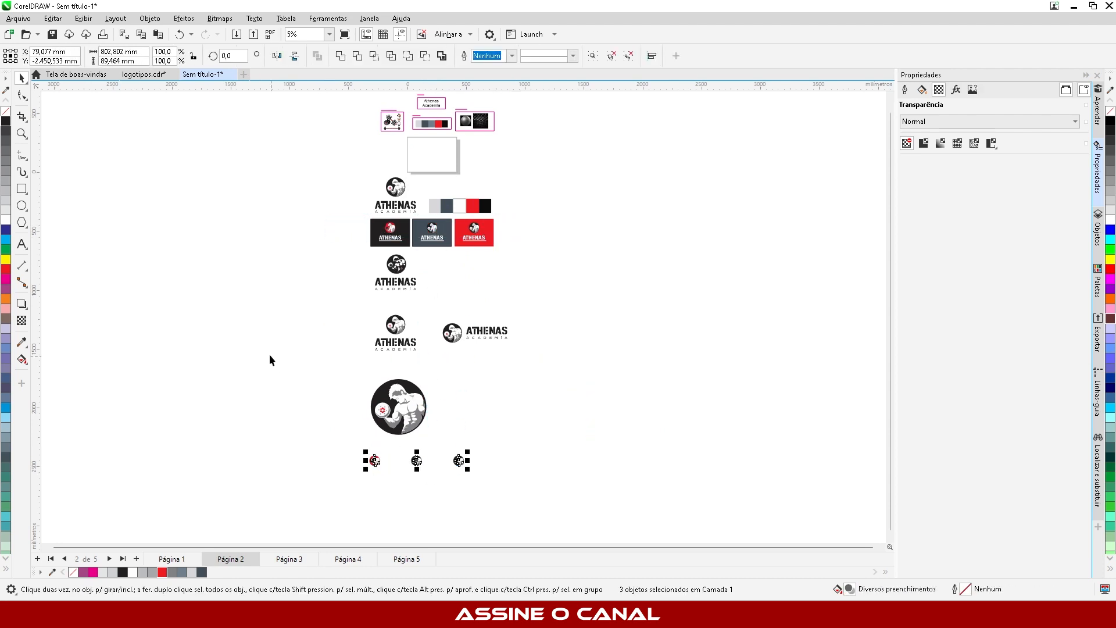
drag(270, 357, 456, 456)
key(Delete)
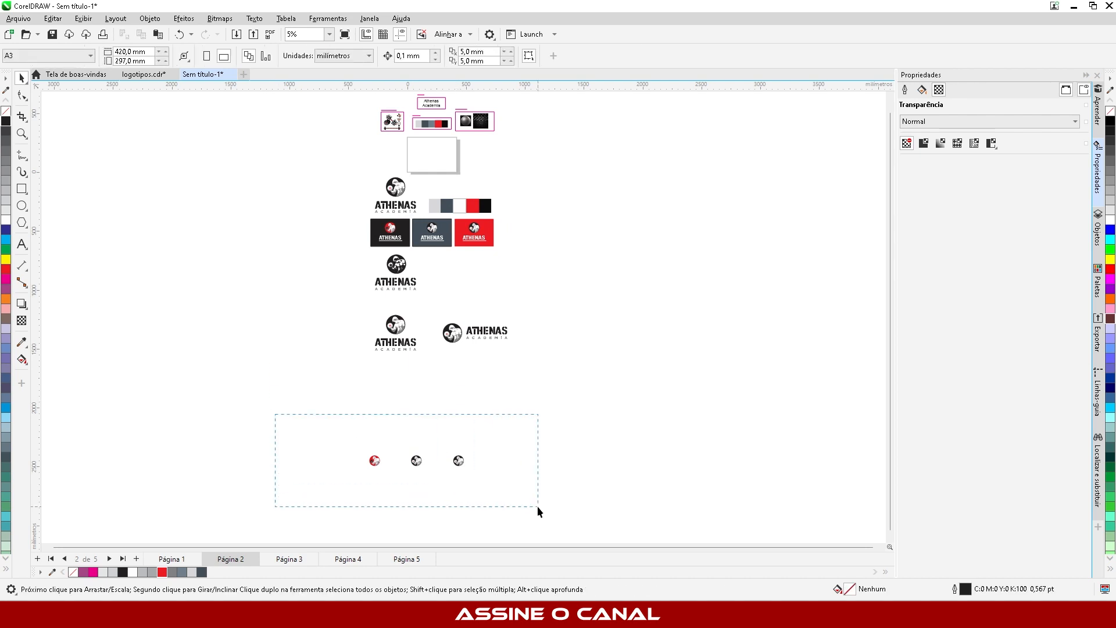
Step: Enlarge the three copied card emblems to about 339 mm each and arrange them side by side in a row
drag(401, 494, 402, 494)
scroll(347, 451, up, 2)
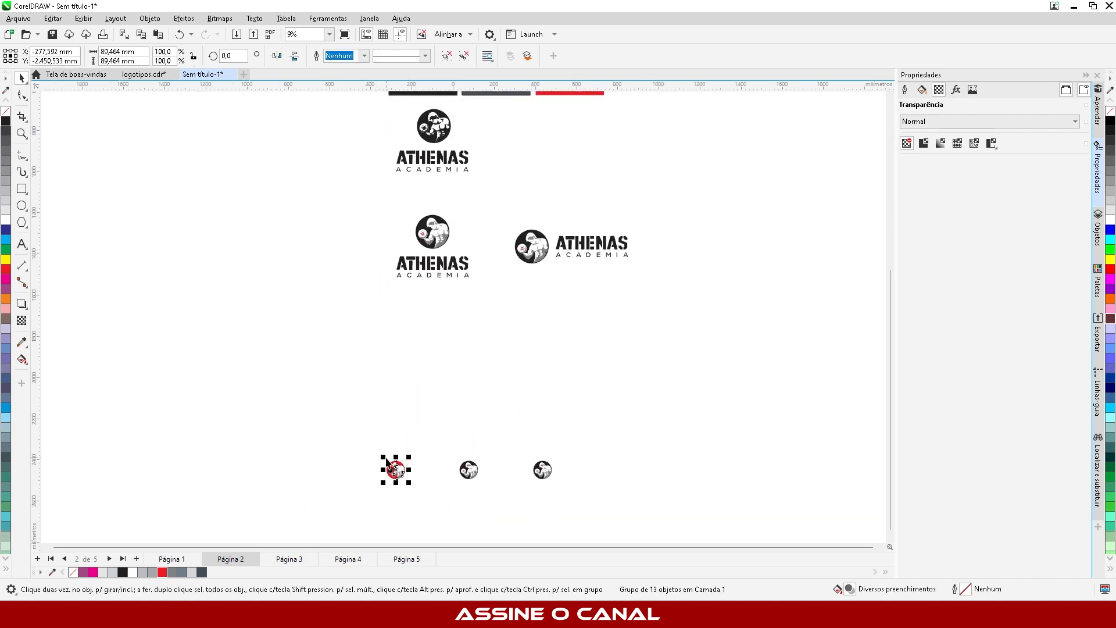
click(336, 437)
drag(336, 438, 449, 508)
drag(386, 460, 325, 407)
drag(421, 413, 501, 504)
key(ctrl+r)
drag(631, 414, 487, 499)
key(ctrl+r)
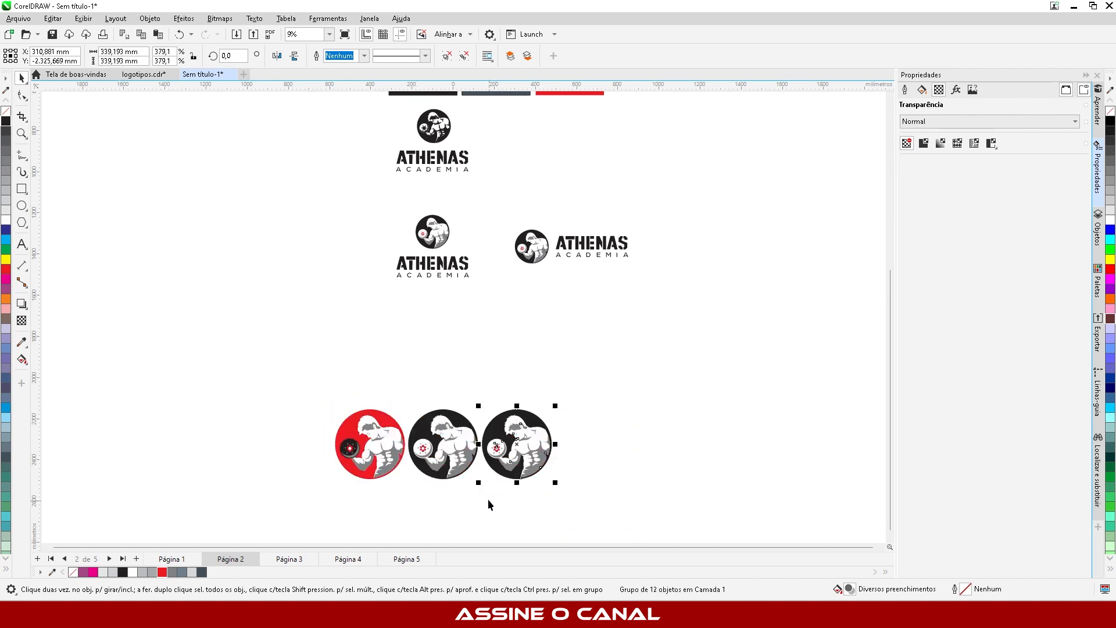
Step: Move the row of three emblems up beneath the logo versions and enlarge it until each emblem is about 385 mm wide
drag(243, 362, 599, 493)
drag(500, 465, 552, 367)
drag(602, 395, 611, 413)
Step: Fill the background circle of the last black emblem in the row with the palette's slate colour
scroll(576, 364, up, 4)
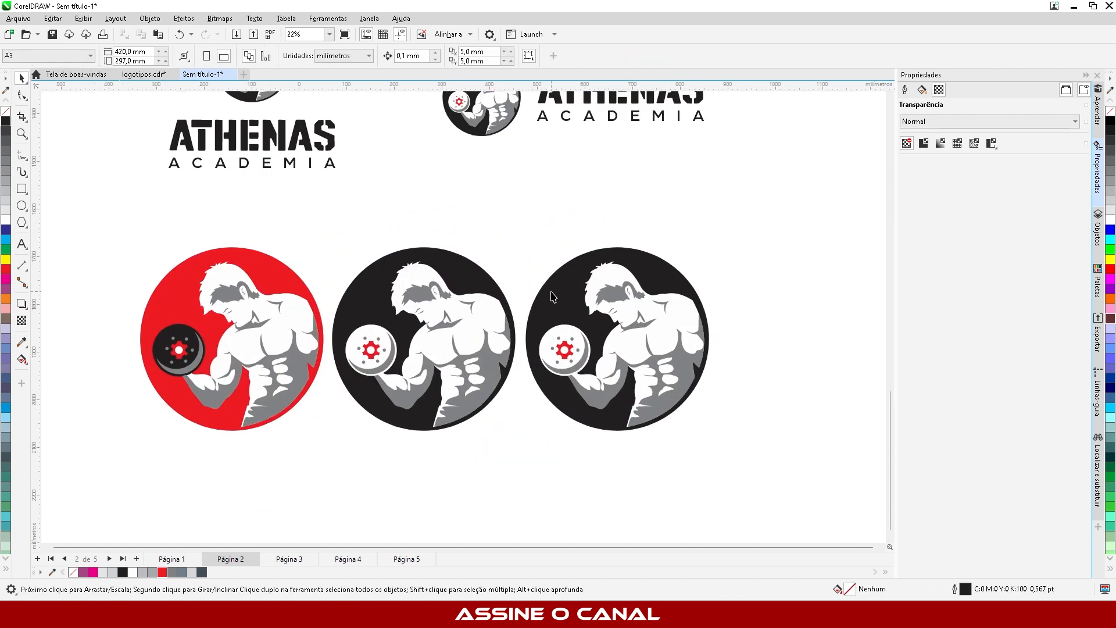
click(552, 297)
click(203, 573)
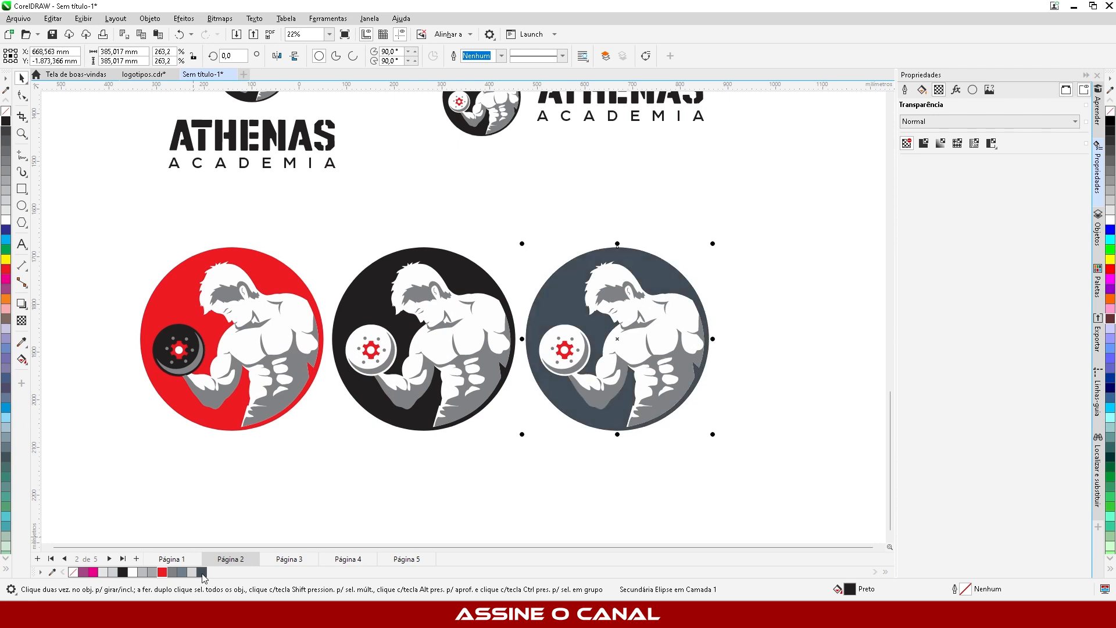
click(503, 463)
scroll(439, 434, down, 3)
scroll(441, 436, down, 2)
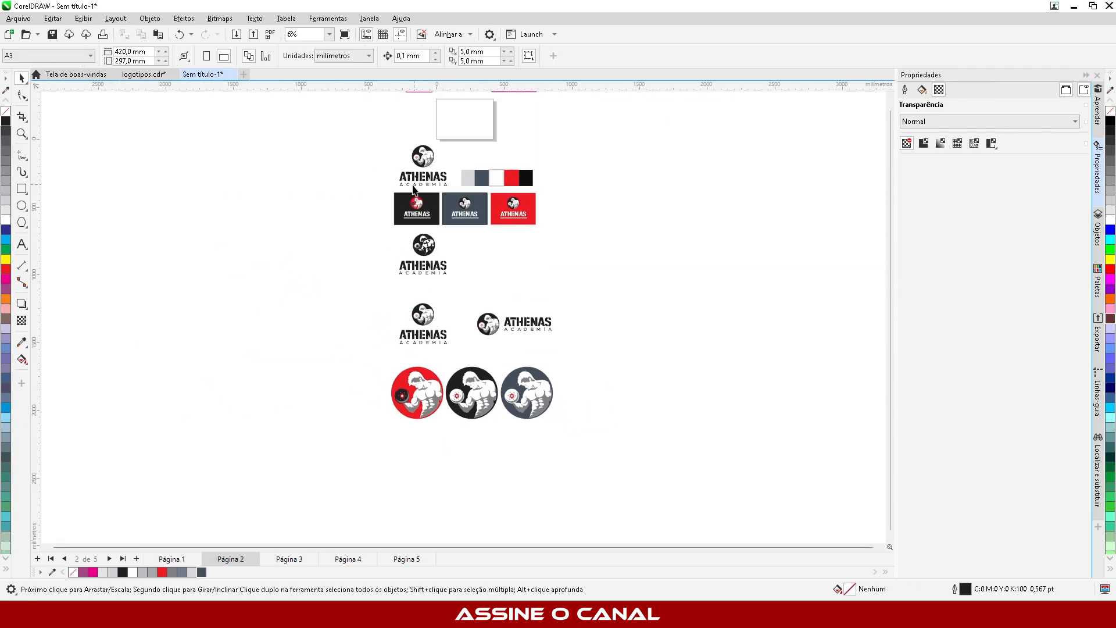
scroll(482, 355, up, 1)
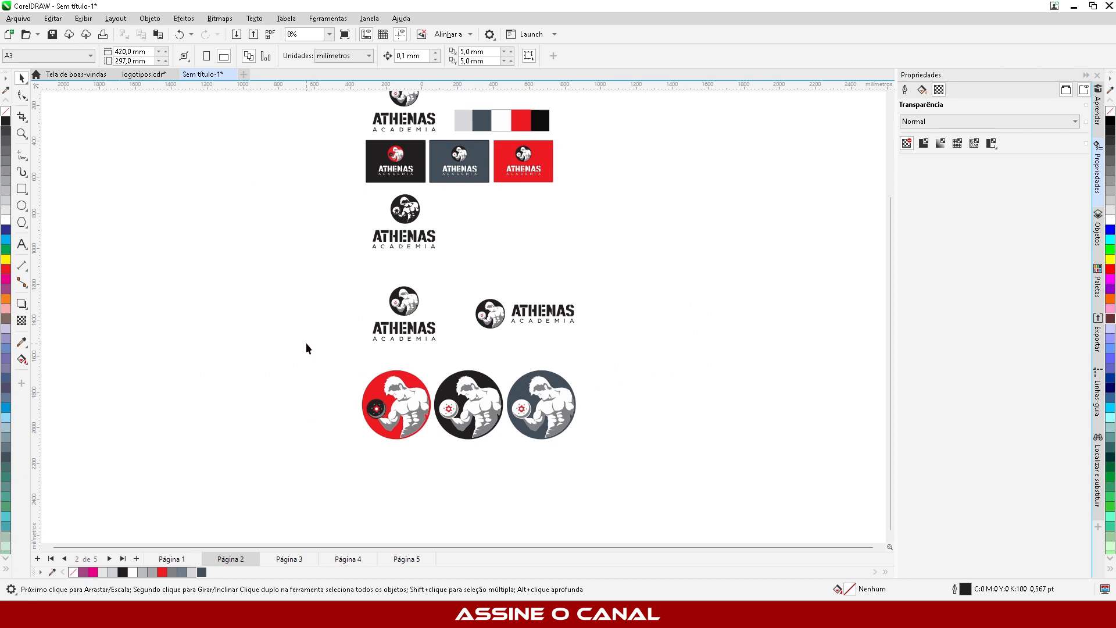
scroll(427, 458, up, 2)
scroll(364, 277, down, 3)
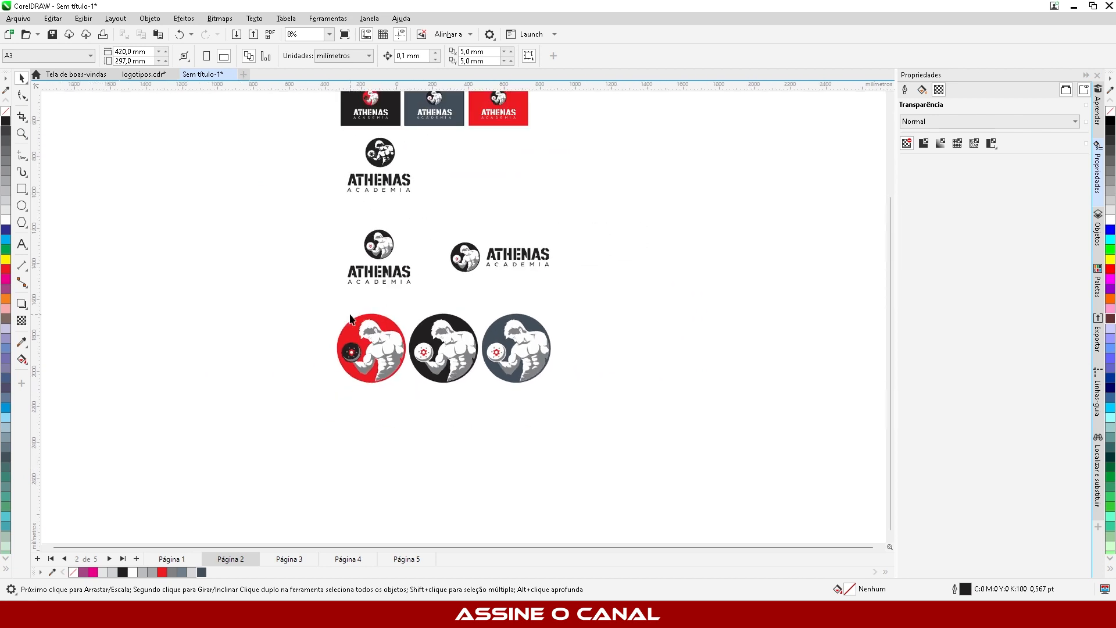
scroll(344, 374, up, 2)
scroll(340, 345, up, 1)
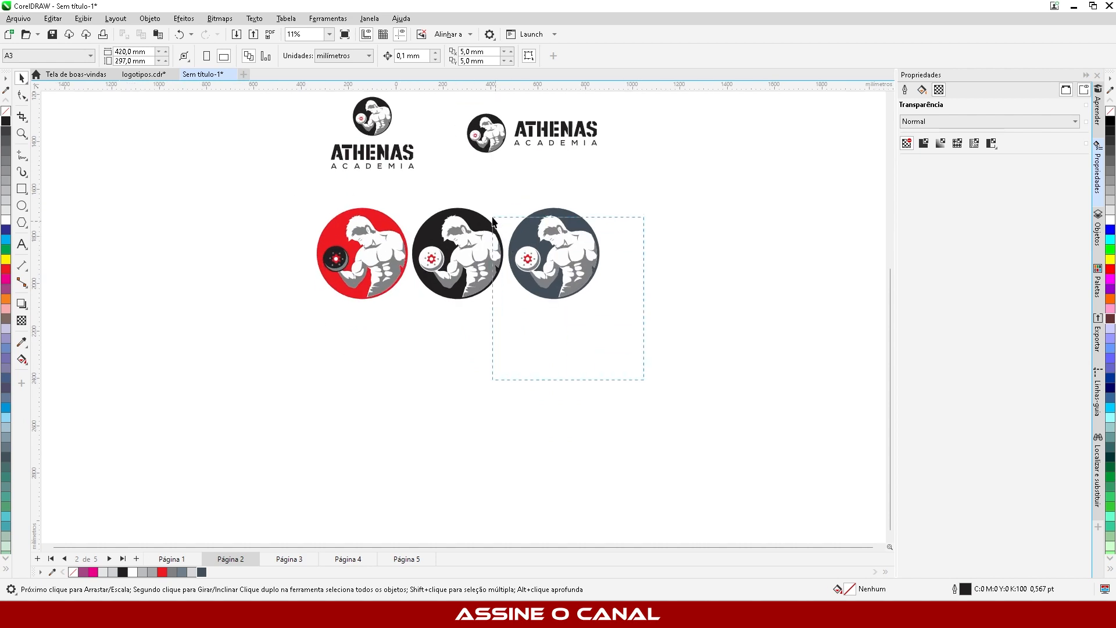
Step: Place a copy of the slate emblem below the row of three emblems
drag(493, 220, 501, 214)
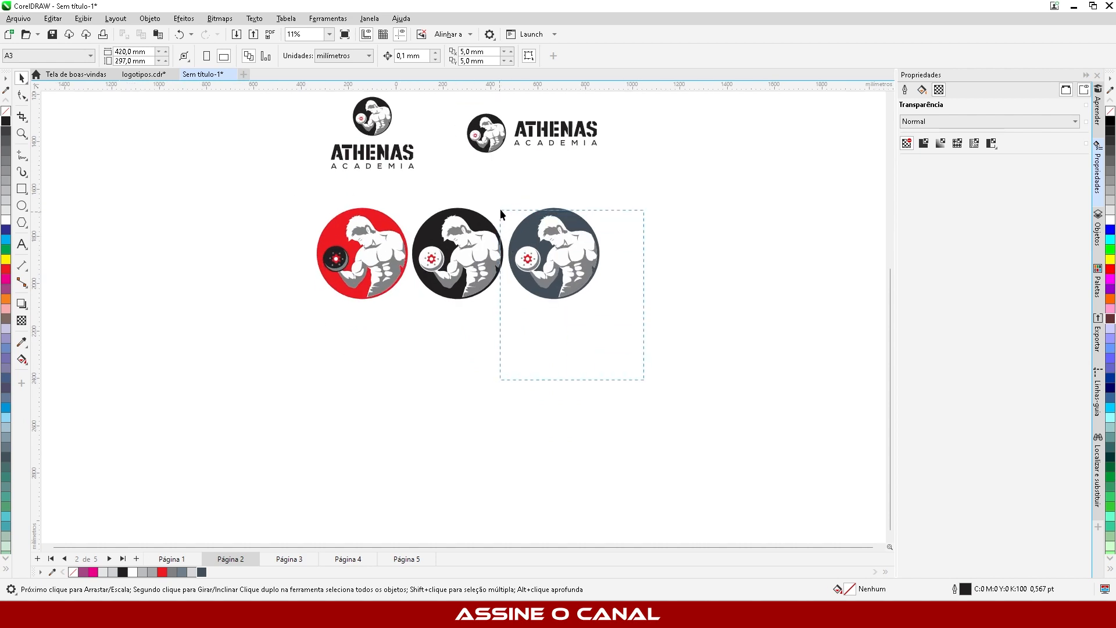
click(579, 258)
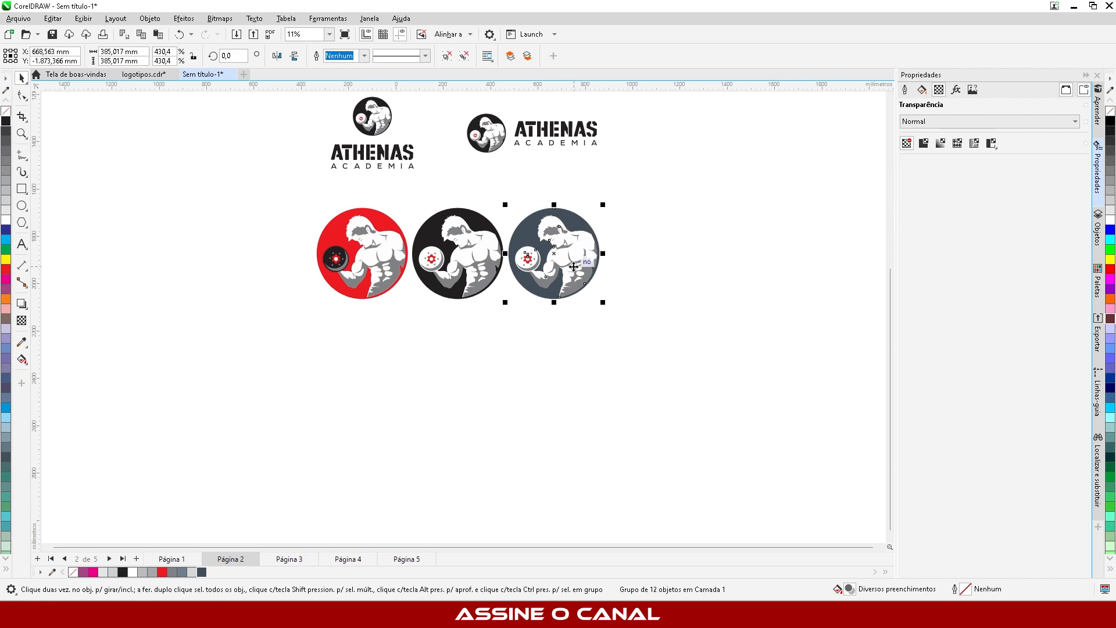
drag(574, 271, 514, 420)
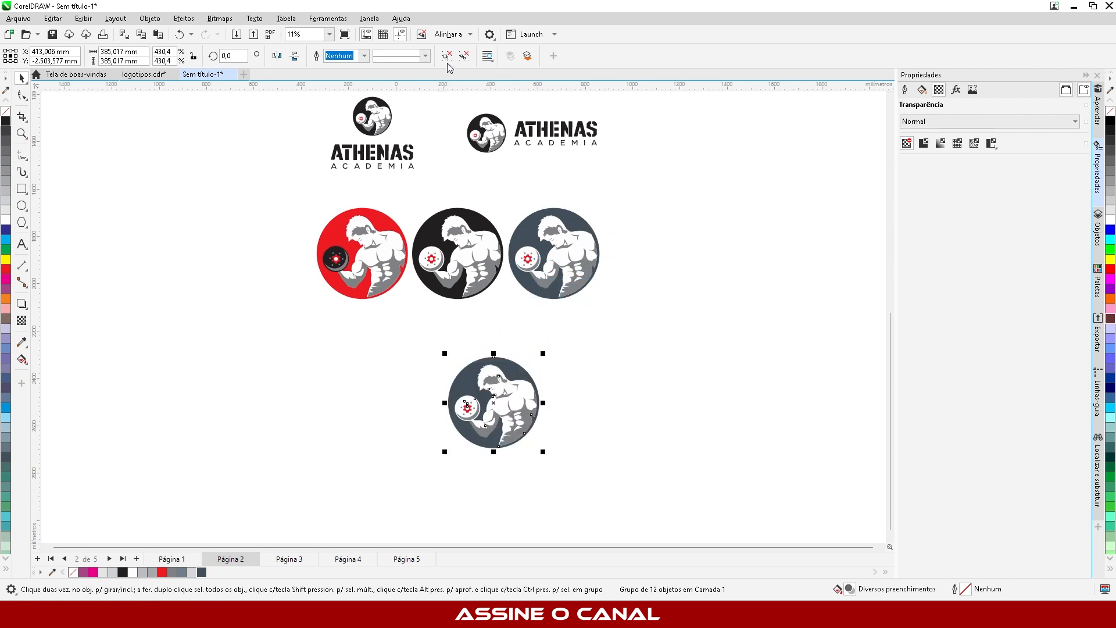
Step: Ungroup the copied slate emblem and delete its background circle
key(ctrl+u)
click(595, 381)
click(520, 372)
key(Delete)
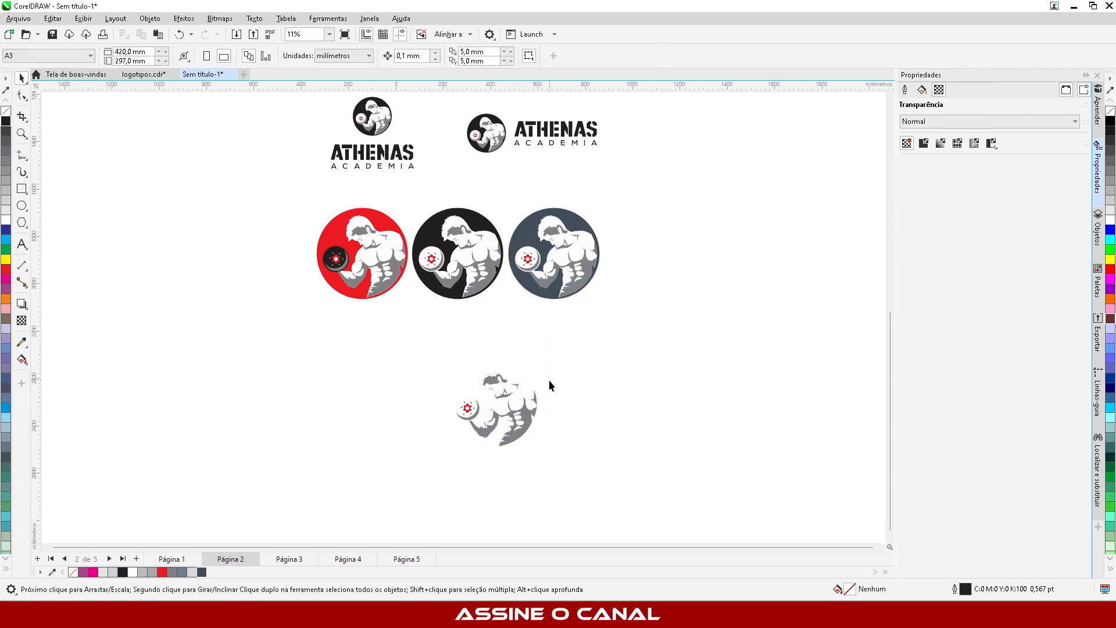
Step: Give the copied emblem's white figure silhouette a 60% black outline
scroll(526, 443, up, 1)
scroll(525, 443, up, 1)
click(506, 370)
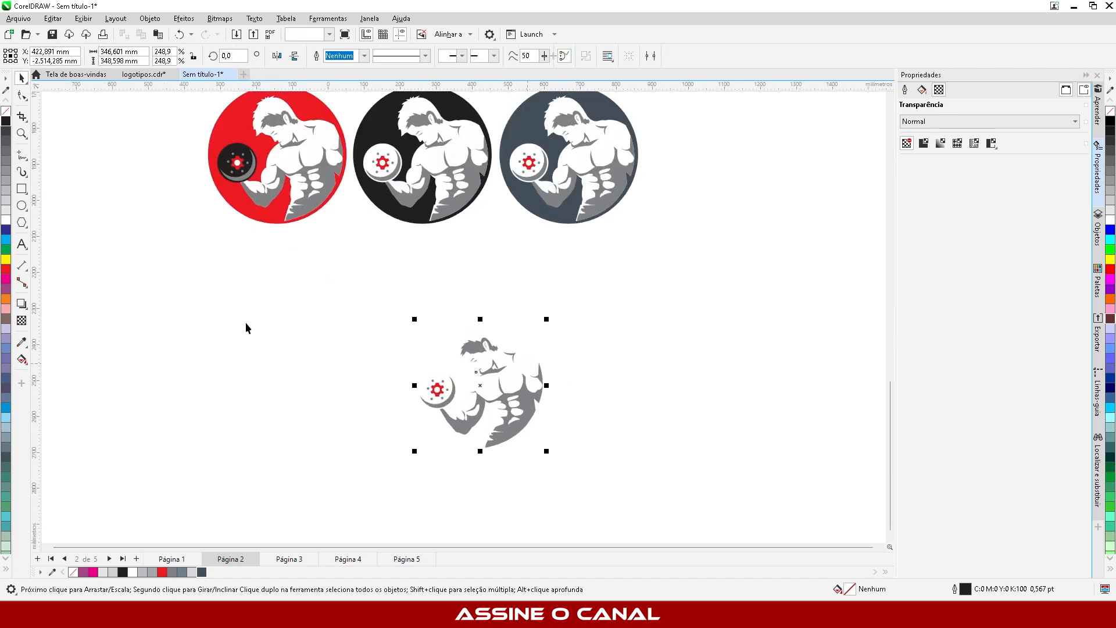
right_click(177, 574)
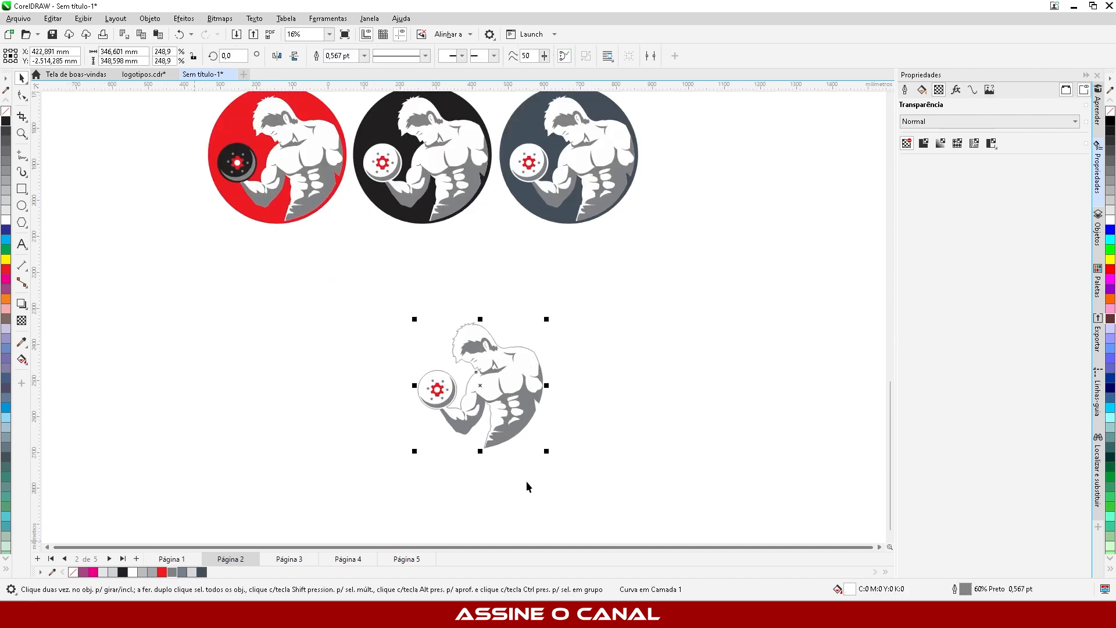
click(540, 469)
Step: Fill all the shading and dumbbell detail shapes of the outlined figure with 20% black
scroll(505, 436, up, 2)
click(518, 408)
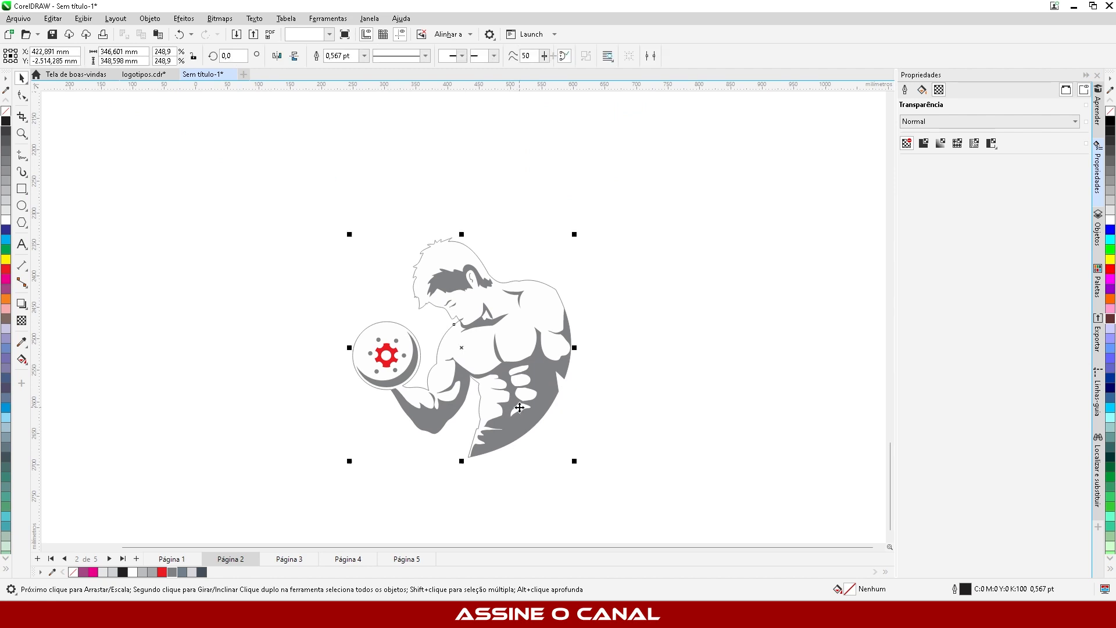
click(514, 423)
drag(650, 483, 305, 256)
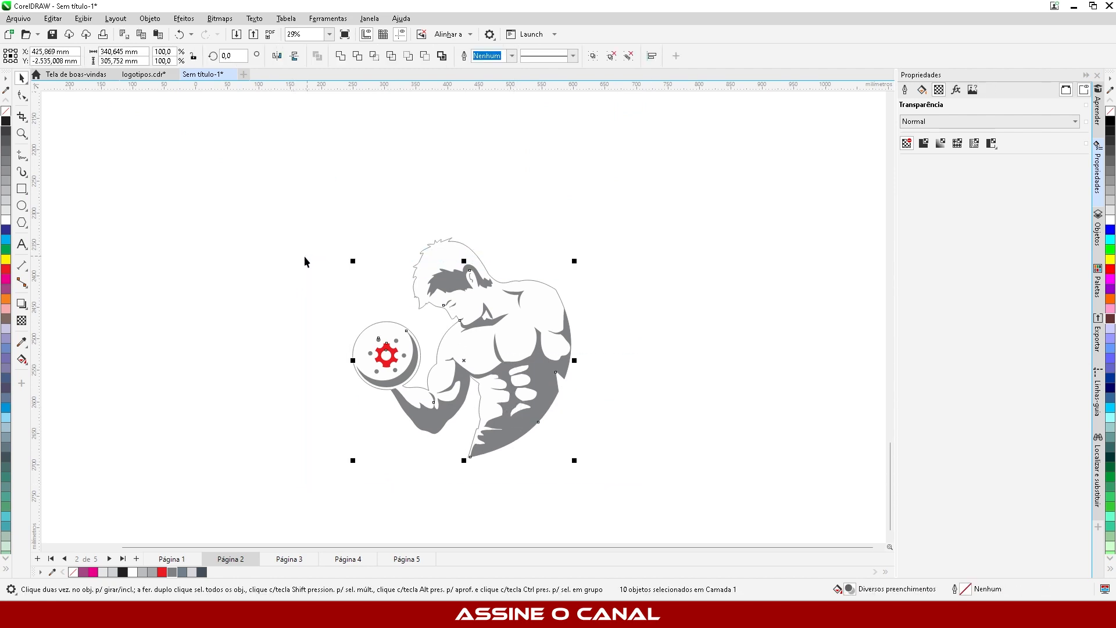
click(9, 191)
click(7, 210)
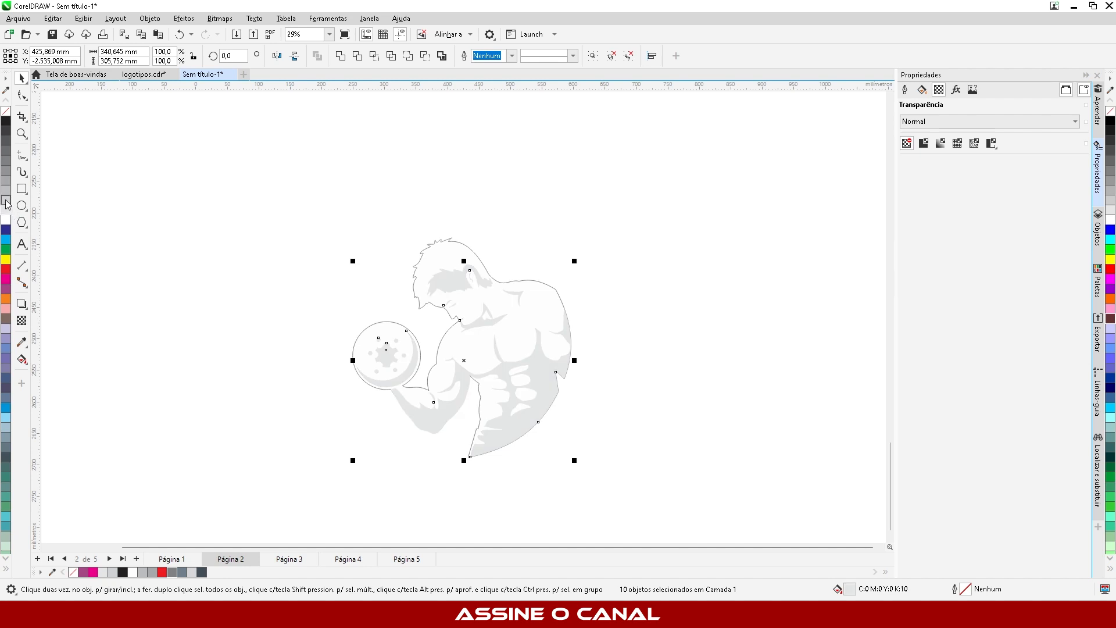
click(7, 201)
click(310, 343)
Step: Fill the small circle at the centre of the outlined figure's dumbbell gear with white
click(387, 354)
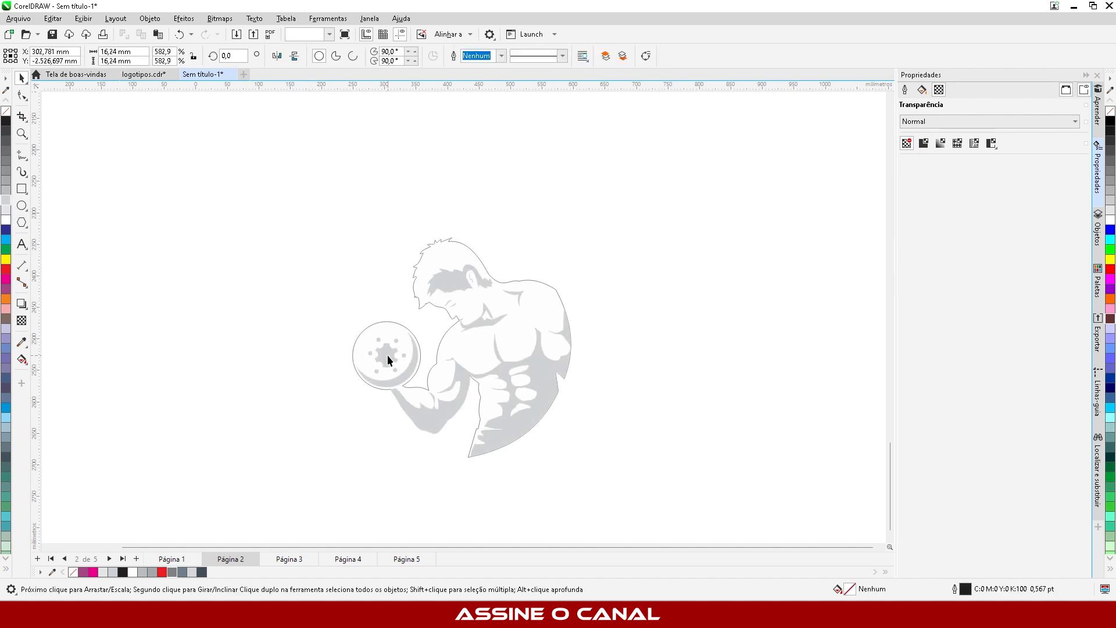
click(5, 224)
click(359, 325)
Step: Set the figure silhouette's outline to 4 pt with rounded corners and round line caps, placed behind the fill and scaling with the object
click(373, 327)
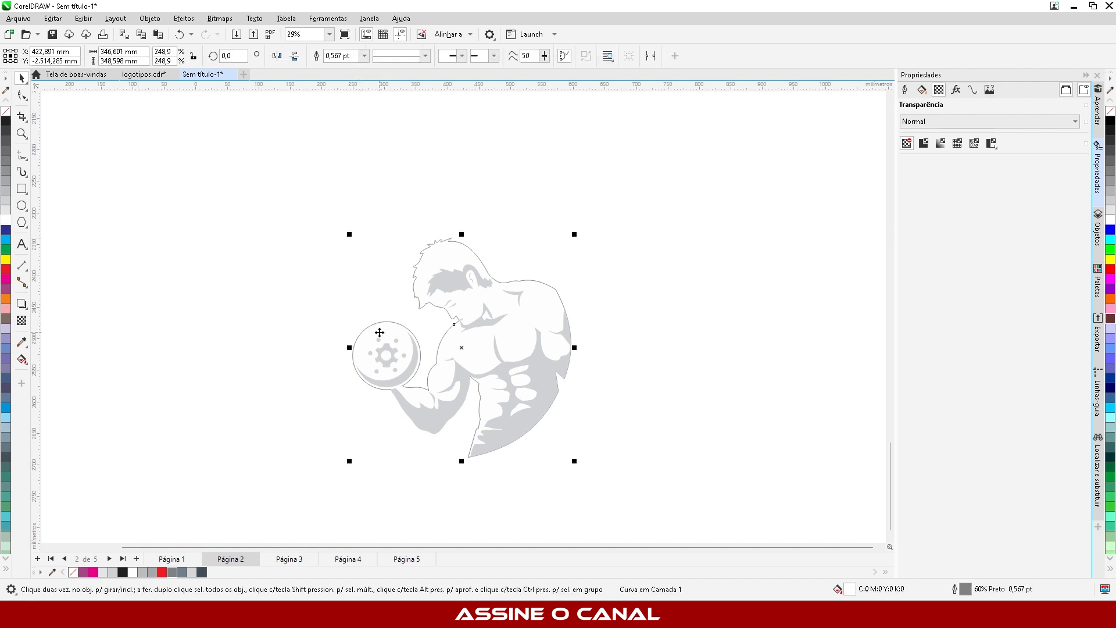
click(364, 56)
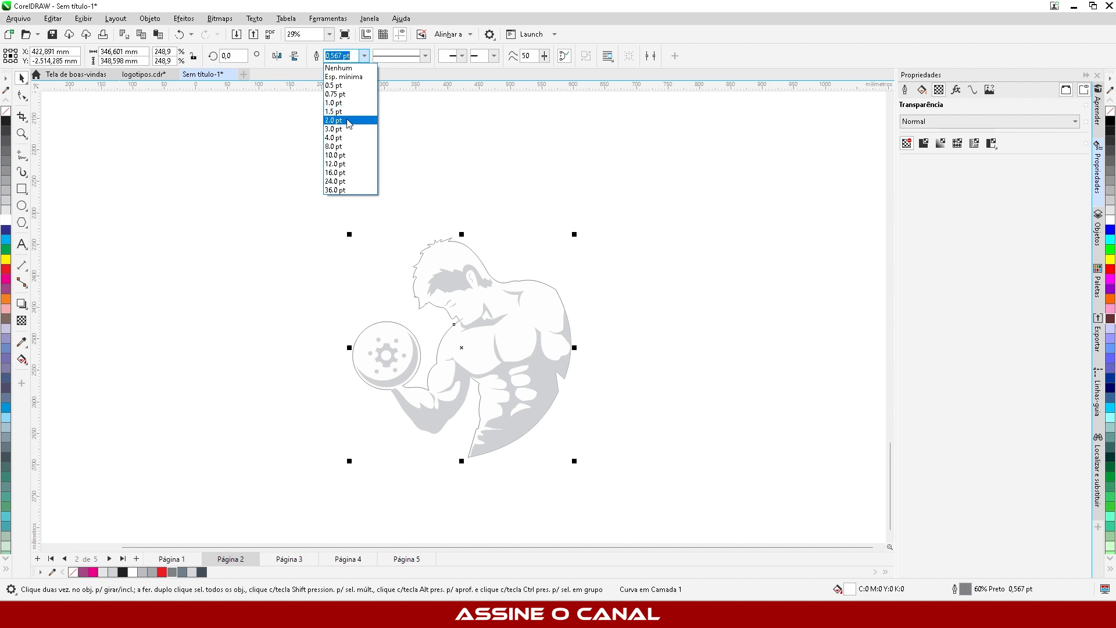
click(348, 120)
click(364, 55)
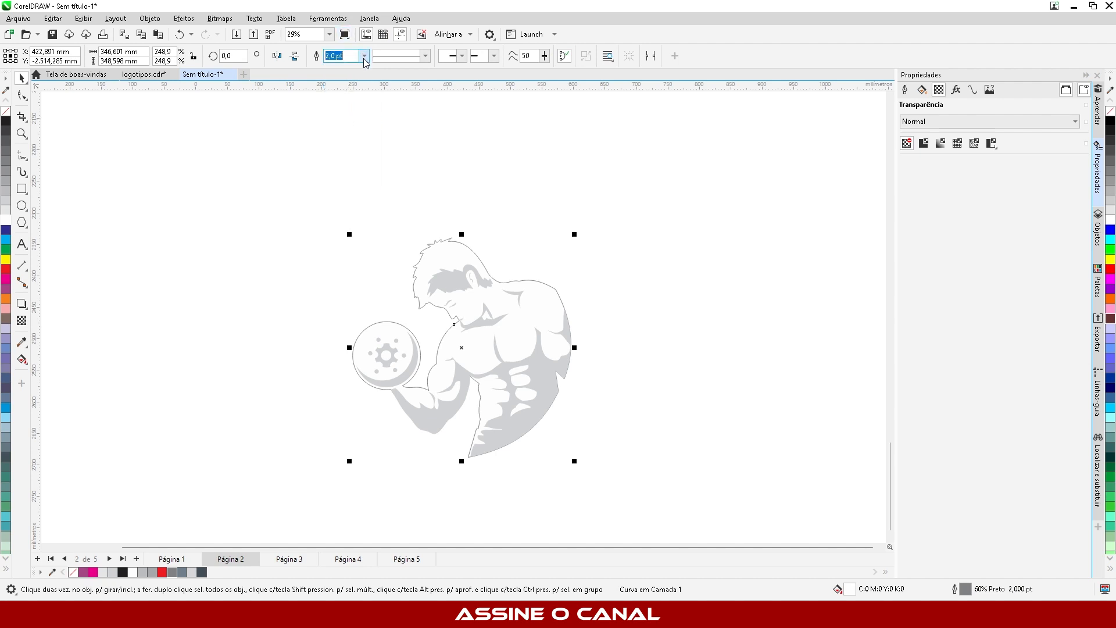
click(348, 143)
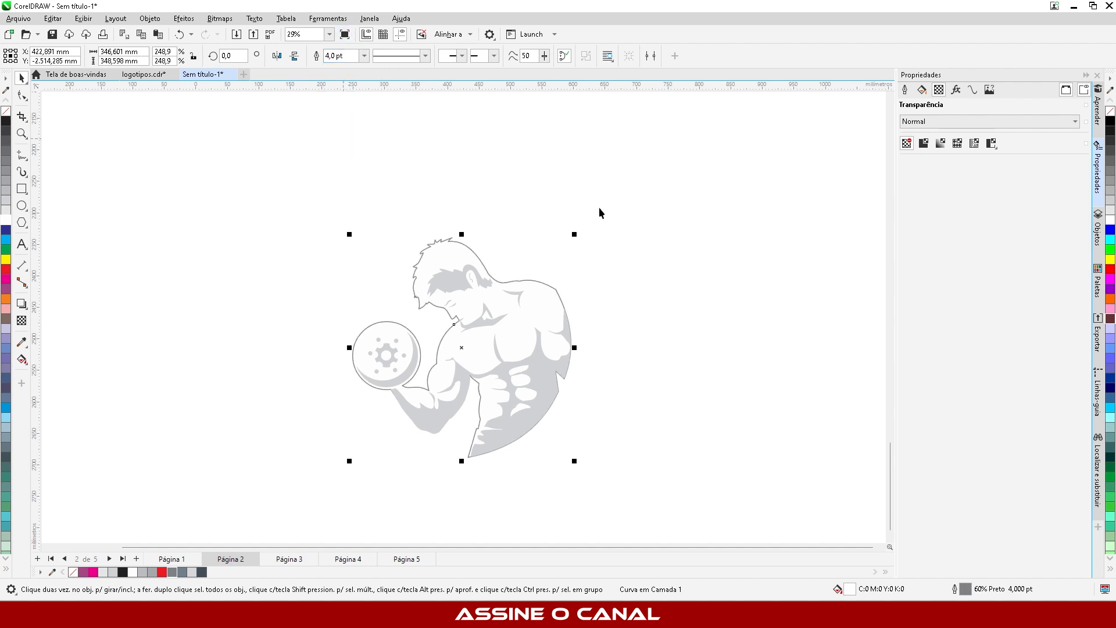
click(905, 90)
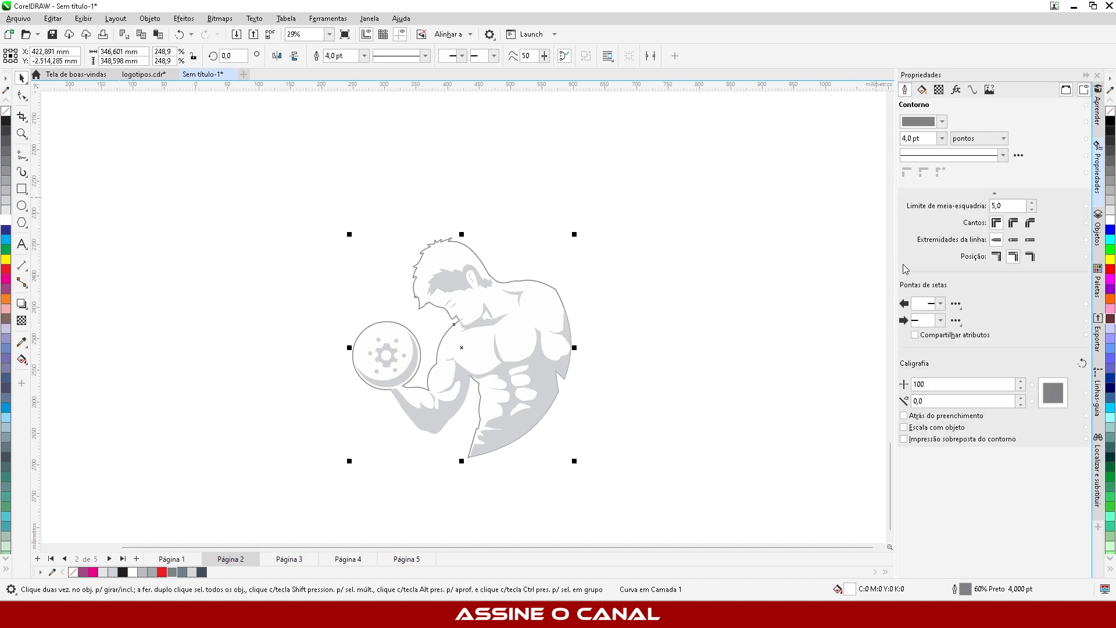
click(904, 416)
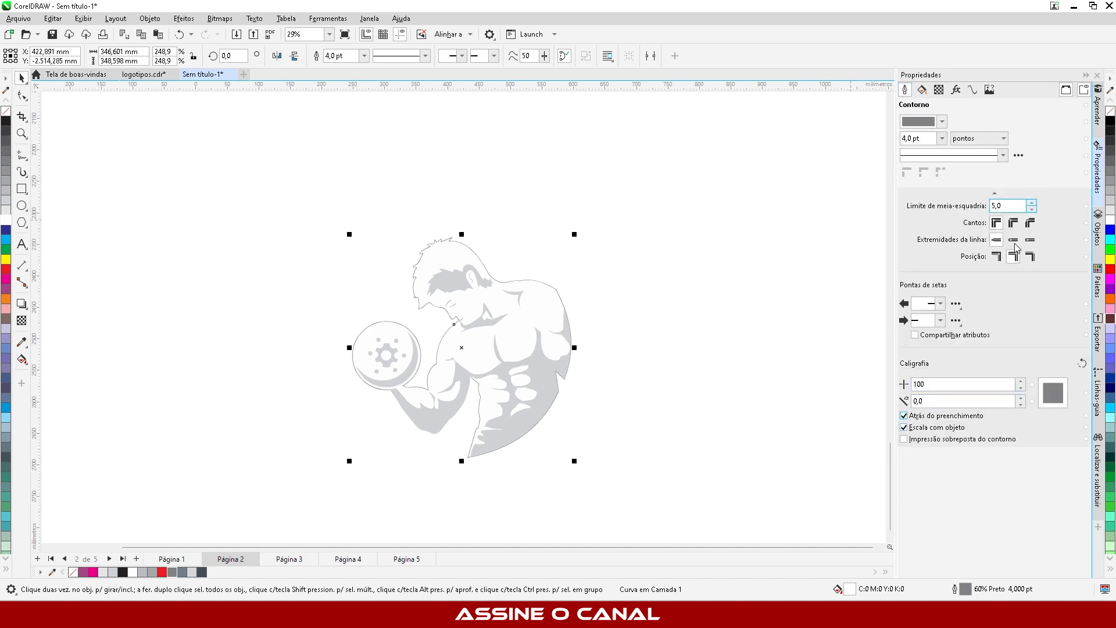
click(1014, 223)
click(1013, 240)
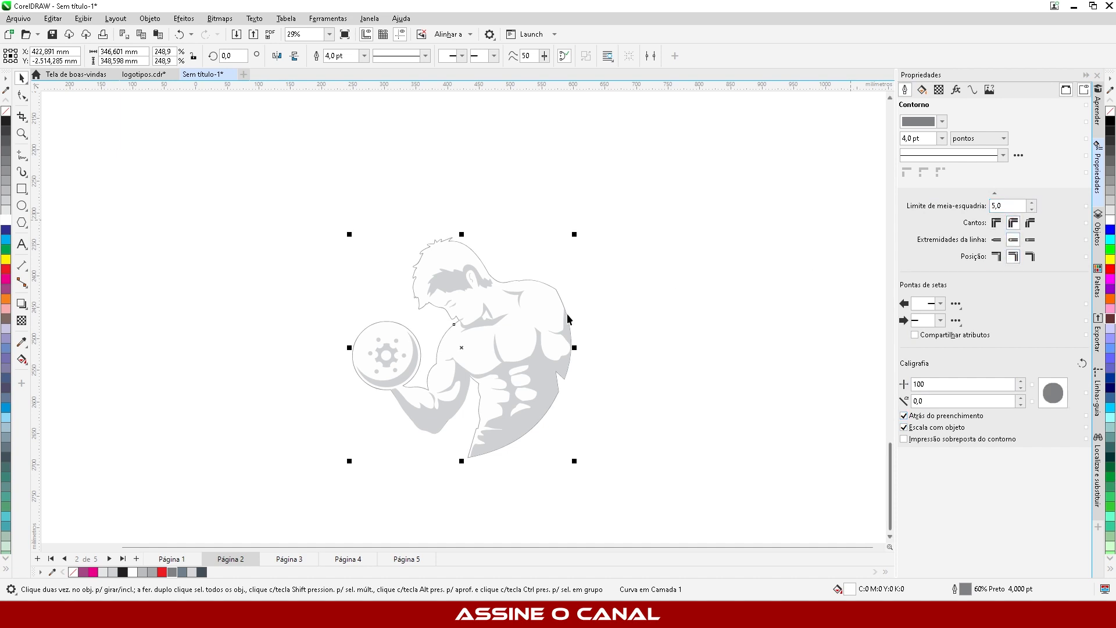
Step: Thicken the silhouette's outline to 8 pt and colour it 40% black
right_click(6, 170)
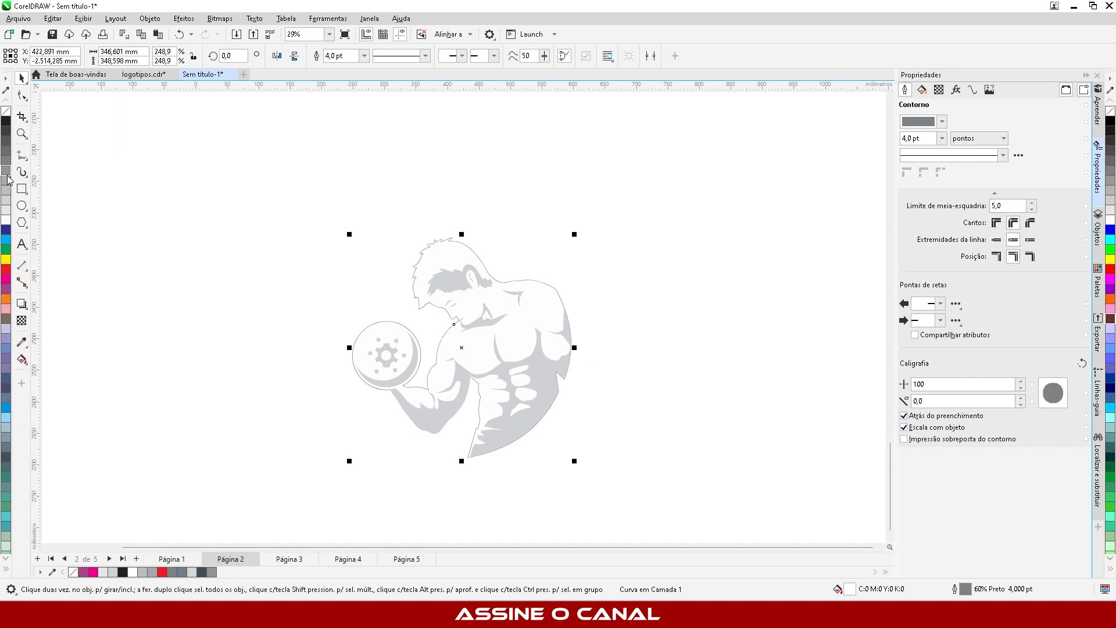
click(364, 56)
click(340, 146)
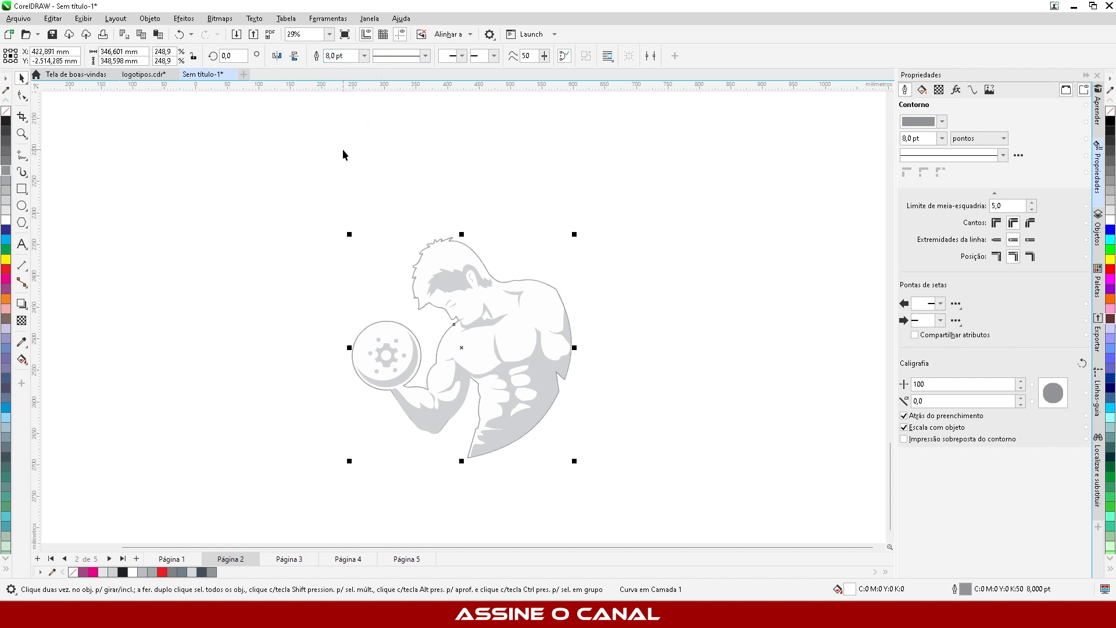
click(242, 236)
click(521, 288)
right_click(7, 181)
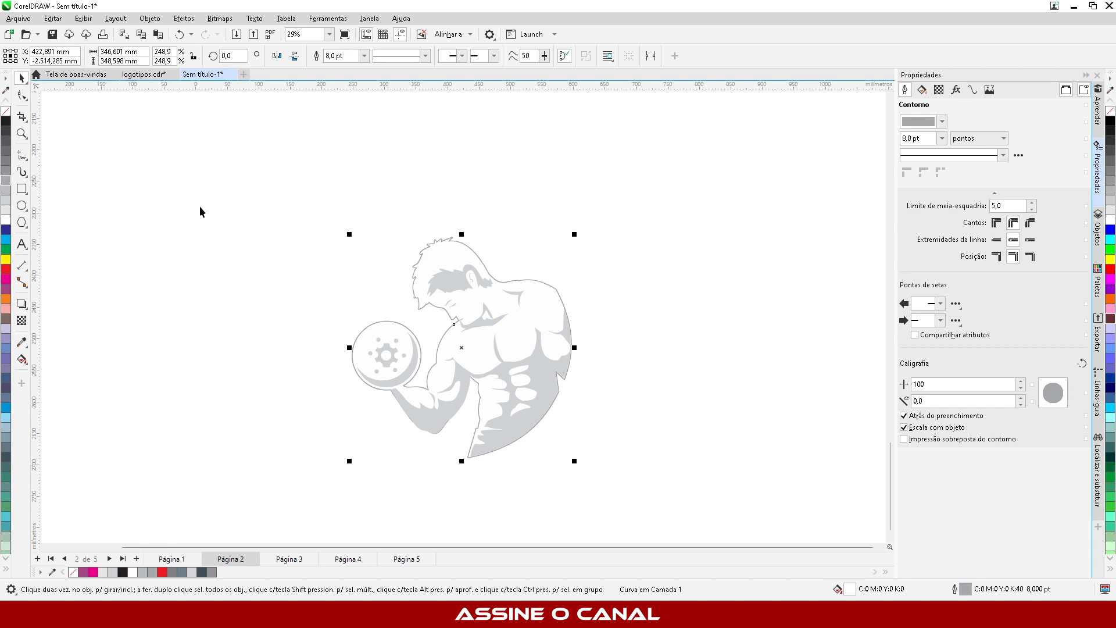
click(238, 215)
Step: Move the complete light-grey figure horizontally to sit beneath the slate emblem, leaving room beside it for another version
scroll(630, 326, down, 2)
scroll(674, 337, down, 1)
scroll(582, 326, up, 1)
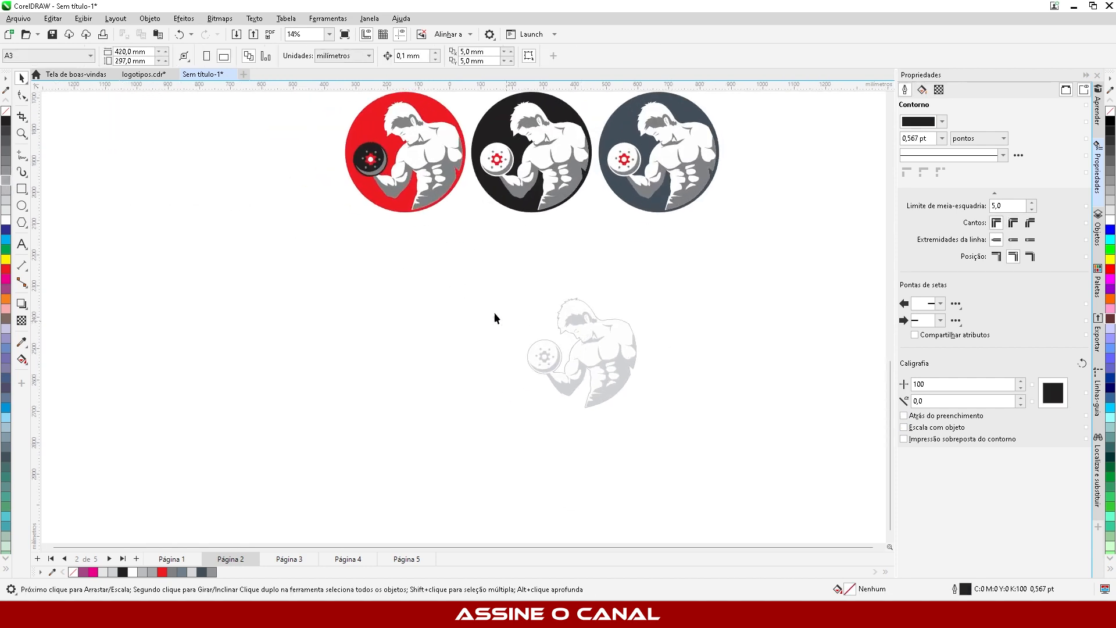
drag(449, 474, 720, 254)
drag(622, 344, 690, 344)
click(707, 407)
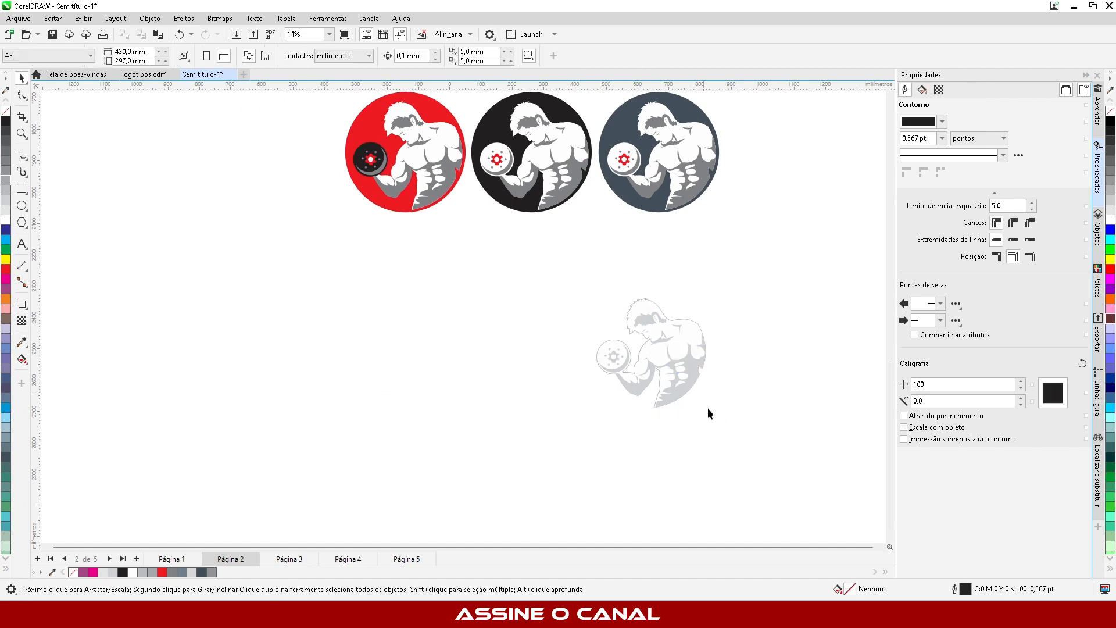
Step: Place a copy of the slate emblem beside the light-grey figure and ungroup it
drag(644, 214, 428, 409)
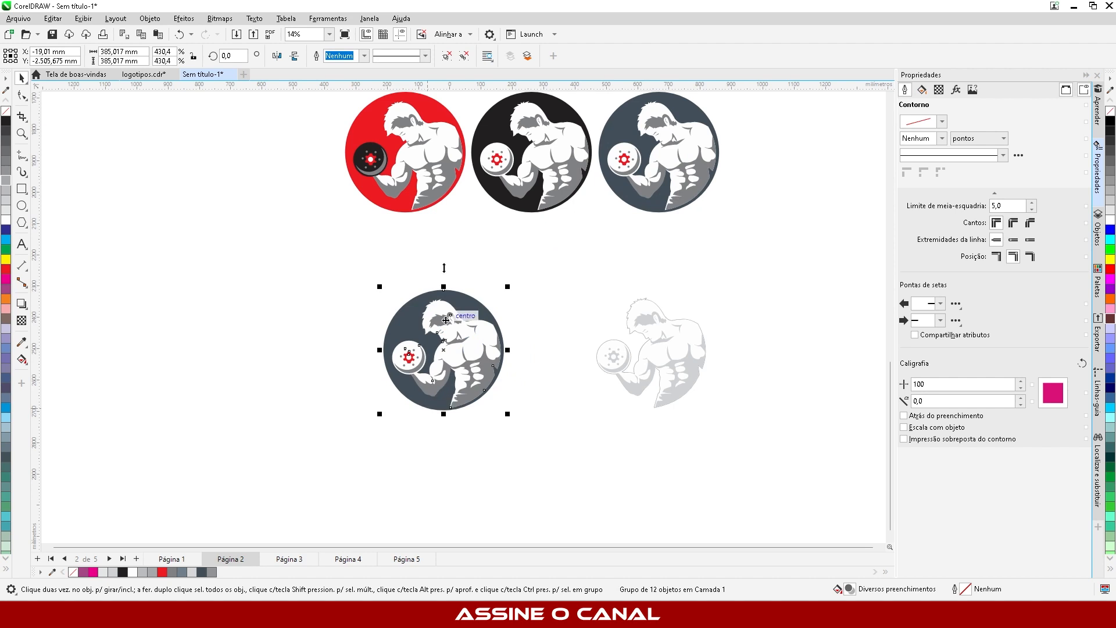
click(448, 56)
click(523, 378)
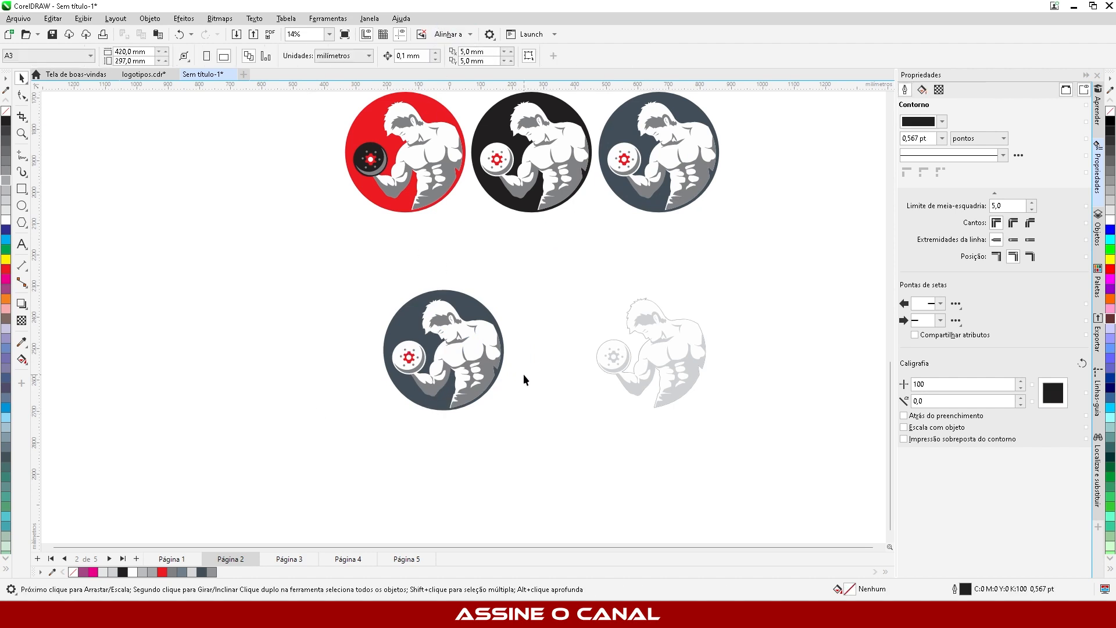
Step: Fill the copied emblem's background circle, shading and dumbbell details with 30% black
scroll(524, 378, up, 2)
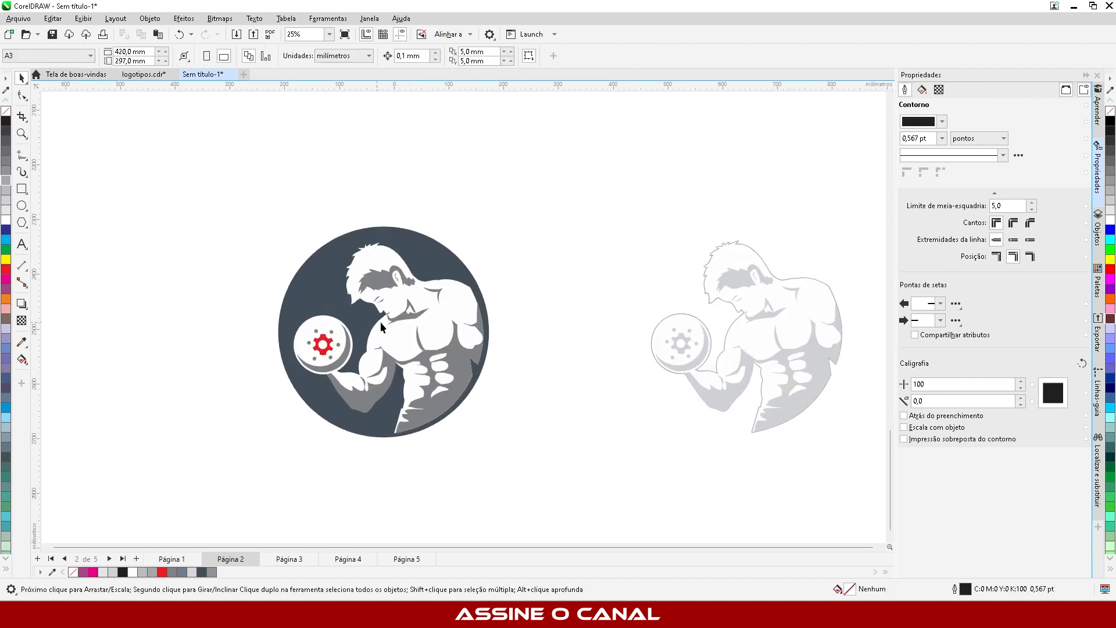
click(367, 293)
click(143, 572)
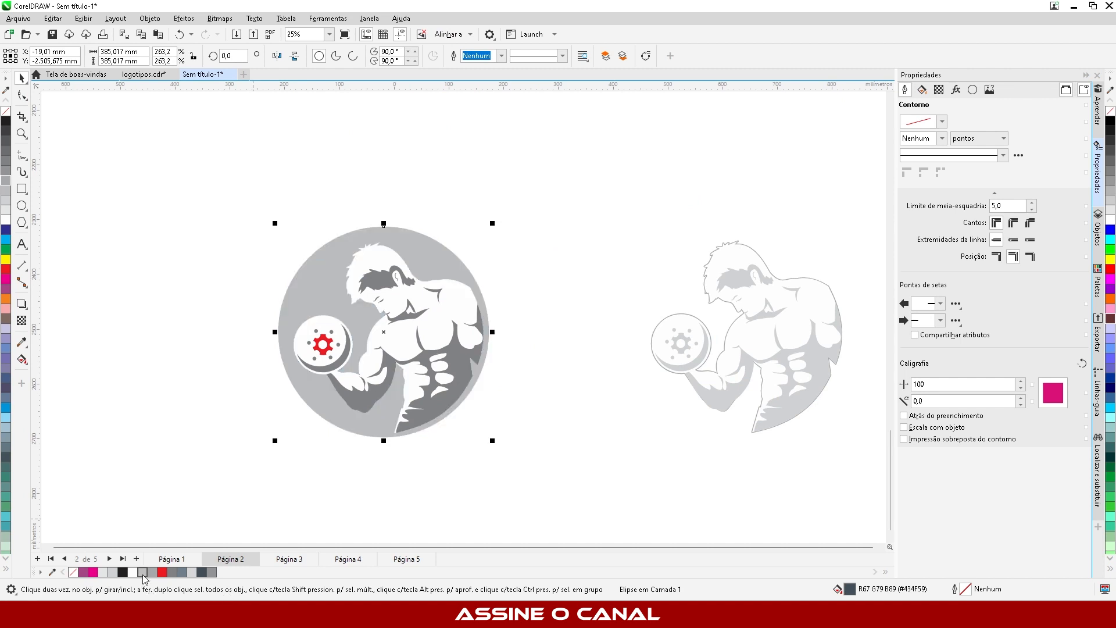
click(269, 470)
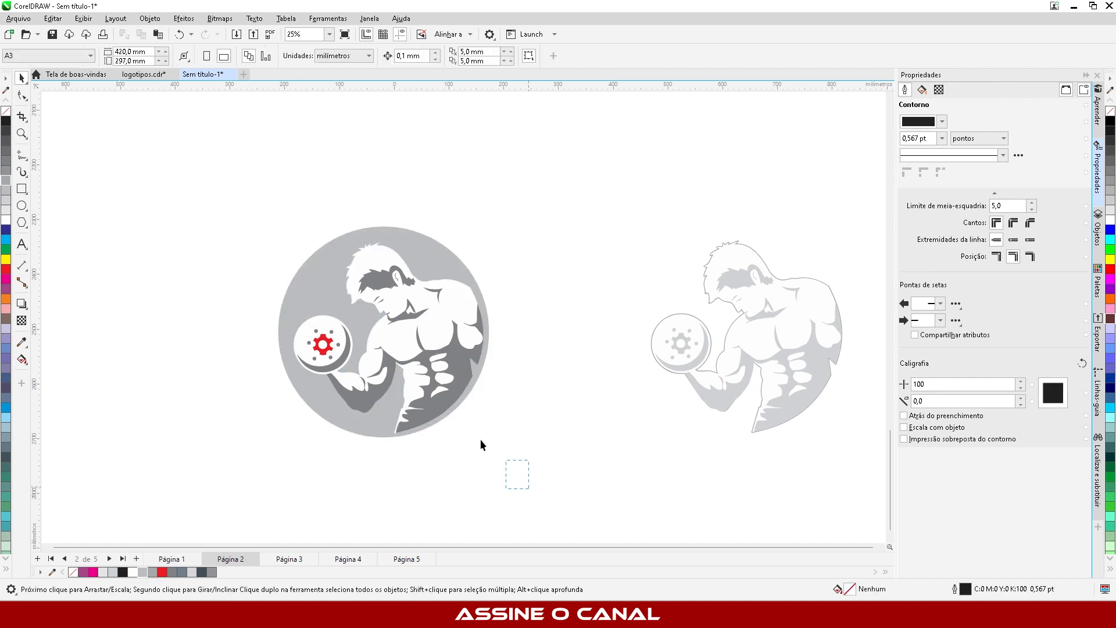
drag(252, 273, 250, 253)
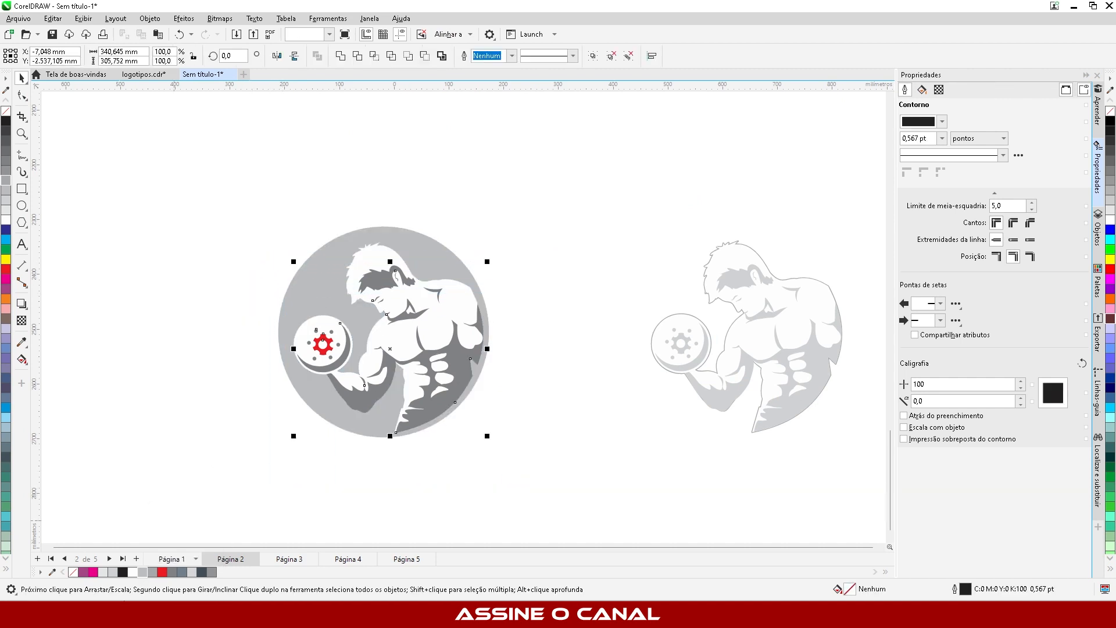
click(142, 573)
click(207, 336)
scroll(208, 336, down, 2)
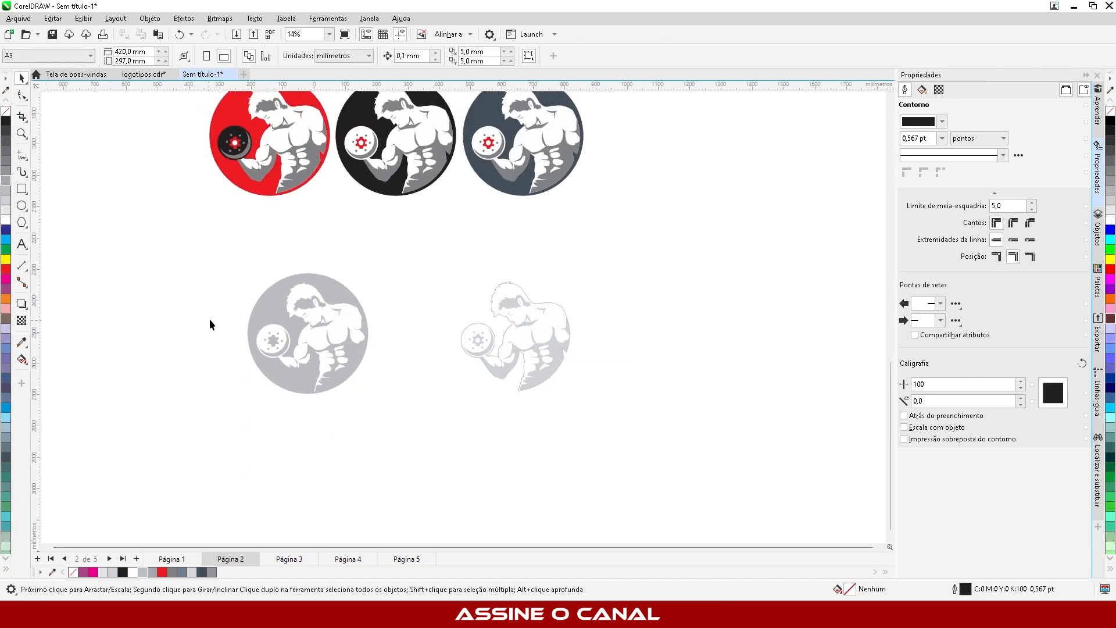
Step: Fill the copied emblem's background circle and all its shading and dumbbell details with 20% black
scroll(266, 286, up, 1)
click(260, 307)
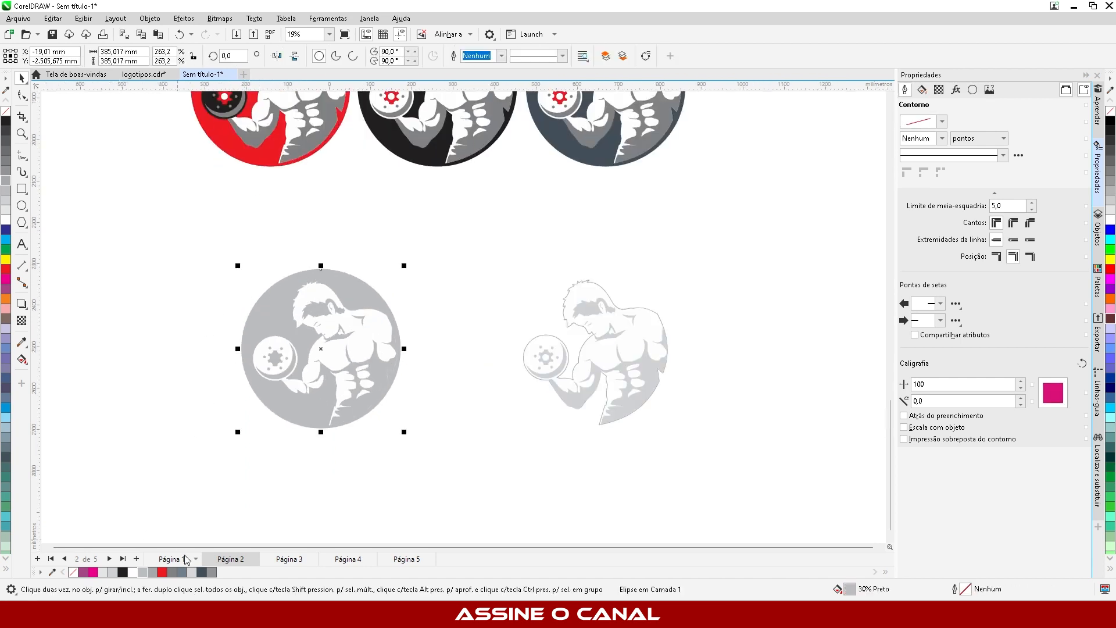
click(115, 575)
drag(134, 478, 444, 294)
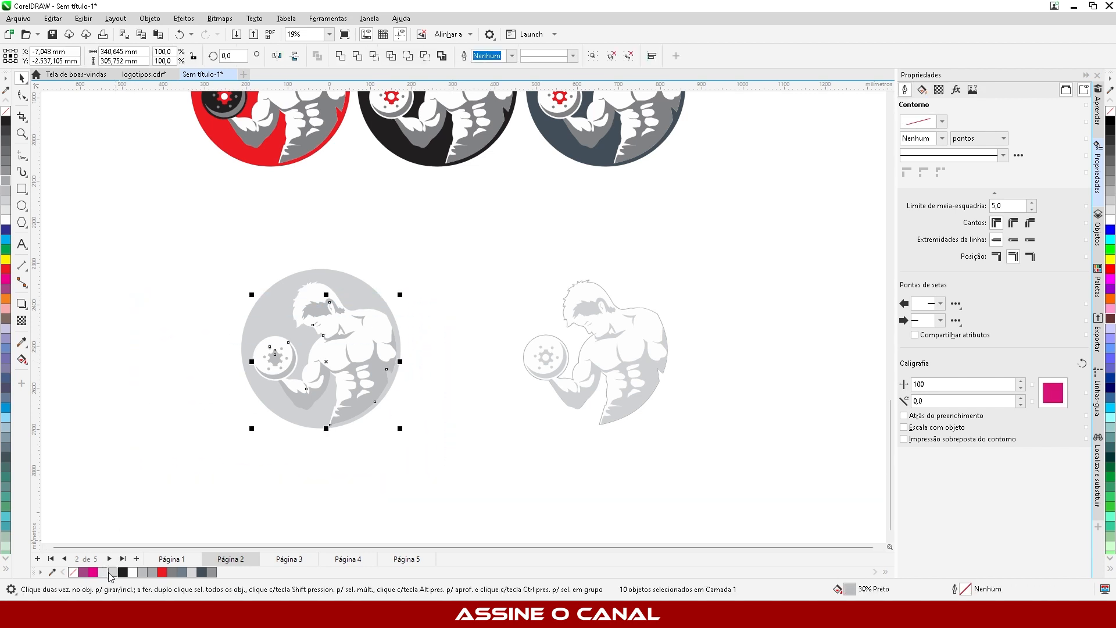
click(110, 573)
click(147, 441)
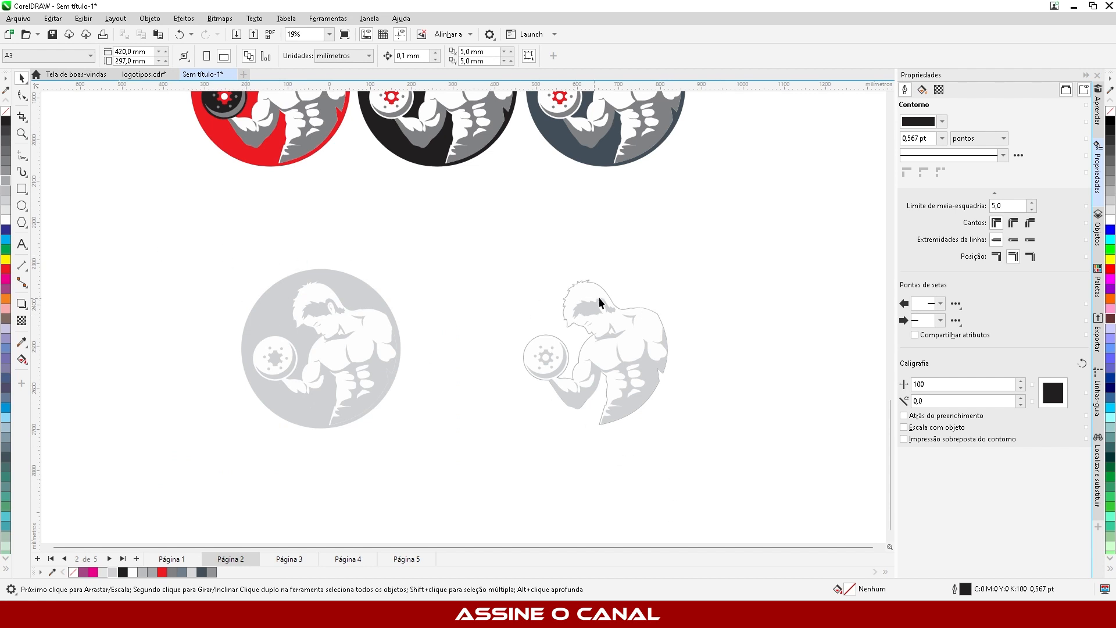
Step: Recolour the outline of the light-grey figure without a circle to 20% black
scroll(587, 340, up, 2)
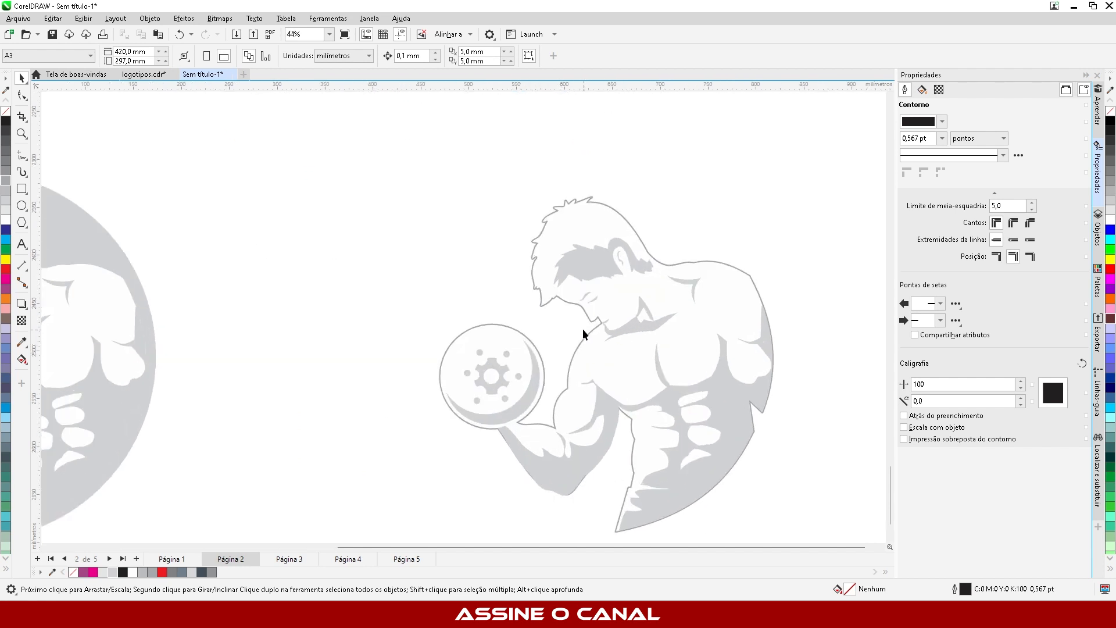
scroll(583, 330, down, 1)
click(564, 302)
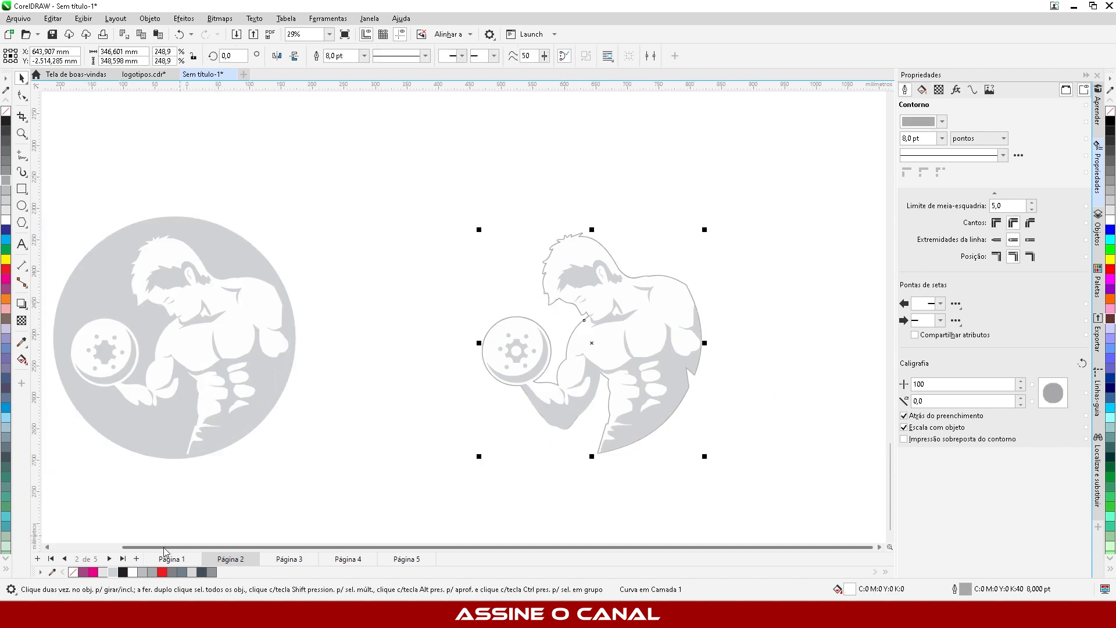
right_click(113, 574)
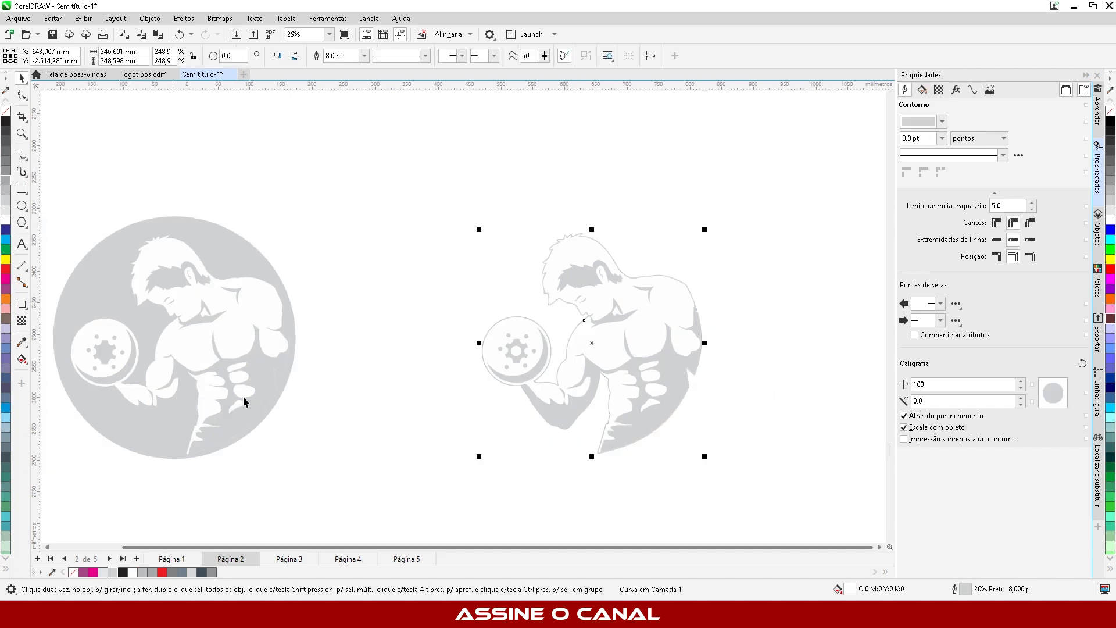
click(423, 287)
scroll(448, 365, down, 4)
scroll(477, 408, down, 3)
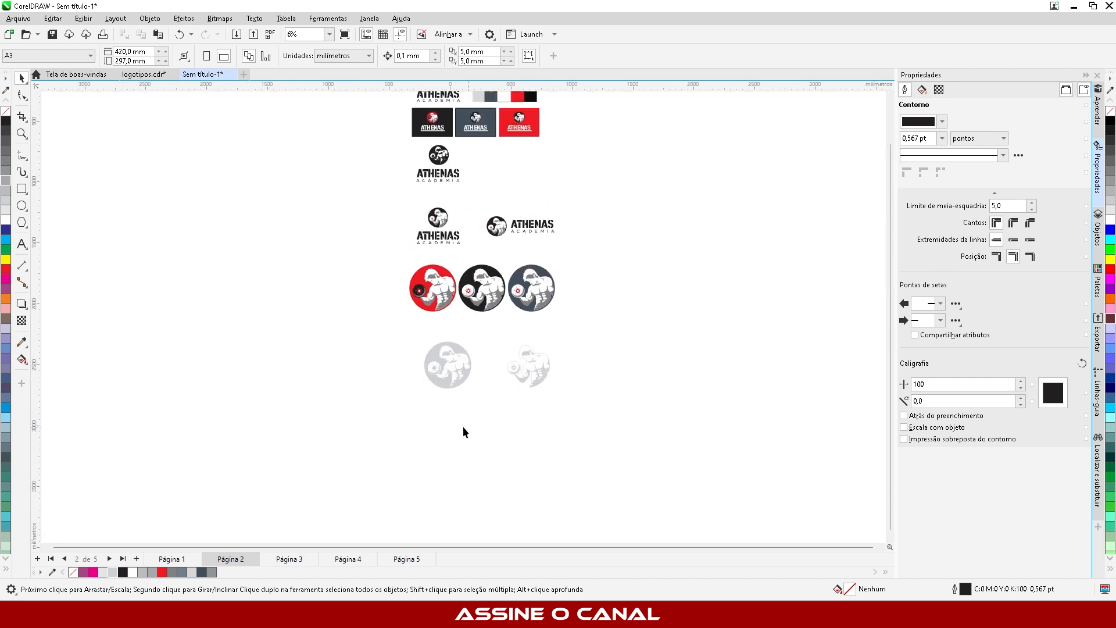
Step: Place a copy of the ATHENAS ACADEMIA lettering below the grey emblems and enlarge it to the width of the three-emblem row
scroll(489, 290, up, 2)
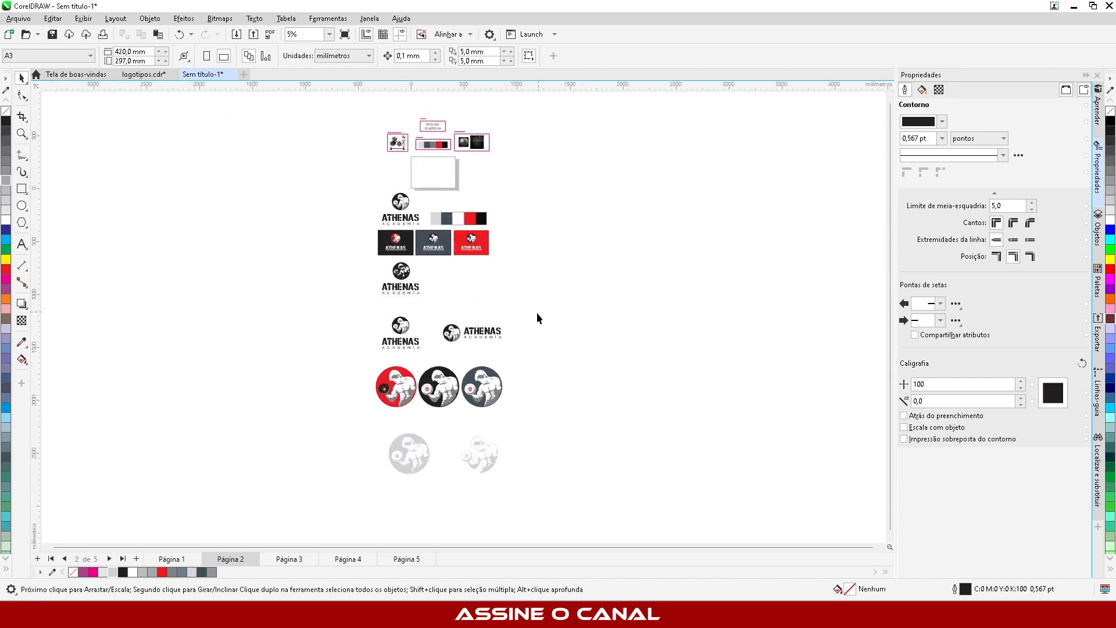
drag(497, 339, 388, 530)
scroll(411, 337, down, 3)
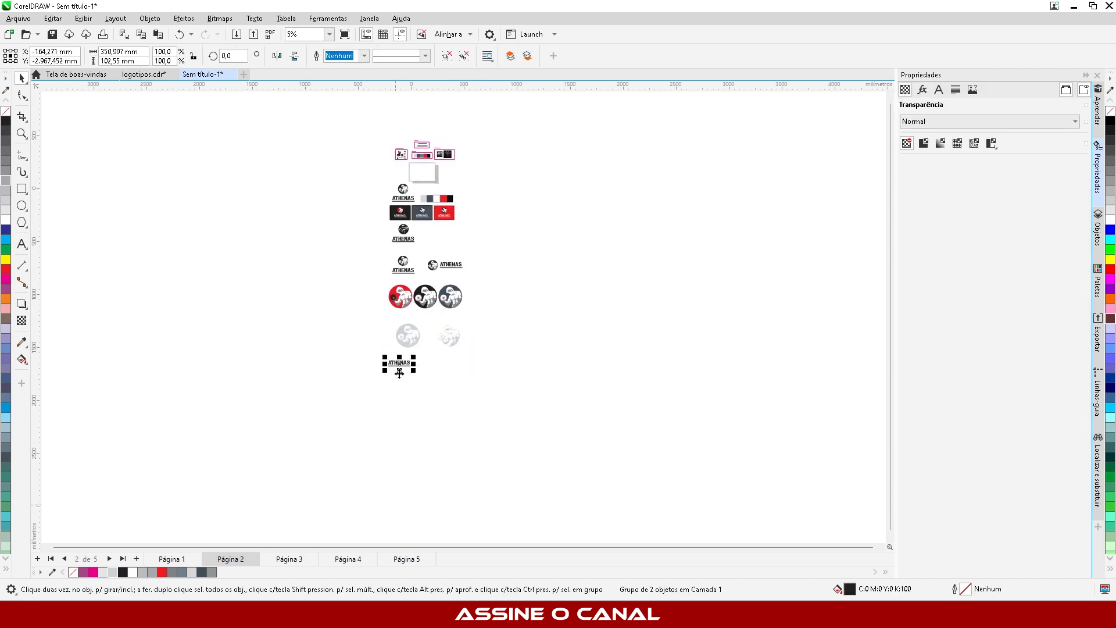
drag(416, 348, 507, 375)
drag(464, 341, 463, 363)
click(536, 344)
scroll(376, 205, up, 1)
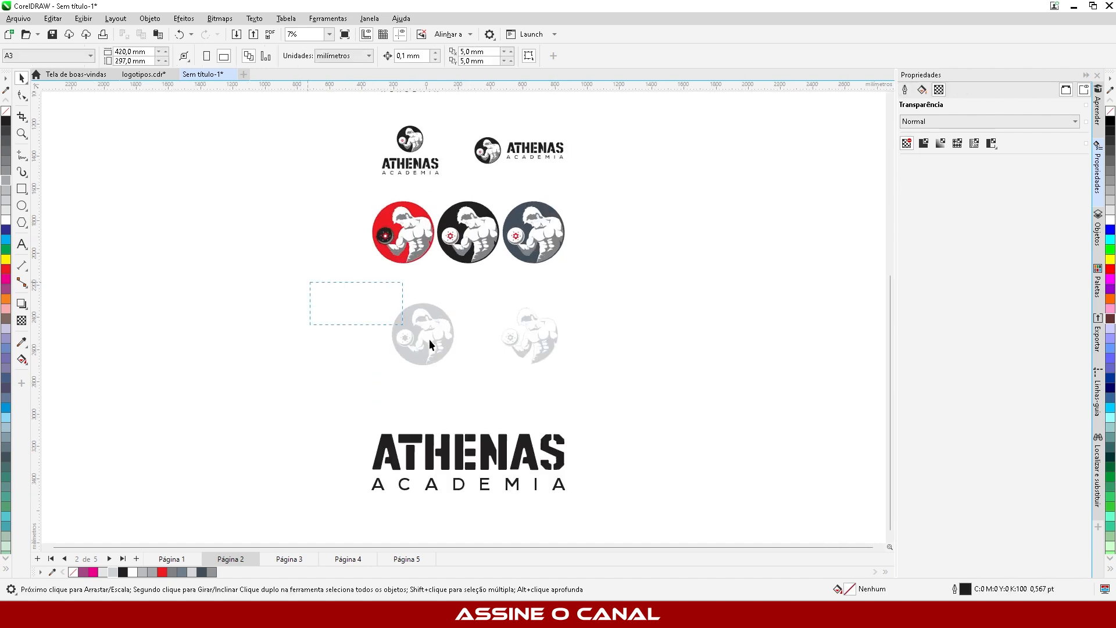
Step: Move the two light-grey emblems down, closer to the large ATHENAS ACADEMIA lettering
drag(566, 381, 565, 381)
drag(532, 344, 532, 359)
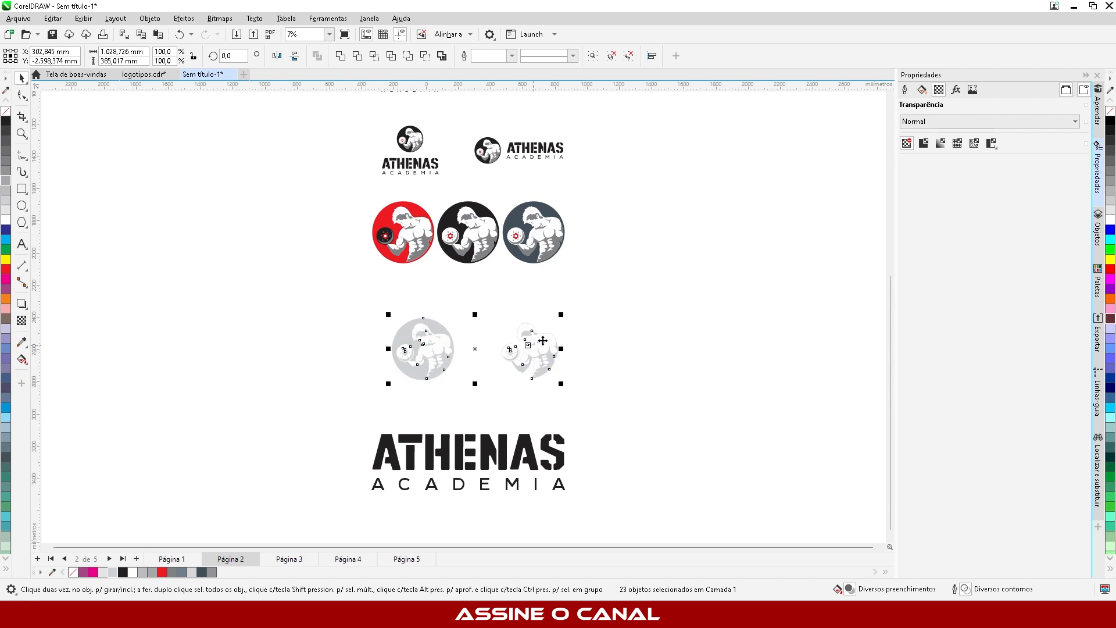
click(348, 402)
Step: Move the main colour logo and its three coloured-background versions to the empty area left of the other variations, enlarging the logo above them
scroll(406, 399, down, 2)
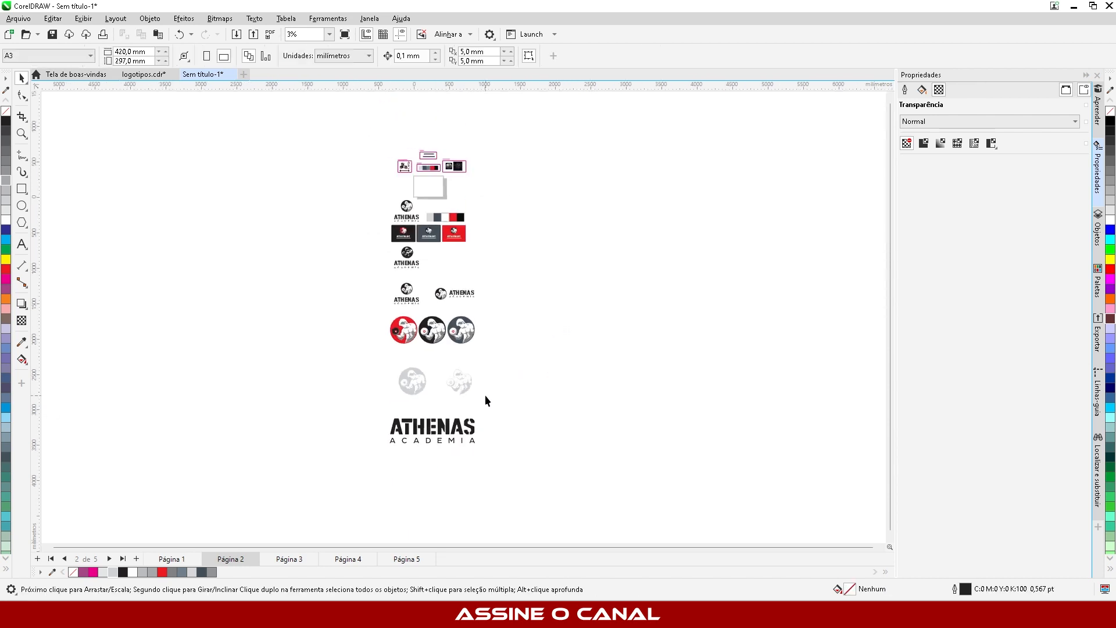
scroll(445, 303, up, 1)
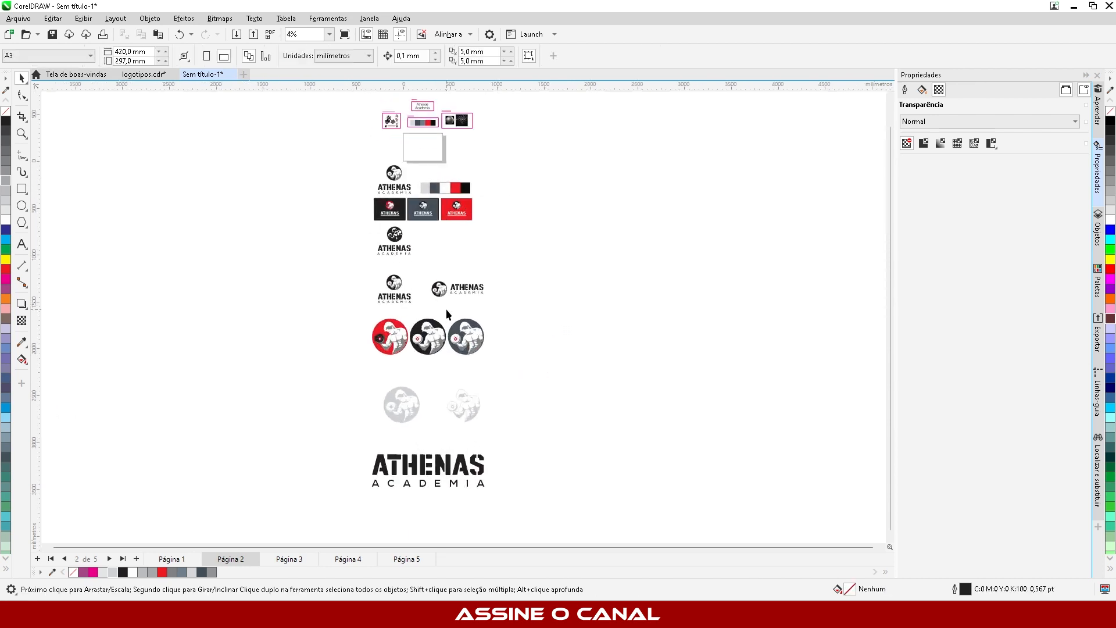
scroll(379, 276, up, 1)
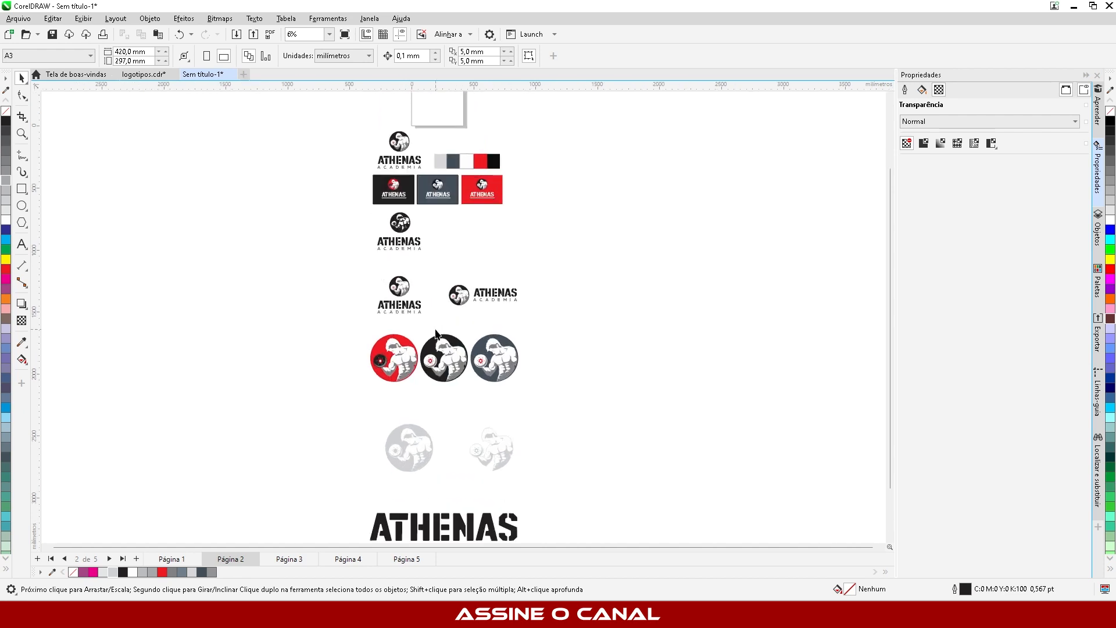
scroll(378, 270, down, 1)
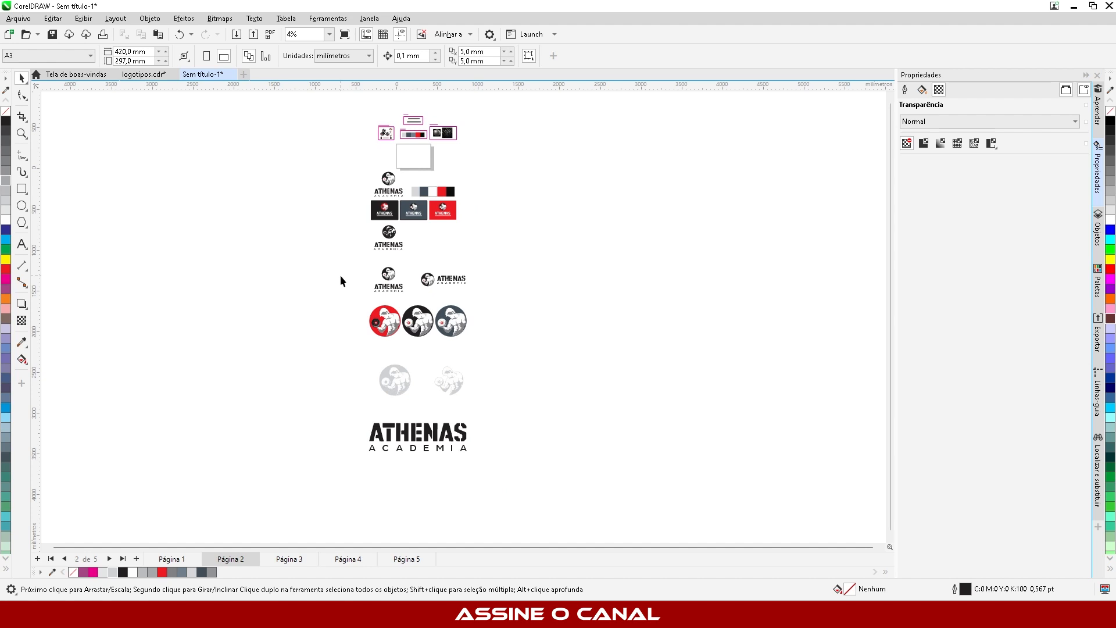
scroll(354, 328, up, 1)
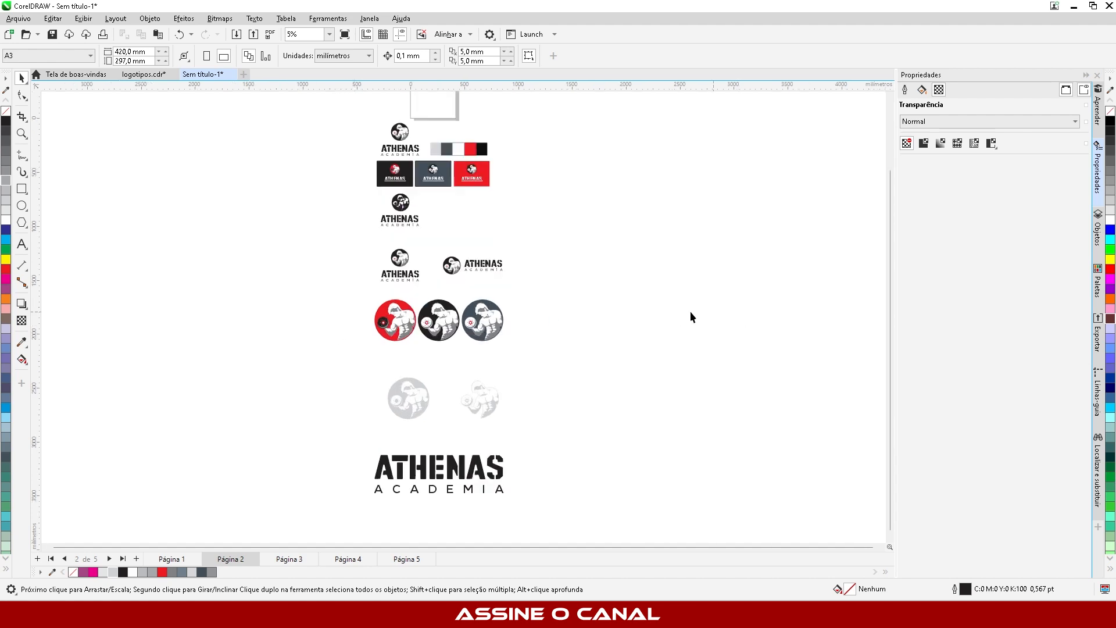
drag(349, 155, 340, 383)
drag(320, 331, 296, 405)
drag(343, 114, 299, 269)
click(668, 245)
scroll(668, 245, down, 3)
scroll(336, 311, up, 2)
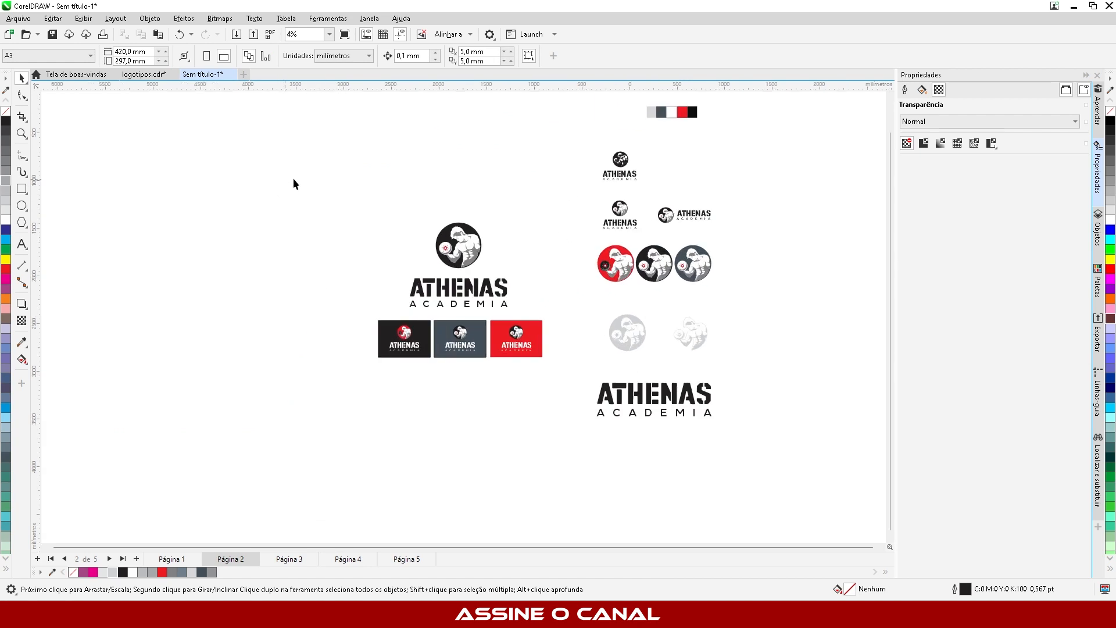
Step: Move the main logo and its three coloured-background versions down together and enlarge the set to about 2216 mm wide
drag(293, 178, 585, 406)
click(523, 370)
drag(289, 139, 569, 391)
drag(516, 345, 471, 402)
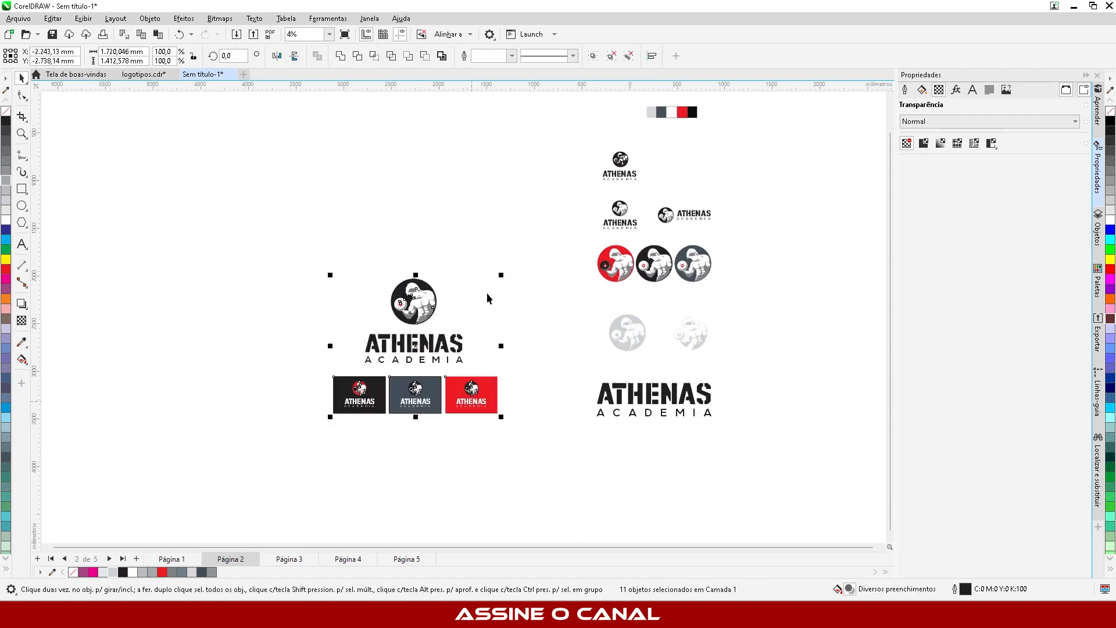
drag(503, 276, 551, 227)
click(476, 497)
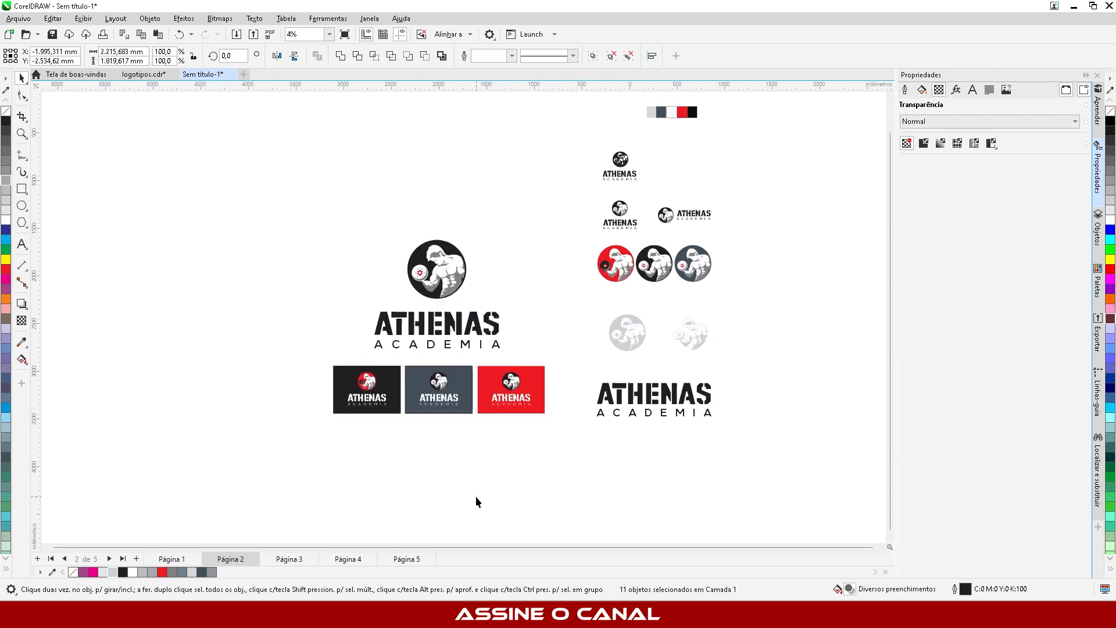
Step: Place a copy of the REFERÊNCIAS title above the main logo and enlarge it to about 859 mm wide
scroll(473, 474, down, 1)
scroll(446, 459, down, 1)
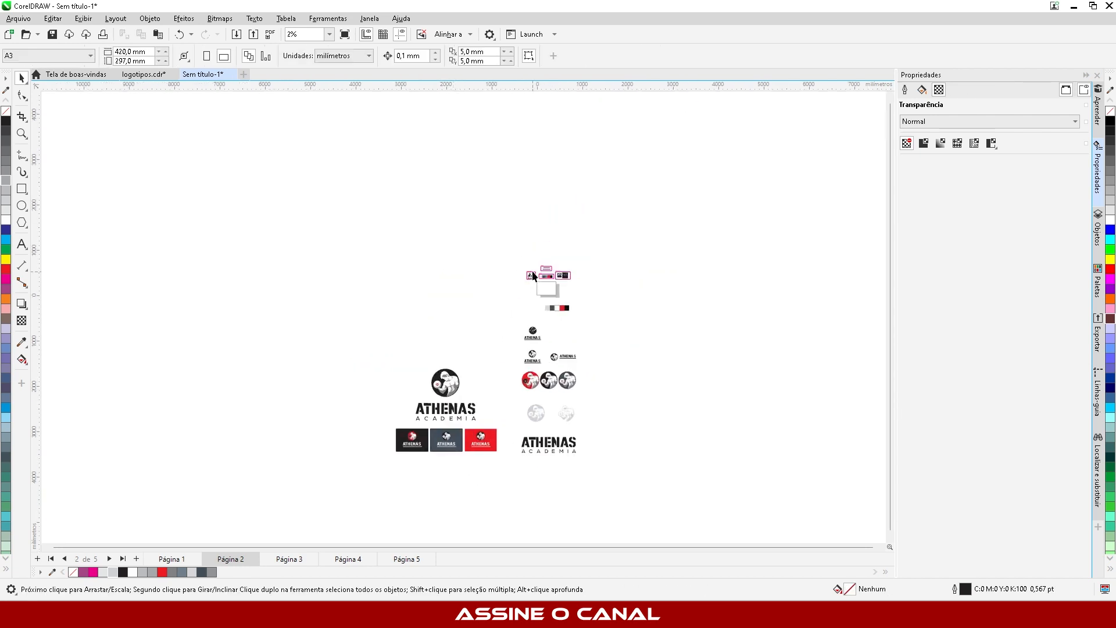
scroll(438, 349, up, 1)
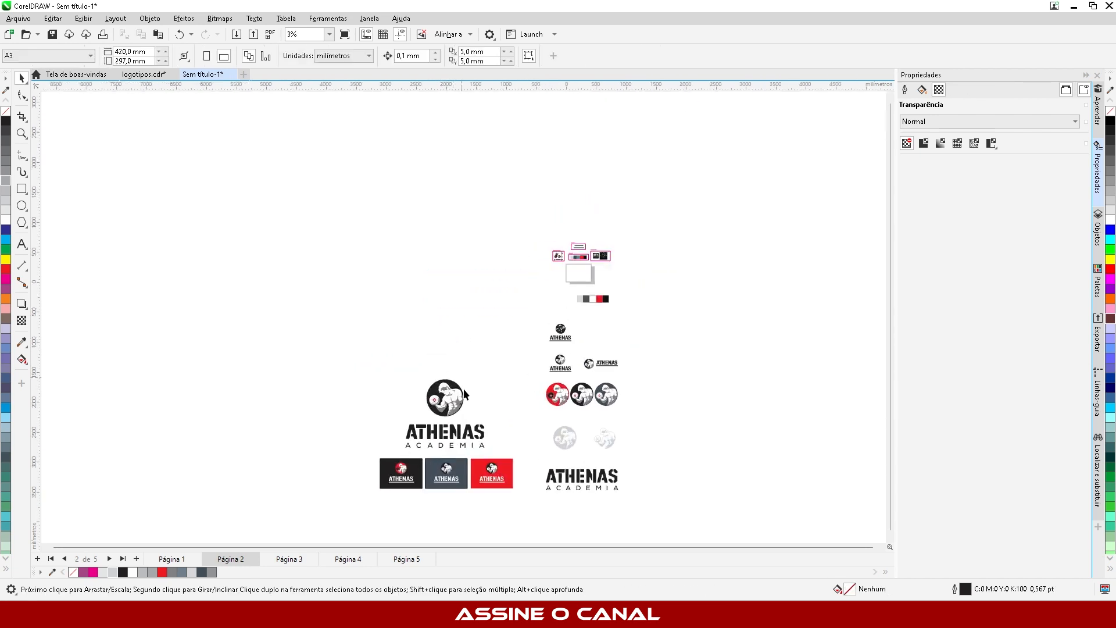
click(567, 220)
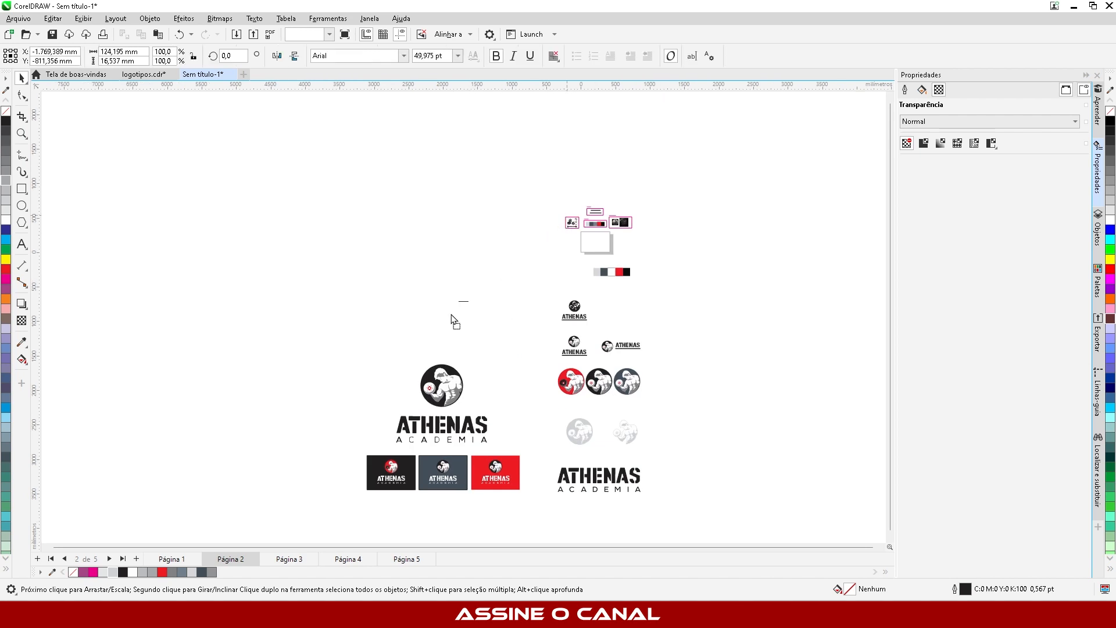
drag(441, 344, 488, 367)
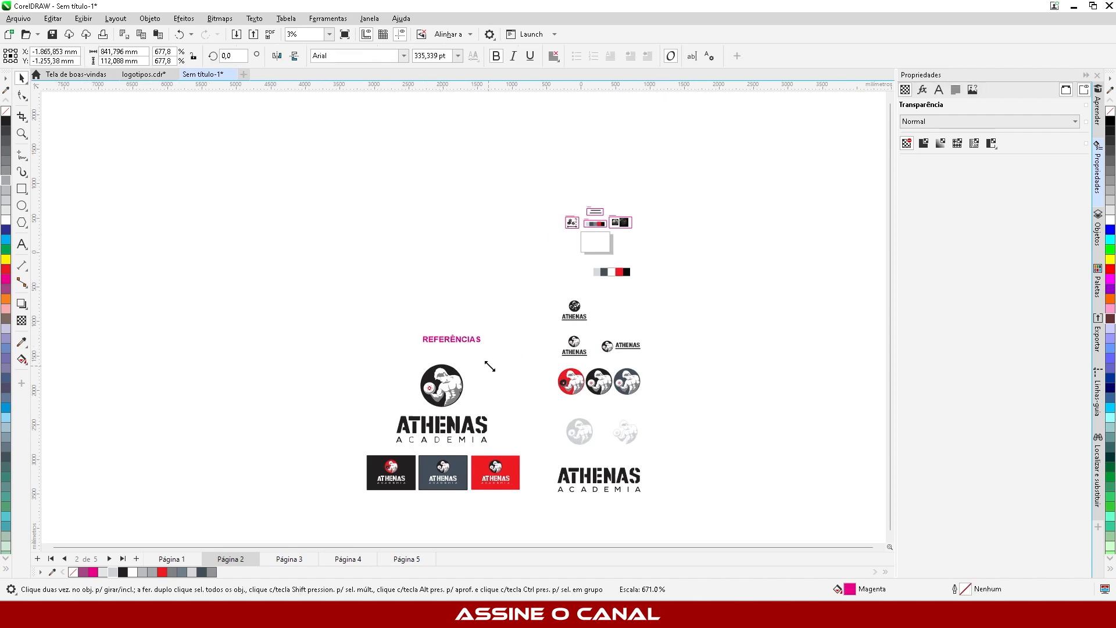
scroll(467, 505, up, 1)
mouse_move(444, 259)
mouse_down()
mouse_move(416, 245)
mouse_move(427, 246)
mouse_up()
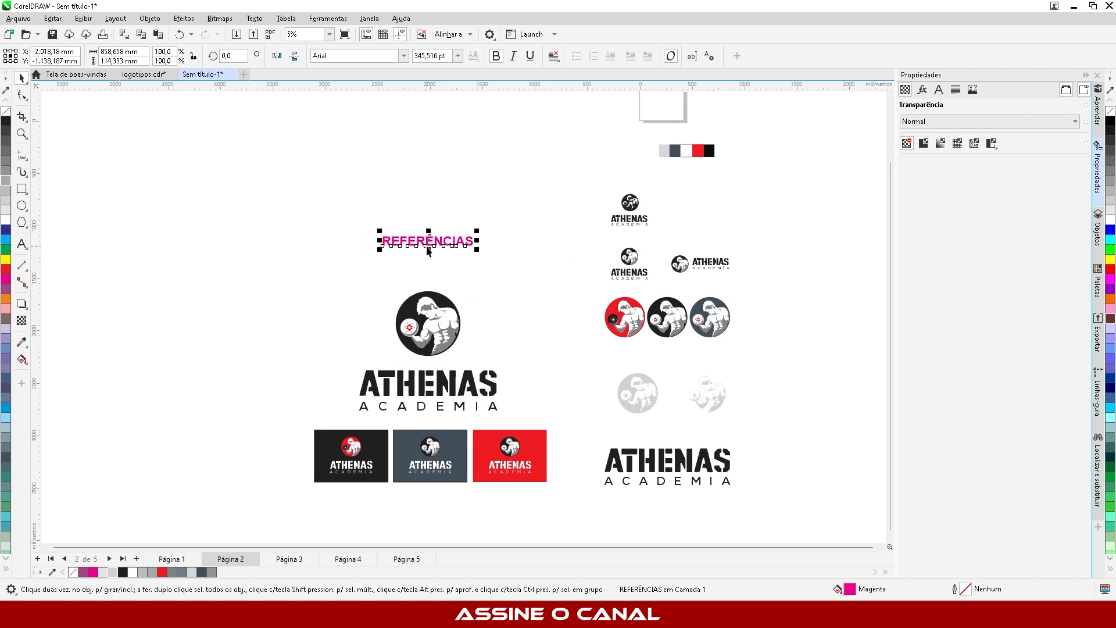
Step: Fill the copied title with 30% black and change its text to LOGOTIPO
click(6, 192)
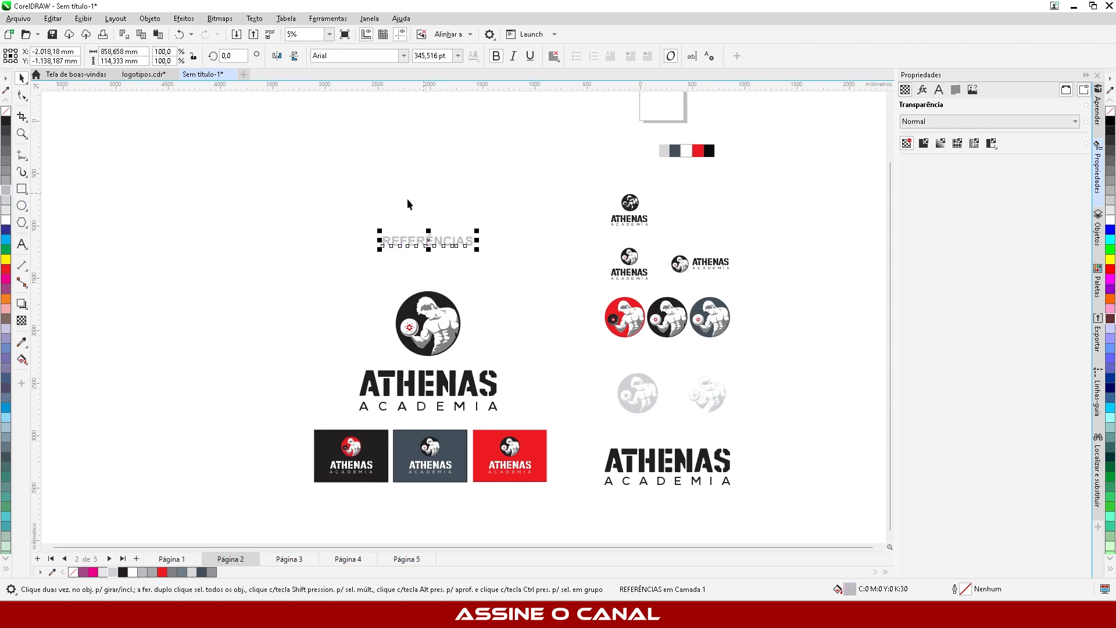
double_click(400, 240)
text(log)
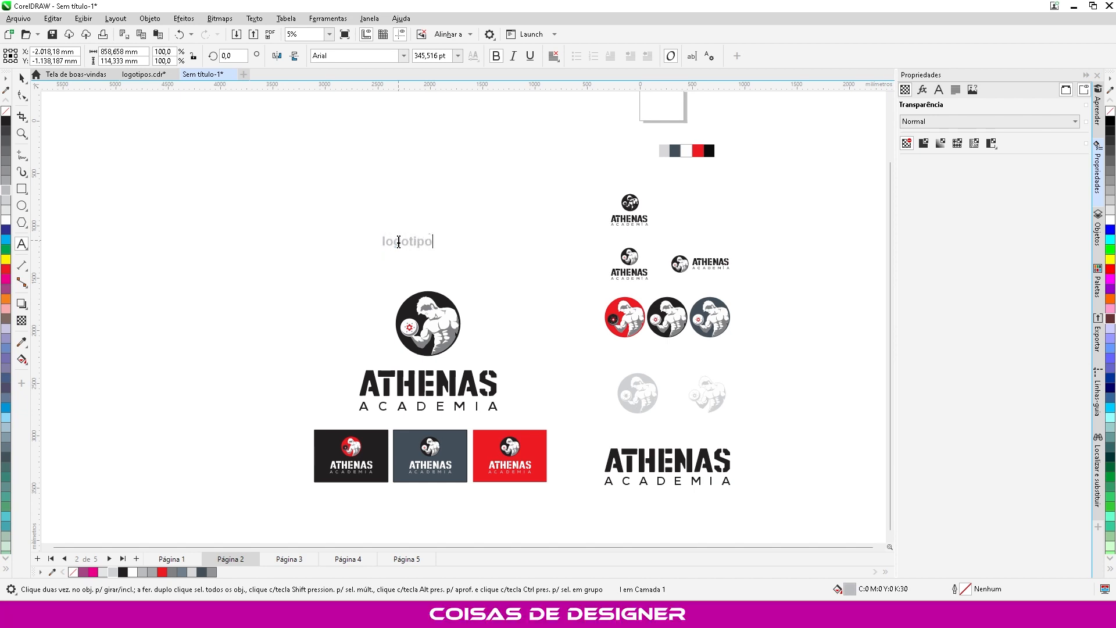
text(otipo)
key(ctrl+a)
text(LOGOTI)
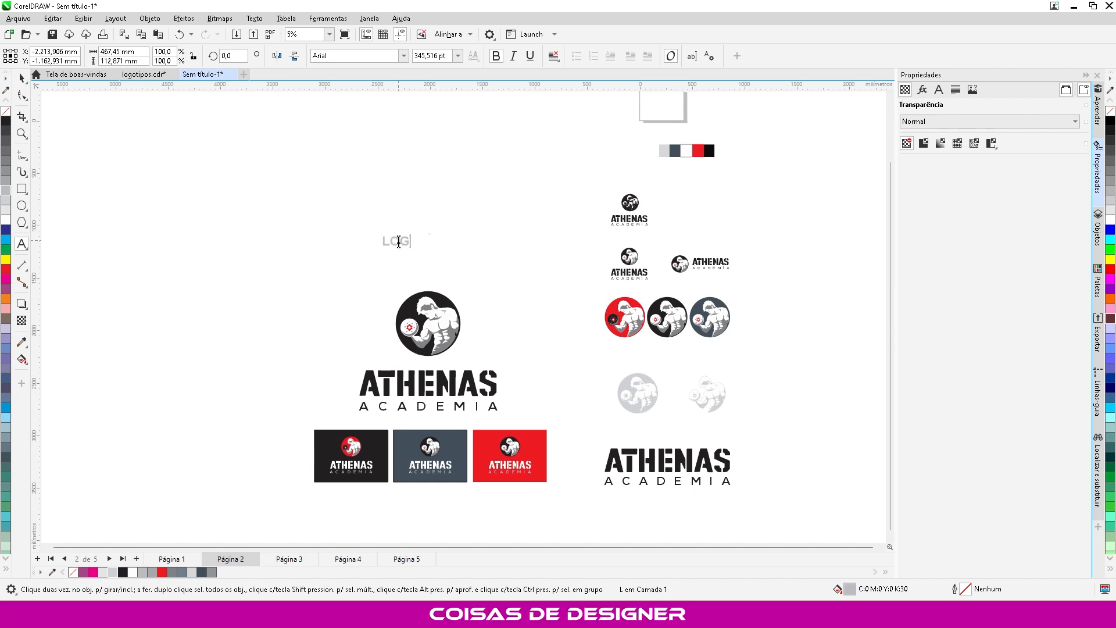
key(Escape)
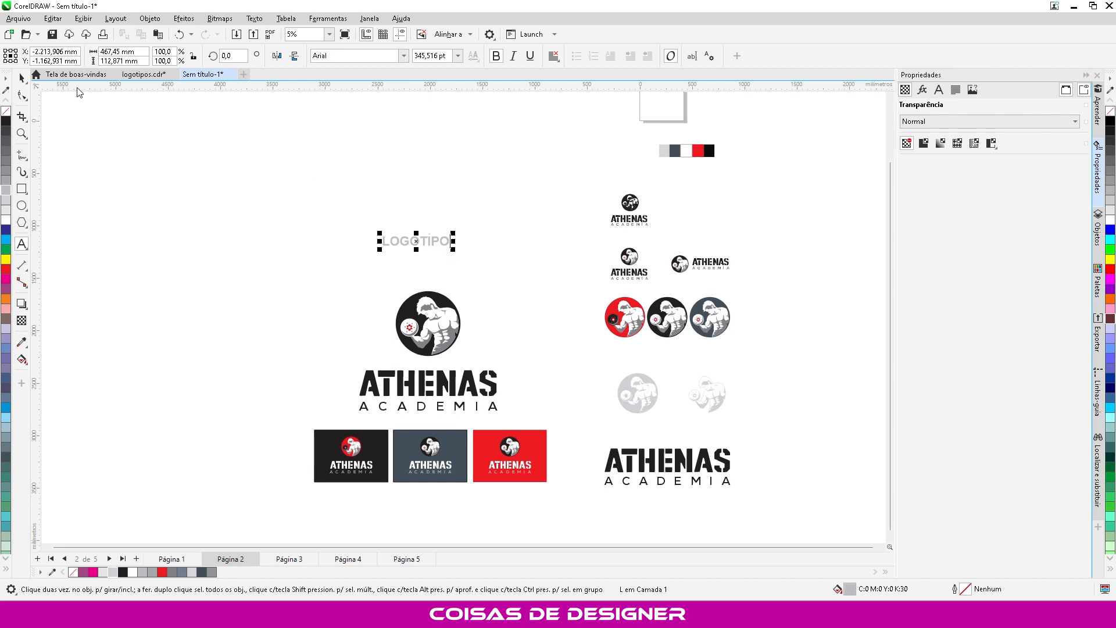
Step: Centre the LOGOTIPO title horizontally over the main logo's emblem
shift+click(442, 296)
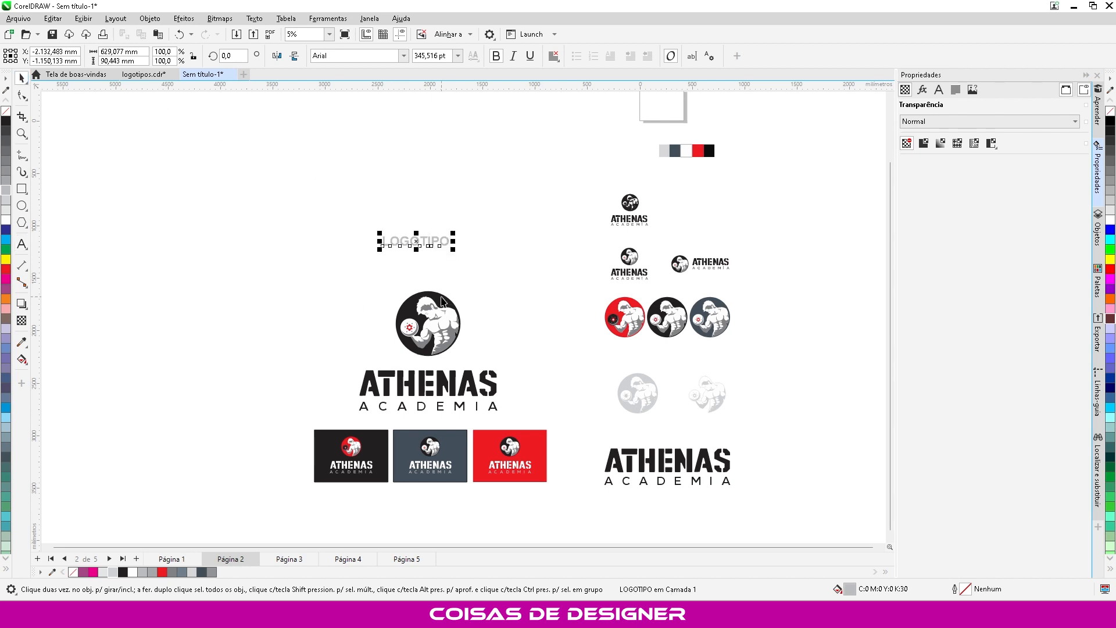
key(c)
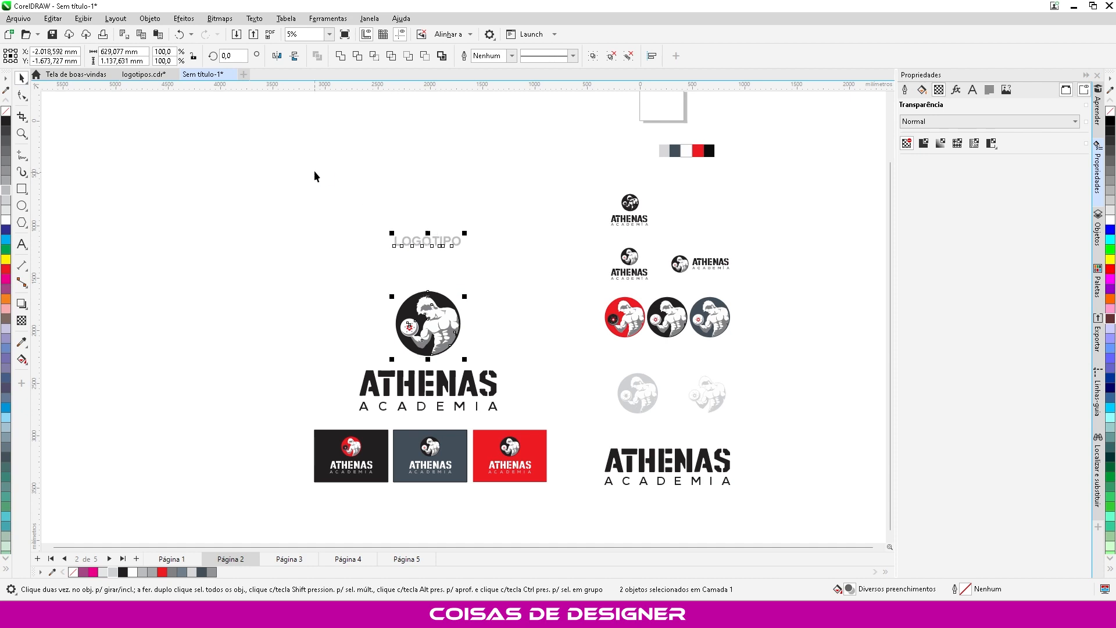
click(390, 206)
Step: Duplicate the LOGOTIPO title below the three coloured-background logos and change its text to VARIAÇÕES DE COR
scroll(415, 166, down, 3)
scroll(414, 297, up, 2)
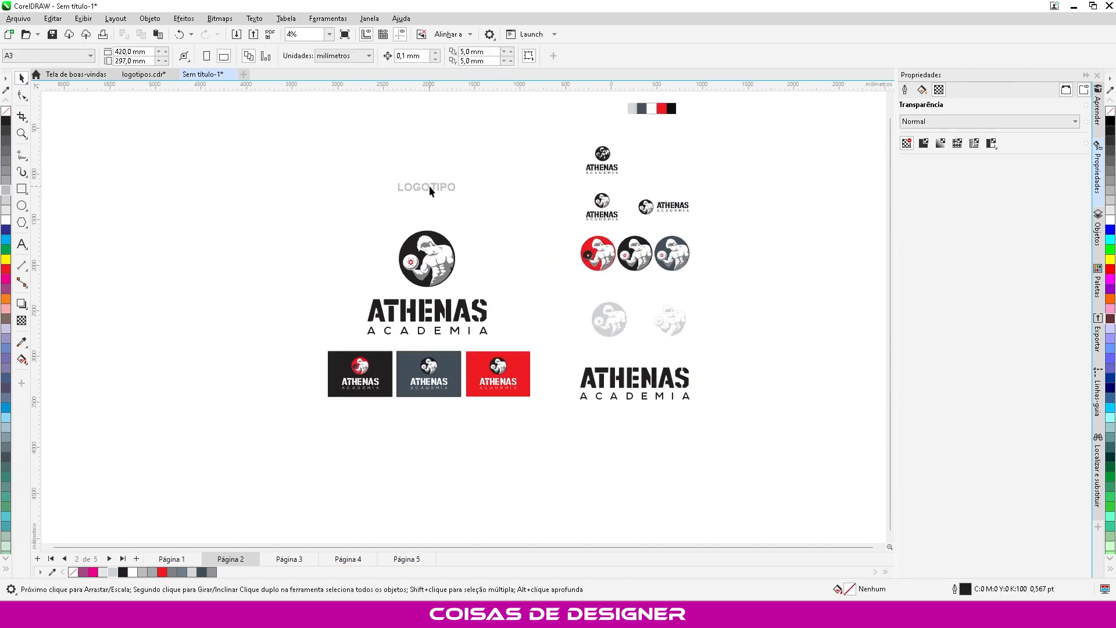
drag(430, 191, 430, 419)
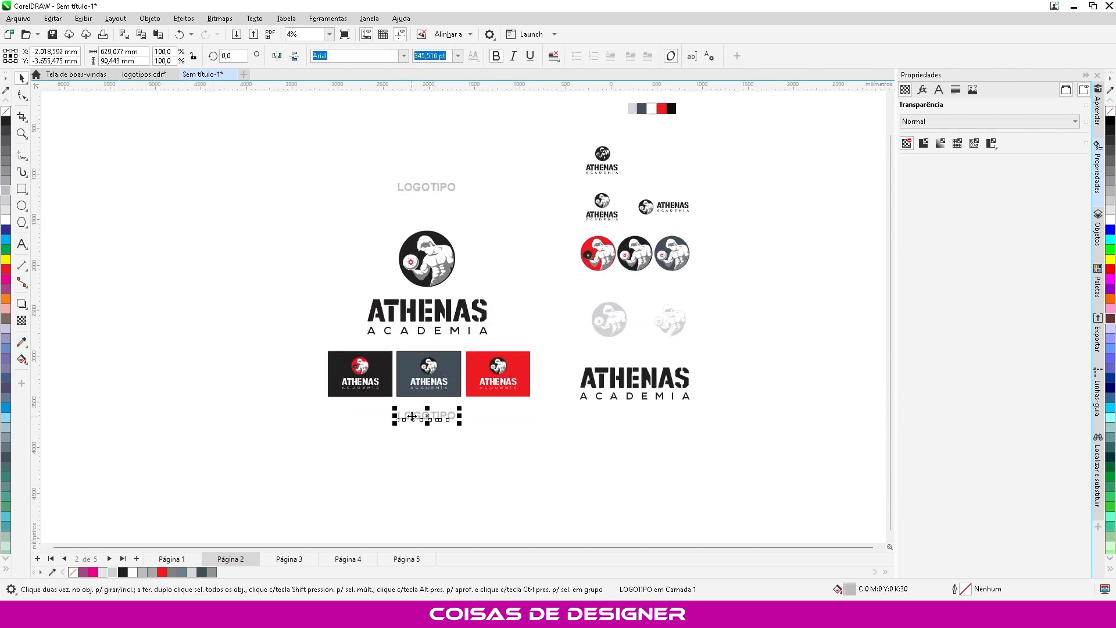
double_click(412, 416)
double_click(412, 417)
text(VA)
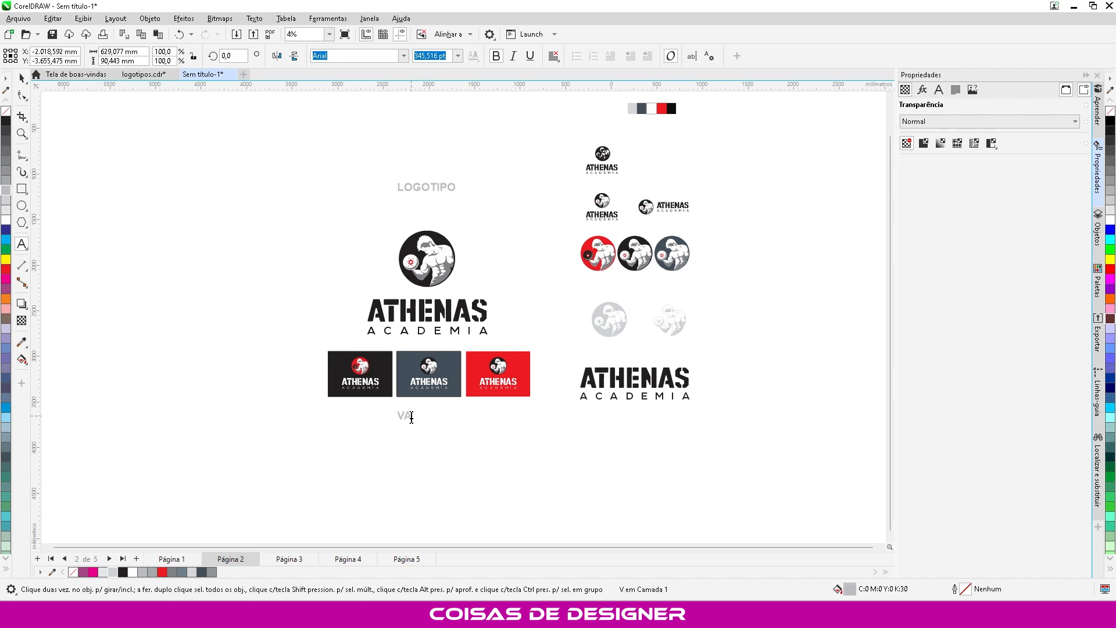
text(RIAÇÕES DE COR)
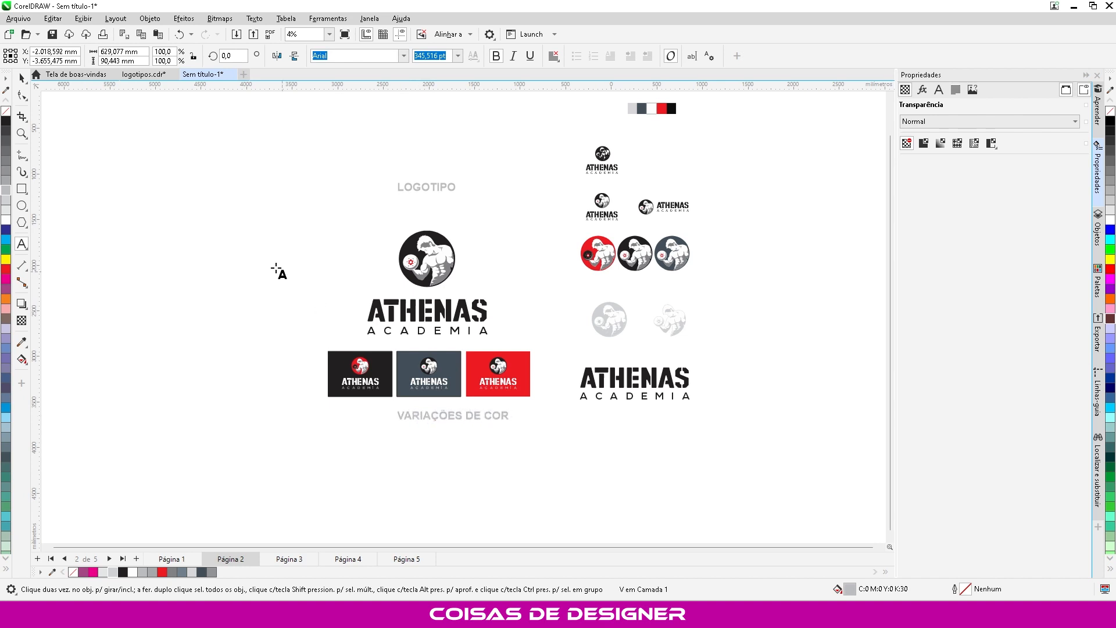
key(ctrl+space)
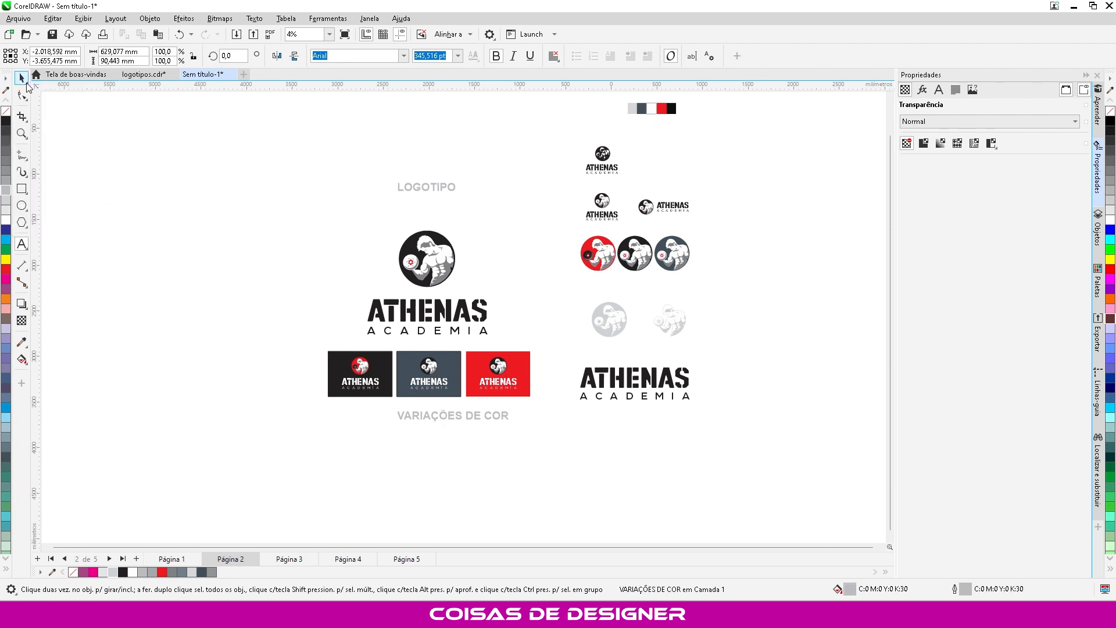
Step: Centre the VARIAÇÕES DE COR title horizontally under the middle coloured-background logo
click(25, 80)
click(21, 76)
click(435, 398)
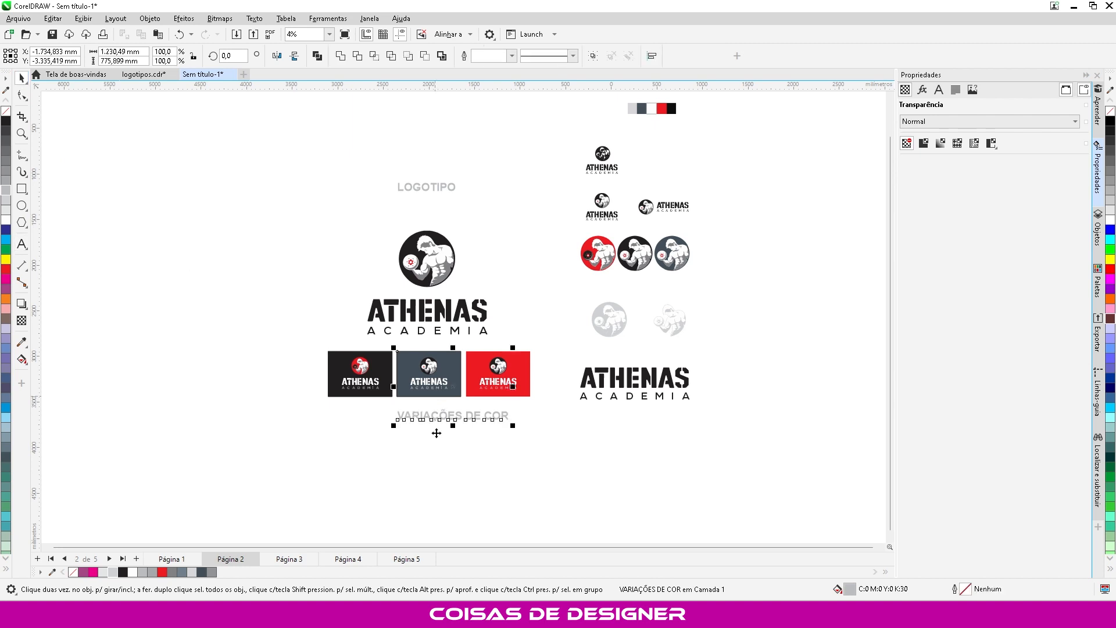
key(c)
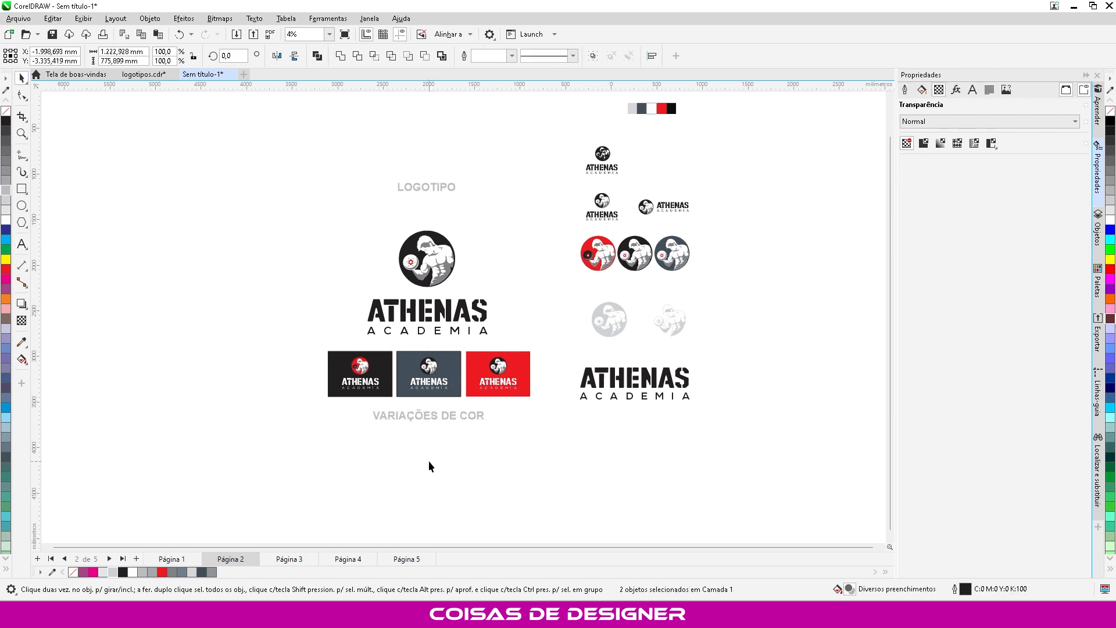
click(428, 460)
Step: Place a copy of the colour palette under the VARIAÇÕES DE COR title, enlarge it to about 1029 mm wide and centre it with the title
drag(735, 129, 595, 93)
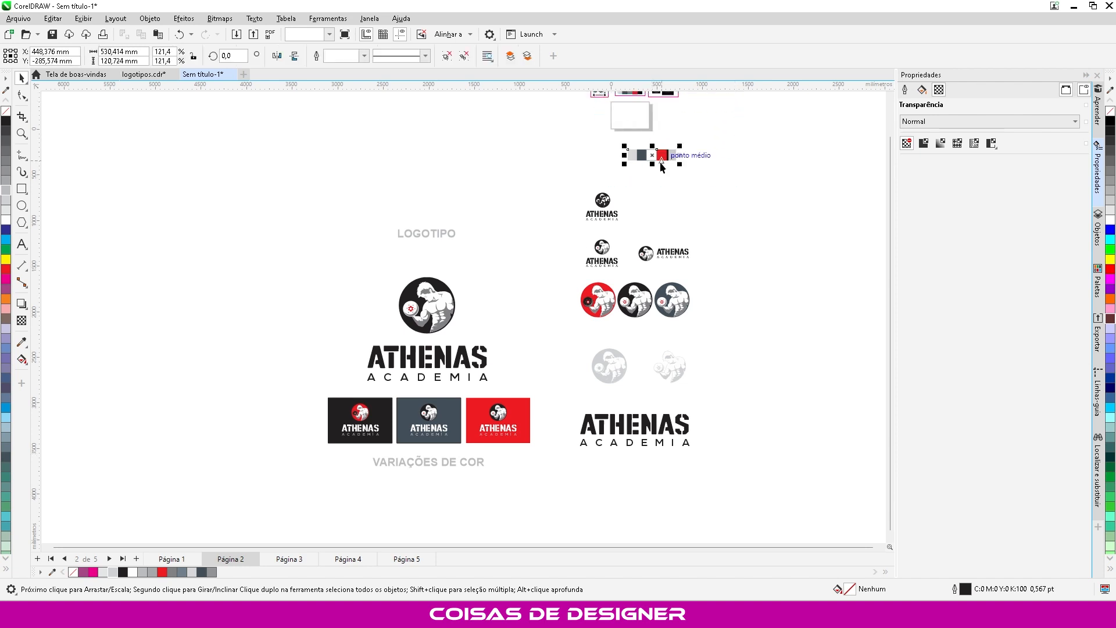
drag(658, 155, 475, 497)
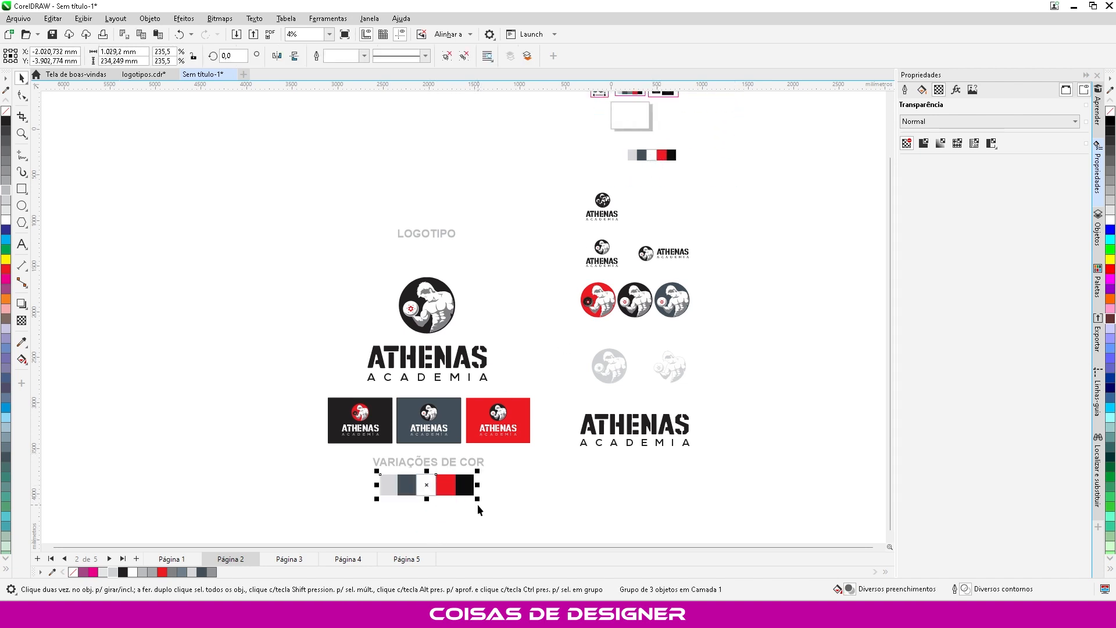
shift+click(450, 462)
key(c)
click(546, 497)
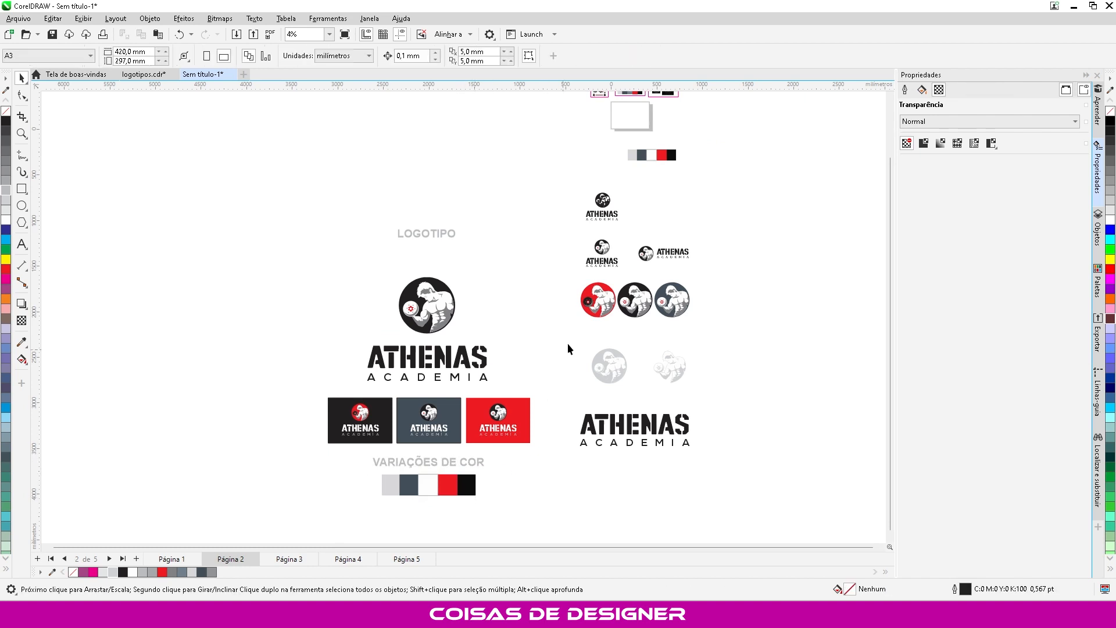
Step: Delete the original small palette below the page and move the remaining logo variations farther right
drag(734, 115, 602, 183)
key(Delete)
drag(566, 463, 790, 431)
click(438, 256)
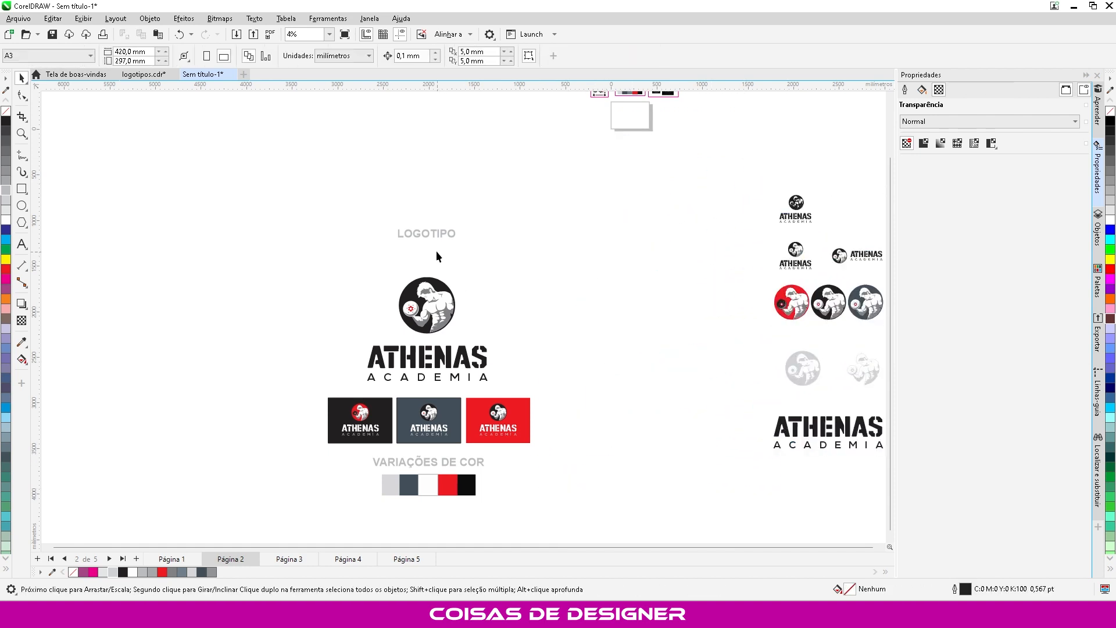
Step: Draw a thin vertical divider rectangle about 19 x 3003 mm beside the main logo block, filled with 100% black and without an outline
click(22, 189)
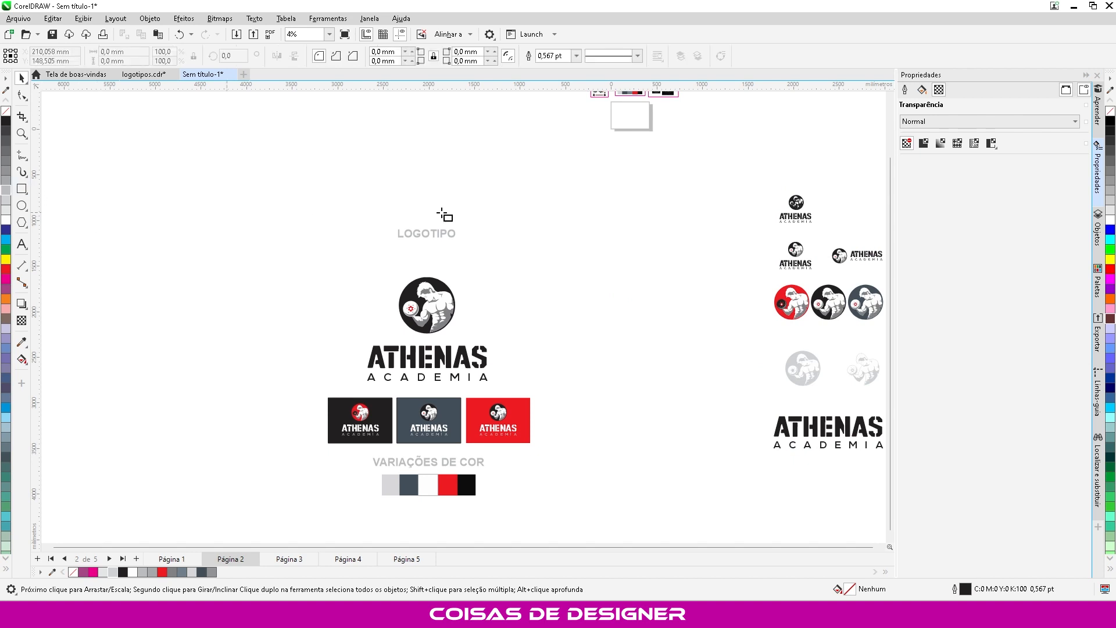
drag(568, 224, 568, 453)
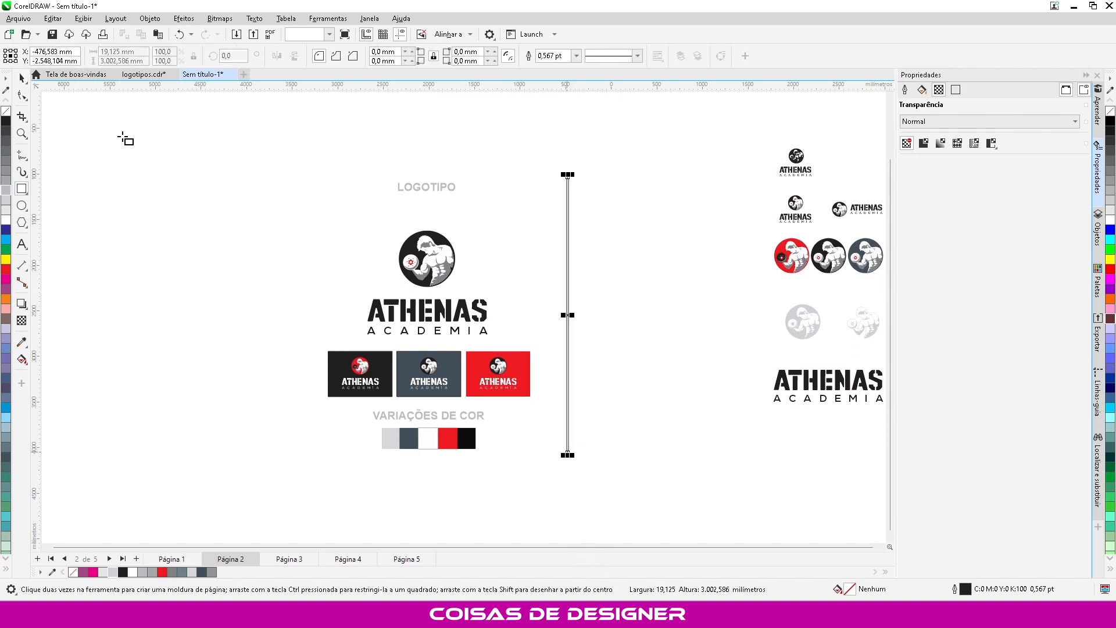
click(6, 121)
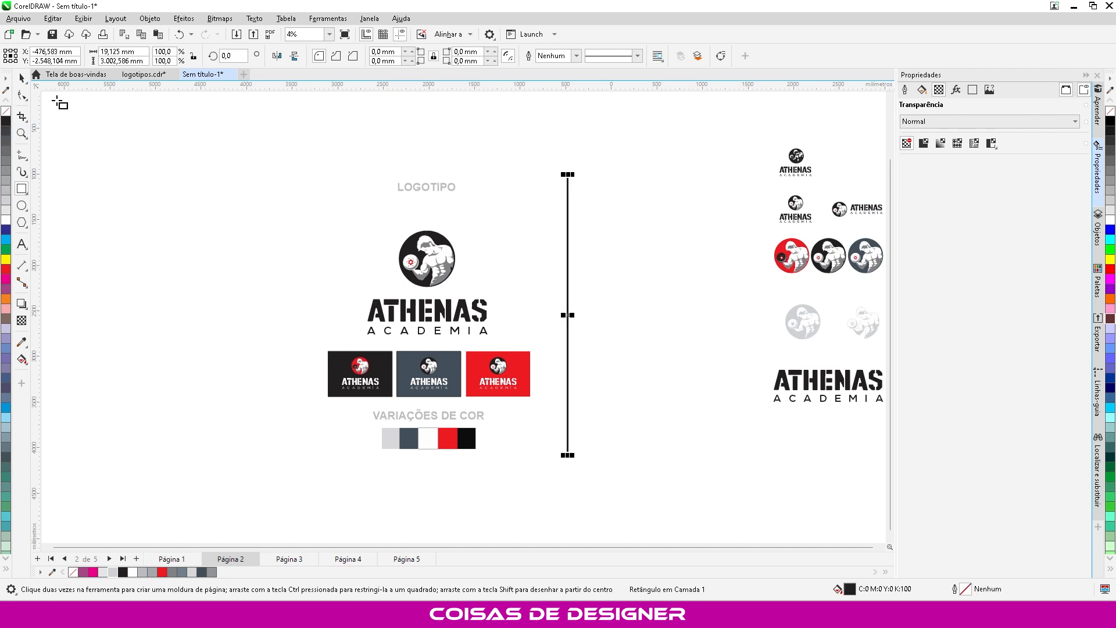
right_click(6, 111)
click(22, 78)
click(145, 210)
scroll(146, 211, down, 1)
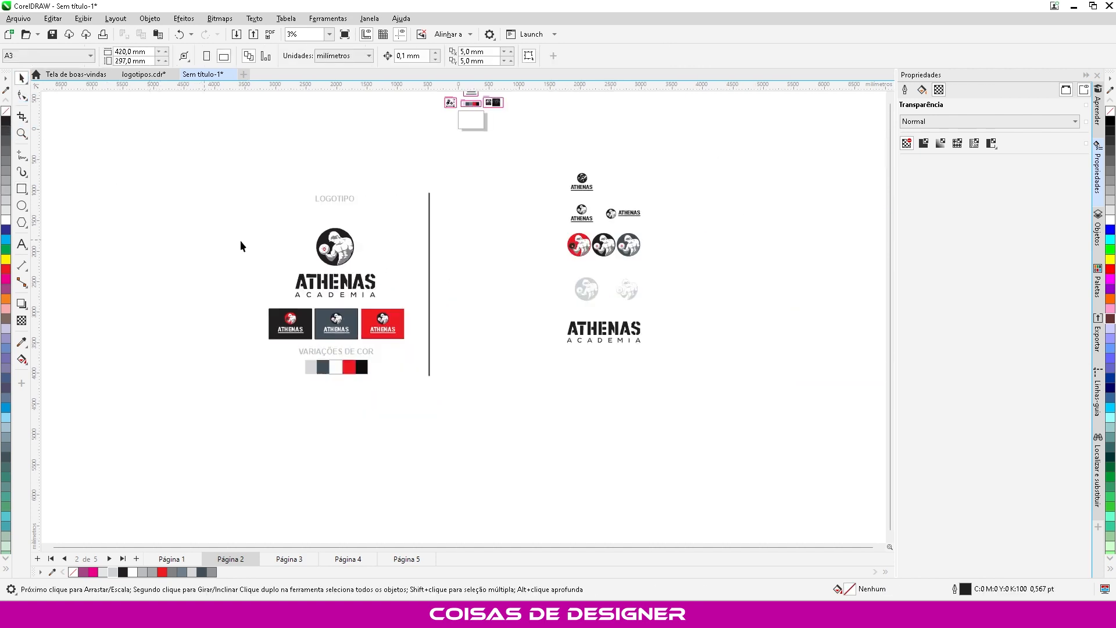
Step: Place a copy of the LOGOTIPO title on the other side of the vertical divider and change its text to ALINHAMENTO
scroll(593, 230, up, 1)
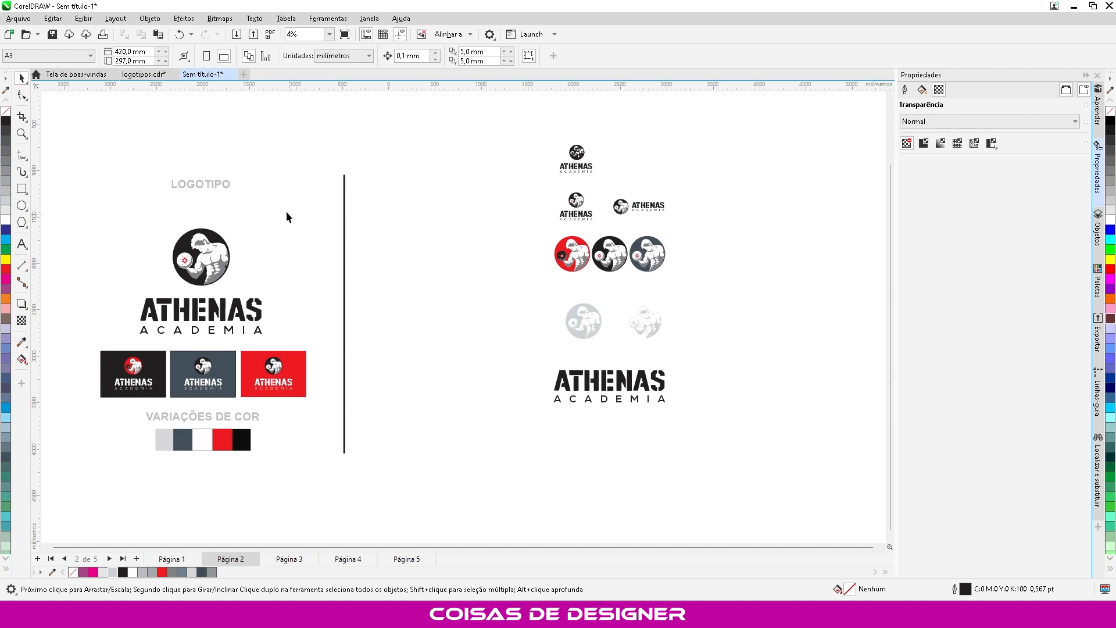
drag(212, 180, 463, 191)
double_click(435, 186)
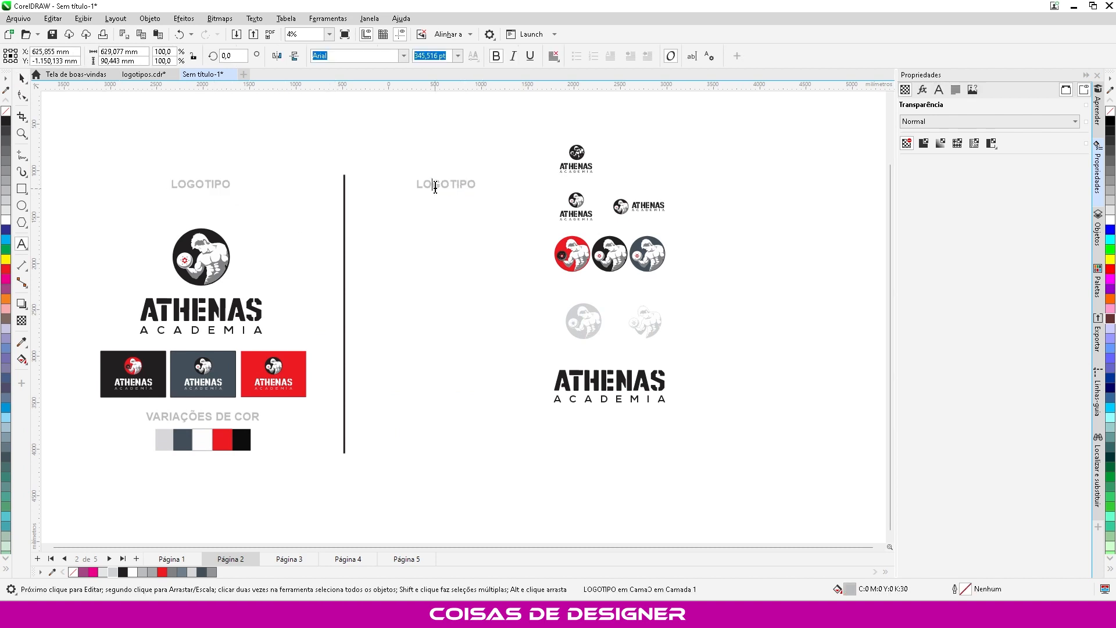
text(ALINH)
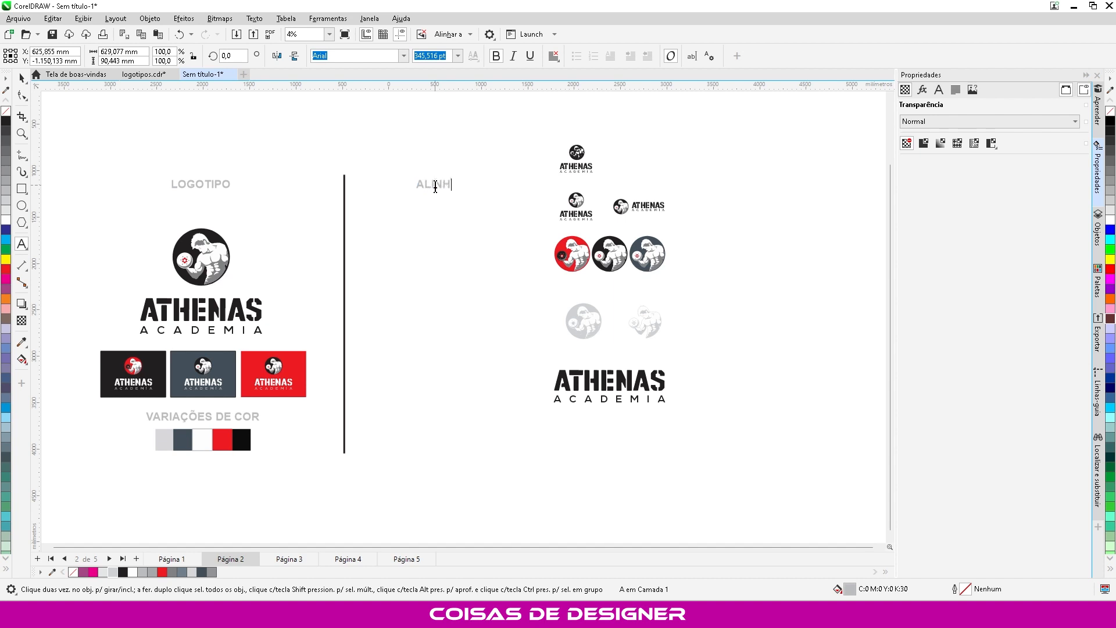
text(AMENTO)
click(22, 77)
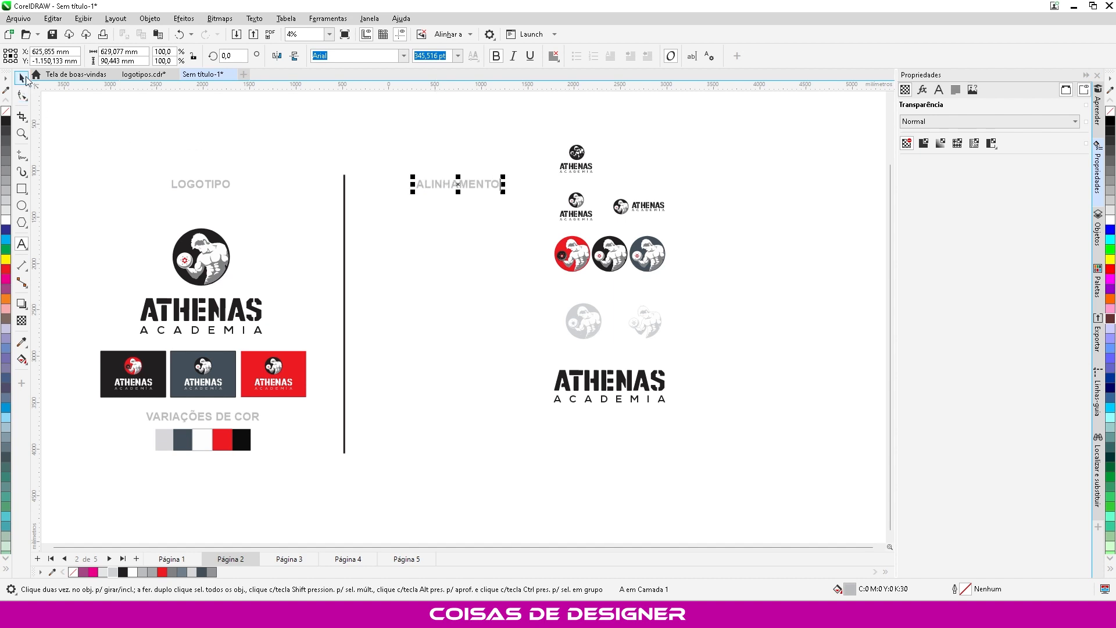
click(534, 181)
Step: Move the stacked logo under the ALINHAMENTO title, enlarged to about 727 mm wide, and place the enlarged horizontal logo below it
click(576, 209)
drag(576, 209, 514, 282)
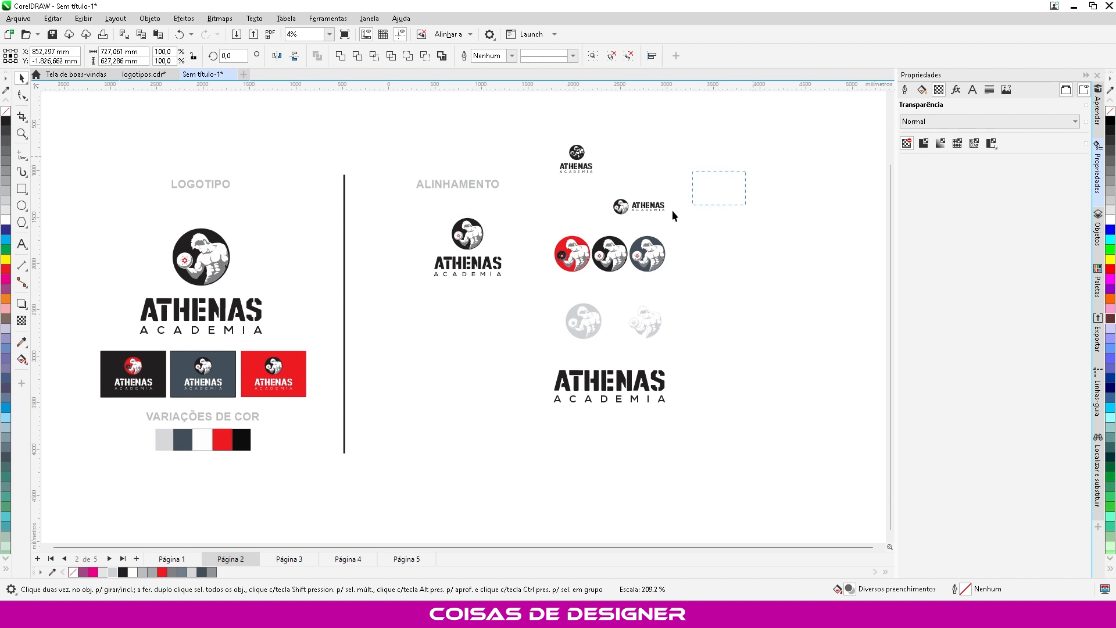
drag(672, 216, 602, 228)
drag(668, 218, 471, 375)
drag(376, 213, 482, 268)
click(472, 334)
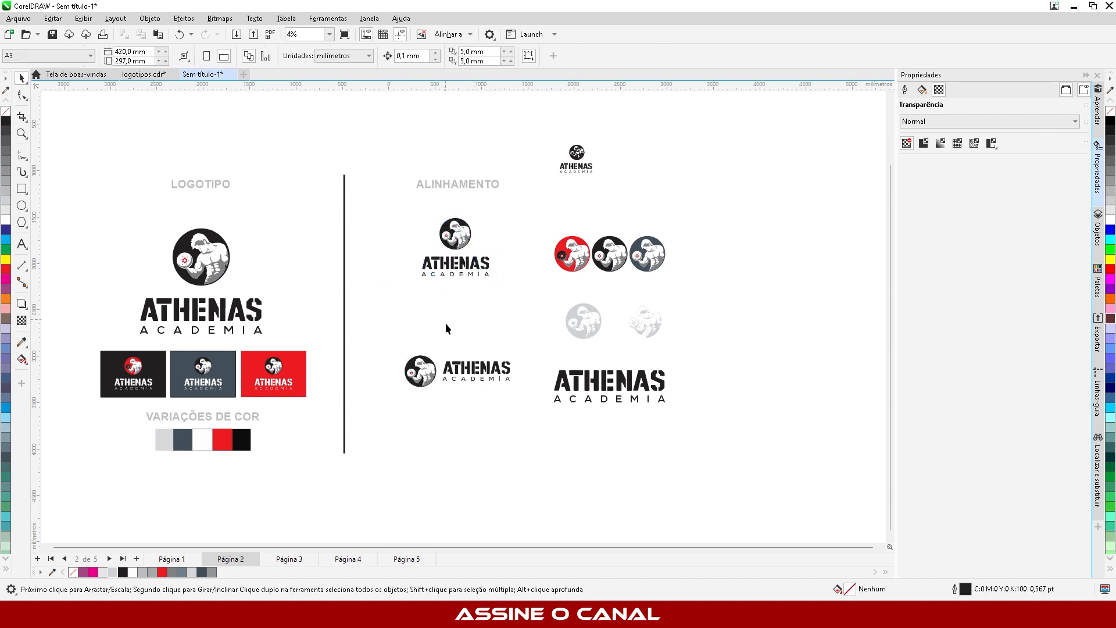
Step: Place a copy of the ALINHAMENTO title just below the stacked logo and change its text to HORIZONTAL
click(459, 186)
drag(456, 214, 459, 291)
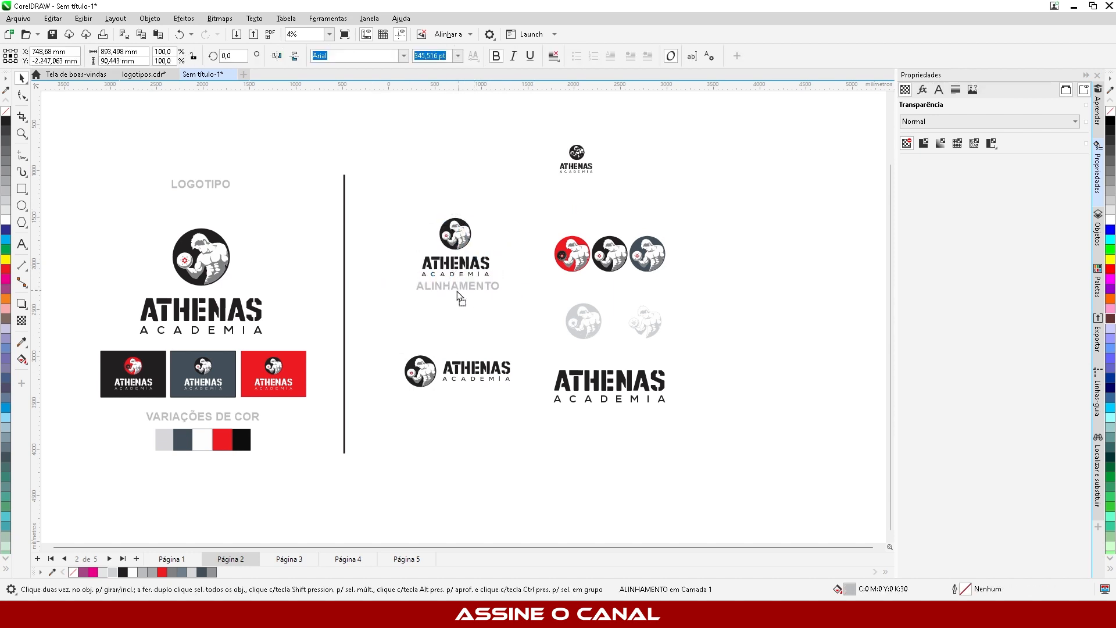
right_click(459, 291)
double_click(454, 294)
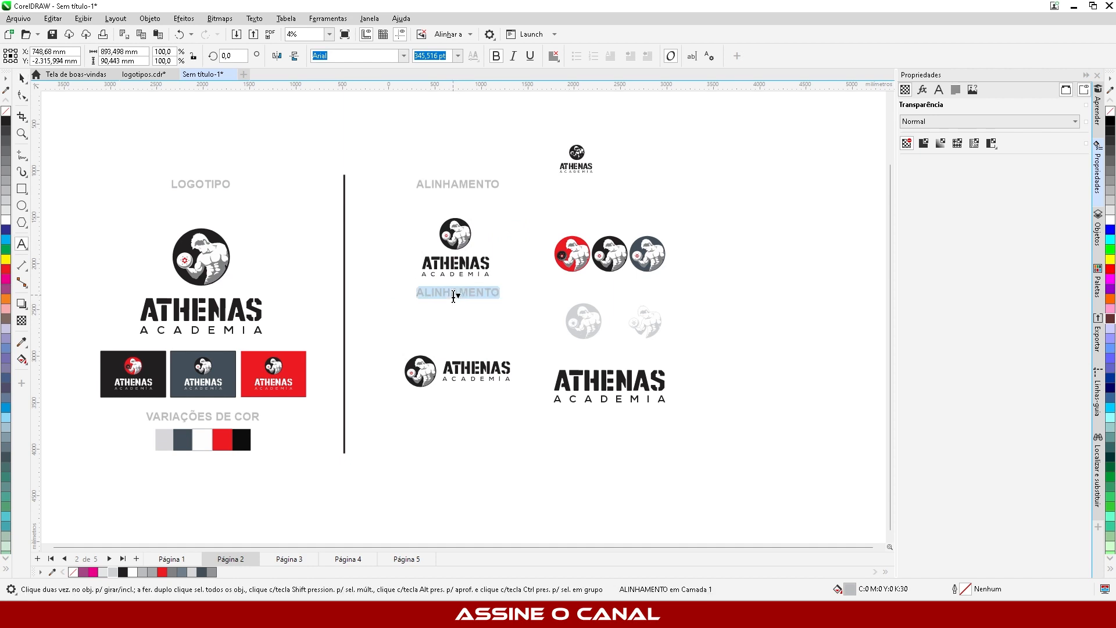
text(HORIZONTAL)
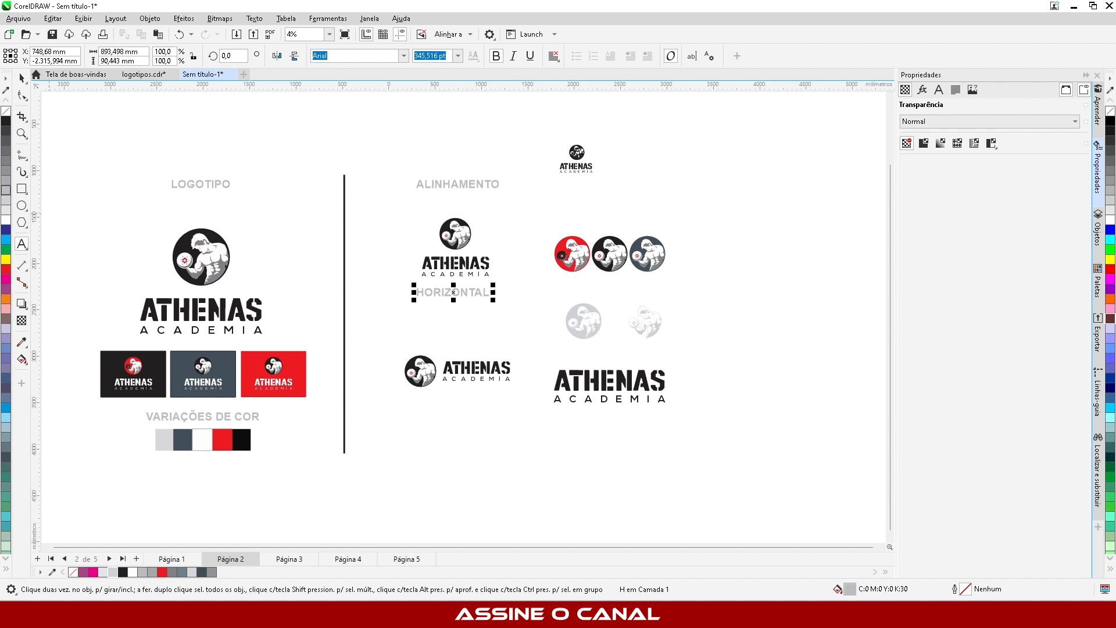
click(24, 81)
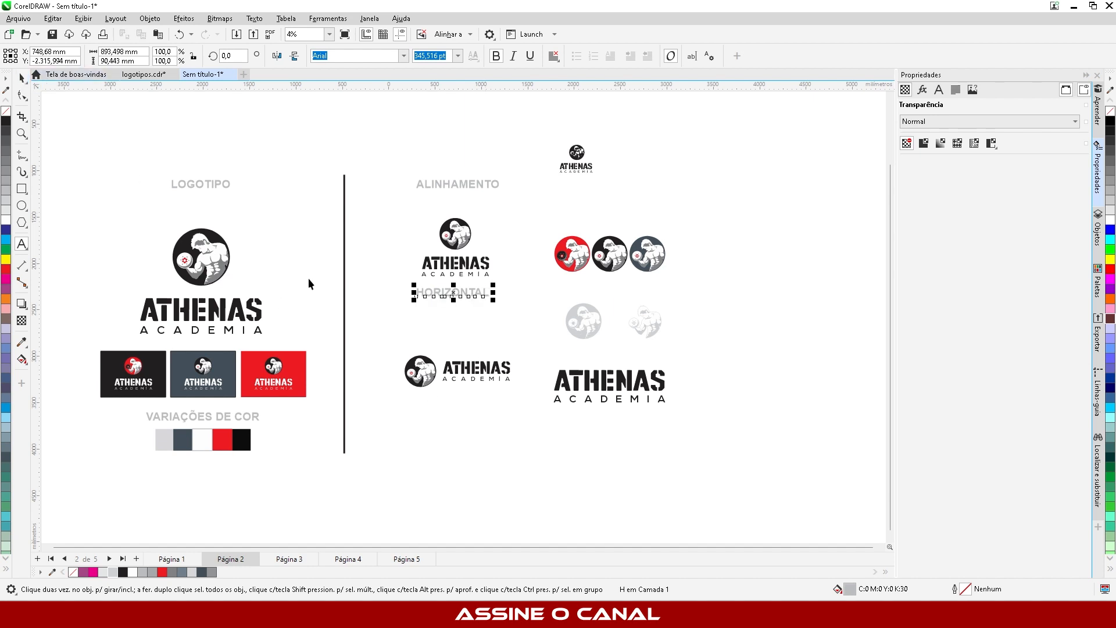
Step: Change the copied label under the stacked logo to VERTICAL and centre it horizontally on the ATHENAS lettering
mouse_move(464, 296)
mouse_down()
mouse_move(464, 414)
mouse_move(458, 294)
mouse_up()
double_click(458, 297)
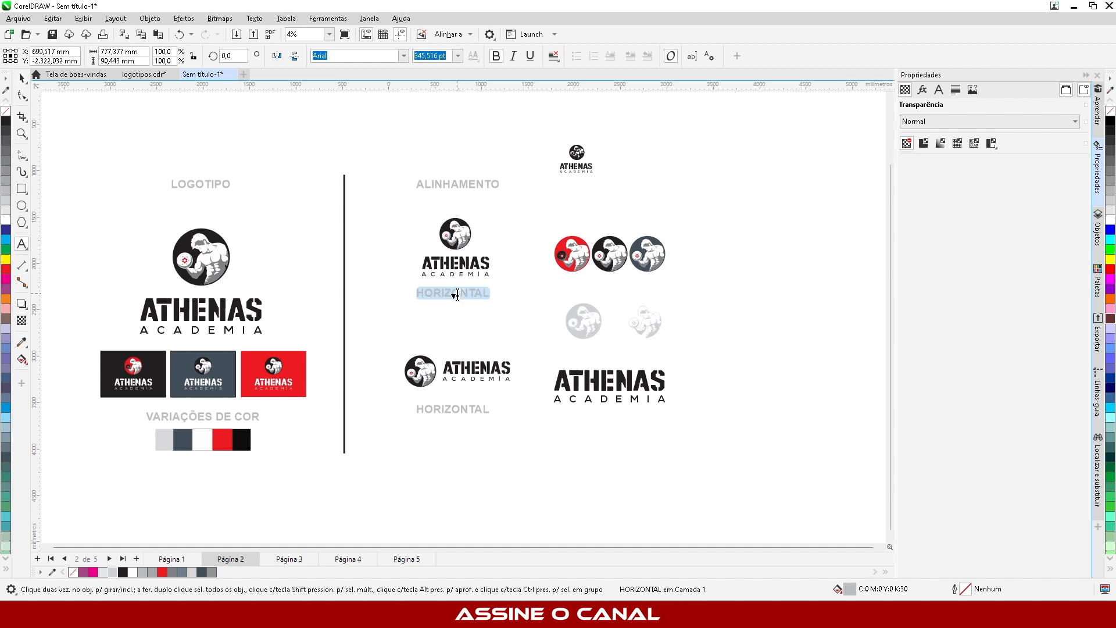
text(VERTICAL)
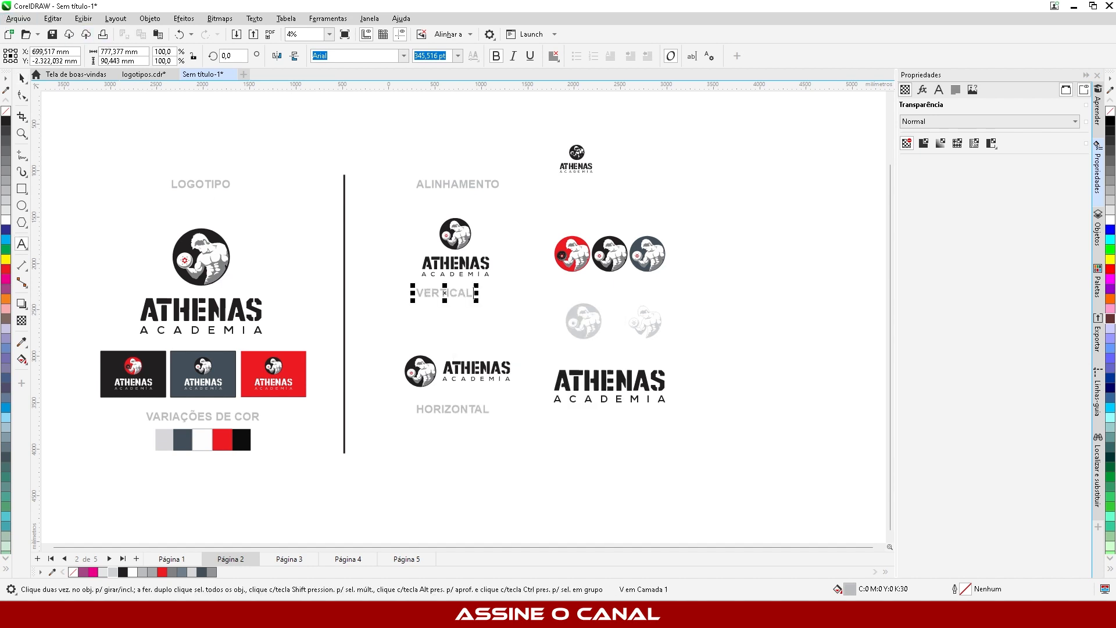
key(ctrl+space)
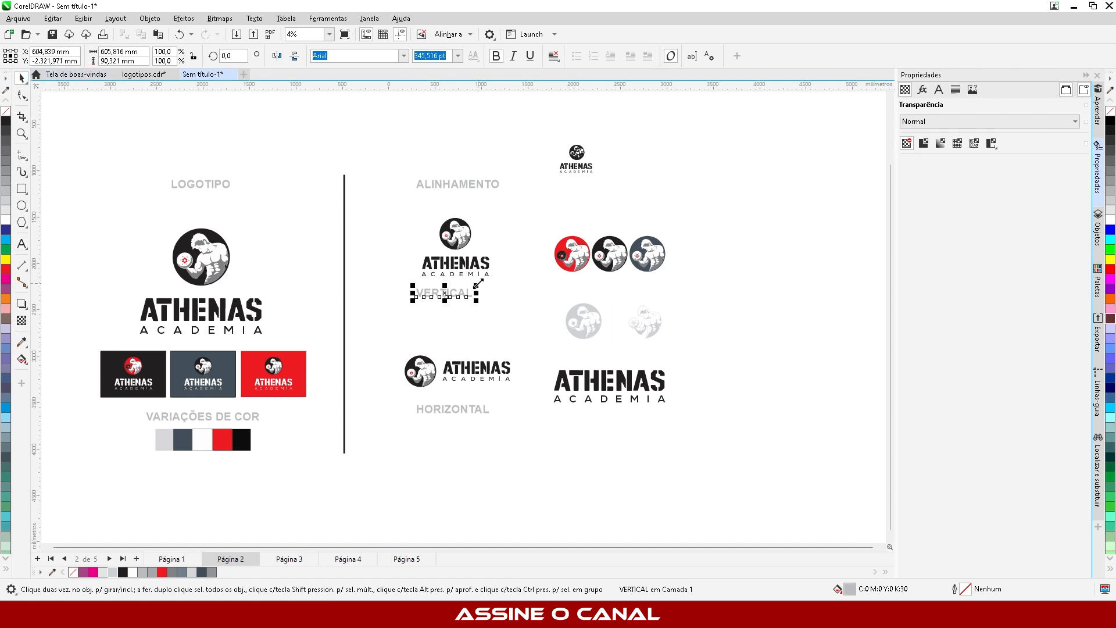
shift+click(461, 276)
key(c)
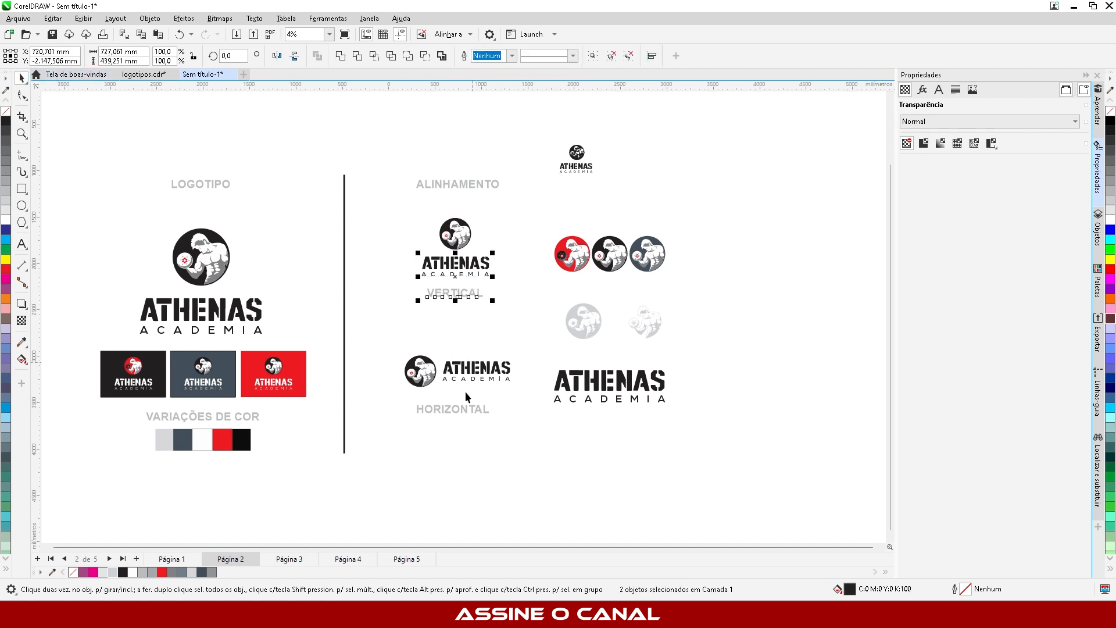
Step: Try to centre the HORIZONTAL label under the side-by-side logo
click(462, 411)
shift+click(466, 382)
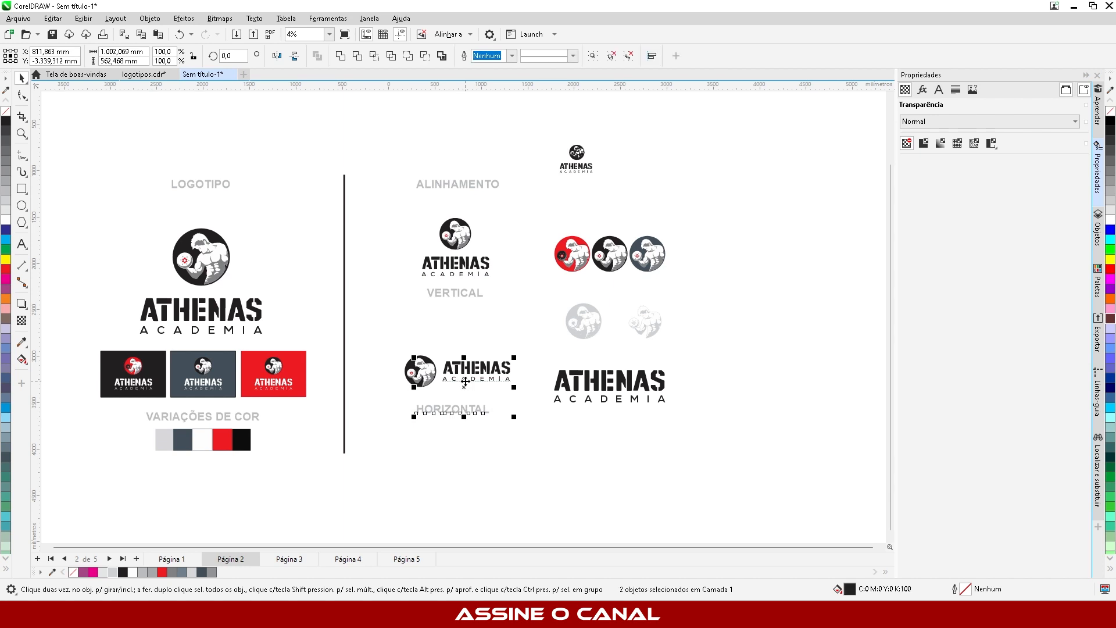
key(c)
click(469, 489)
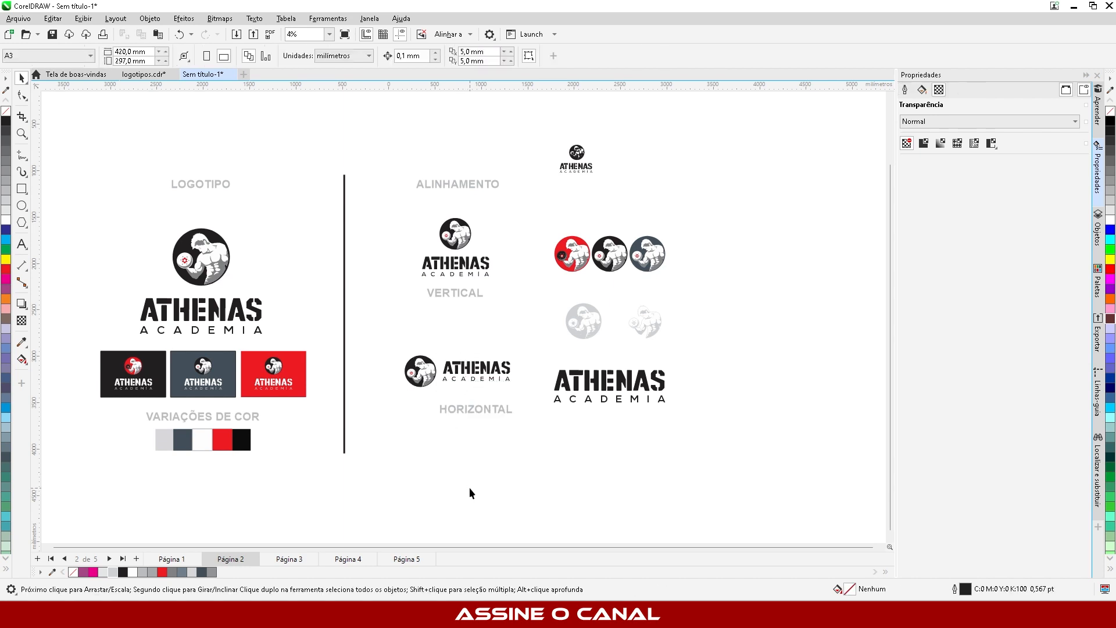
Step: Align the centres of the HORIZONTAL and VERTICAL labels with the ALINHAMENTO heading
click(476, 414)
shift+click(458, 289)
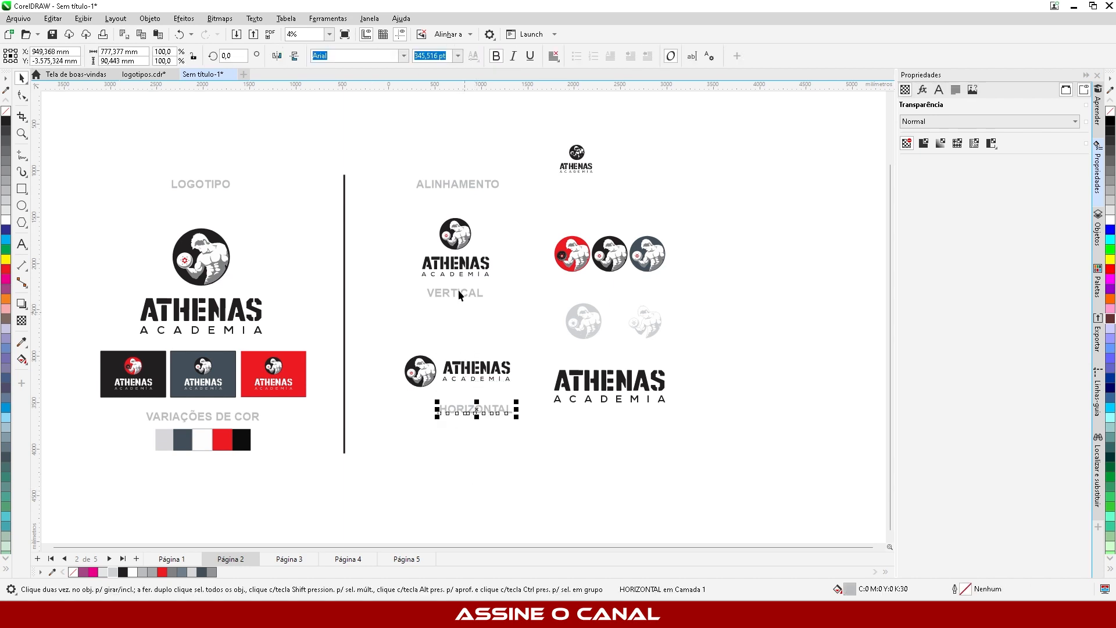
shift+click(456, 186)
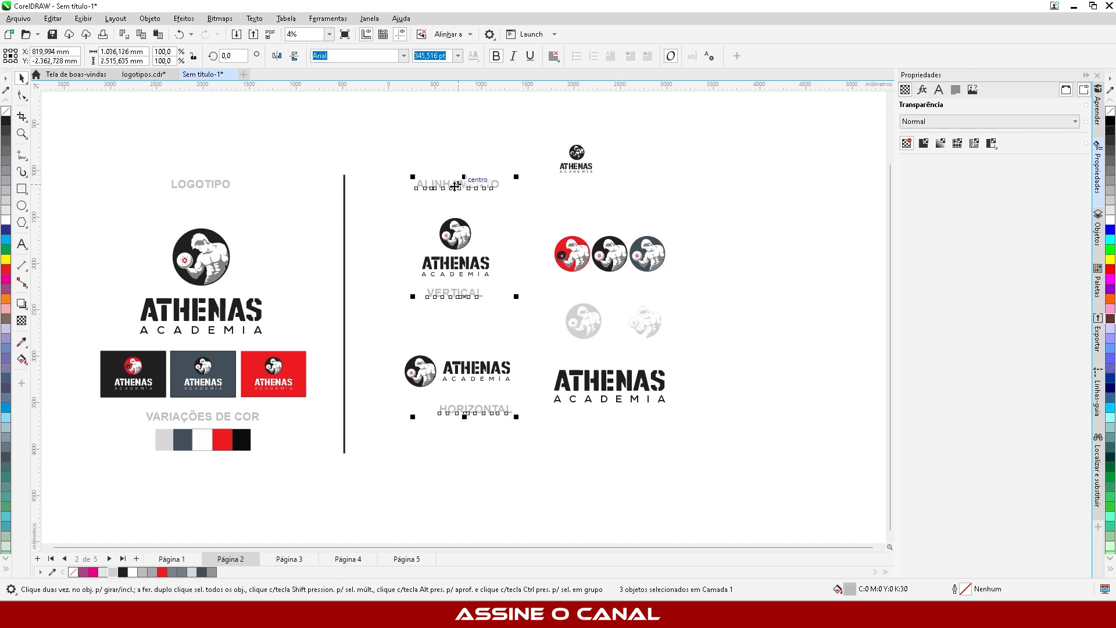
key(c)
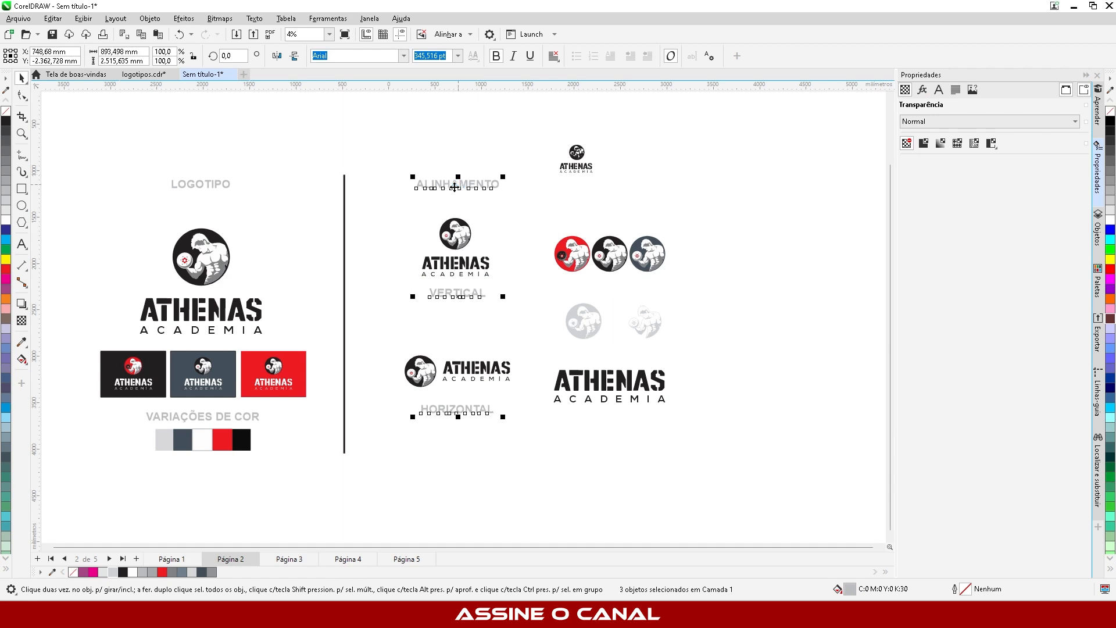
click(474, 450)
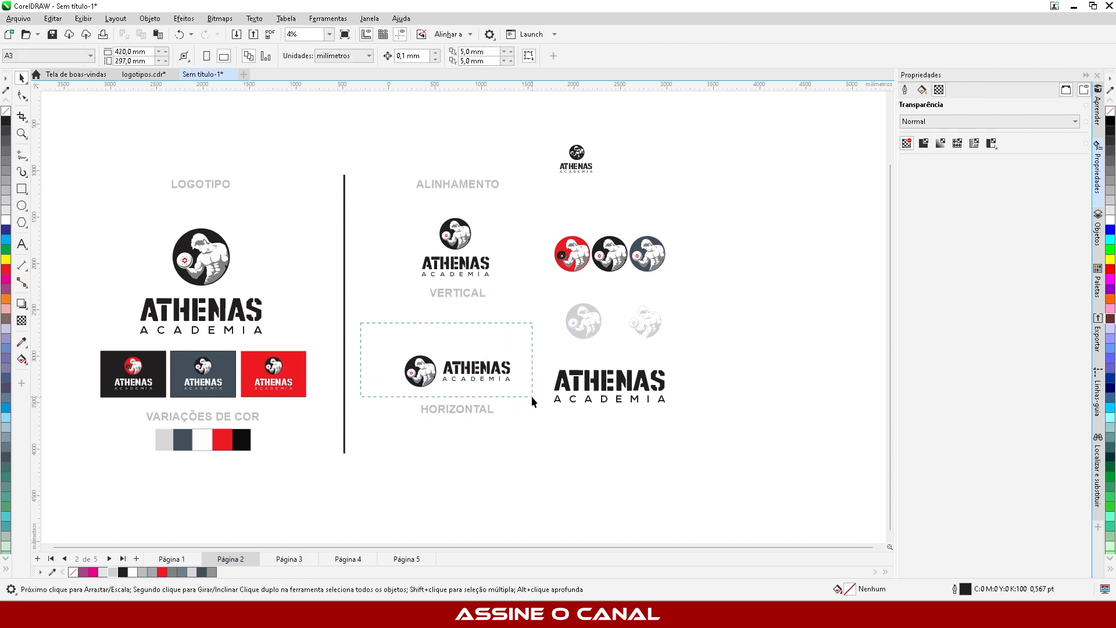
Step: Enlarge the horizontal logo and repeat the same scaling on the vertical logo
drag(532, 396, 532, 397)
drag(401, 350, 378, 347)
drag(376, 212, 514, 281)
key(ctrl+r)
Step: Shift the ALINHAMENTO, VERTICAL and HORIZONTAL texts together so they sit centred on the enlarged logos
click(462, 297)
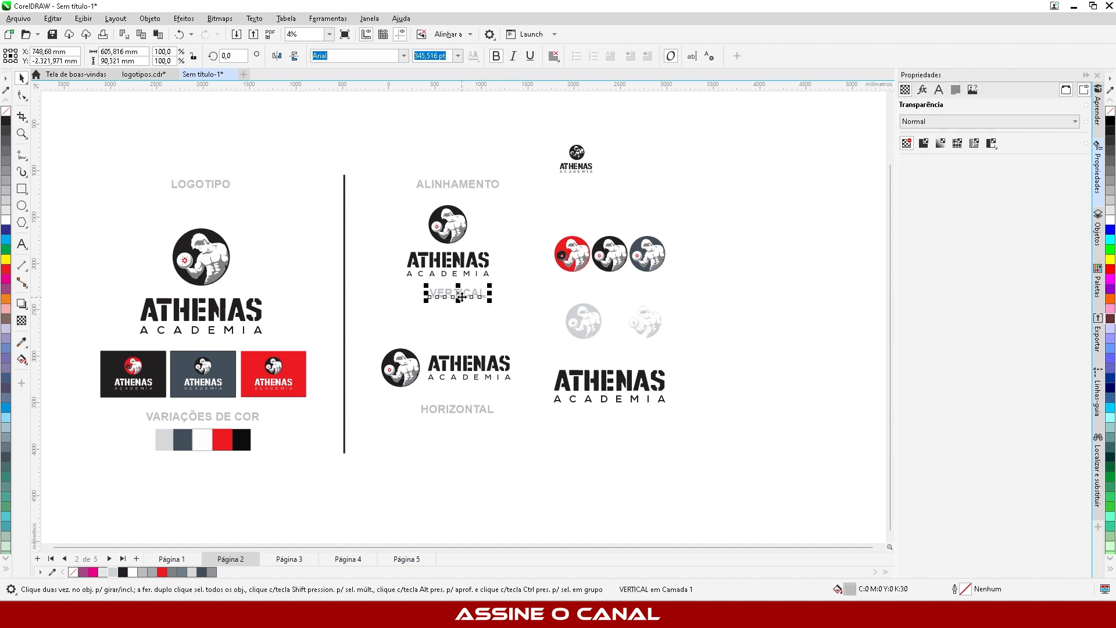
shift+click(466, 407)
shift+click(468, 181)
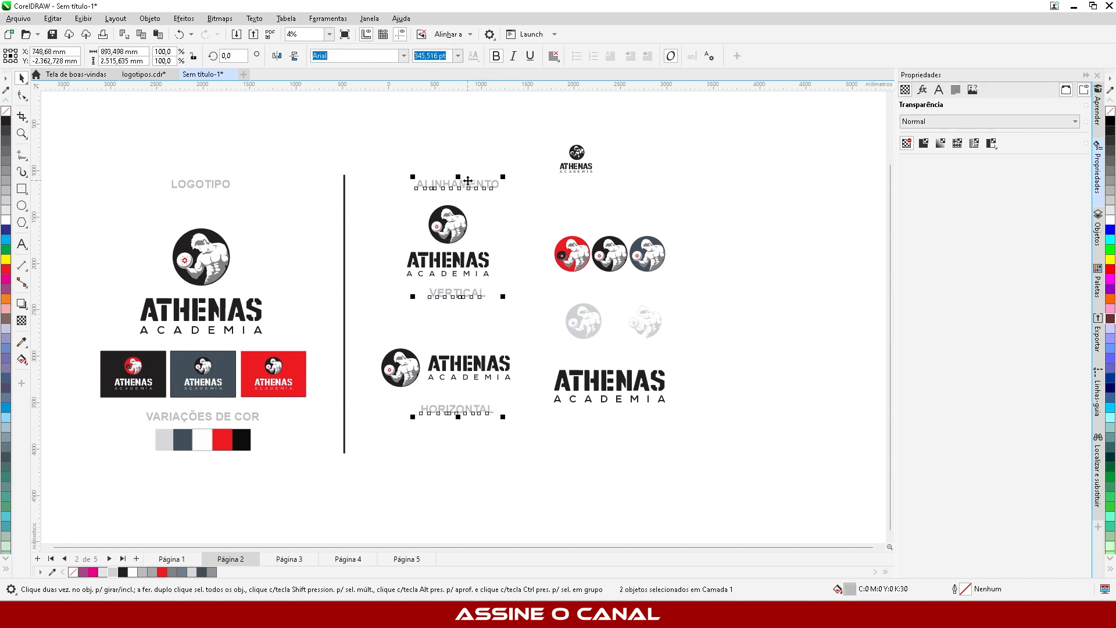
drag(468, 182, 458, 182)
click(452, 143)
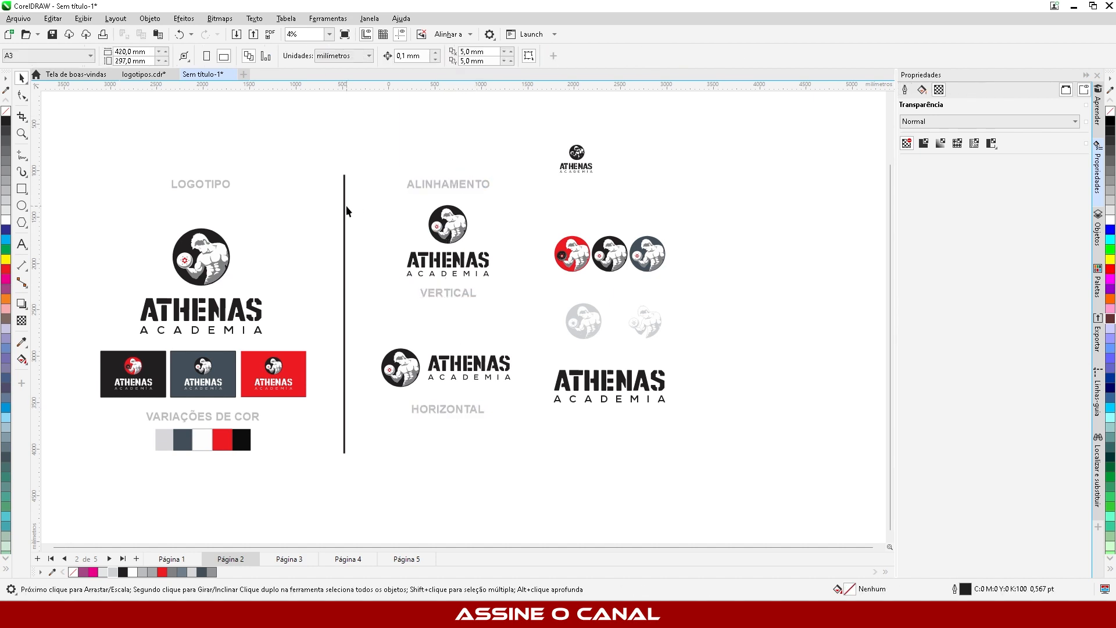
Step: Move all the leftover icons and logo pieces farther right to free space beside the alignment column
scroll(314, 237, down, 3)
scroll(417, 235, up, 1)
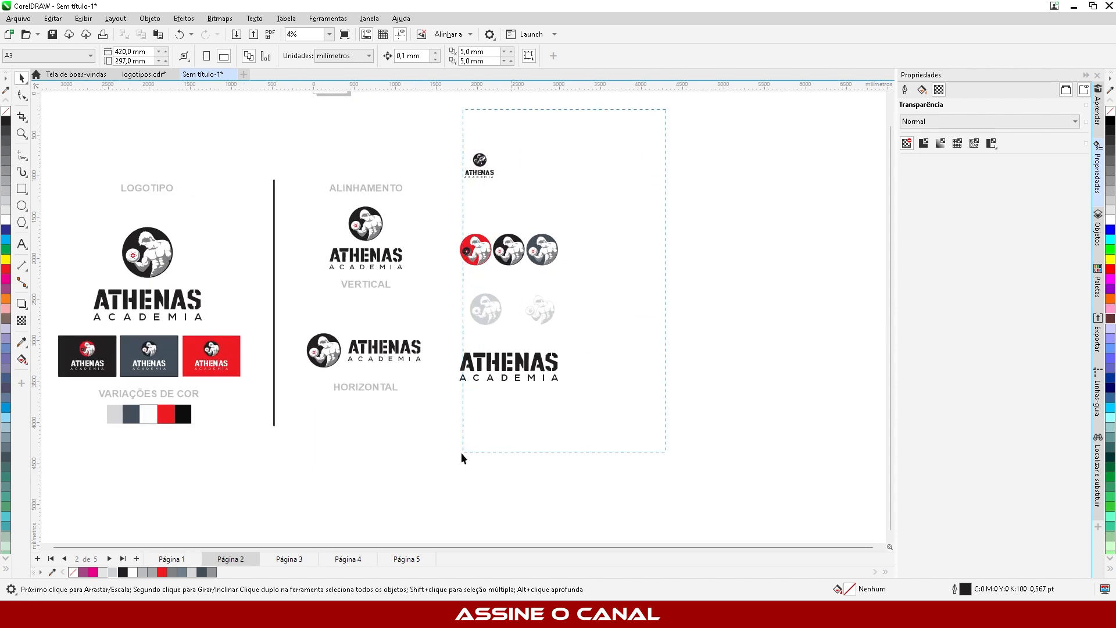
drag(461, 452, 450, 454)
drag(516, 252, 741, 256)
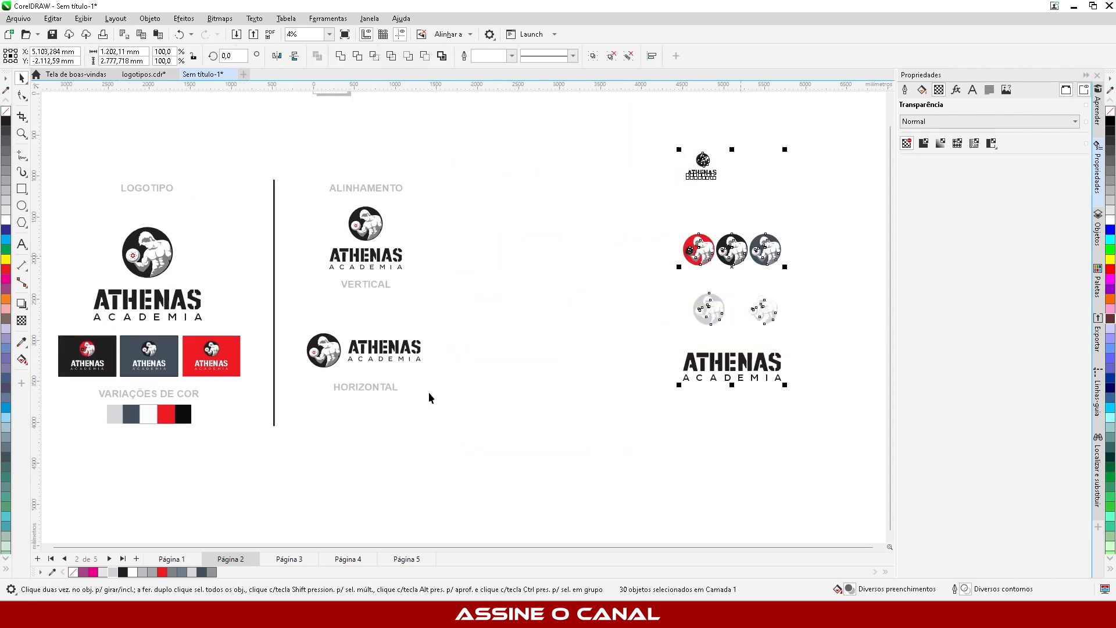
Step: Duplicate the vertical divider line to the right side of the alignment column
click(290, 441)
drag(277, 378, 482, 379)
click(723, 215)
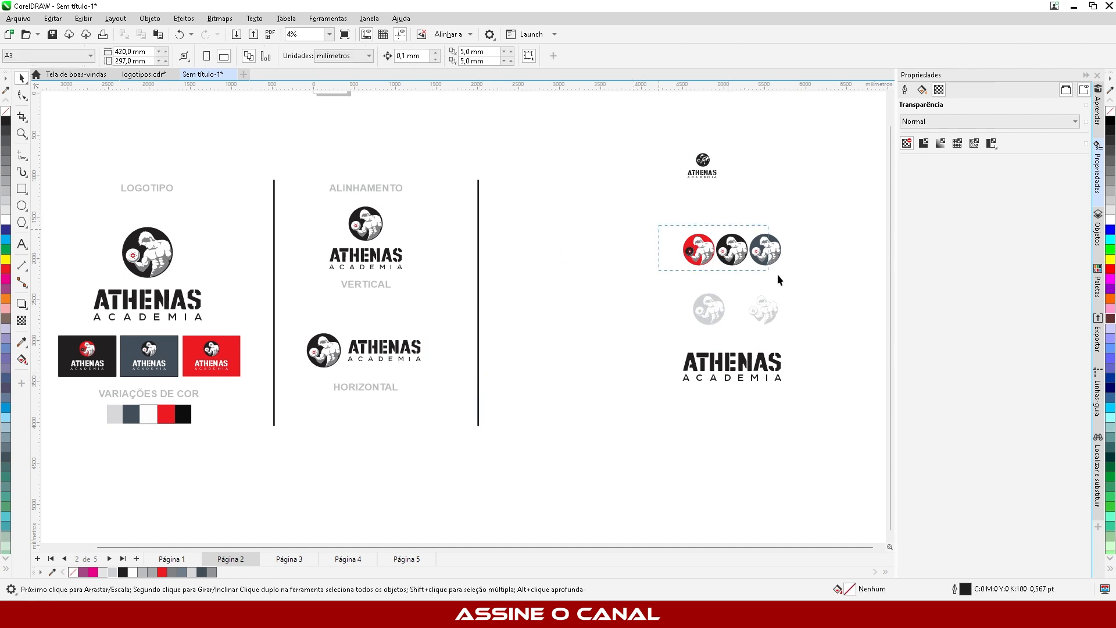
Step: Enlarge the three coloured circular icons beside the second divider and move the remaining logo artwork below them
drag(777, 274, 778, 275)
drag(682, 226, 592, 232)
drag(644, 116, 762, 194)
drag(704, 166, 557, 489)
drag(825, 488, 621, 273)
drag(693, 356, 629, 477)
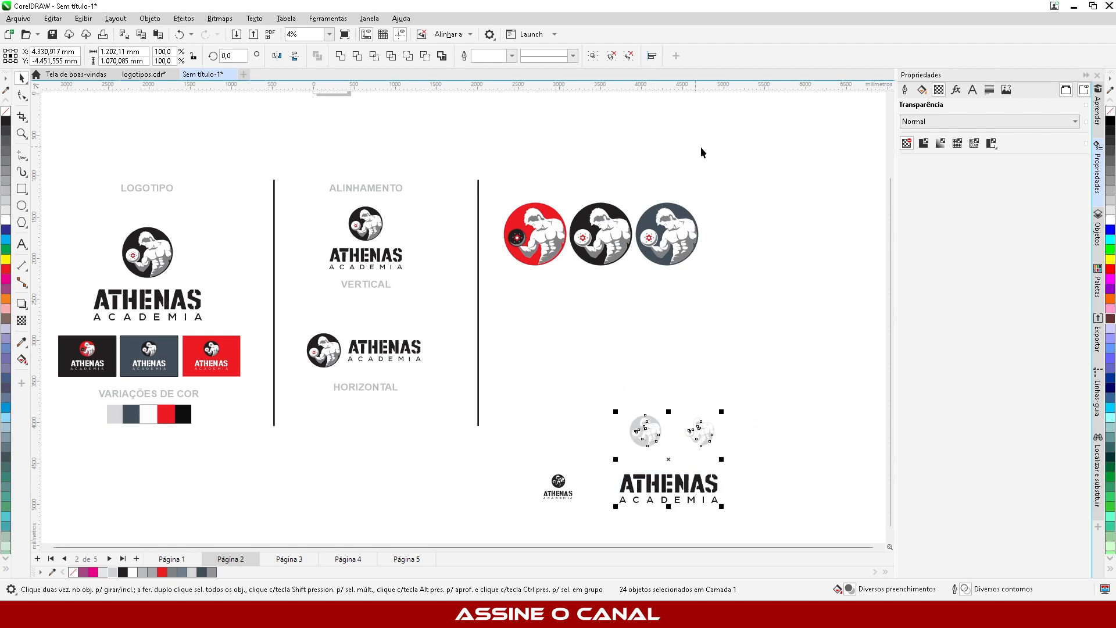
Step: Scale the row of three circular icons down slightly
drag(761, 167, 491, 306)
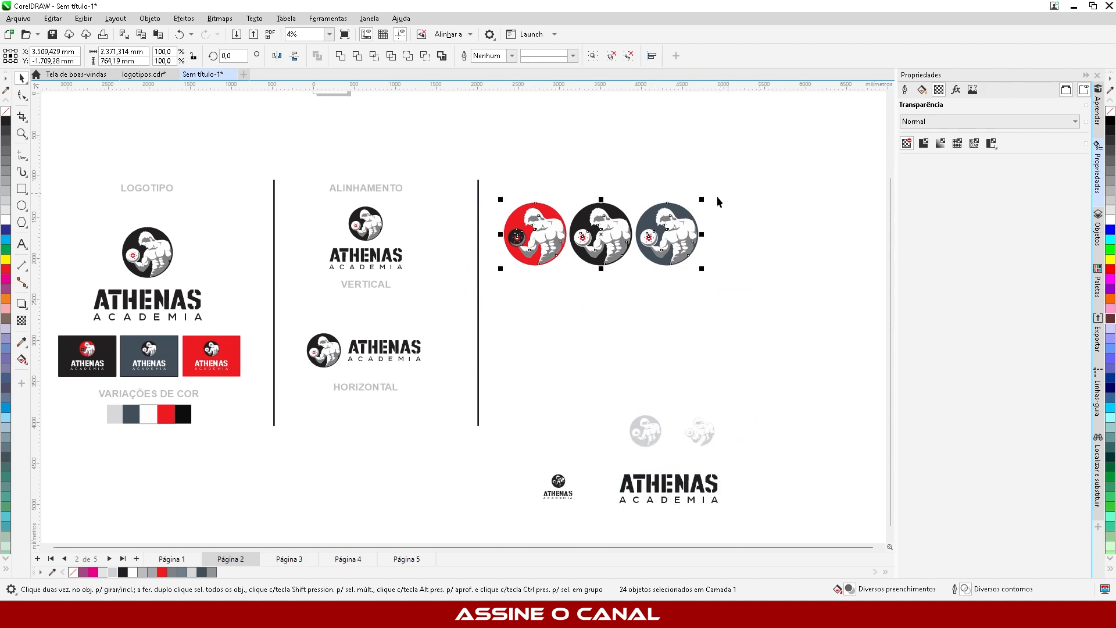
drag(702, 200, 678, 208)
click(647, 331)
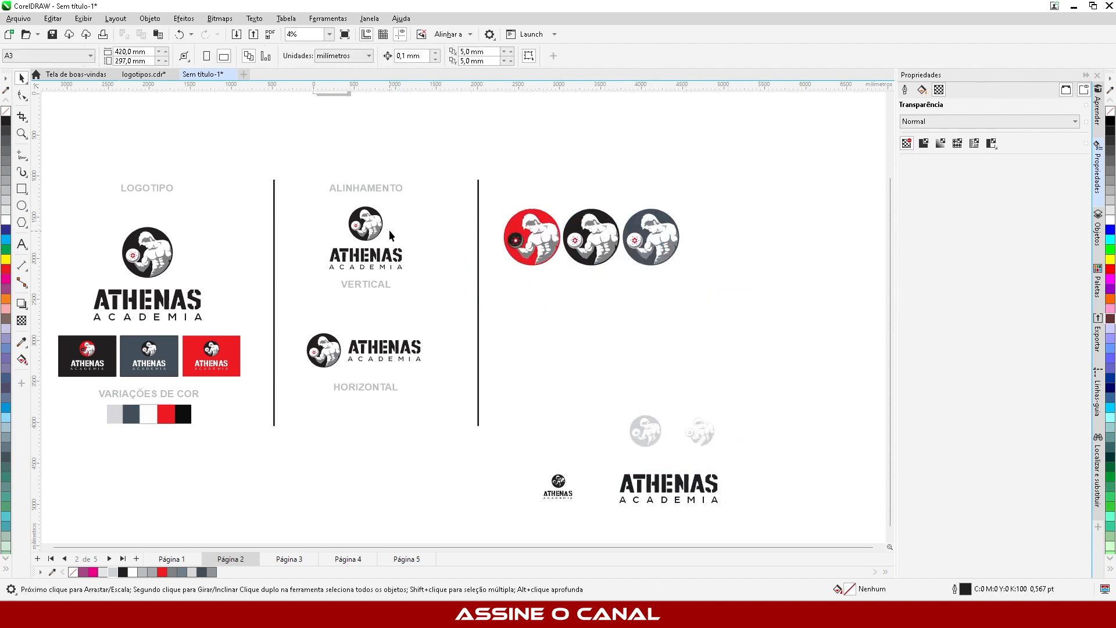
Step: Copy the ALINHAMENTO heading above the circular icons, change it to ÍCONES, and centre it on the middle icon
drag(375, 192, 602, 192)
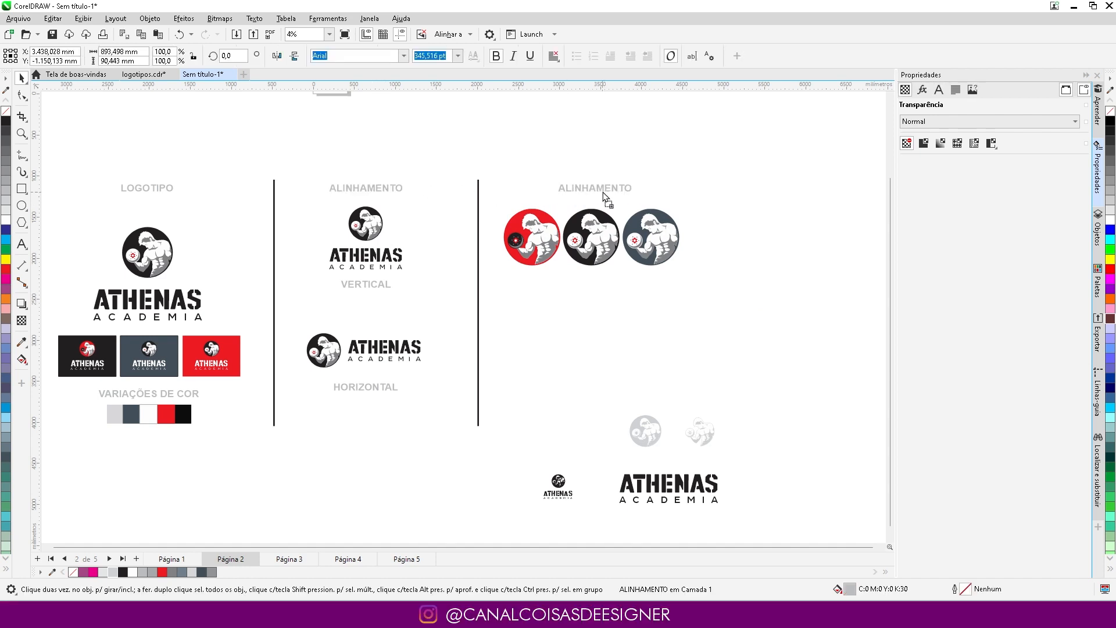
double_click(579, 187)
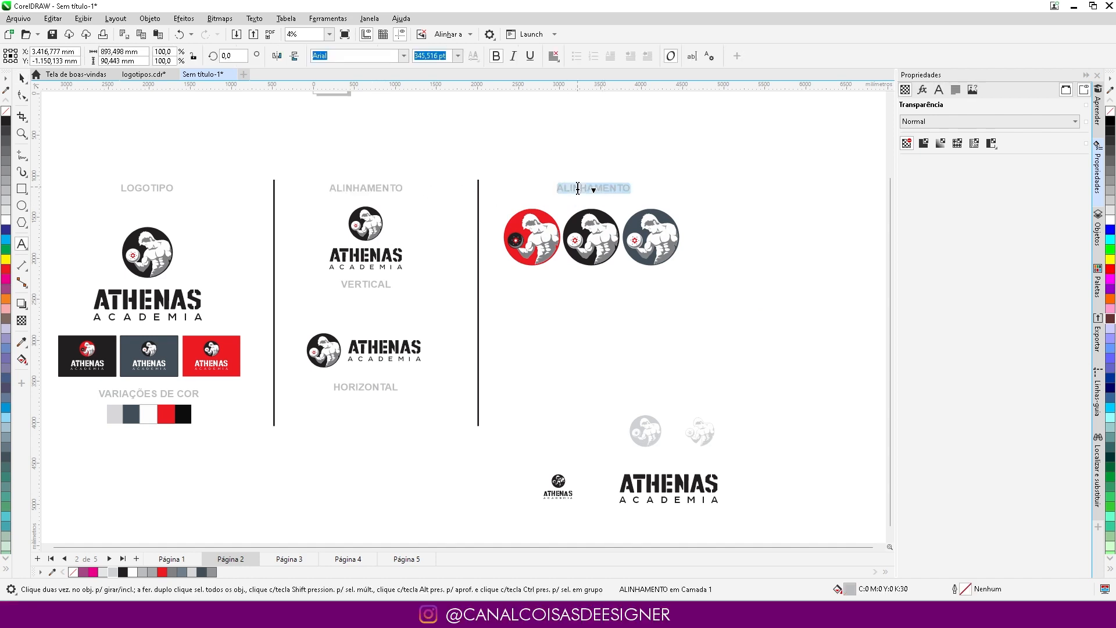
text(ÍCONES)
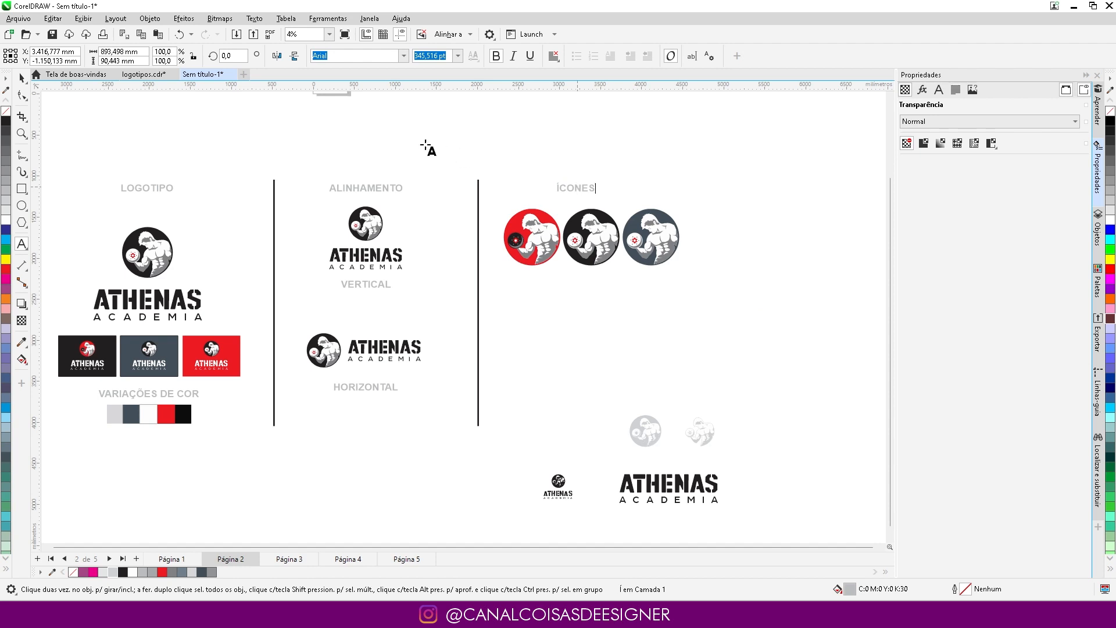
key(ctrl+space)
shift+click(595, 214)
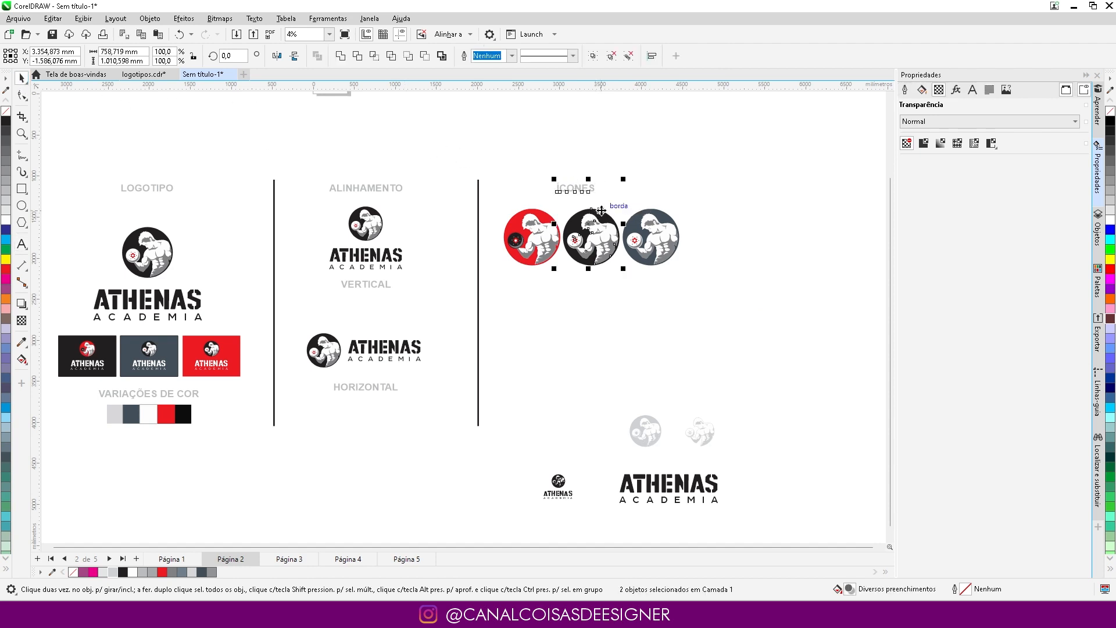
key(c)
click(629, 142)
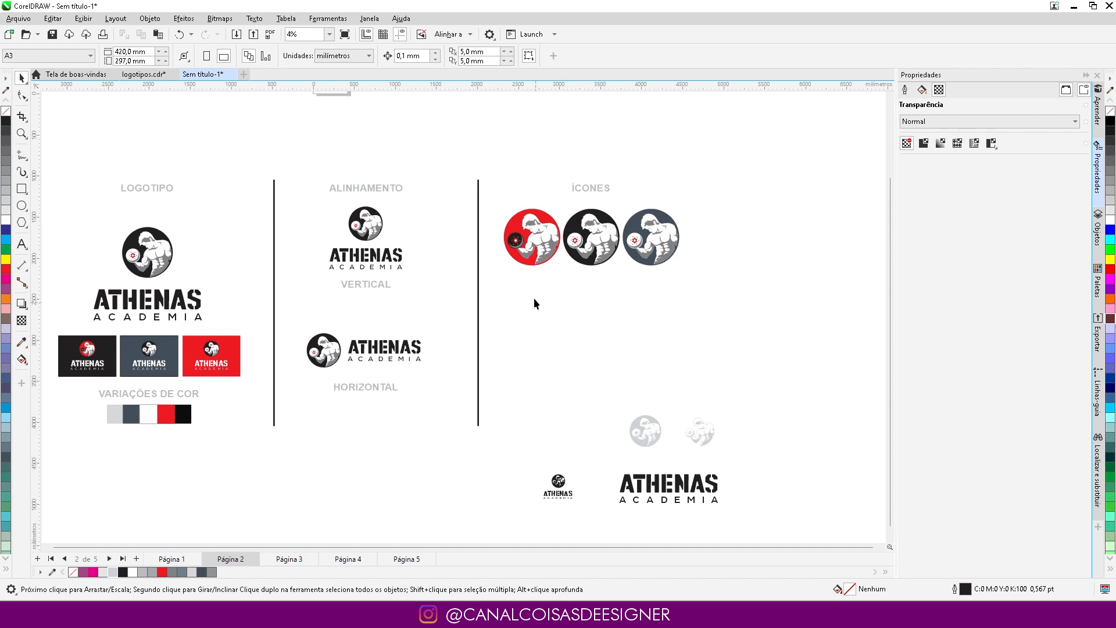
Step: Duplicate the red circular icon below the row and shrink the copy to about 246 mm wide
scroll(581, 238, up, 2)
scroll(644, 249, up, 2)
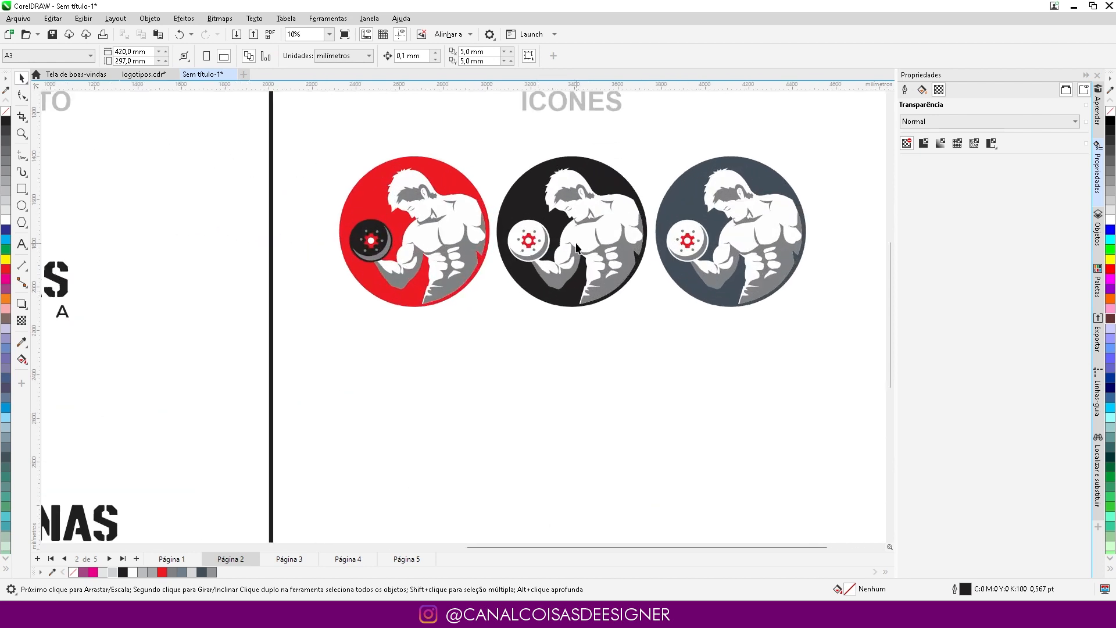
scroll(505, 302, down, 1)
scroll(633, 276, up, 1)
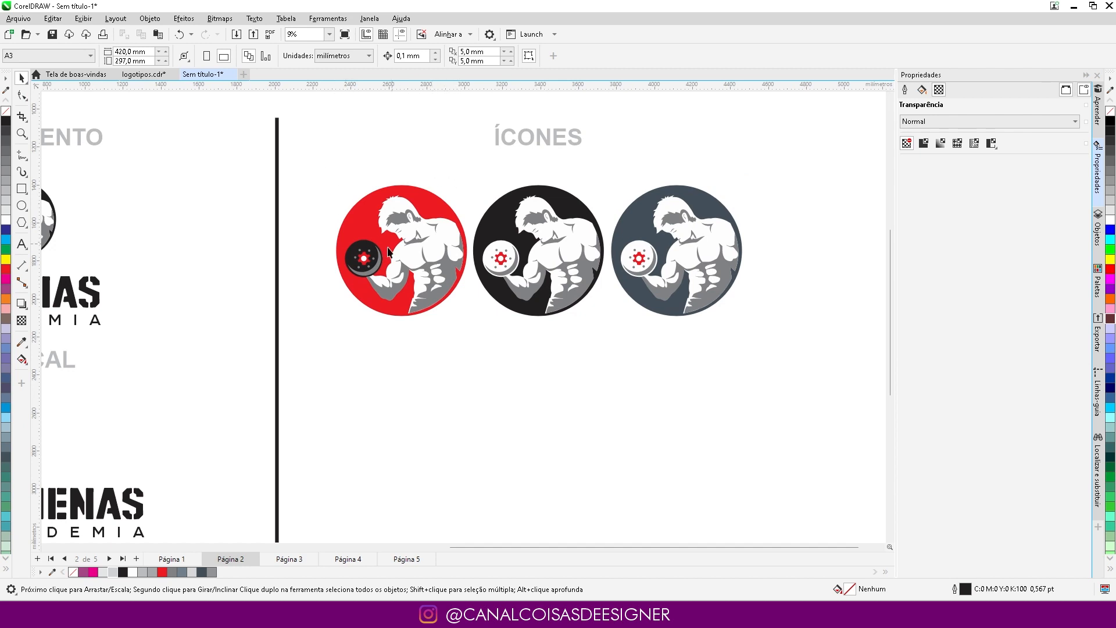
drag(471, 344, 484, 351)
drag(451, 238, 452, 393)
right_click(452, 393)
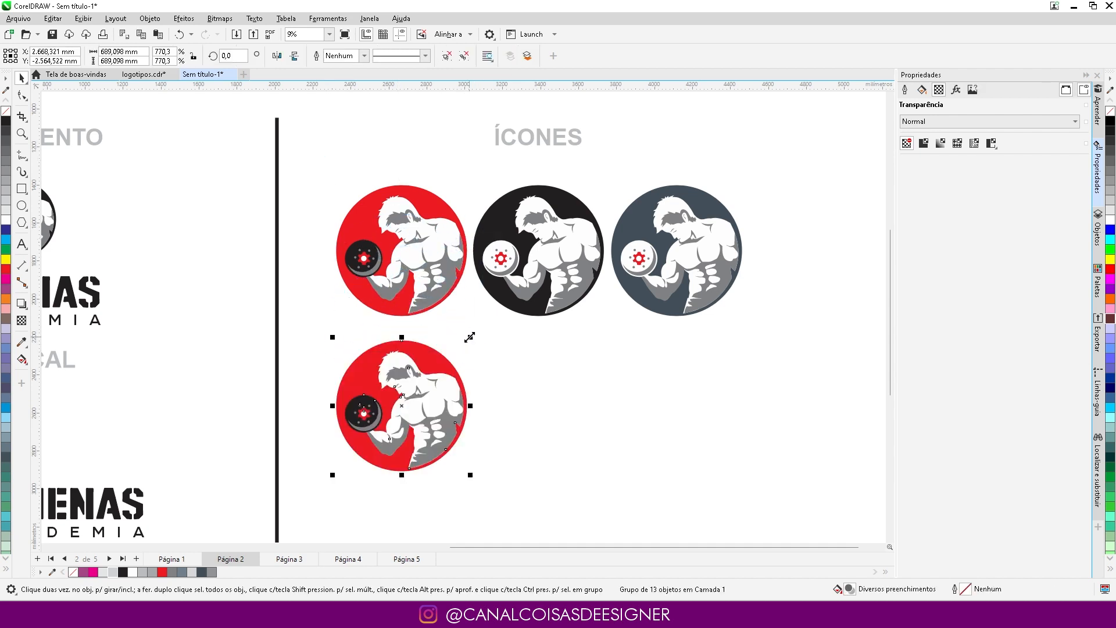
drag(470, 337, 446, 391)
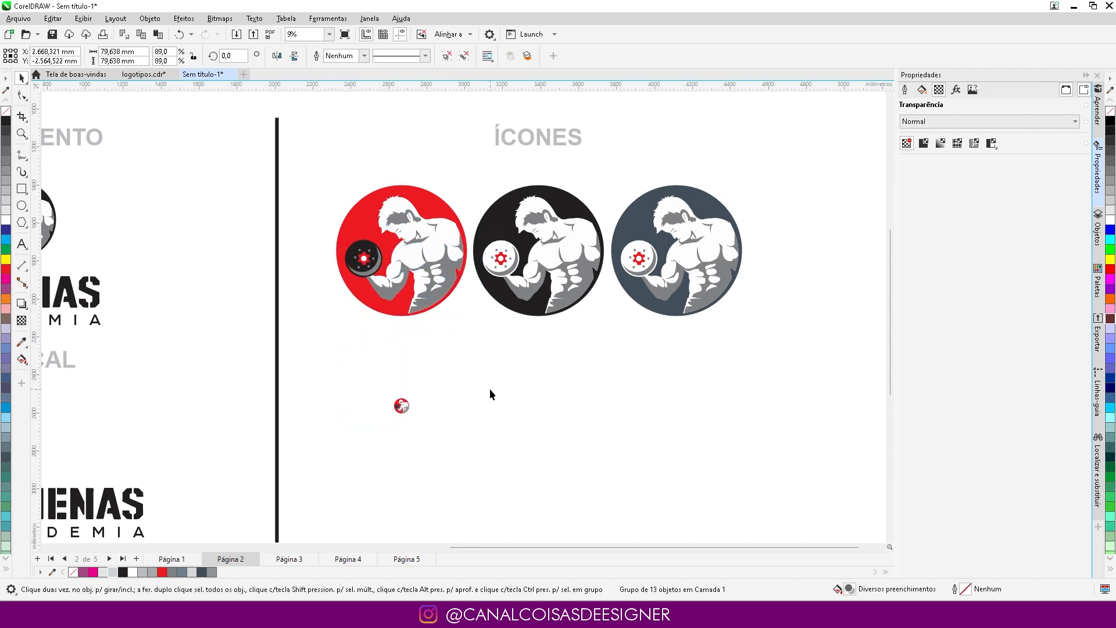
click(493, 385)
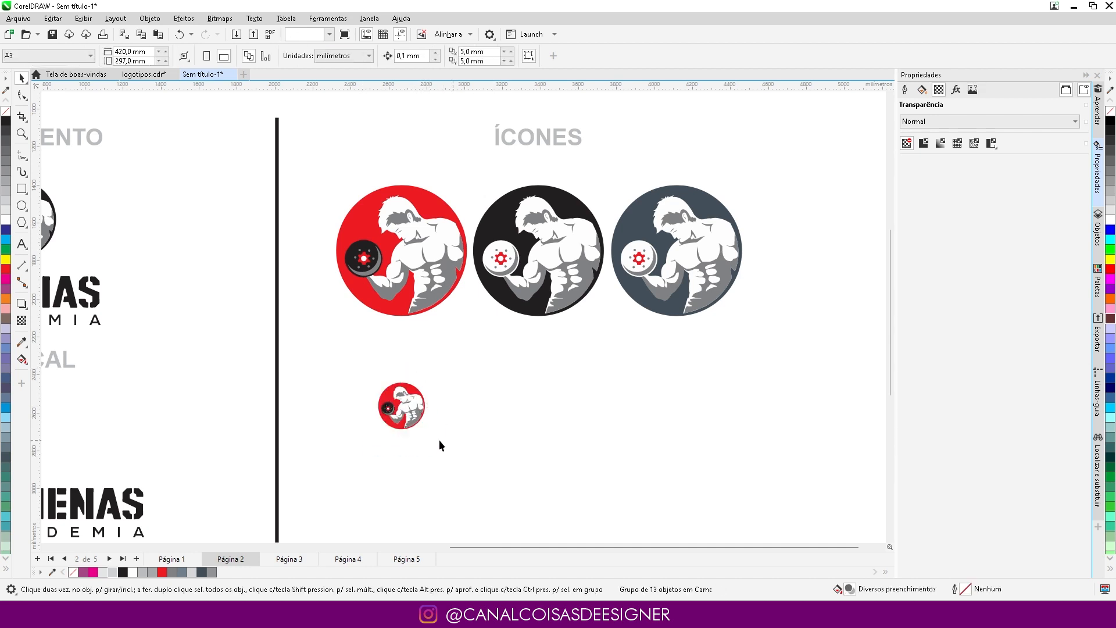
Step: Ungroup the reduced copy of the red icon into separate shapes
scroll(415, 403, up, 5)
click(515, 385)
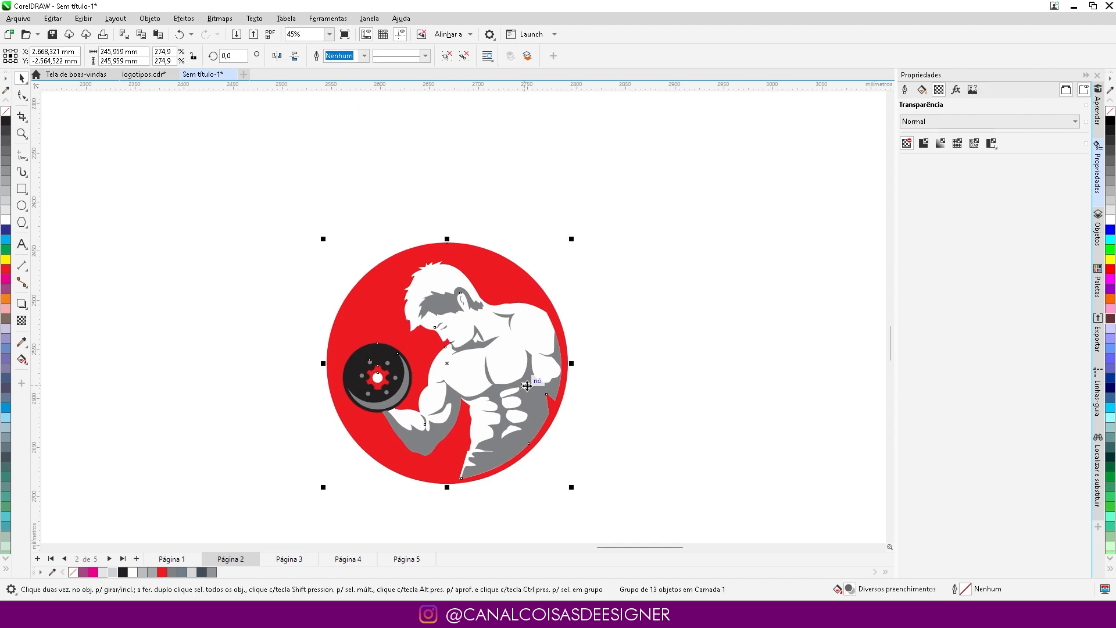
click(451, 59)
click(574, 329)
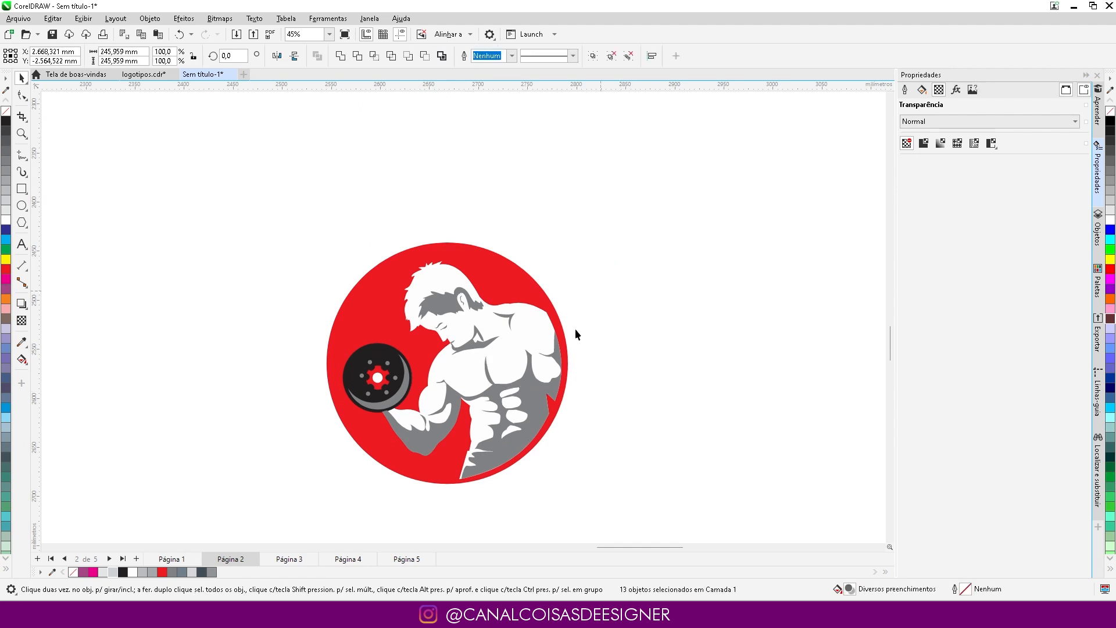
Step: Delete the fine detail lines, plate bolts and grey shading on the head and torso of the reduced red icon
click(515, 395)
key(Delete)
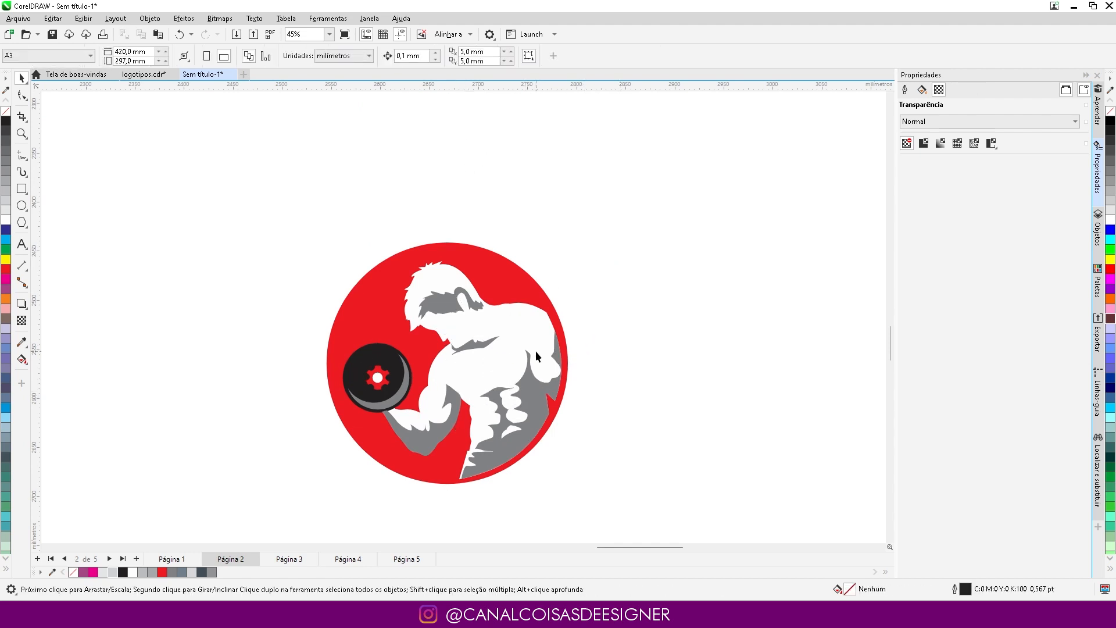
click(457, 310)
key(Delete)
click(514, 428)
key(Delete)
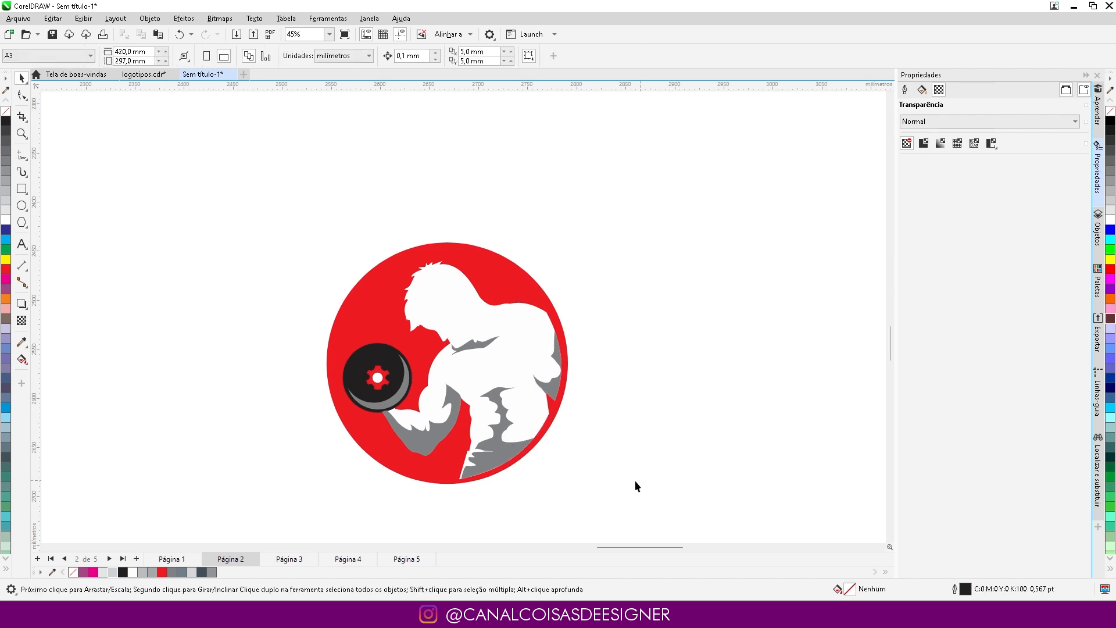
drag(636, 482, 433, 306)
key(Delete)
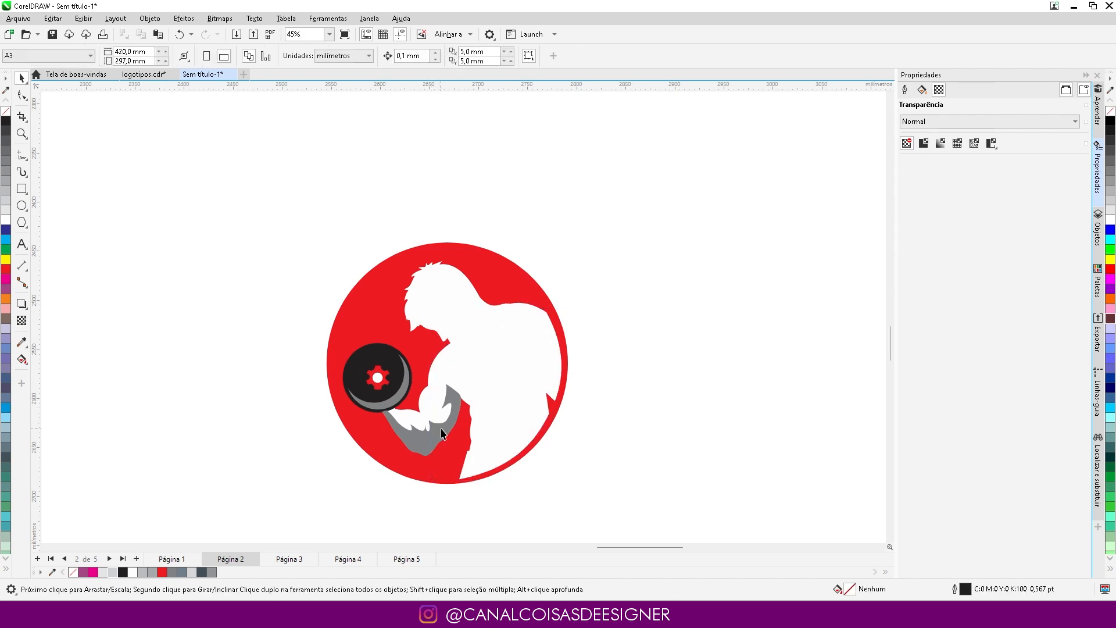
Step: Delete the grey shading on the figure's raised arm and on the dumbbell
click(442, 433)
key(Delete)
click(377, 407)
key(Delete)
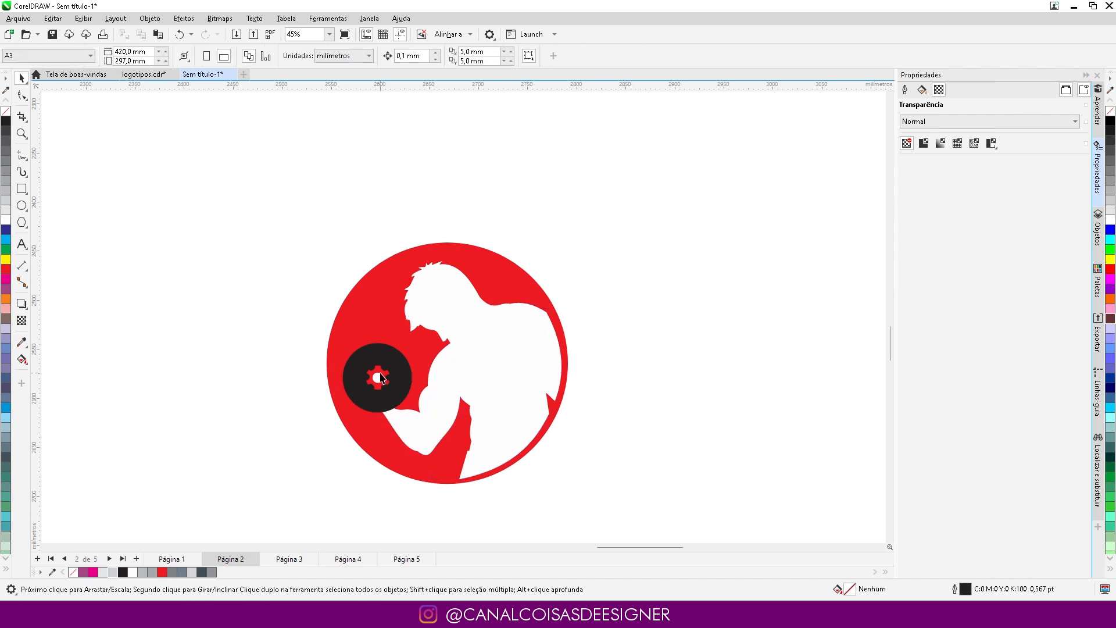
Step: Delete the hub details and the black plate circle from the dumbbell of the reduced red icon
click(381, 378)
key(Delete)
click(370, 381)
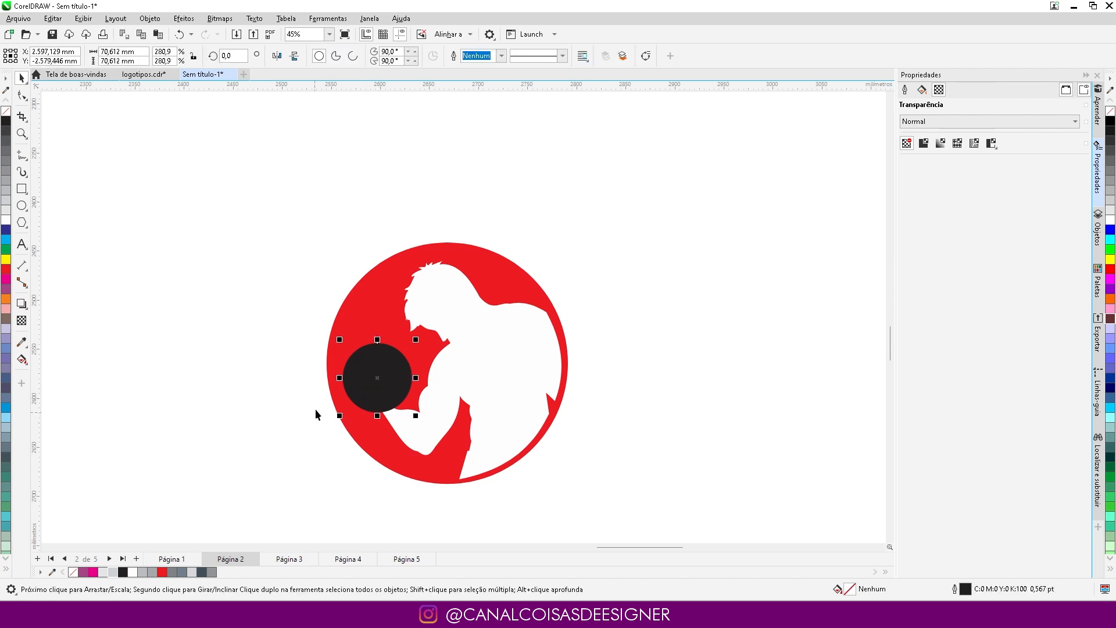
key(Delete)
Step: Shrink the simplified red icon to about 153 mm wide, placed below the large red icon
scroll(322, 326, down, 6)
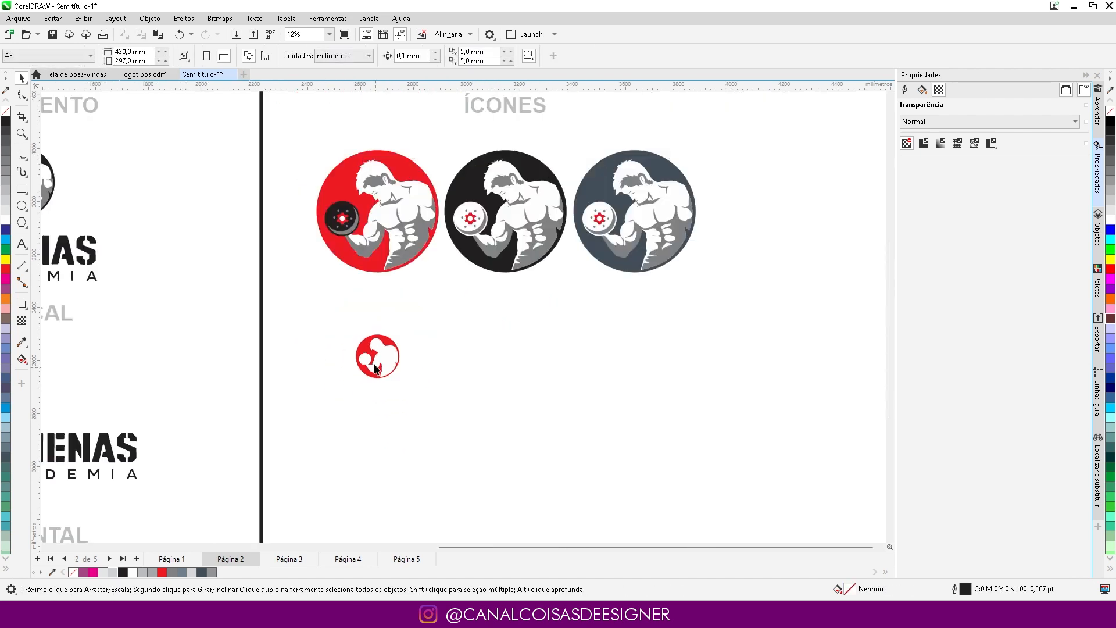
scroll(375, 368, down, 2)
mouse_move(403, 381)
mouse_down()
mouse_move(397, 332)
mouse_move(420, 381)
mouse_move(402, 368)
mouse_up()
click(494, 366)
click(372, 331)
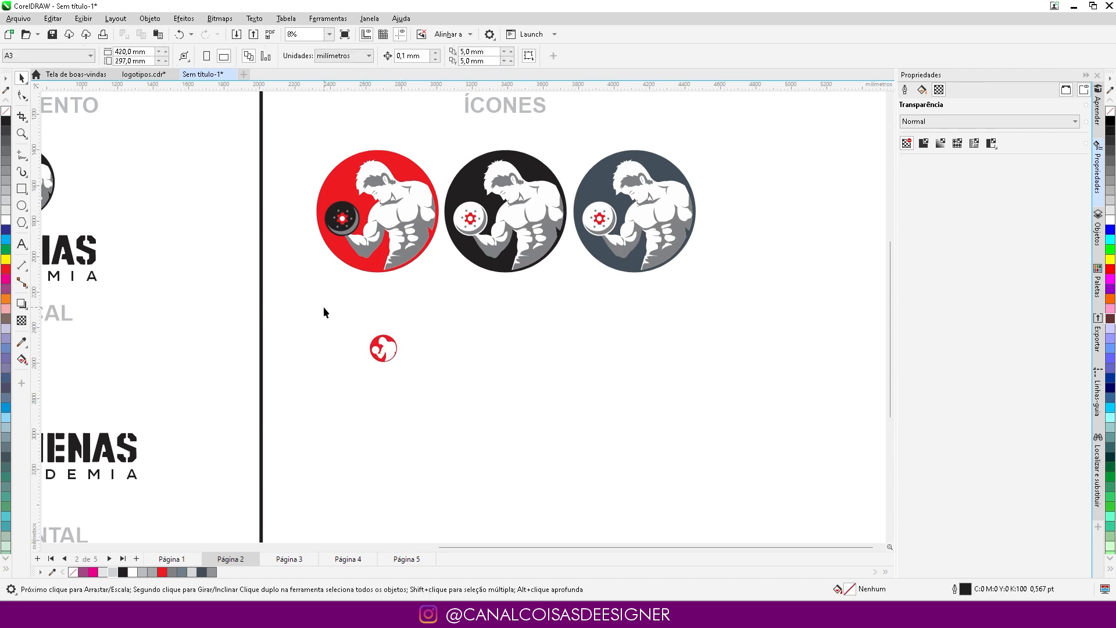
Step: Duplicate the simplified red icon twice in a row, one copy under the black icon and one under the slate icon
drag(323, 305, 408, 392)
drag(384, 348, 511, 297)
key(ctrl+d)
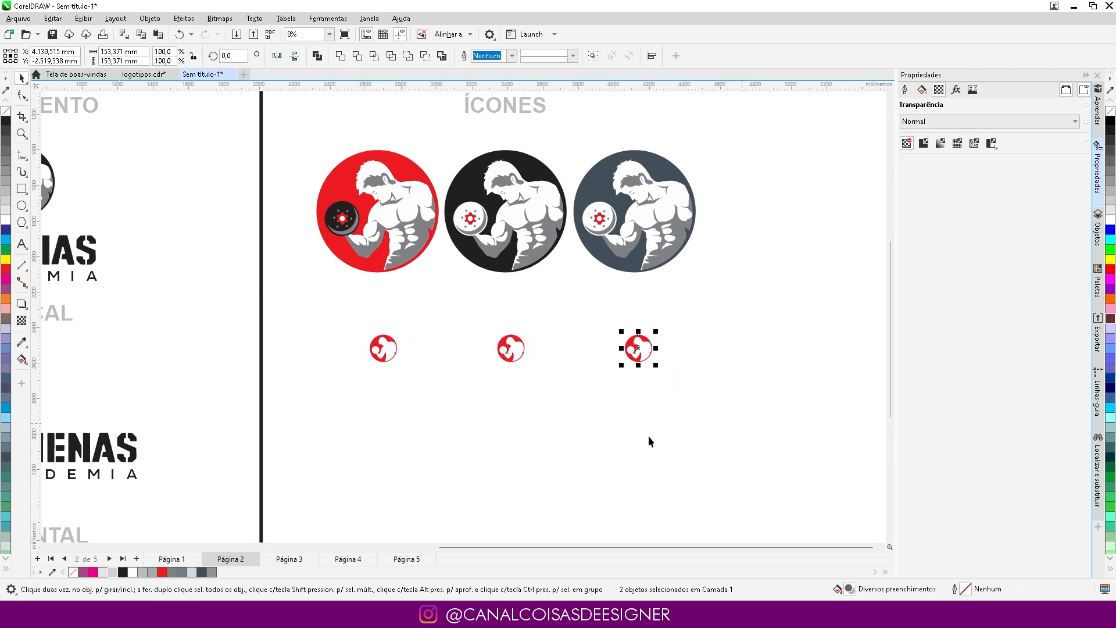
Step: Recolour the middle small icon's circle black and the third small icon's circle dark slate grey
click(650, 442)
click(520, 340)
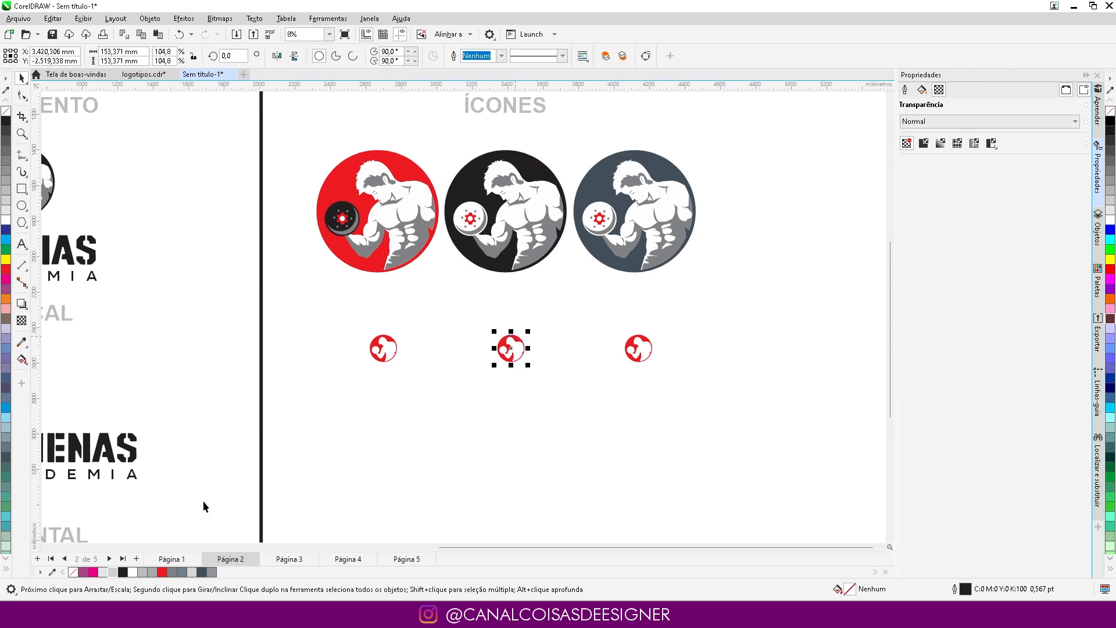
click(122, 573)
click(514, 429)
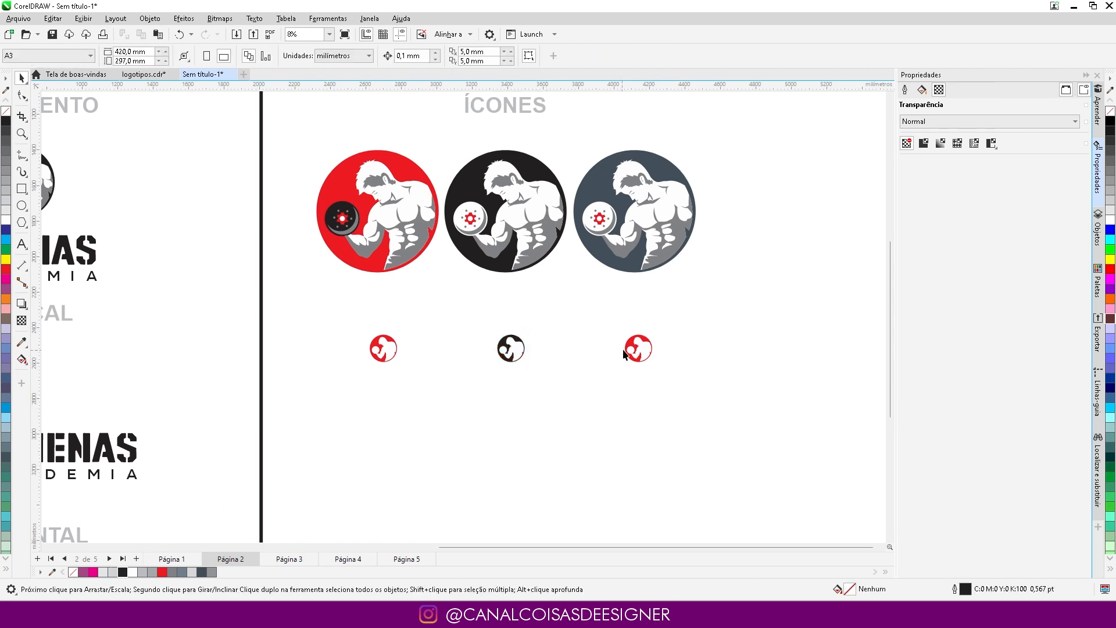
click(627, 346)
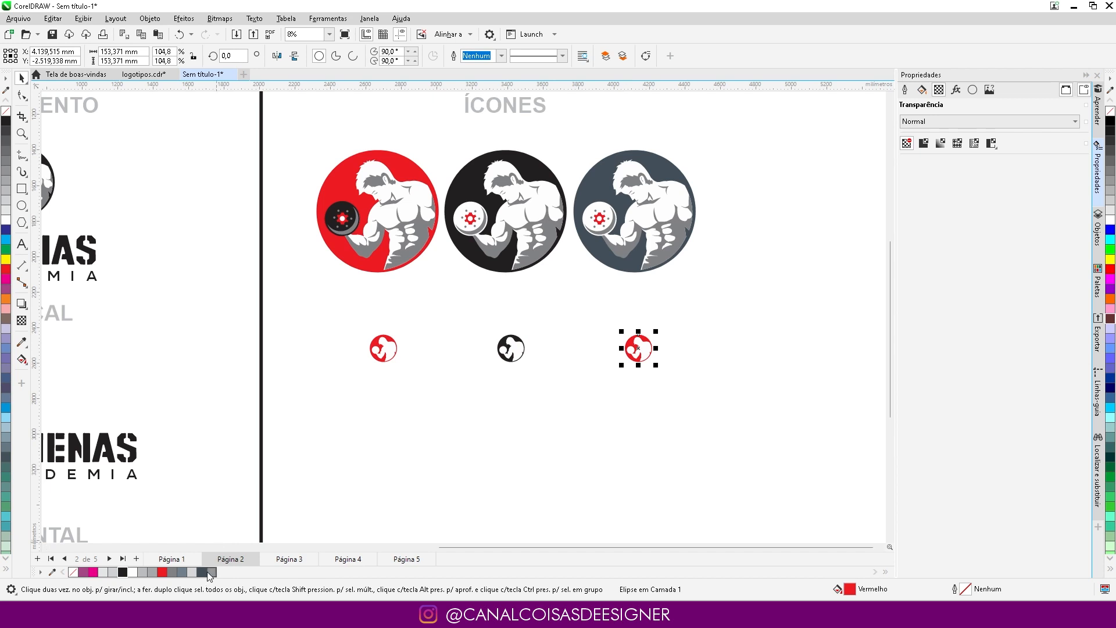
click(202, 572)
click(606, 316)
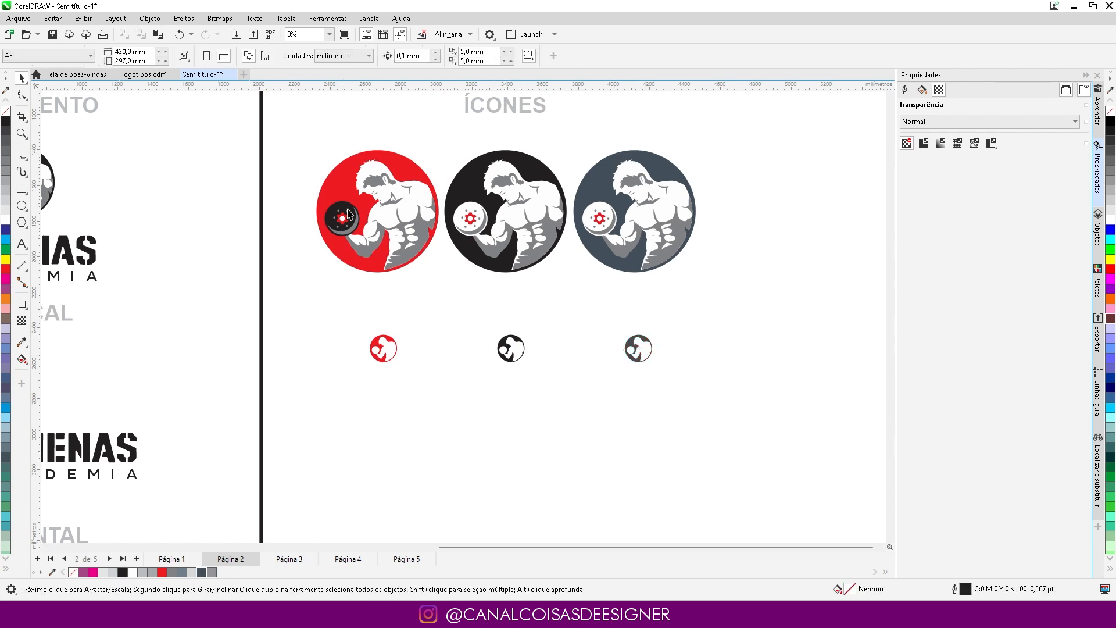
Step: Copy the ÍCONES heading below the small icons and replace its text with the watermark title MARCA D'ÁGUA
scroll(570, 199, down, 4)
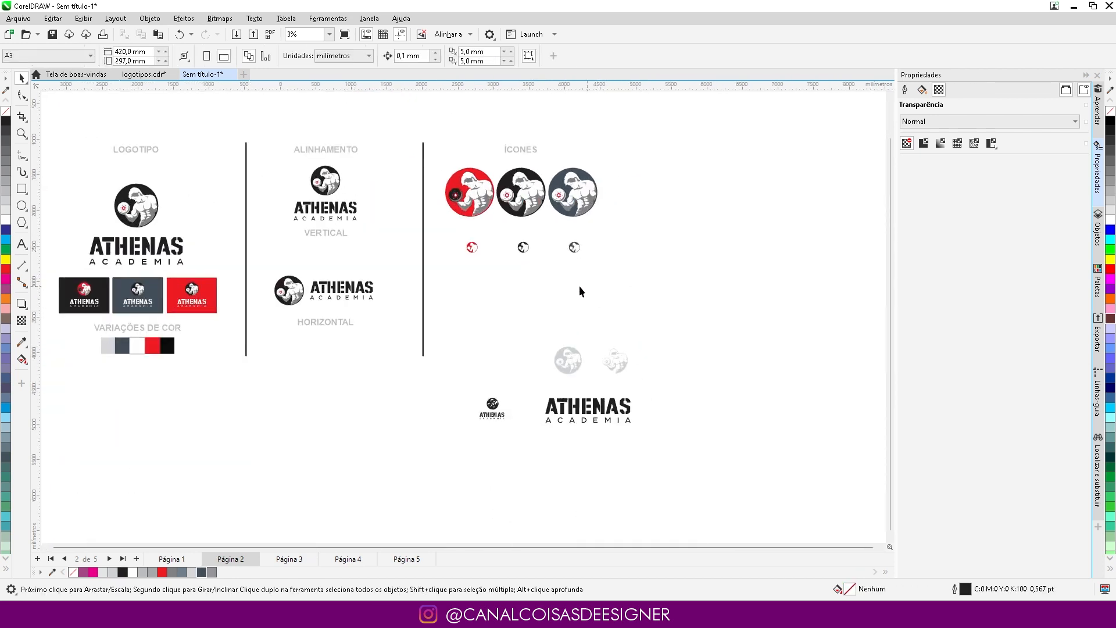
scroll(566, 292, up, 1)
click(516, 135)
drag(515, 134, 515, 279)
right_click(515, 279)
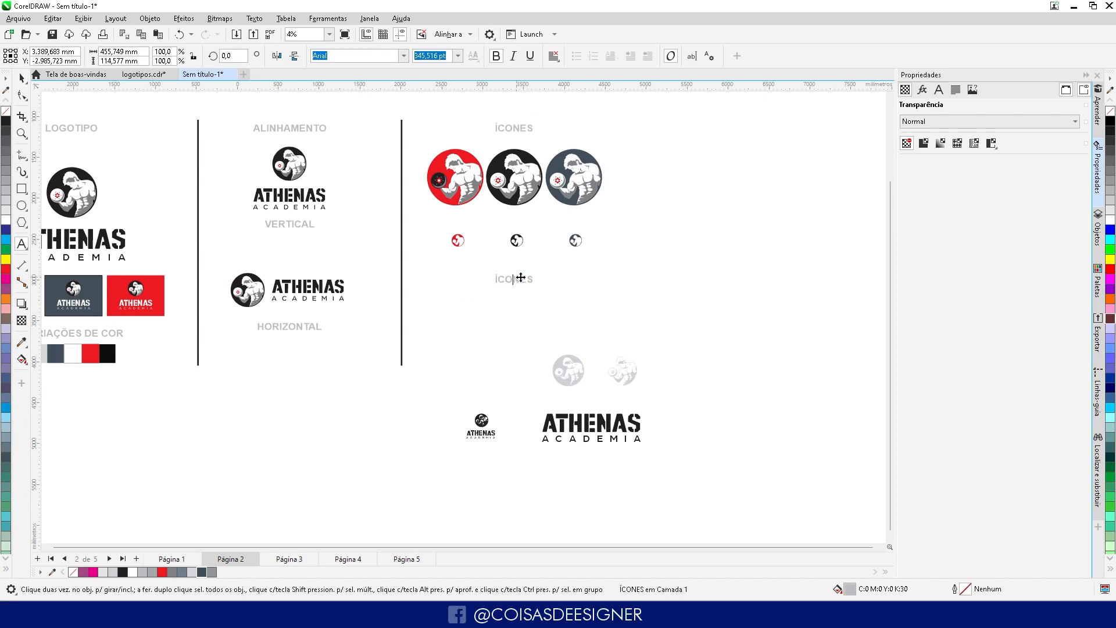
double_click(518, 278)
text(MARCA D'ÁGUA)
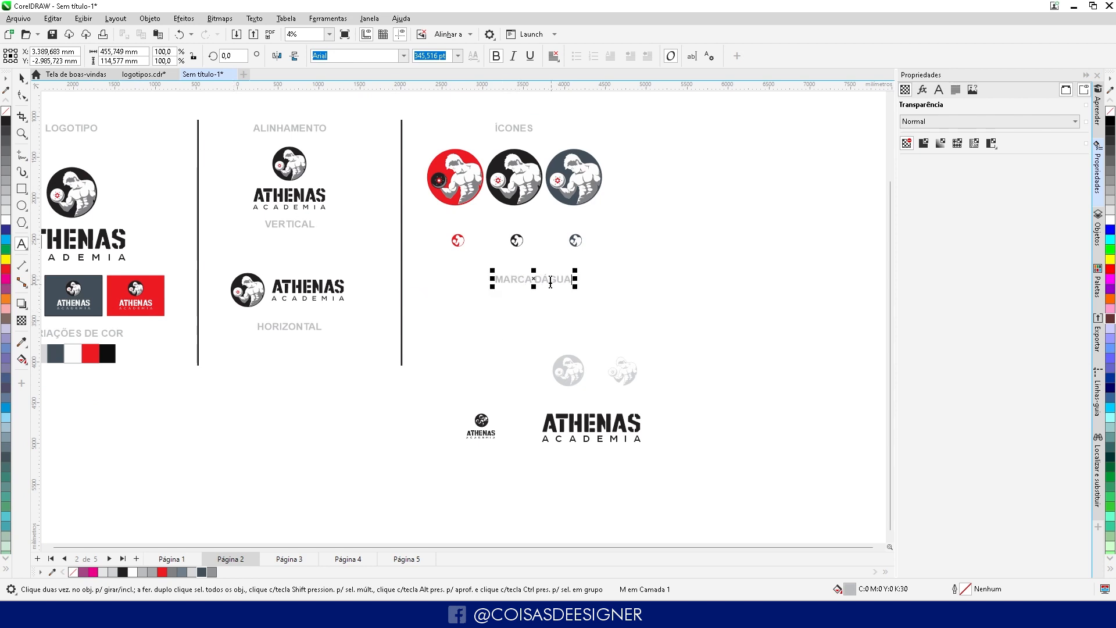
key(Escape)
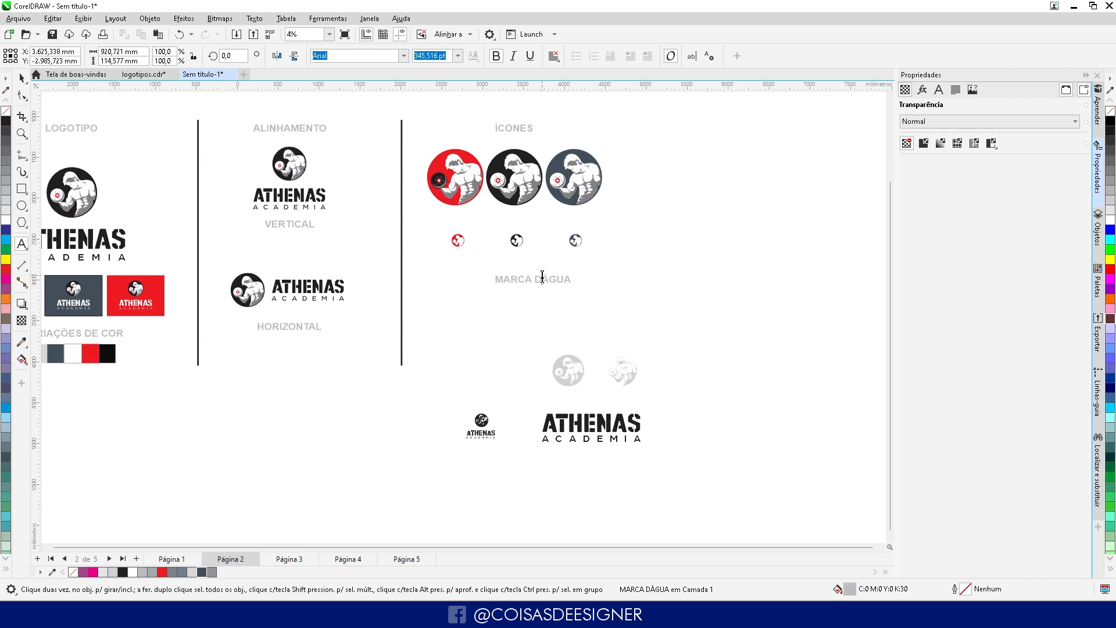
Step: Edit the watermark heading to insert the missing apostrophe after the D
click(542, 277)
text(1)
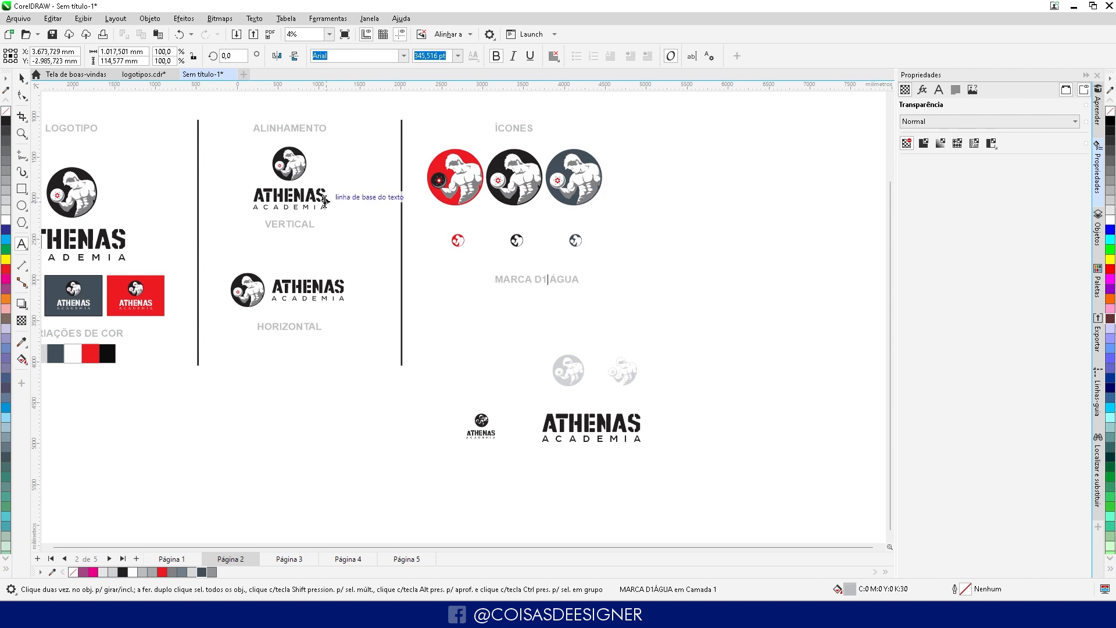
key(BackSpace)
key(BackSpace)
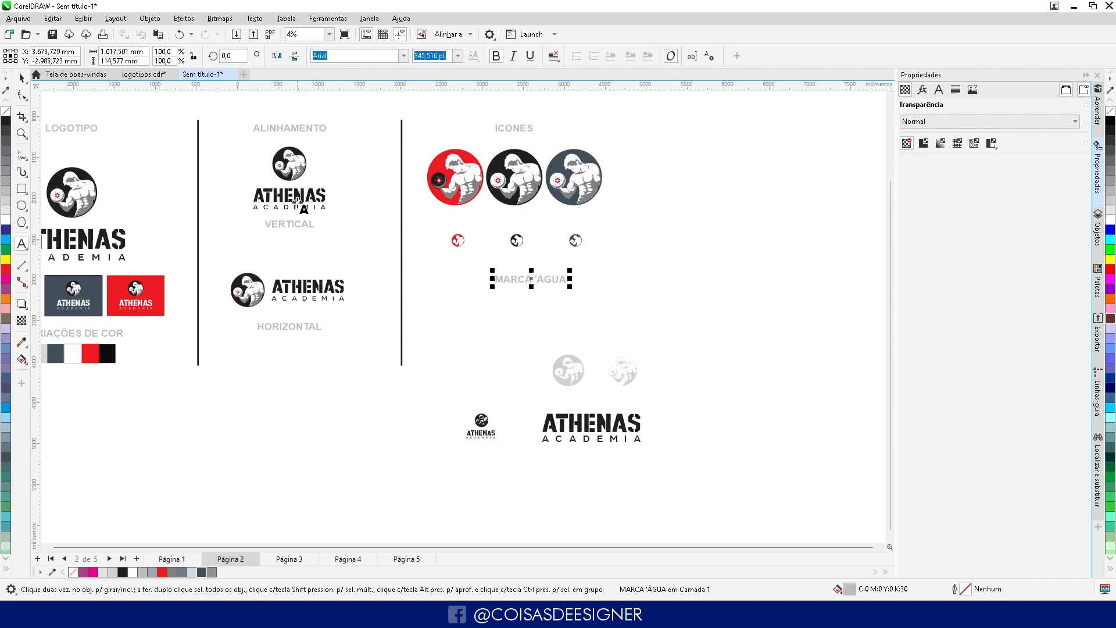
text(D')
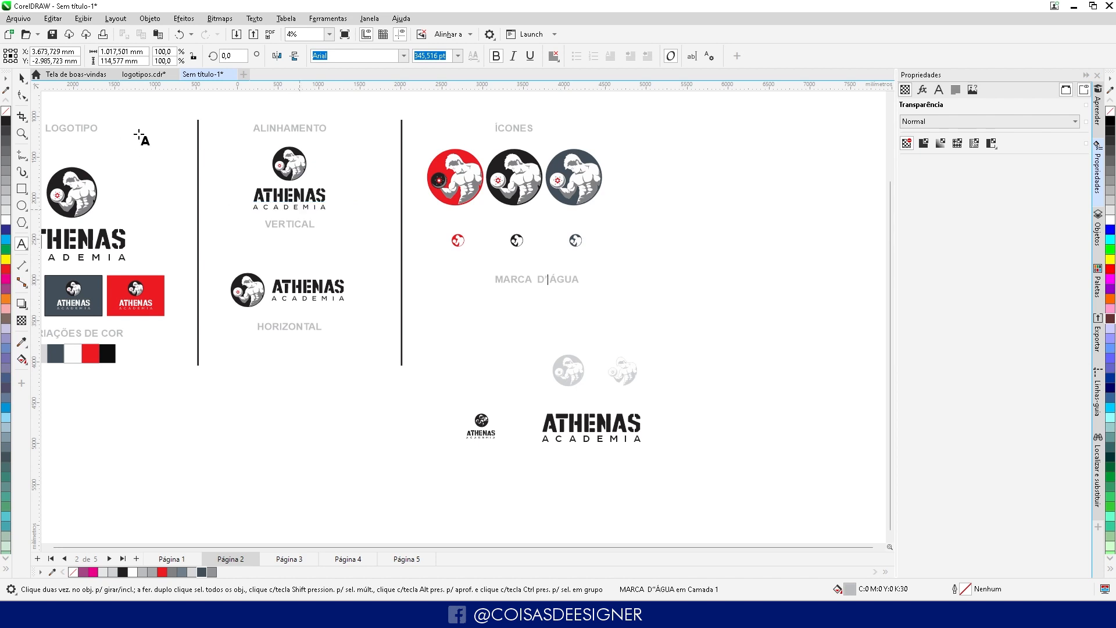
click(22, 78)
click(518, 317)
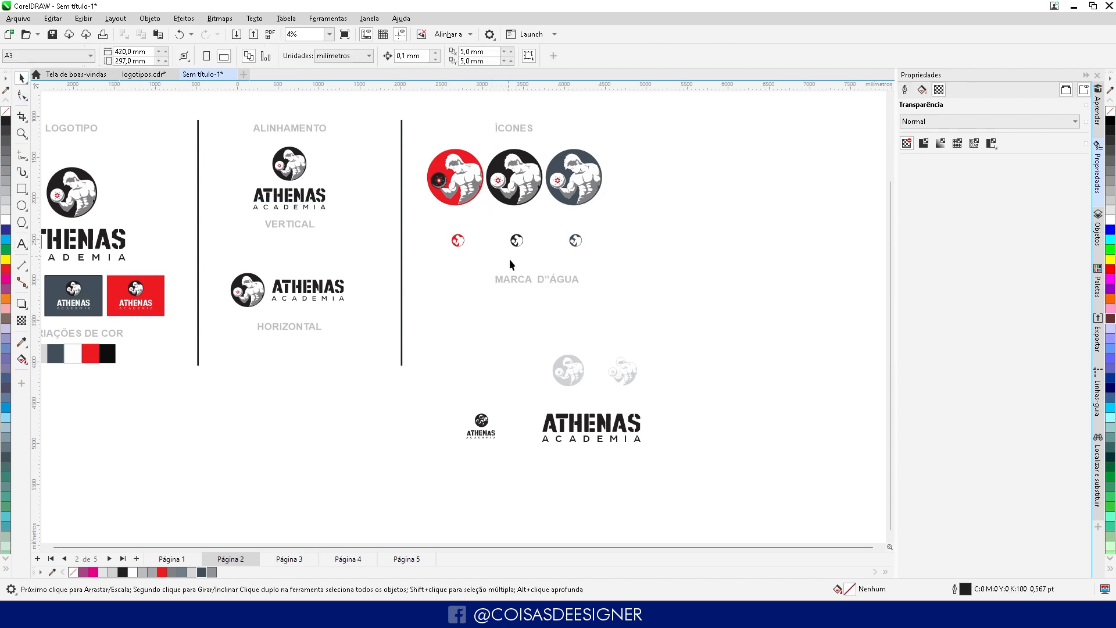
Step: Centre the watermark heading horizontally under the ÍCONES heading
click(515, 279)
shift+click(505, 131)
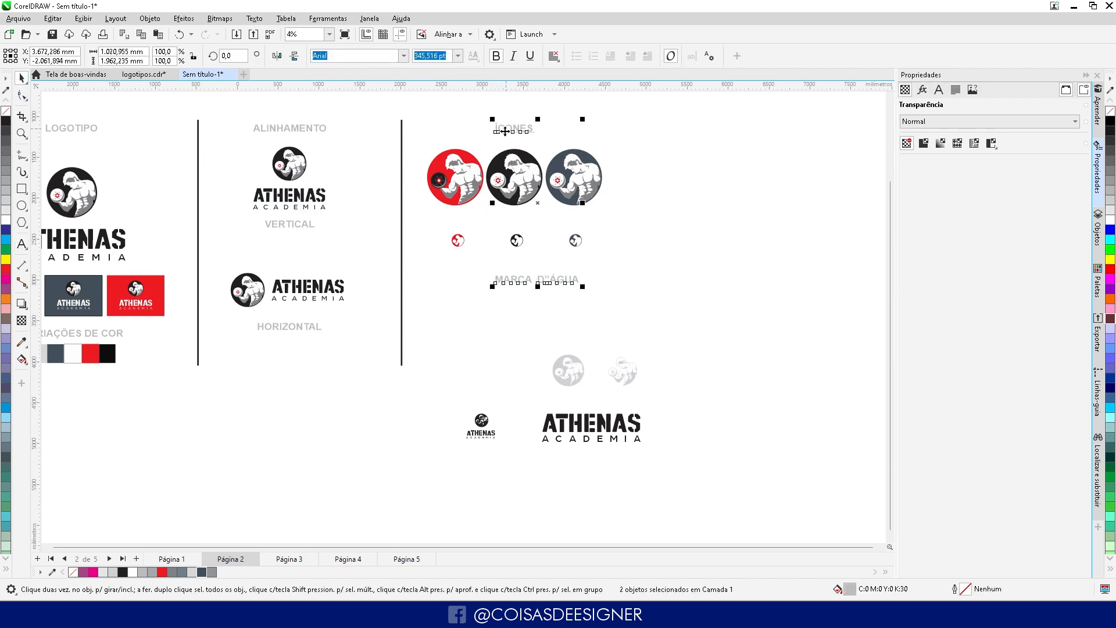
click(637, 287)
Step: Move the two pale grey watermark icons below their heading and enlarge the pair to about 1,998 mm wide
scroll(502, 379, up, 1)
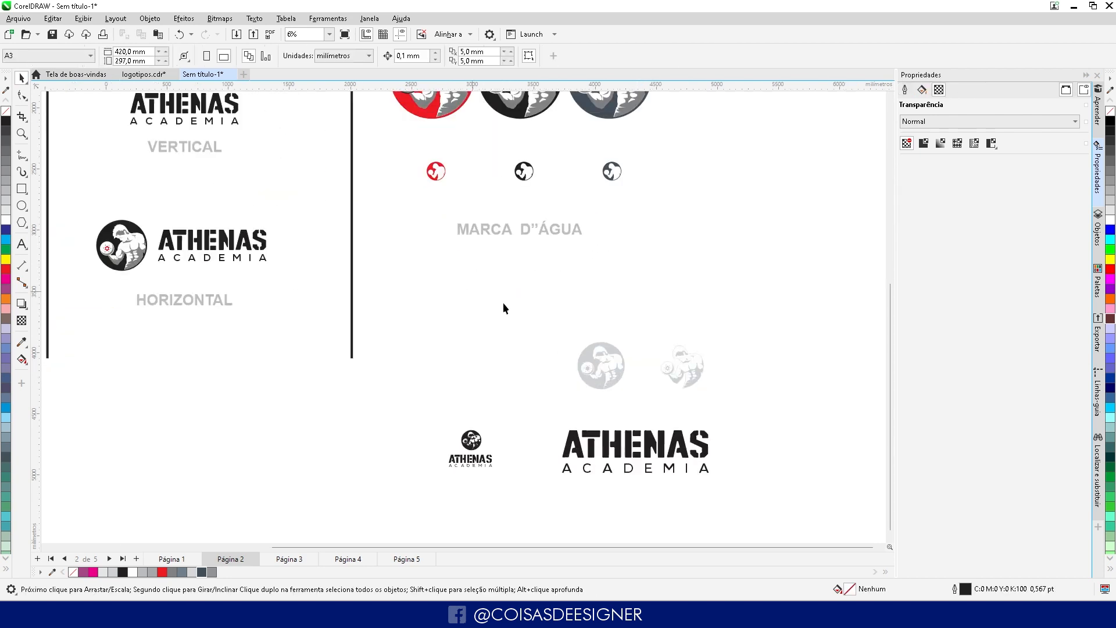
drag(762, 400, 762, 401)
mouse_move(683, 372)
mouse_down()
mouse_move(527, 290)
mouse_move(524, 307)
mouse_move(669, 372)
mouse_up()
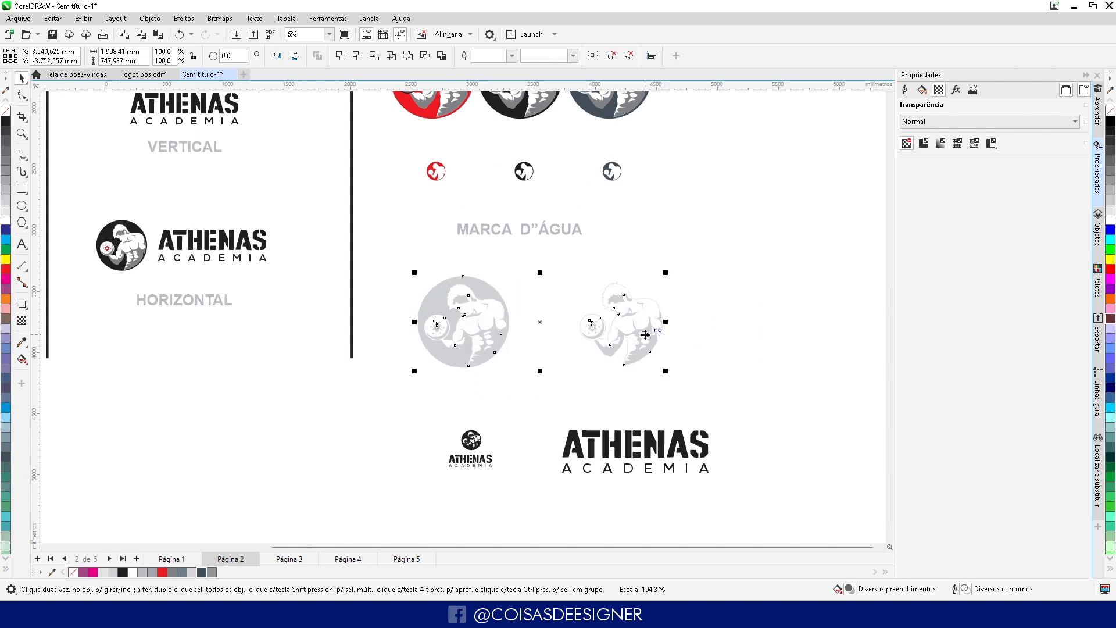
drag(646, 331, 634, 329)
Step: Remove the extra apostrophe from the watermark heading so it reads MARCA D'ÁGUA
key(F8)
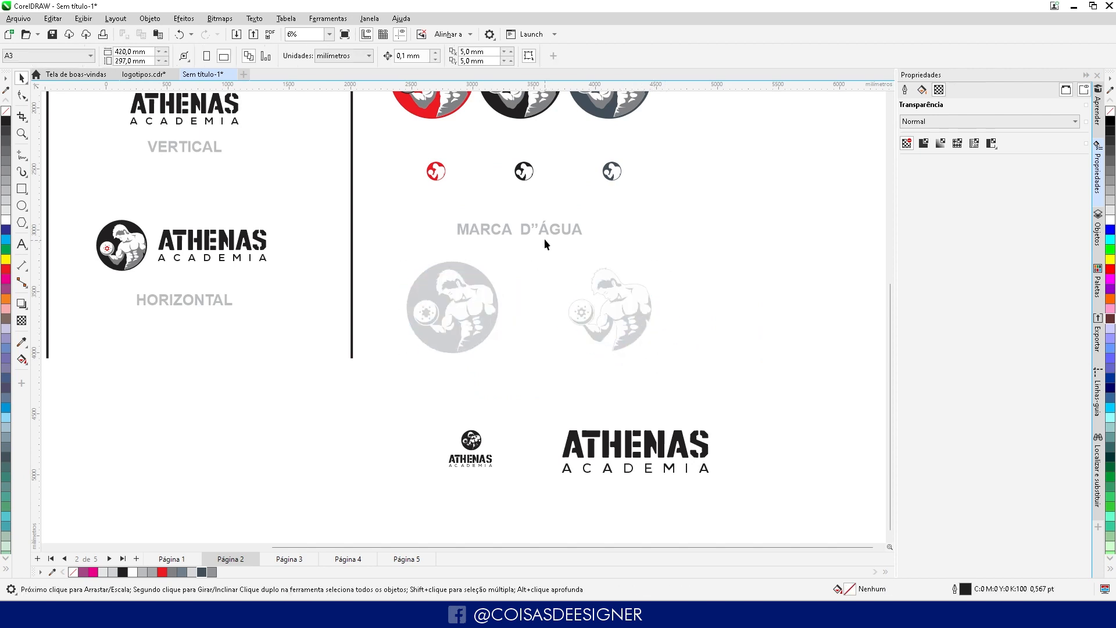
click(539, 229)
key(Escape)
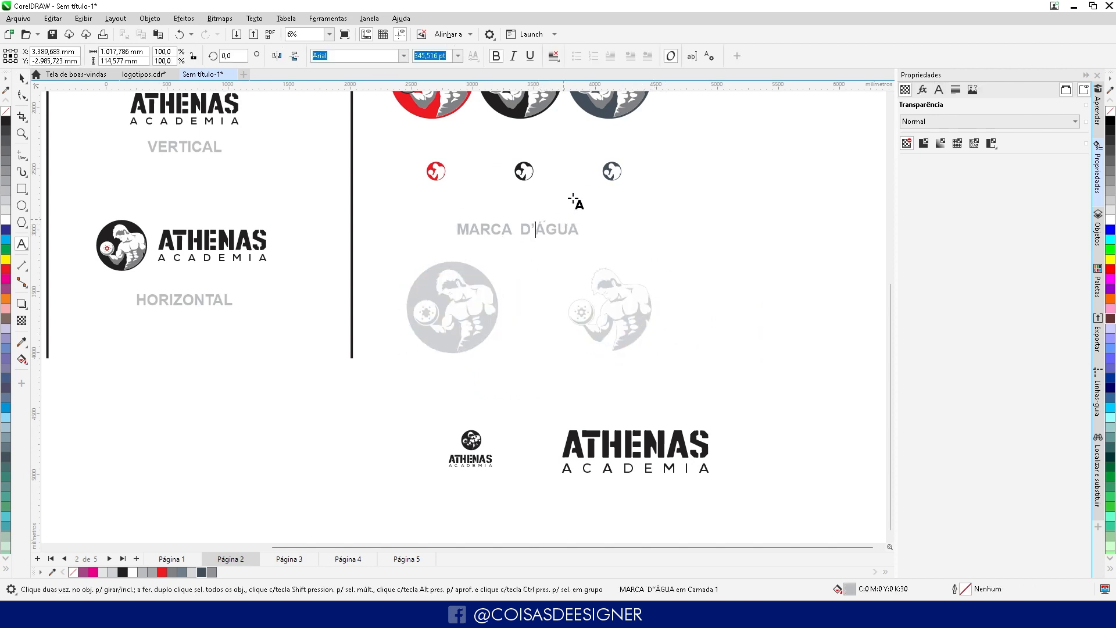
click(22, 79)
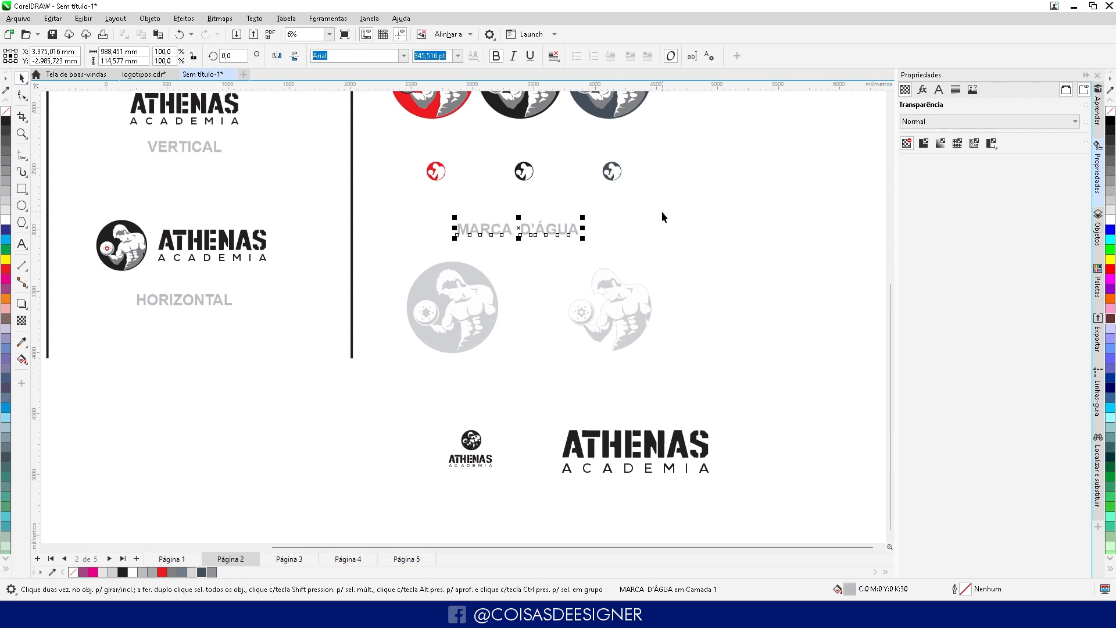
click(661, 211)
Step: Copy the vertical divider line to the far side of the icons and watermark column
scroll(404, 408, down, 2)
scroll(404, 410, down, 1)
scroll(470, 342, up, 2)
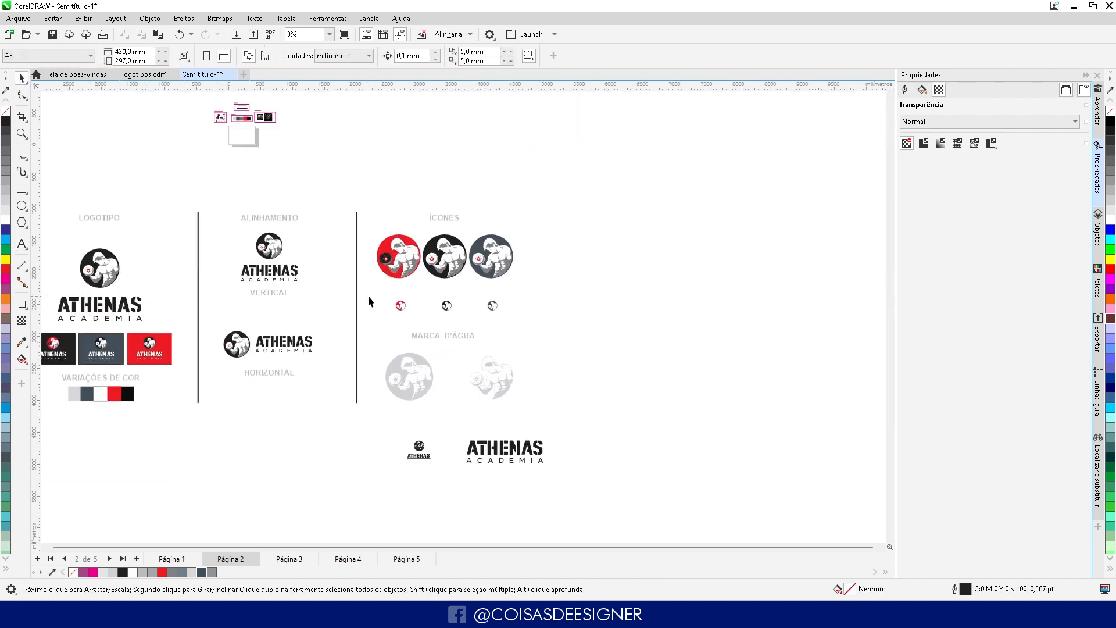
drag(355, 289, 542, 300)
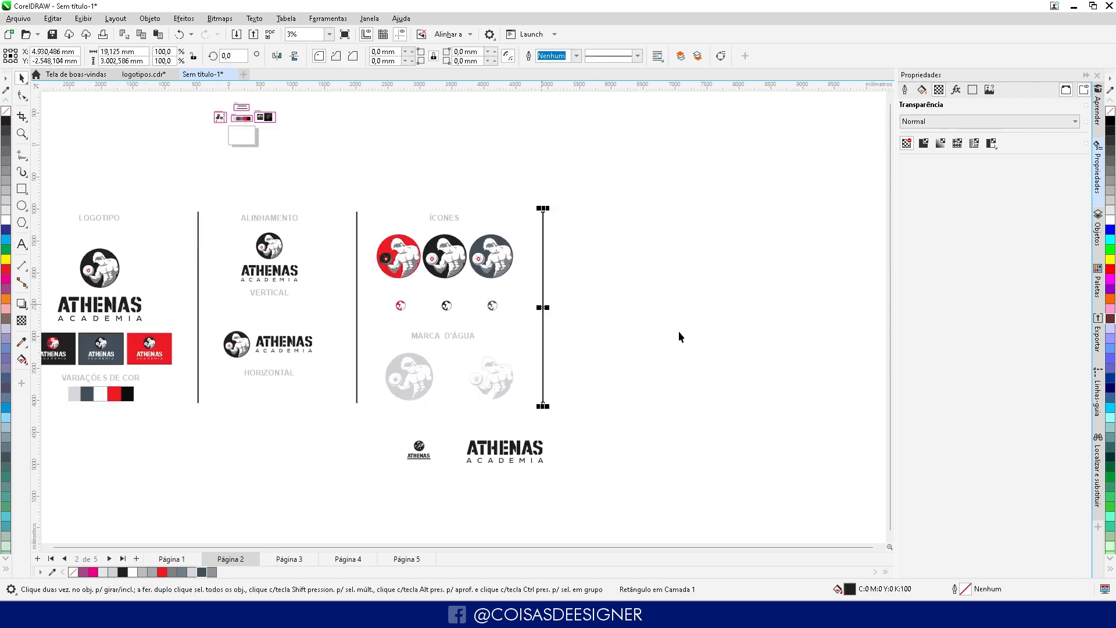
click(679, 332)
Step: Copy the ÍCONES heading past the new divider and replace its text with UMA COR
drag(442, 222, 605, 220)
double_click(606, 220)
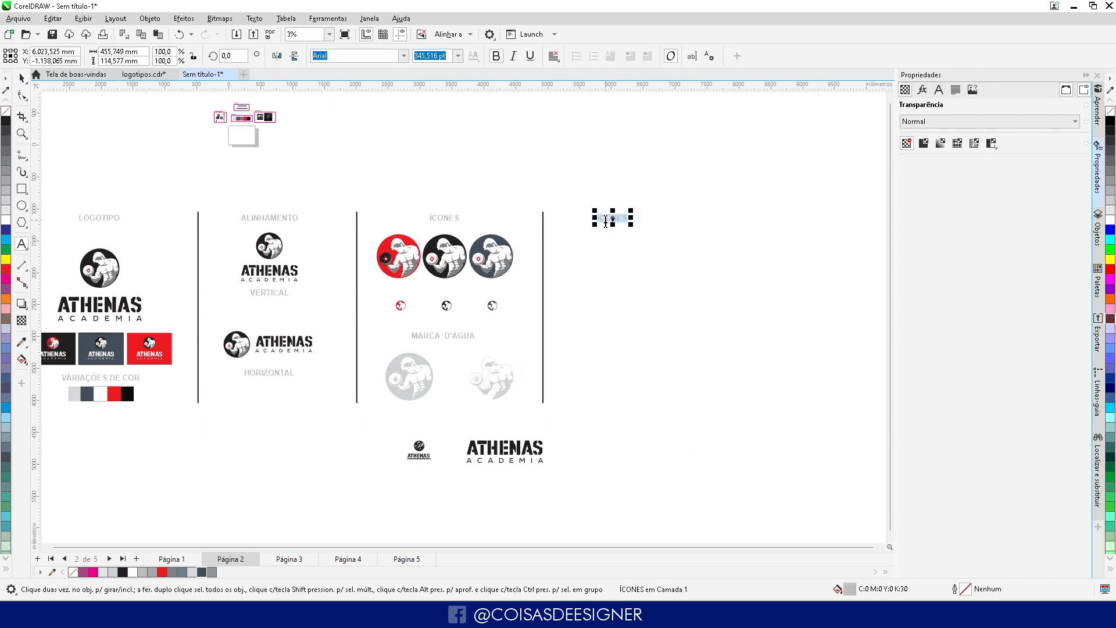
text(UMA COR)
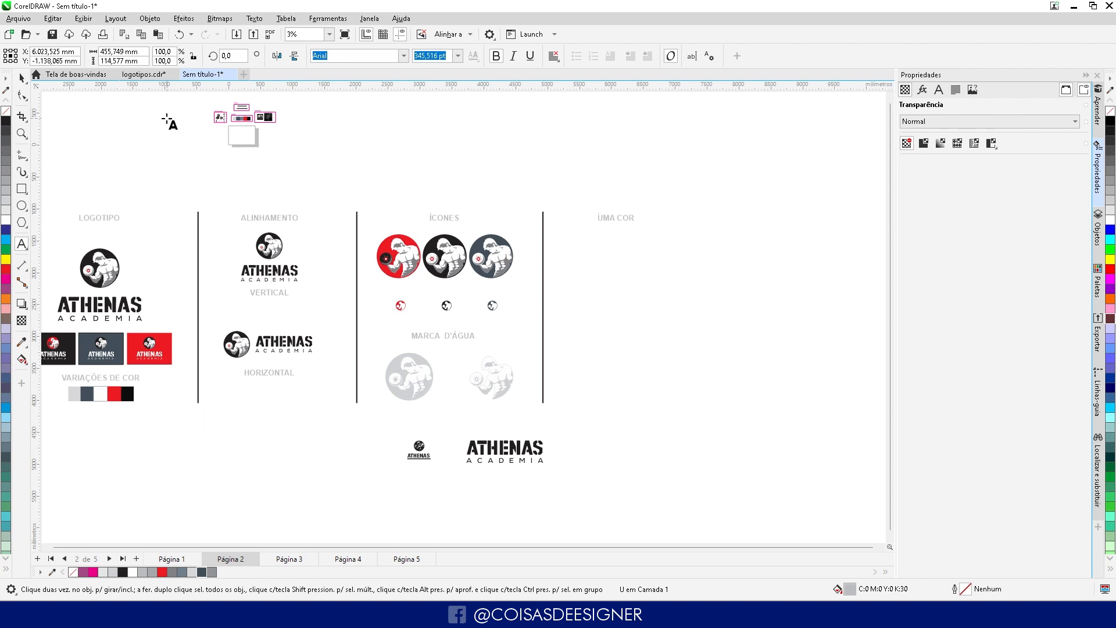
click(24, 78)
click(688, 459)
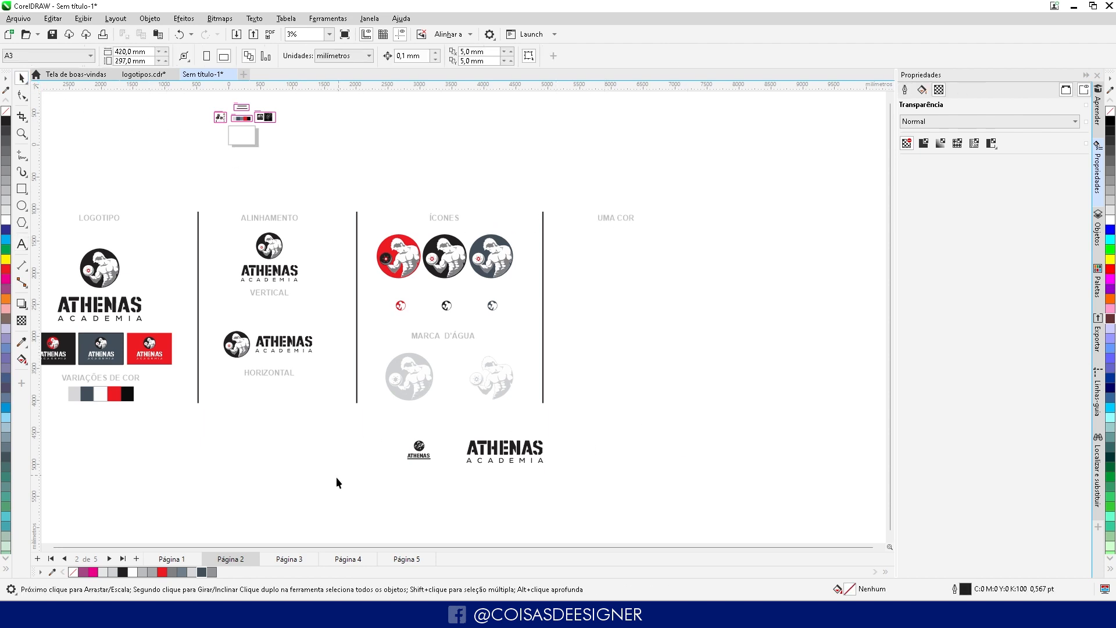
Step: Copy the small black single-colour logo under the UMA COR heading and scale the copy to about 958 mm wide
drag(421, 444, 674, 297)
scroll(679, 304, up, 3)
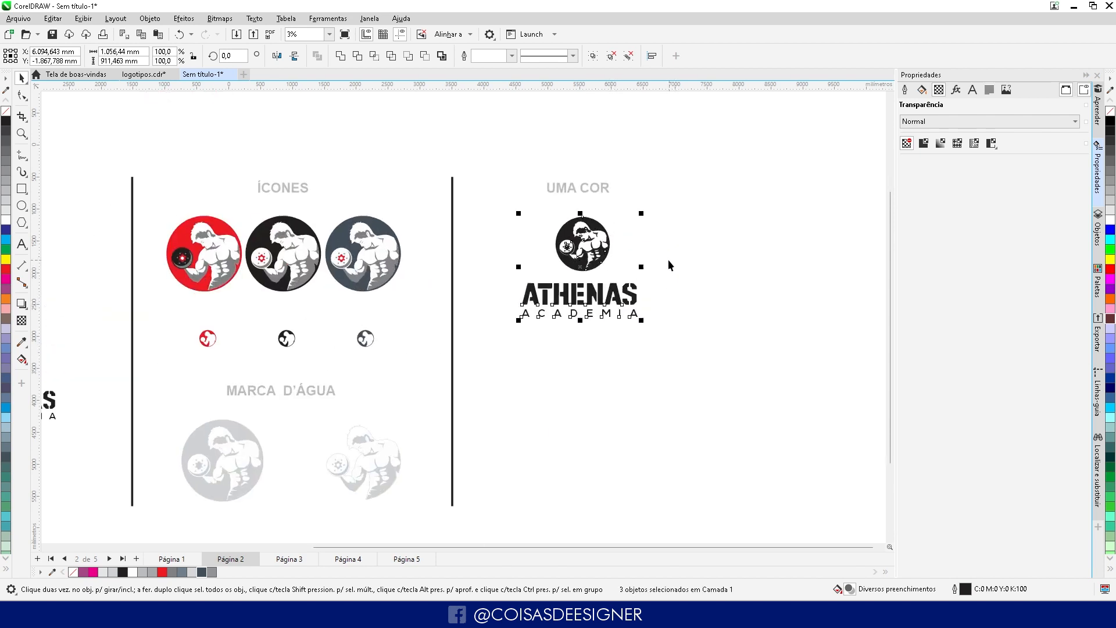
drag(646, 335, 631, 322)
scroll(365, 109, down, 2)
scroll(522, 234, up, 2)
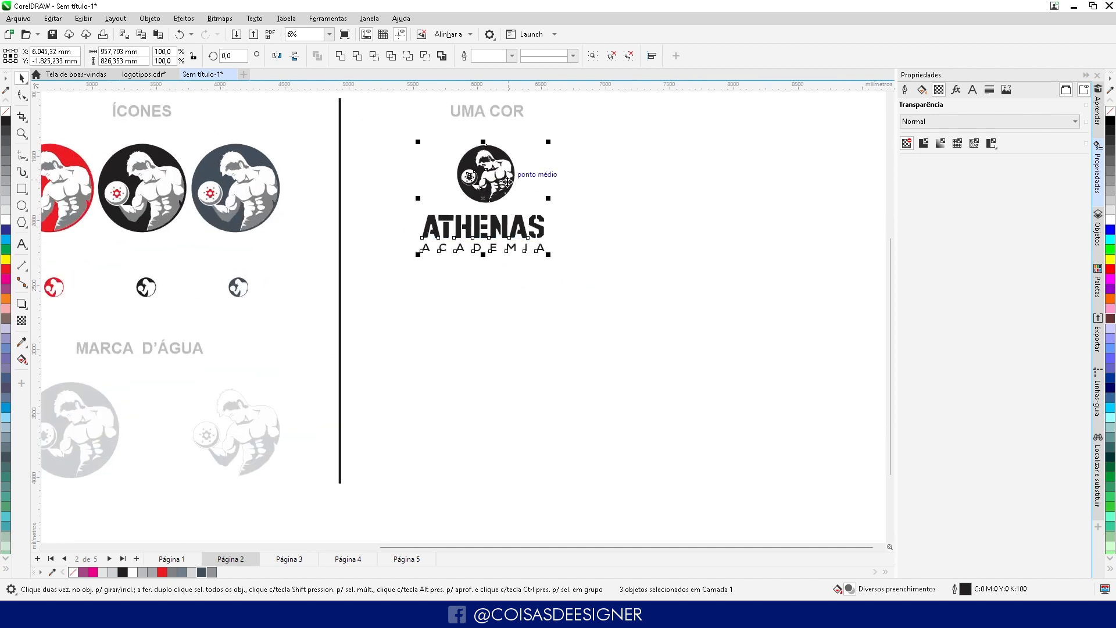
Step: Stack two copies of the black logo below the first one in the UMA COR column and select all three logos
drag(522, 233, 522, 362)
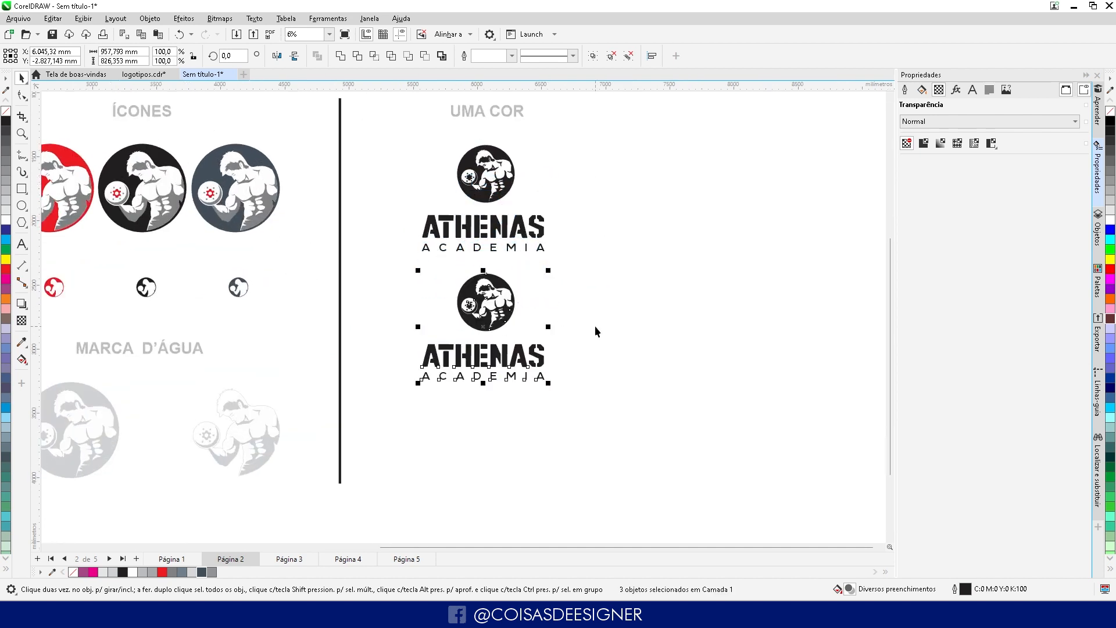
drag(506, 293, 507, 312)
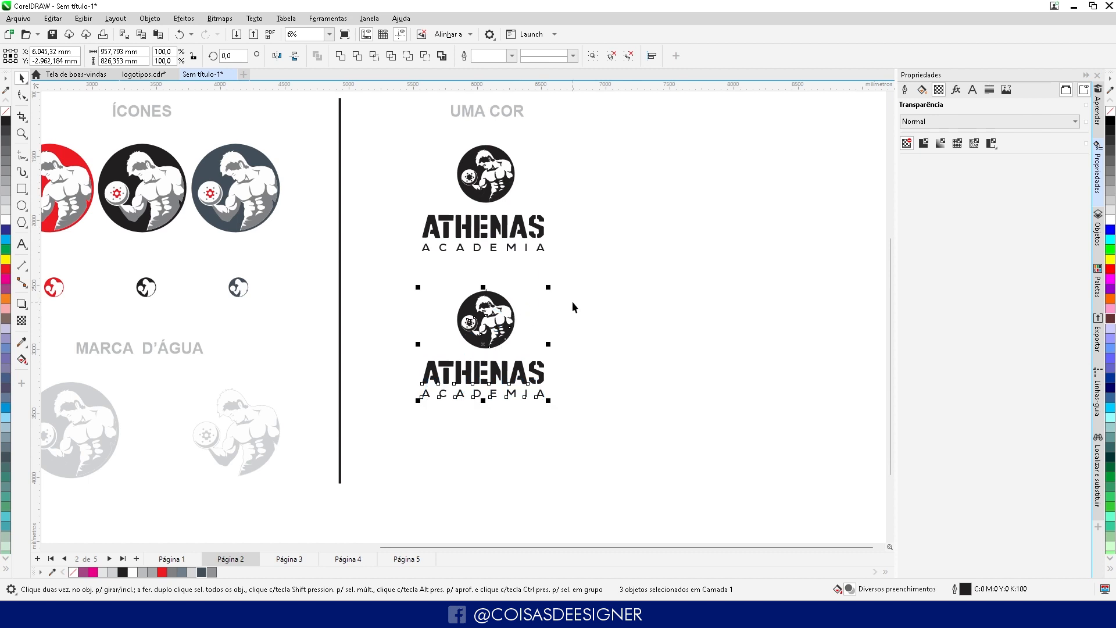
scroll(582, 303, down, 2)
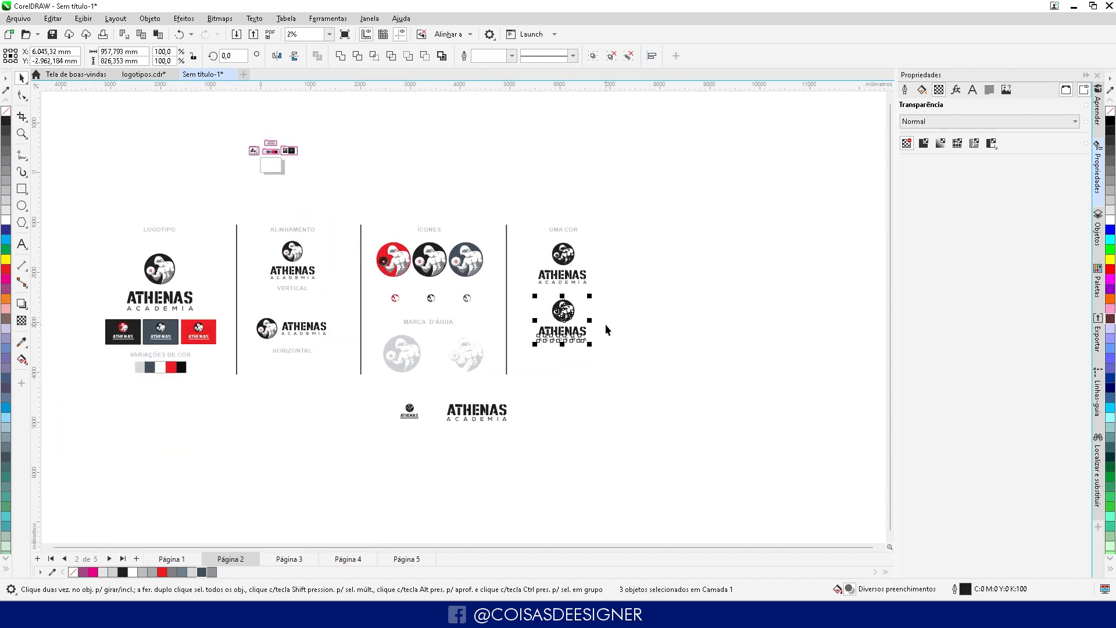
key(Down)
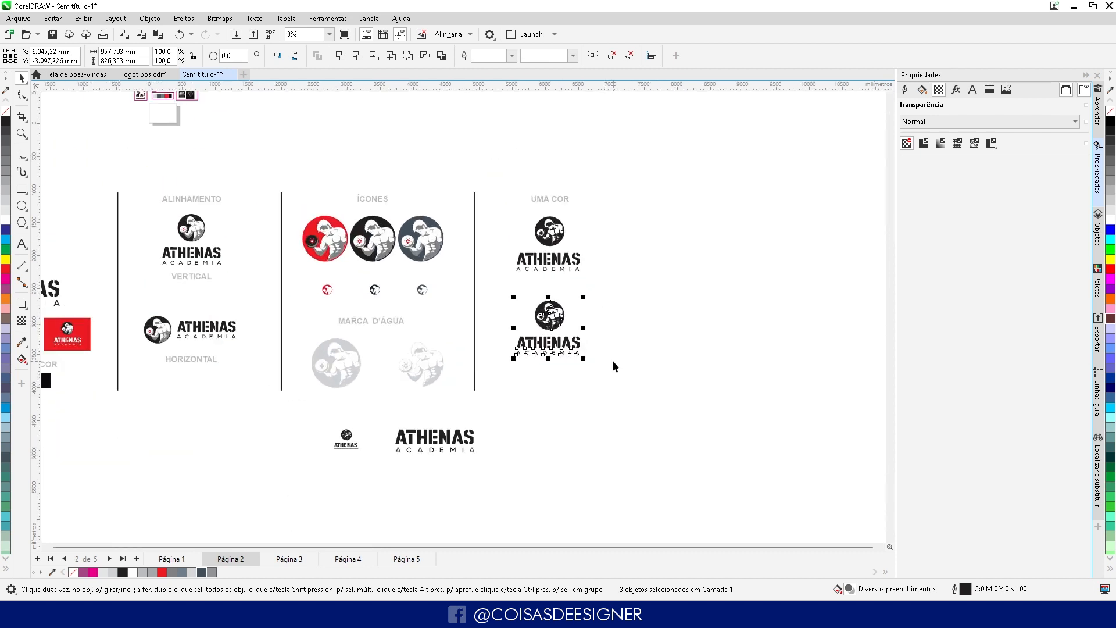
key(ctrl+z)
drag(555, 305, 555, 381)
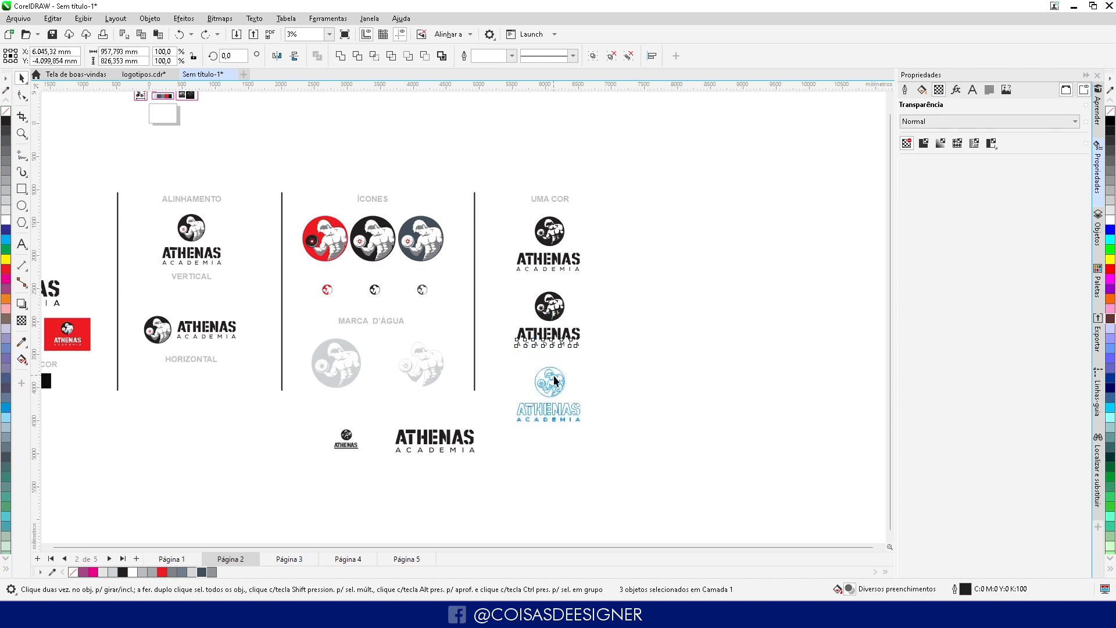
drag(653, 464, 489, 260)
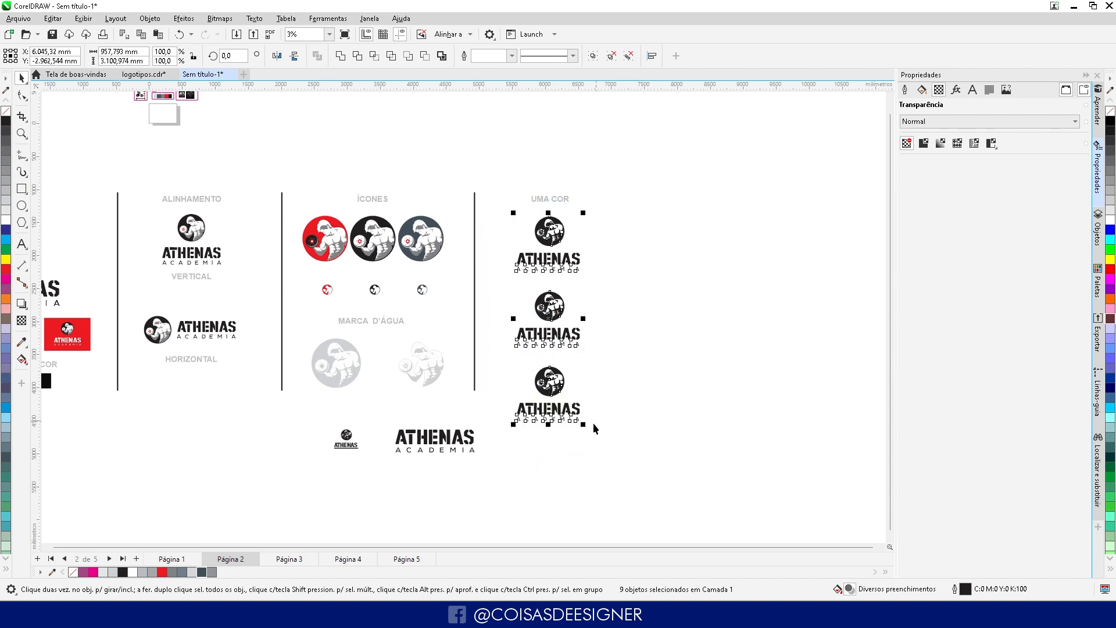
Step: Scale the three stacked black logos in the UMA COR column down together to about 823 mm wide
drag(585, 425, 598, 386)
click(594, 257)
scroll(594, 258, up, 4)
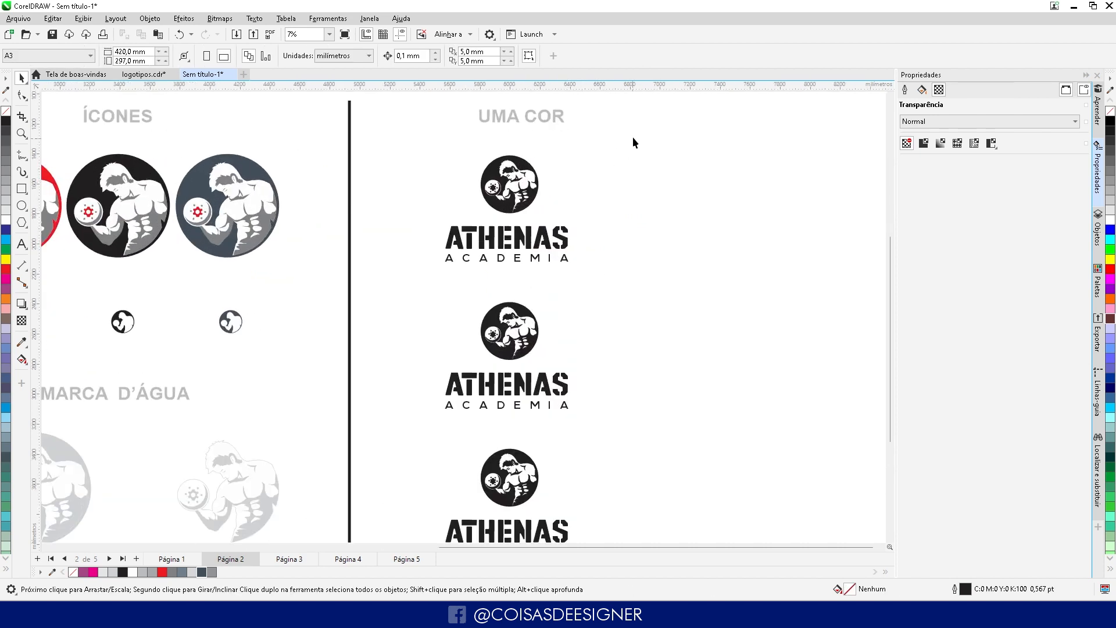
drag(429, 269, 397, 274)
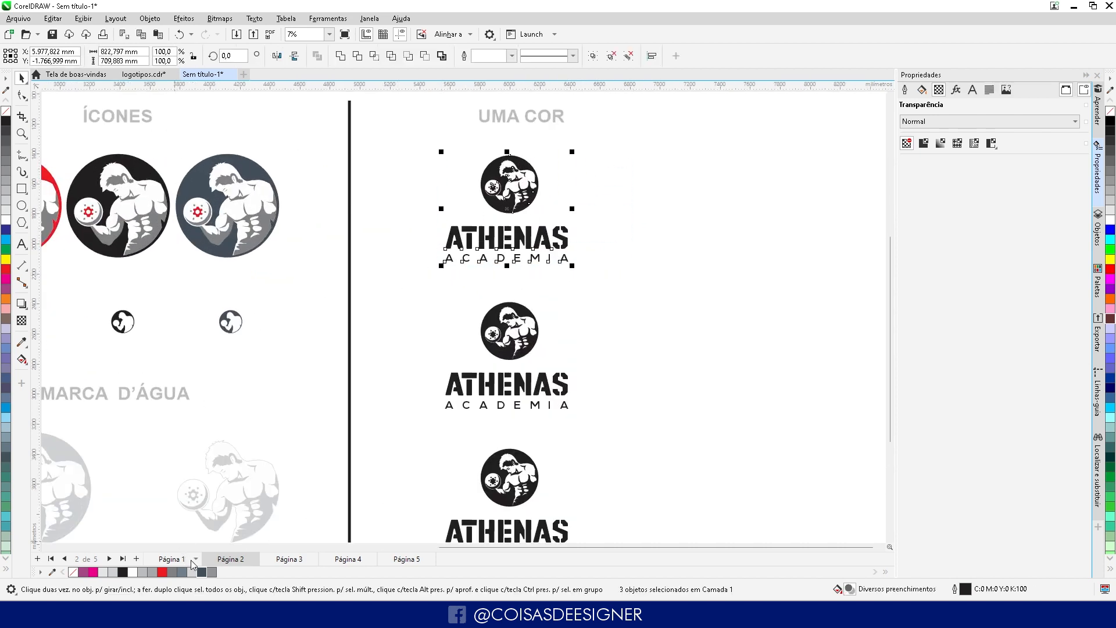
Step: Recolour the middle UMA COR logo red and fill the athlete figure in its icon with white
drag(645, 296, 406, 428)
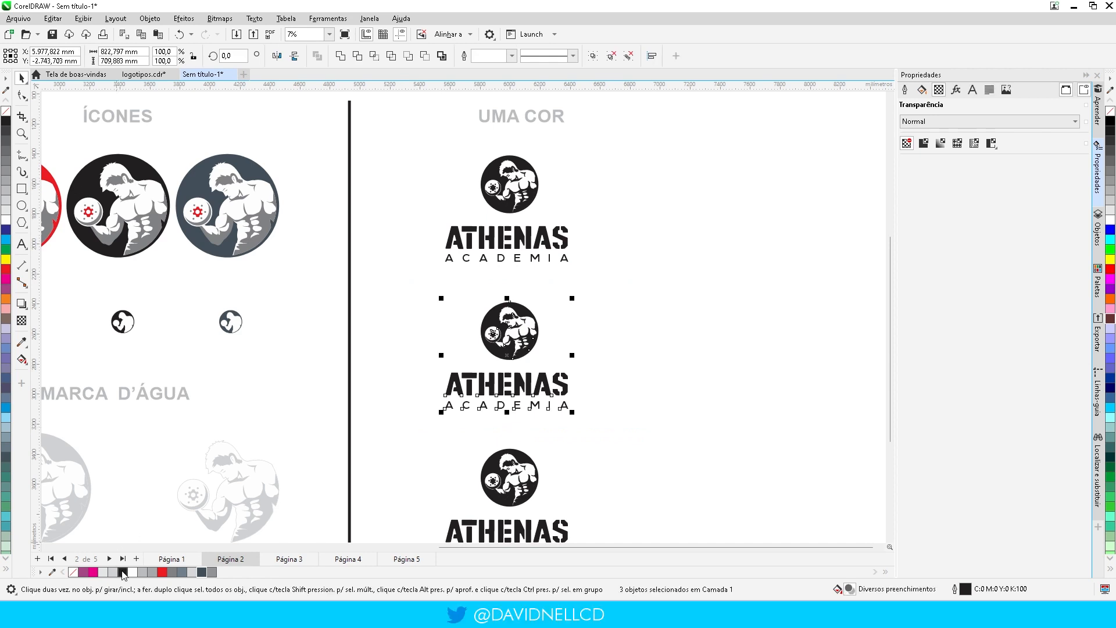
click(161, 572)
click(616, 417)
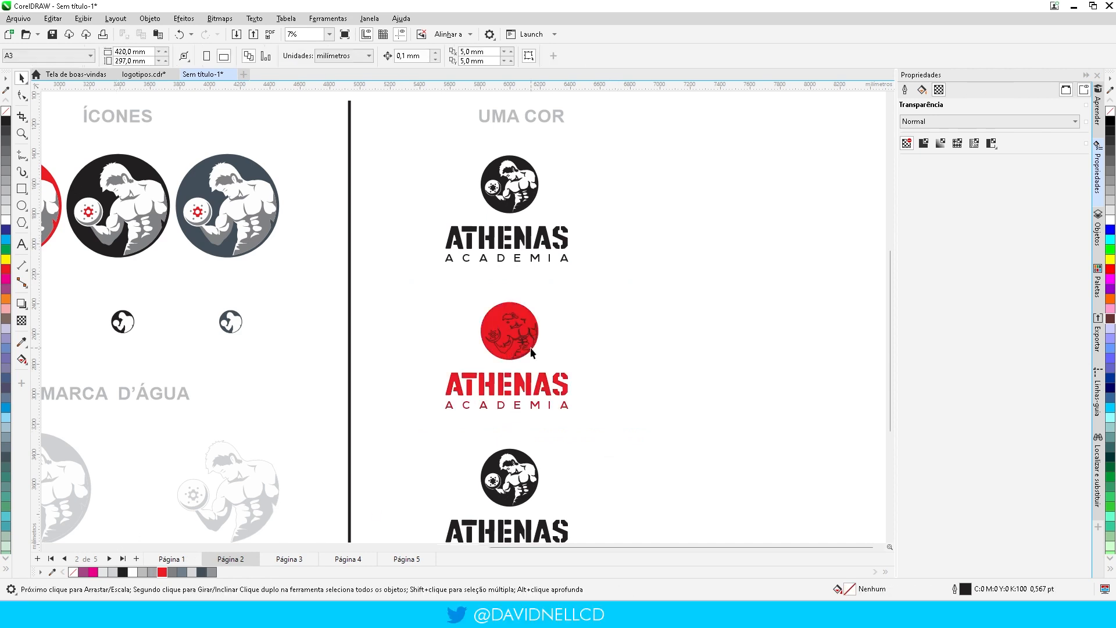
scroll(501, 317, up, 2)
click(500, 317)
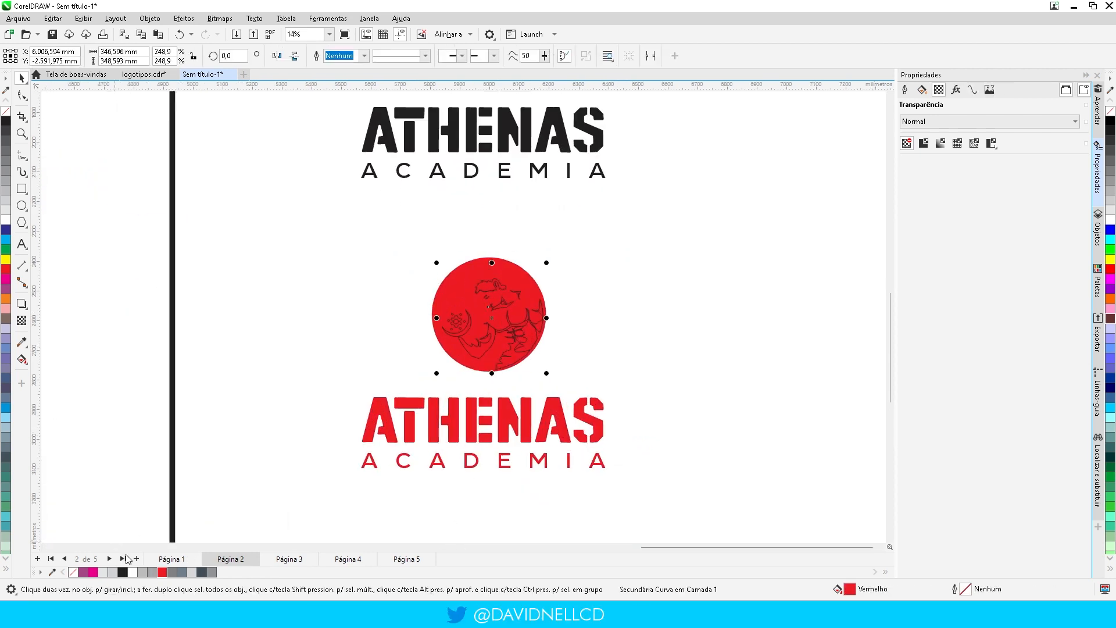
click(132, 572)
click(299, 351)
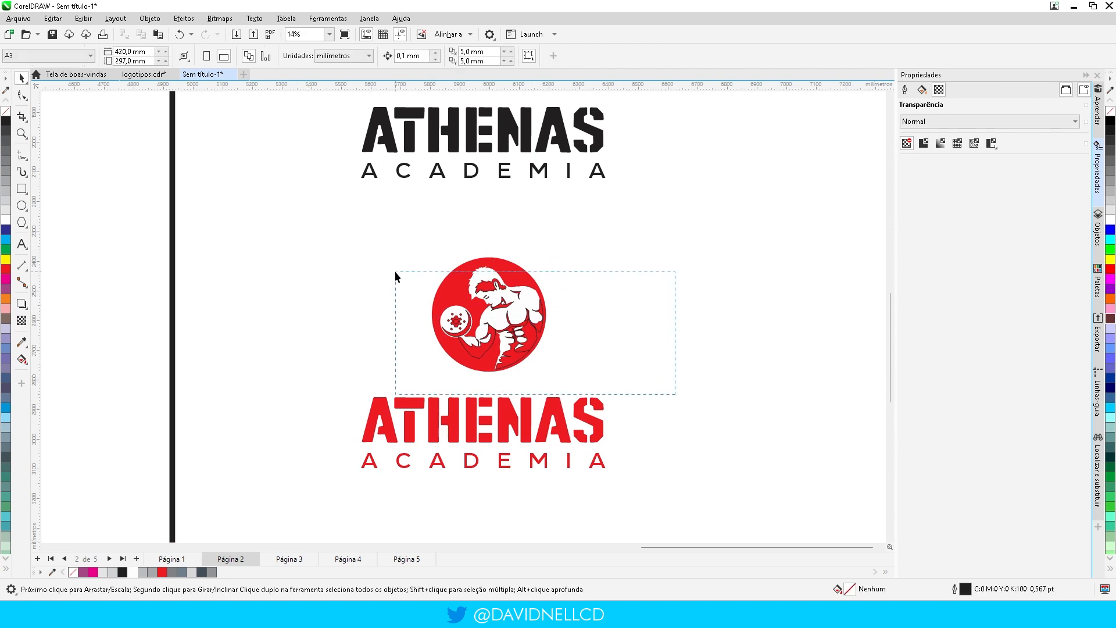
Step: Set the outline colour of the middle logo's icon to red
click(514, 358)
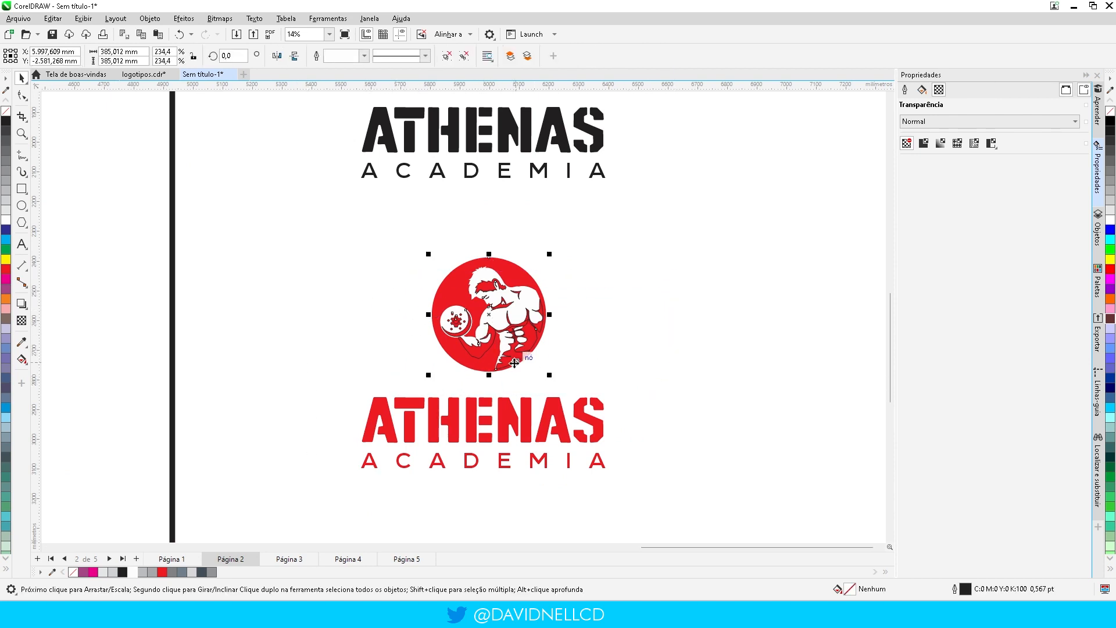
right_click(156, 573)
click(288, 339)
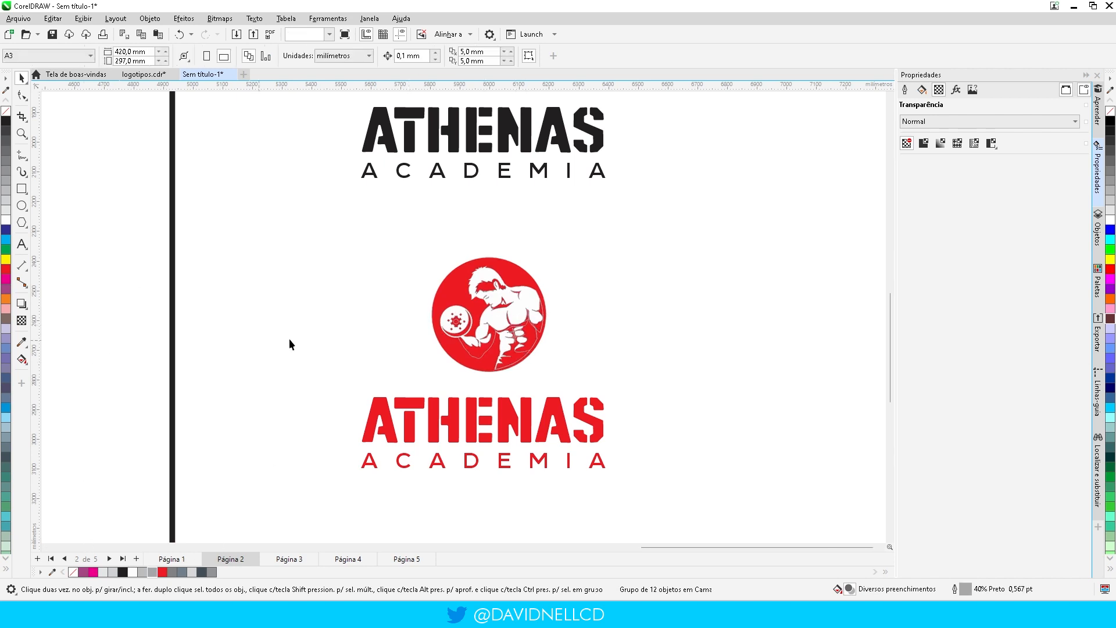
click(500, 357)
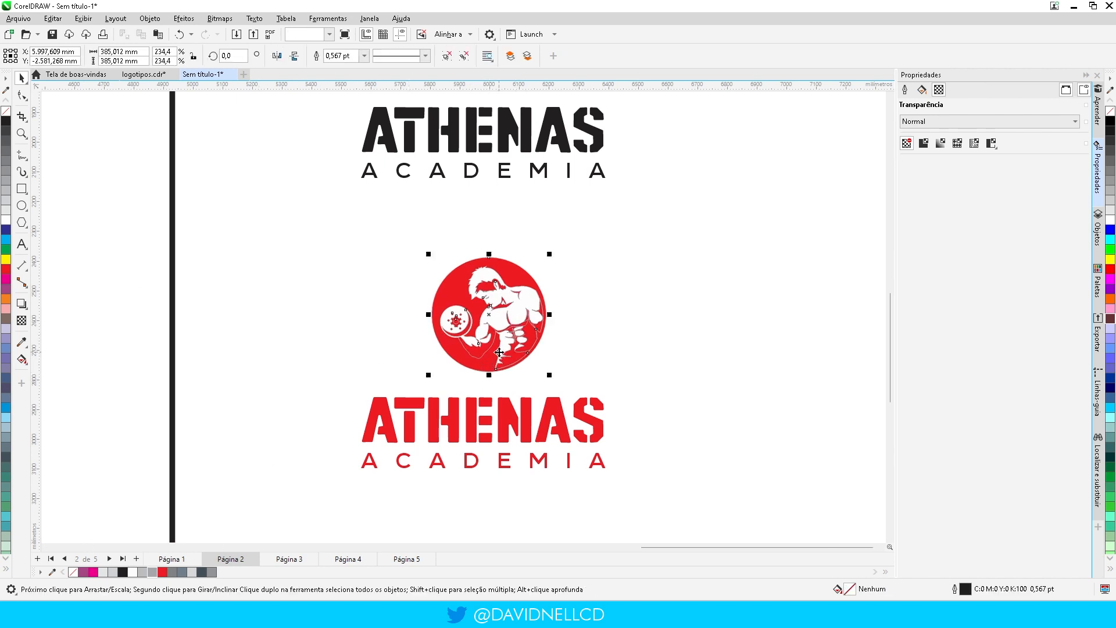
right_click(162, 573)
click(287, 317)
scroll(376, 180, down, 1)
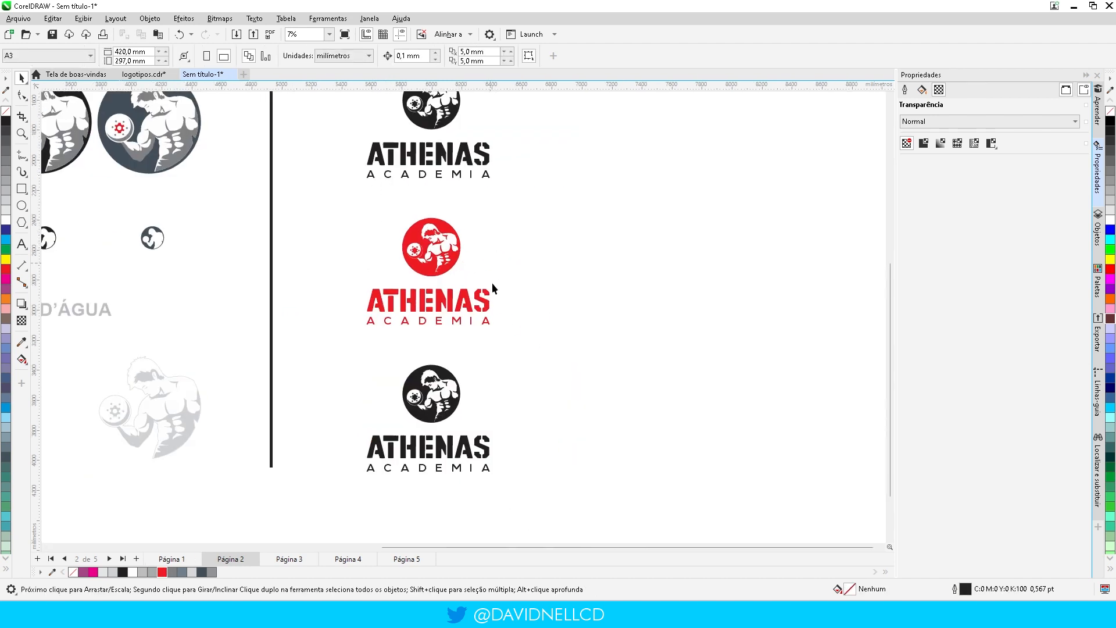
Step: Recolour the lowest UMA COR logo slate grey #434F59 and fill the athlete figure in its icon with white
scroll(491, 283, down, 1)
scroll(486, 349, up, 1)
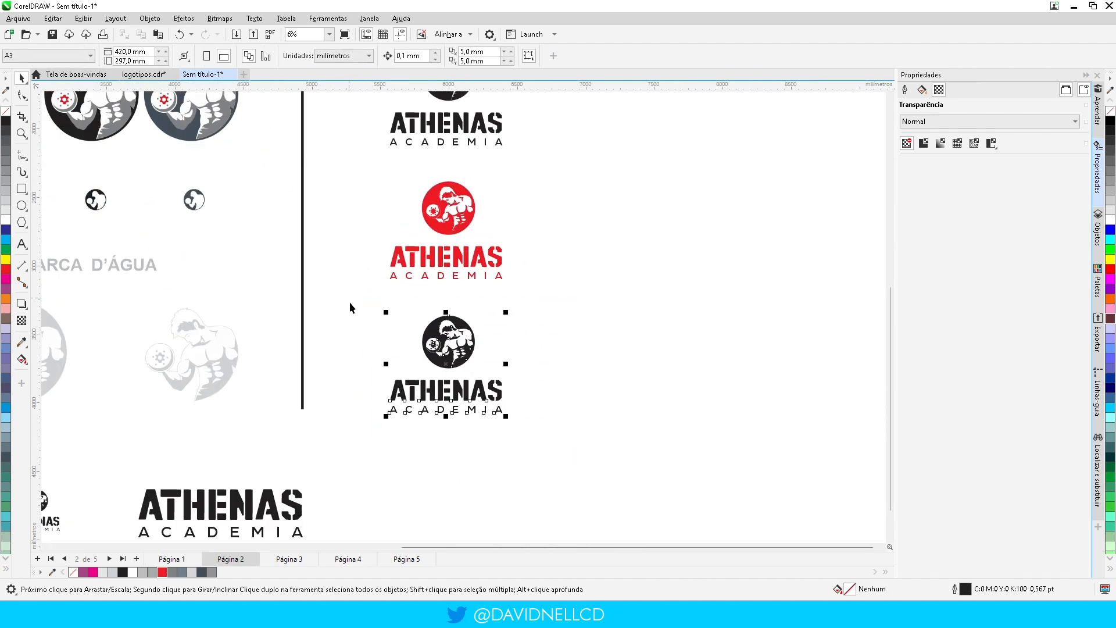
click(200, 572)
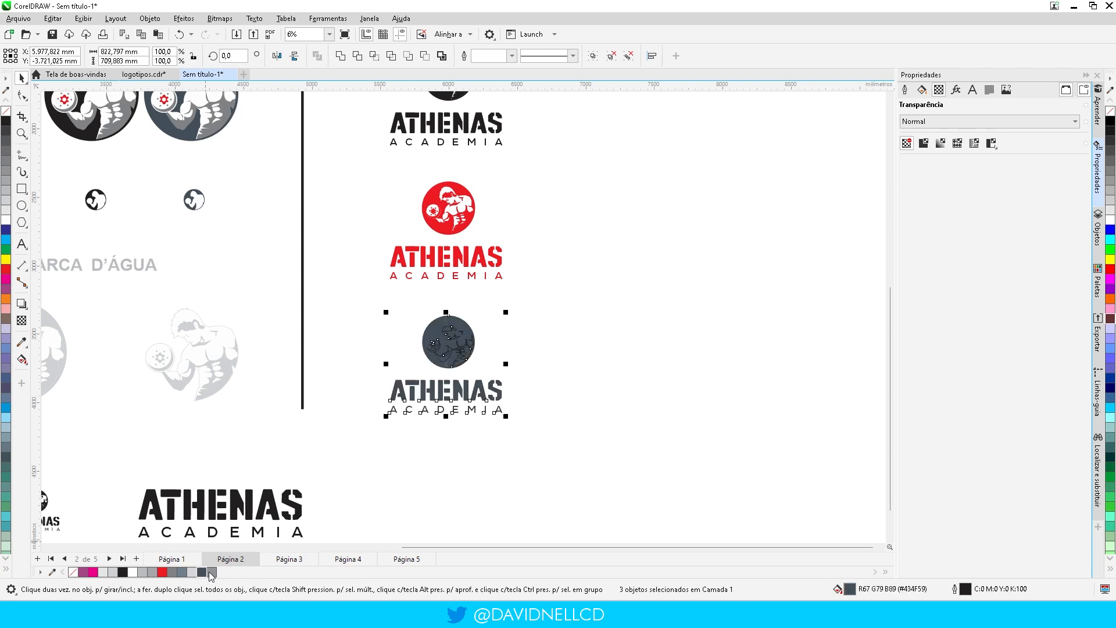
click(453, 467)
scroll(445, 347, up, 1)
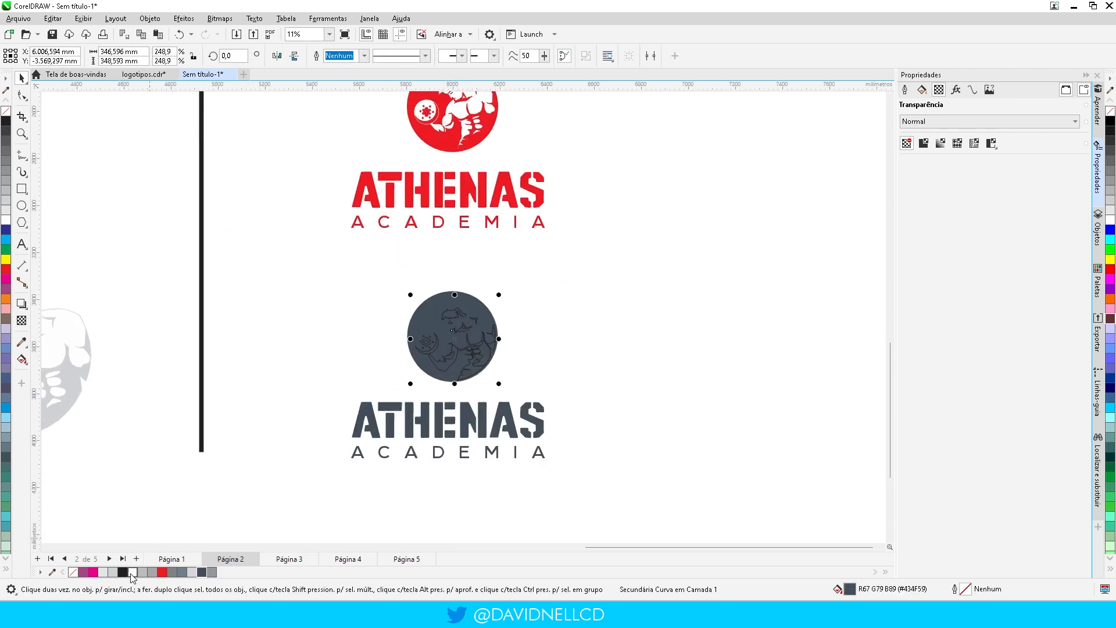
click(133, 573)
click(599, 462)
Step: Set the outline colour of the lowest logo's icon to slate grey #434F59
drag(314, 323, 300, 272)
click(318, 283)
click(480, 363)
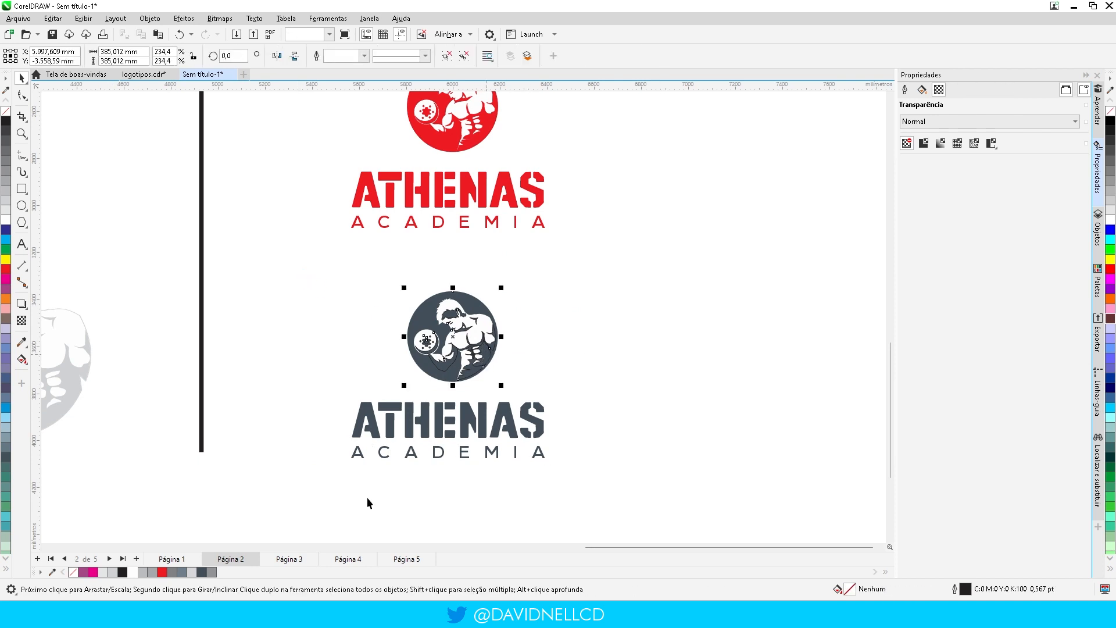
click(279, 411)
scroll(507, 378, down, 3)
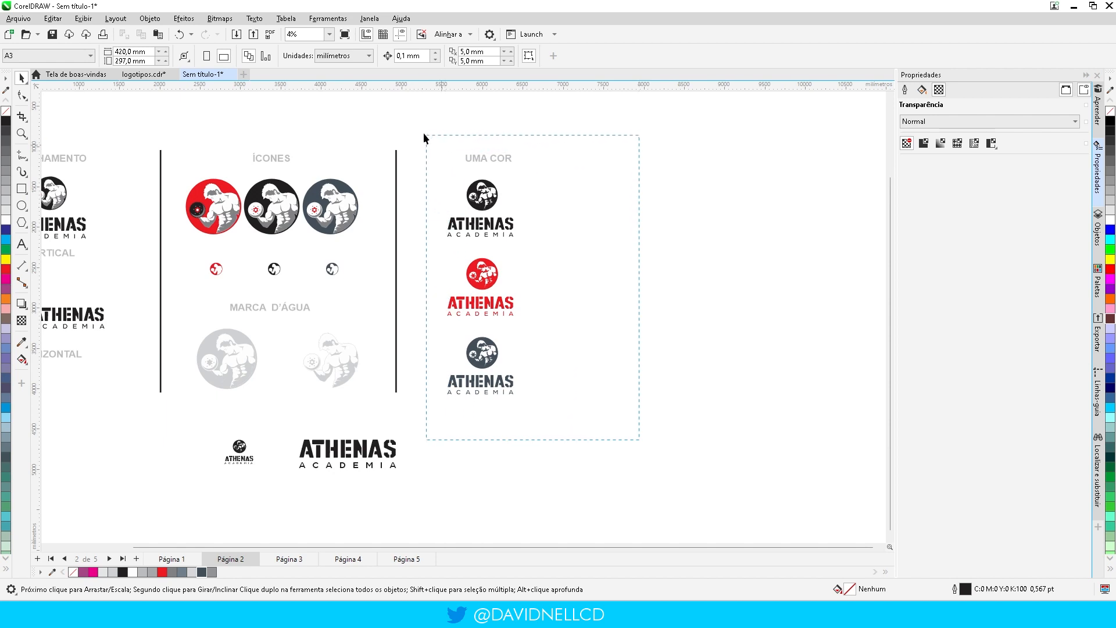
Step: Centre the UMA COR heading horizontally over the black logo's icon
drag(425, 135, 552, 180)
click(500, 163)
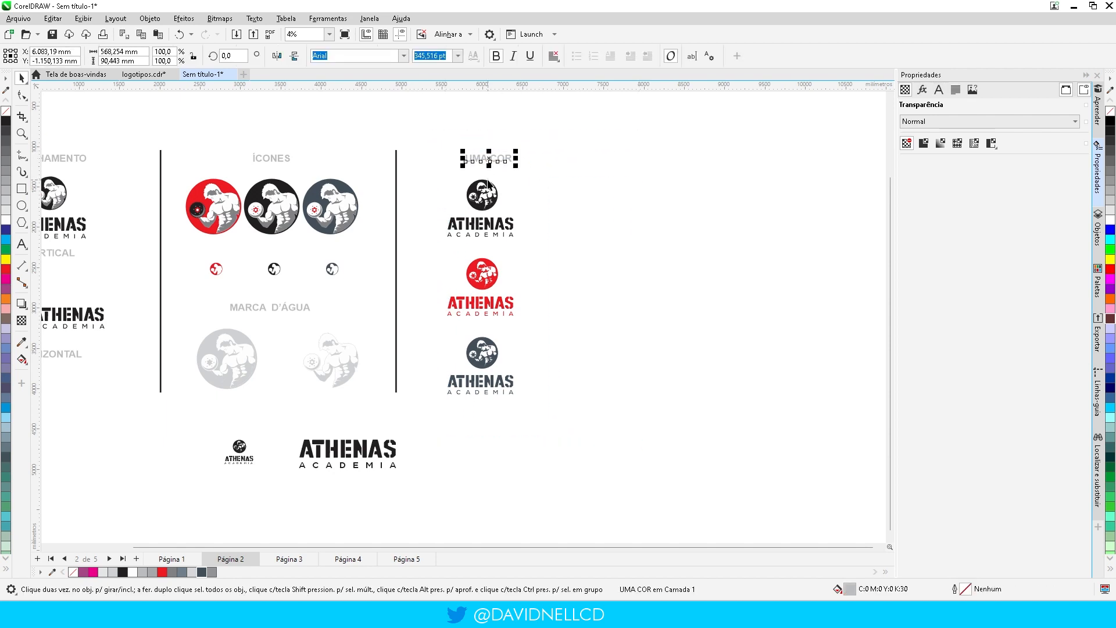
shift+click(488, 183)
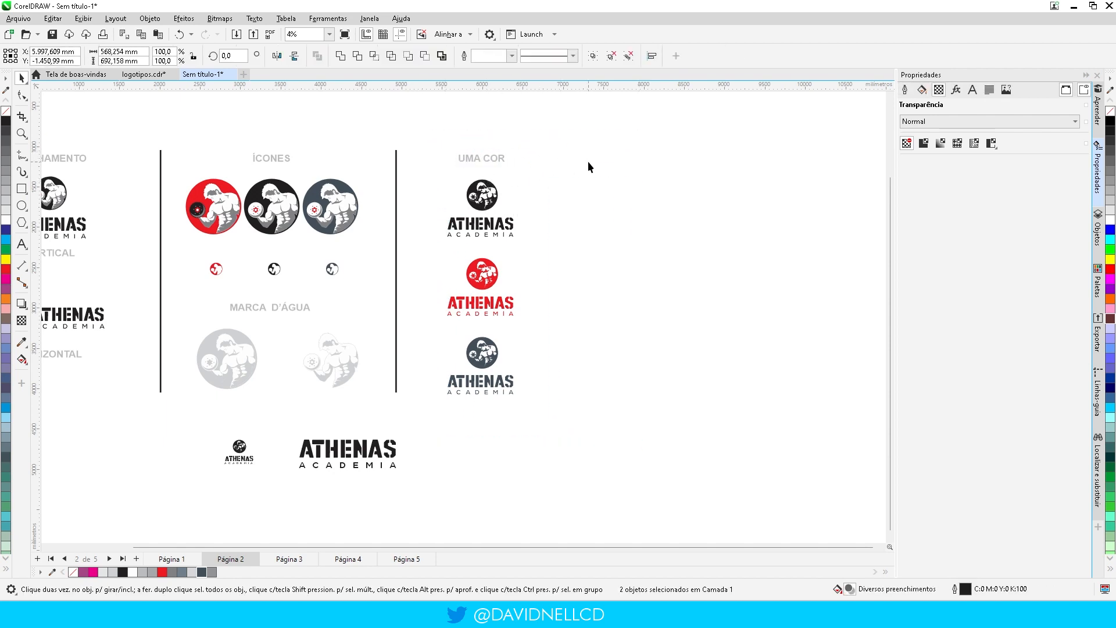
Step: Scale the UMA COR heading and its three logos down together to about 780 mm wide
drag(625, 418, 577, 438)
drag(425, 172, 415, 139)
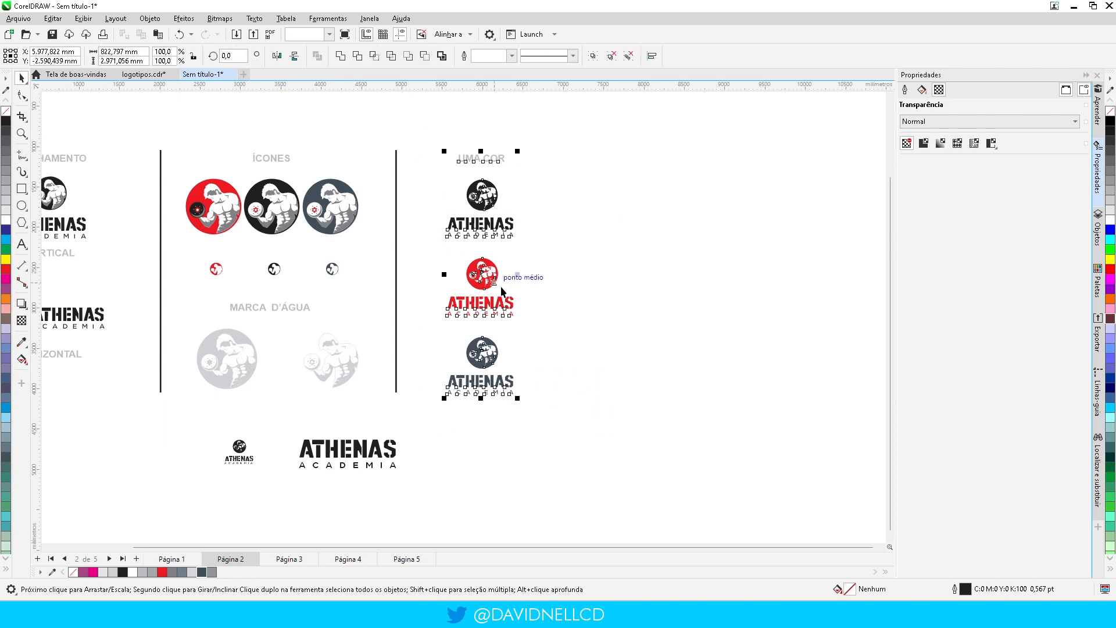
drag(519, 401, 514, 389)
click(595, 348)
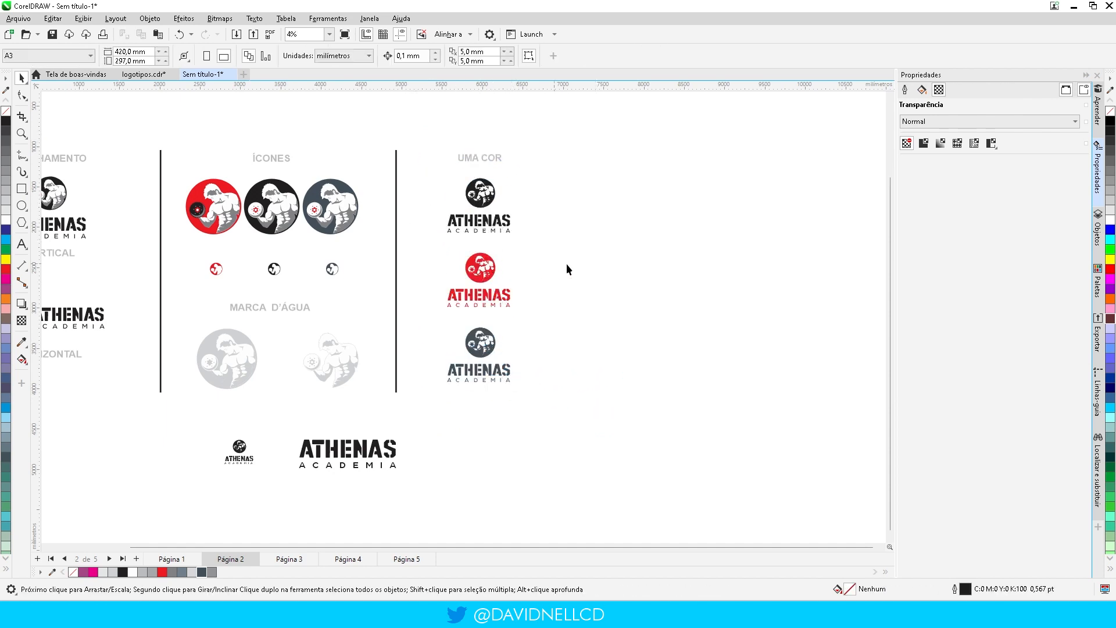
Step: Copy the black, red and slate logos straight across to form a second column beside the originals
scroll(625, 192, up, 1)
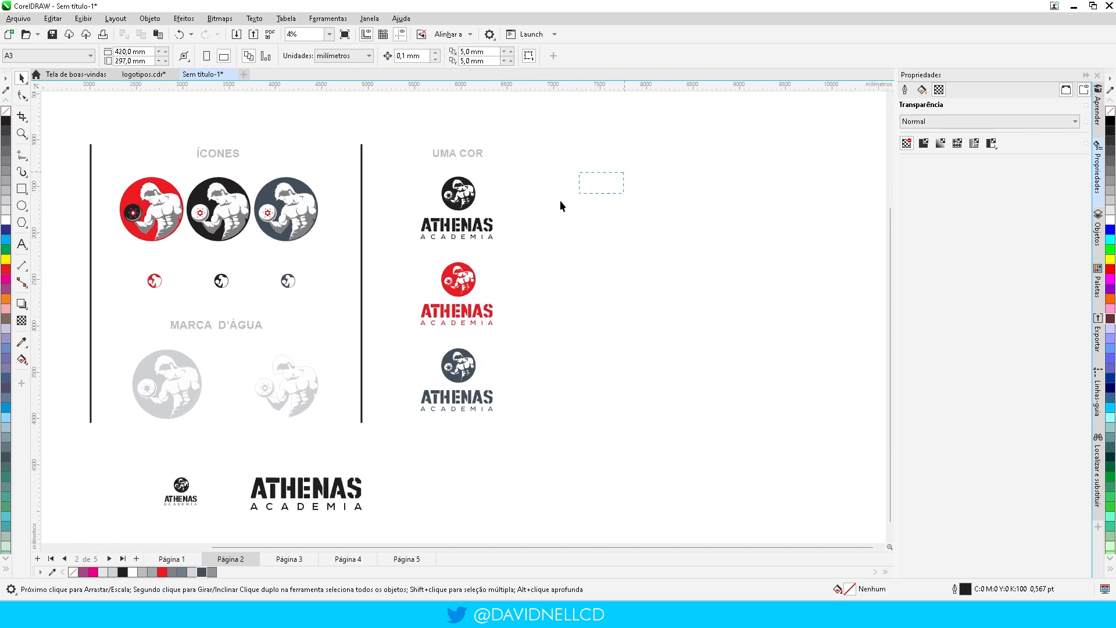
drag(420, 431, 378, 438)
drag(474, 282, 668, 282)
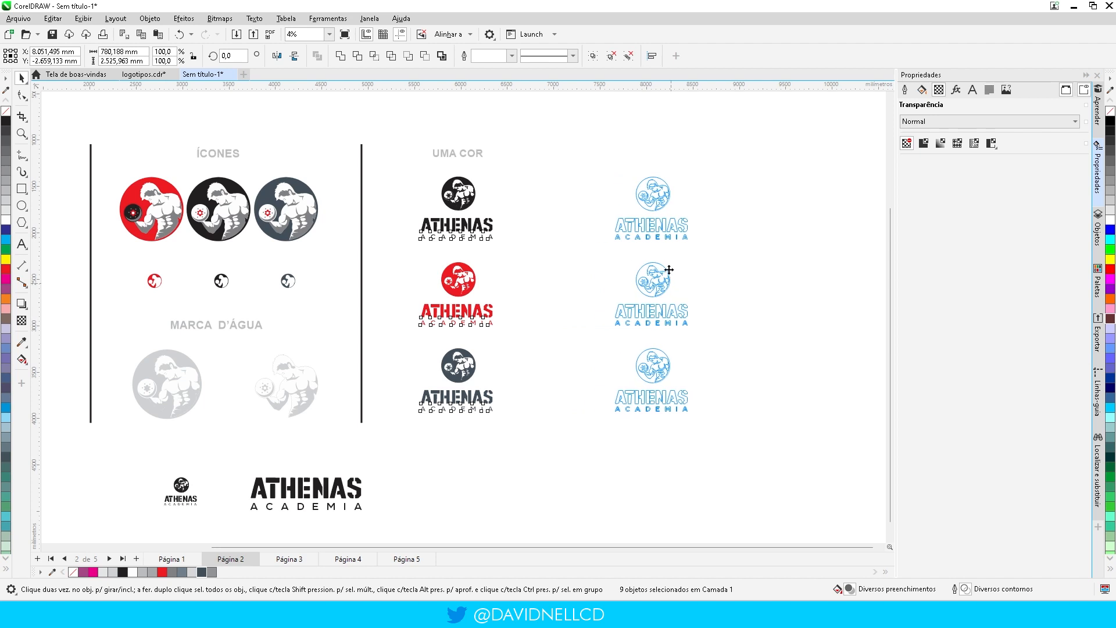
drag(694, 152, 602, 218)
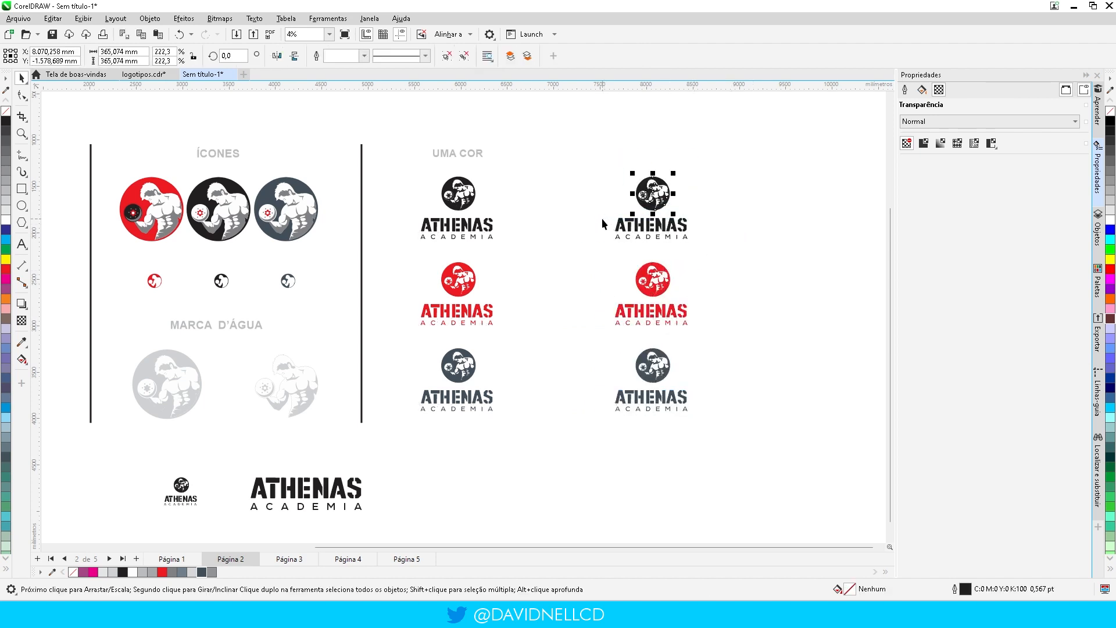
drag(732, 236, 618, 311)
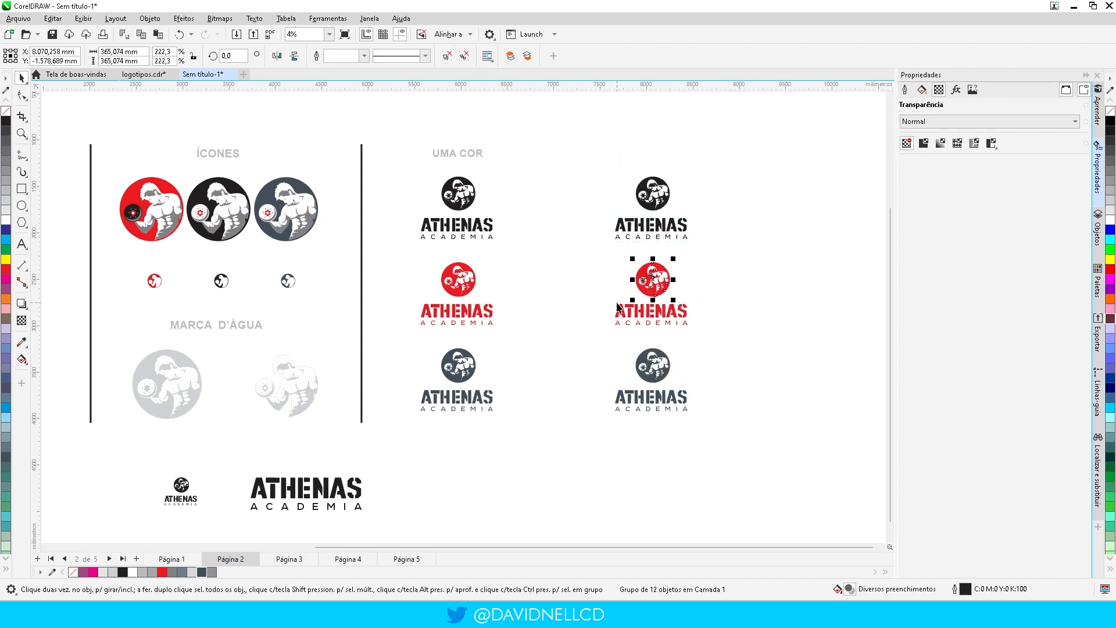
drag(729, 342, 608, 393)
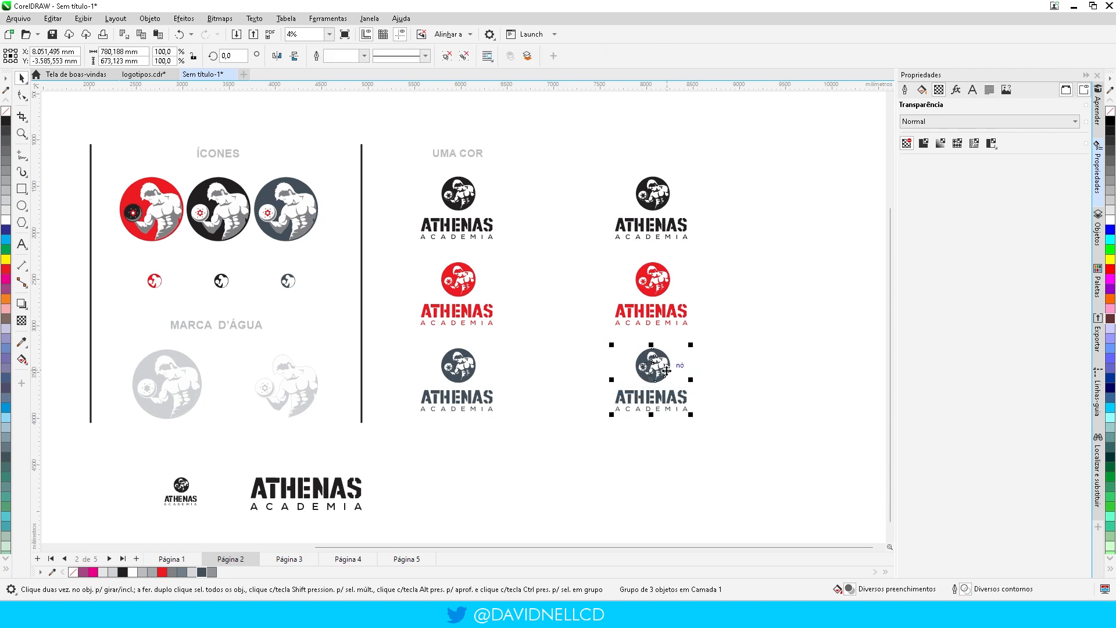
drag(723, 347, 606, 386)
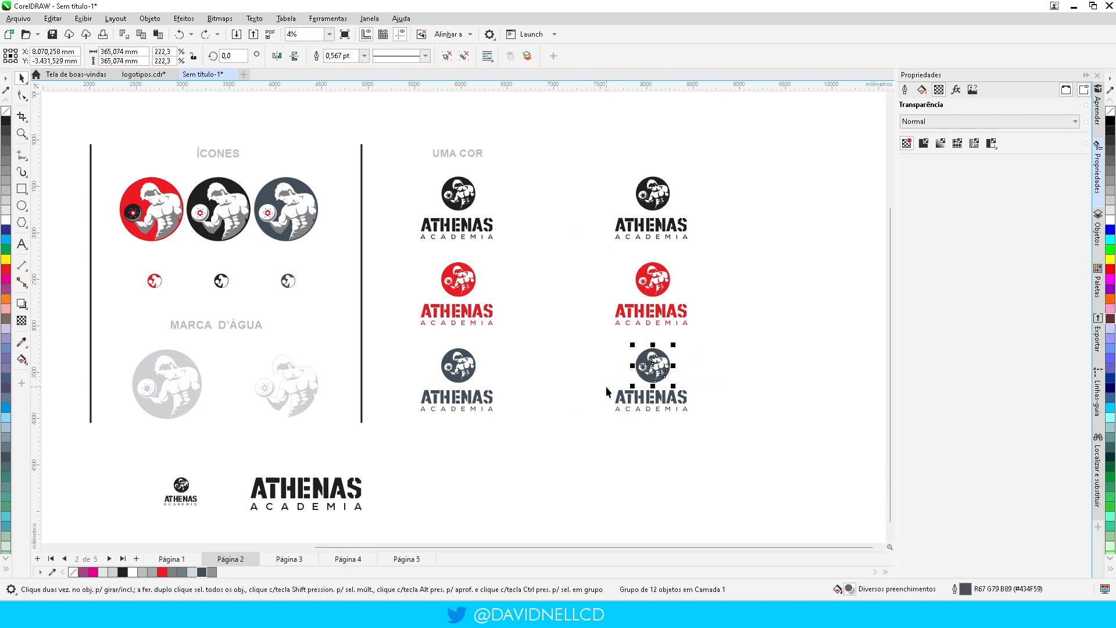
Step: Group the wordmark lettering of the slate and red logo copies separately from their icons
drag(736, 448, 555, 384)
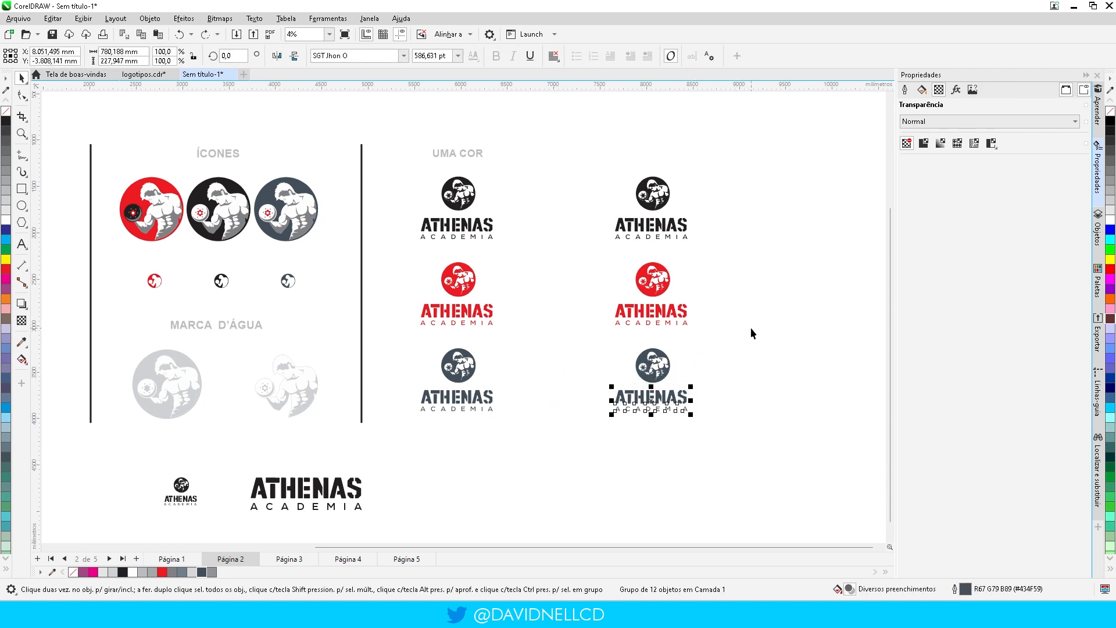
drag(740, 329, 661, 330)
drag(731, 344, 585, 298)
drag(587, 213, 746, 257)
key(ctrl+g)
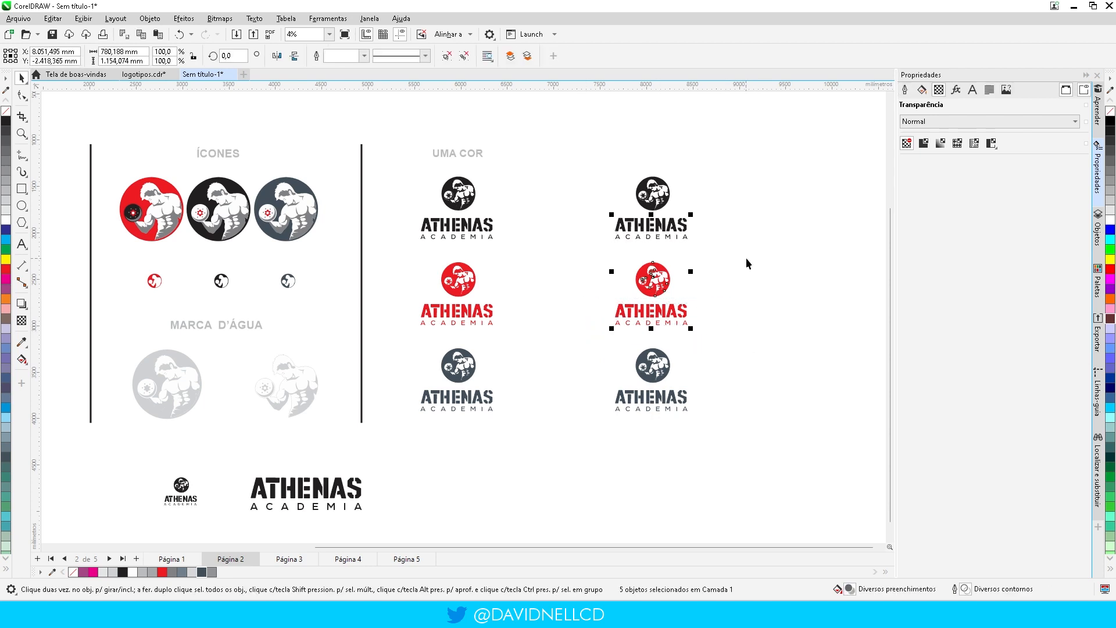
key(ctrl+z)
drag(735, 354, 564, 292)
Step: Group ATHENAS and ACADEMIA of the black logo copy into one wordmark, leaving its icon separate
drag(723, 249, 578, 168)
key(ctrl+g)
key(ctrl+z)
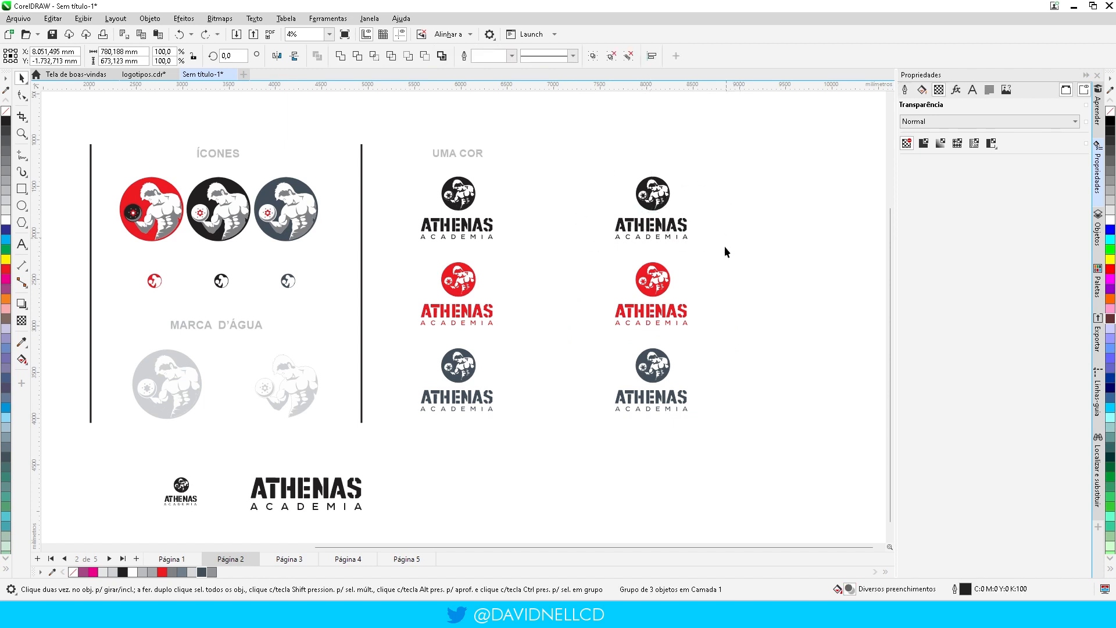
drag(726, 261, 569, 211)
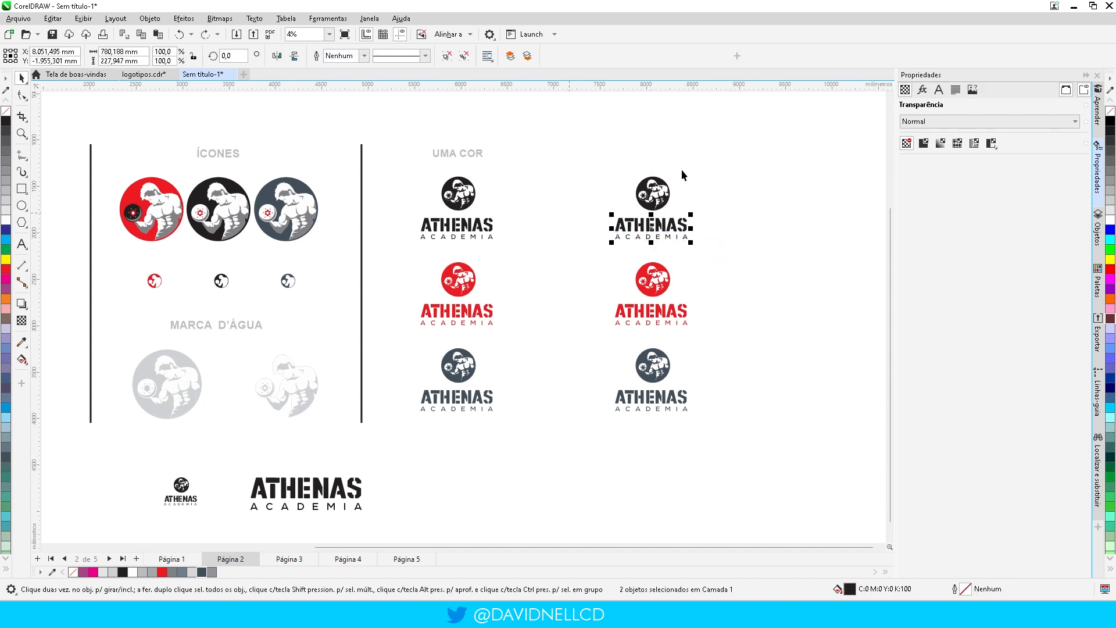
Step: Move the three copied icons together horizontally to the left of their wordmarks
drag(741, 143, 580, 213)
key(ctrl+g)
shift+click(644, 276)
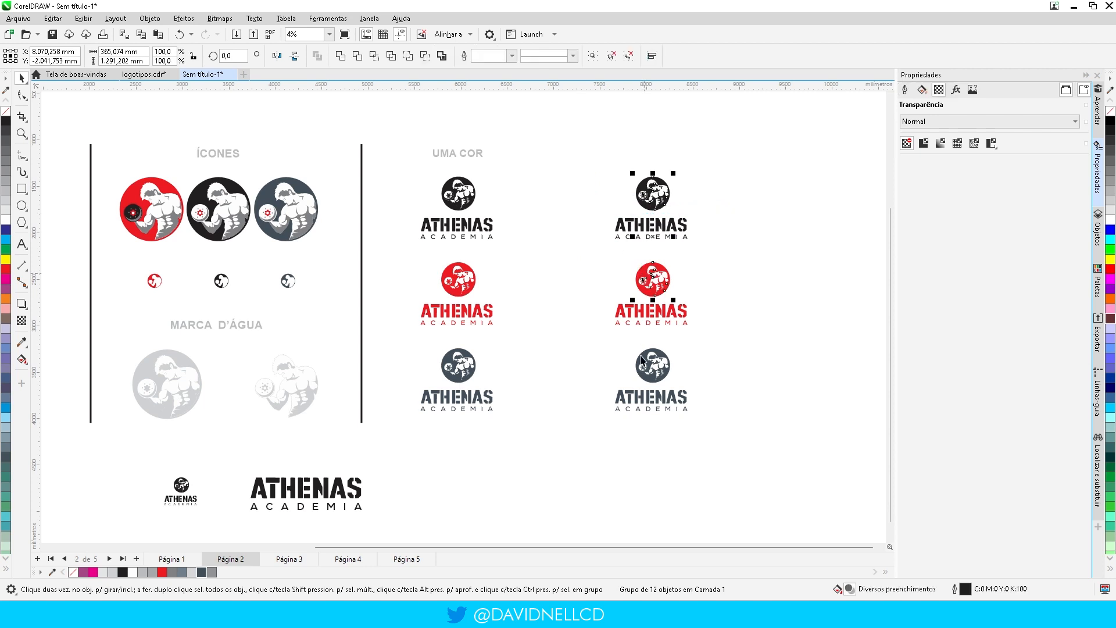
shift+click(663, 373)
drag(663, 372, 575, 374)
Step: Align each copied icon vertically to the centre of its own wordmark for the black, red and slate logos
drag(734, 115, 525, 367)
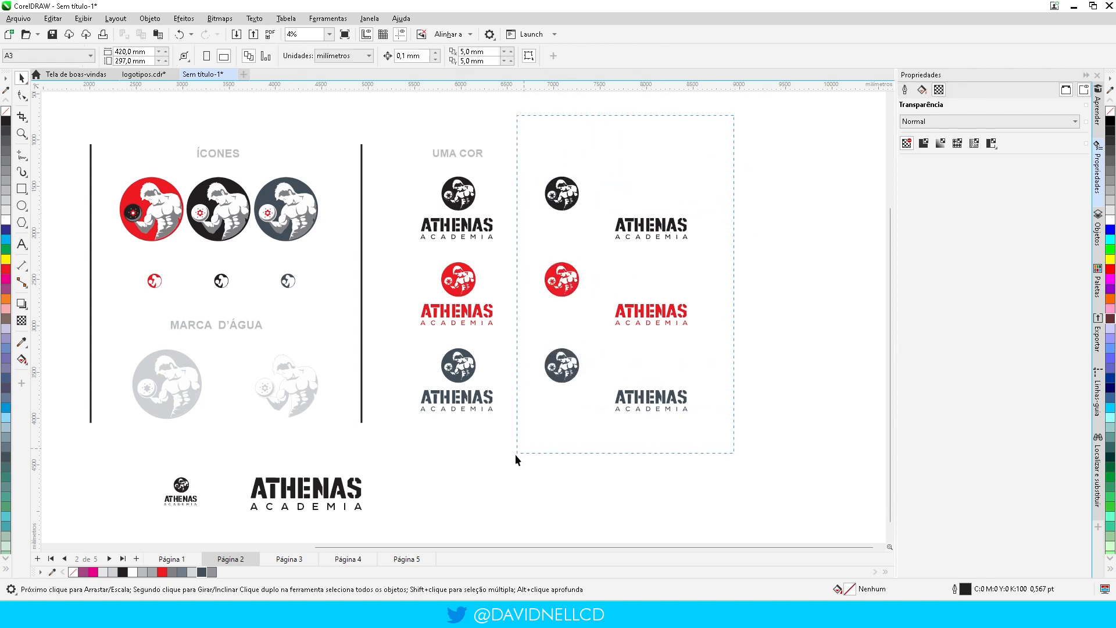
drag(515, 455, 515, 455)
click(660, 284)
drag(767, 99, 520, 254)
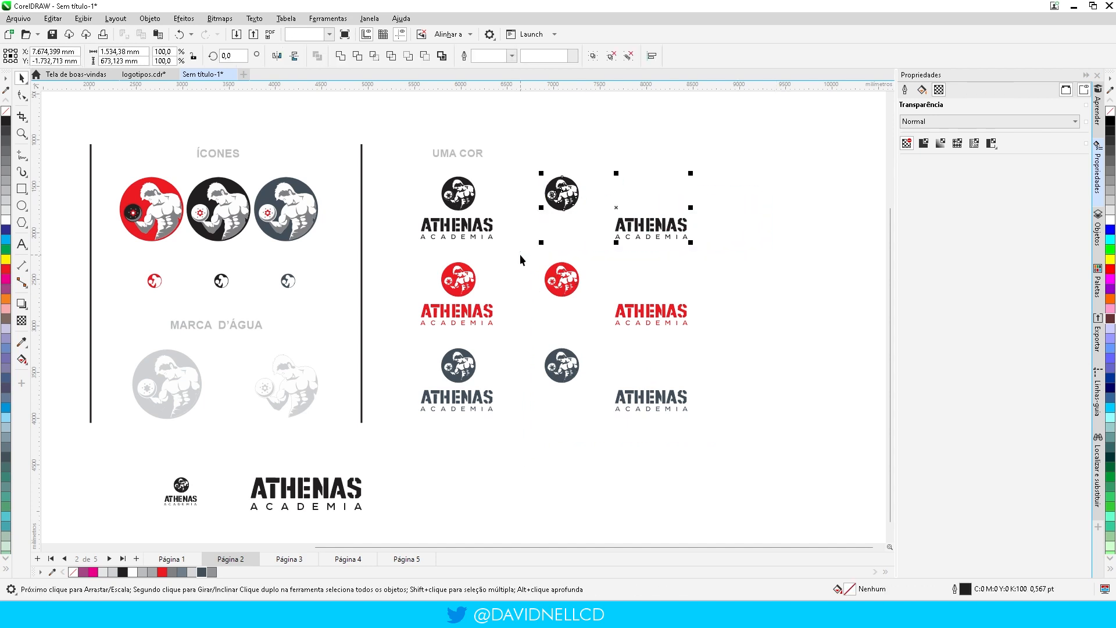
key(e)
click(752, 249)
drag(752, 247, 526, 344)
key(e)
click(759, 337)
drag(759, 339, 517, 418)
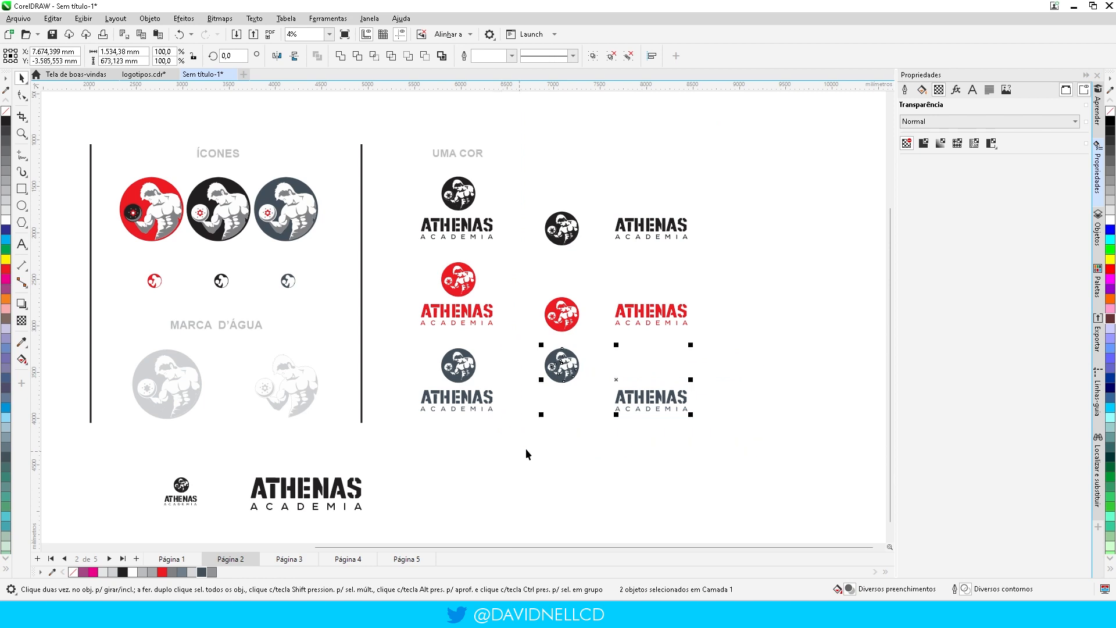
key(e)
click(637, 455)
Step: Move the three copied wordmarks closer to their icons and select all three horizontal logos
drag(773, 182, 617, 374)
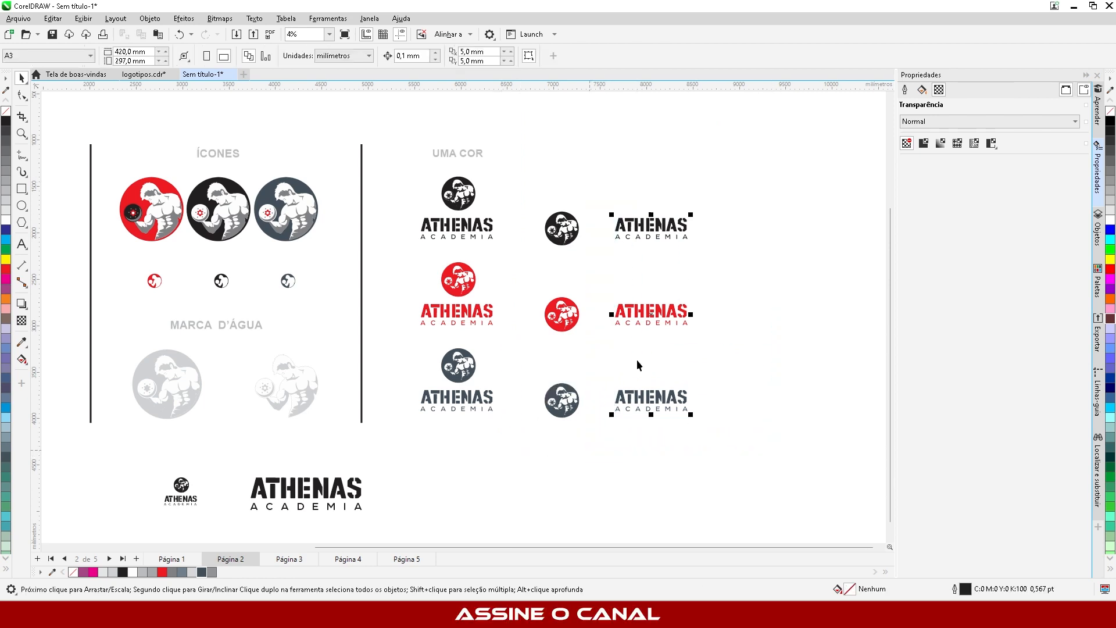
drag(661, 314, 617, 316)
drag(753, 147, 509, 483)
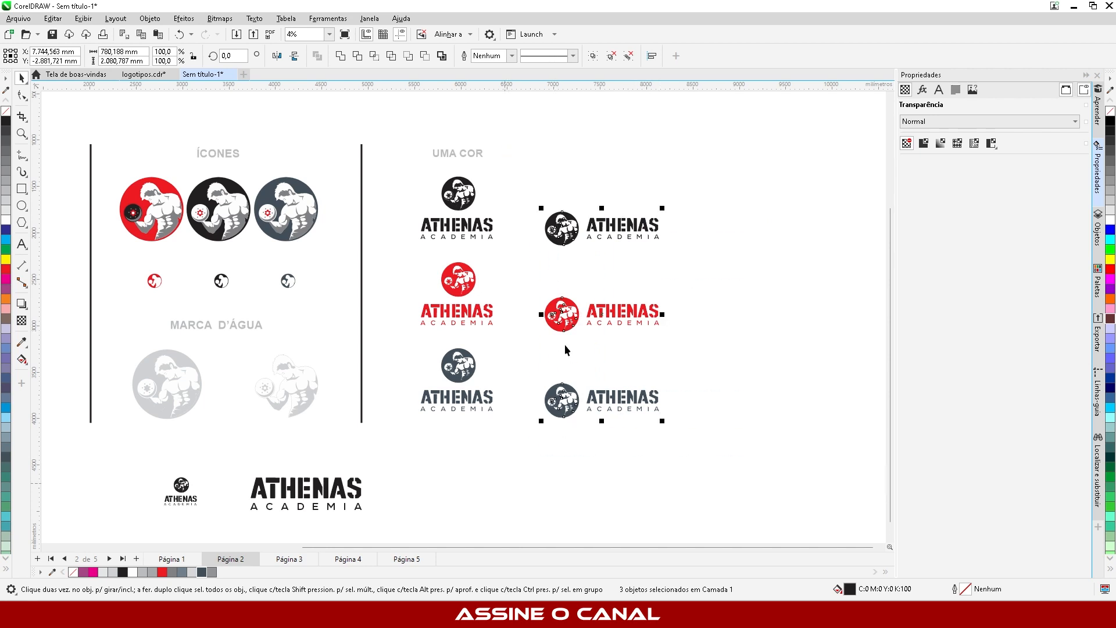
Step: Move the three horizontal one-colour logos together so each sits level beside its matching vertical version
drag(568, 322, 581, 303)
click(715, 503)
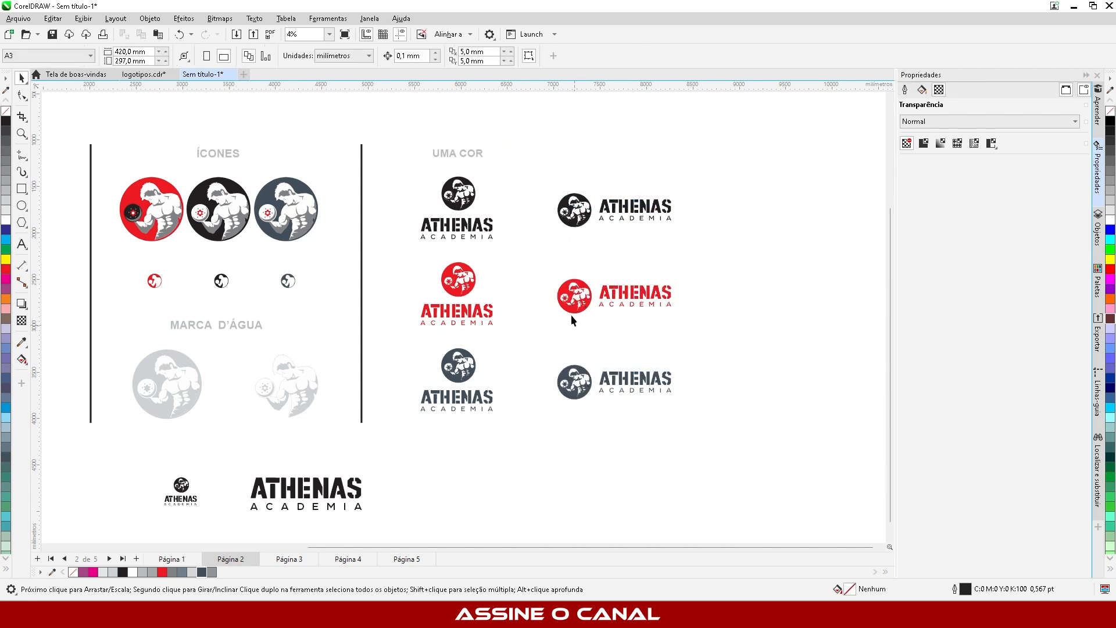
scroll(713, 314, down, 2)
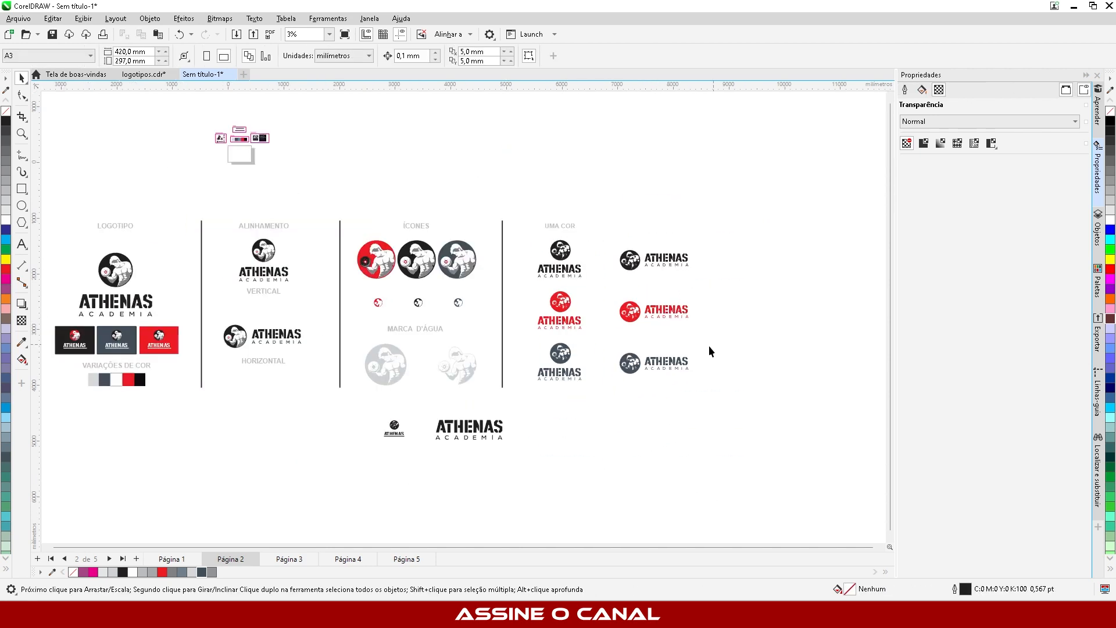
scroll(707, 382, down, 1)
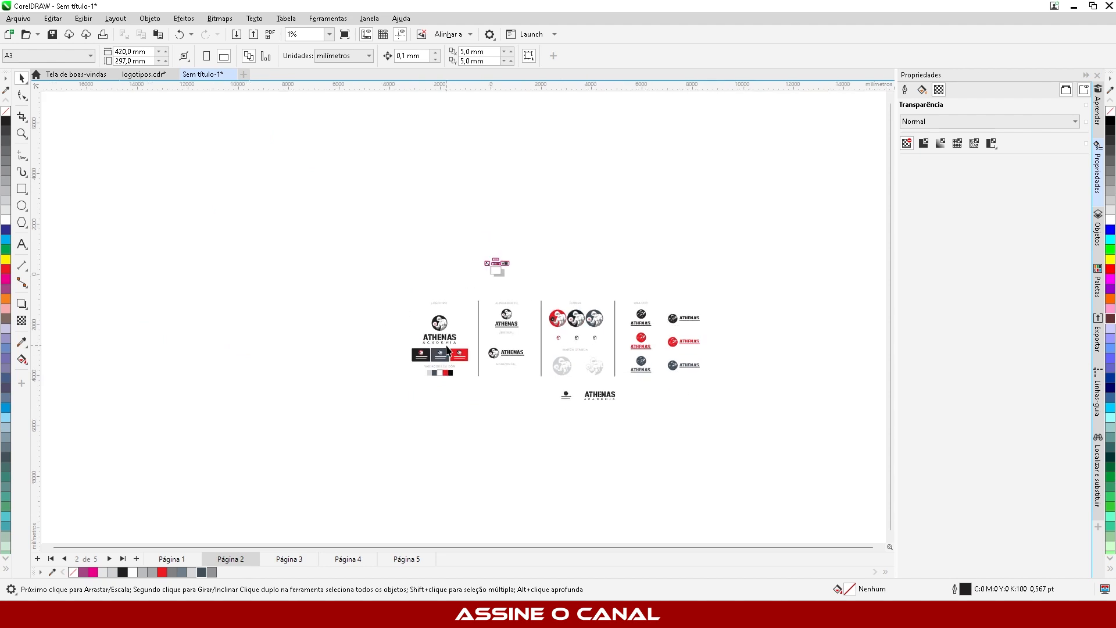
scroll(369, 349, up, 1)
scroll(836, 378, up, 2)
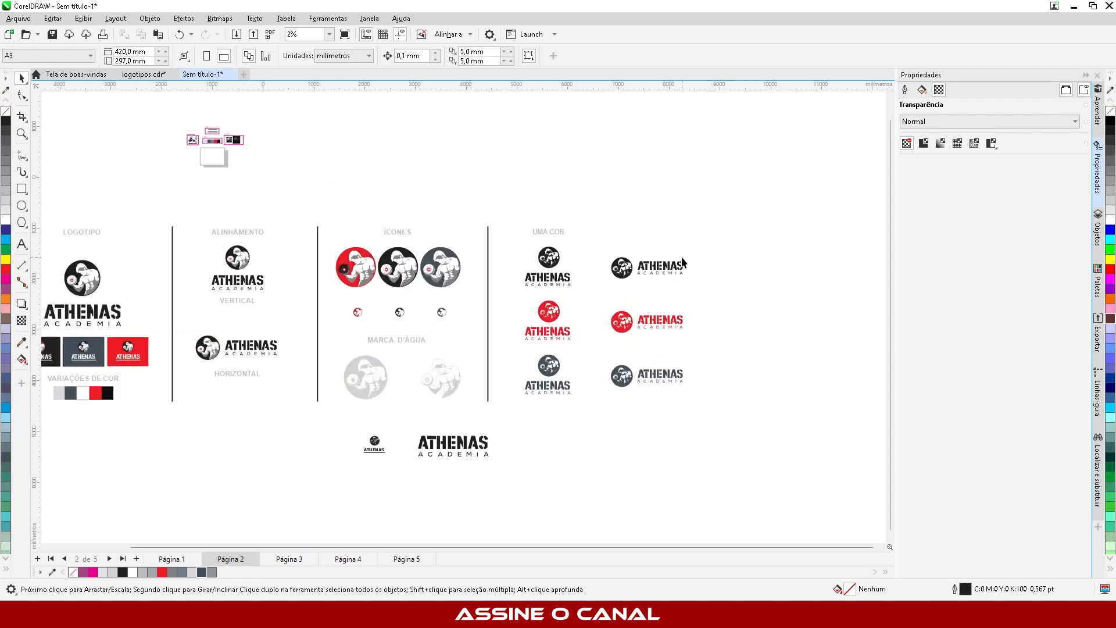
Step: Place copies of the black vertical and horizontal one-colour logos in the empty area above the UMA COR section
drag(460, 308, 459, 306)
scroll(469, 469, down, 2)
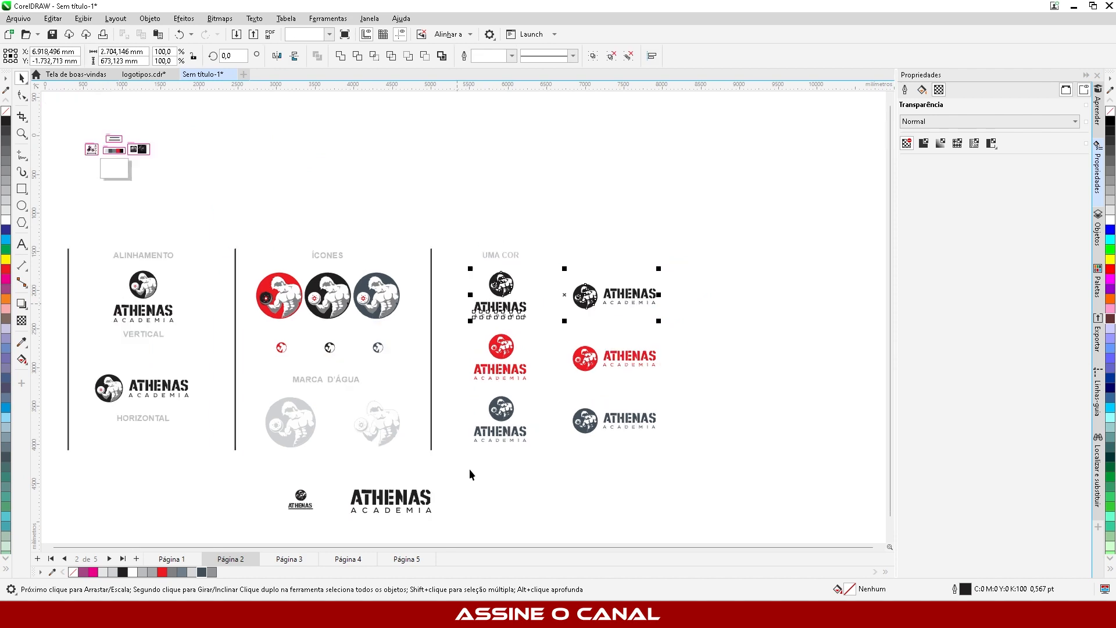
drag(491, 349, 447, 250)
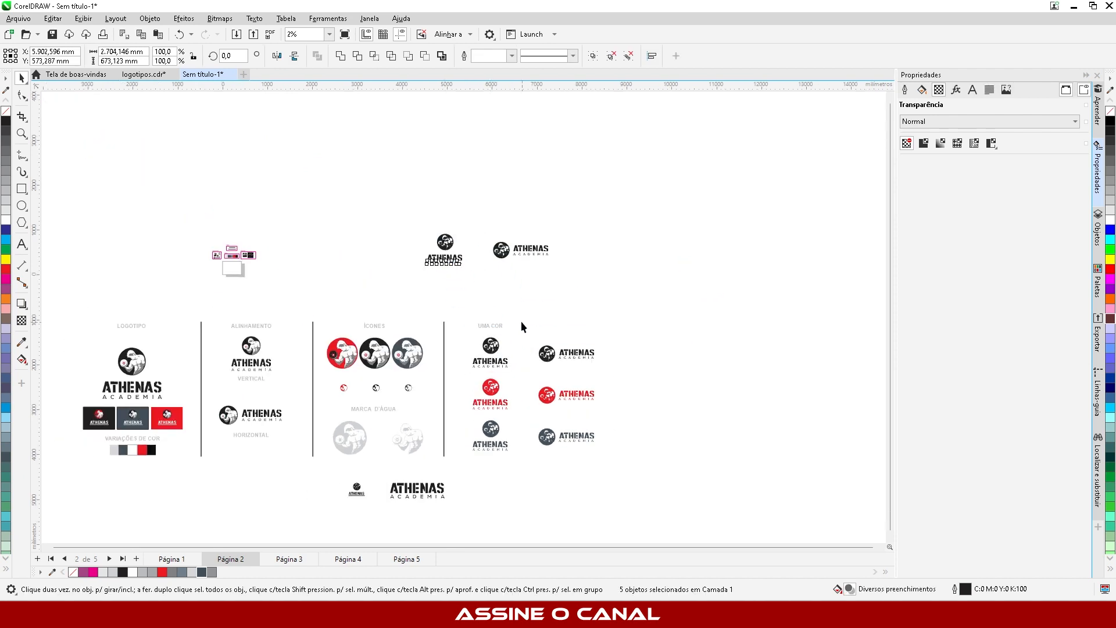
click(523, 325)
Step: Draw a rectangle about 249 mm wide filling the vertical logo's icon-to-wordmark gap, and fit a 34 mm high copy between ATHENAS and ACADEMIA
scroll(439, 250, up, 3)
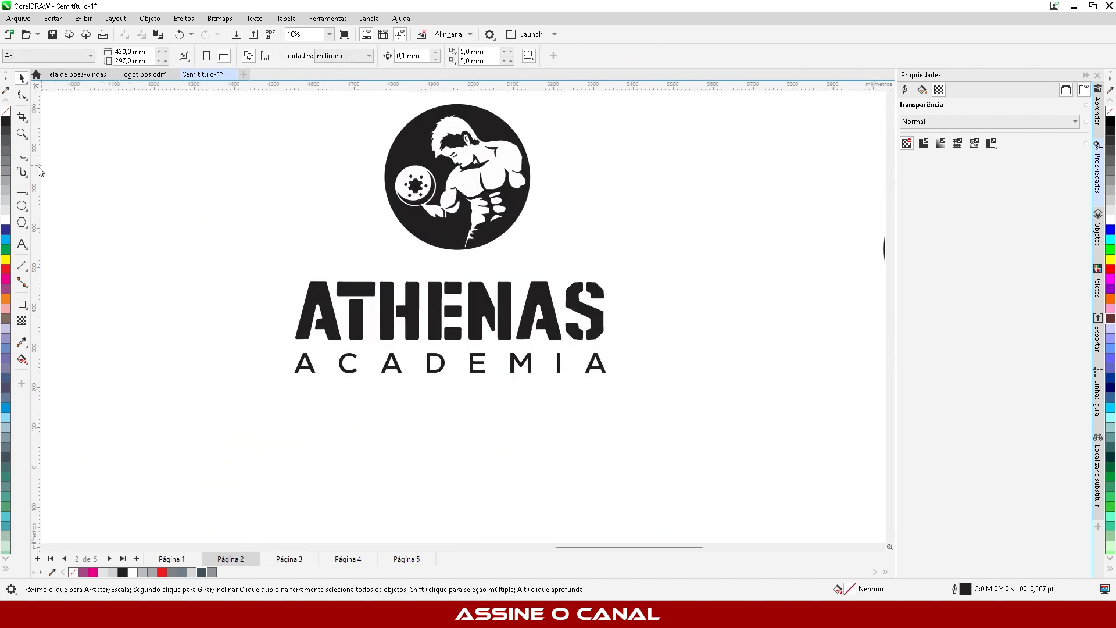
click(22, 189)
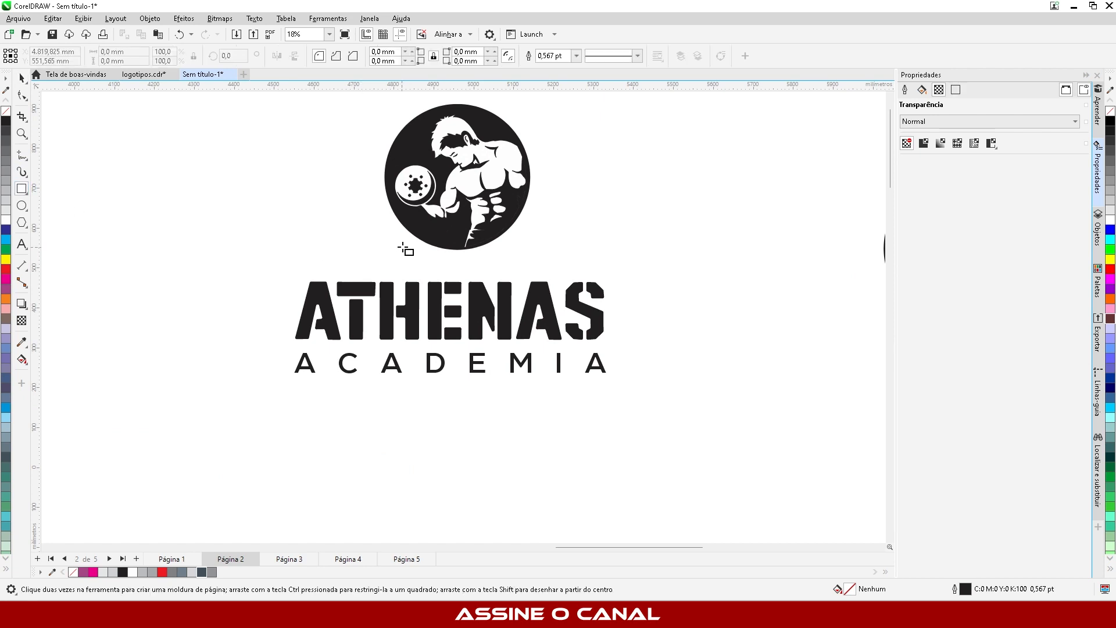
drag(402, 247, 502, 282)
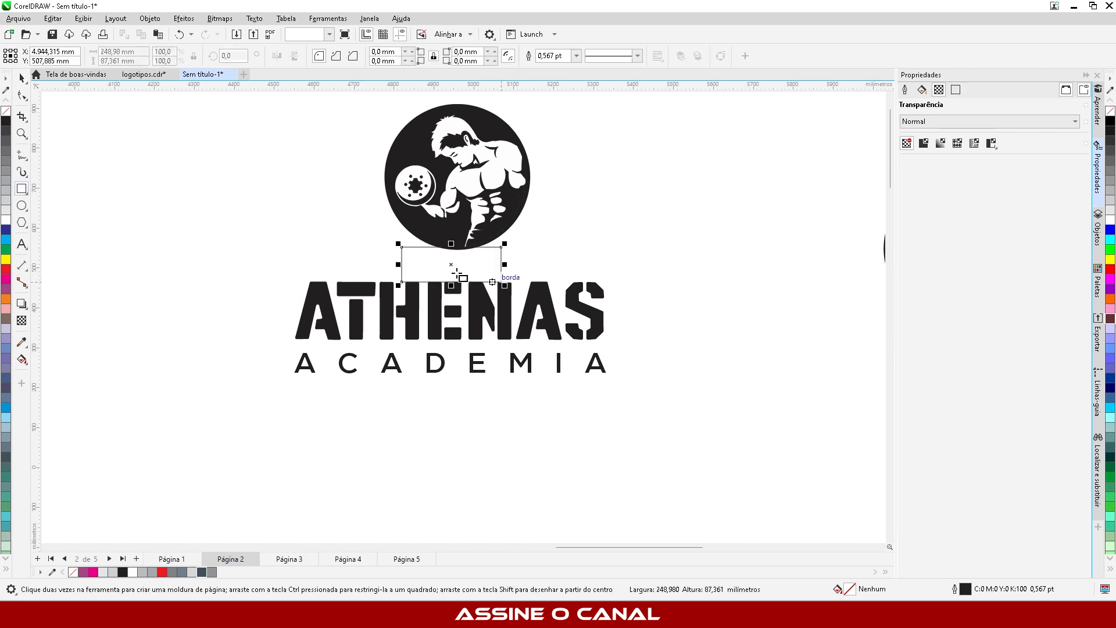
click(22, 78)
scroll(489, 242, up, 1)
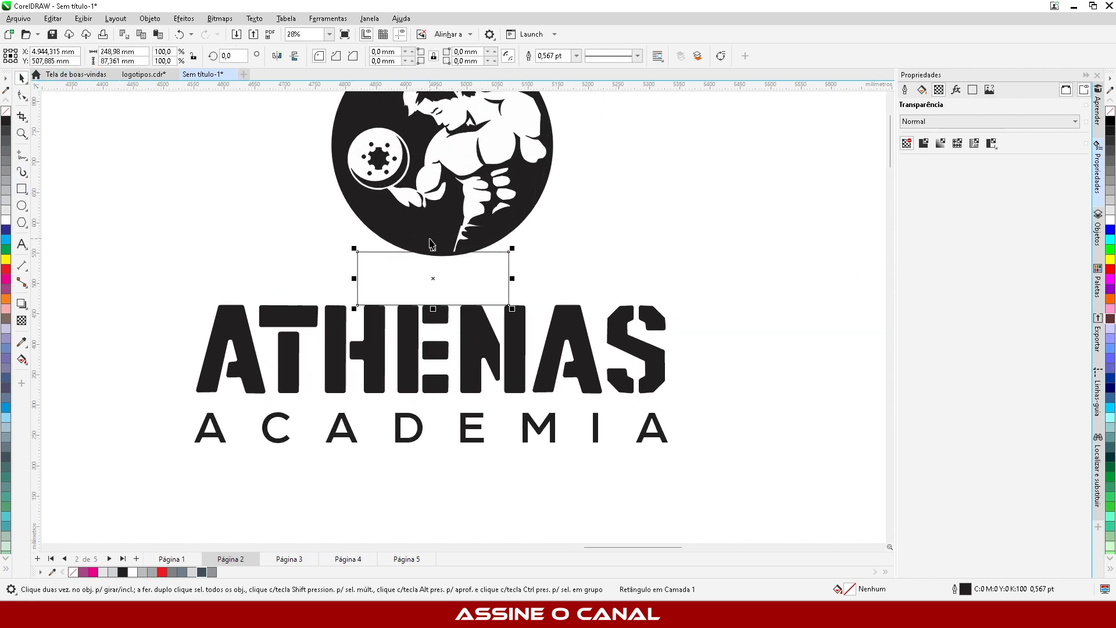
drag(434, 247, 434, 393)
drag(433, 445, 433, 413)
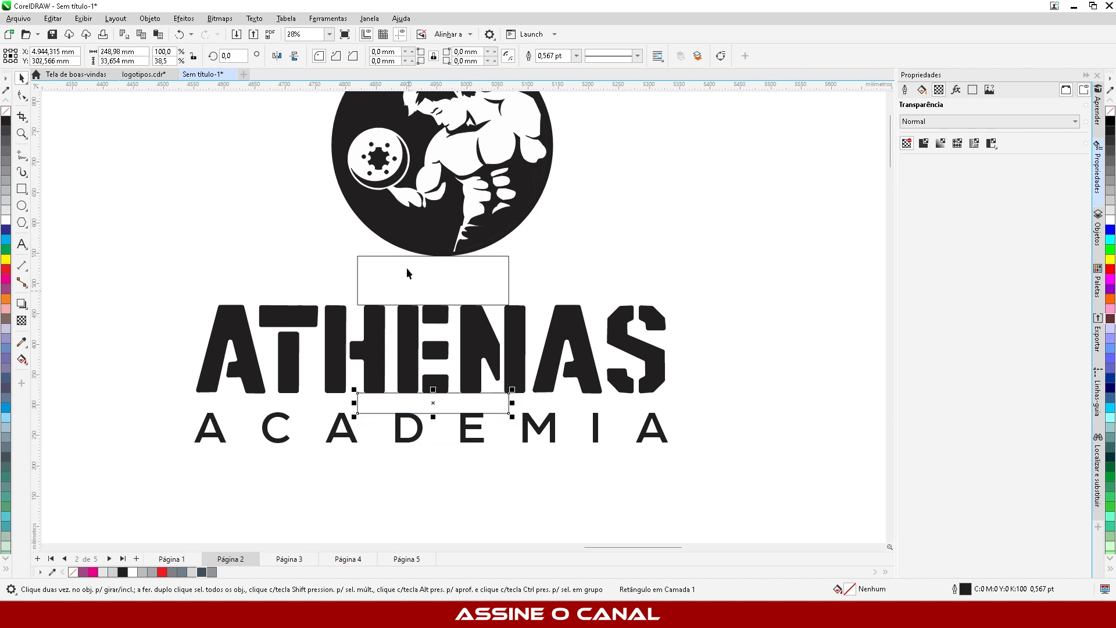
Step: Copy the icon-gap rectangle to the horizontal logo and stand it upright at 270° between the icon and wordmark
scroll(180, 290, down, 2)
drag(290, 281, 708, 315)
right_click(688, 260)
click(688, 260)
scroll(704, 279, up, 4)
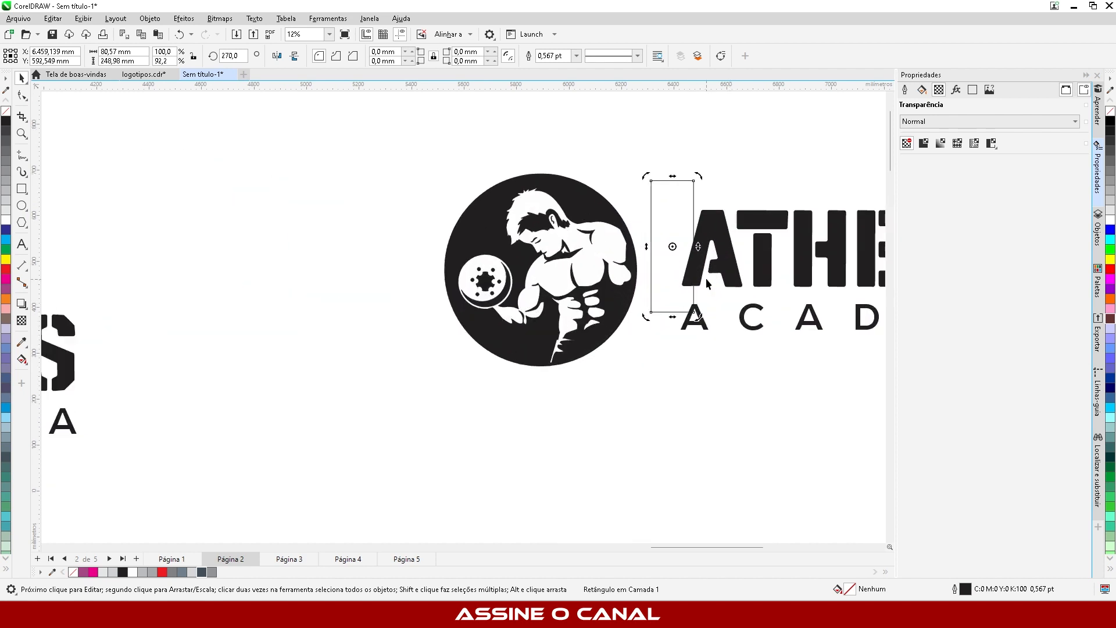
drag(710, 263, 671, 288)
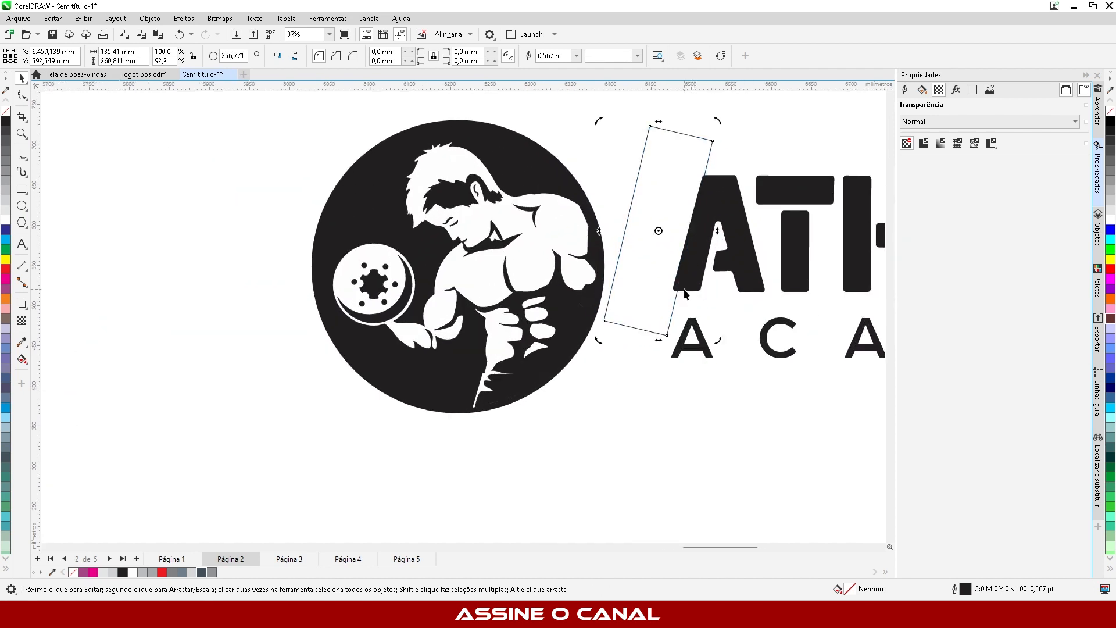
key(ctrl+z)
click(693, 241)
click(686, 210)
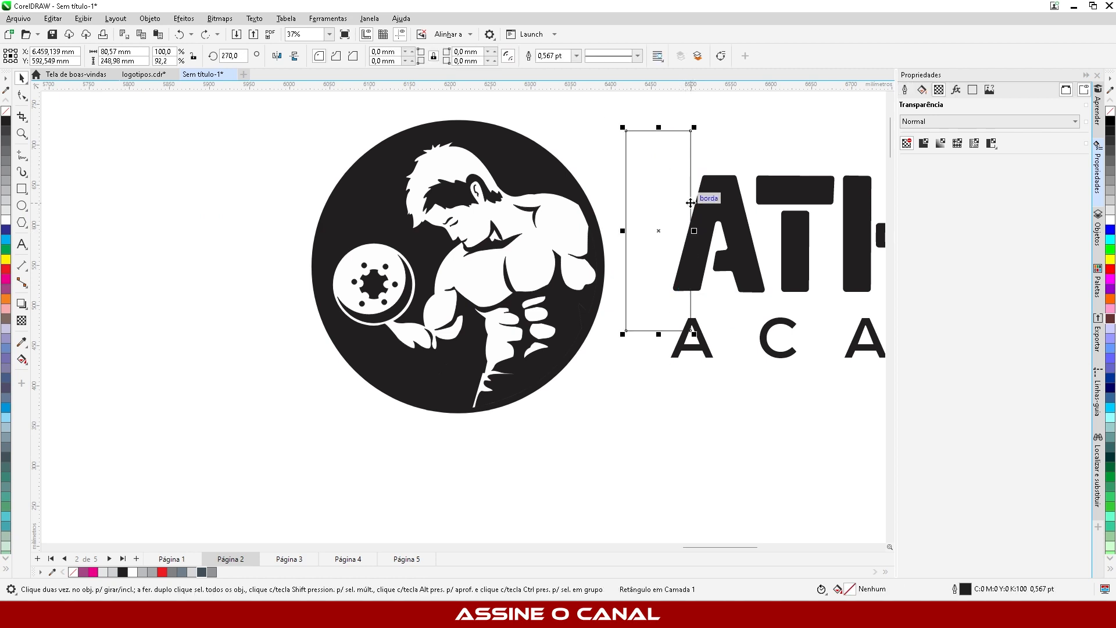
Step: Fit the upright rectangle into the horizontal logo's gap between icon and wordmark and stretch it to about 386 mm high
drag(692, 197, 675, 286)
scroll(511, 419, down, 3)
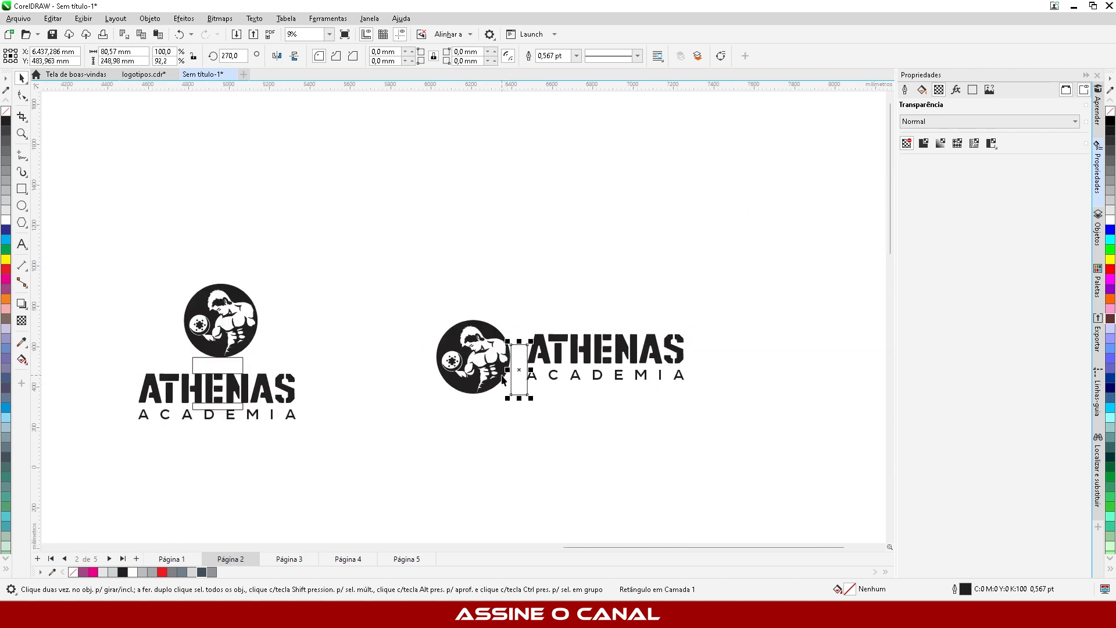
drag(516, 343, 518, 318)
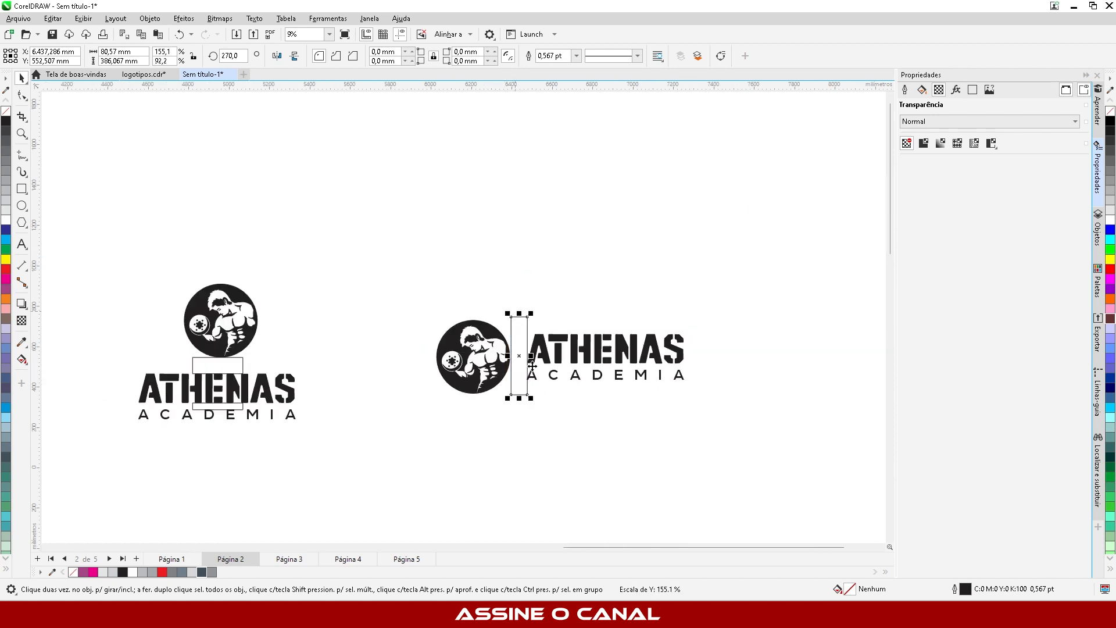
Step: Copy the thin spacing rectangle from the vertical logo into the gap between ATHENAS and ACADEMIA of the horizontal logo
click(242, 448)
drag(231, 406, 577, 378)
click(561, 457)
scroll(619, 203, down, 3)
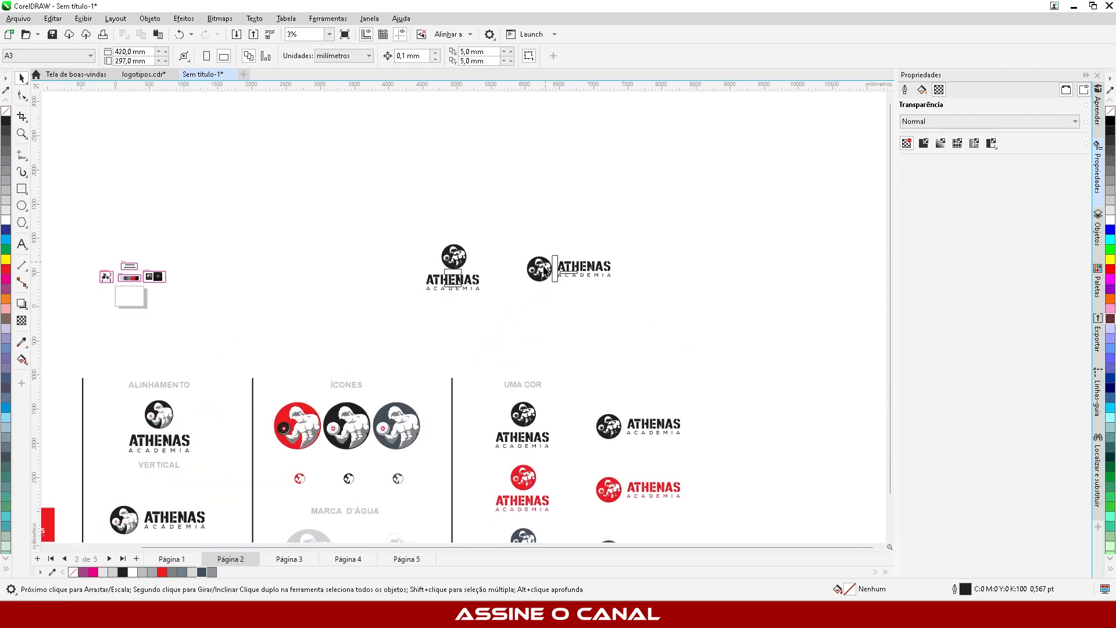
Step: Delete the spacing rectangles and the two black logo copies placed above the UMA COR section
scroll(542, 312, up, 2)
click(591, 251)
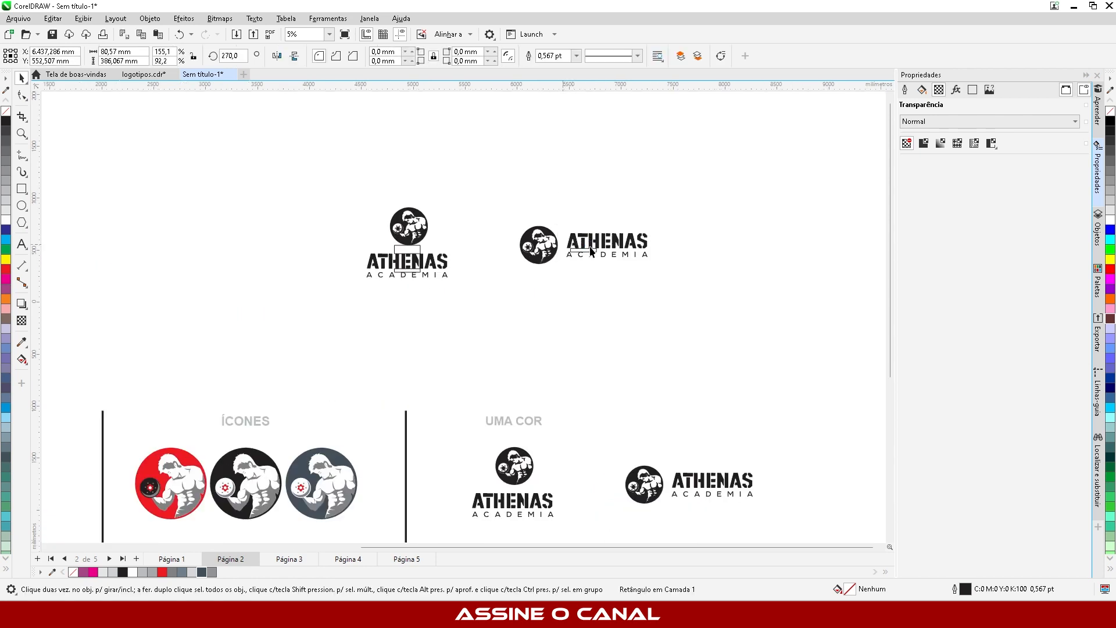
click(577, 250)
key(Delete)
click(419, 253)
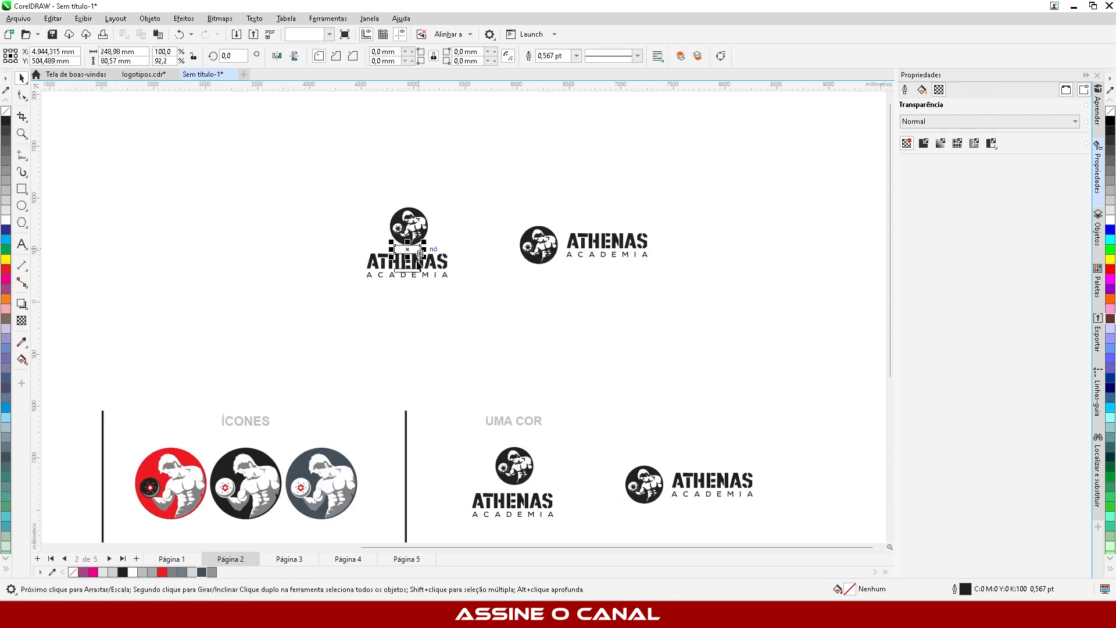
key(Delete)
scroll(508, 180, down, 4)
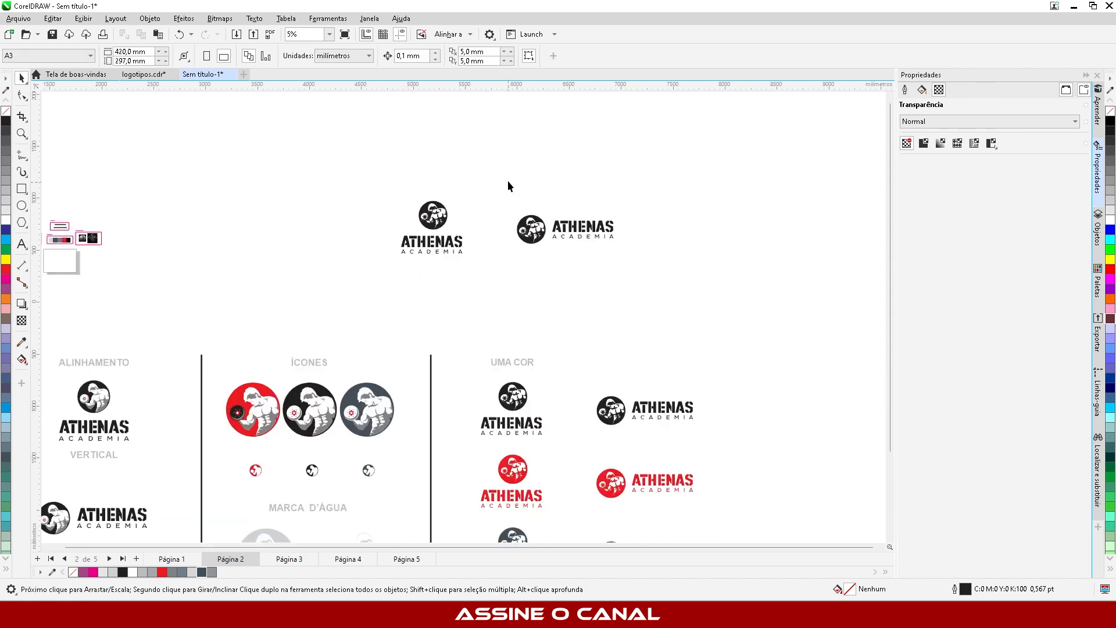
scroll(443, 329, up, 1)
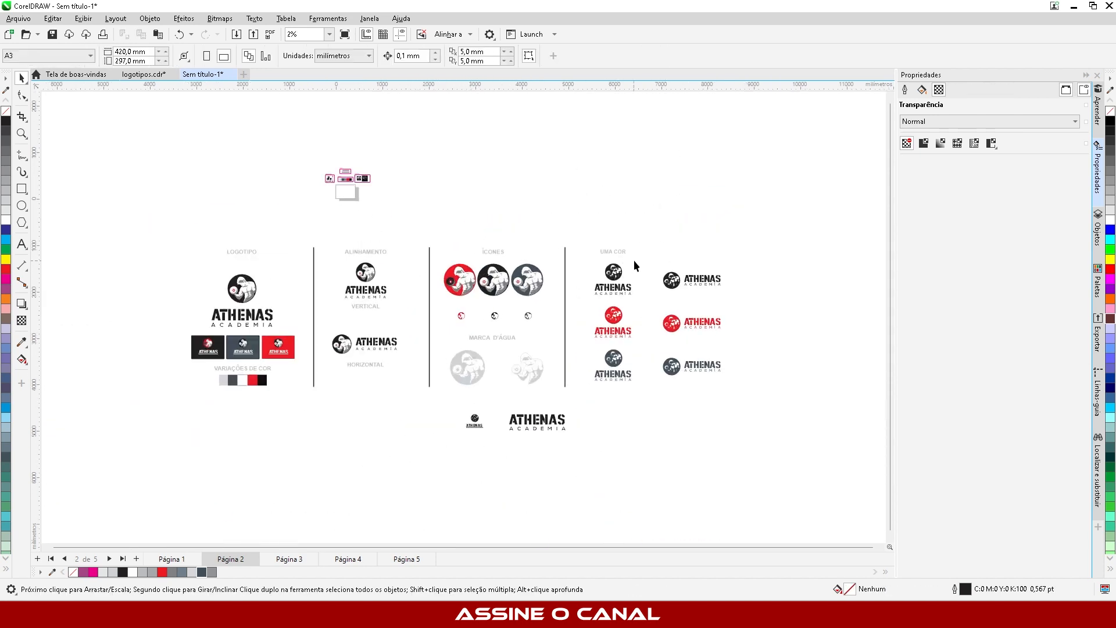
Step: Move the UMA COR heading between the vertical and horizontal logo columns and copy the divider line to the section's outer side
scroll(617, 254, up, 2)
click(618, 252)
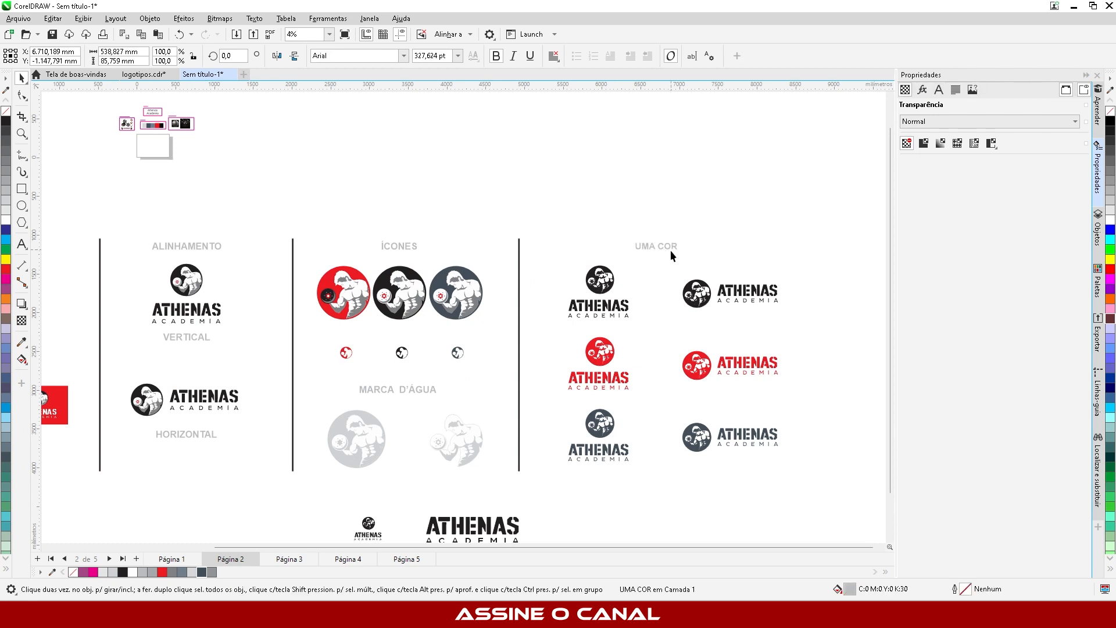
scroll(390, 226, down, 2)
scroll(525, 282, up, 1)
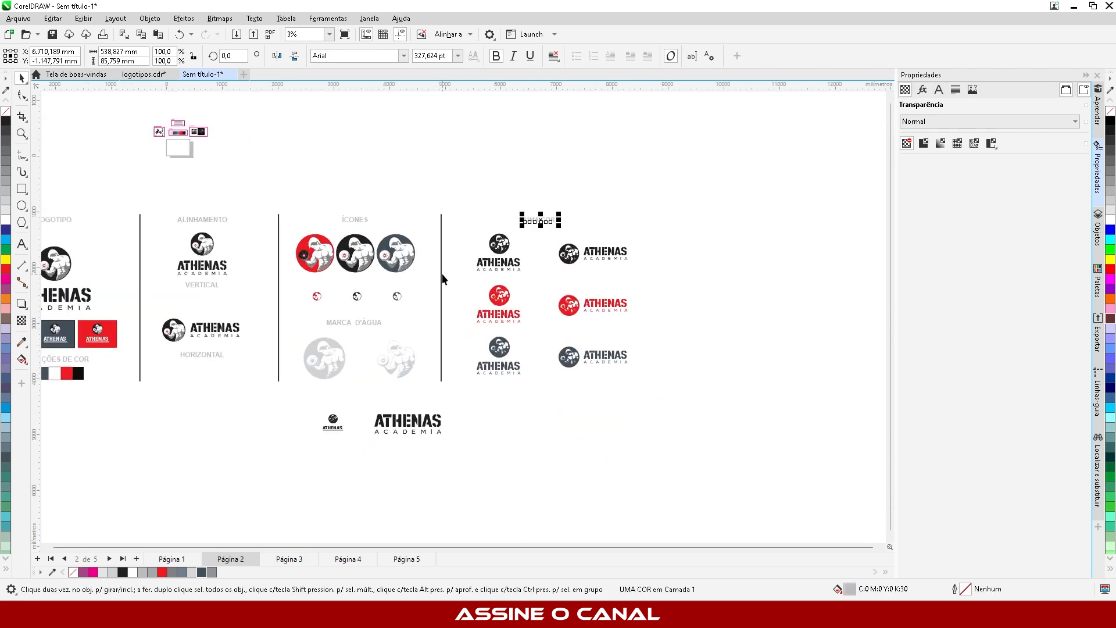
drag(442, 279, 657, 267)
scroll(758, 294, down, 1)
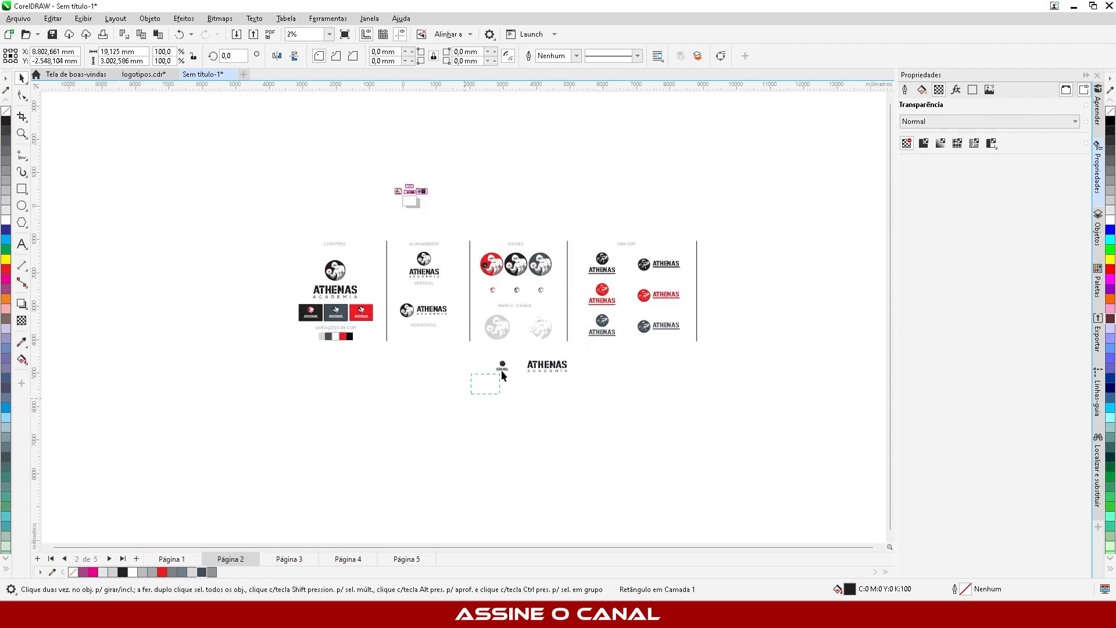
Step: Delete the small leftover logo and enlarge the ATHENAS ACADEMIA wordmark to about 3,886 mm wide, centred below the sections
drag(502, 371, 515, 352)
key(Delete)
drag(633, 424, 415, 407)
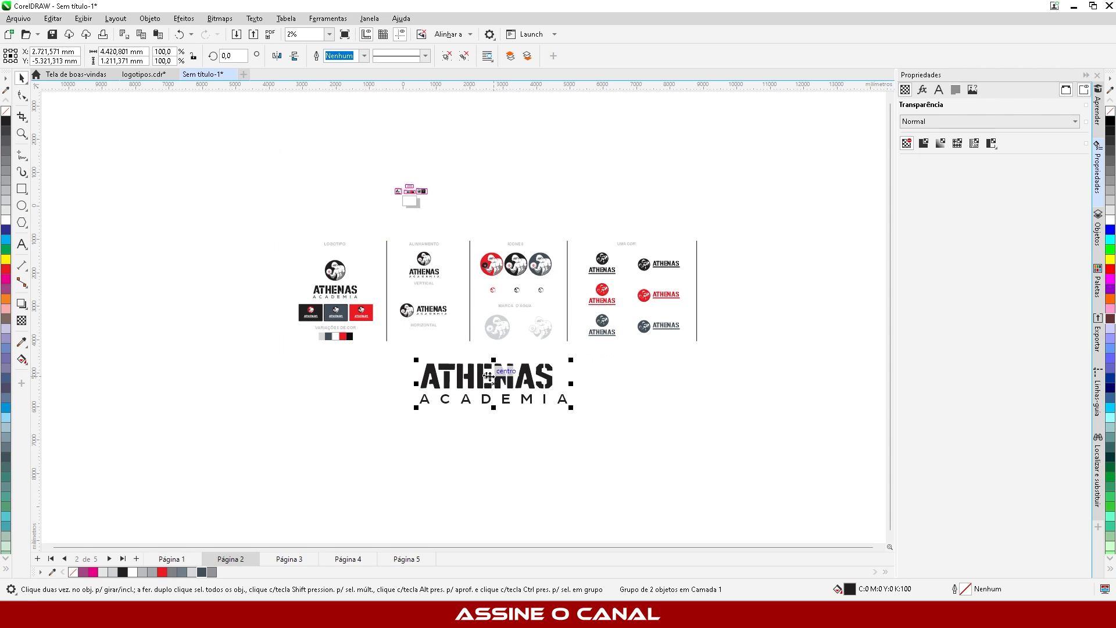
drag(490, 376, 488, 389)
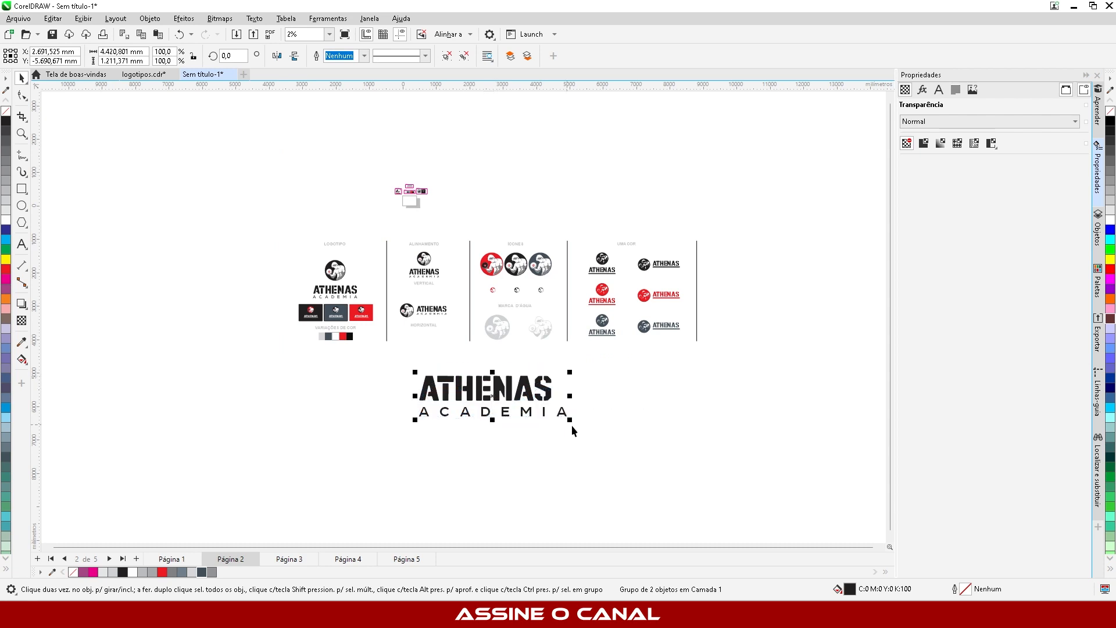
drag(570, 420, 520, 384)
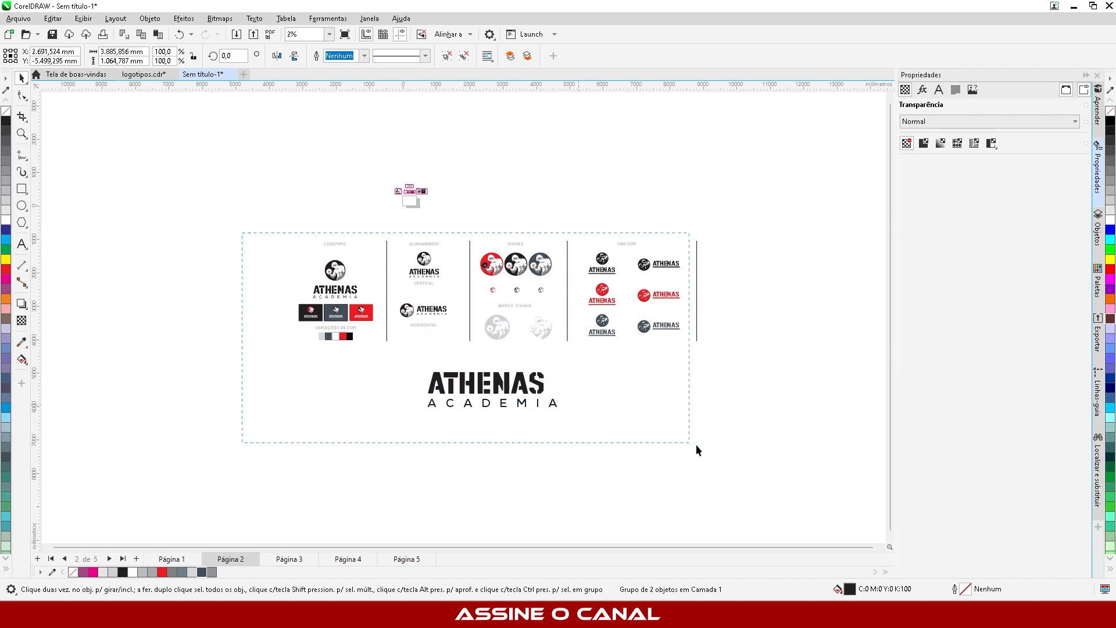
Step: Delete the divider line beyond the one-colour logos and scale the four sections together to about 11,249 mm wide
key(ctrl+a)
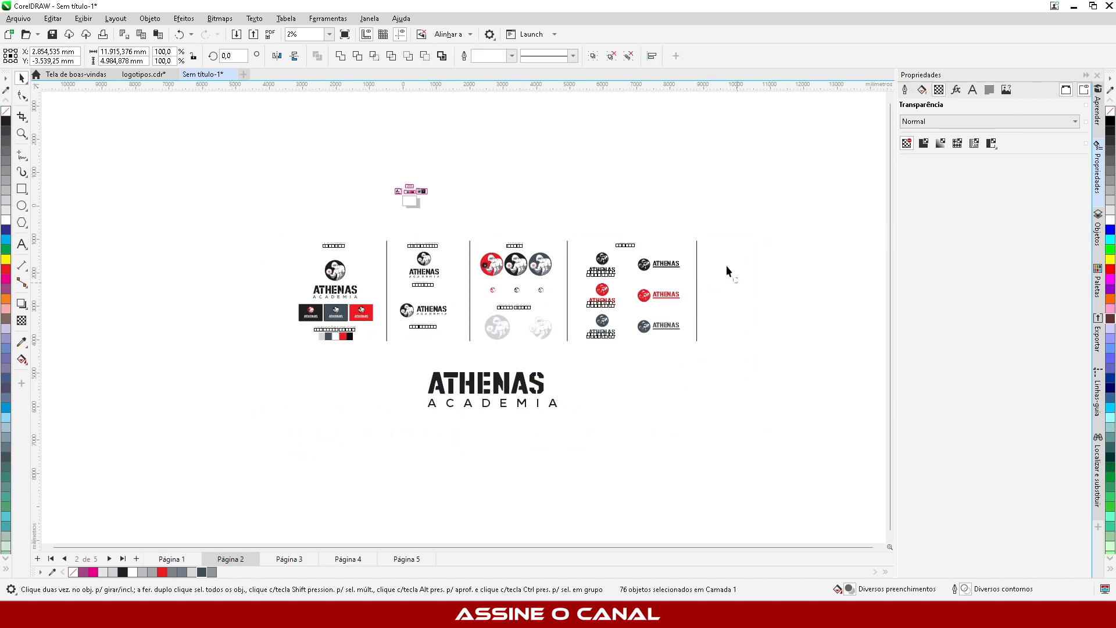
click(727, 266)
click(697, 249)
key(Delete)
drag(735, 200, 262, 365)
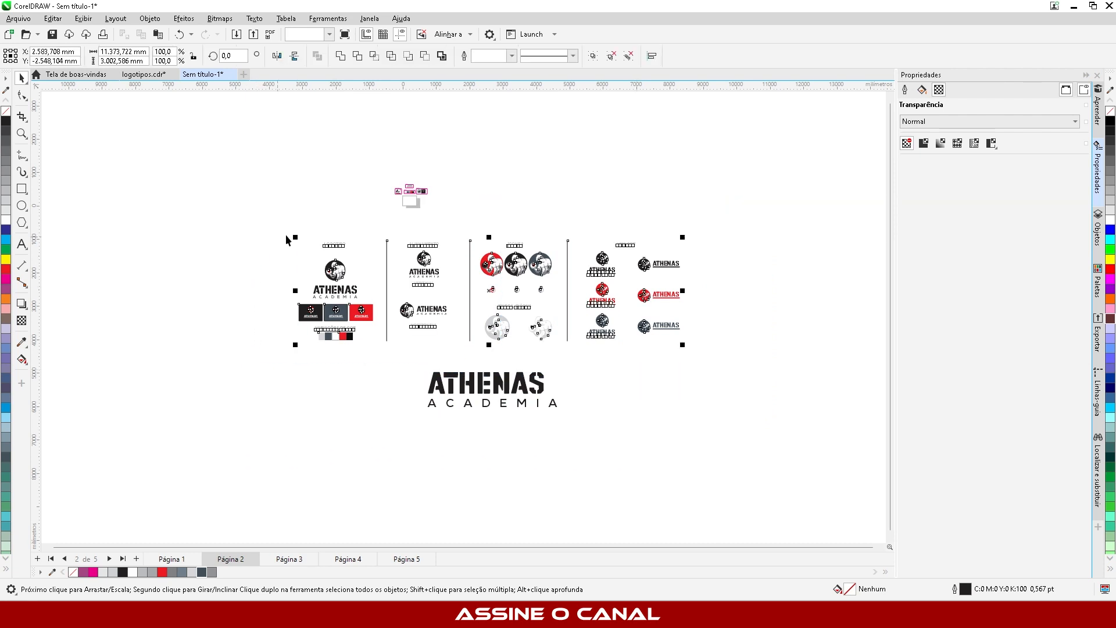
drag(288, 232, 295, 235)
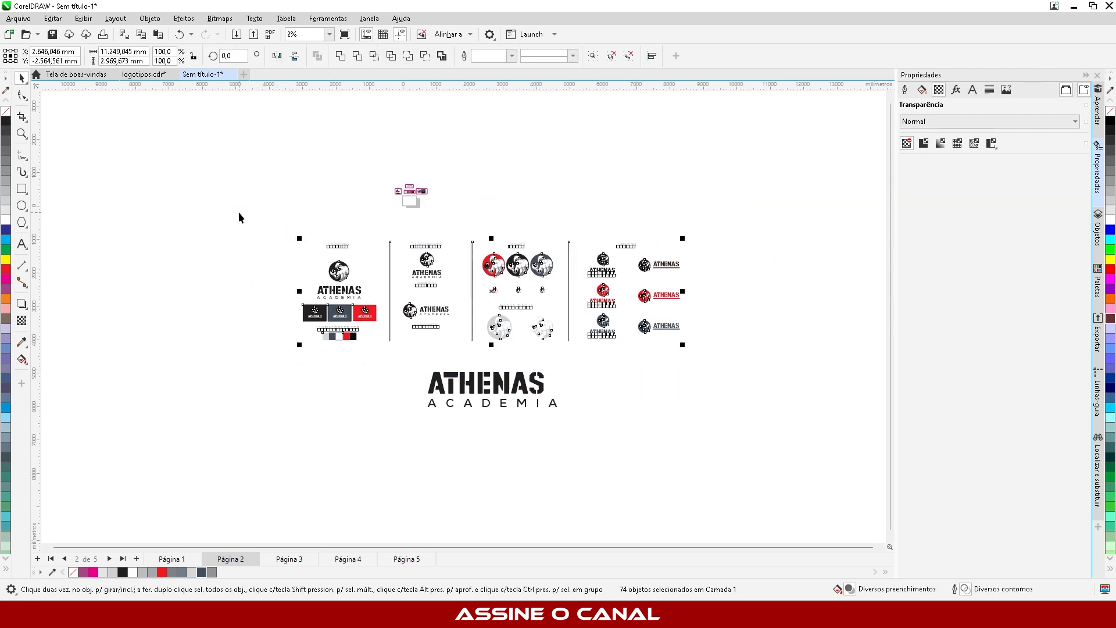
Step: Scale all sections and the large wordmark together to 58% and position them beneath the page
drag(239, 213, 435, 341)
drag(593, 296, 509, 324)
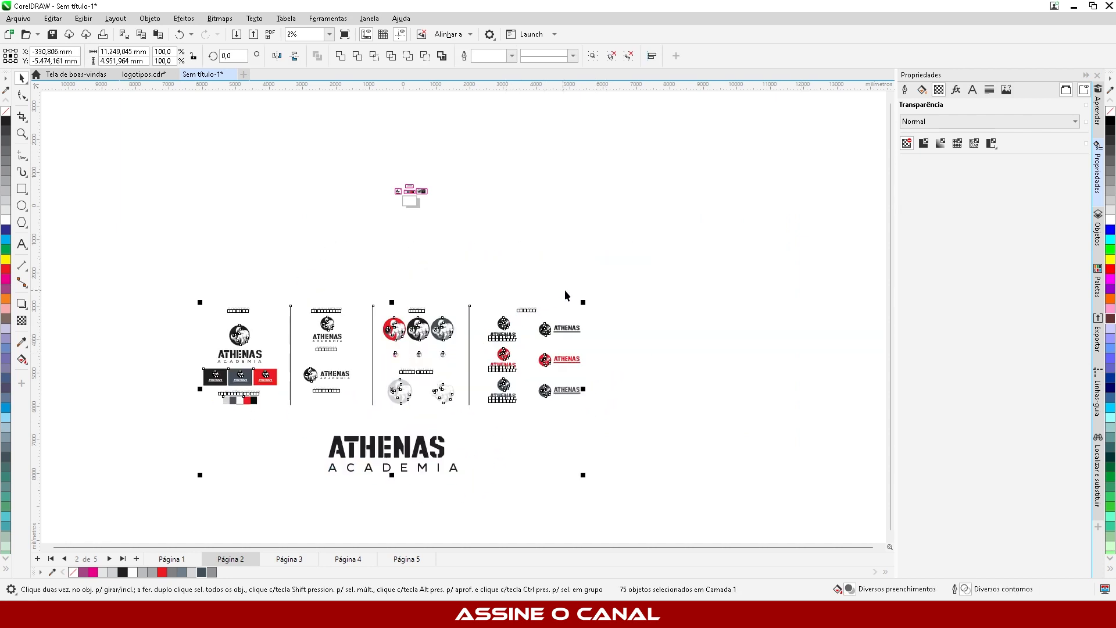
drag(586, 303, 506, 336)
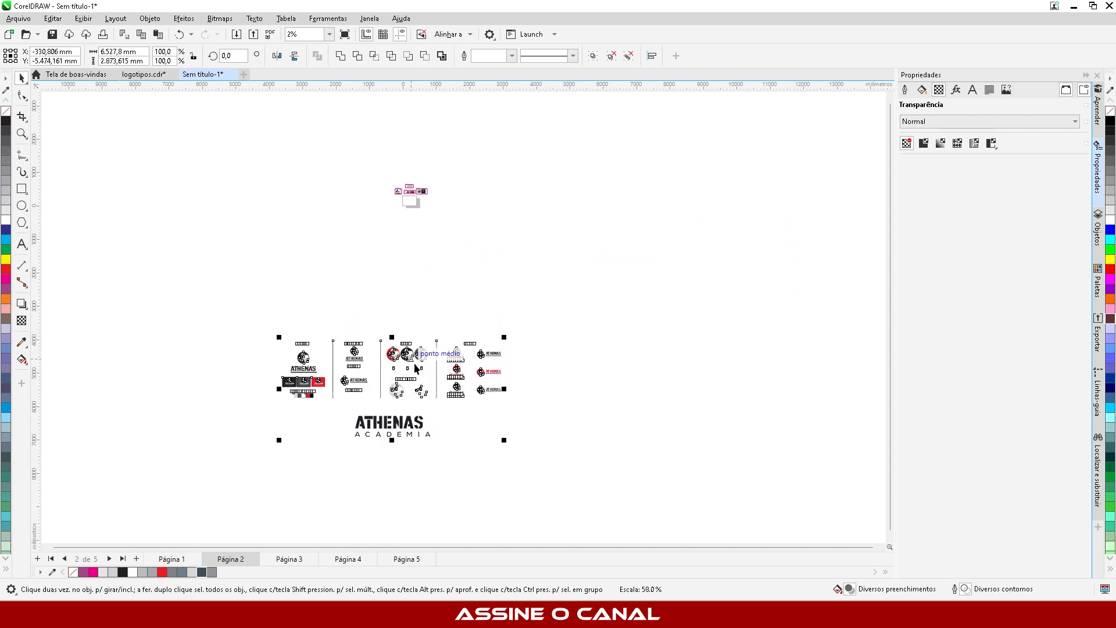
drag(420, 354, 438, 292)
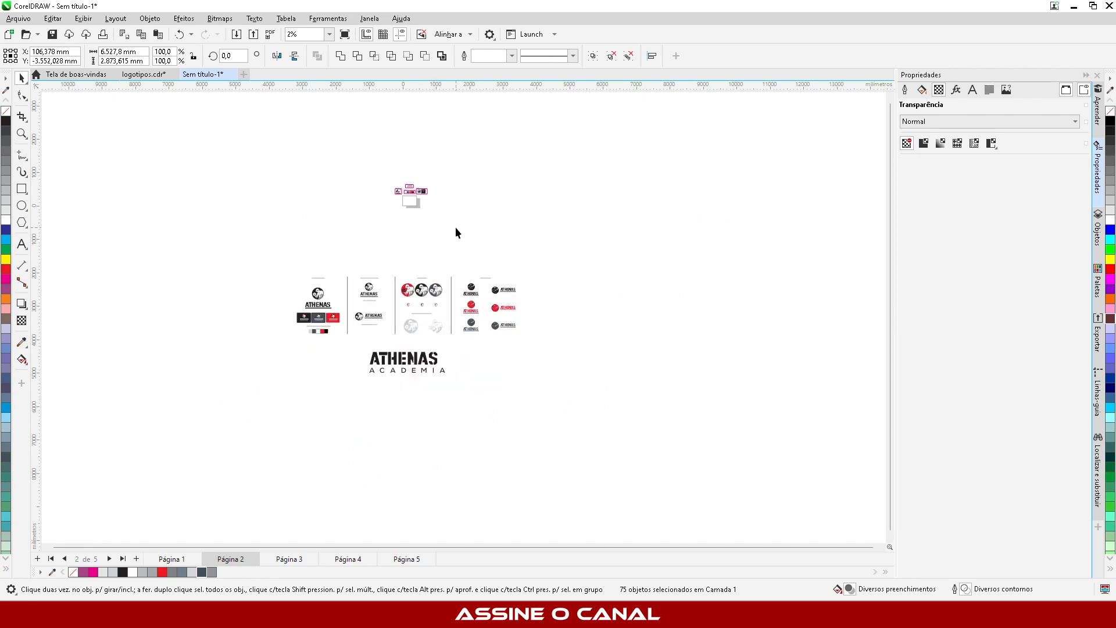
click(456, 227)
scroll(348, 231, up, 2)
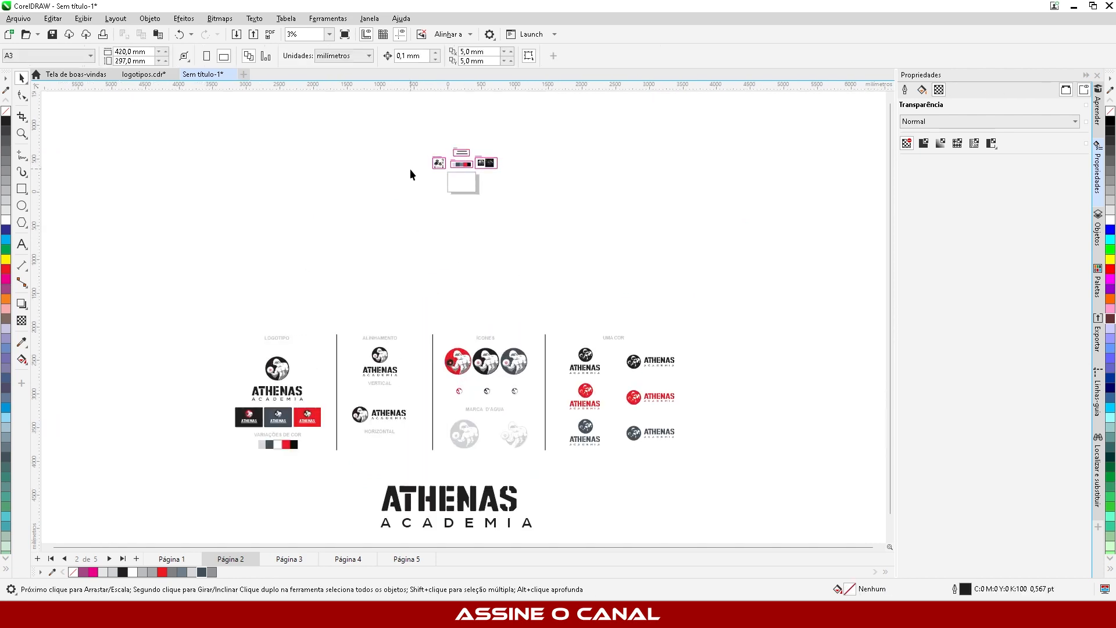
scroll(410, 169, up, 1)
scroll(506, 163, up, 9)
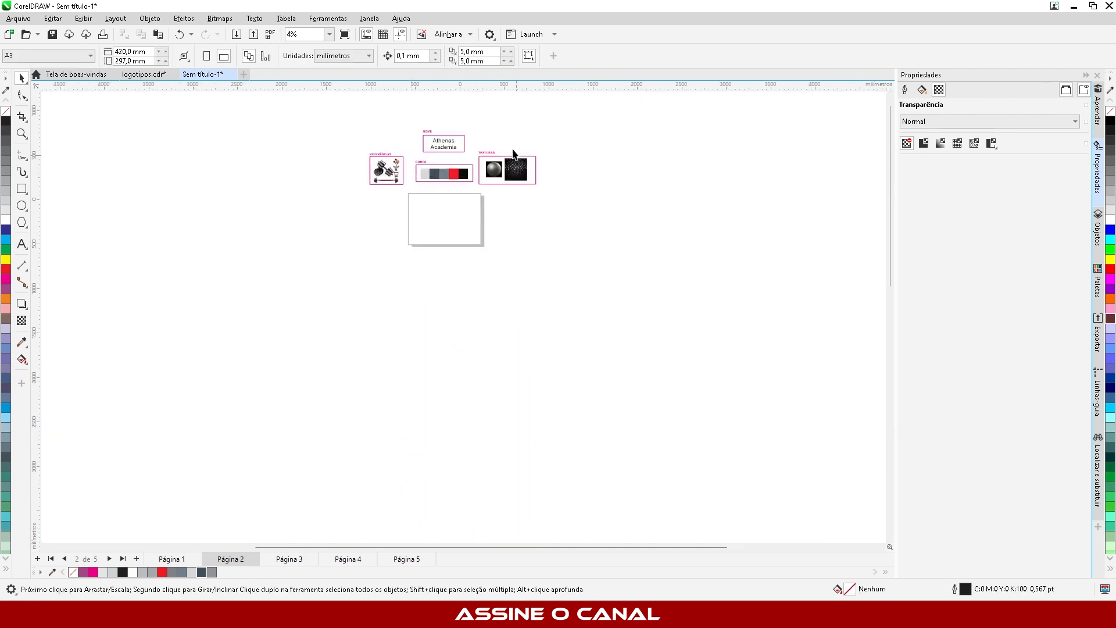
Step: Copy the dark metal texture image from the TEXTURAS box into the empty area between the page and the presentation sections
scroll(474, 154, down, 7)
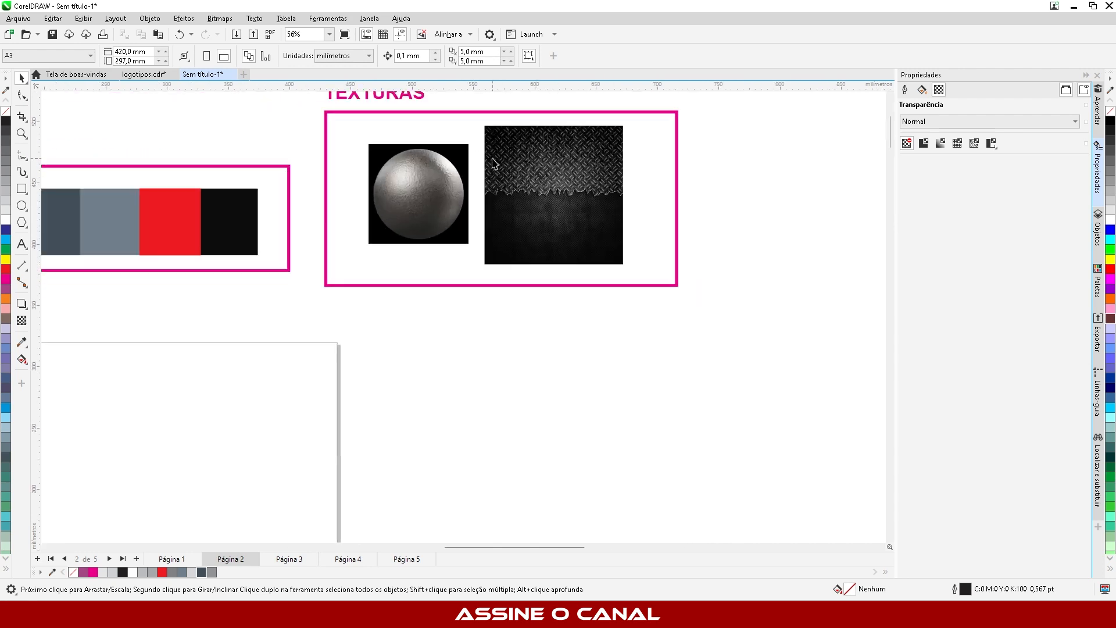
click(504, 163)
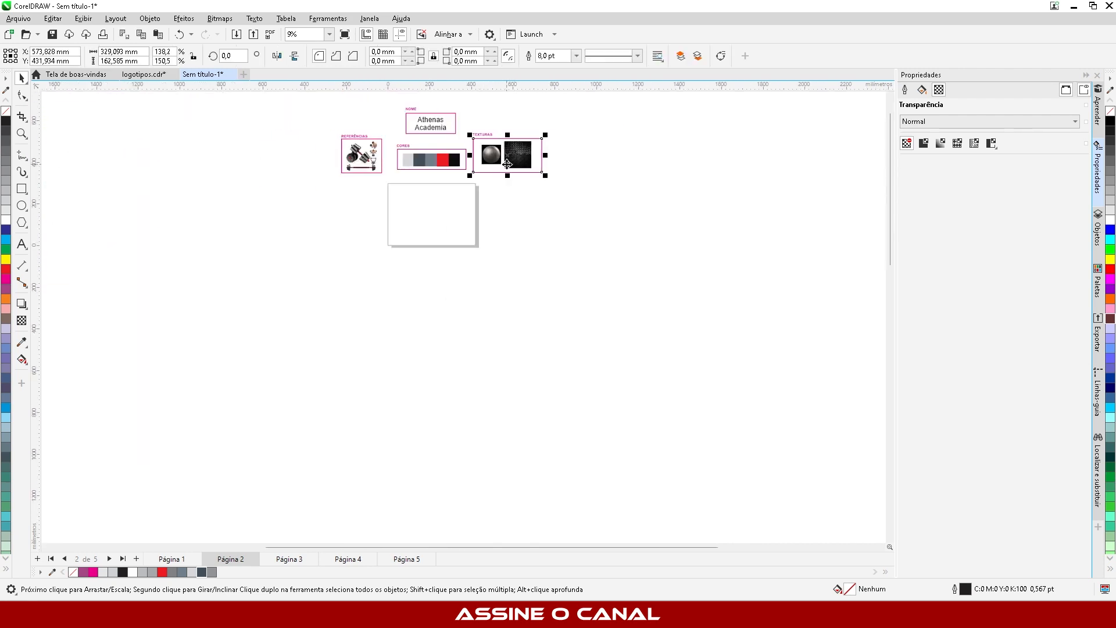
drag(511, 154, 271, 390)
scroll(413, 238, down, 3)
scroll(200, 408, up, 2)
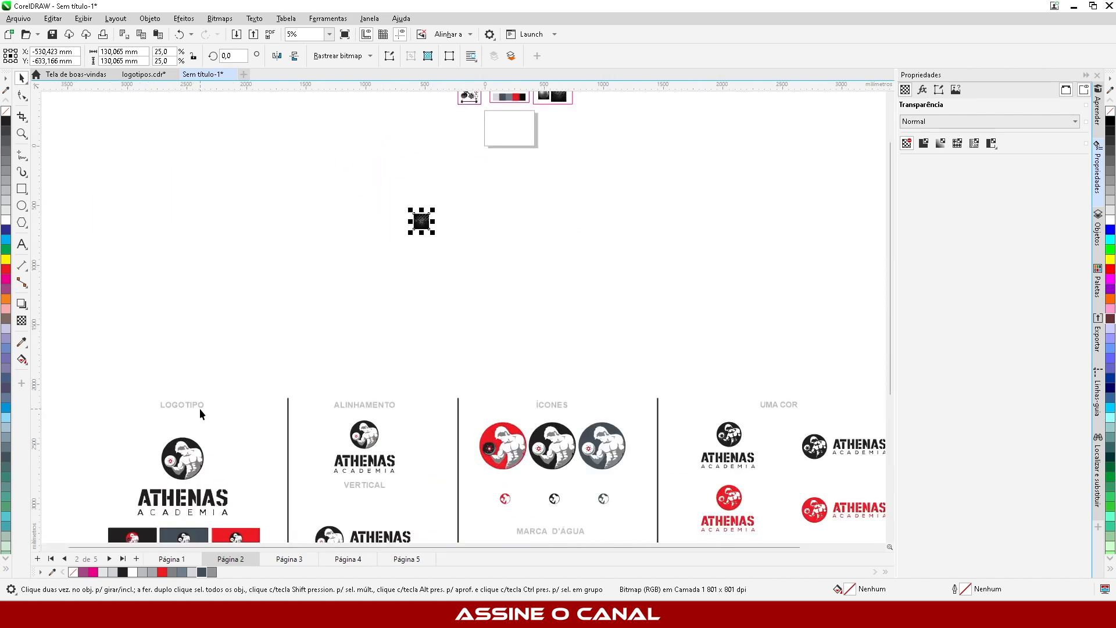
Step: Copy the main logo from the LOGOTIPO section into the space above the sections and move the texture image aside
drag(255, 527, 255, 527)
drag(191, 460, 500, 253)
right_click(500, 254)
drag(423, 222, 242, 187)
click(305, 224)
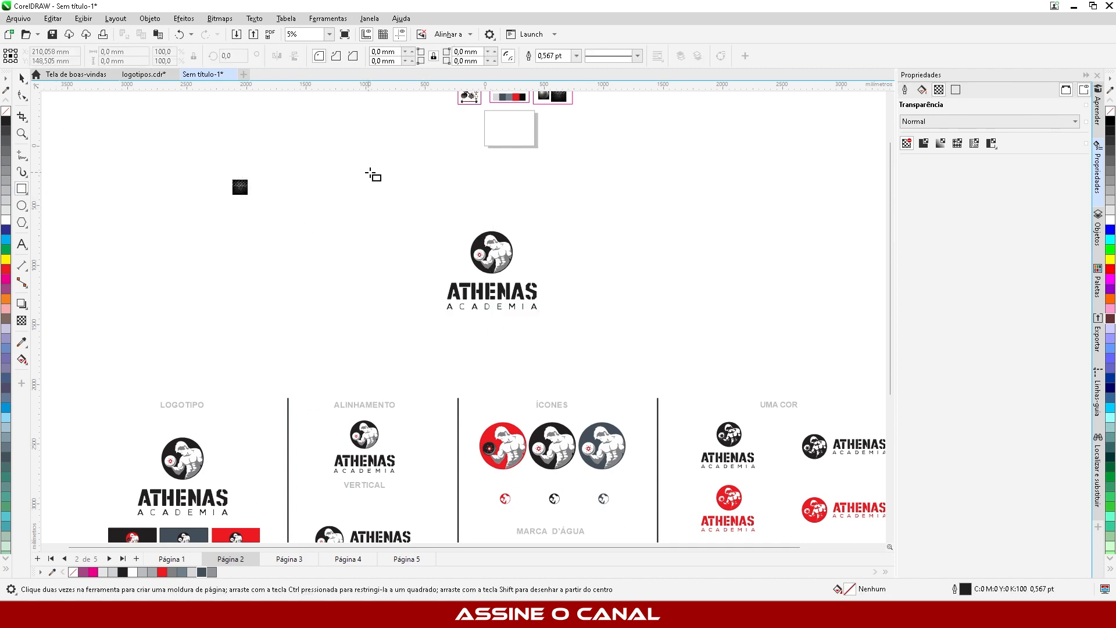
Step: Draw a square about 1,435 mm wide above the sections and position it around the copied logo
mouse_move(382, 180)
mouse_down()
mouse_move(563, 355)
mouse_move(553, 352)
mouse_up()
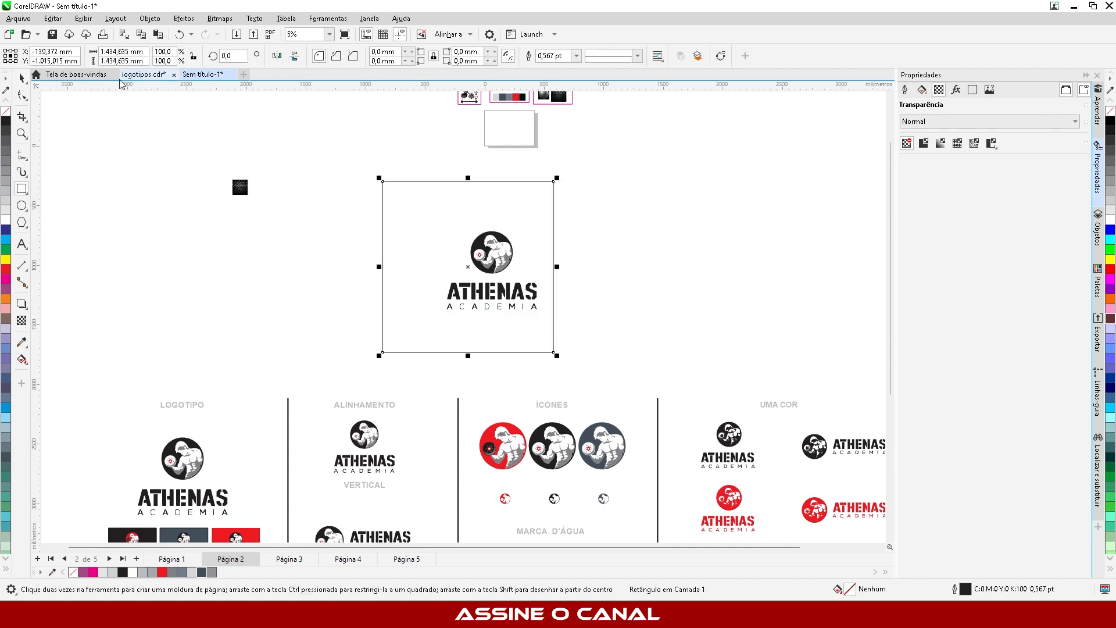
click(22, 77)
drag(514, 212, 549, 221)
scroll(454, 255, up, 1)
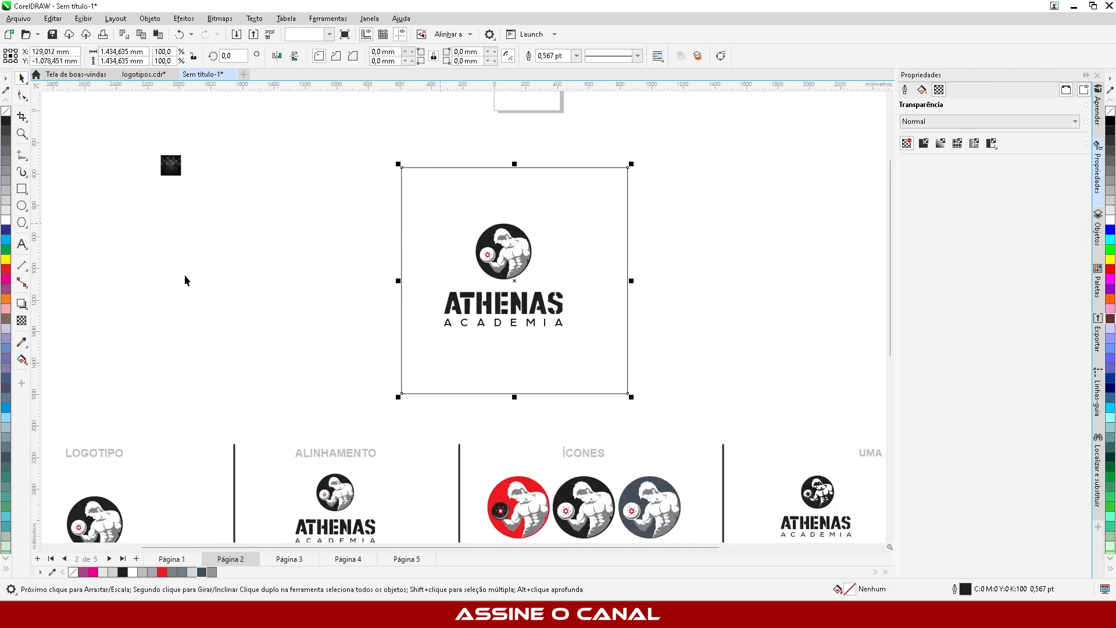
Step: Enlarge the copied logo to about 1,089 mm wide and centre it horizontally in the square
drag(314, 204, 592, 368)
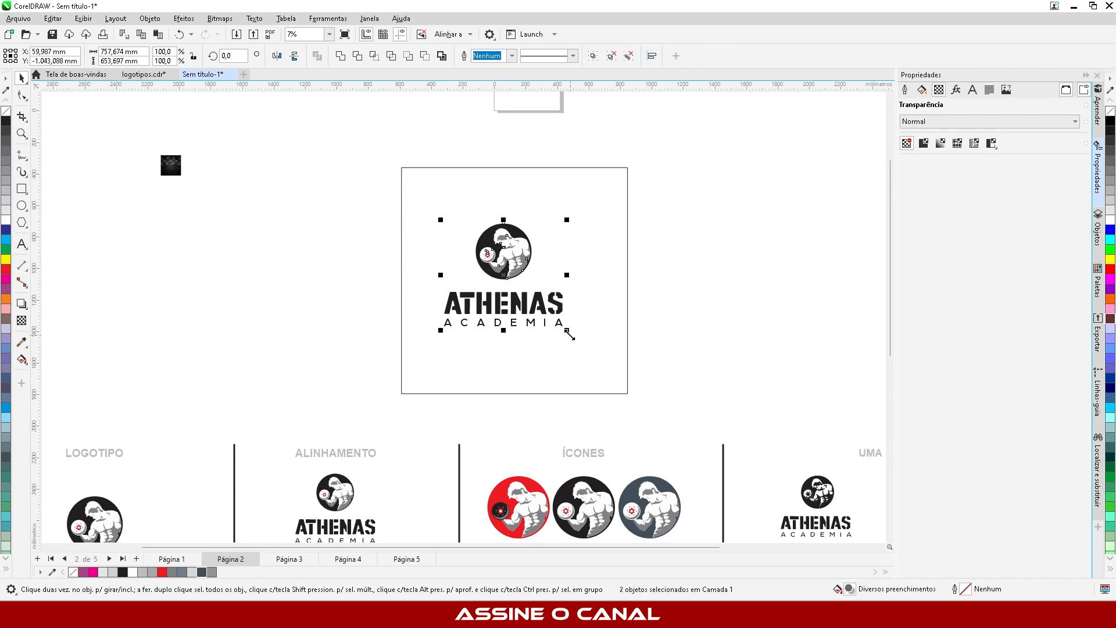
drag(567, 330, 594, 352)
shift+click(617, 267)
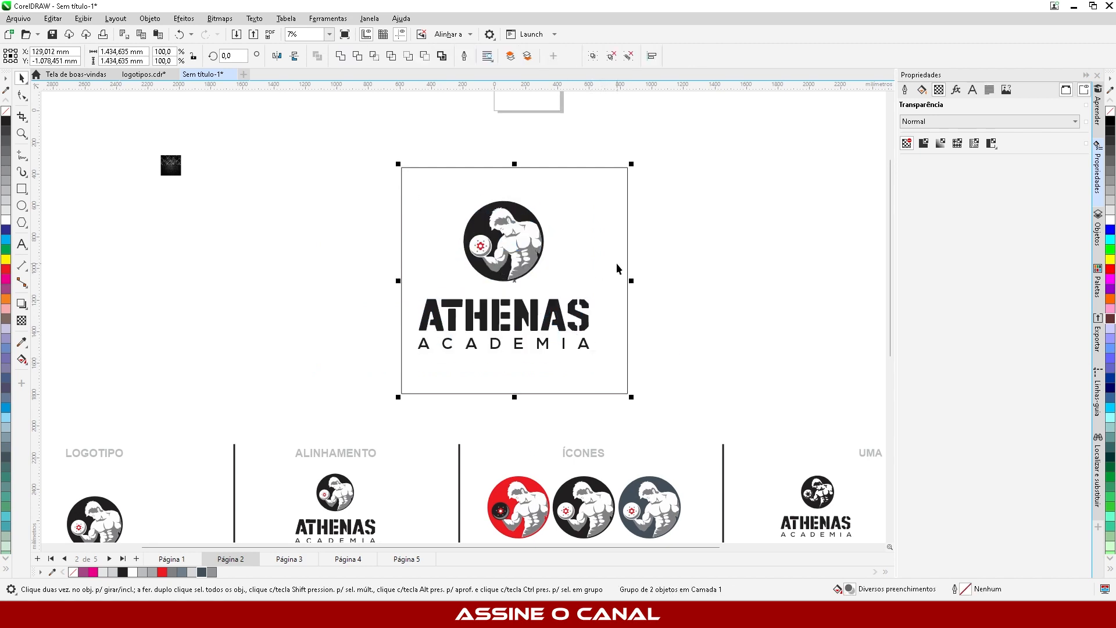
key(c)
click(697, 265)
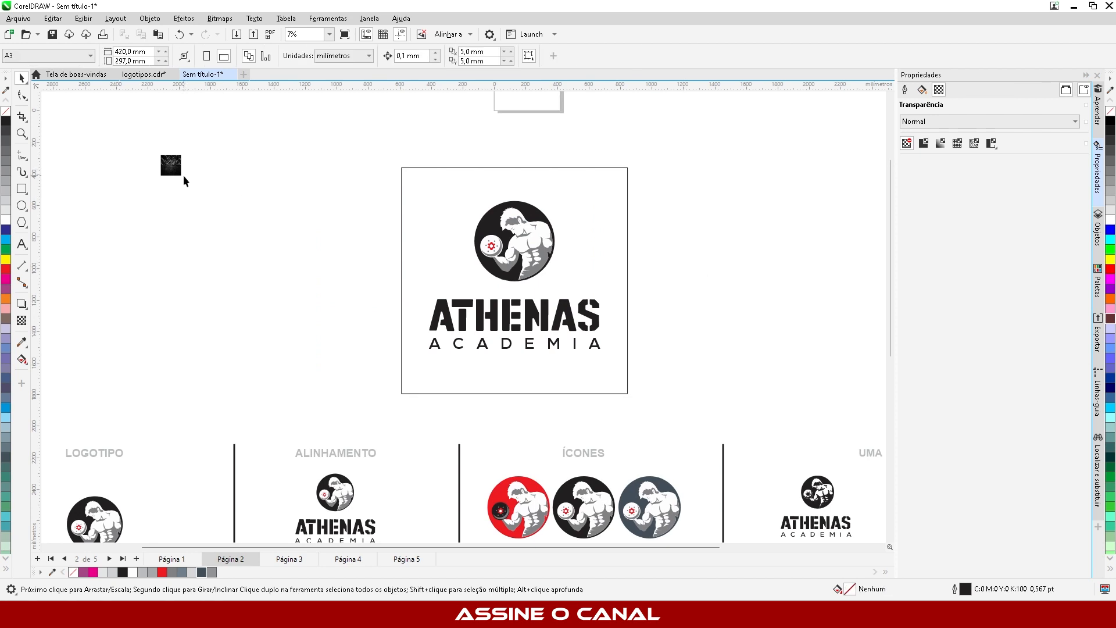
Step: Enlarge the metal texture image to about 1,389 mm wide and move it clear of the logo square
drag(160, 155, 414, 375)
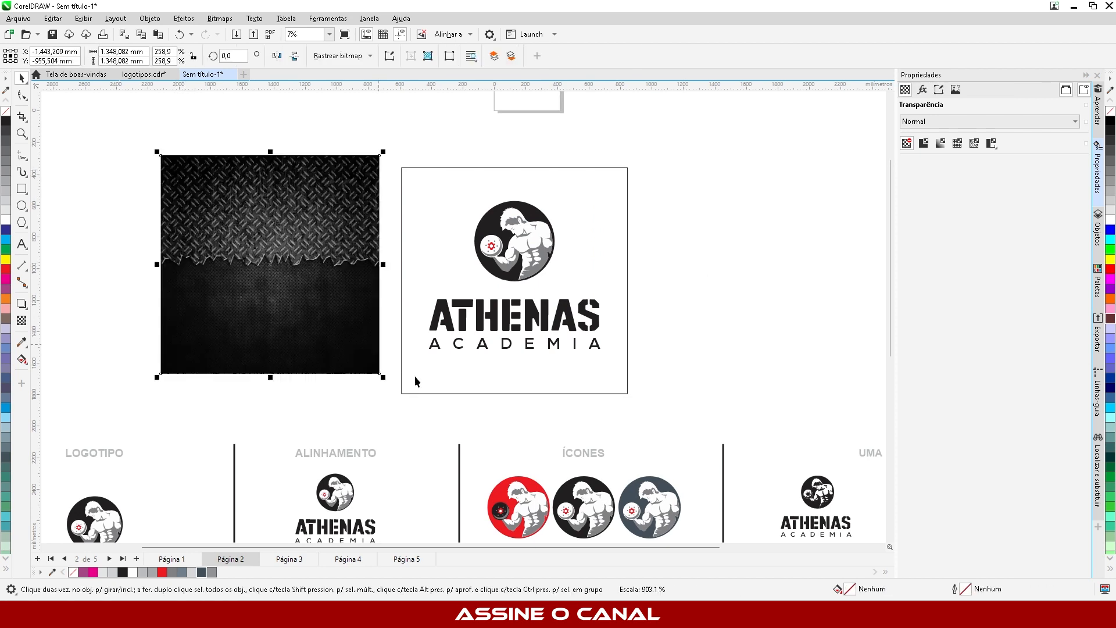
drag(333, 350, 220, 291)
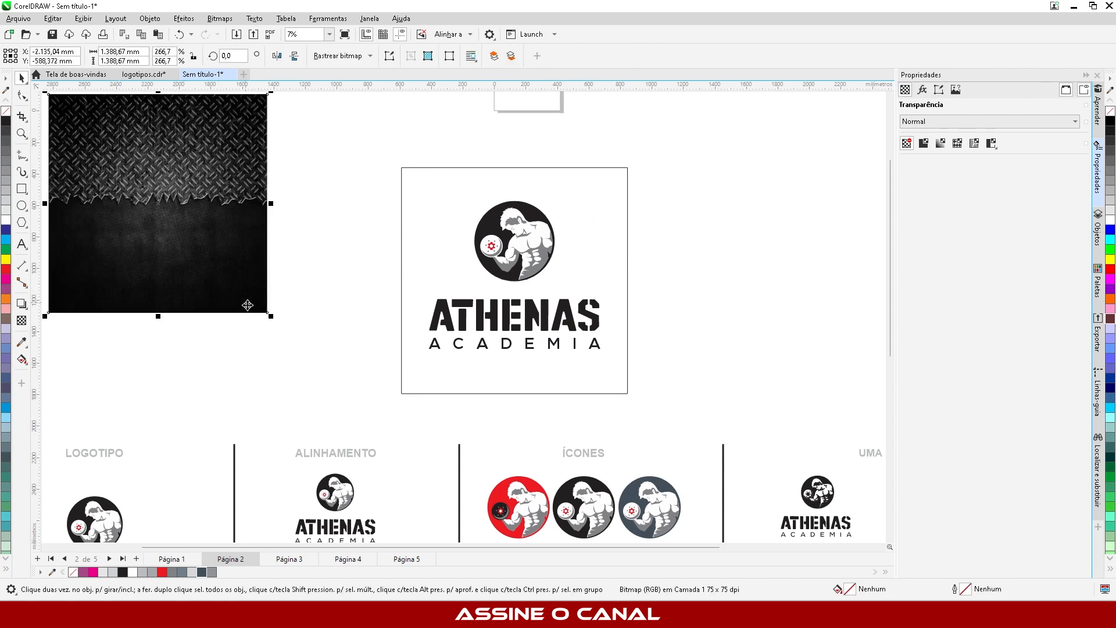
scroll(151, 200, up, 5)
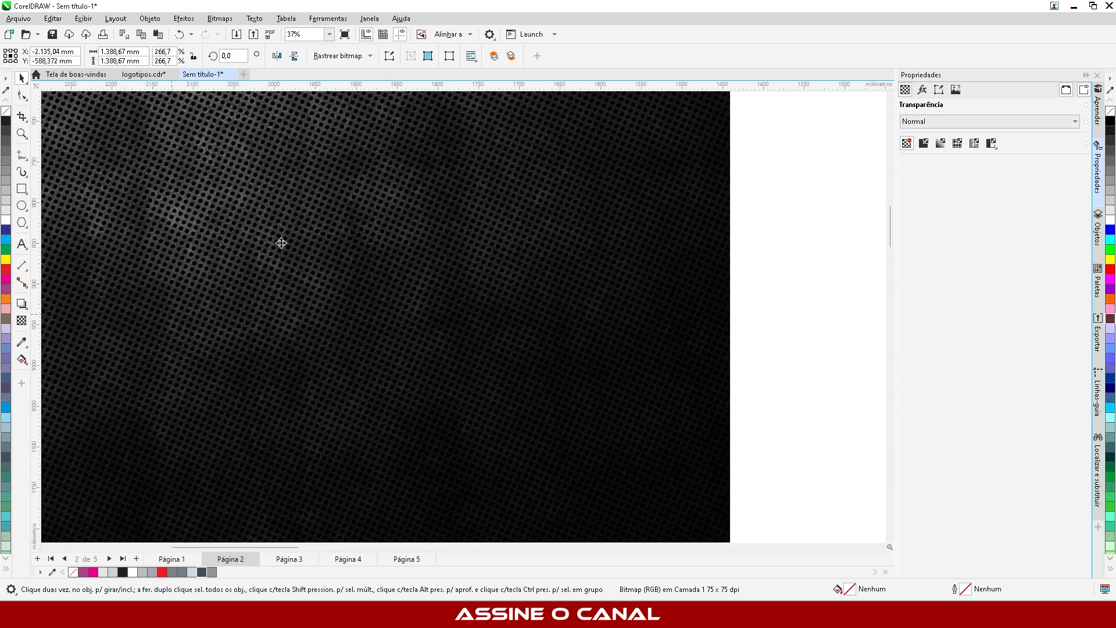
scroll(281, 243, down, 5)
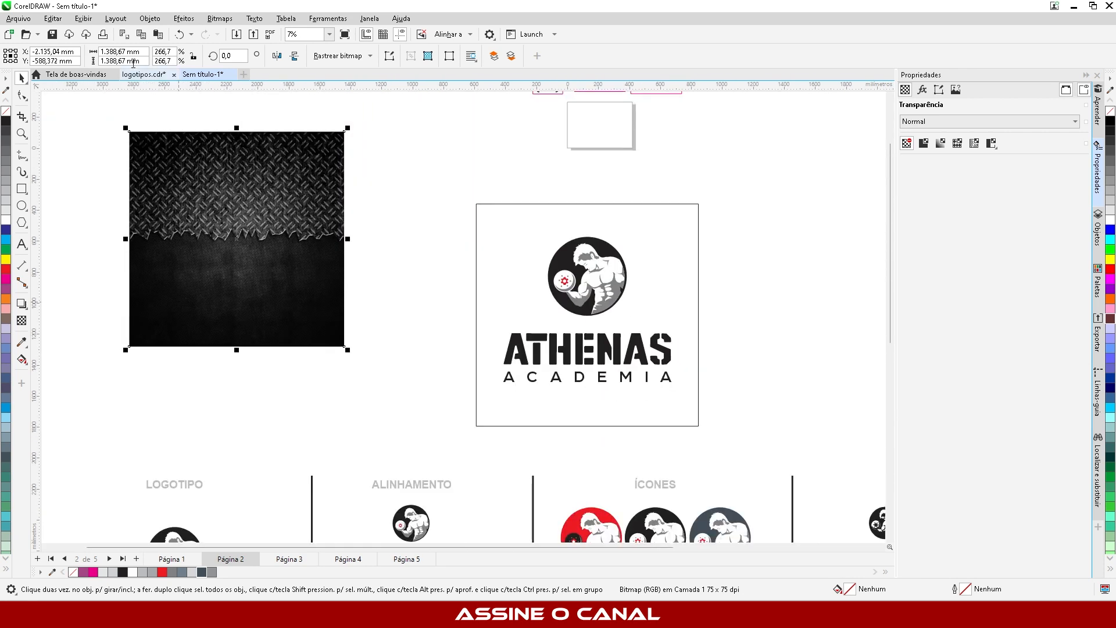
Step: Place the metal texture inside the square around the logo with PowerClip
click(150, 18)
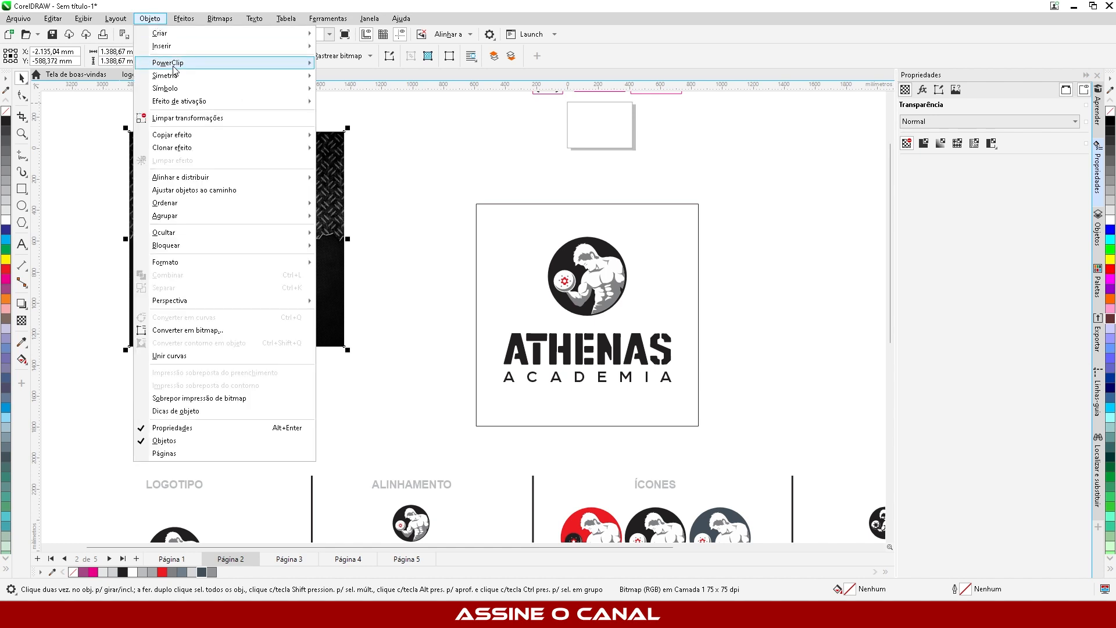
mouse_move(180, 67)
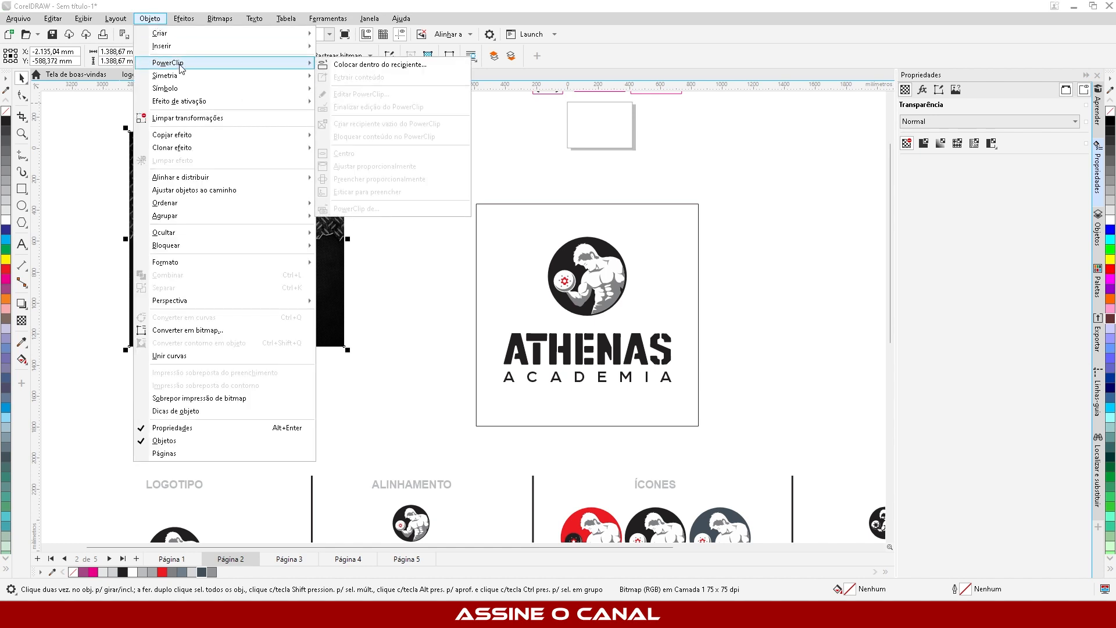
click(410, 66)
click(483, 223)
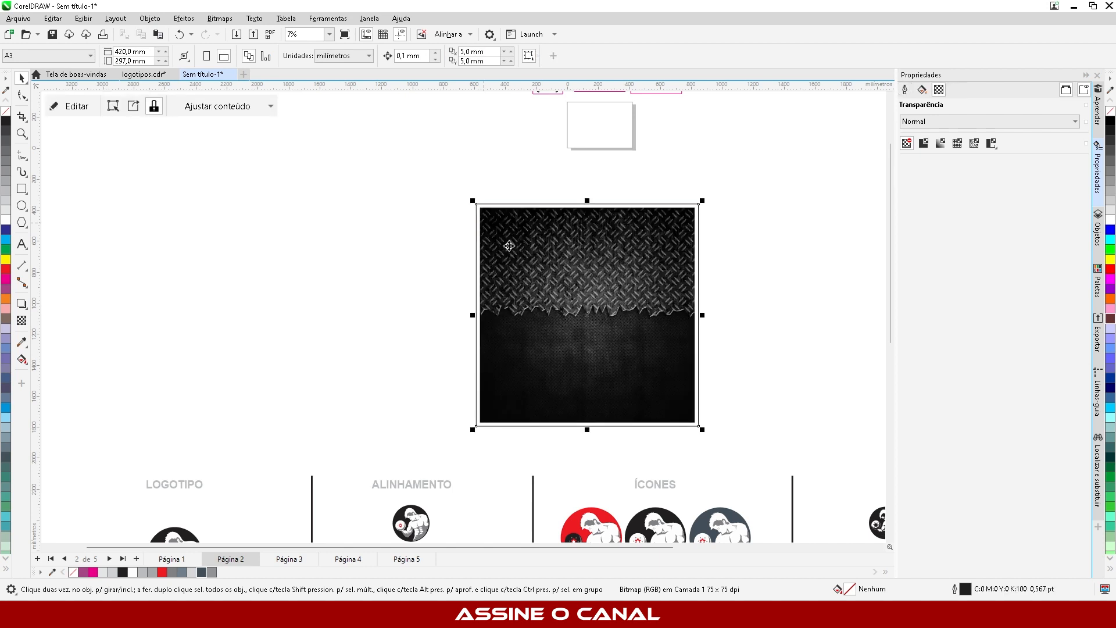
Step: Enlarge and shift the clipped texture until its dark mesh area fills the square, and send the square behind the logo
double_click(508, 244)
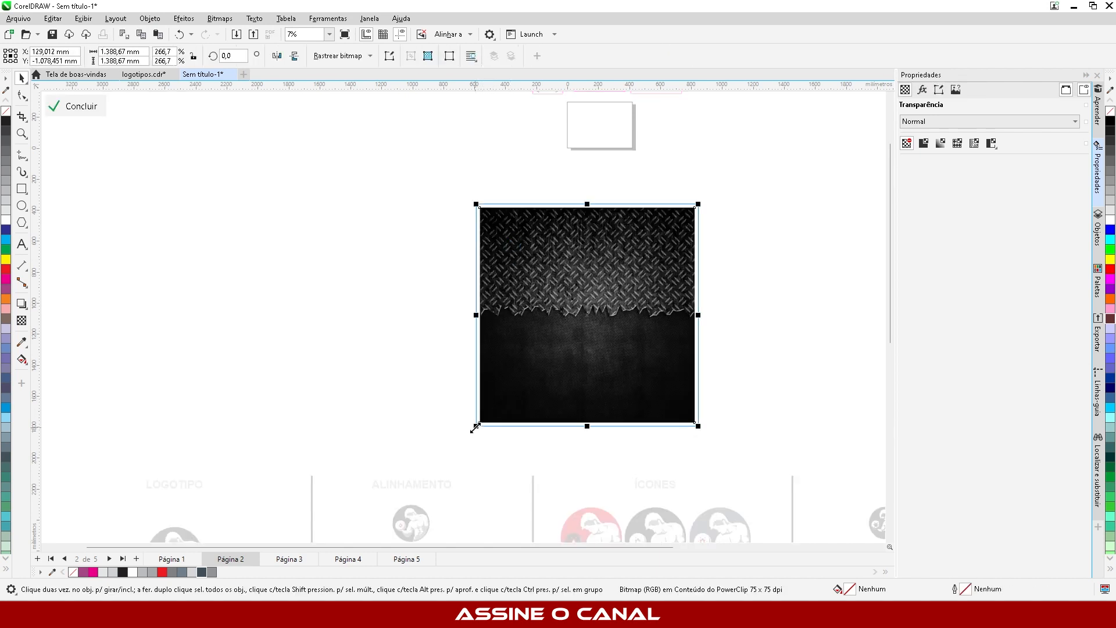
drag(477, 427, 360, 527)
drag(610, 412, 606, 420)
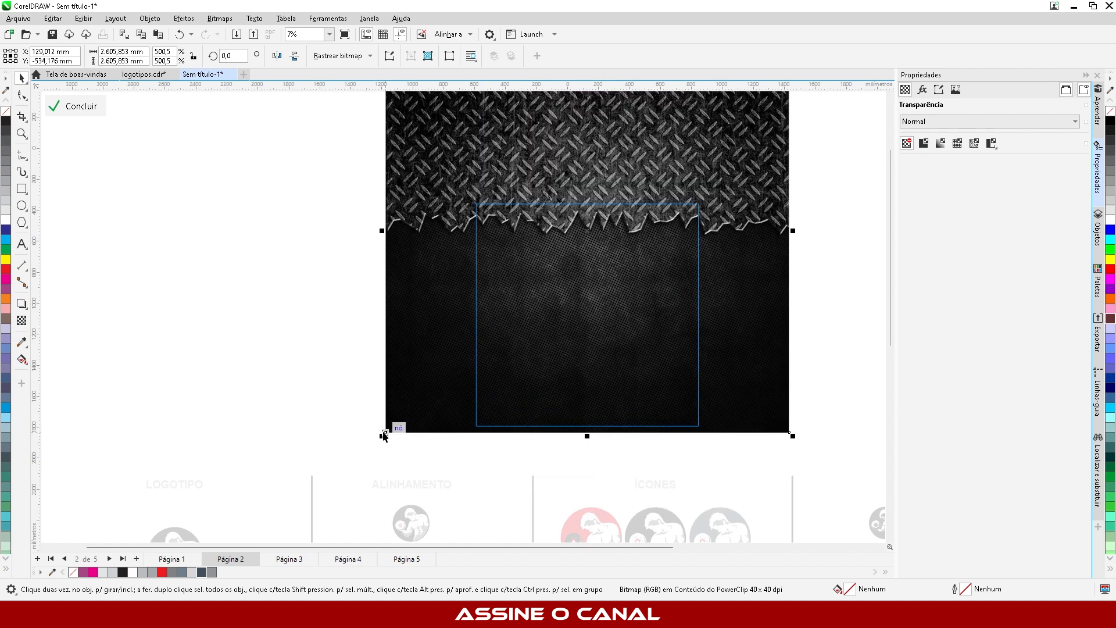
drag(382, 436, 347, 459)
drag(594, 394, 597, 364)
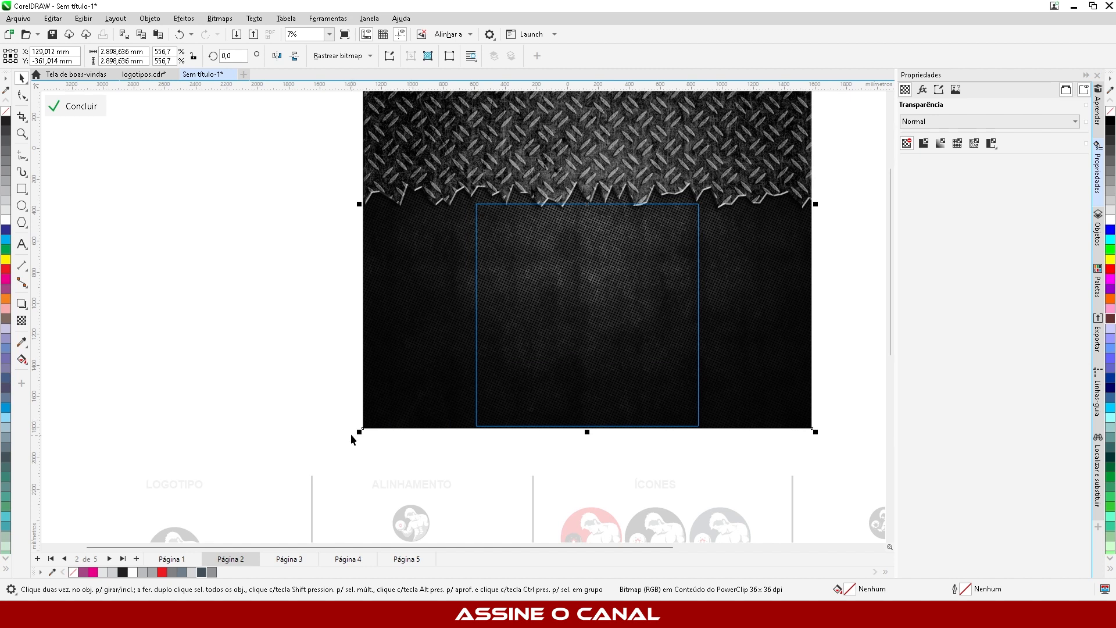
drag(358, 433, 342, 442)
drag(557, 382, 556, 376)
ctrl+click(246, 330)
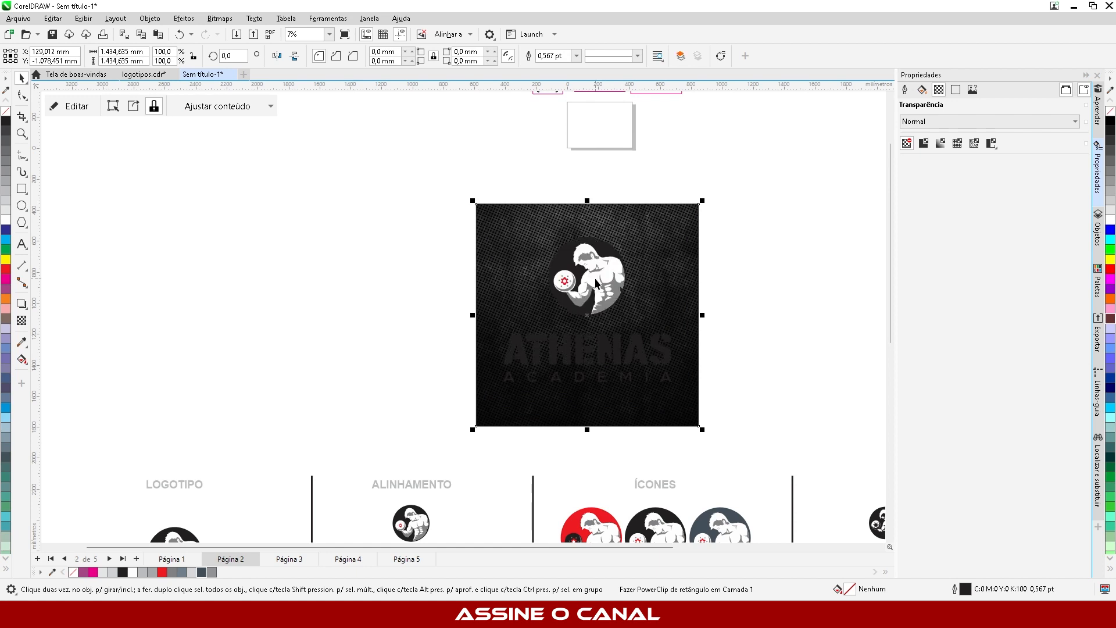
Step: Ungroup the logo on the textured square and fill the ATHENAS ACADEMIA lettering with white
click(321, 317)
drag(359, 404, 714, 315)
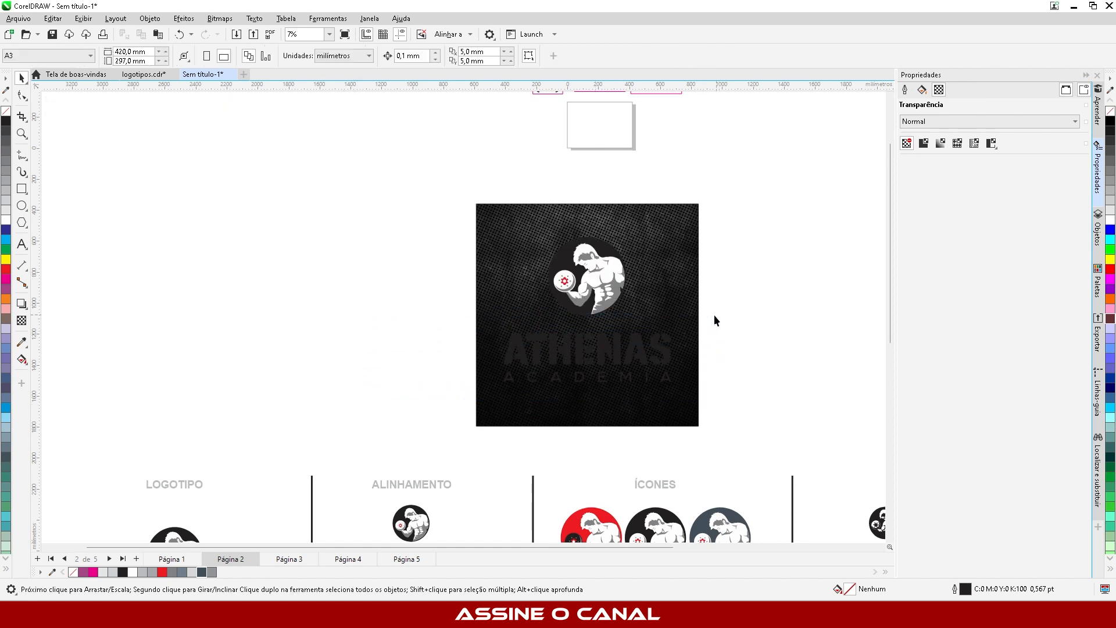
click(568, 367)
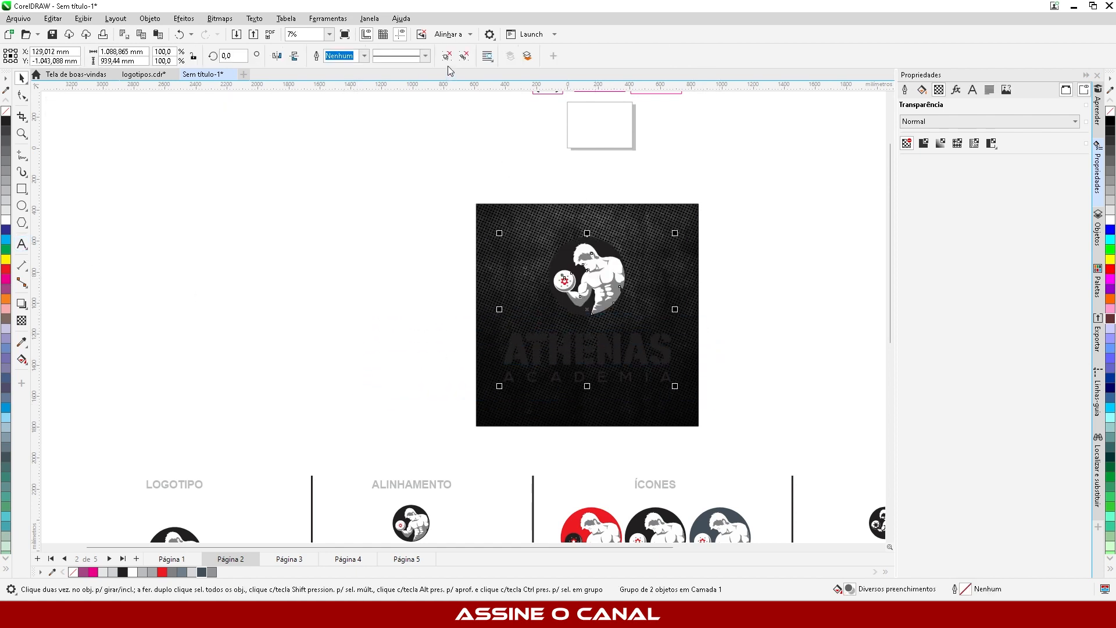
click(411, 316)
drag(411, 317, 720, 415)
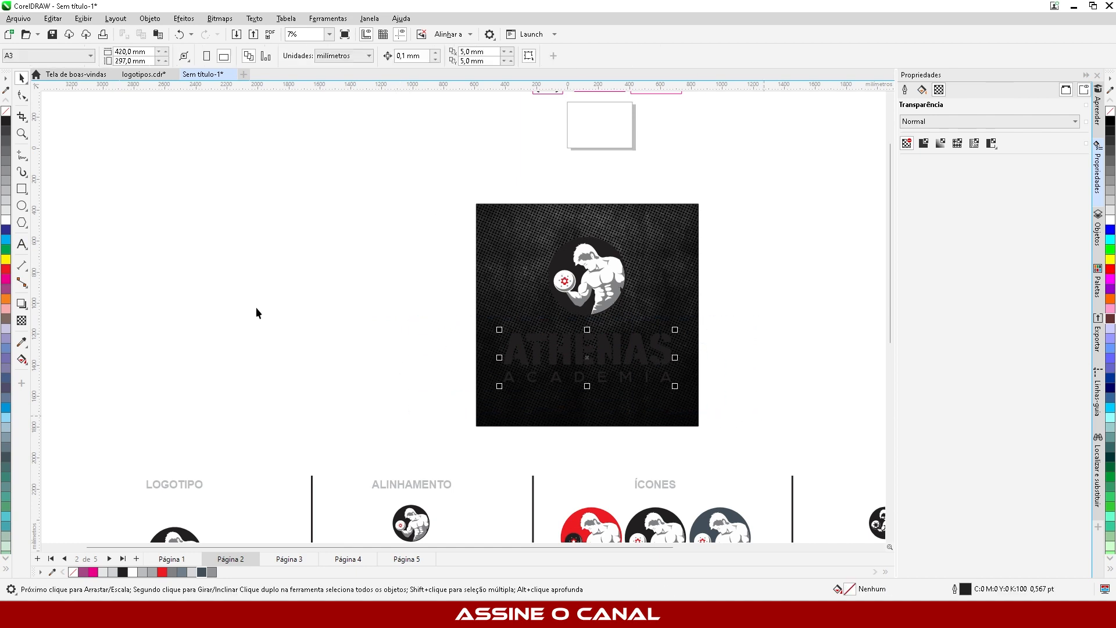
click(3, 224)
click(239, 294)
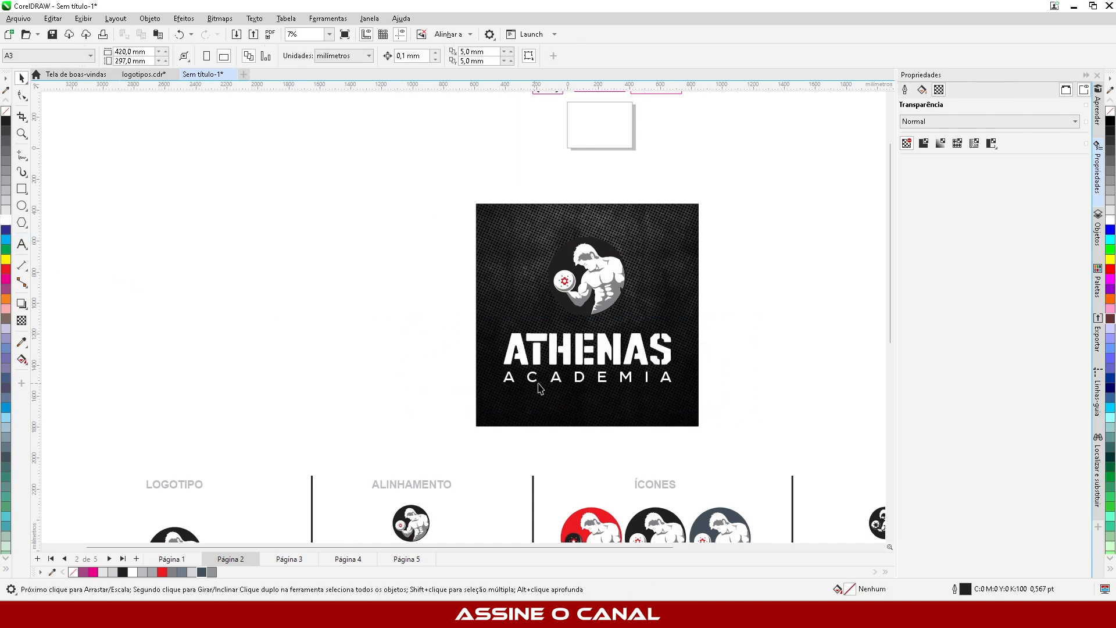
Step: Fill the word ACADEMIA on the textured square with light grey
click(552, 384)
ctrl+click(557, 381)
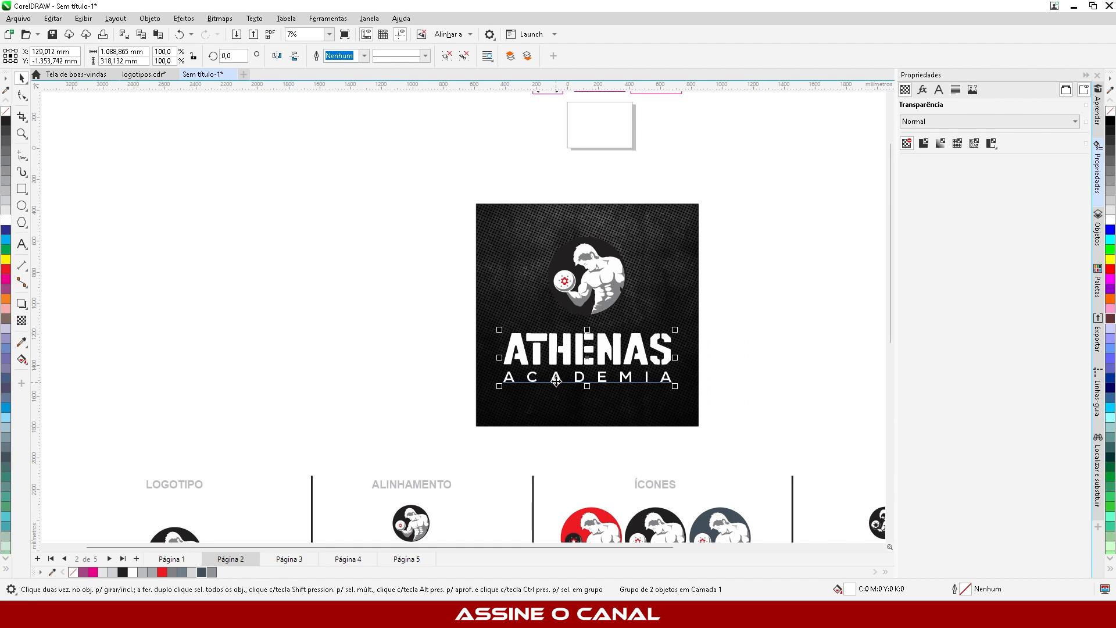
click(144, 572)
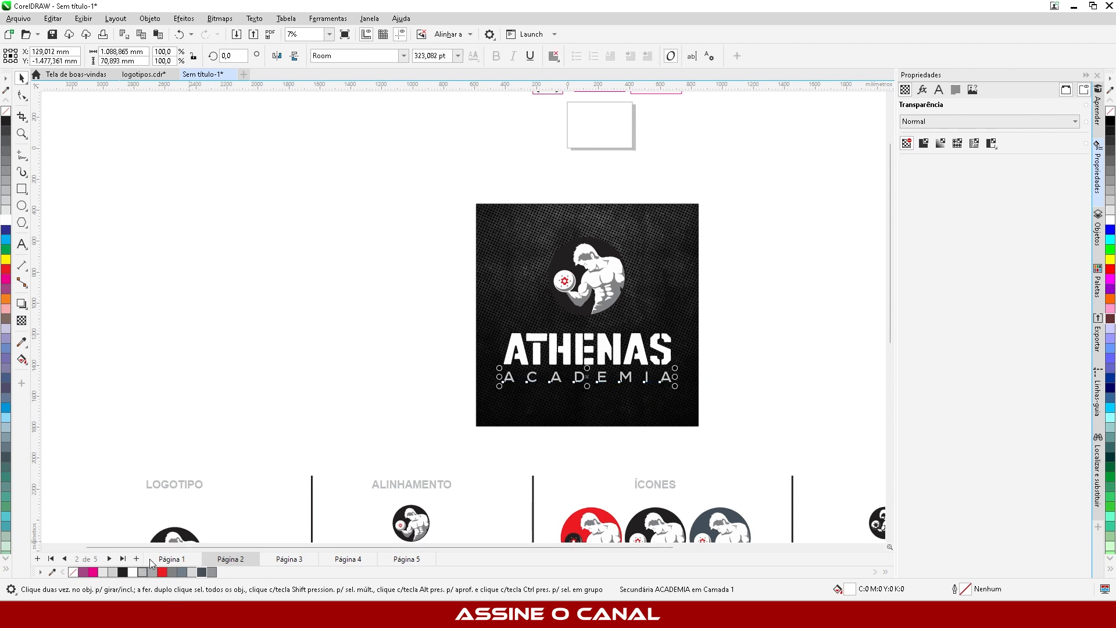
click(316, 362)
Step: Fill the circle behind the muscular figure on the textured square with the brand red
scroll(645, 297, up, 2)
ctrl+click(542, 216)
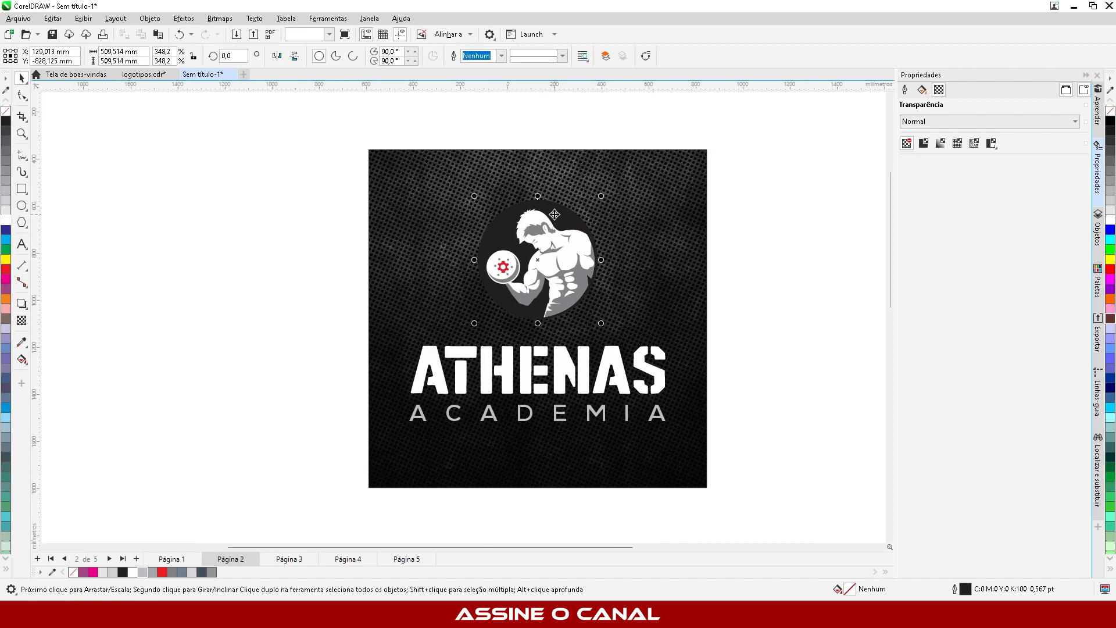
scroll(422, 216, down, 2)
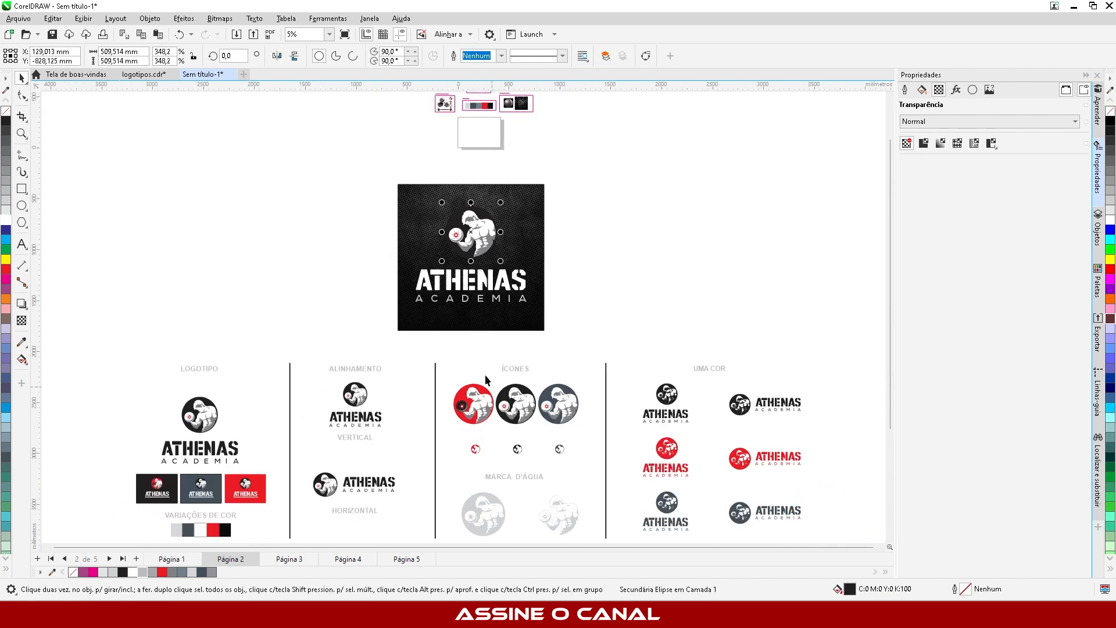
scroll(461, 202, up, 2)
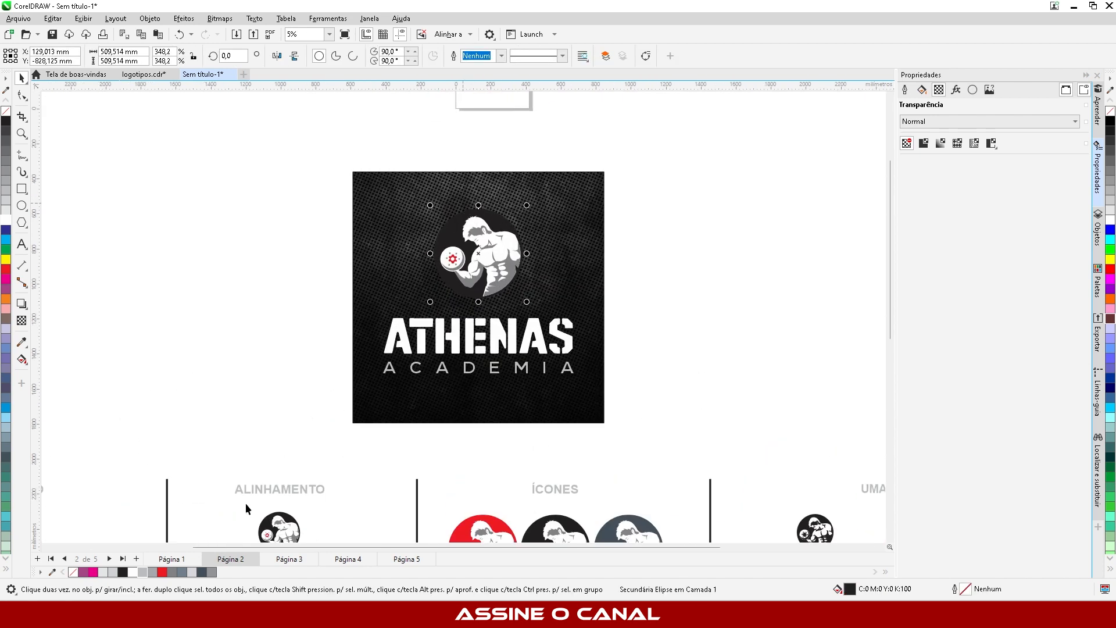
click(162, 572)
click(240, 302)
scroll(419, 257, up, 2)
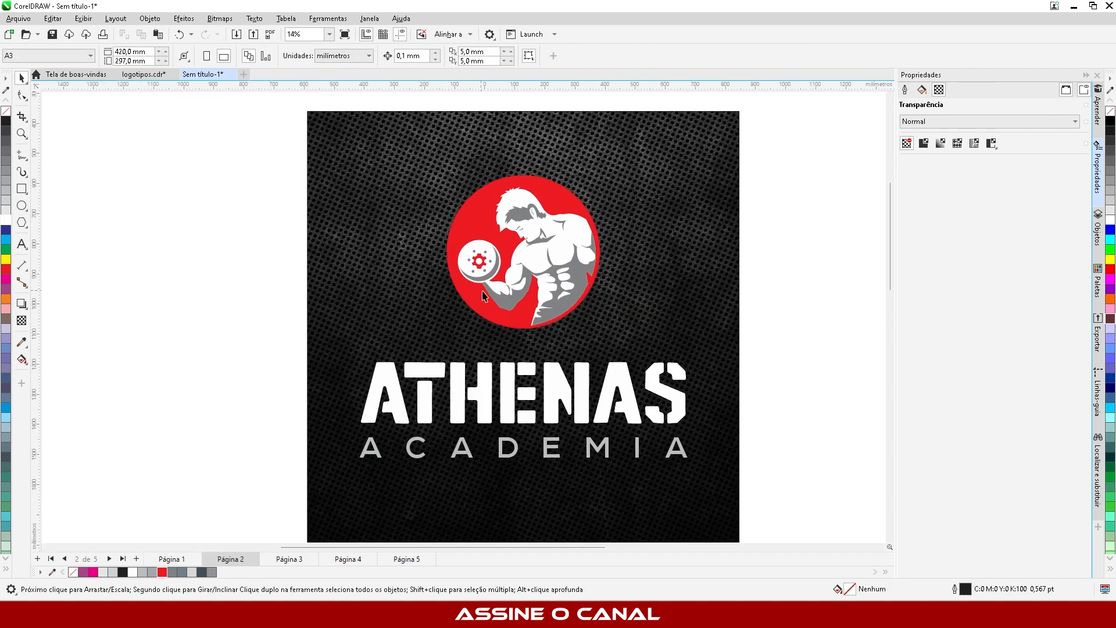
Step: Ungroup the red circle emblem on the textured square
click(495, 299)
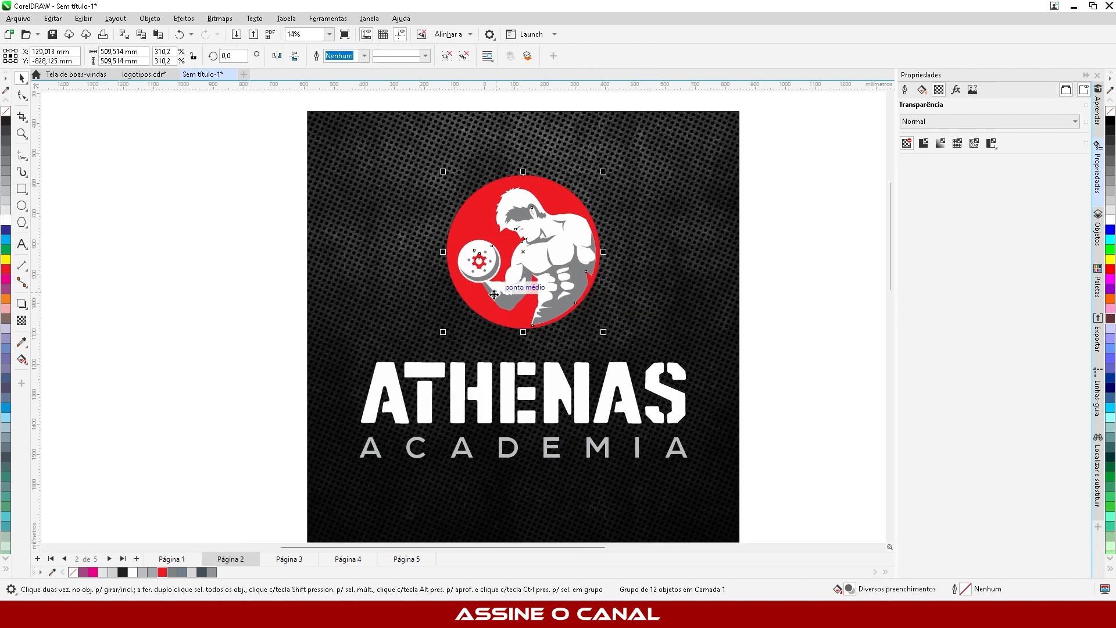
click(446, 56)
click(399, 306)
drag(794, 381, 642, 249)
scroll(593, 227, down, 4)
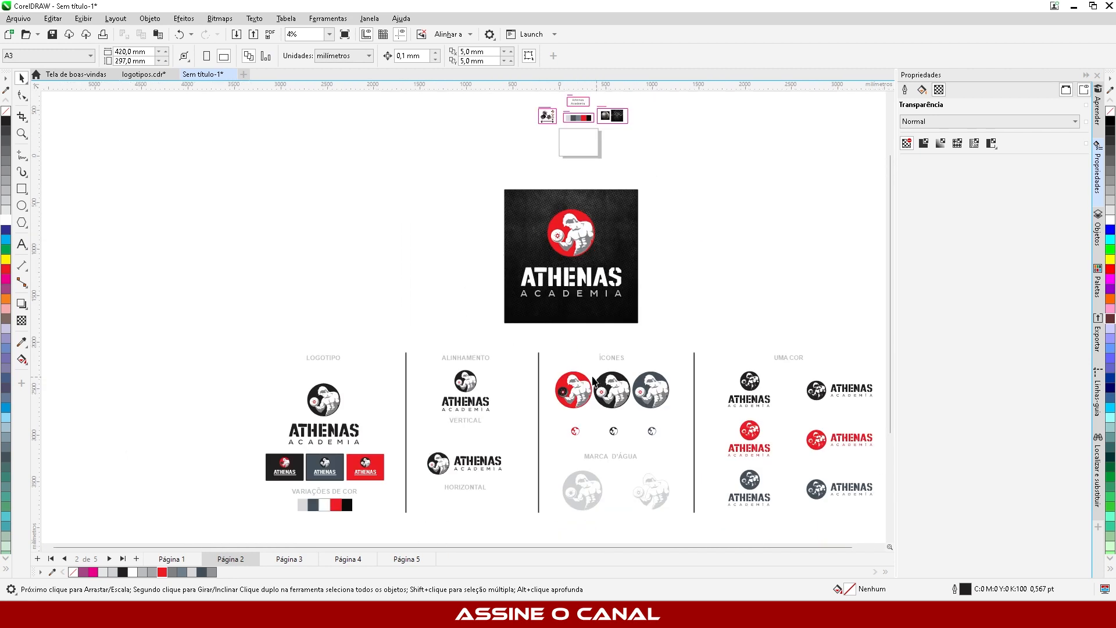
Step: Copy the red icon with the black dumbbell from the icons section and place it over the emblem on the textured square
scroll(593, 381, up, 1)
drag(587, 427, 432, 156)
scroll(570, 147, up, 1)
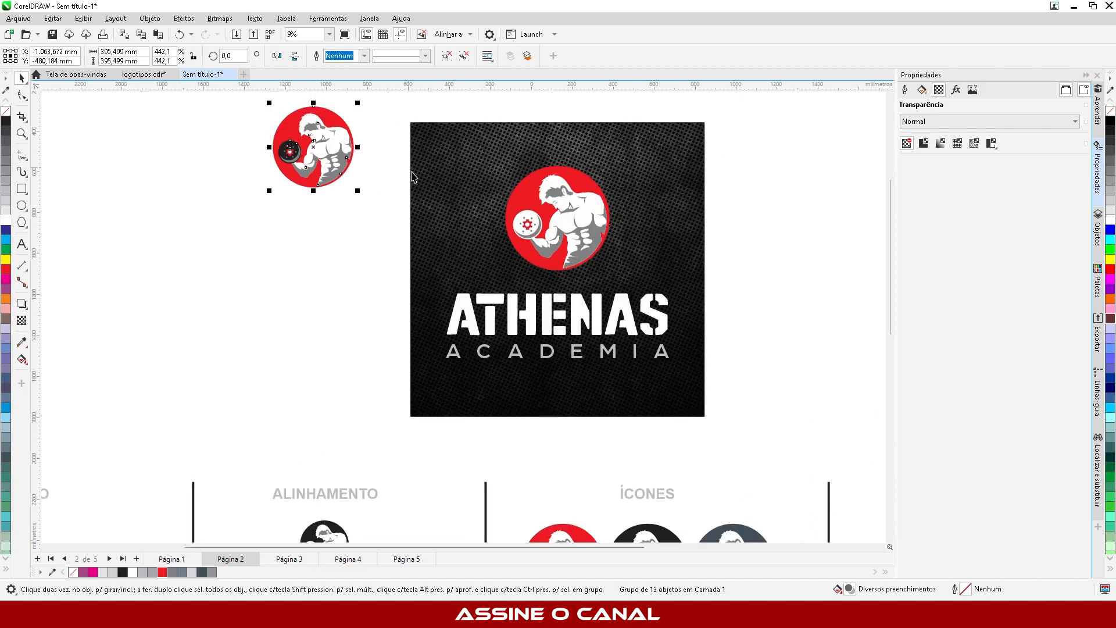
drag(745, 125, 463, 294)
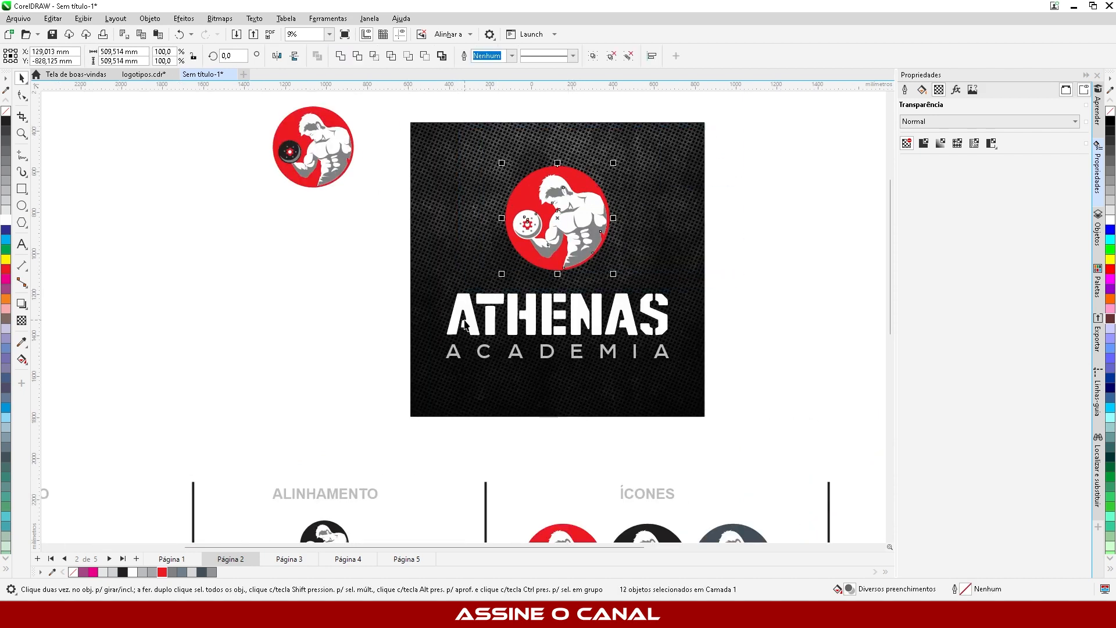
drag(244, 97, 389, 204)
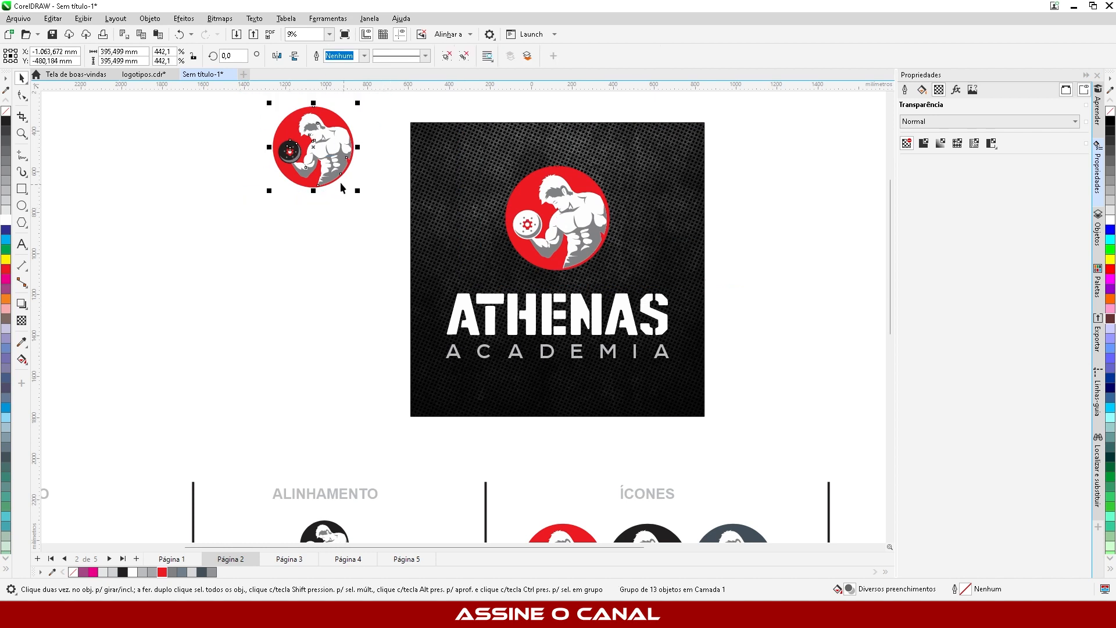
drag(308, 108, 558, 167)
Step: Enlarge the copied red icon until it matches the size of the emblem beneath it
scroll(572, 216, up, 2)
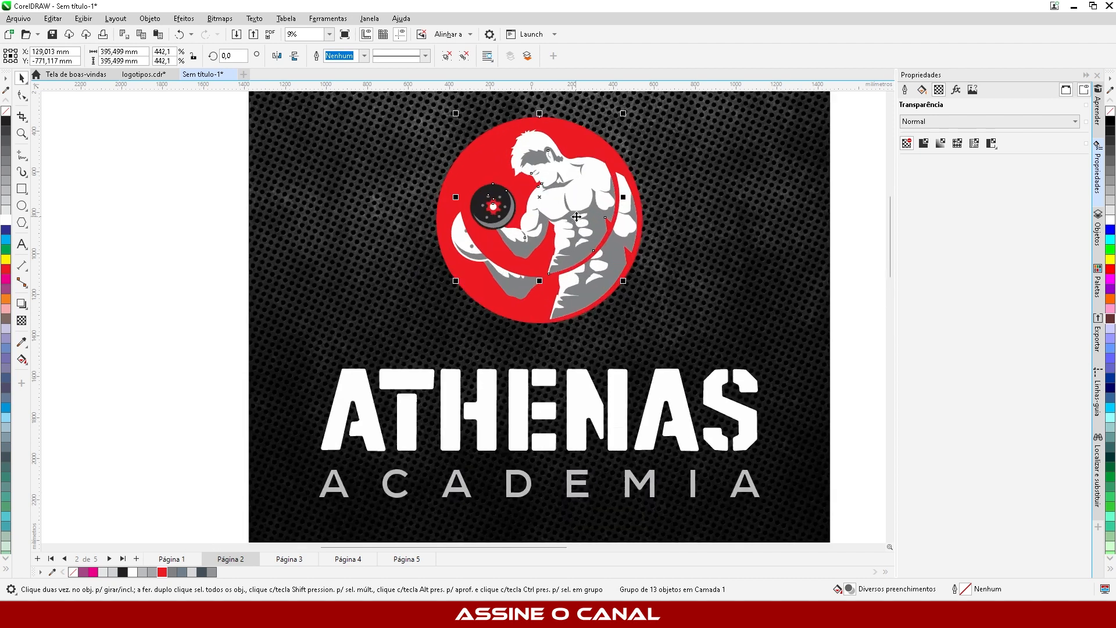
drag(458, 282, 431, 309)
drag(621, 309, 654, 326)
key(Escape)
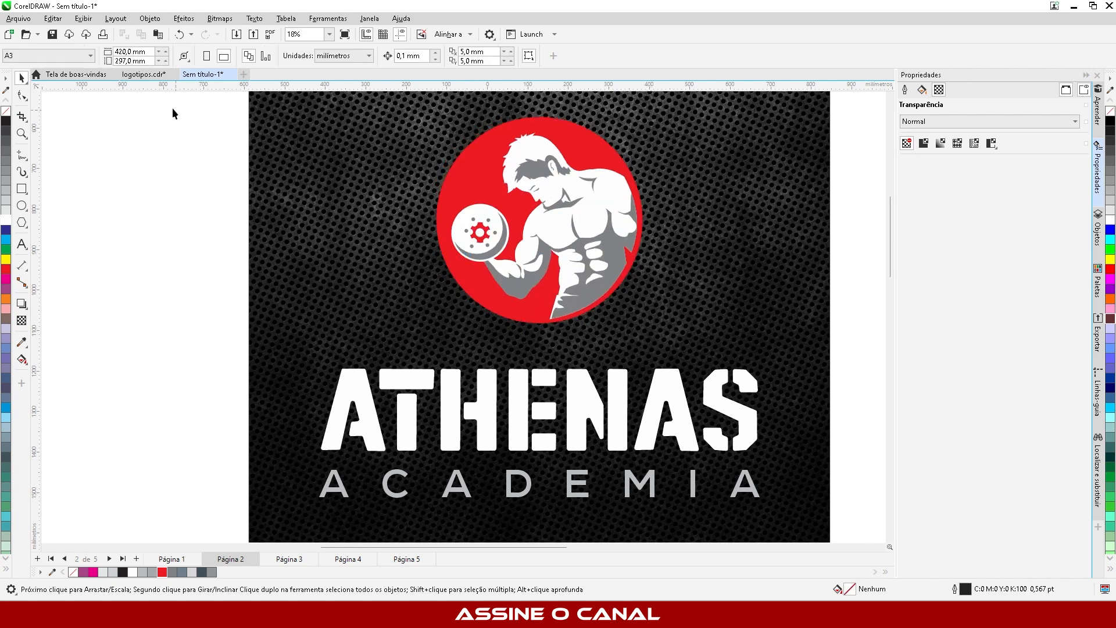
Step: Delete the old white-dumbbell emblem and centre the new red icon horizontally on the textured square
drag(197, 333, 715, 116)
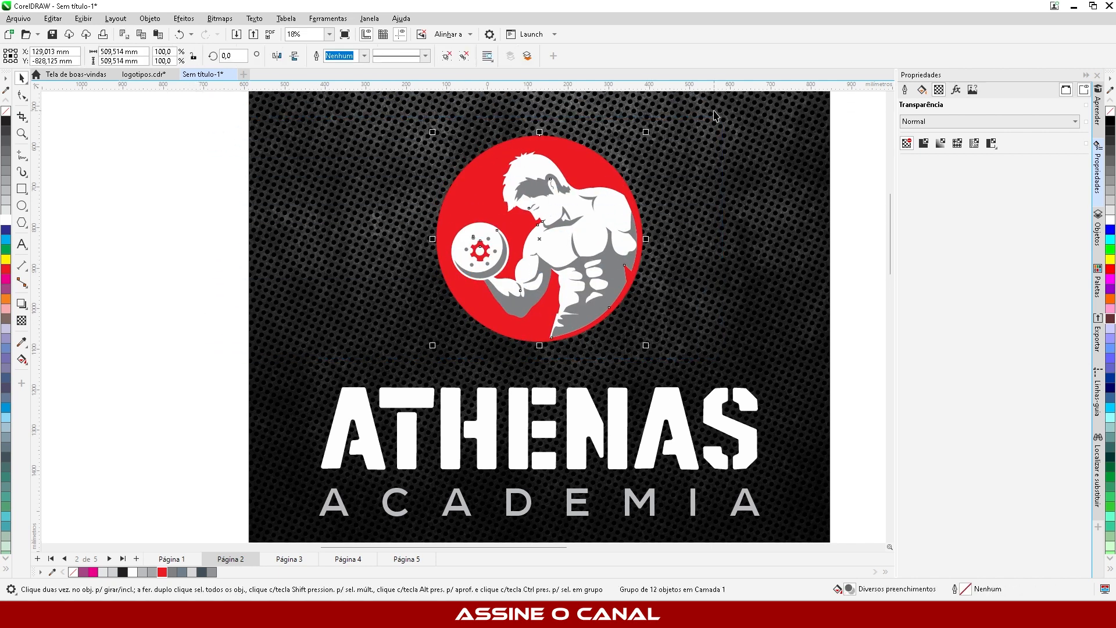
key(Delete)
key(ctrl+z)
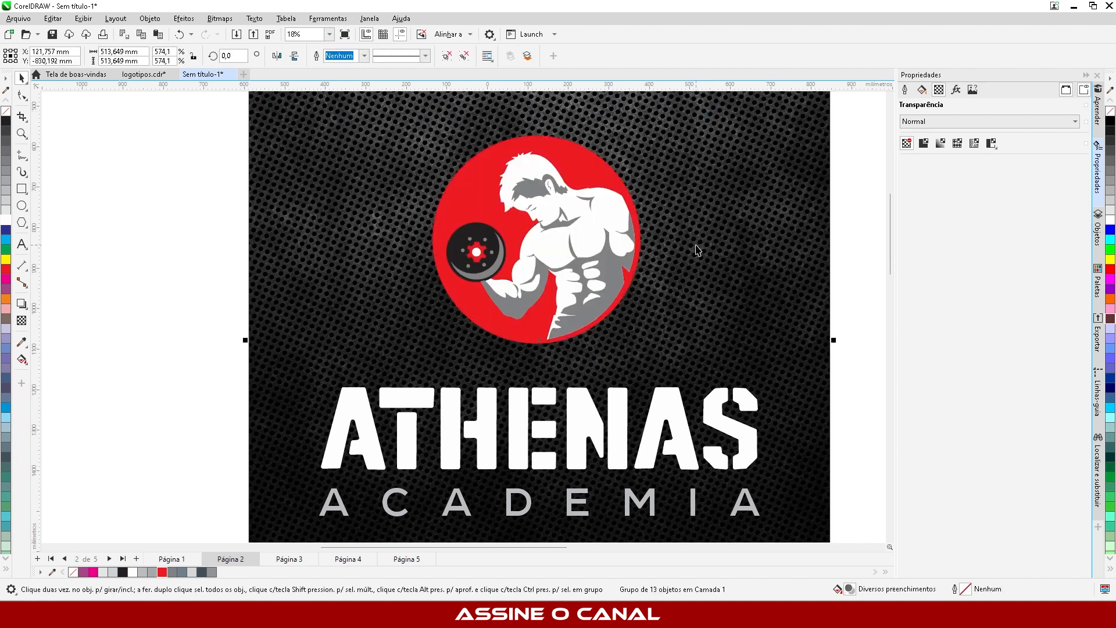
click(238, 253)
Step: Select the ATHENAS lettering on the textured square
scroll(237, 253, down, 3)
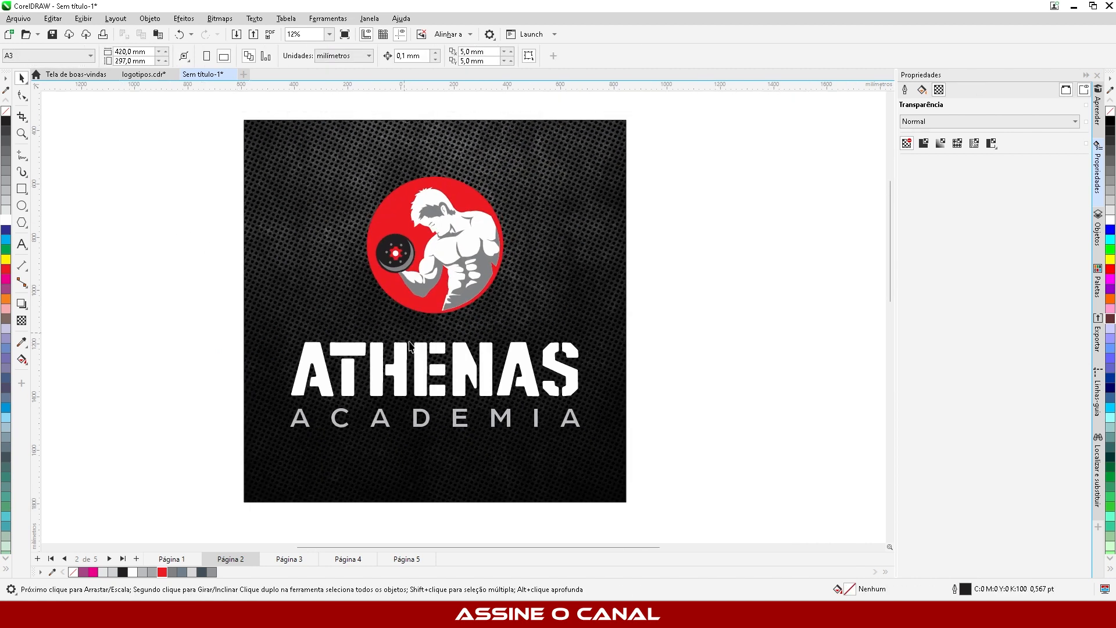
scroll(412, 400, up, 2)
click(399, 372)
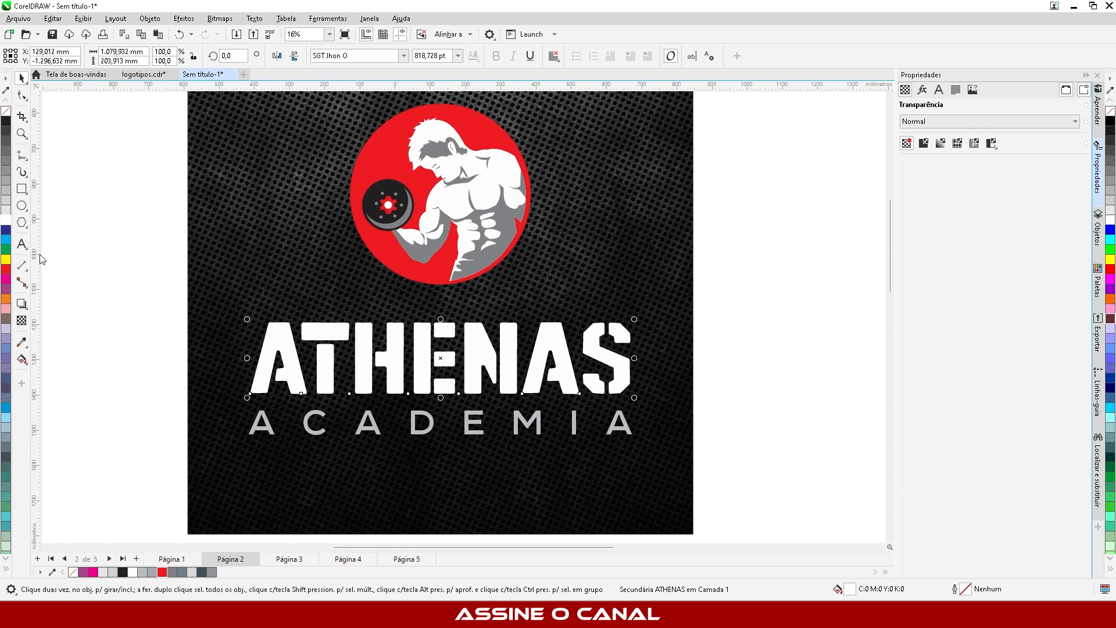
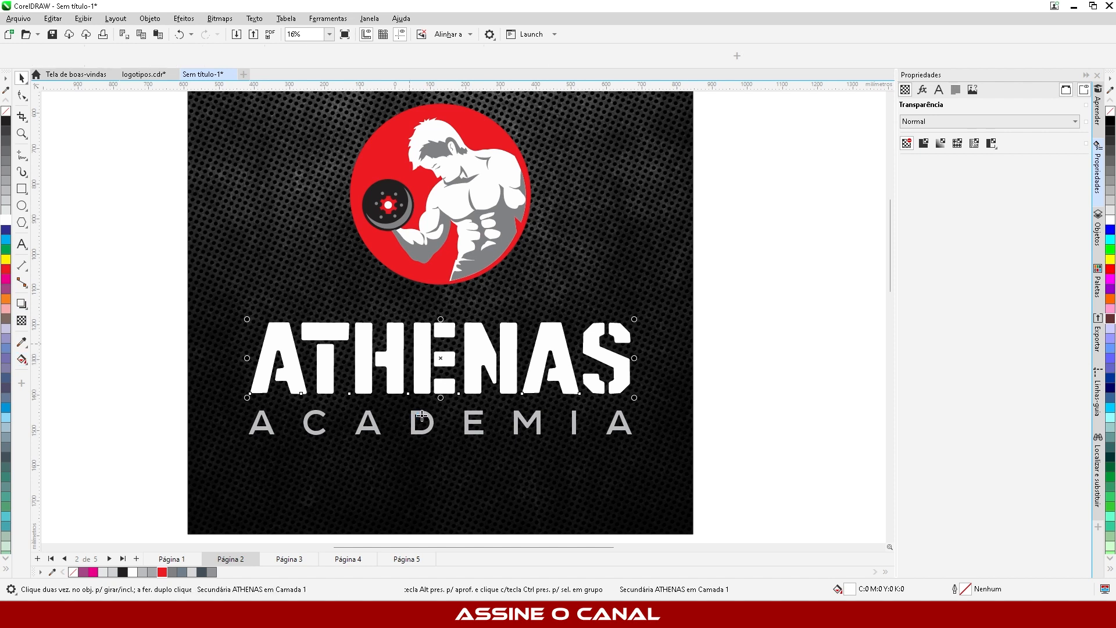
click(423, 387)
key(ctrl+z)
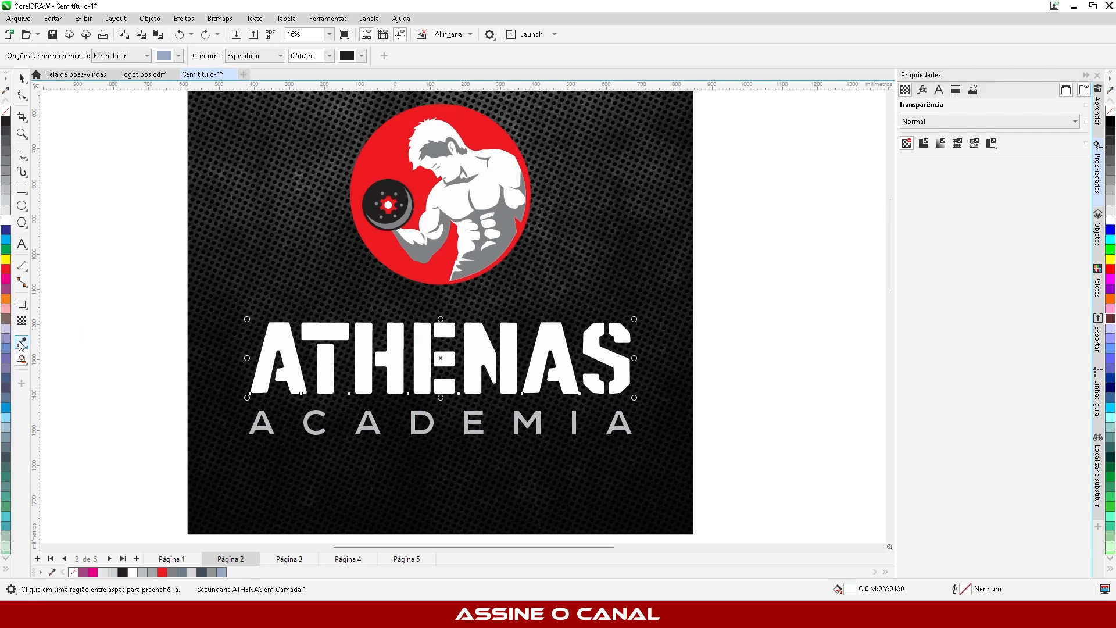
click(26, 363)
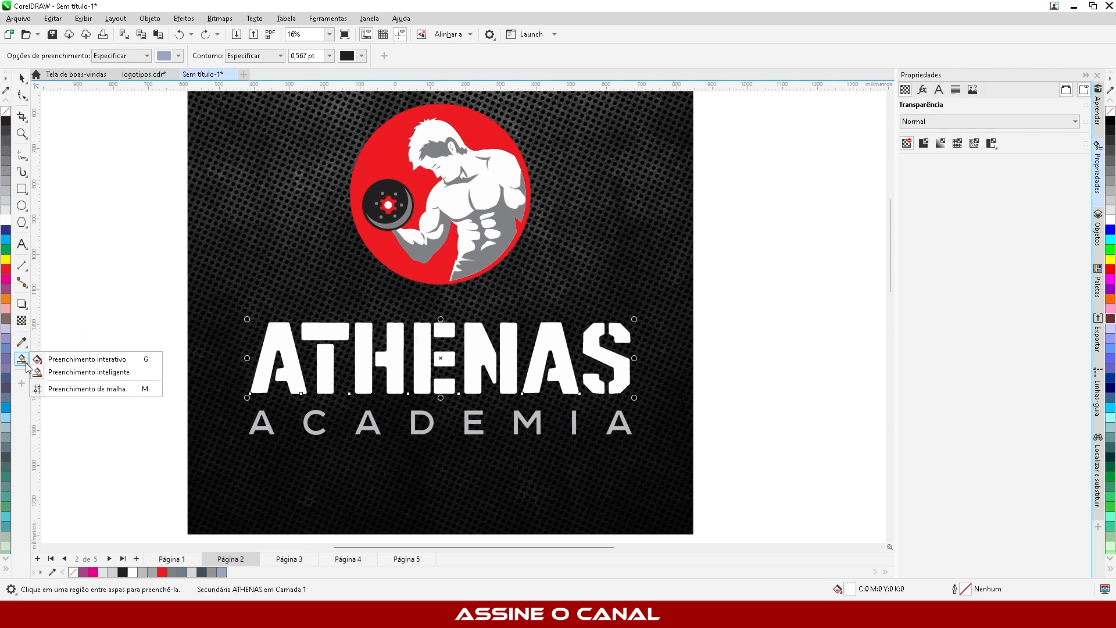
click(87, 372)
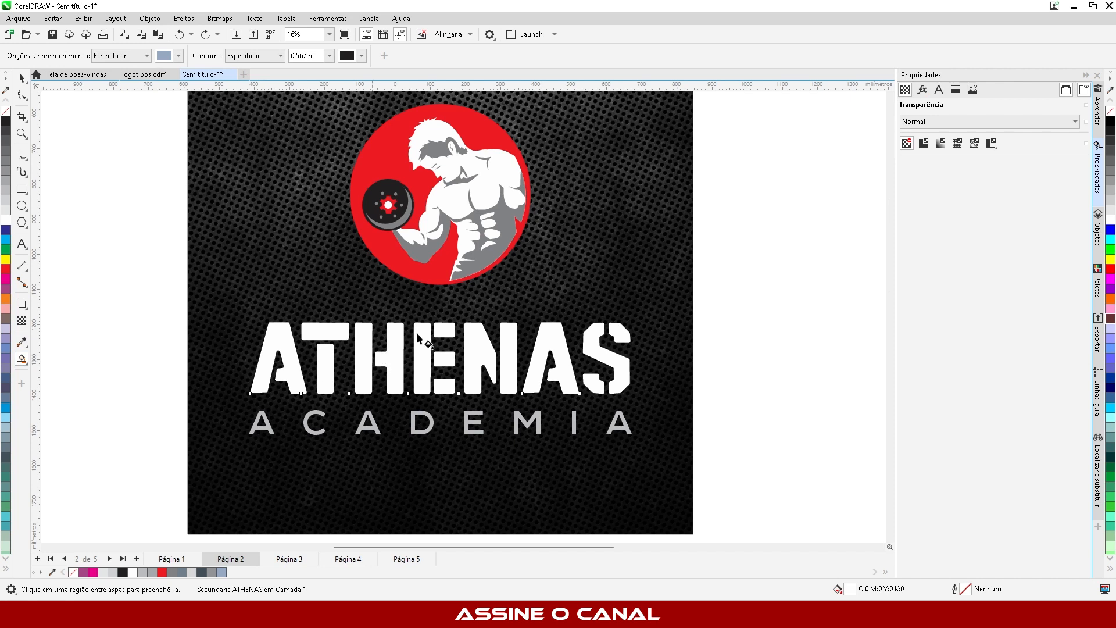
Step: Apply a vertical gradient to the ATHENAS lettering, from white at the top to light grey C31 M28 Y27 K0 at the base
key(g)
drag(425, 329, 425, 406)
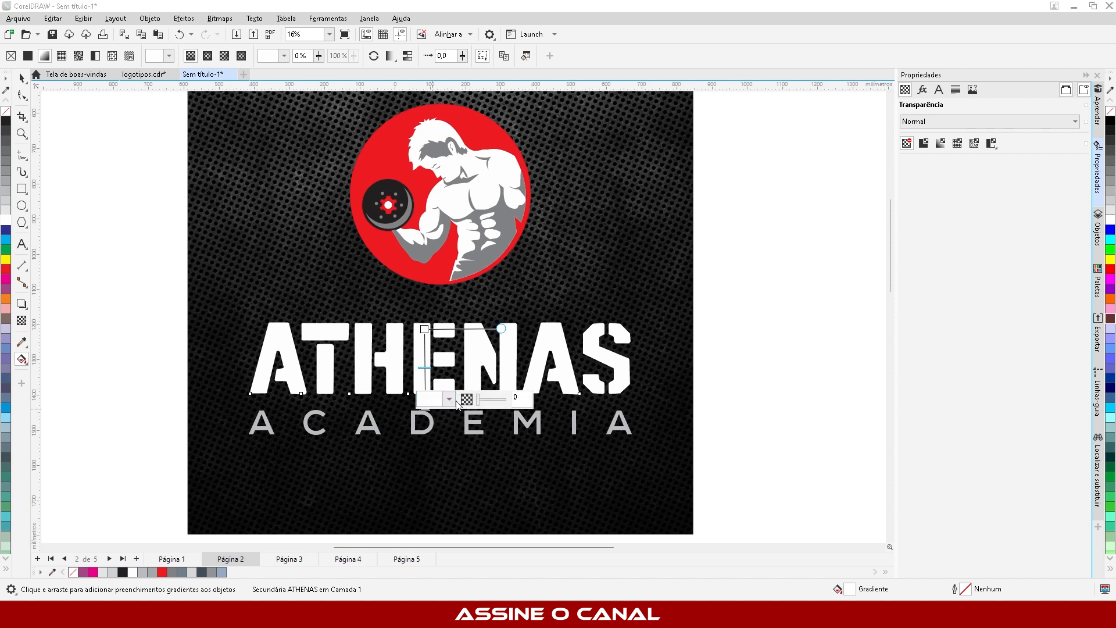
click(449, 400)
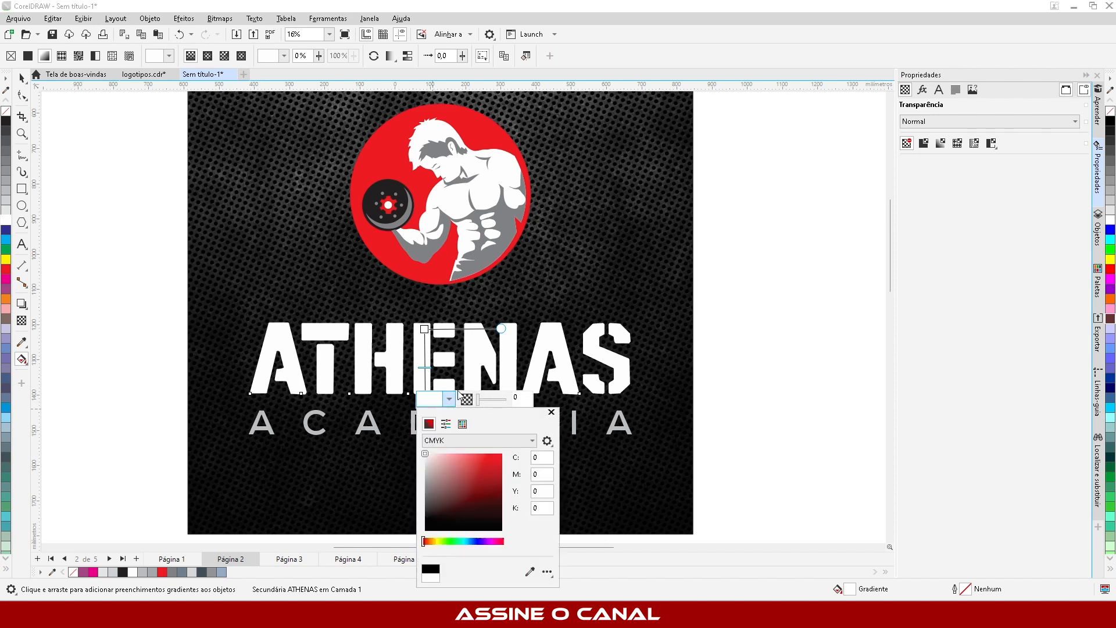
click(427, 476)
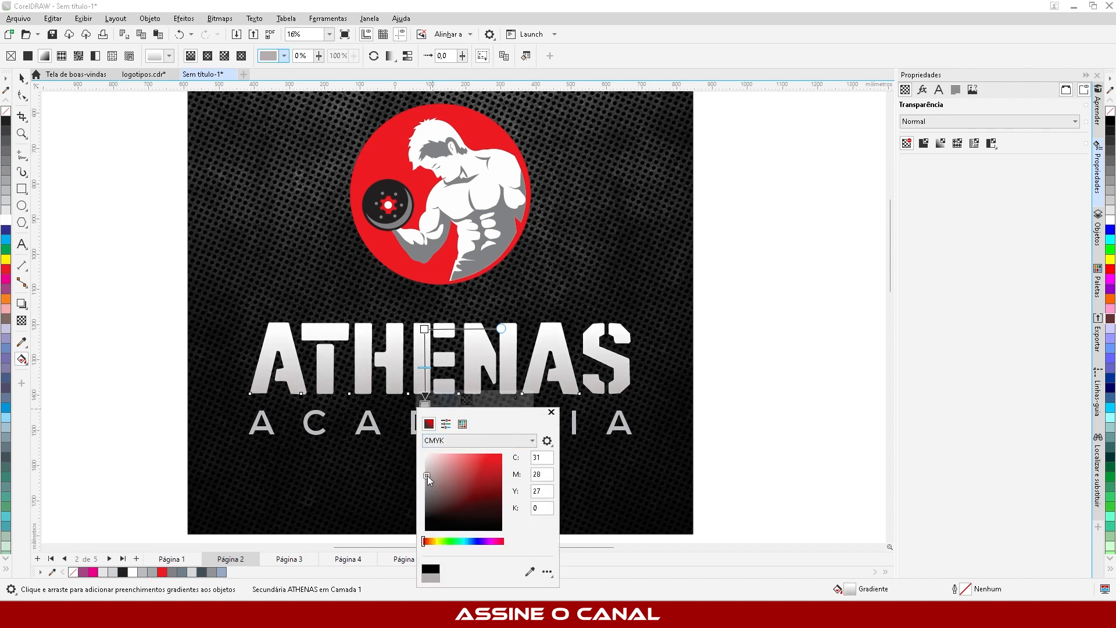
click(424, 331)
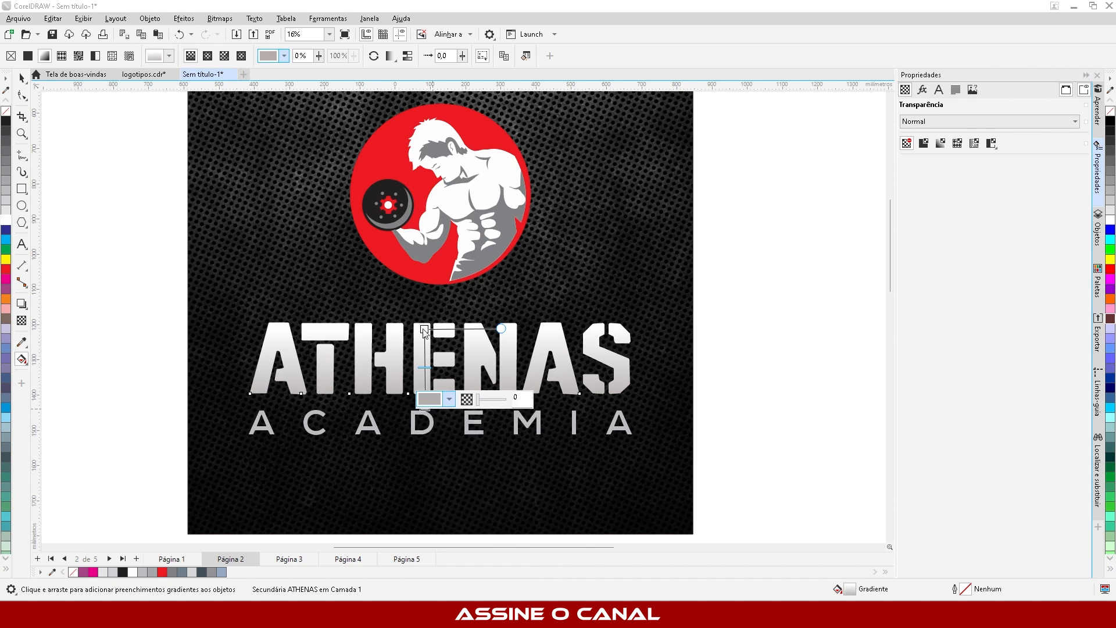
drag(424, 329, 424, 339)
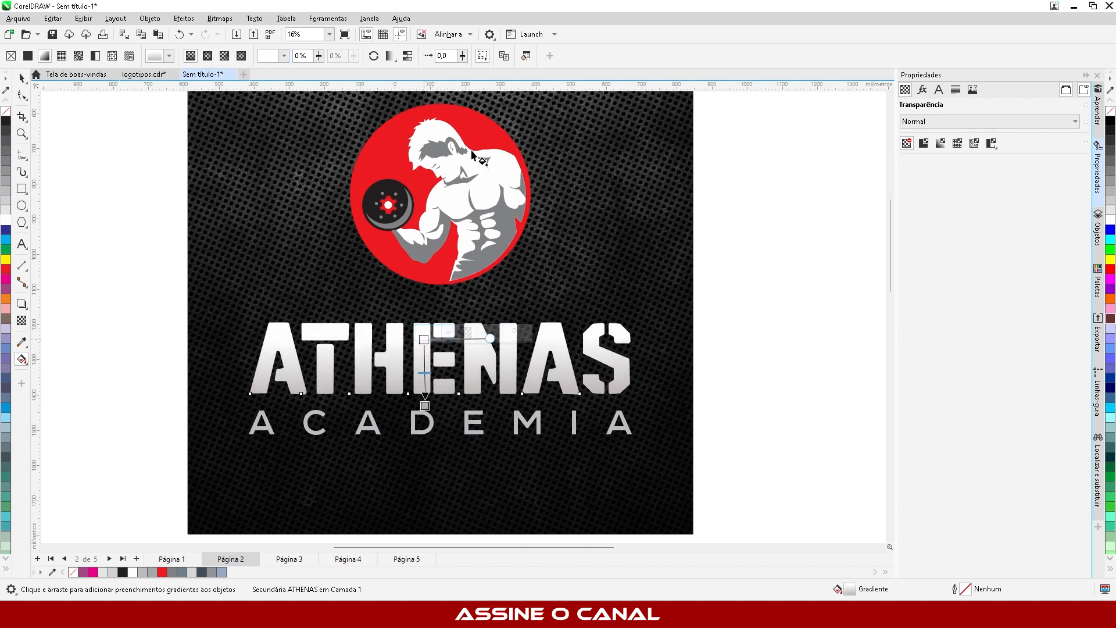
Step: Ungroup the red emblem on the textured square so that its shading shapes can be selected separately
click(437, 134)
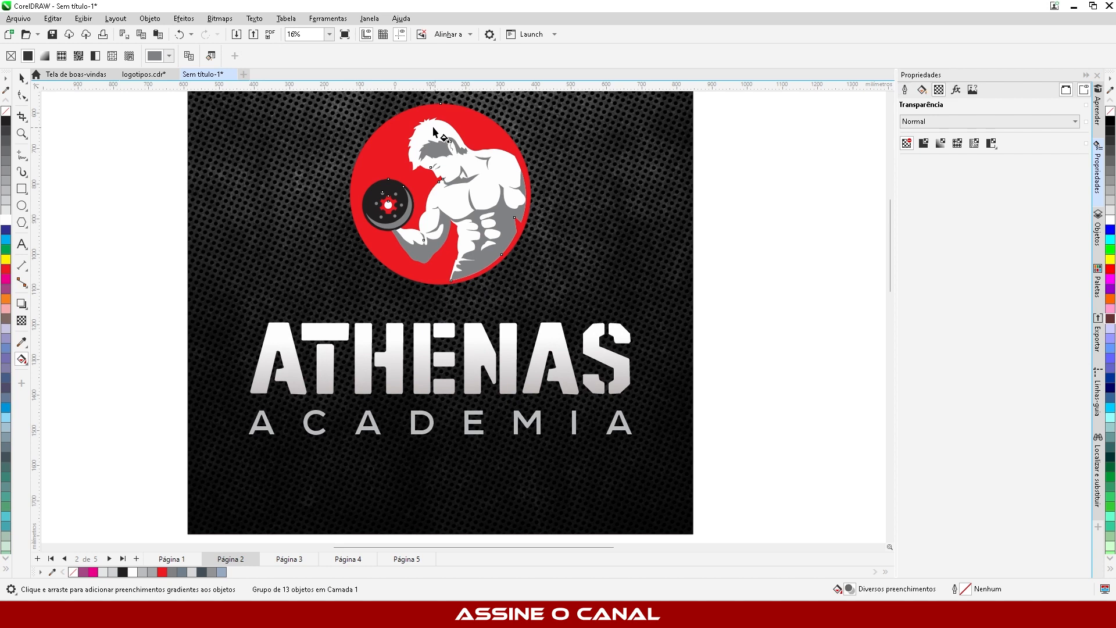
click(24, 83)
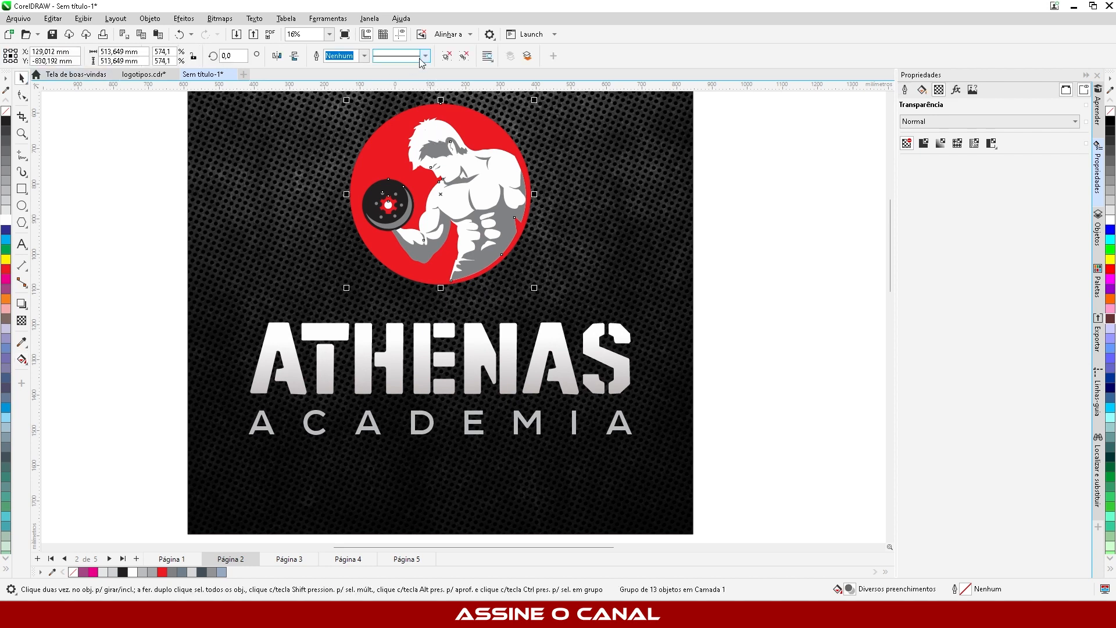
click(805, 264)
scroll(514, 442, down, 1)
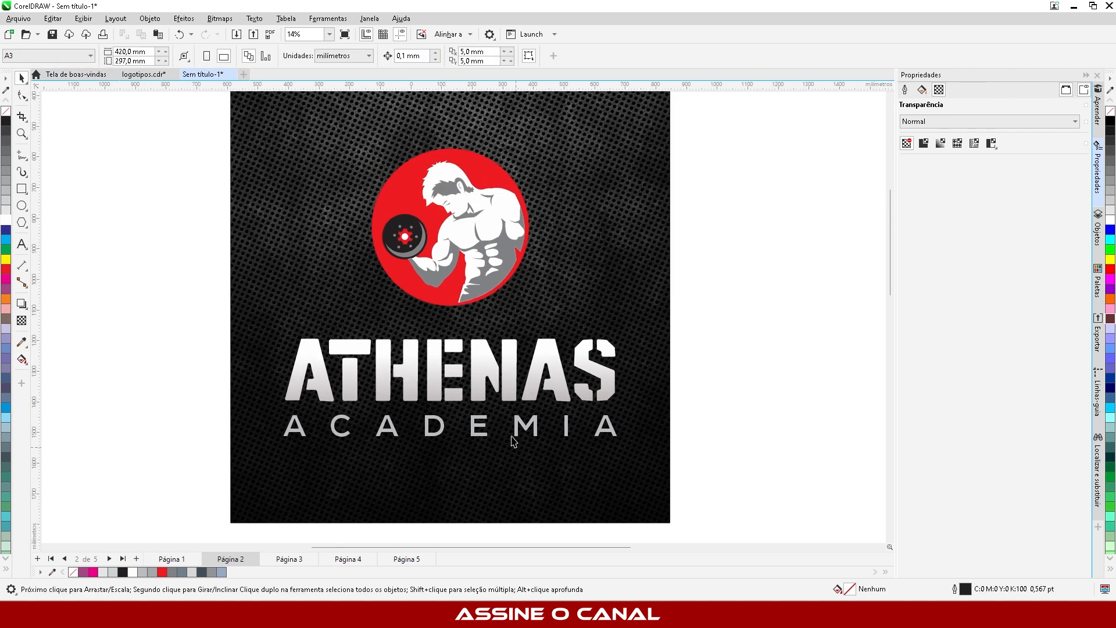
scroll(466, 192, up, 4)
click(445, 194)
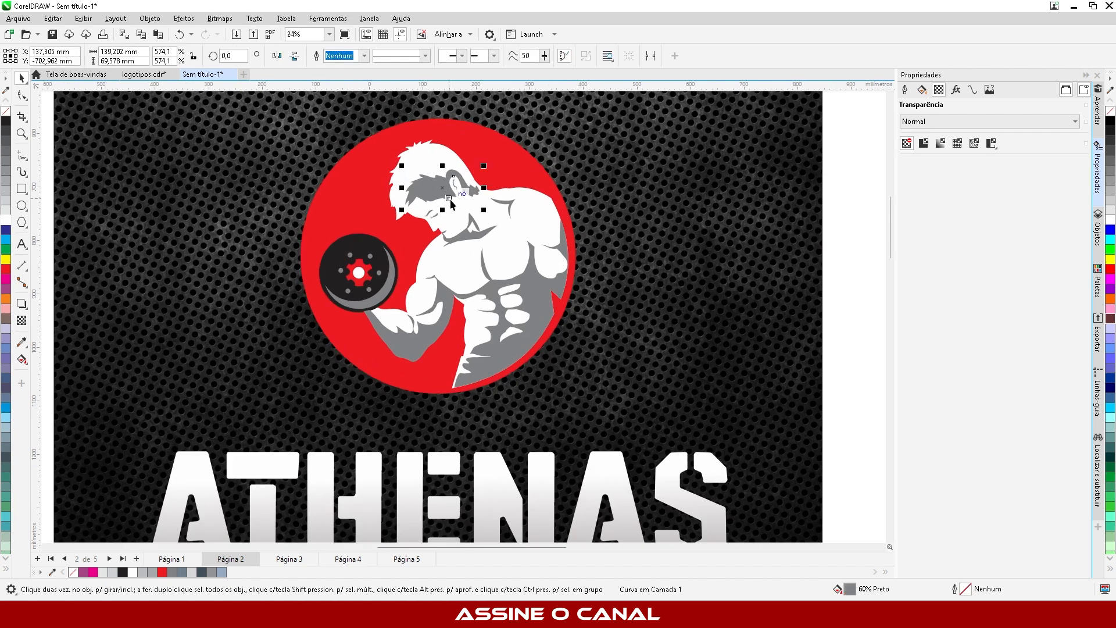
scroll(449, 198, down, 2)
click(773, 122)
mouse_move(773, 121)
mouse_down()
mouse_move(669, 215)
mouse_move(739, 159)
mouse_move(448, 281)
mouse_move(488, 228)
mouse_move(725, 219)
mouse_up()
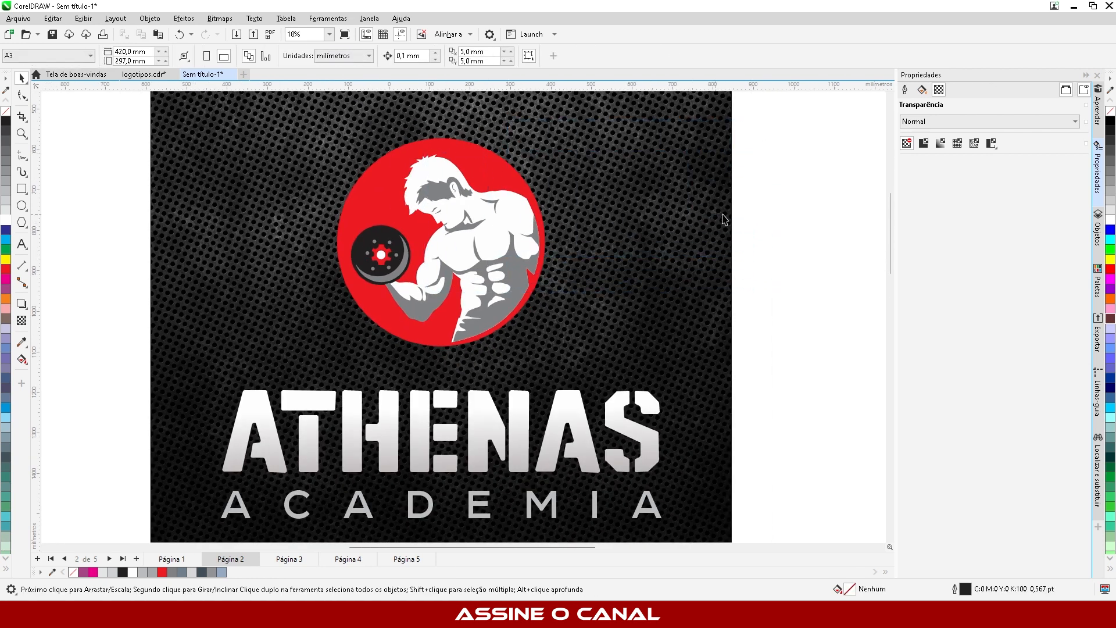
Step: Weld the grey shading shapes of the muscular figure and the dumbbell into a single curve
drag(758, 164, 303, 378)
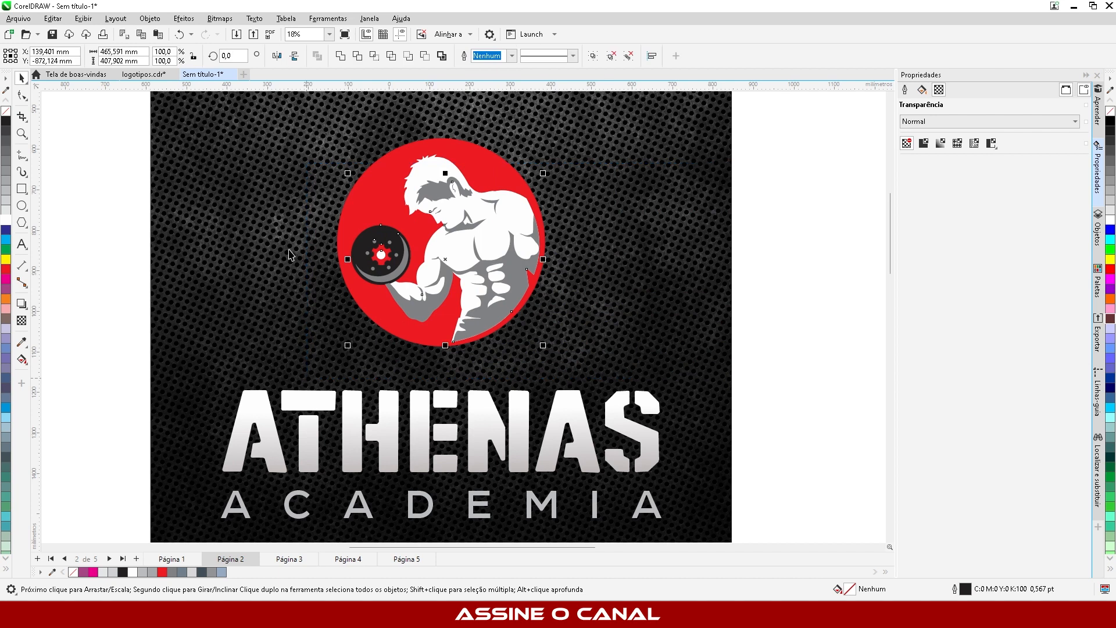
scroll(333, 196, up, 1)
scroll(349, 228, up, 3)
scroll(407, 264, down, 1)
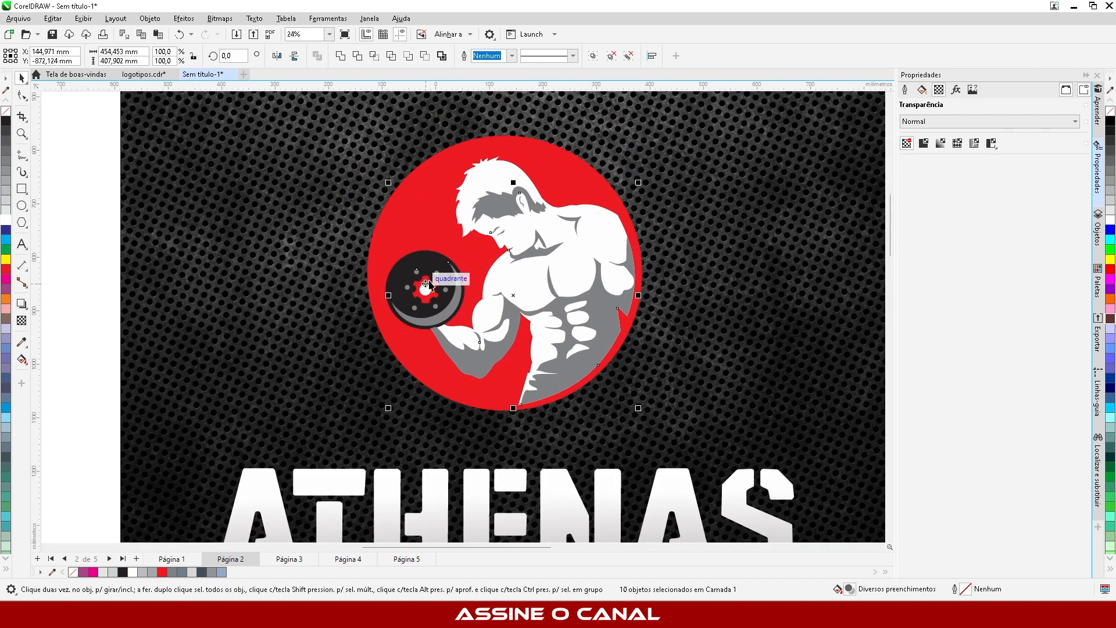
shift+click(435, 281)
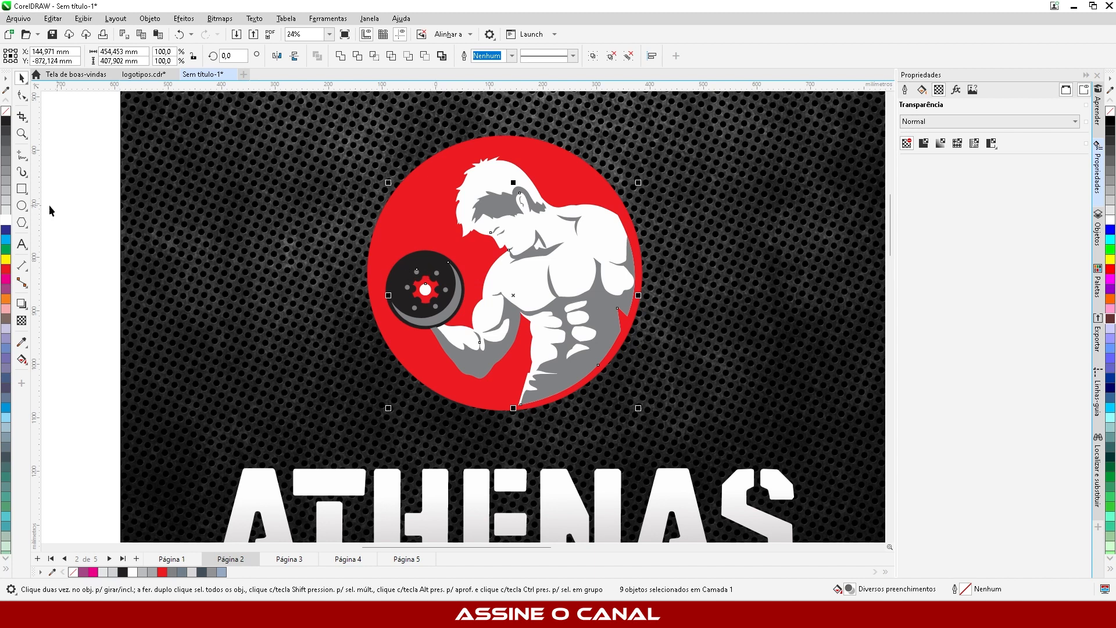
click(340, 56)
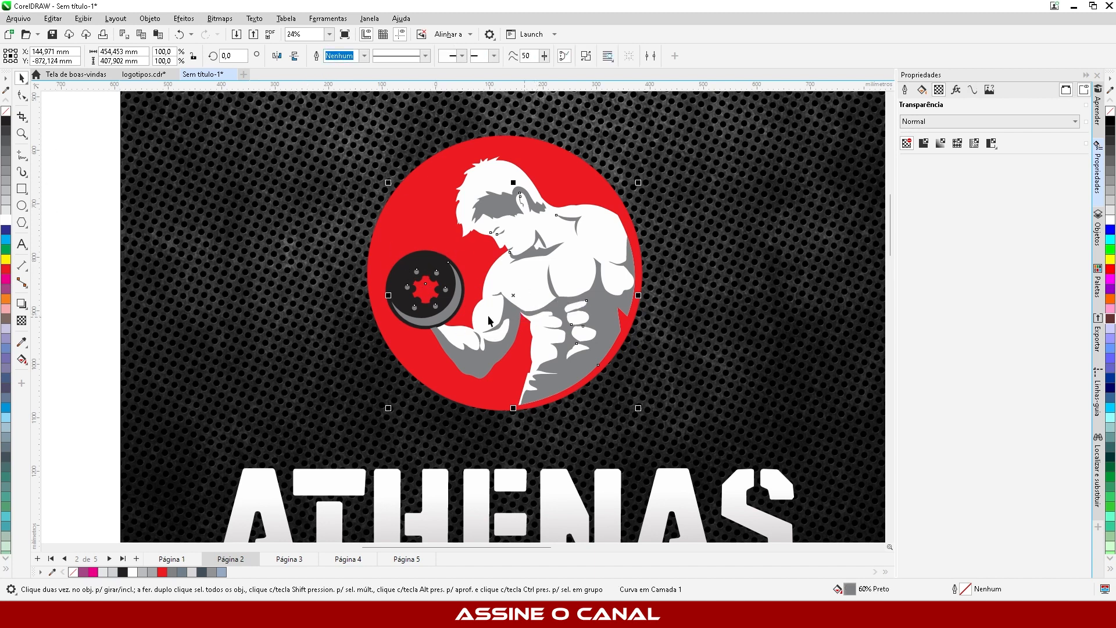
drag(556, 298, 516, 265)
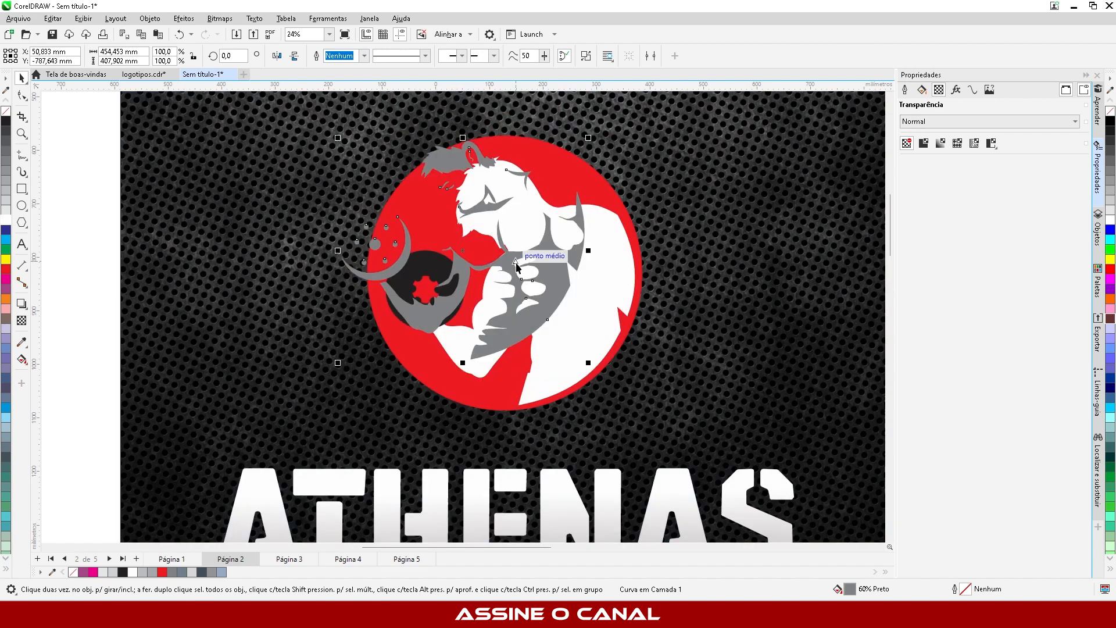
key(ctrl+z)
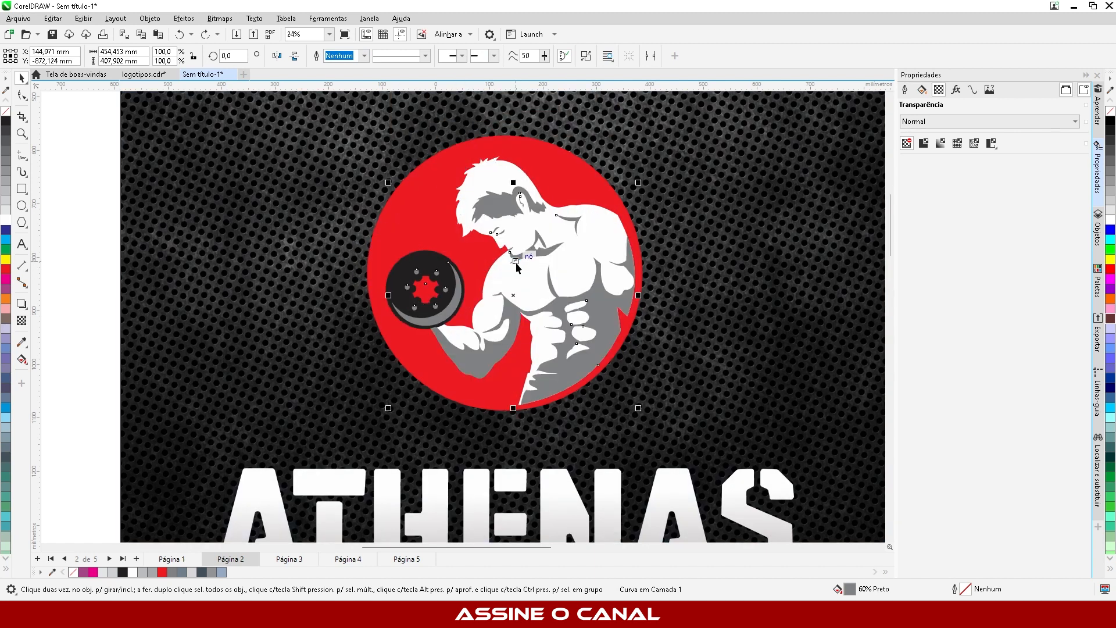
Step: Apply a linear gradient to the welded shading, running from grey at the figure's waist to white above the head
click(22, 360)
drag(504, 200, 556, 387)
scroll(558, 450, down, 2)
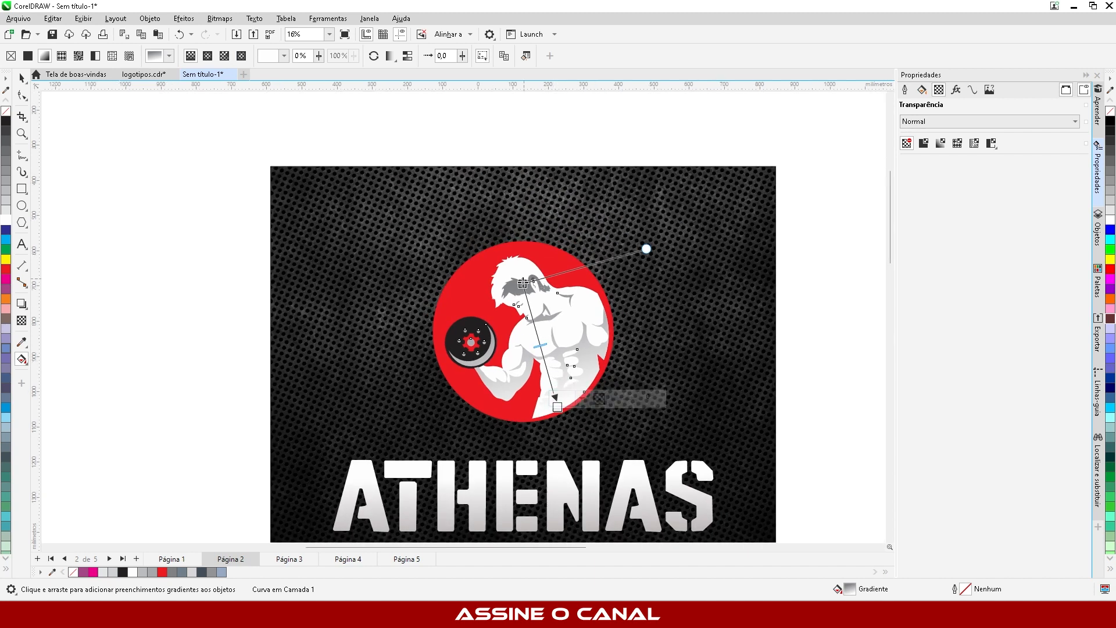
drag(522, 284, 523, 420)
drag(561, 414, 482, 241)
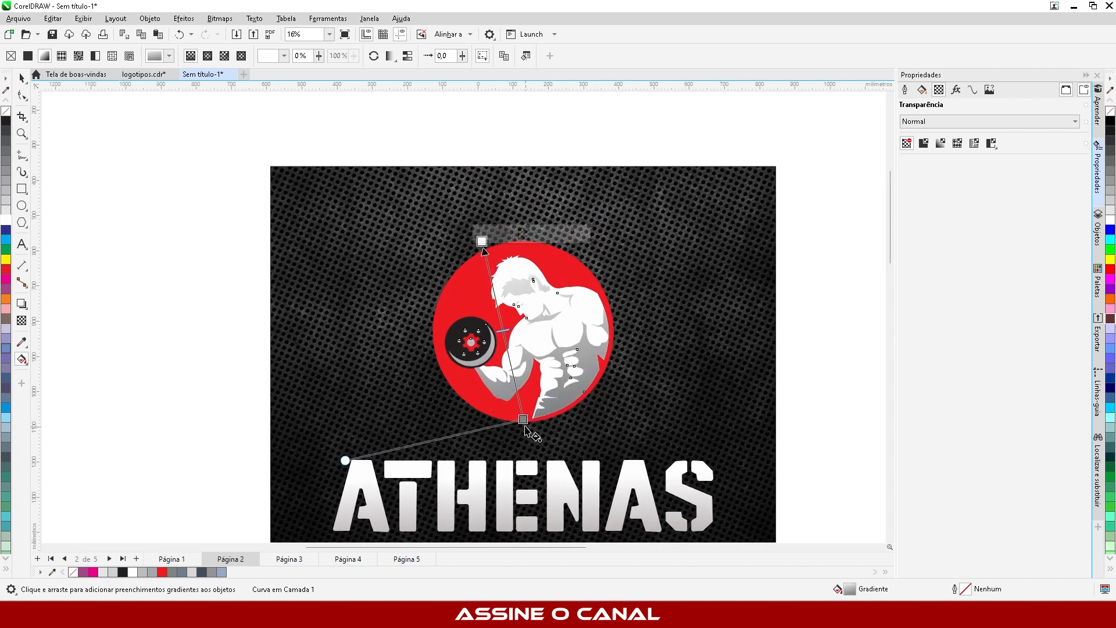
drag(523, 419, 544, 415)
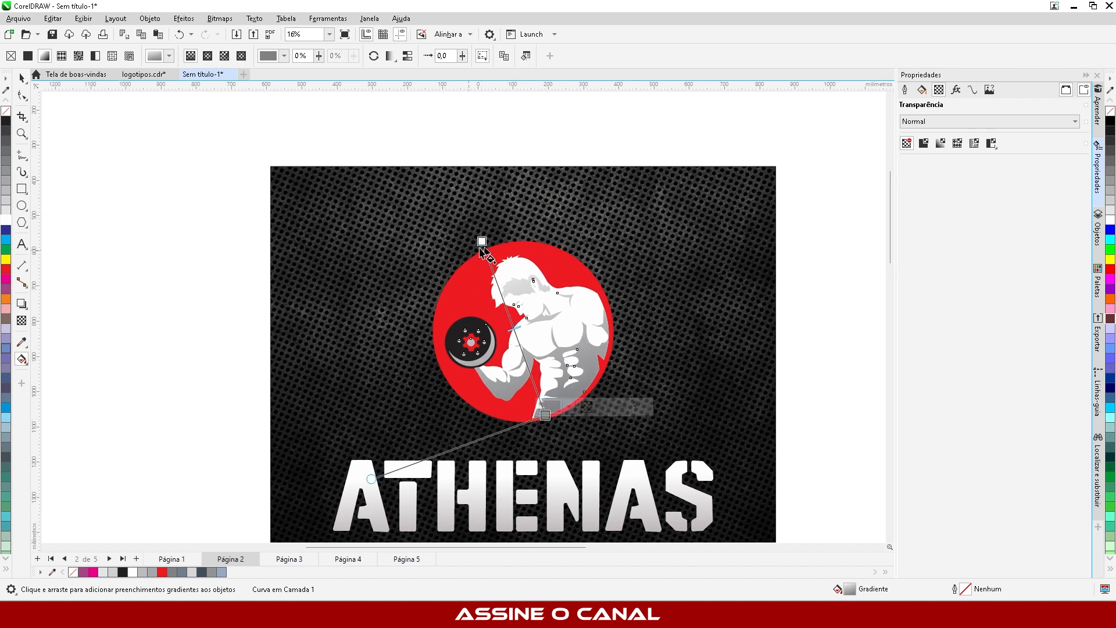
drag(482, 241, 492, 174)
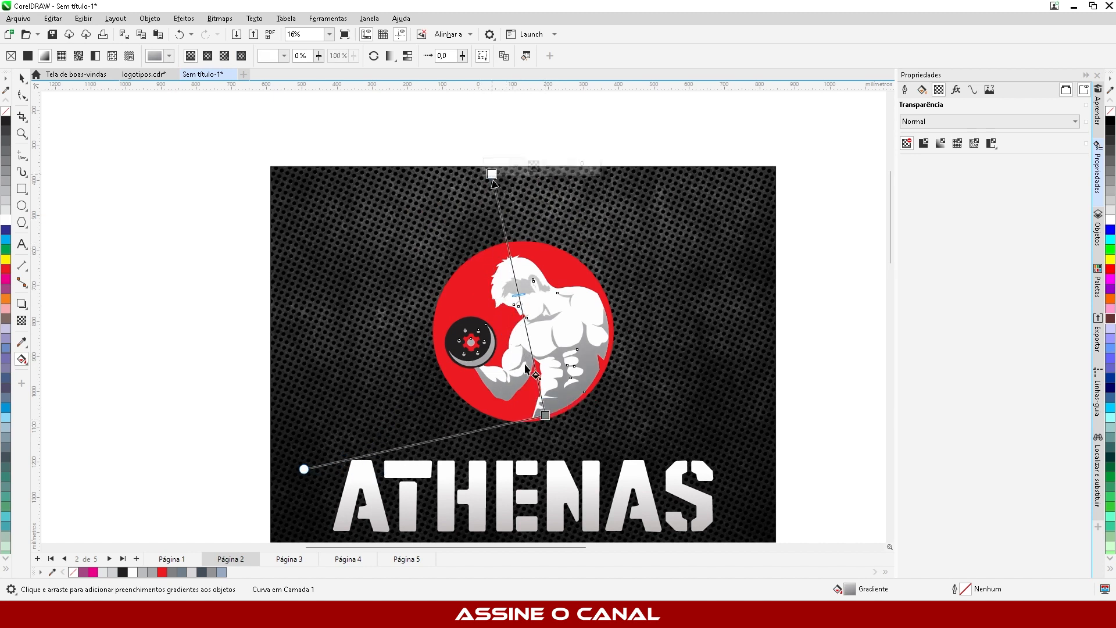
Step: Add an intermediate grey colour stop to the shading gradient and shift it up towards the figure's abdomen
double_click(540, 392)
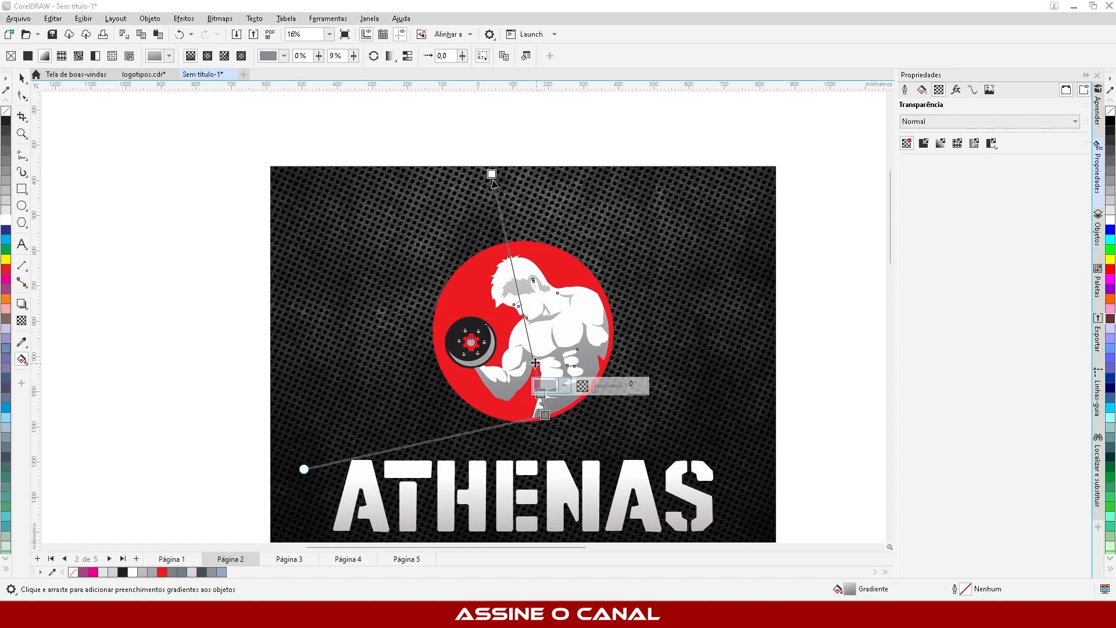
click(545, 415)
drag(541, 394, 532, 358)
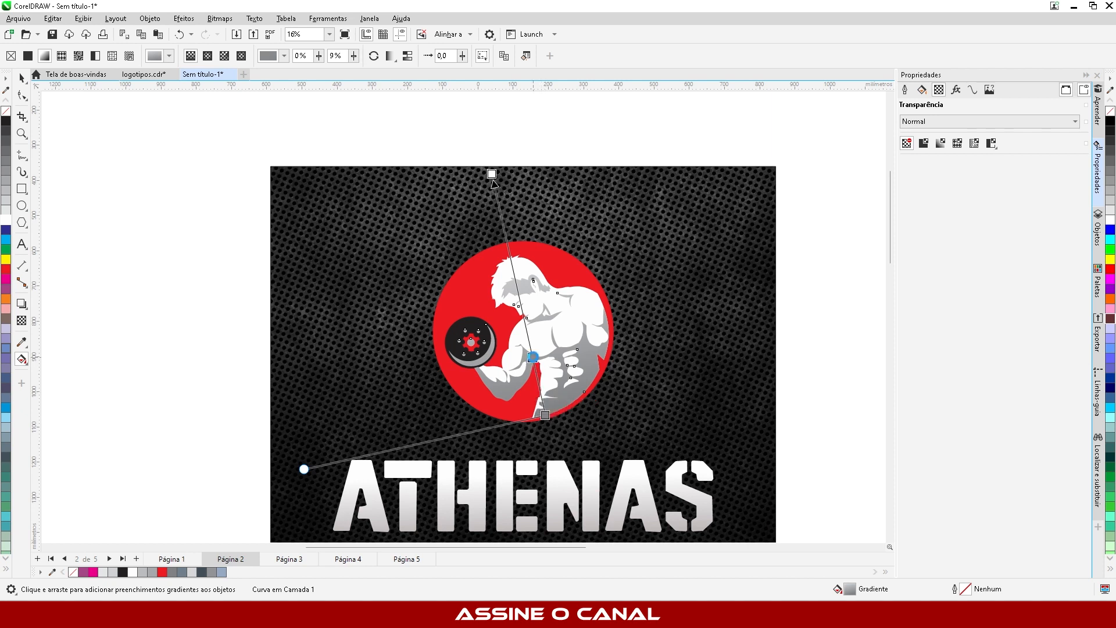
Step: Darken the shading gradient's start colour at the figure's waist to a near-black grey using the CMYK colour picker
click(545, 416)
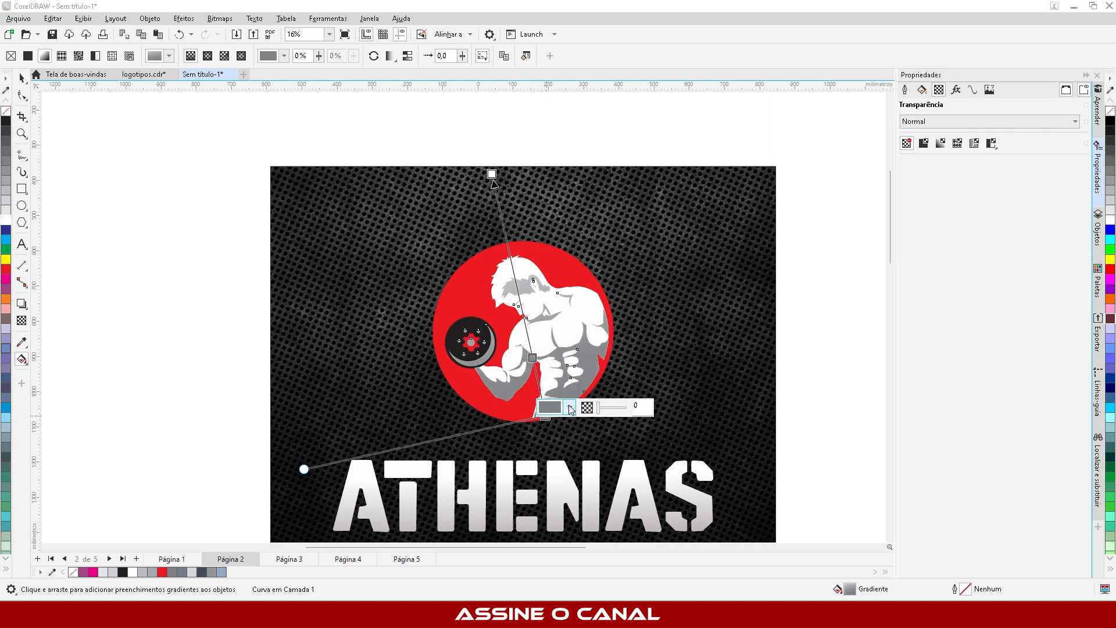
click(570, 407)
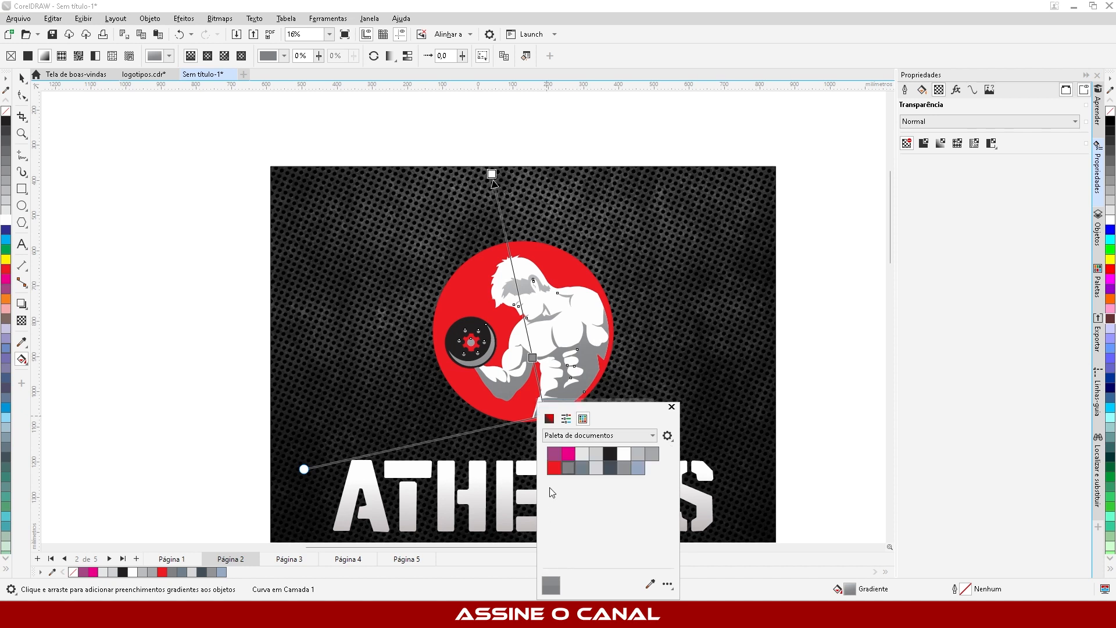
click(551, 420)
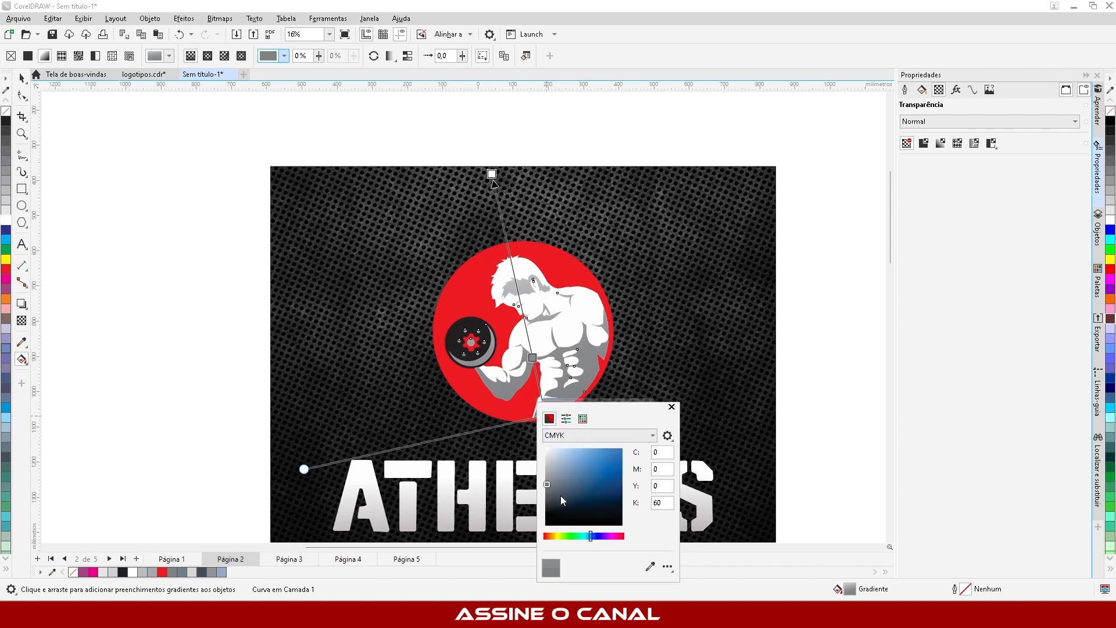
drag(560, 496, 545, 505)
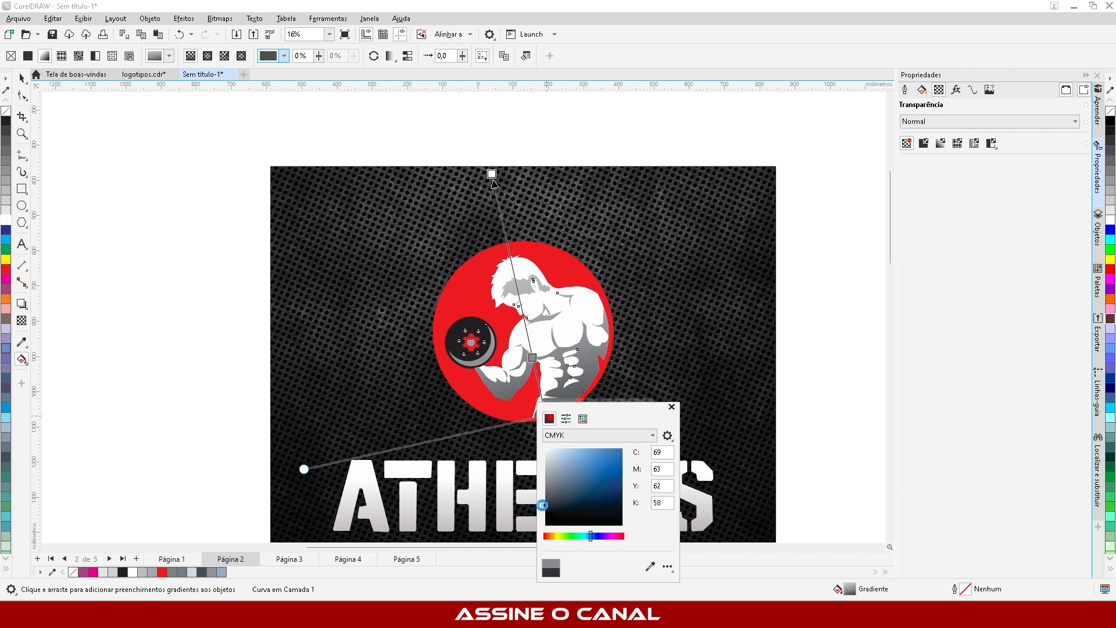
Step: Shift the shading gradient's middle grey stop up to 24% and bring its white end slightly closer to the figure's head
click(532, 357)
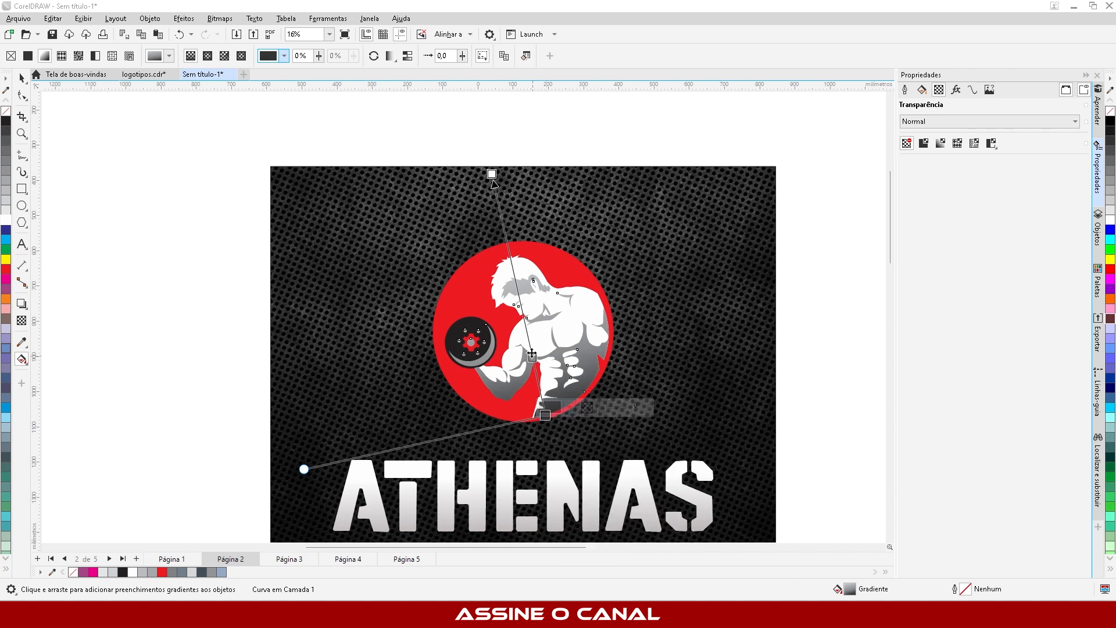
drag(533, 358, 528, 336)
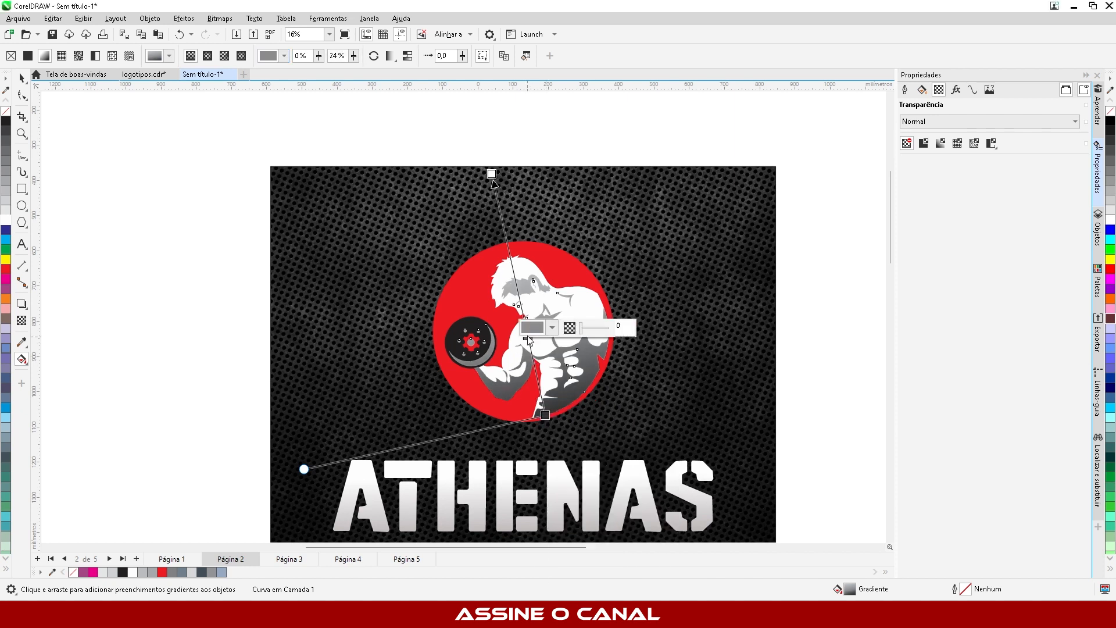
drag(491, 174, 473, 185)
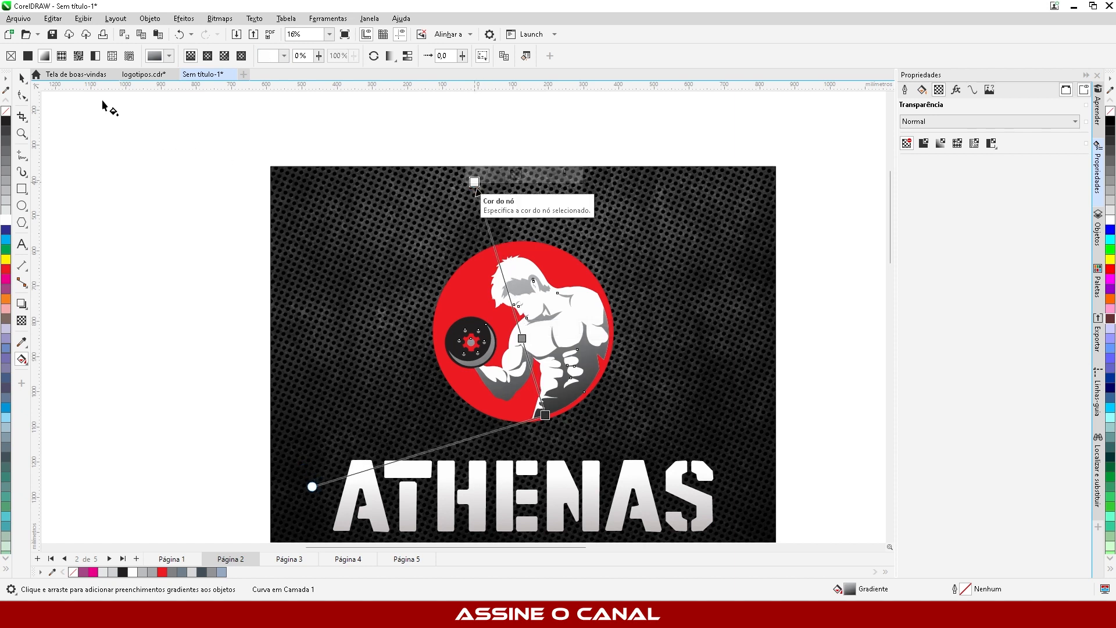
click(22, 77)
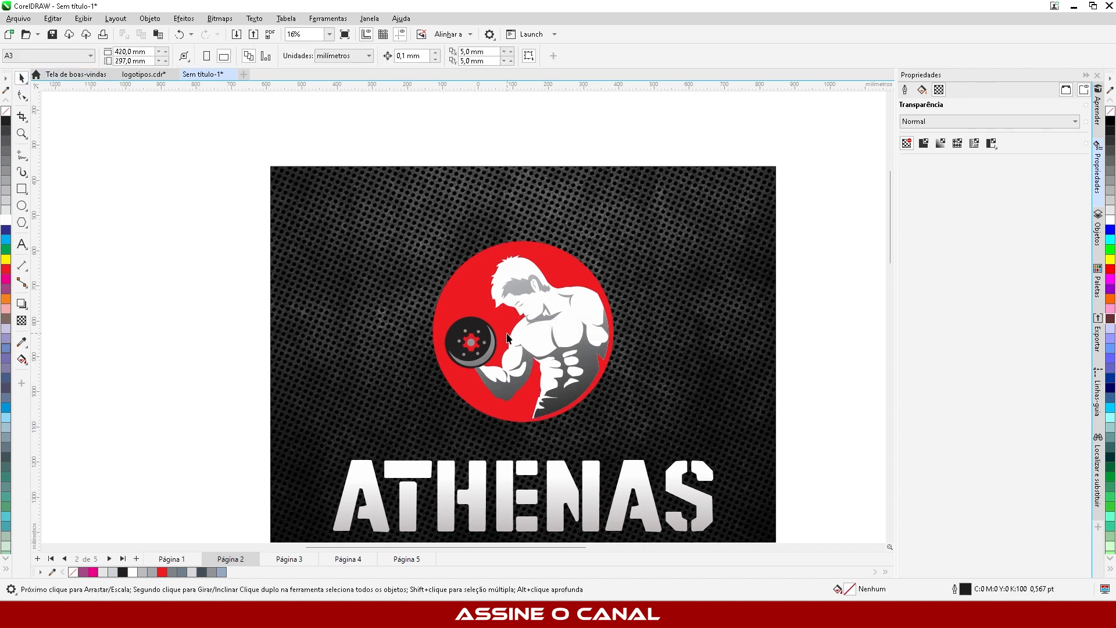
Step: Apply a linear gradient transparency to the dumbbell's black disc, fading from its centre up to a point well outside the red circle
click(460, 333)
scroll(471, 323, up, 2)
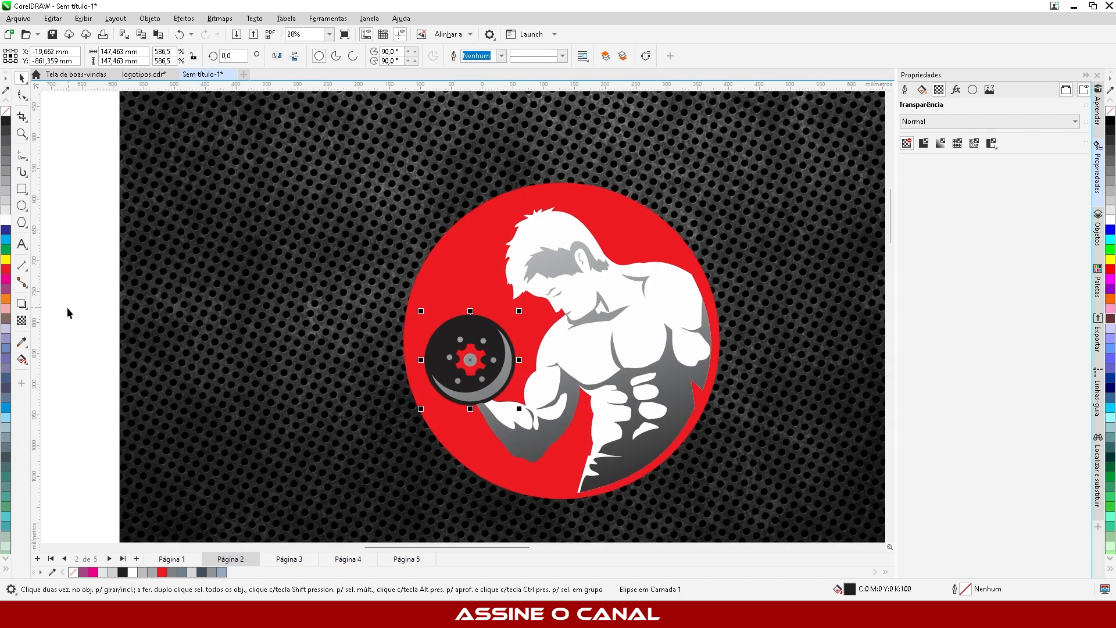
click(21, 322)
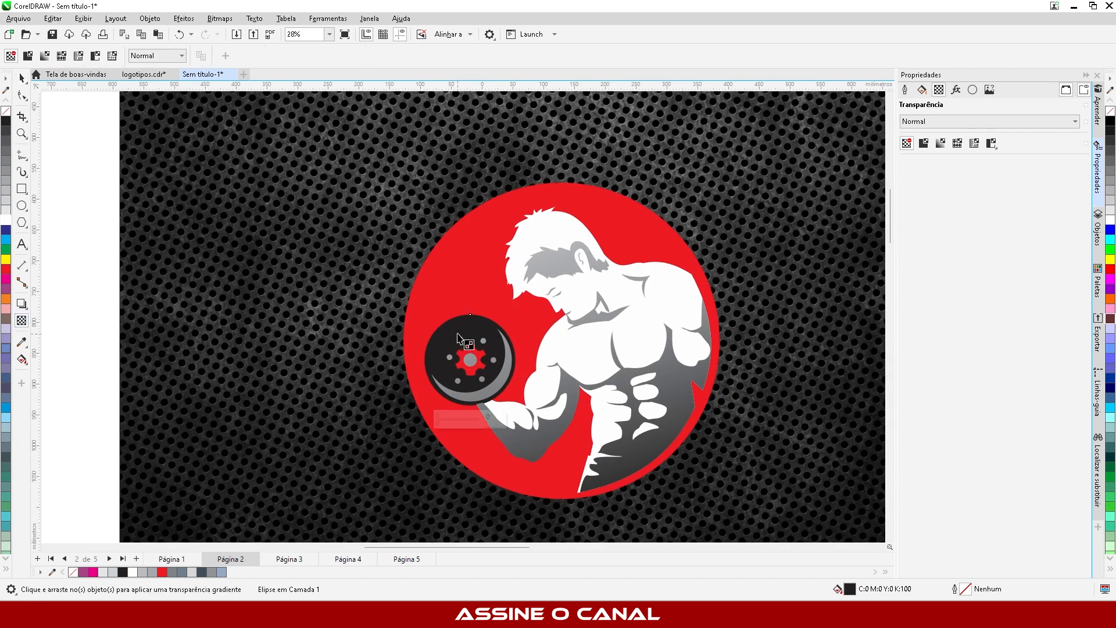
drag(456, 329, 433, 235)
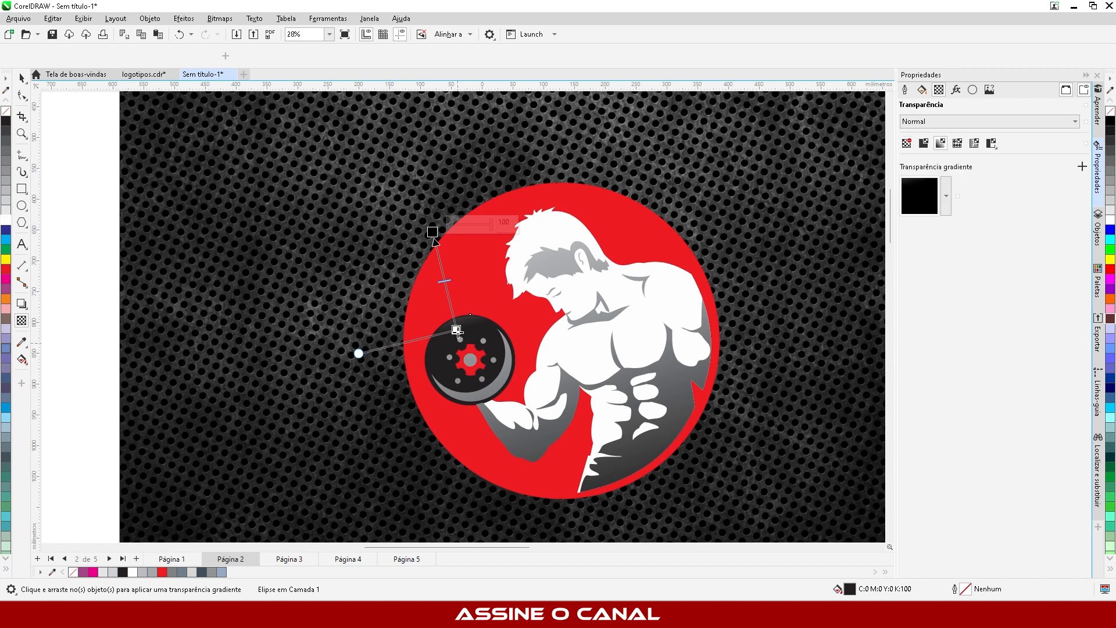
drag(456, 329, 466, 372)
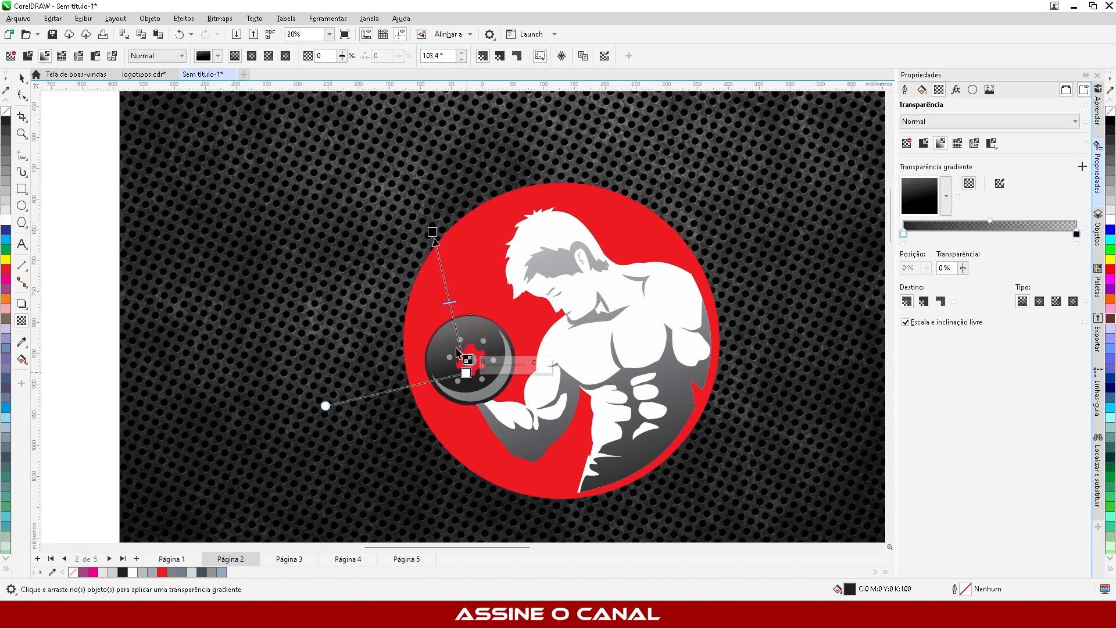
drag(432, 232, 367, 128)
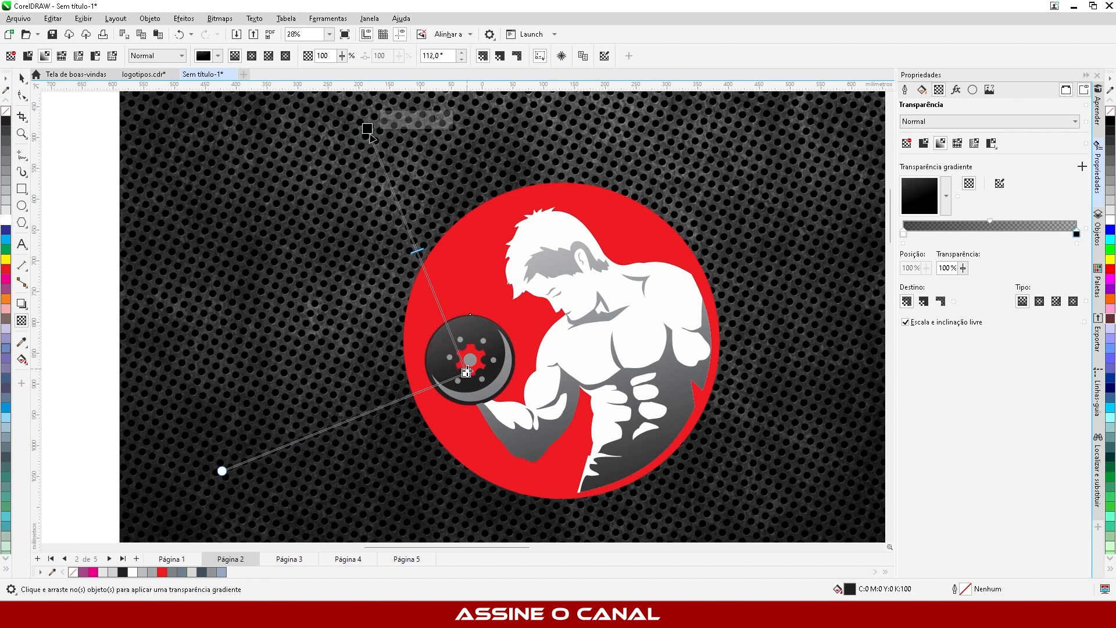
drag(467, 372, 459, 362)
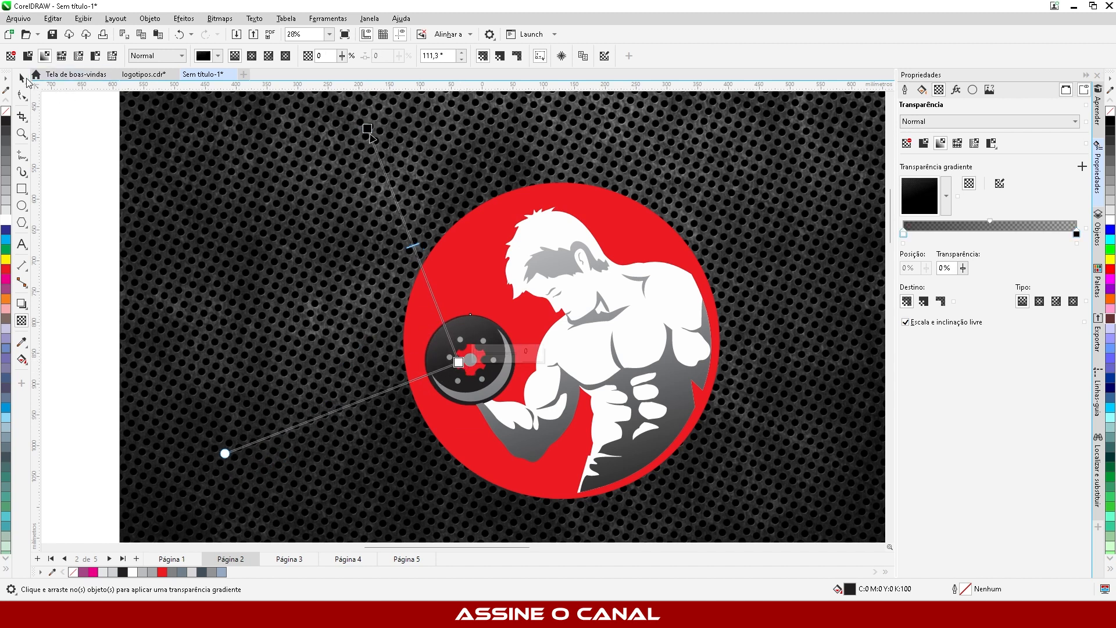
click(22, 78)
Step: Apply a red-to-white gradient fill to the red circle behind the figure and change it to an elliptical gradient
click(449, 283)
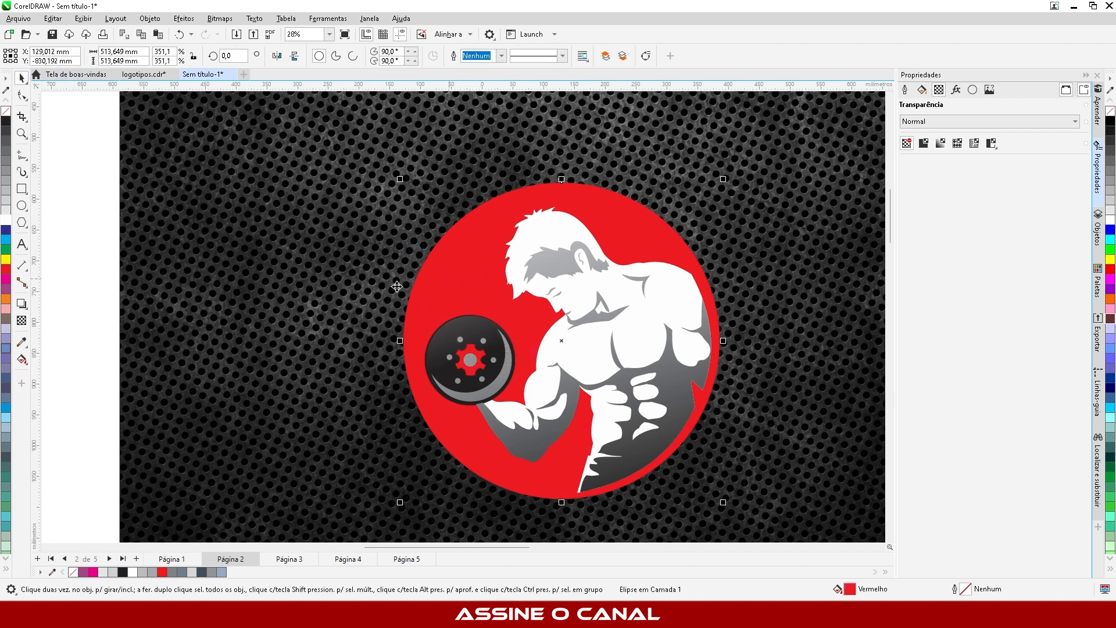
click(22, 322)
click(24, 360)
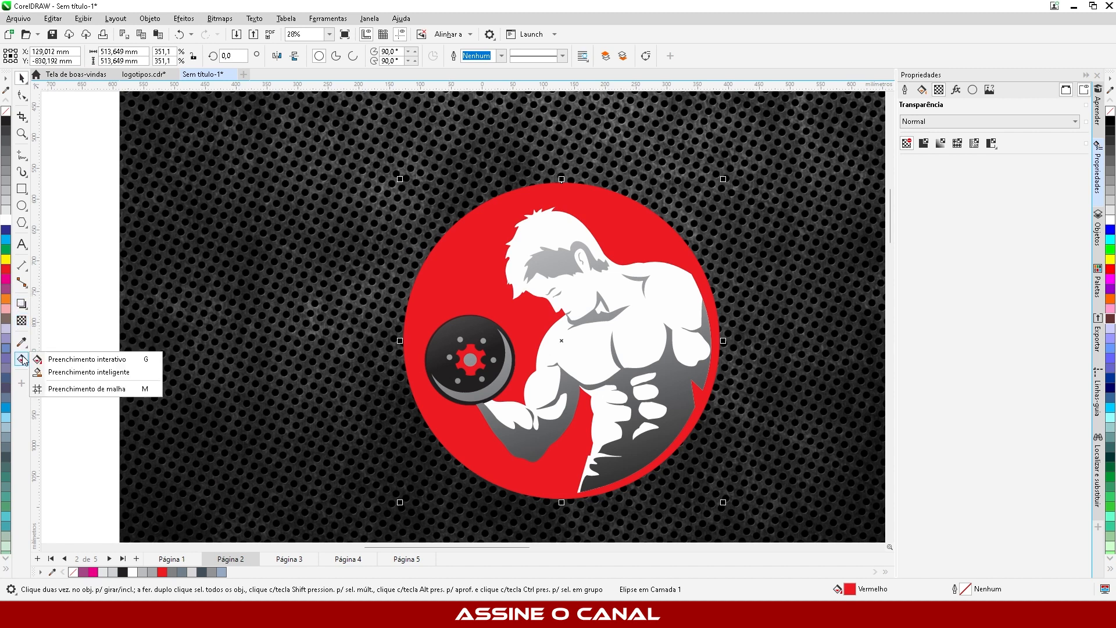
click(87, 359)
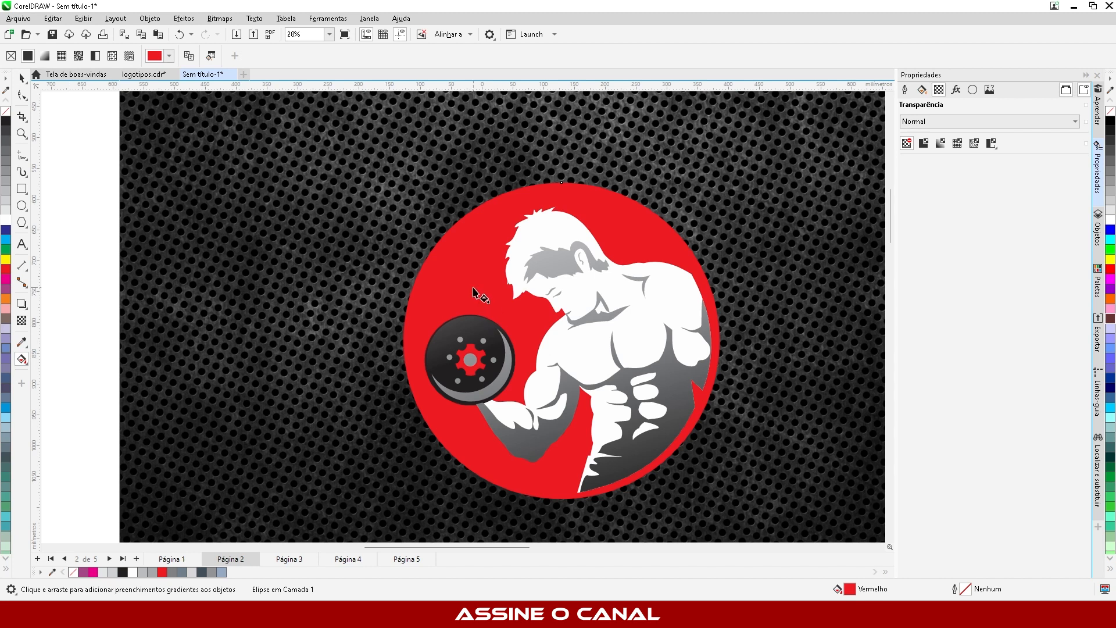
drag(473, 286, 456, 145)
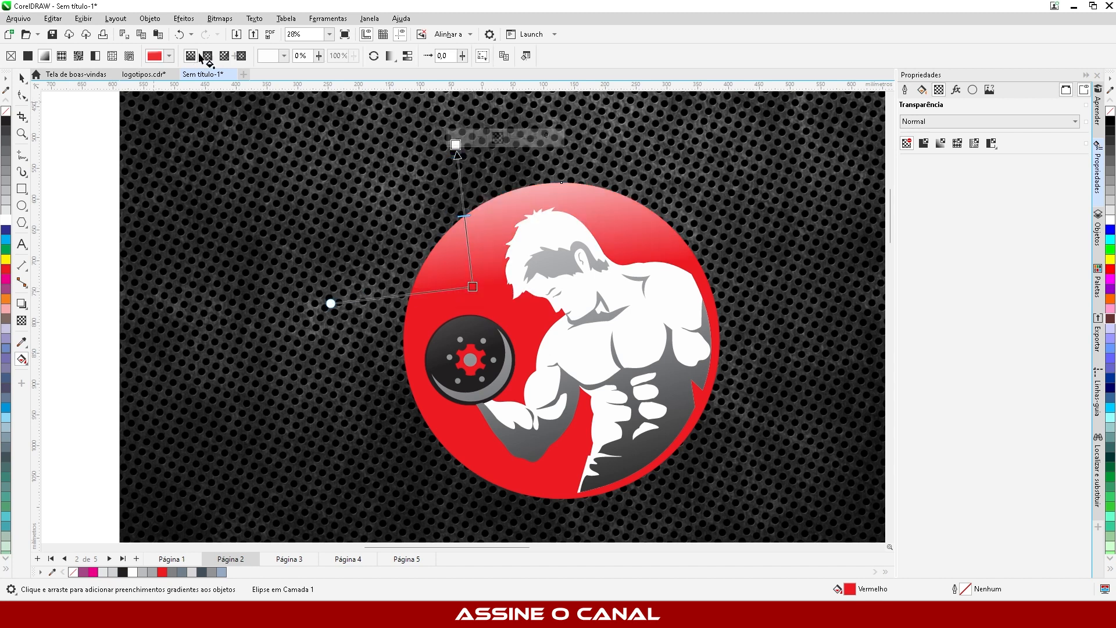
click(207, 55)
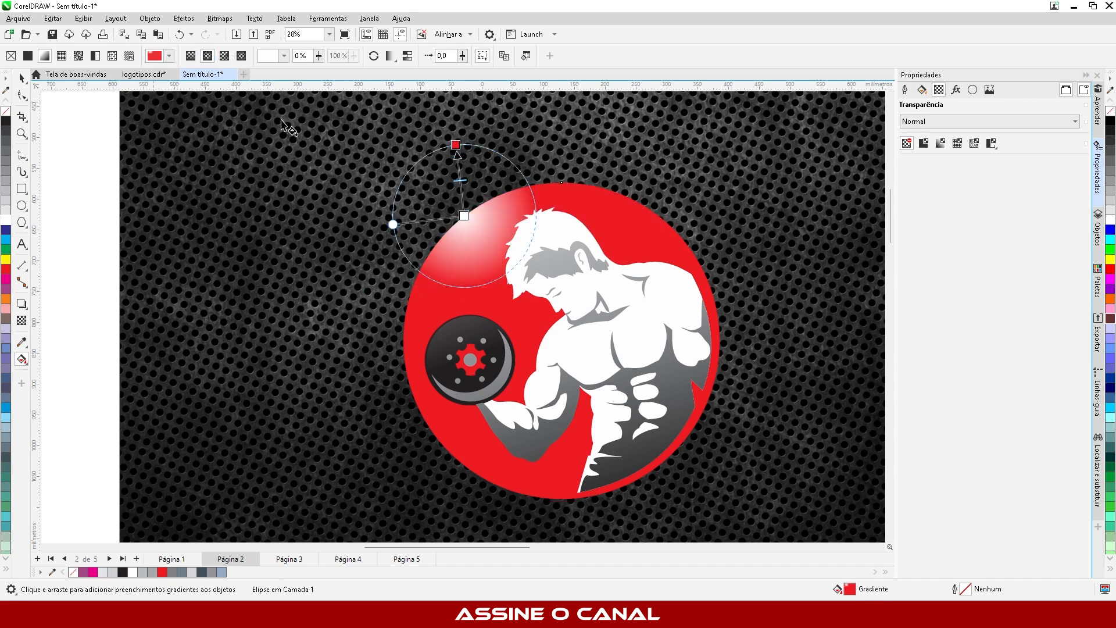
Step: Move the elliptical gradient's centre just above the circle and stretch its outer end to the circle's lower edge
scroll(453, 282, down, 2)
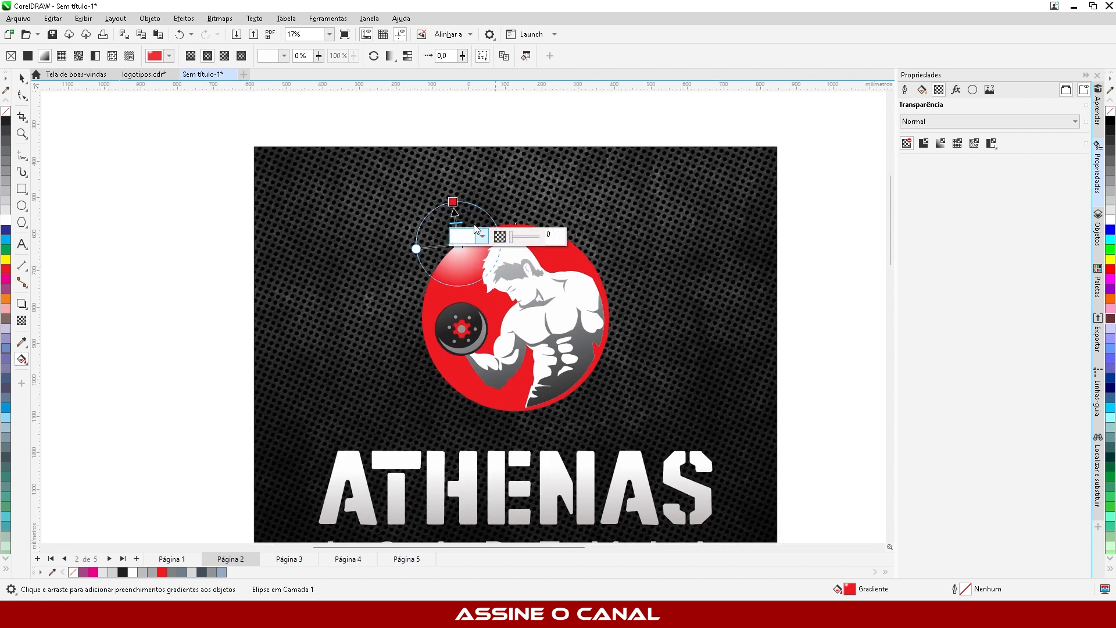
drag(453, 202, 527, 349)
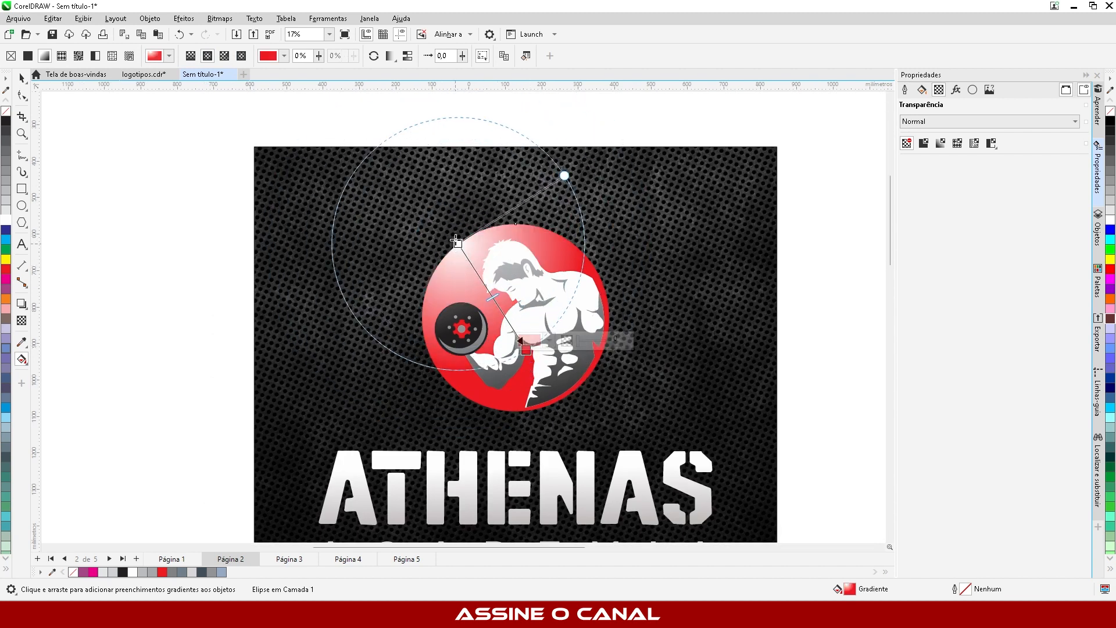
drag(457, 240, 468, 205)
drag(527, 350, 539, 404)
Step: Set the elliptical gradient's centre colour to pure red with C 0, M 100, Y 100, K 0
click(470, 207)
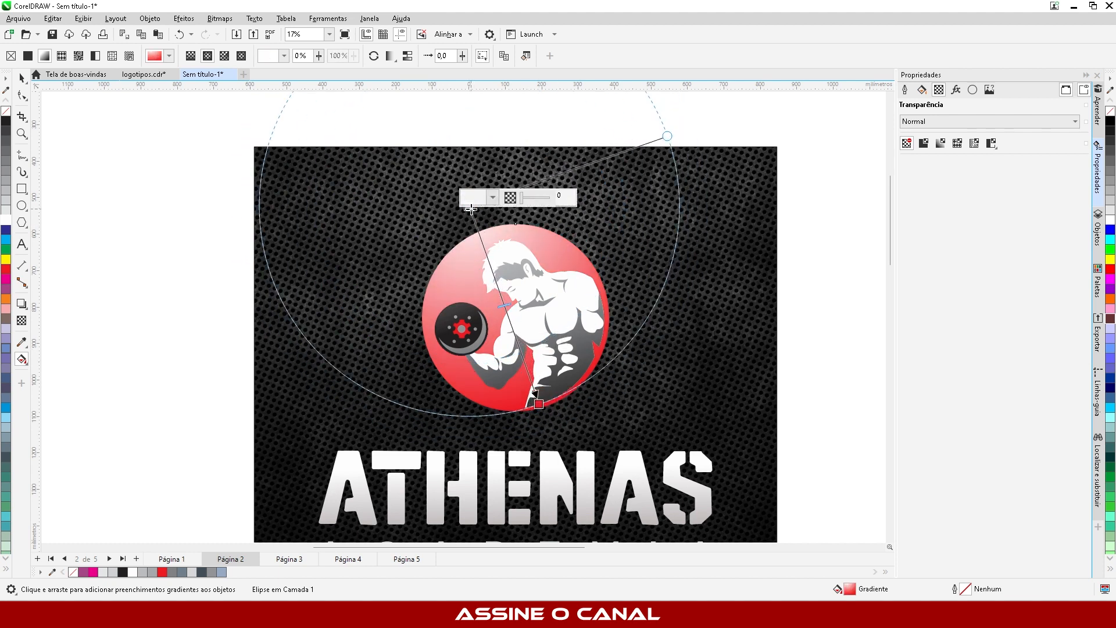
click(494, 198)
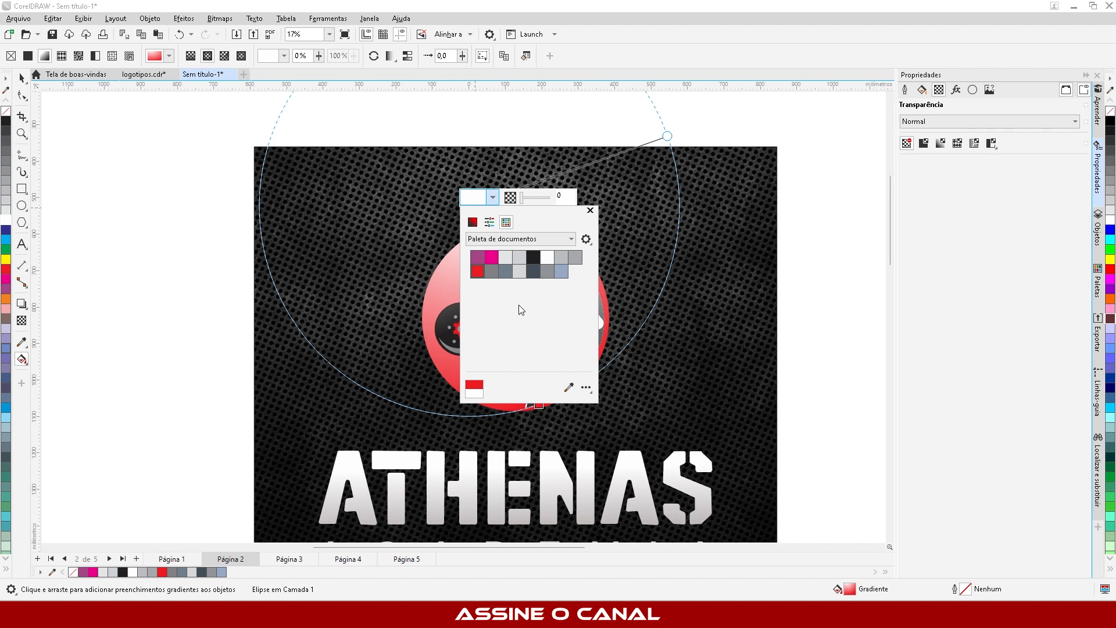
click(472, 223)
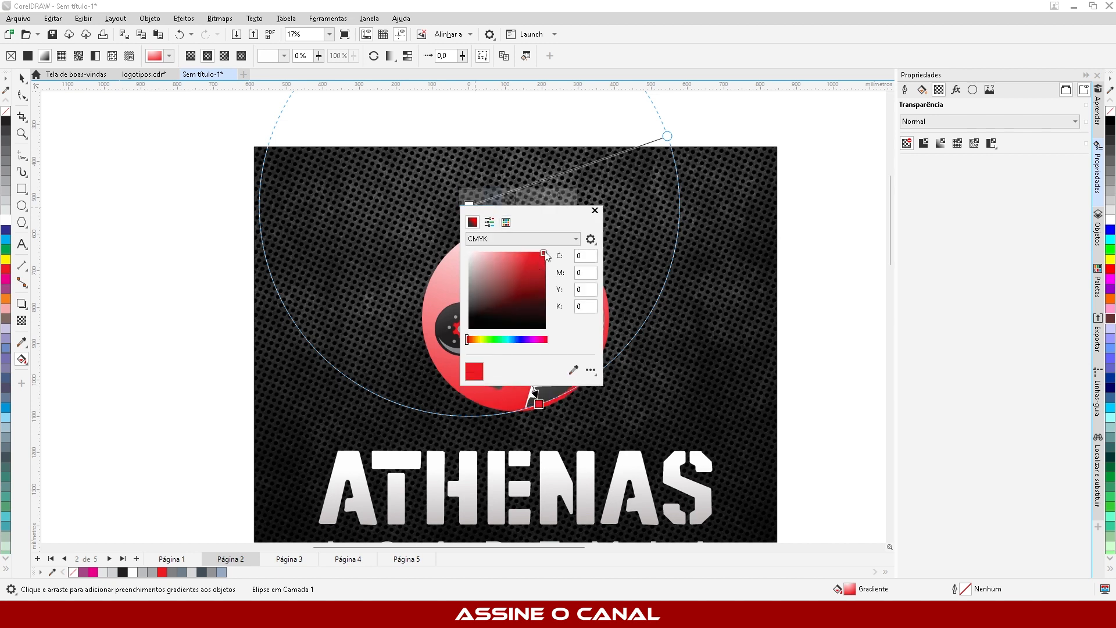
click(545, 252)
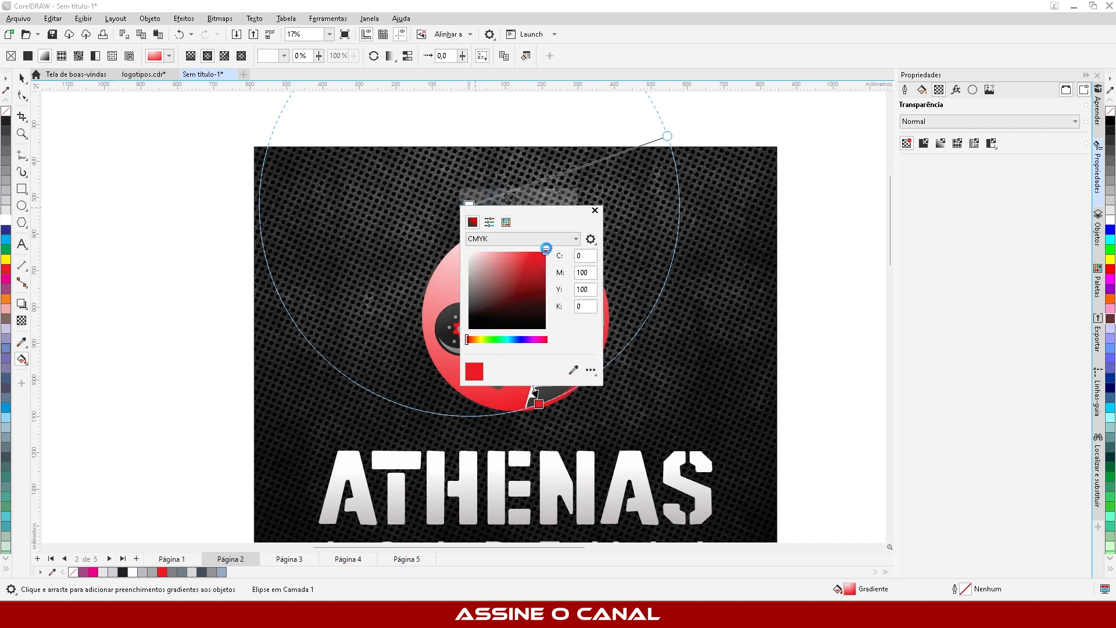
click(439, 295)
Step: Set the elliptical gradient's outer colour to a dark red of about C 31, M 100, Y 100, K 44
click(538, 402)
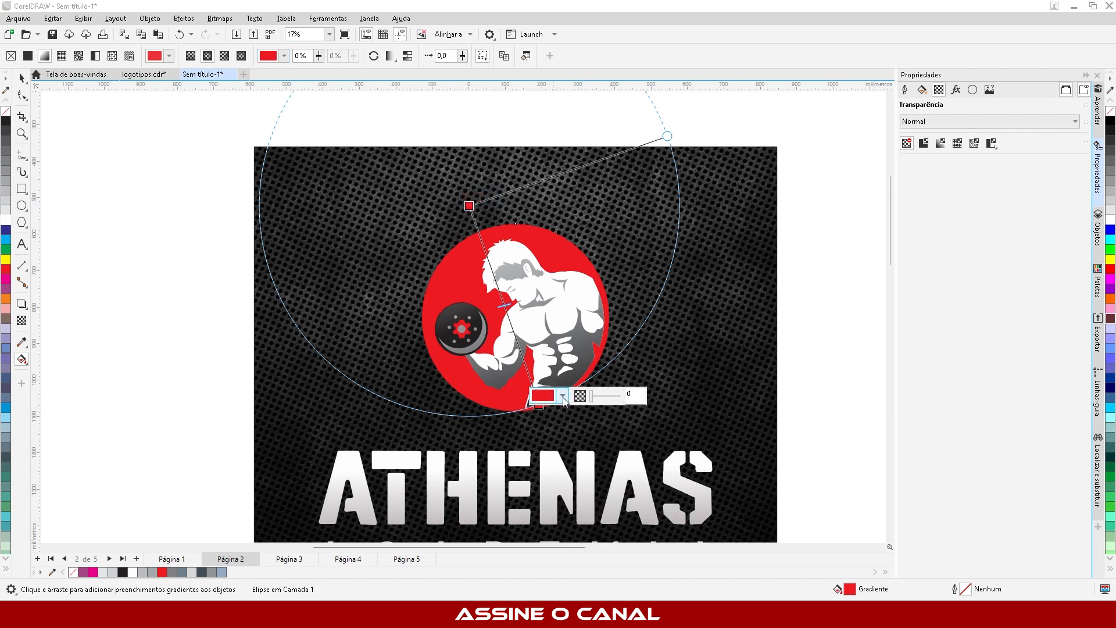
click(563, 397)
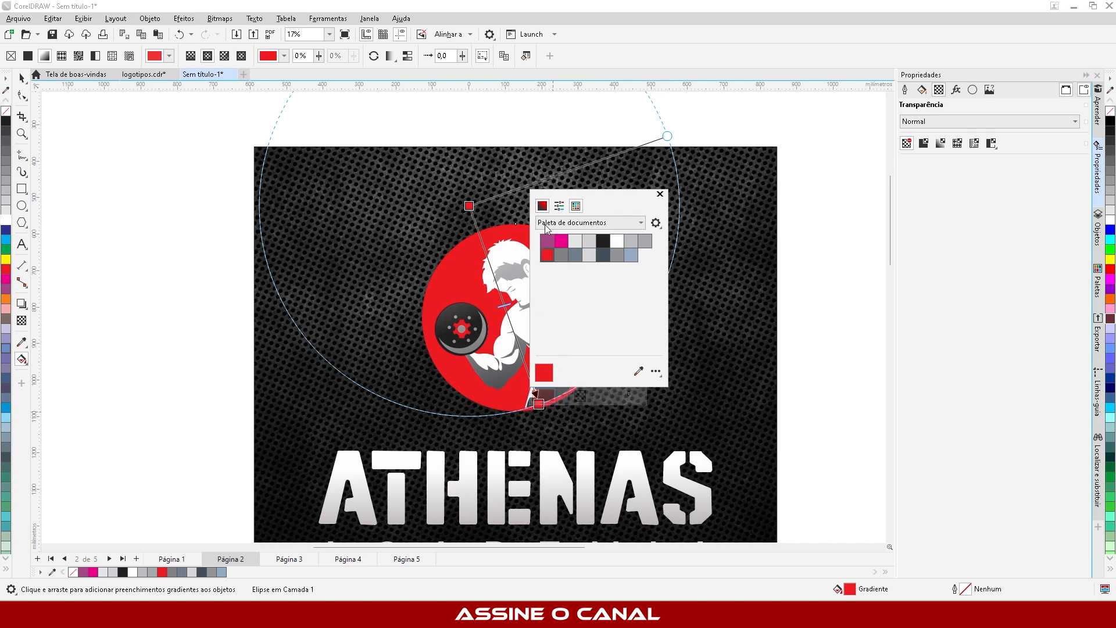
click(544, 206)
drag(596, 274, 604, 278)
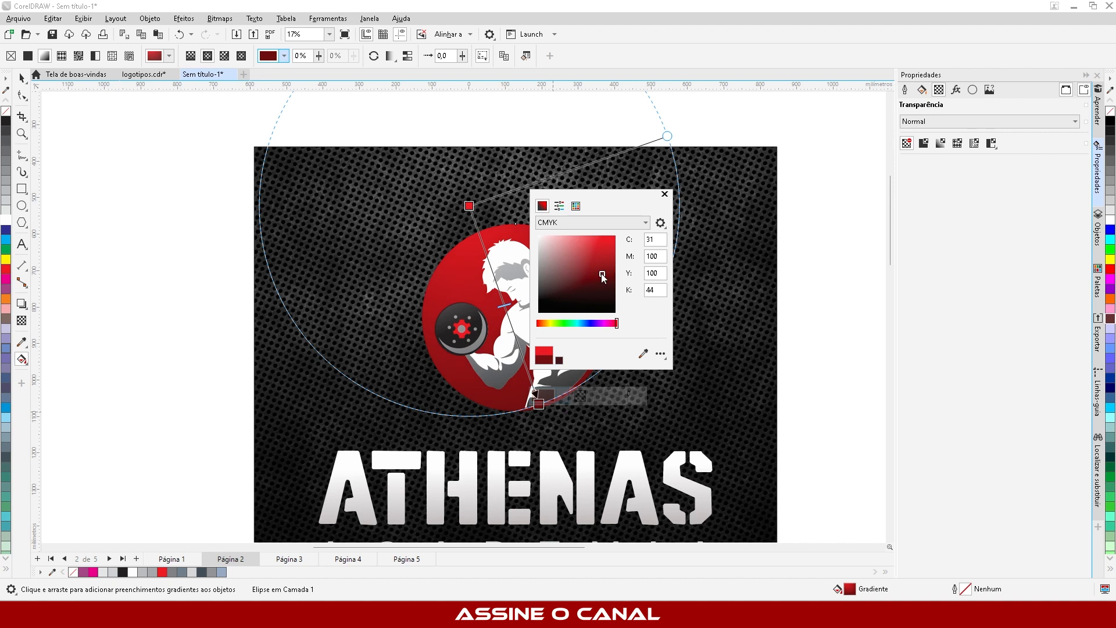
Step: Move the bright centre of the circle's gradient down beside the figure's head and deselect the circle
drag(468, 208, 476, 258)
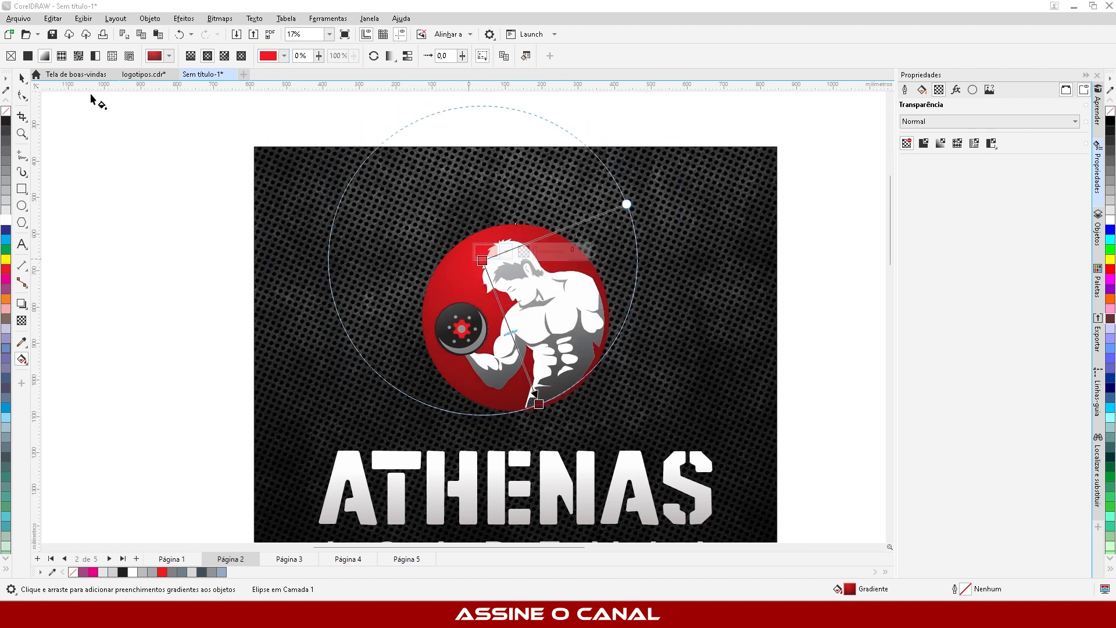
click(22, 77)
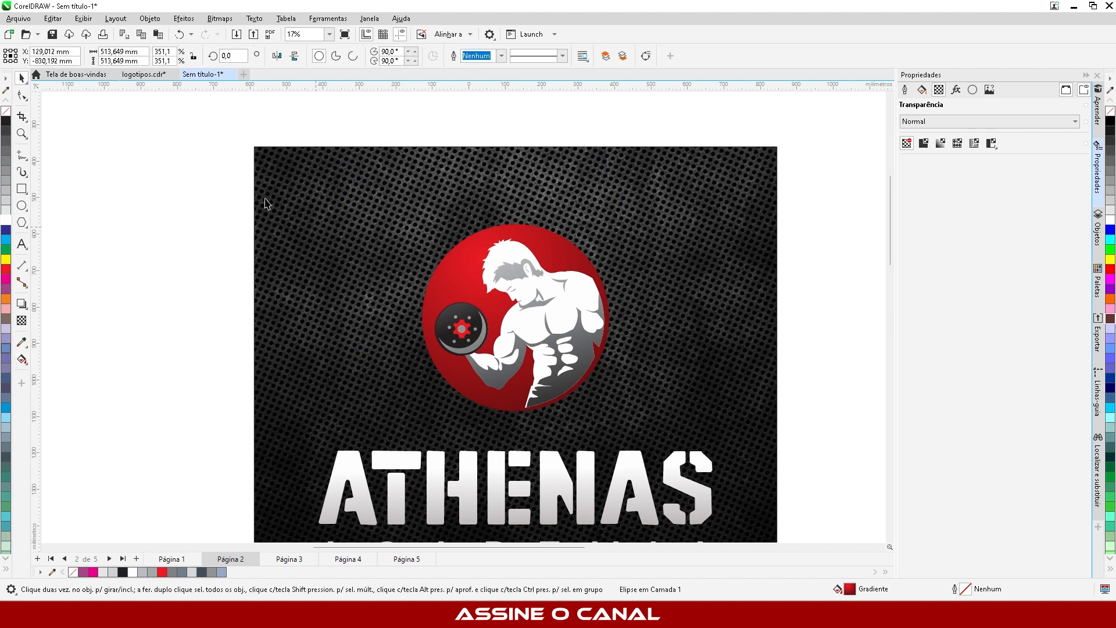
key(Escape)
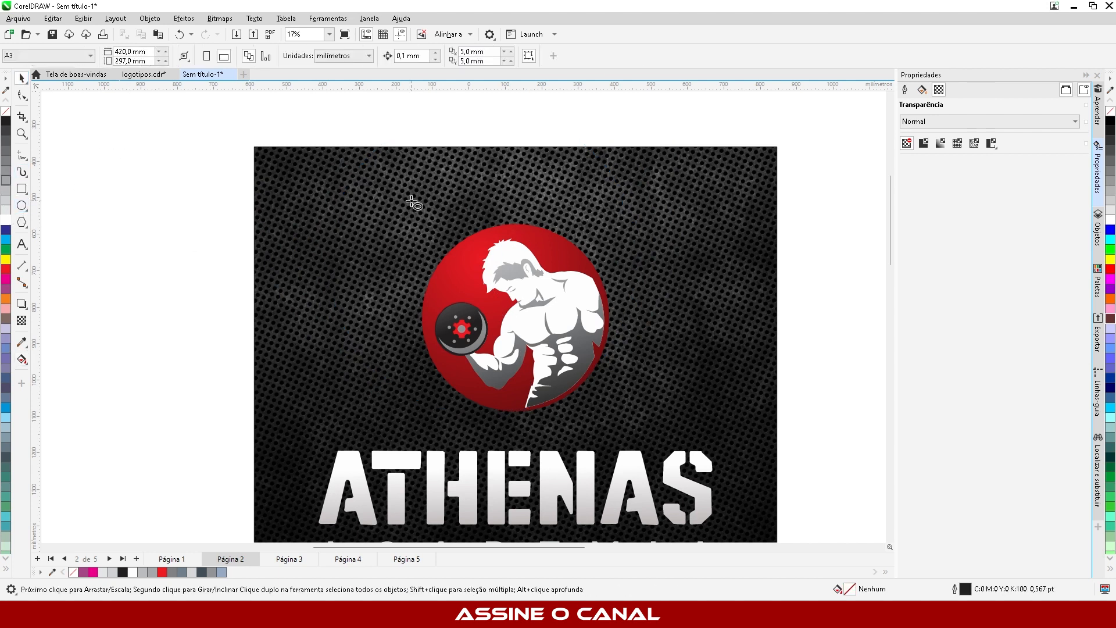
click(23, 78)
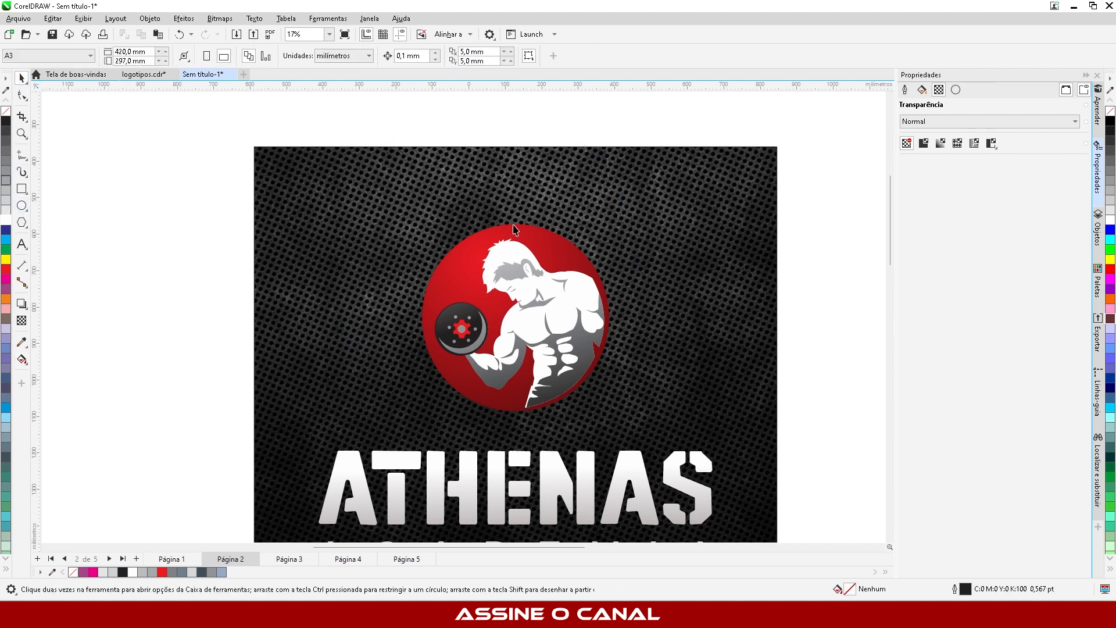
Step: Give the logo's red circle a white outline with a width of 16 pt
click(542, 235)
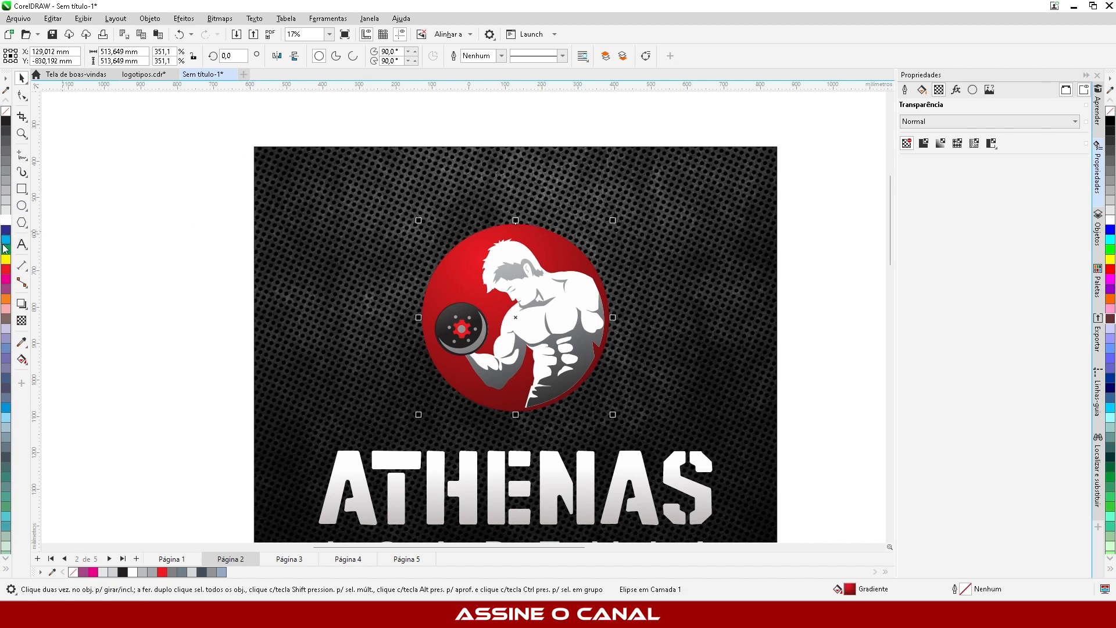
right_click(6, 222)
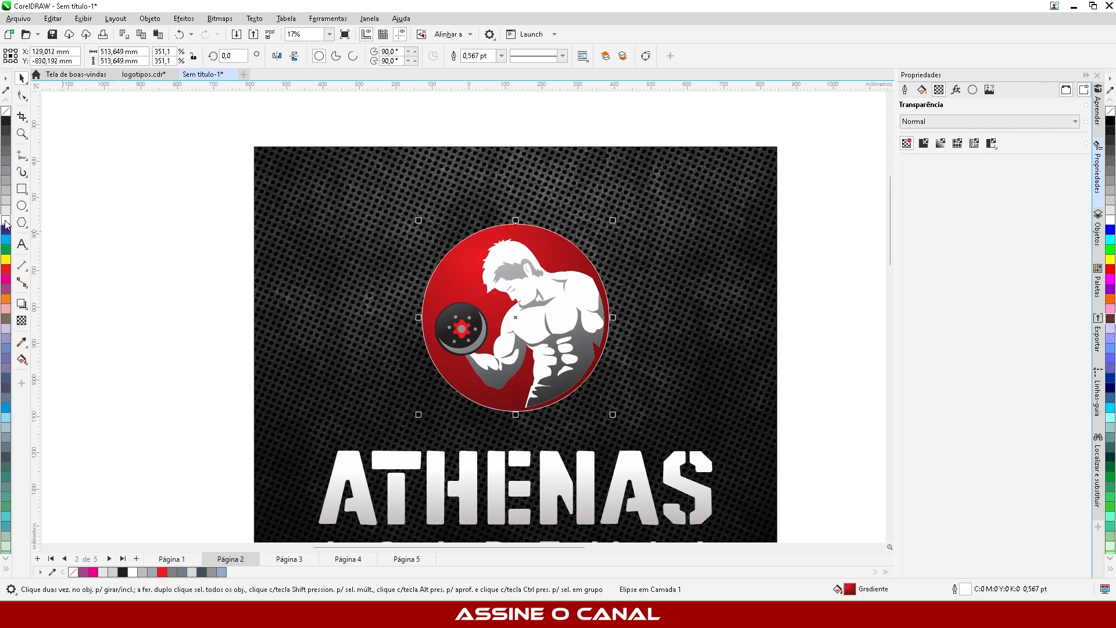
click(500, 56)
click(478, 129)
click(501, 56)
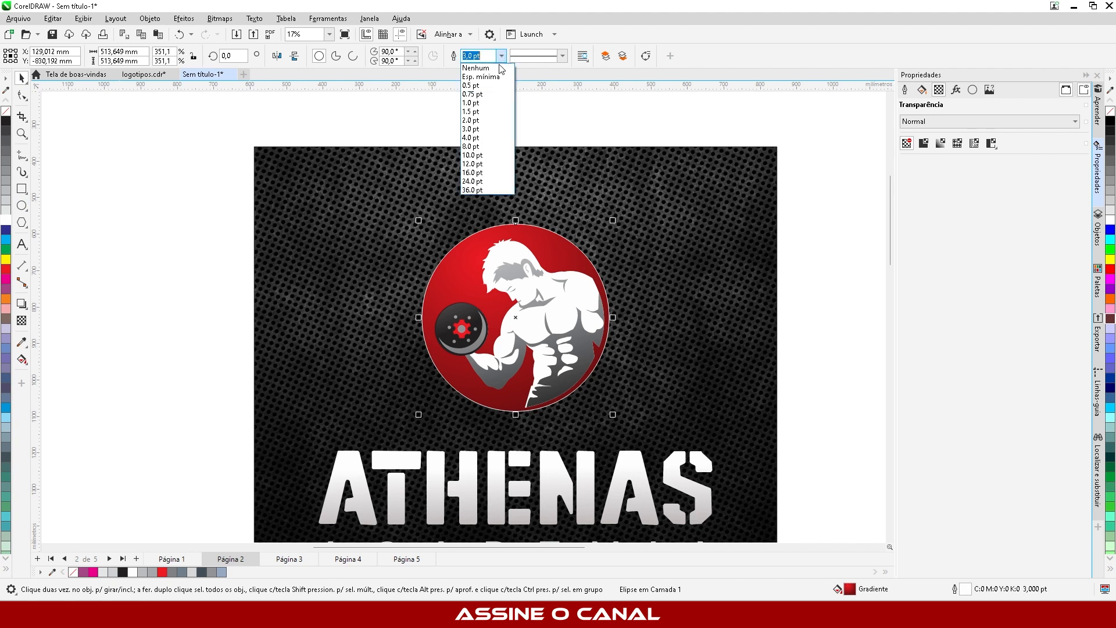
click(482, 173)
click(477, 133)
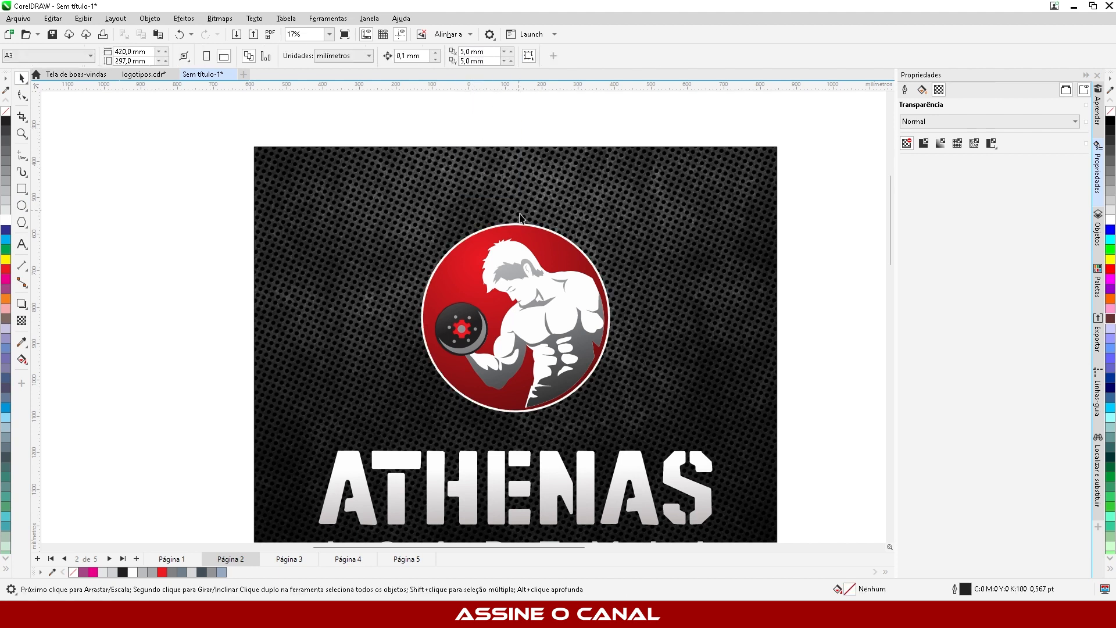
Step: Select the emblem with the ATHENAS ACADEMIA lettering and shift it about 30 mm down on the dark background
scroll(441, 217, down, 3)
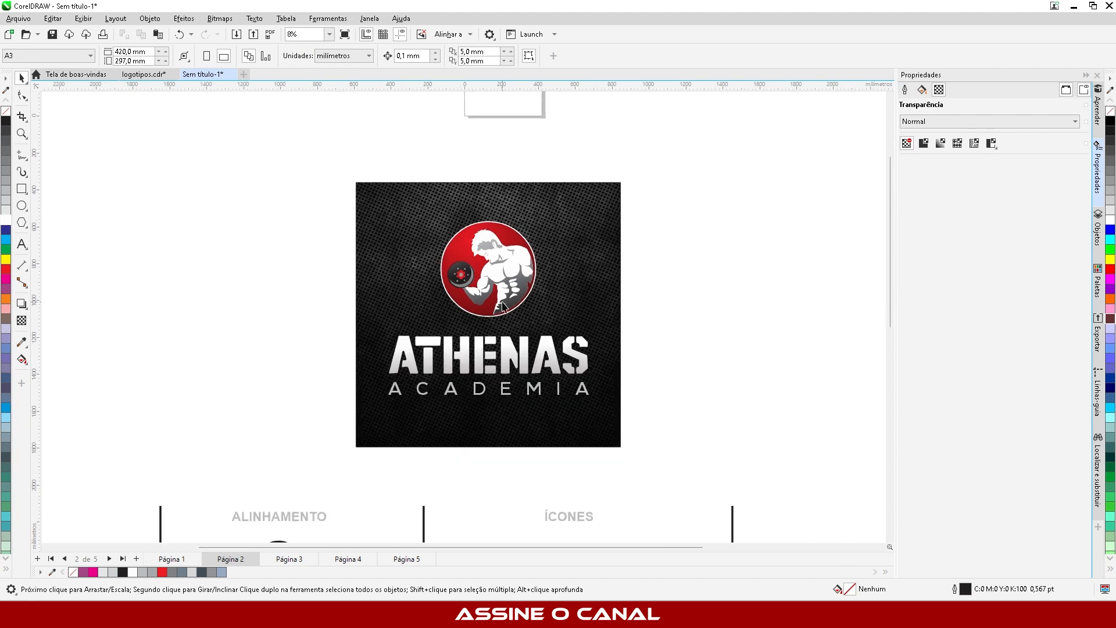
scroll(506, 306, up, 1)
drag(210, 164, 690, 468)
drag(480, 241, 481, 247)
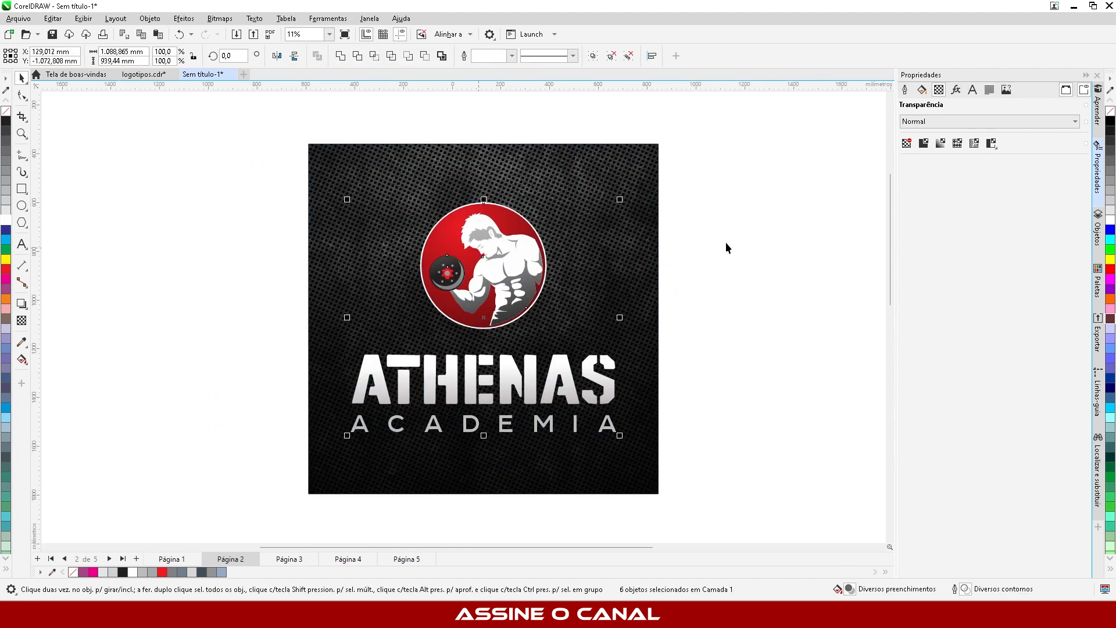
click(725, 242)
Step: Extend the white end of the figure's gradient above the dark background and set its middle grey node at 33%
click(476, 235)
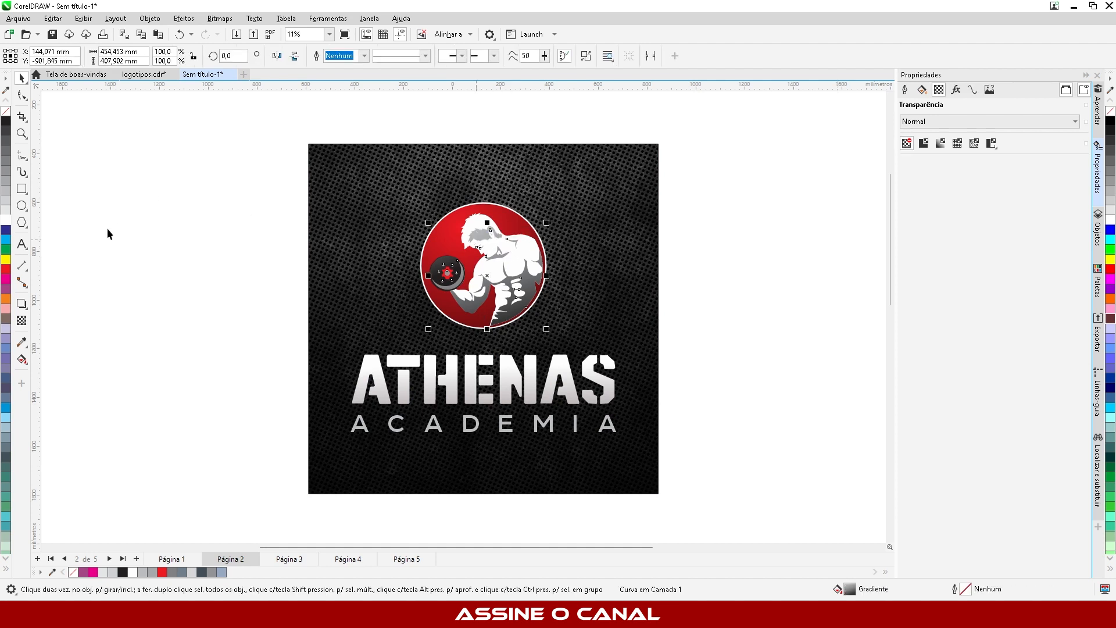
click(20, 323)
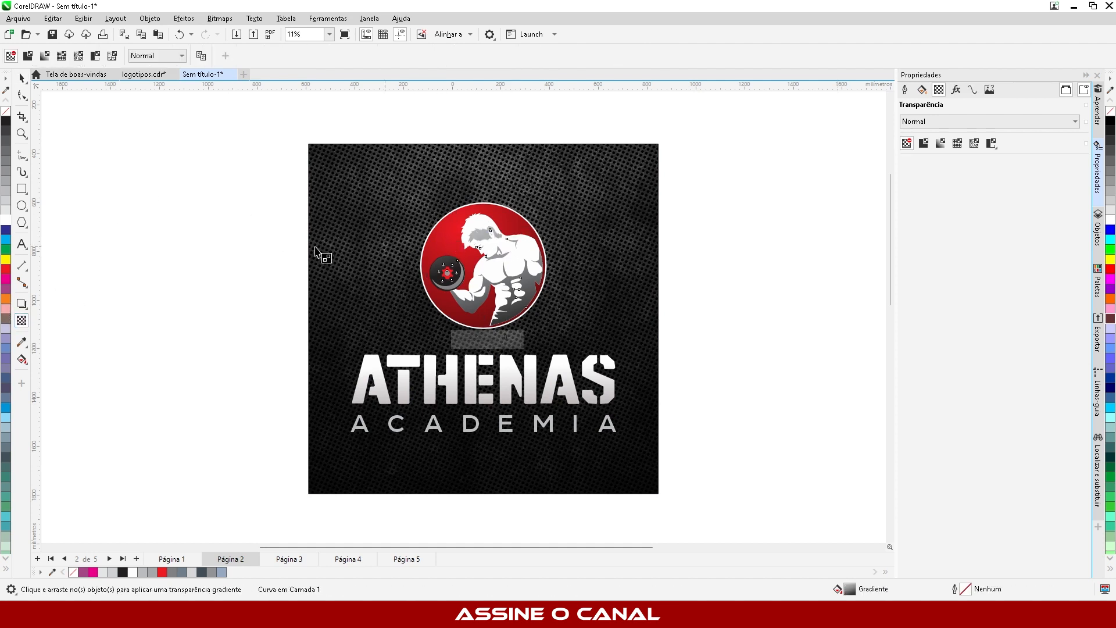
click(22, 360)
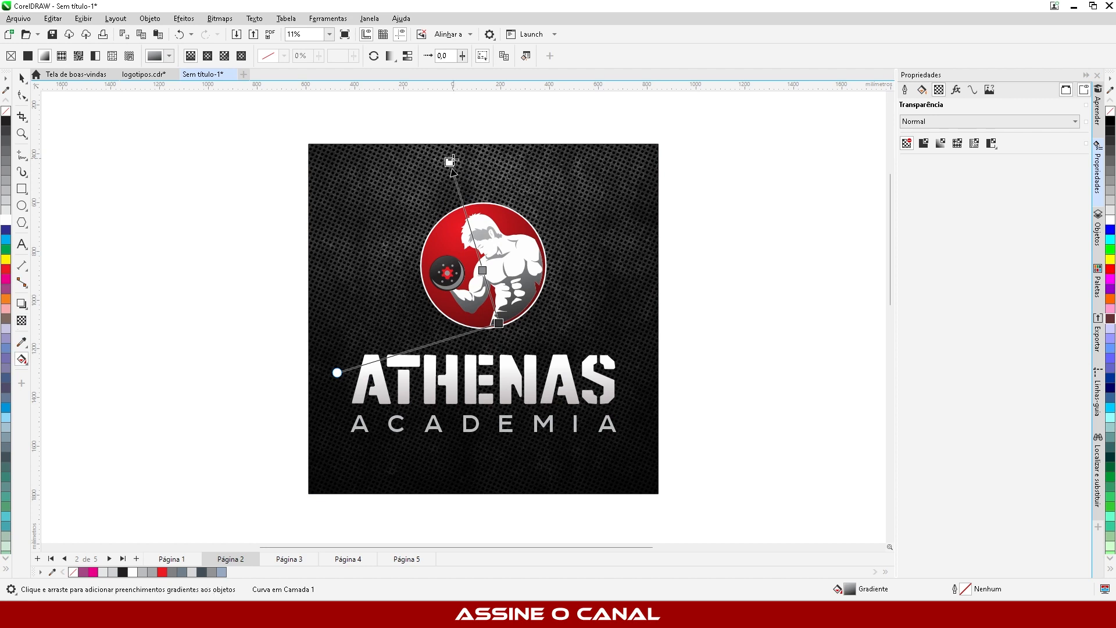
drag(448, 163, 441, 113)
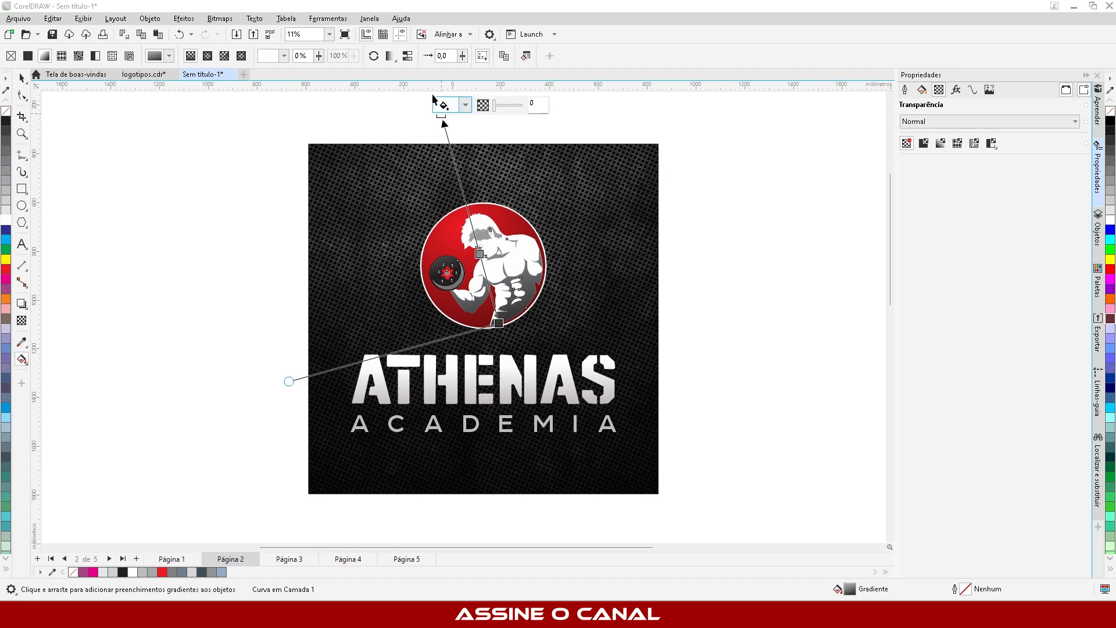
click(479, 254)
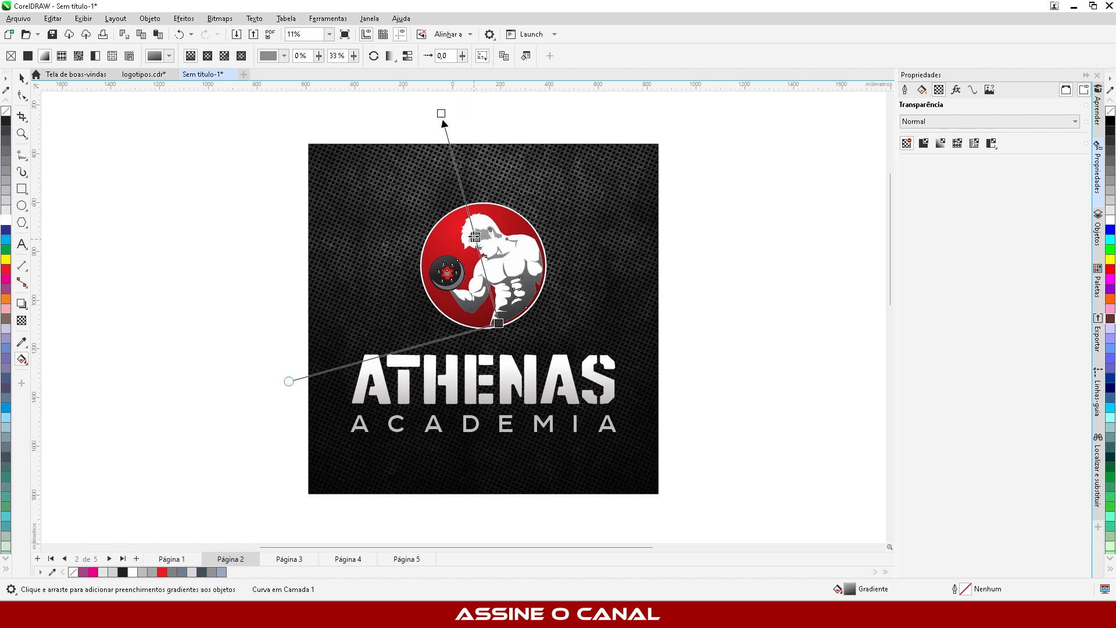
Step: Move the circle gradient's bright centre up to the circle's upper edge and stretch its dark red end to just below the circle
click(446, 314)
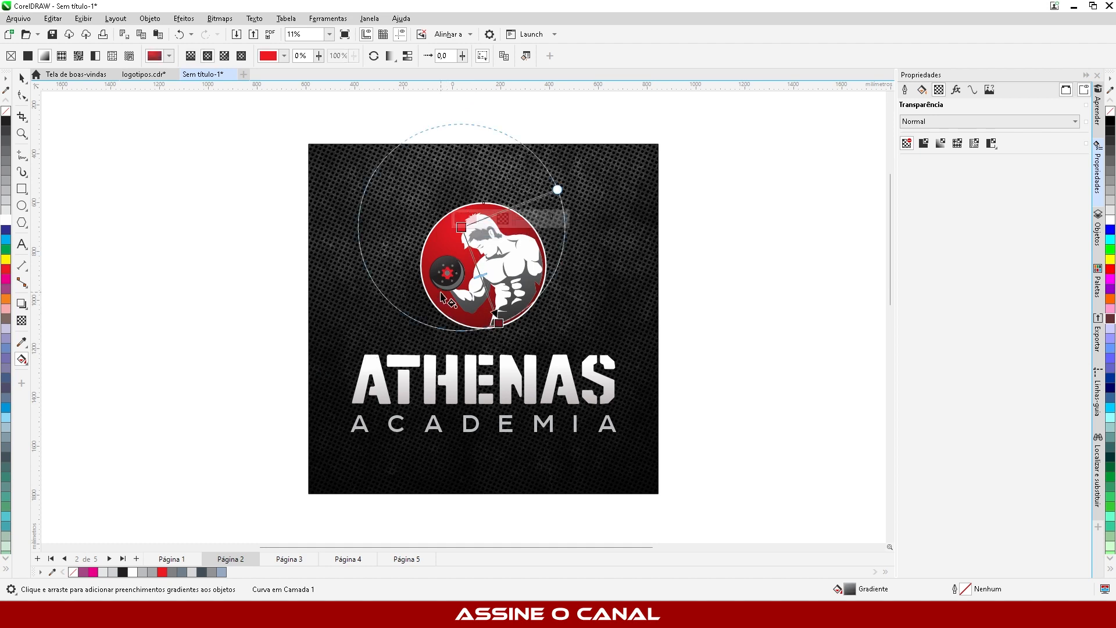
drag(499, 324, 521, 357)
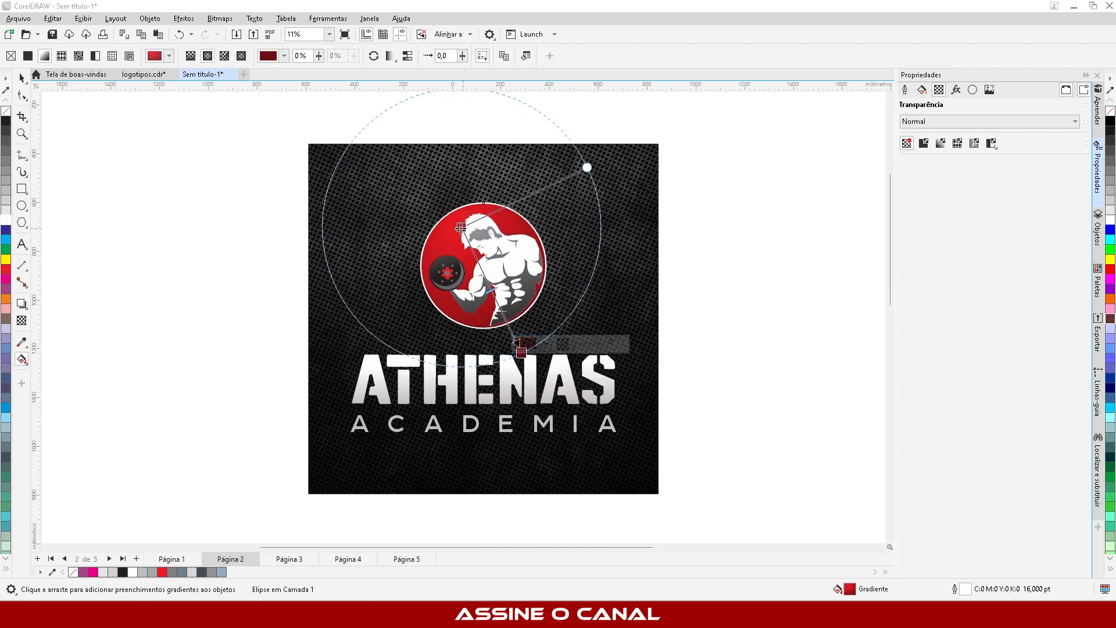
drag(461, 228, 462, 207)
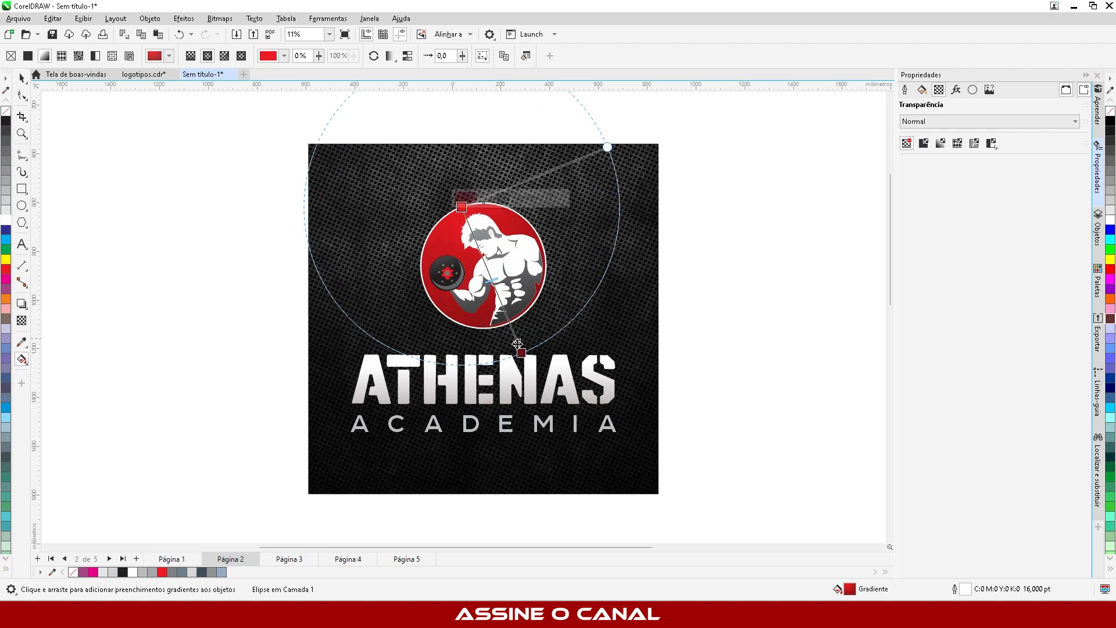
mouse_move(521, 351)
mouse_down()
mouse_move(501, 340)
mouse_move(510, 346)
mouse_up()
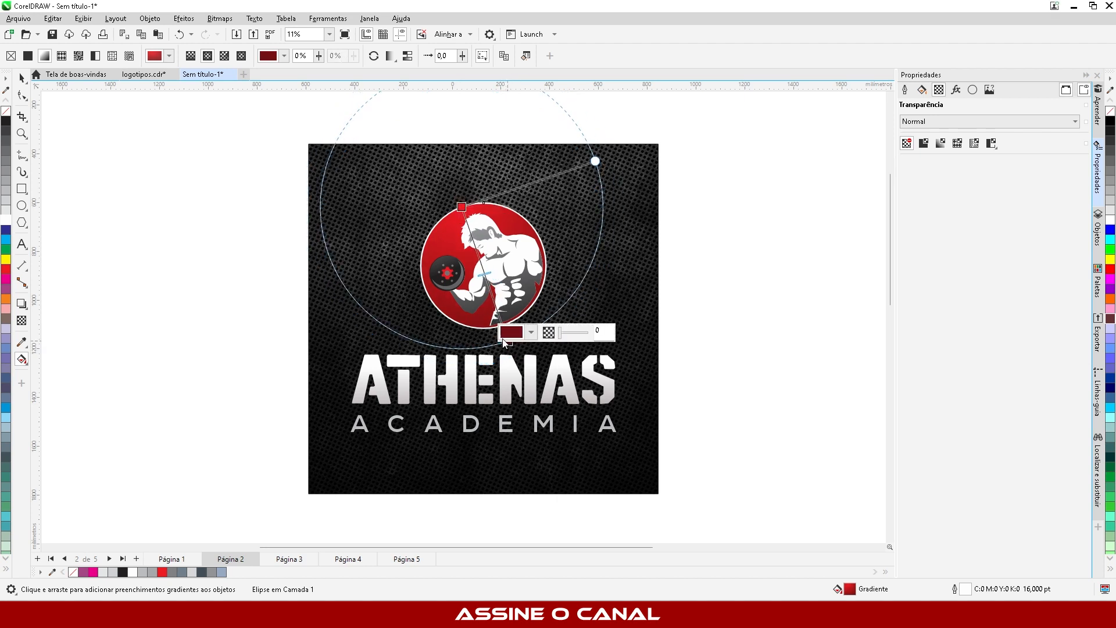
click(22, 77)
click(165, 200)
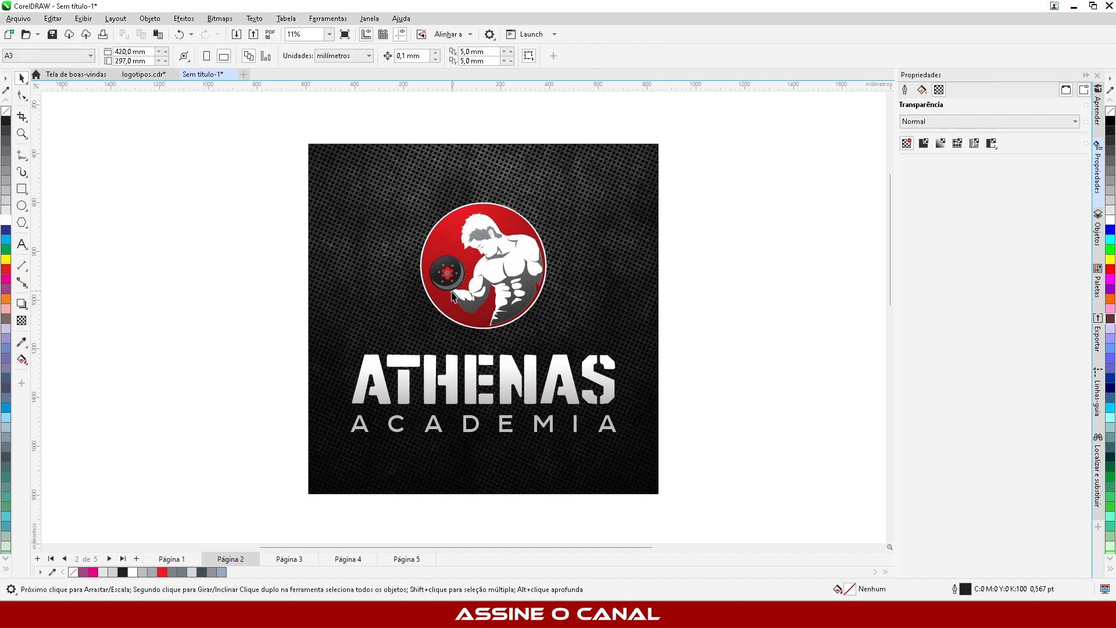
Step: Draw a rectangle of about 6870 x 3152 mm around the logo version sections and the large ATHENAS ACADEMIA lettering
scroll(453, 297, up, 3)
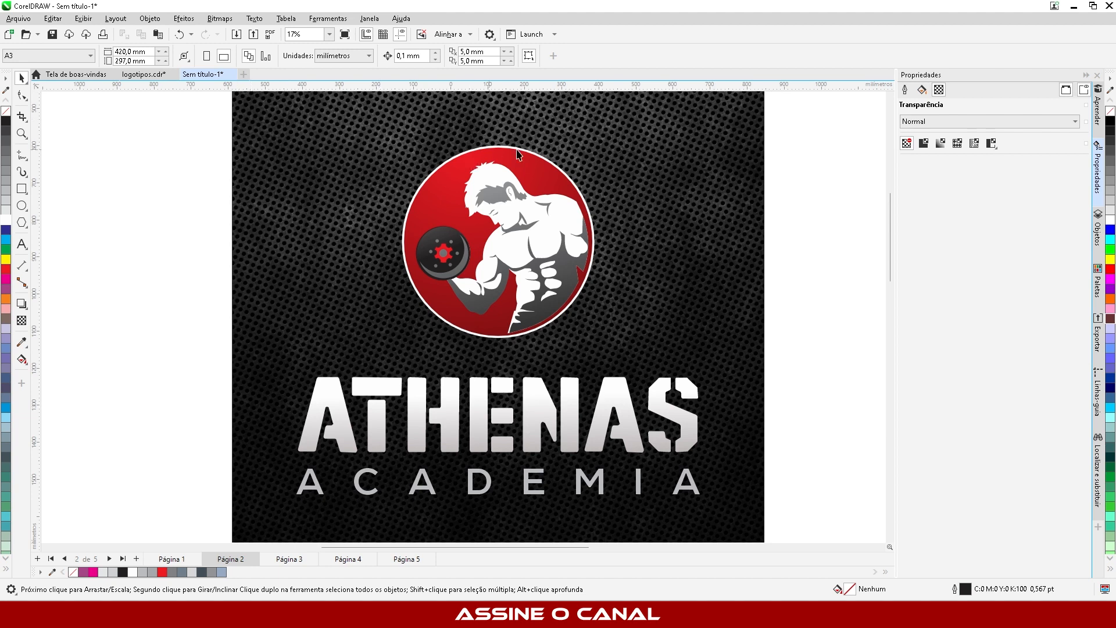
scroll(456, 366, down, 8)
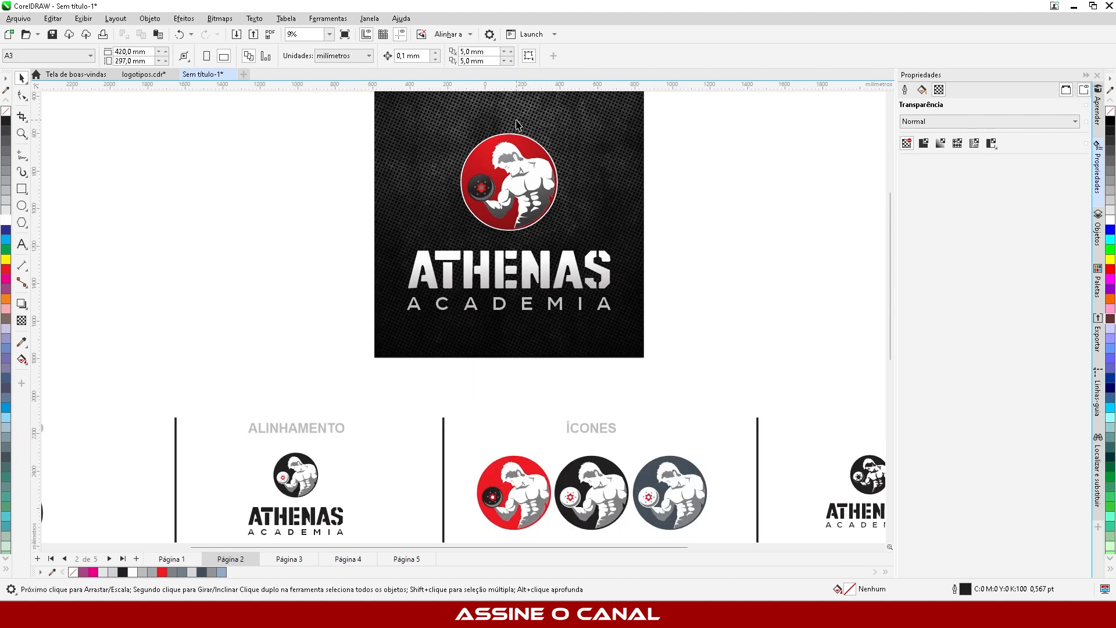
scroll(455, 361, up, 1)
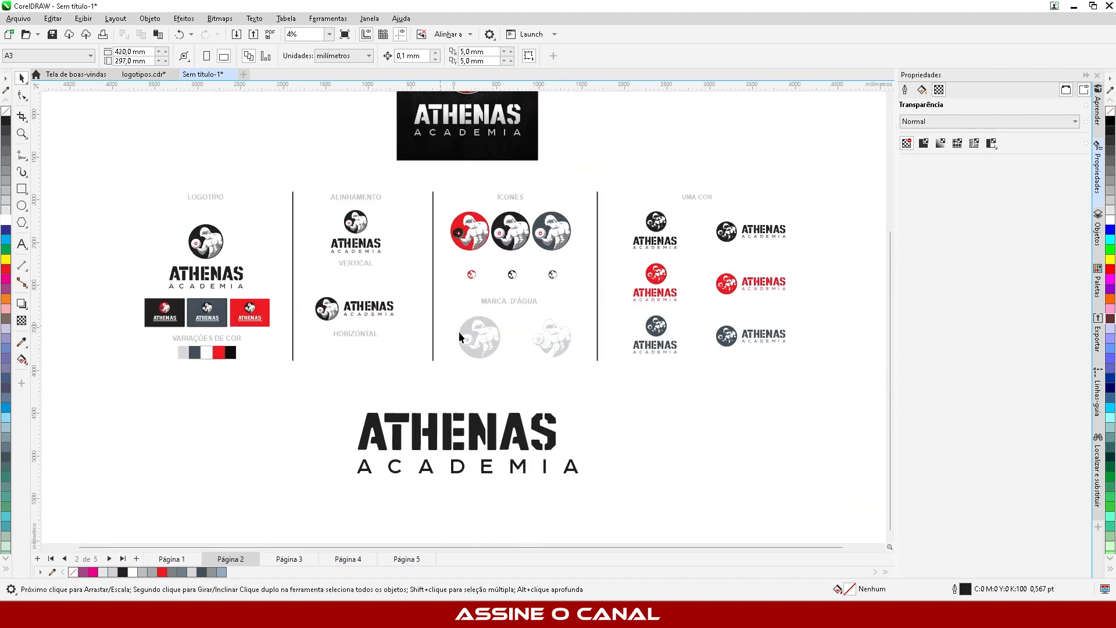
click(19, 189)
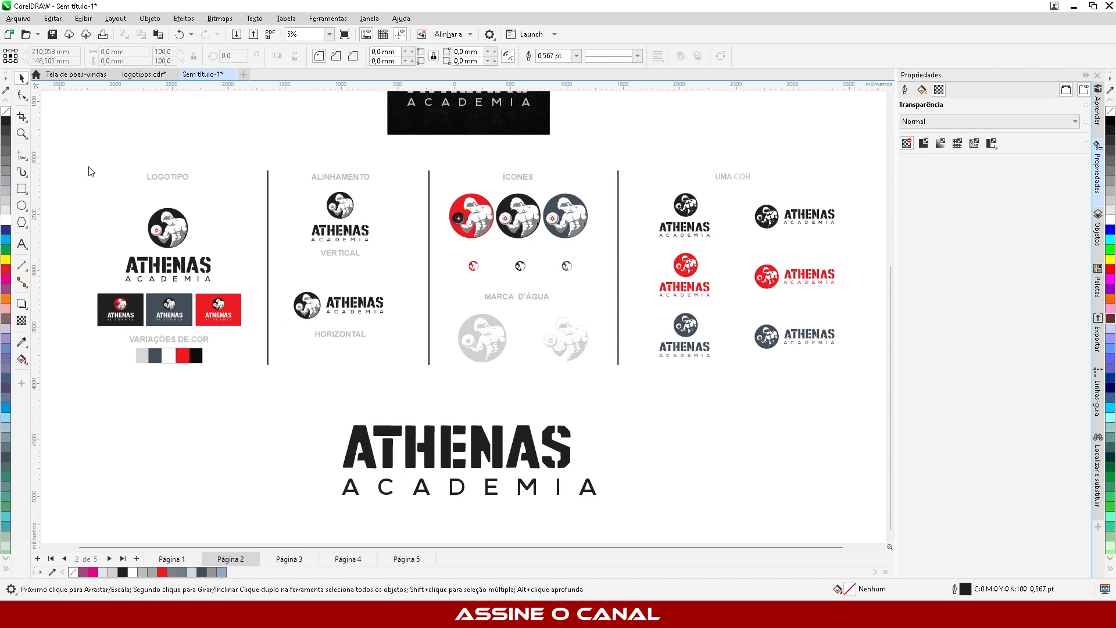
drag(86, 160, 864, 518)
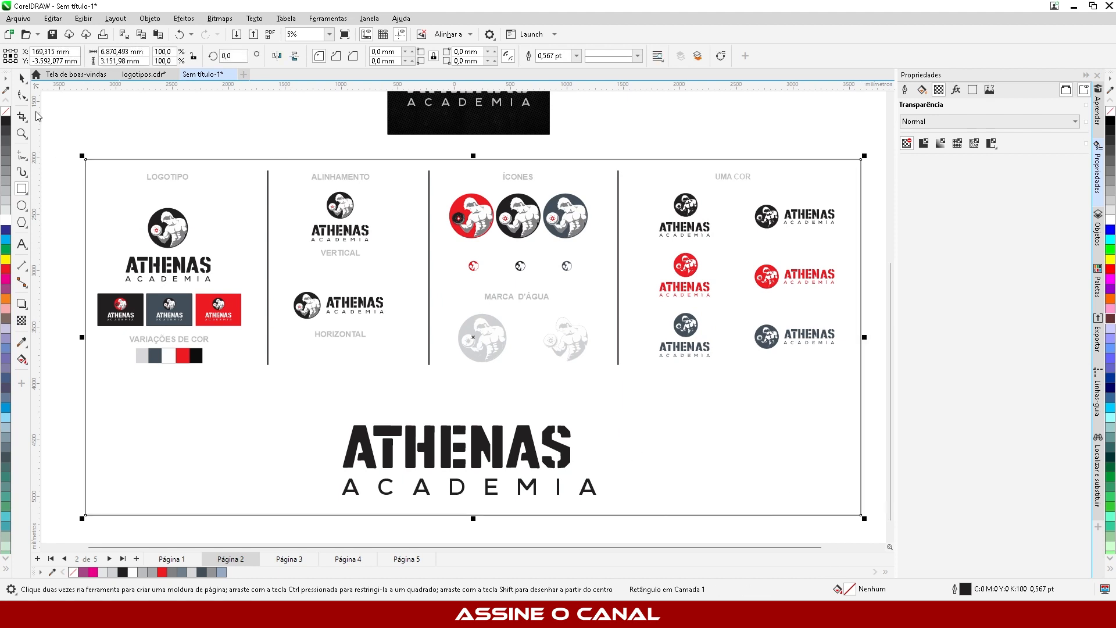
key(space)
Step: Examine the framed logotype, colour variation, alignment, icon, watermark and single-colour sections, and deselect the frame
scroll(86, 194, up, 4)
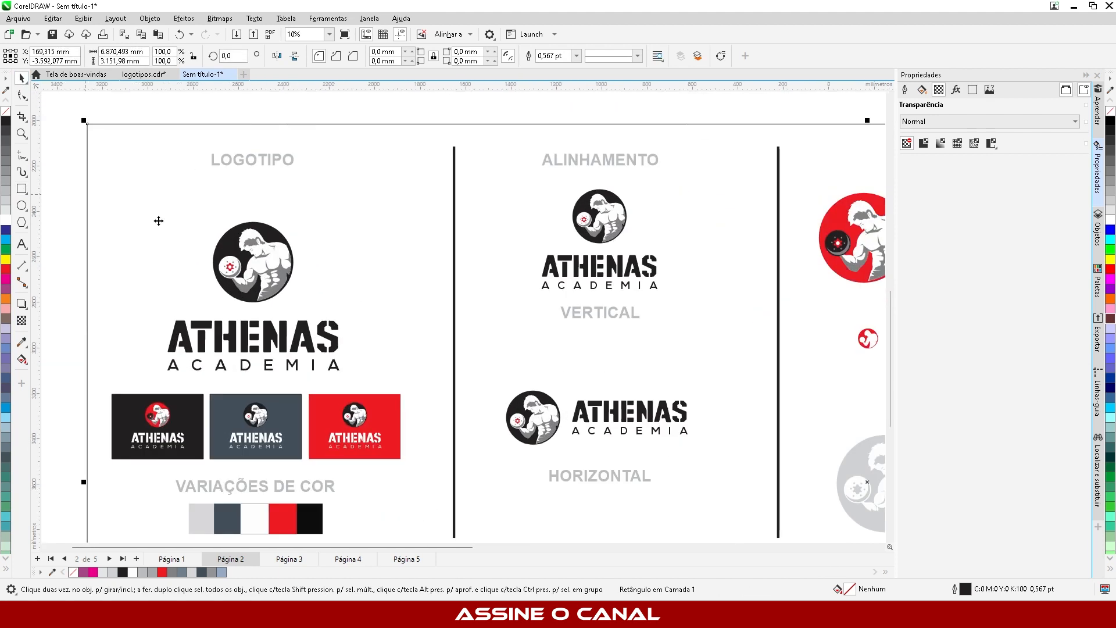
scroll(254, 270, up, 1)
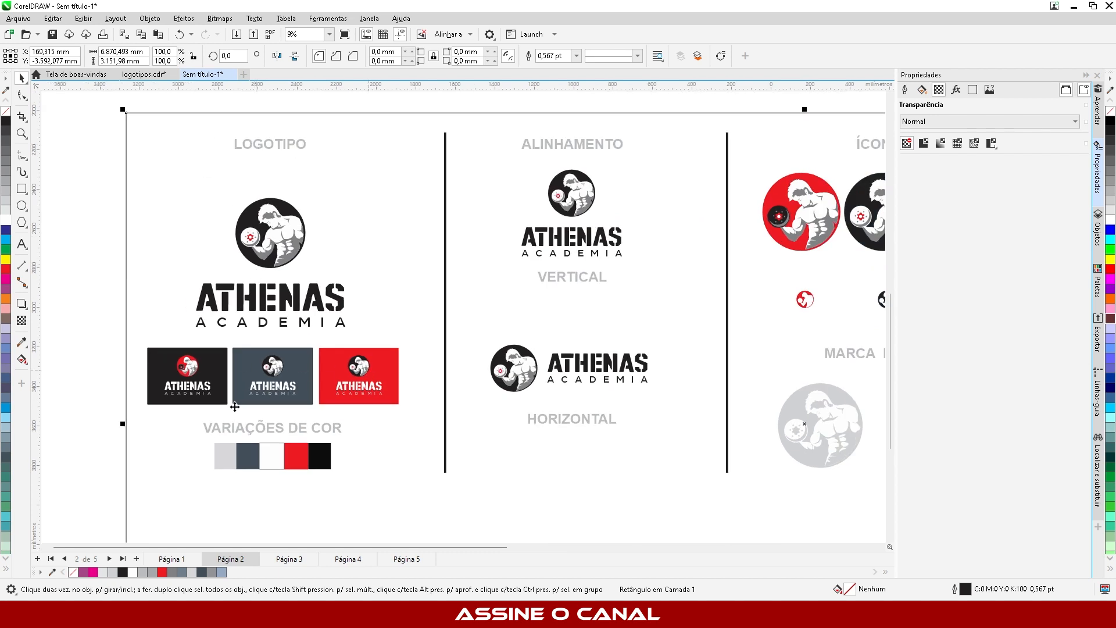
scroll(234, 406, up, 3)
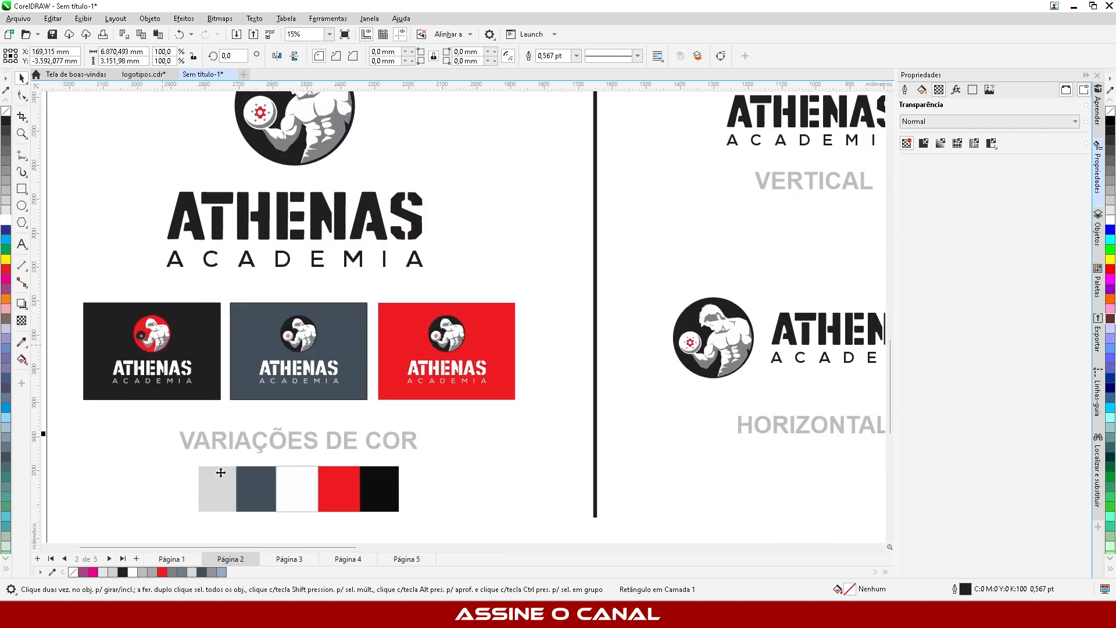
scroll(140, 417, down, 5)
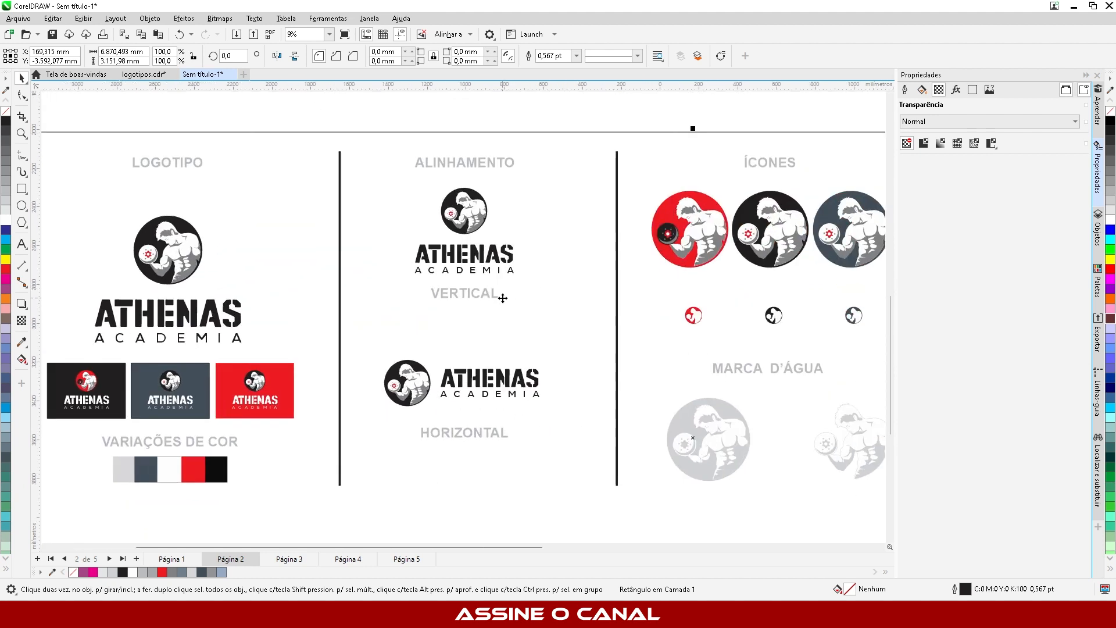
scroll(503, 298, up, 1)
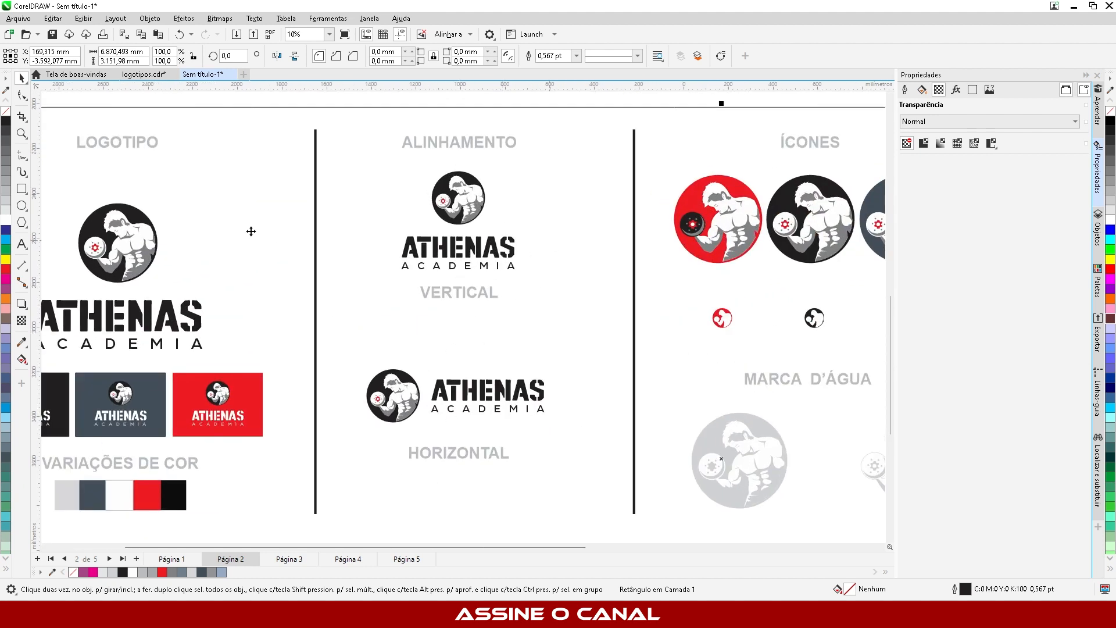
scroll(250, 232, down, 3)
scroll(651, 223, up, 3)
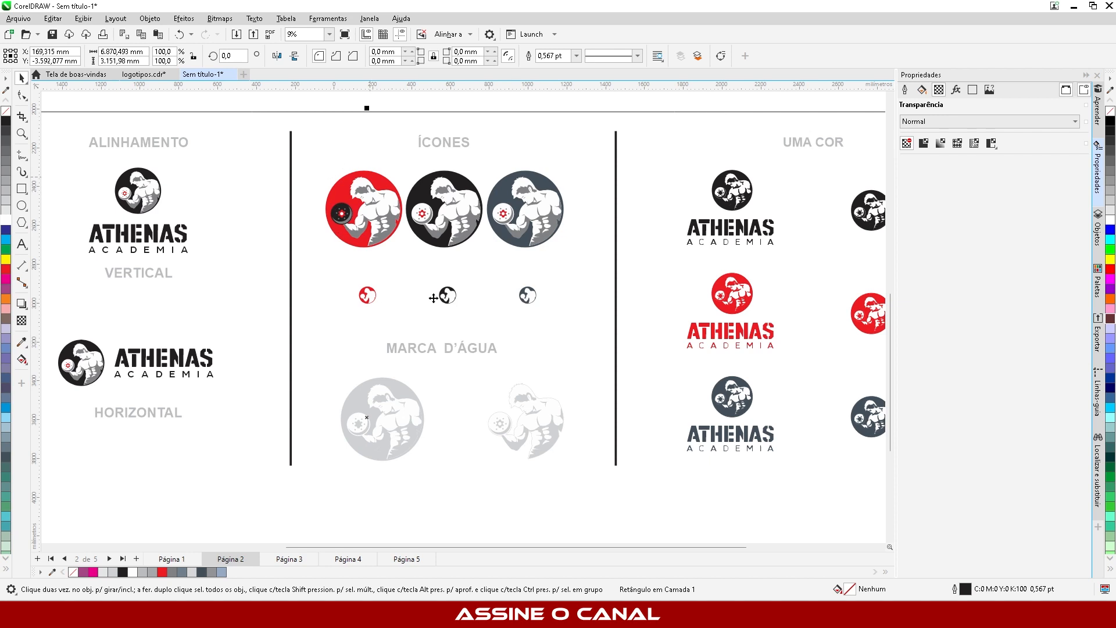
scroll(467, 306, up, 3)
scroll(380, 253, down, 3)
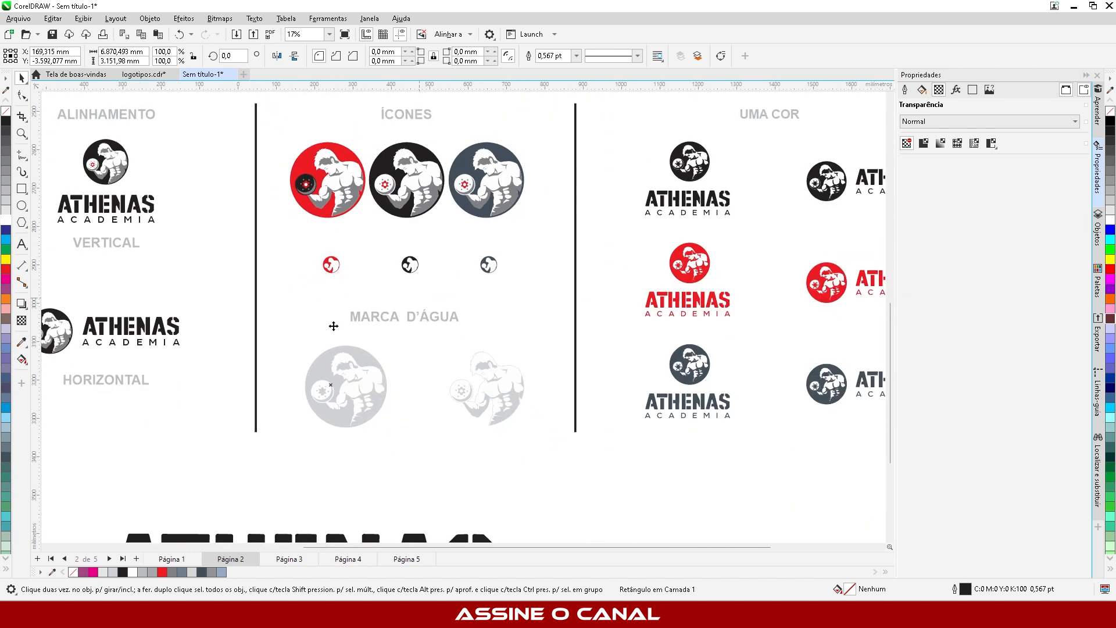
scroll(303, 332, down, 3)
scroll(418, 306, up, 3)
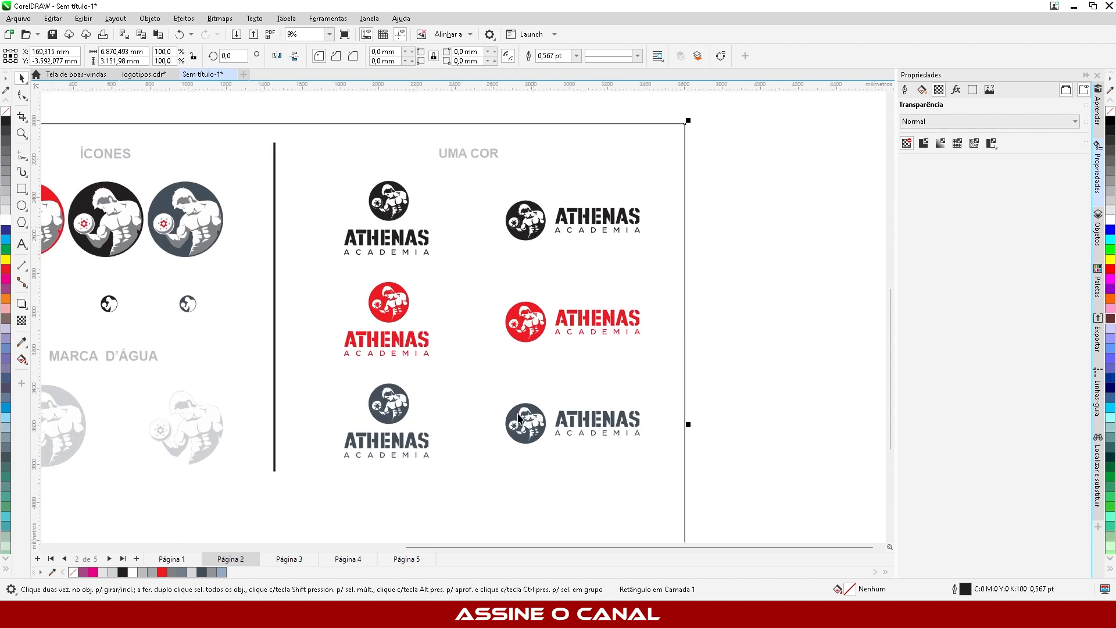
scroll(578, 256, down, 4)
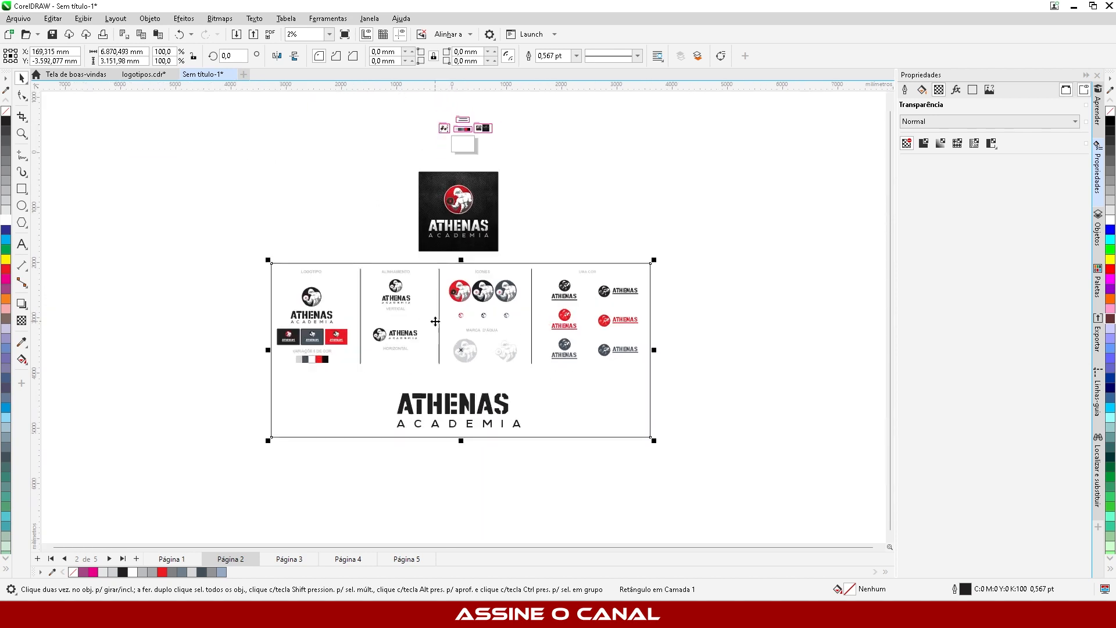
scroll(368, 168, up, 1)
scroll(467, 257, up, 1)
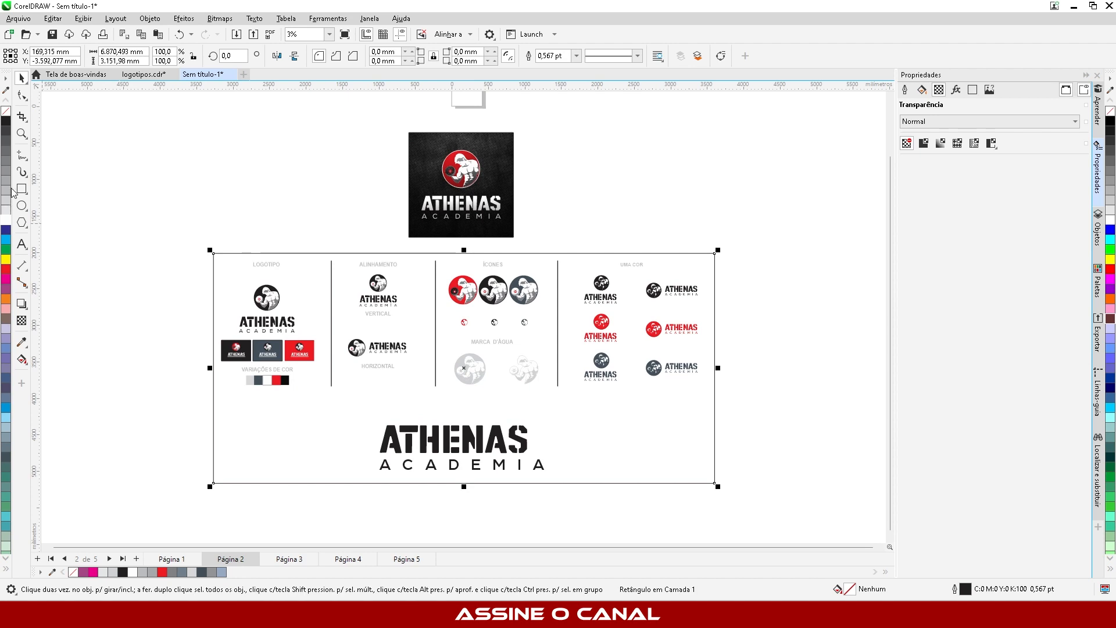
key(Escape)
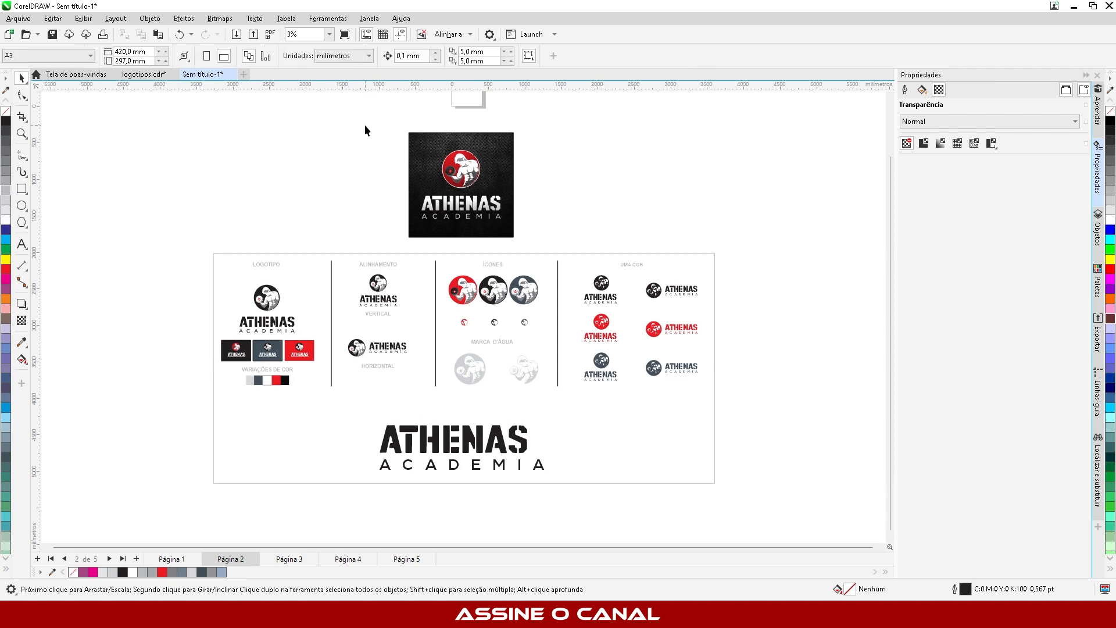
Step: Enlarge the featured logo with its dark background to about 1655 mm square and move it just above the frame
drag(395, 145, 529, 253)
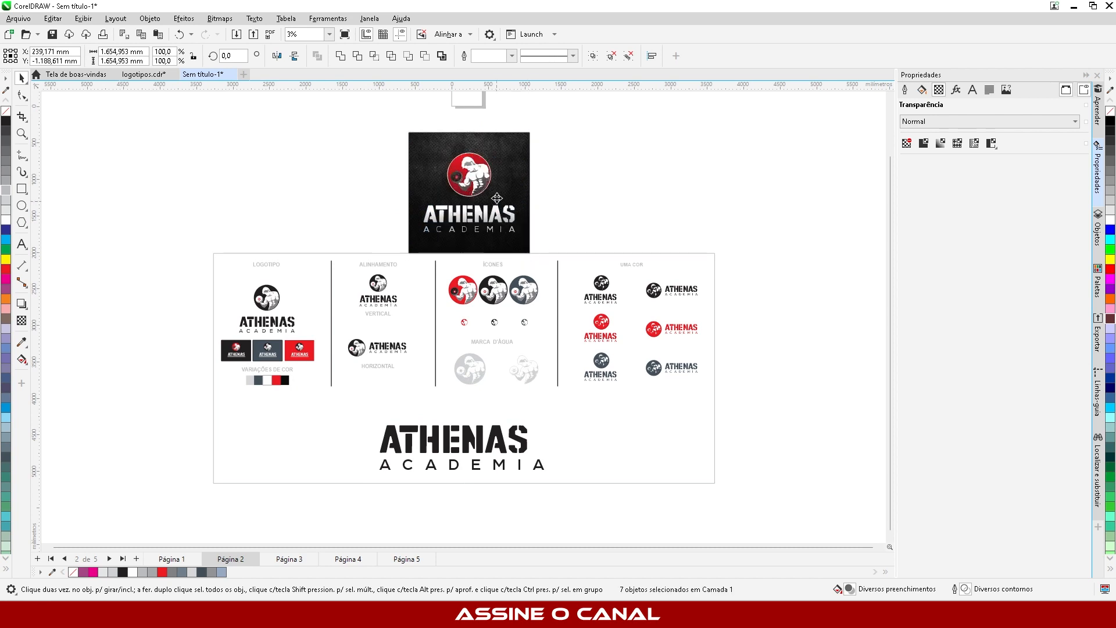
drag(497, 205, 496, 197)
click(516, 246)
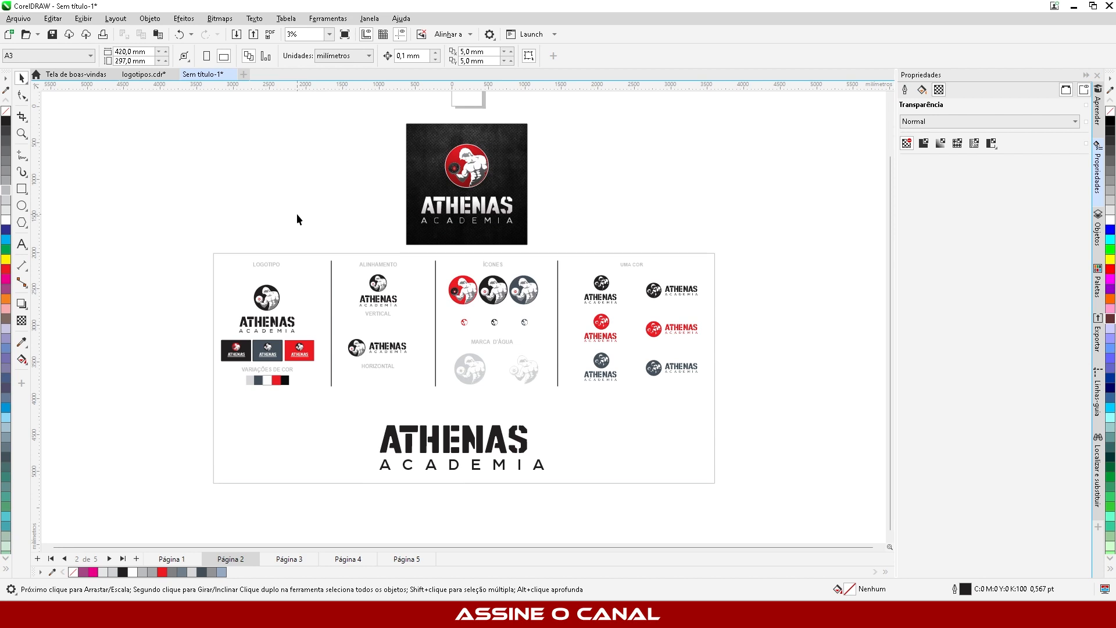
click(22, 133)
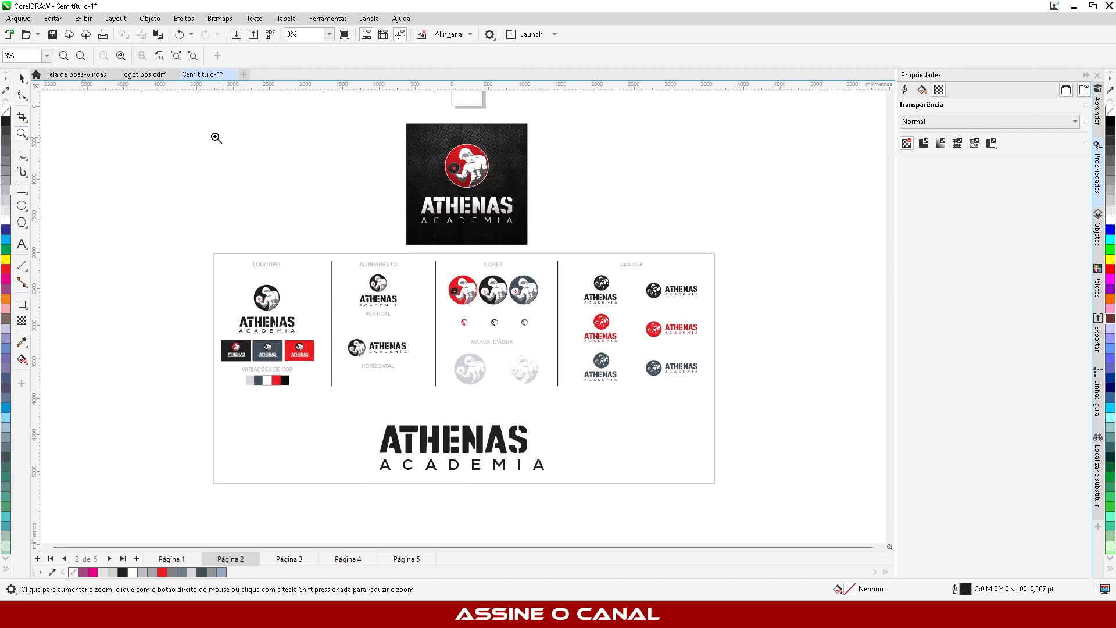
Step: Open page 1 and review the logo themes ACADEMIA, PIZZARIA, MAQUIAGEM, COMIDA VEGANA and ARQUITETURA, leaving everything deselected
drag(198, 117, 734, 493)
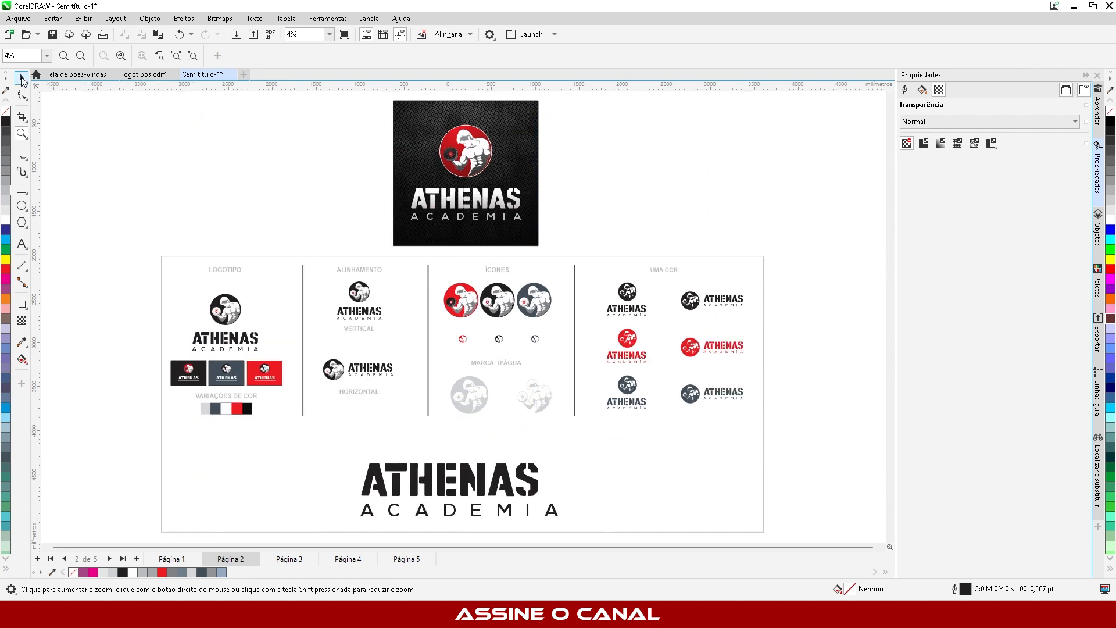
click(22, 79)
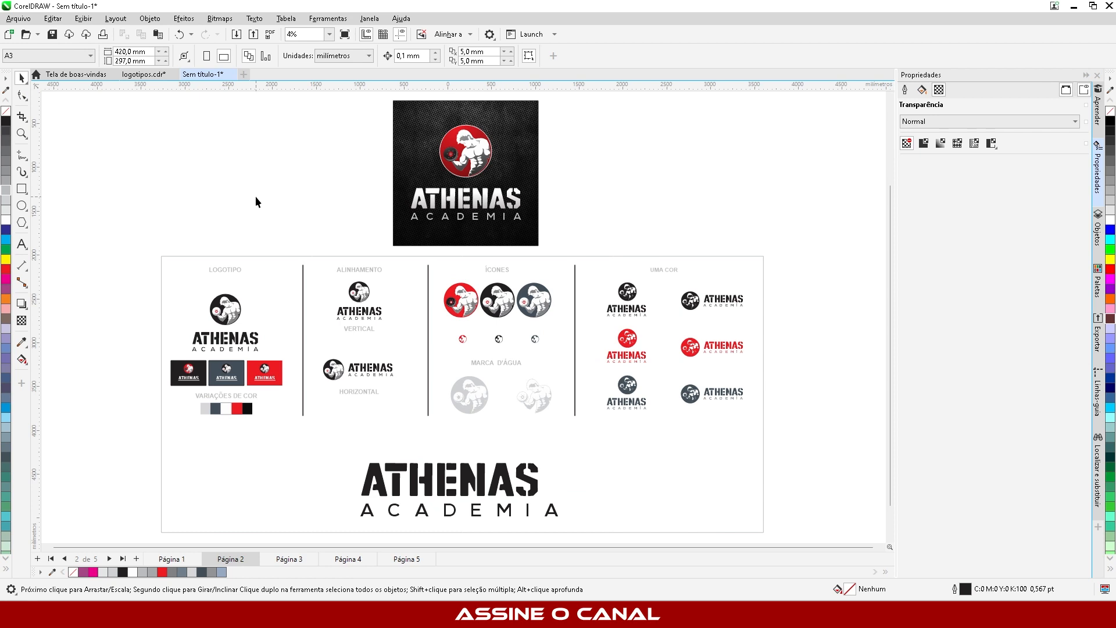
click(173, 562)
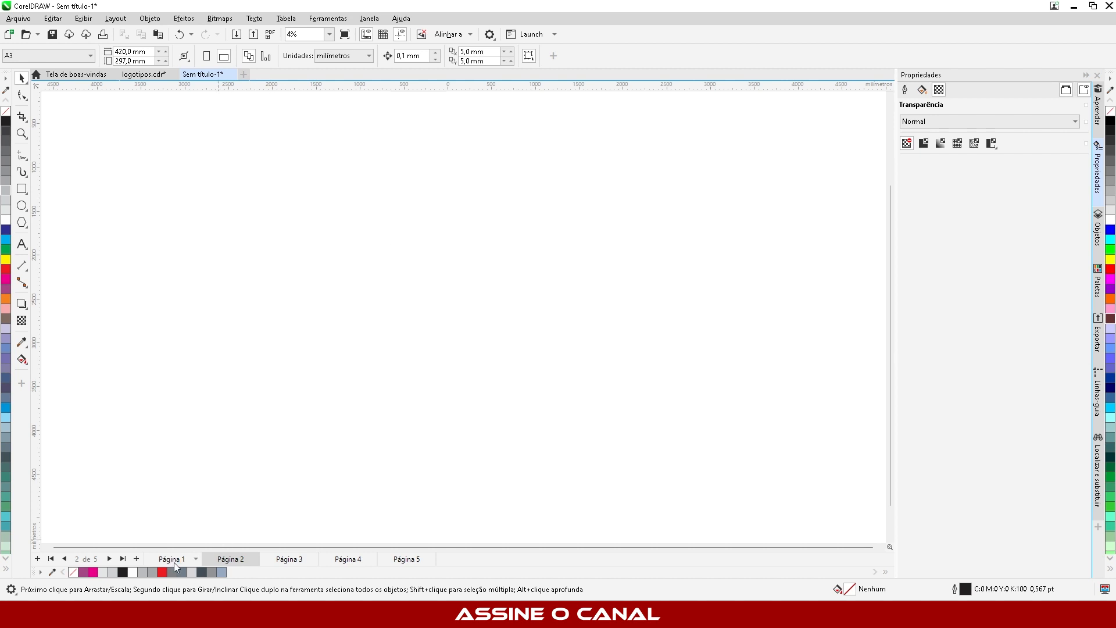
scroll(527, 198, up, 5)
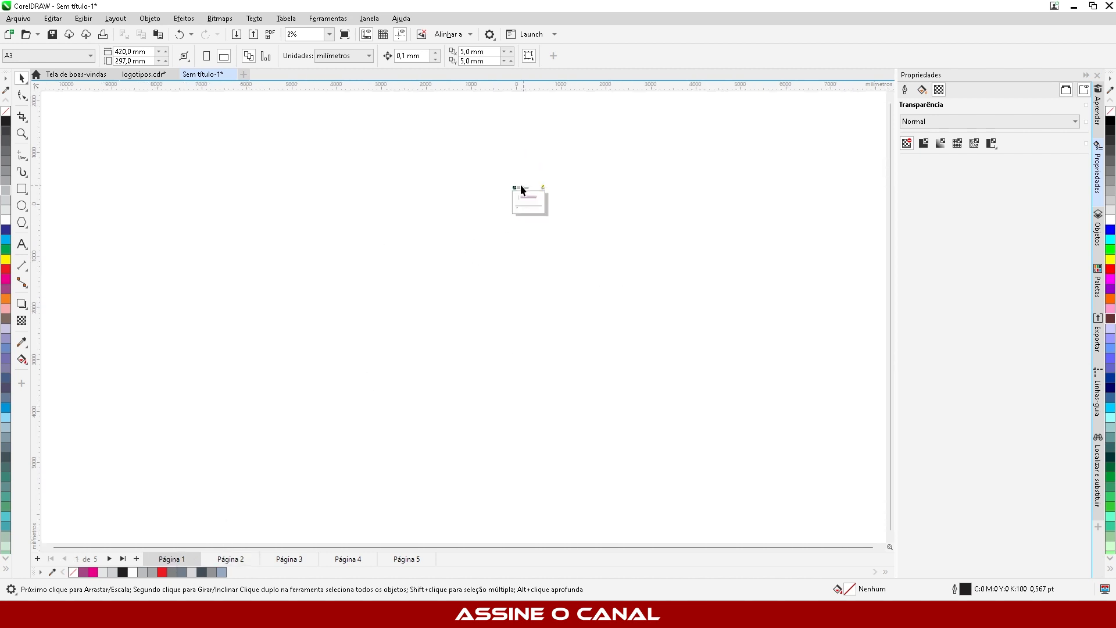
scroll(633, 291, up, 1)
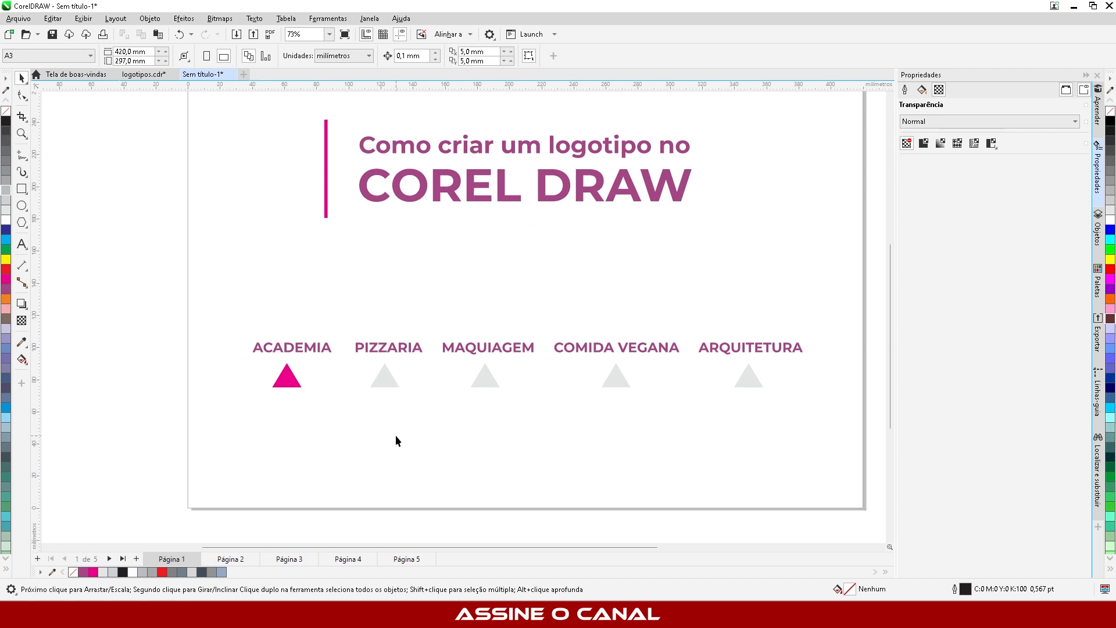
drag(327, 488, 444, 348)
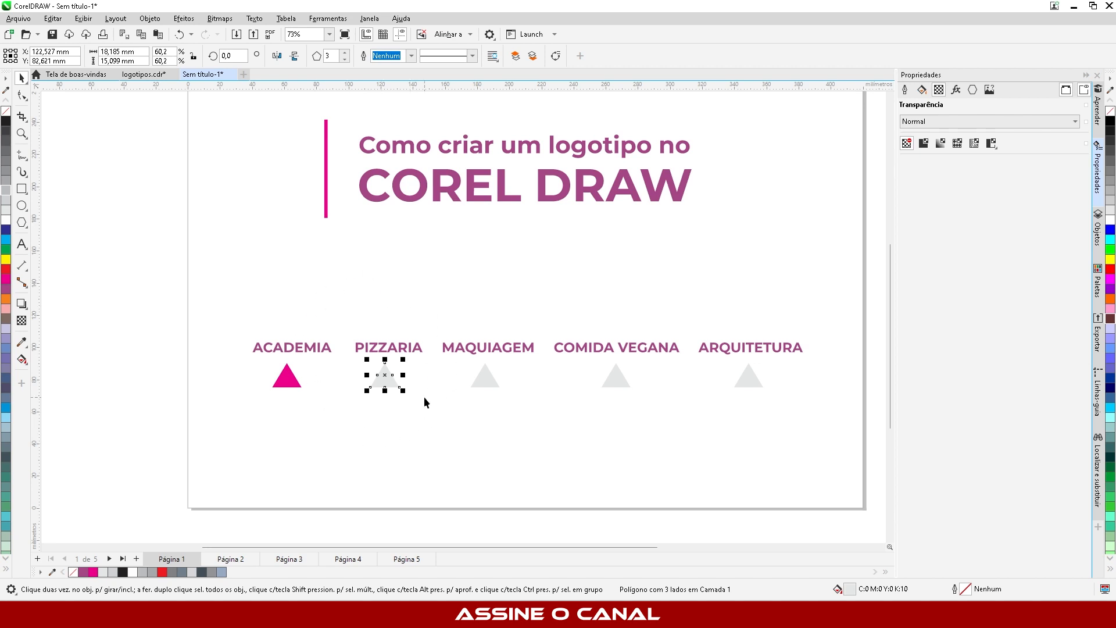
click(486, 351)
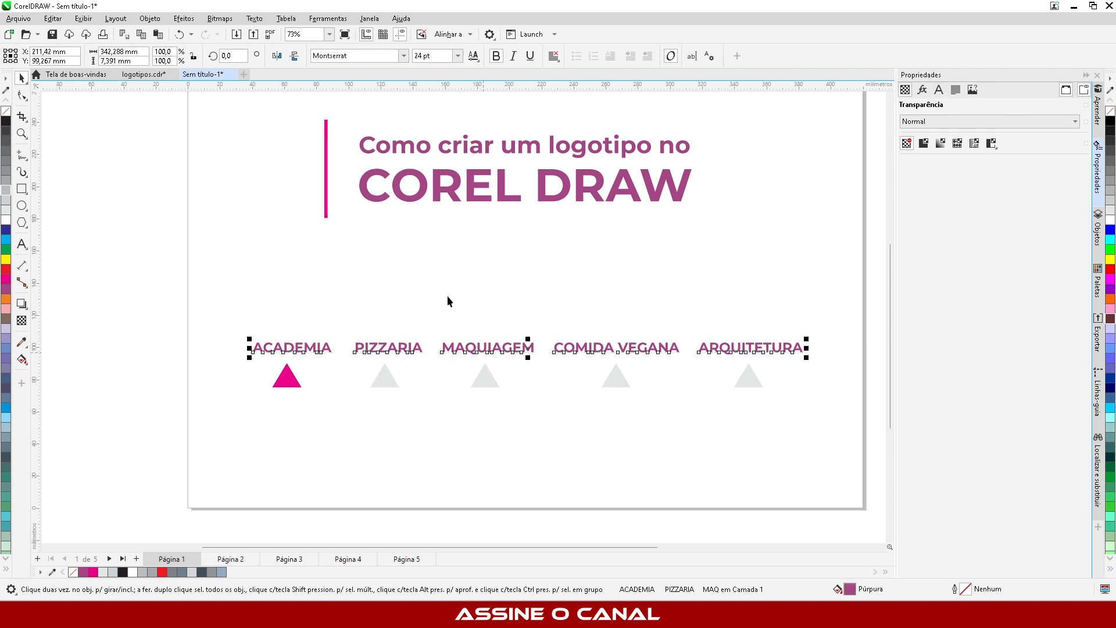
click(528, 441)
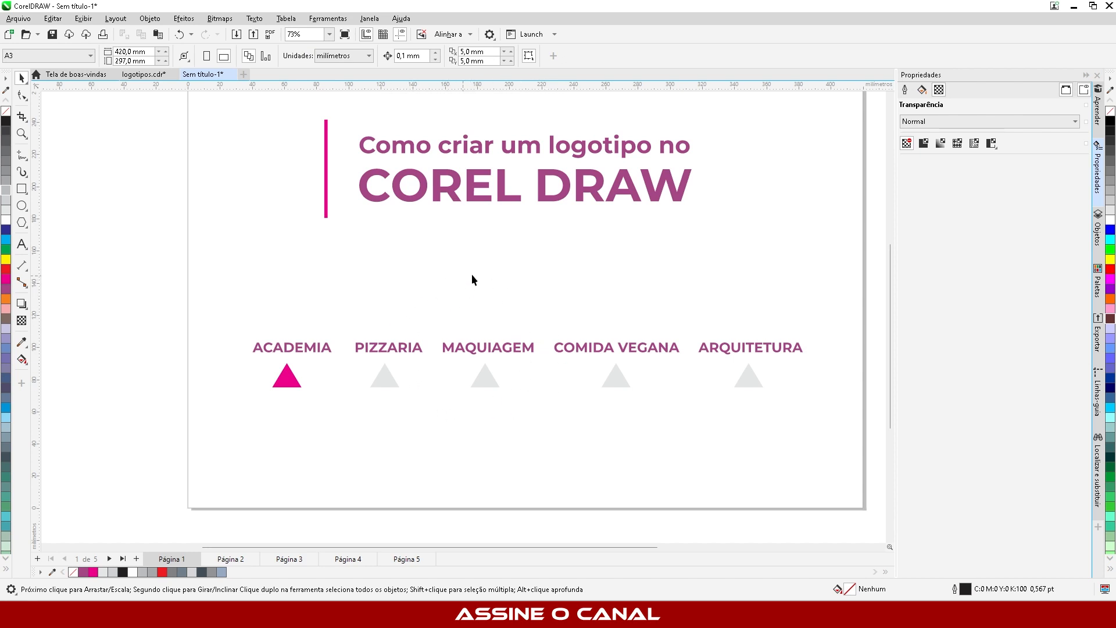
click(635, 353)
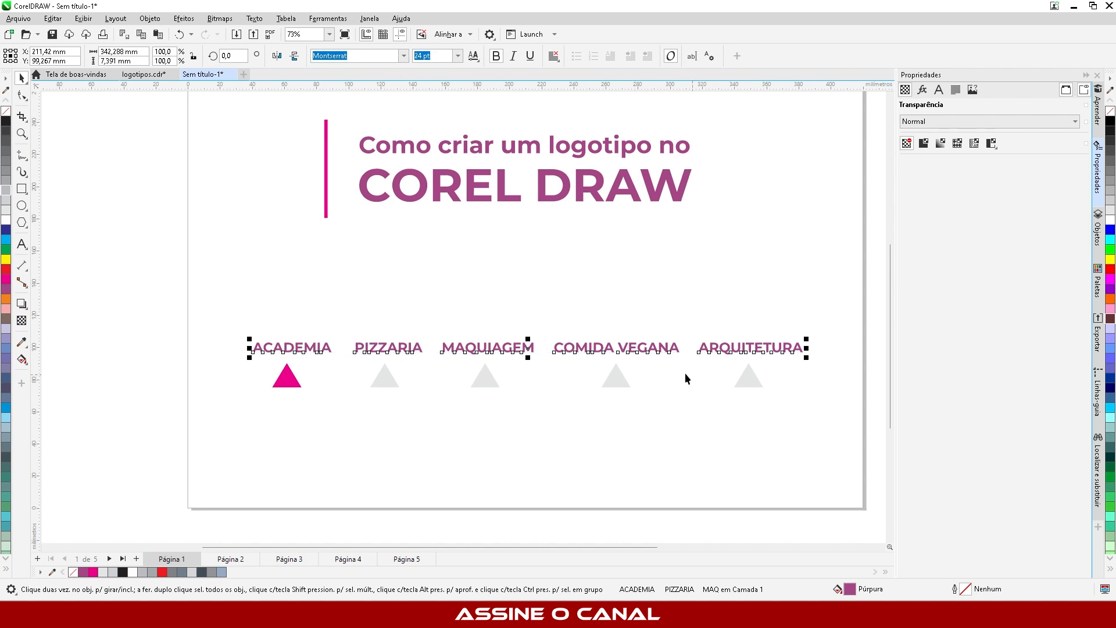
click(833, 423)
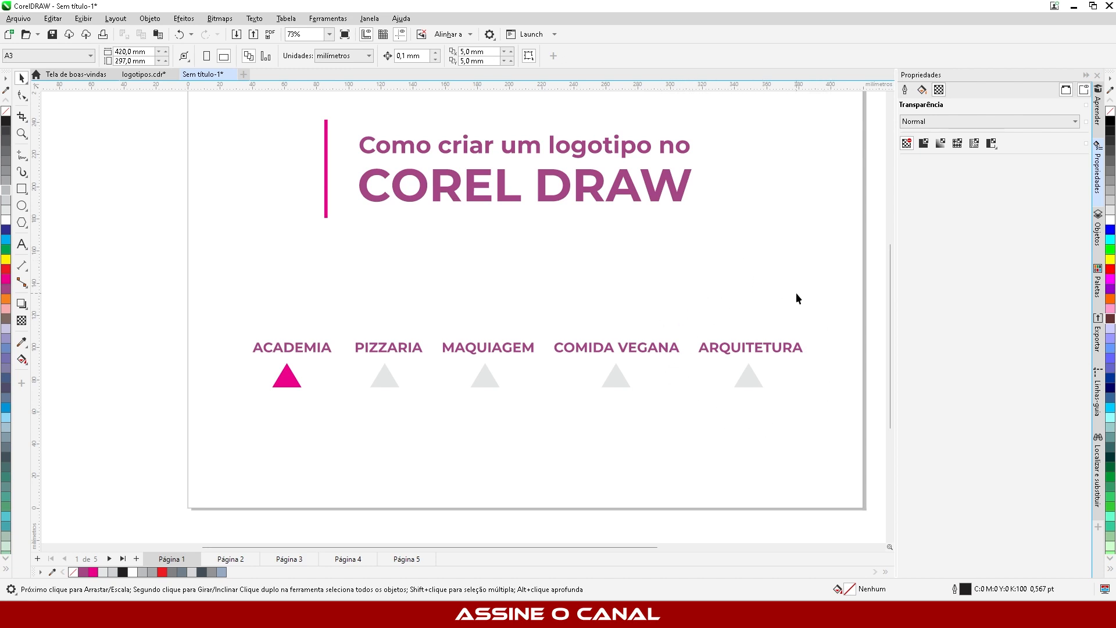
scroll(386, 383, down, 2)
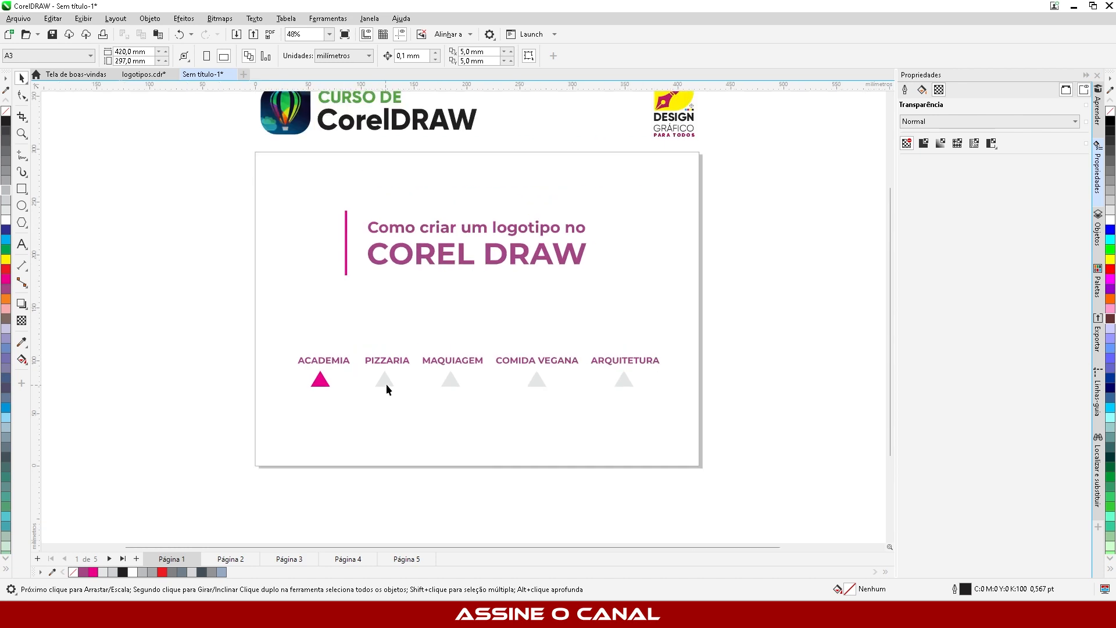
scroll(521, 286, up, 2)
scroll(433, 337, down, 1)
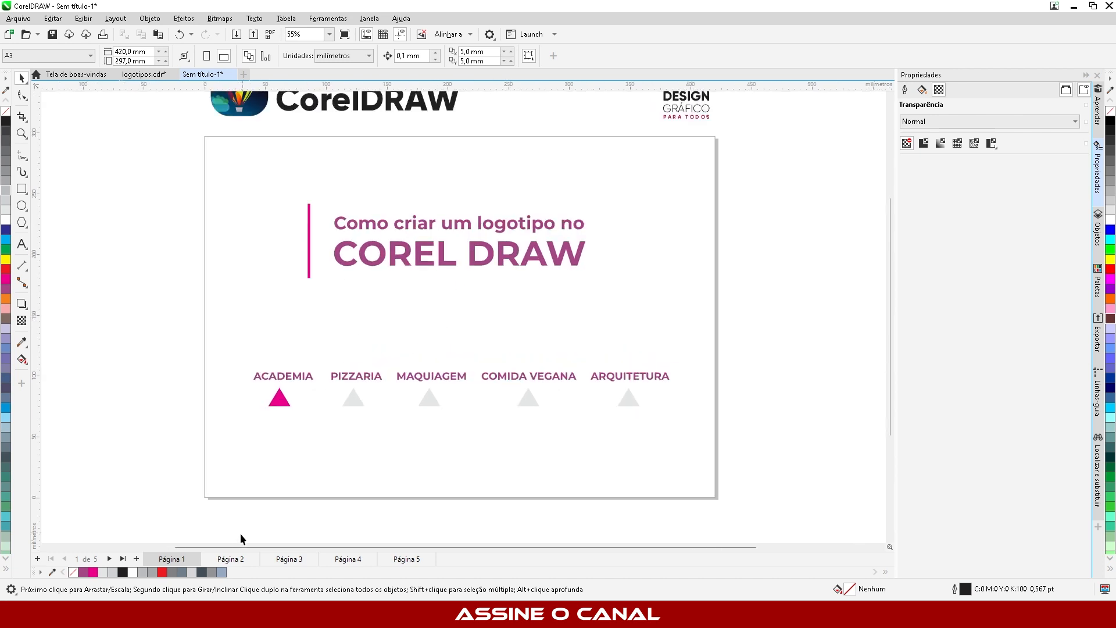
Step: Review the finished ATHENAS ACADEMIA presentation on page 2 and open the DICA ESPECIAL slide on page 3
click(233, 559)
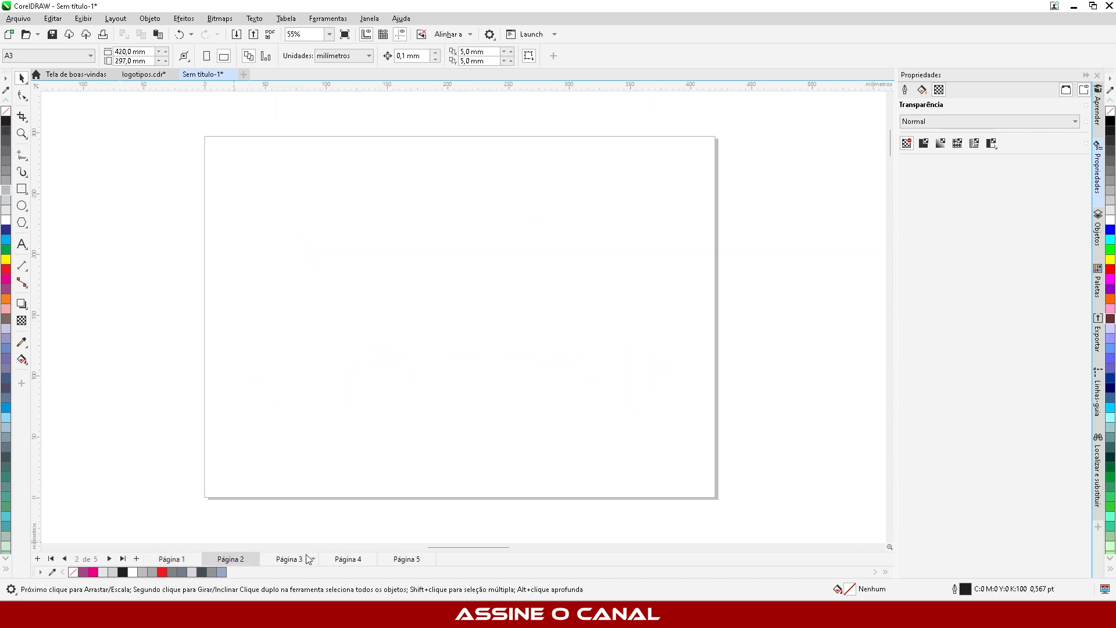
scroll(383, 133, down, 4)
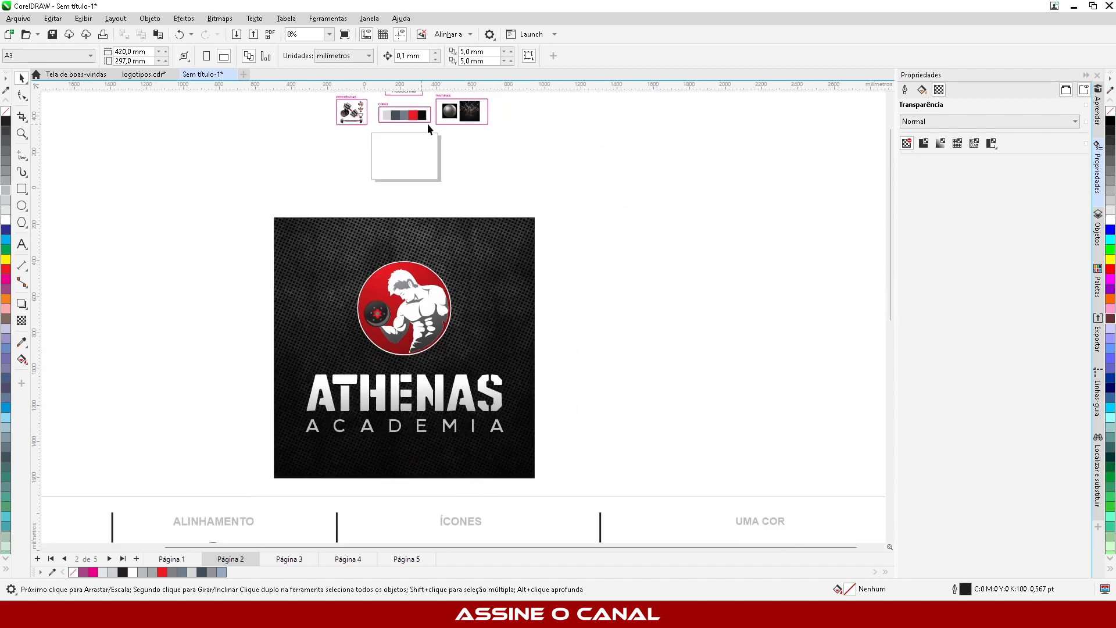
scroll(427, 124, down, 2)
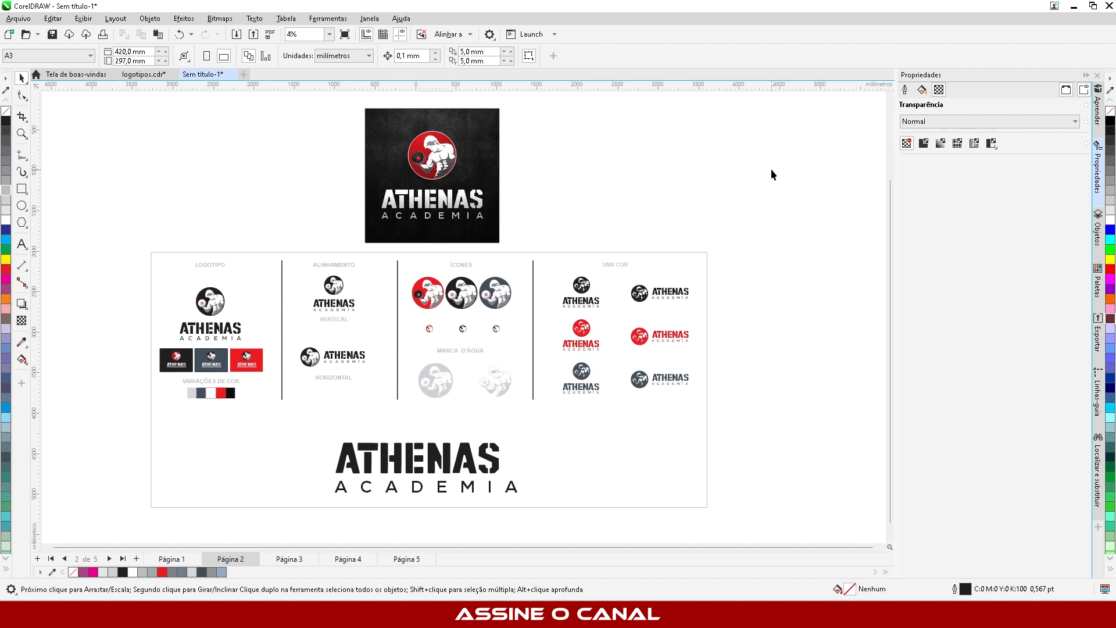
click(294, 560)
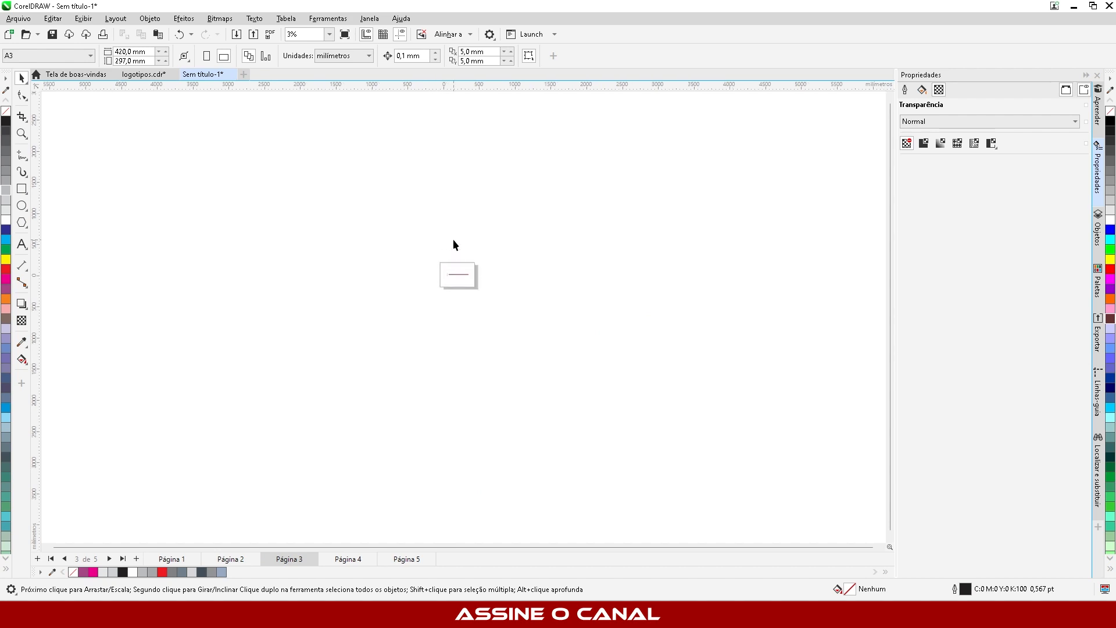
scroll(452, 239, up, 4)
scroll(385, 247, up, 2)
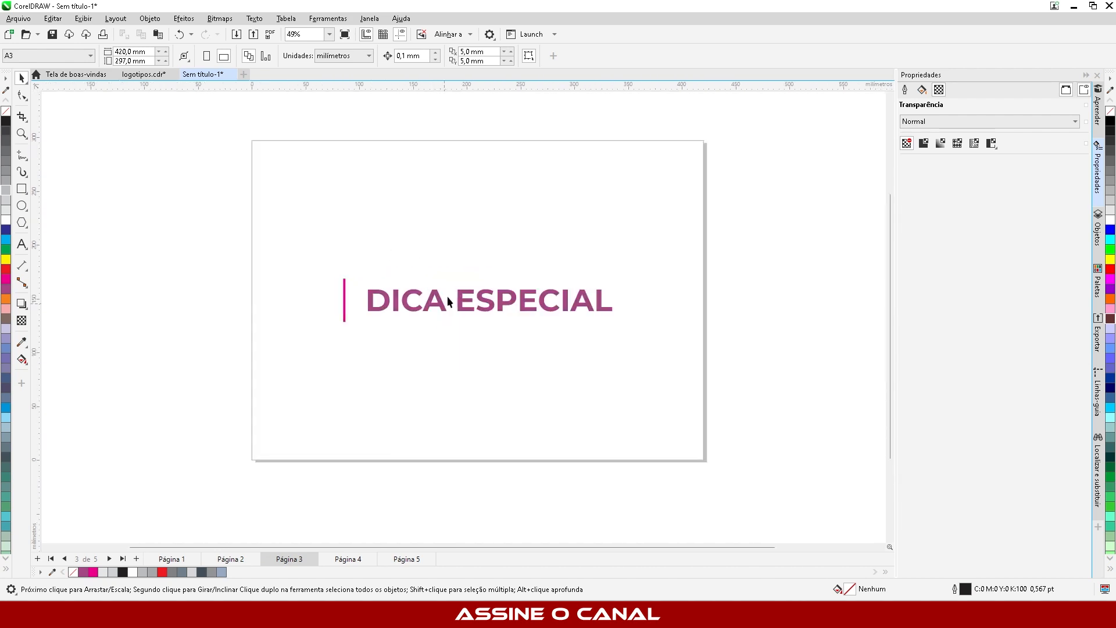
Step: Switch to Chrome, open the DESIGN GRÁFICO course page and find its list of course modules
mouse_move(635, 615)
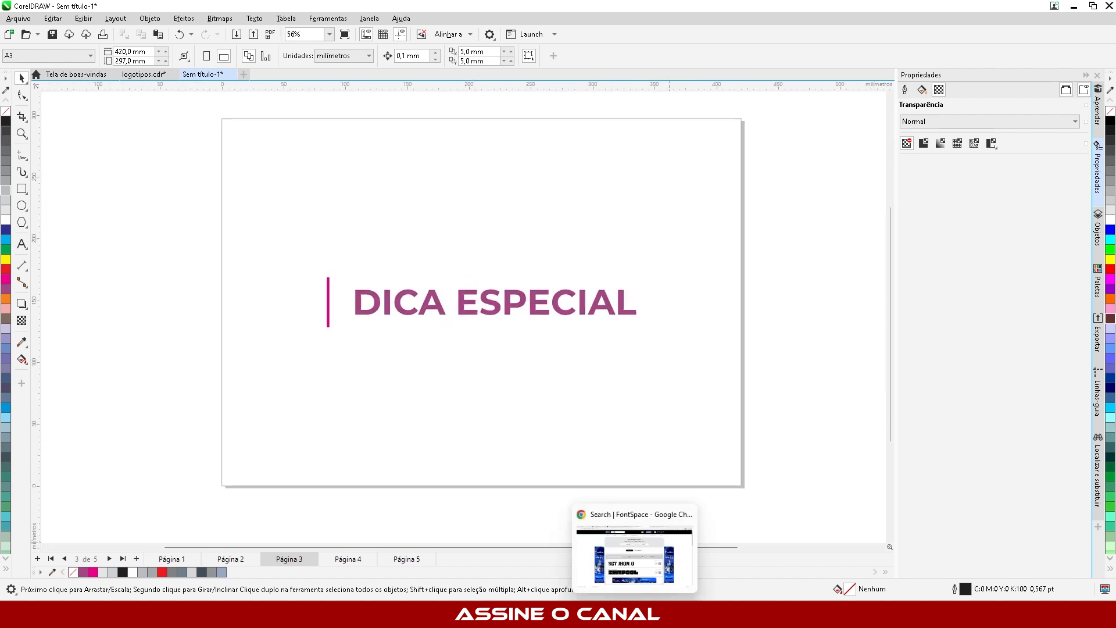
click(635, 552)
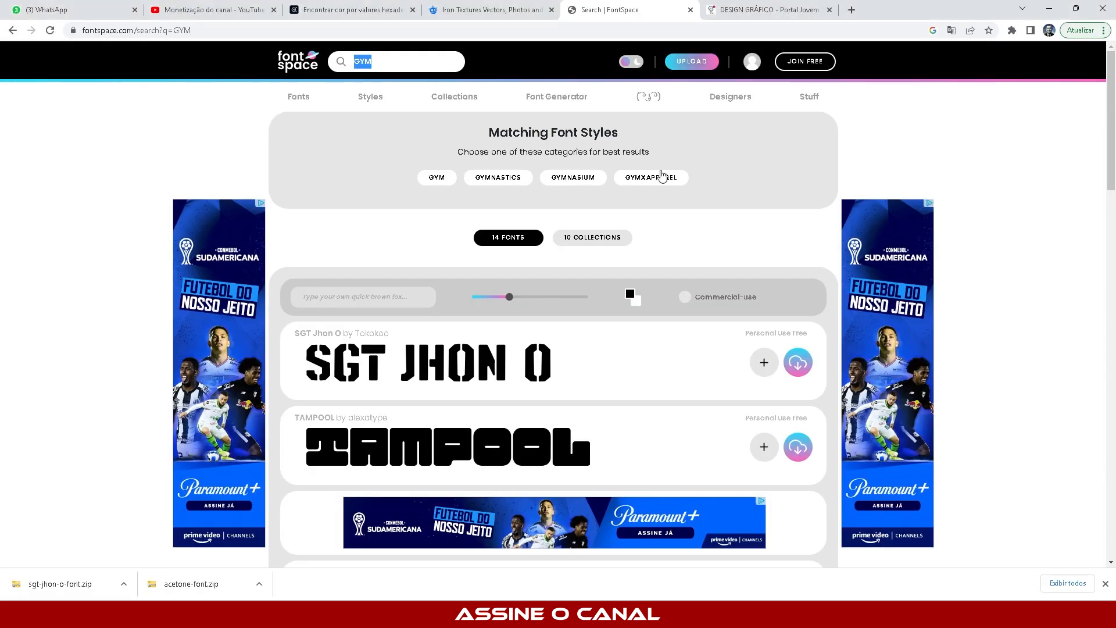
click(744, 13)
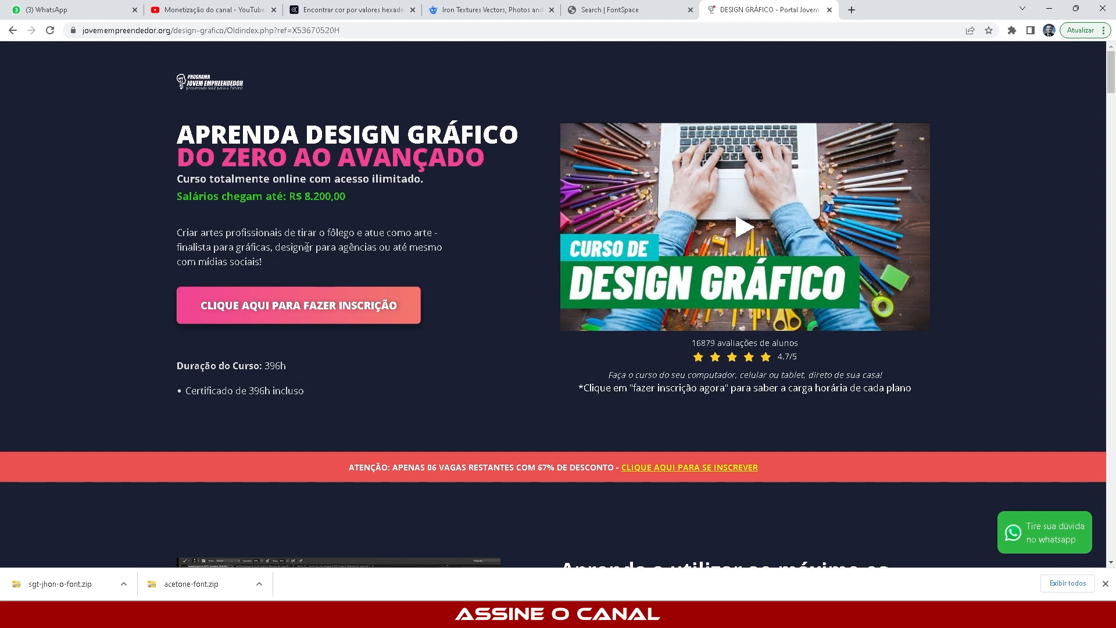
scroll(320, 242, down, 4)
scroll(473, 221, down, 20)
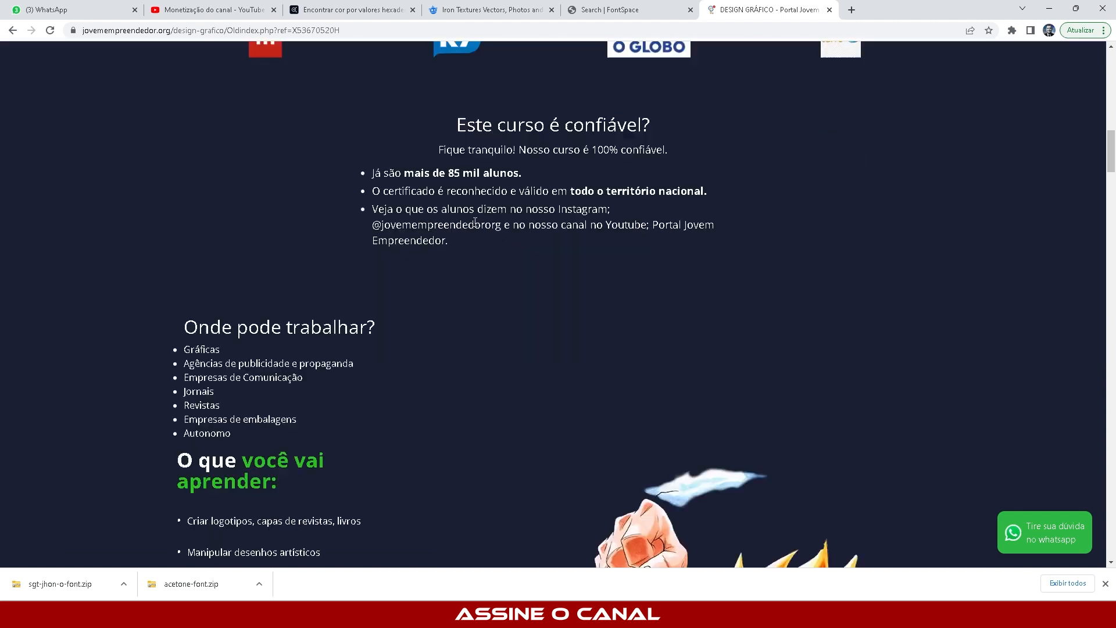
scroll(474, 224, down, 13)
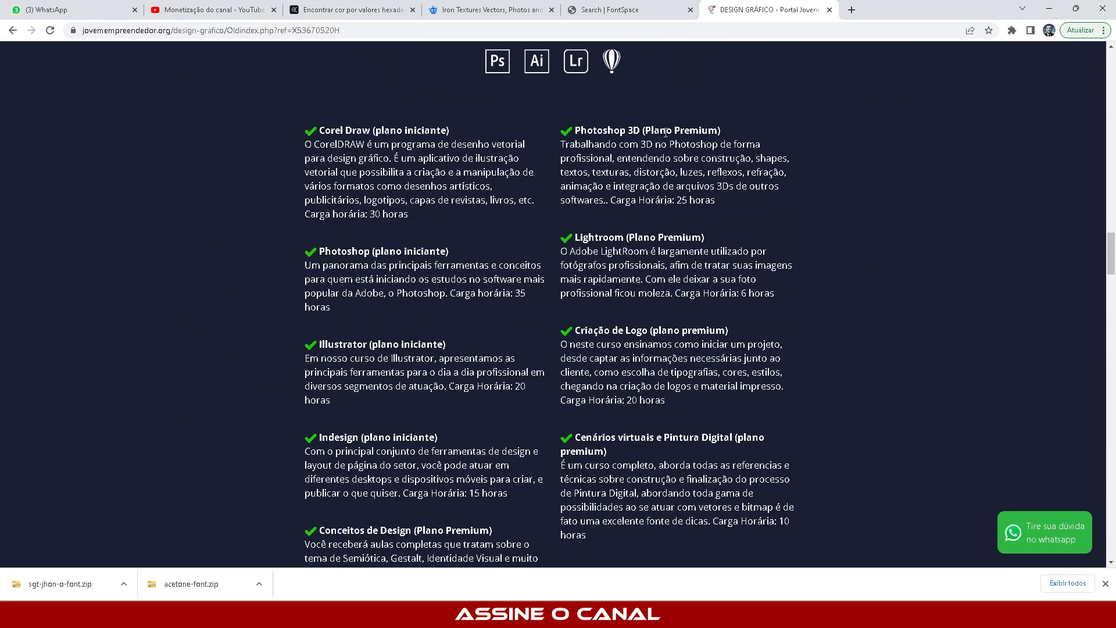
Step: Examine the Corel Draw, Photoshop, Lightroom, Photoshop 3D and Cenários virtuais e Pintura Digital modules, highlighting their headings
drag(320, 127, 458, 124)
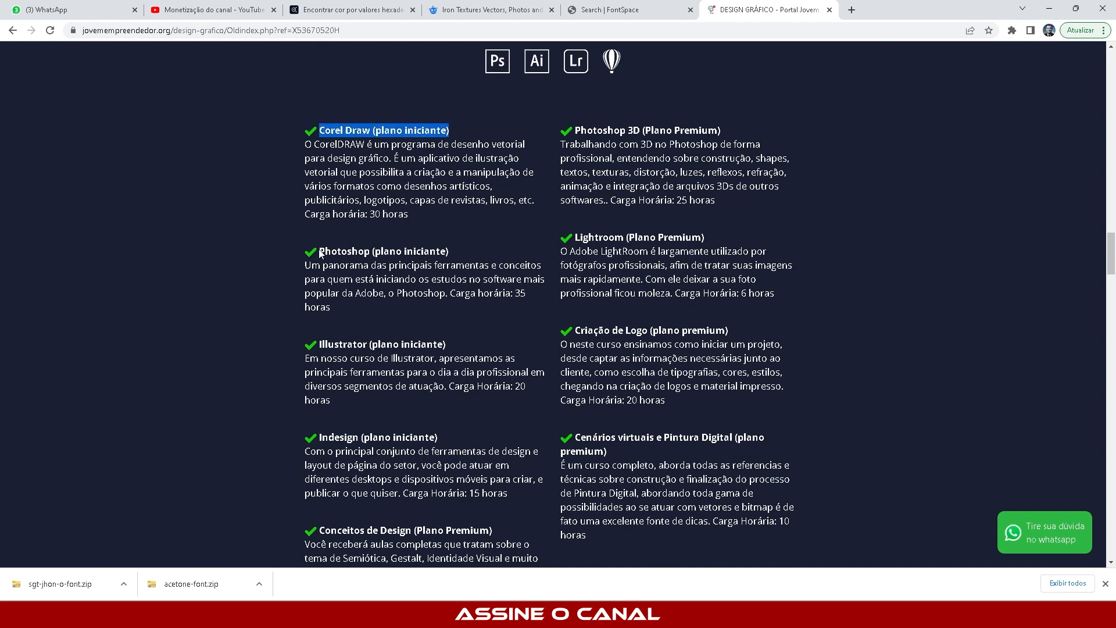
drag(319, 251, 469, 248)
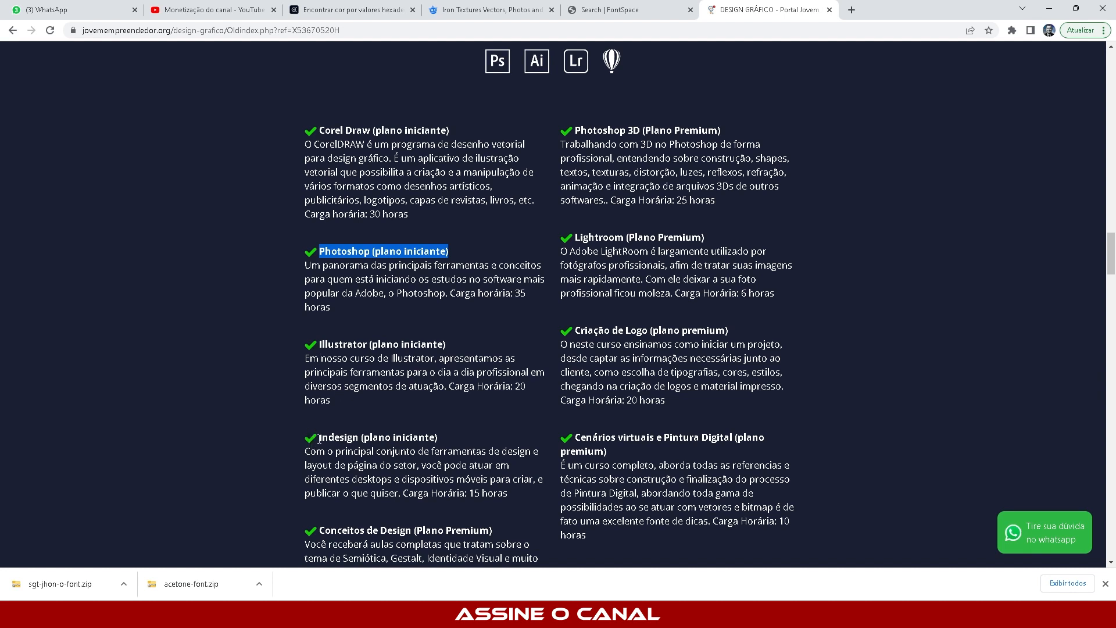
click(388, 144)
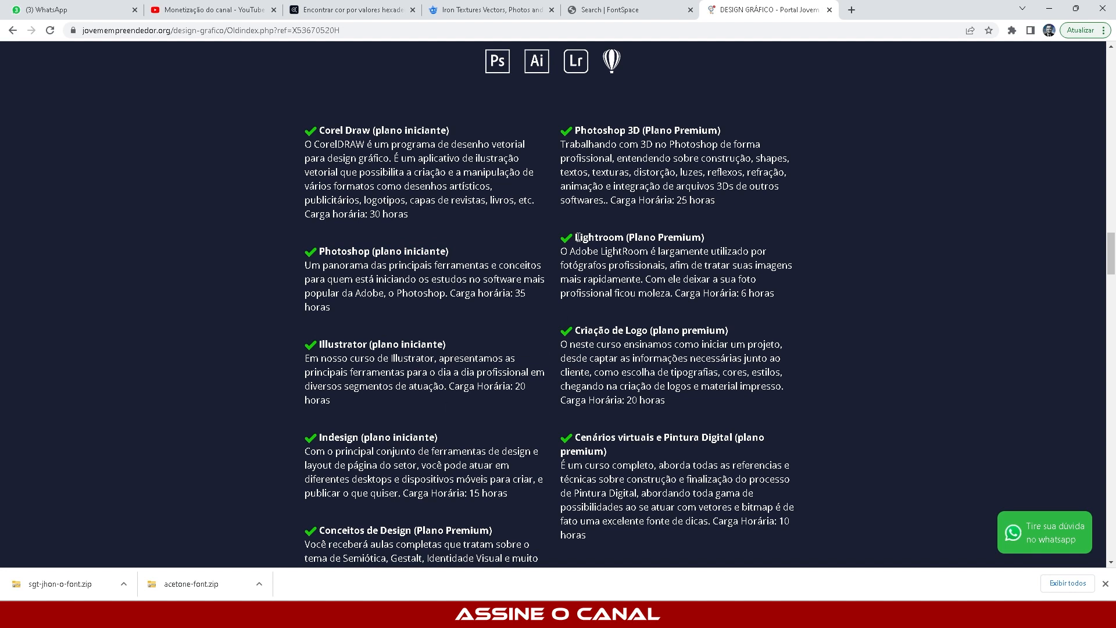
drag(575, 237, 741, 237)
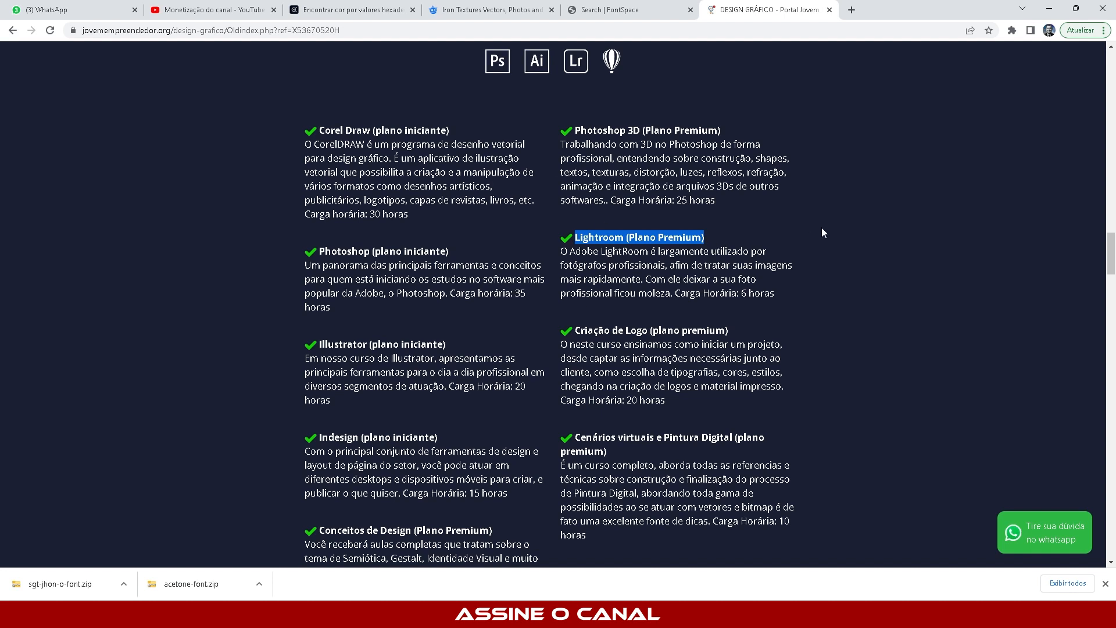
click(902, 244)
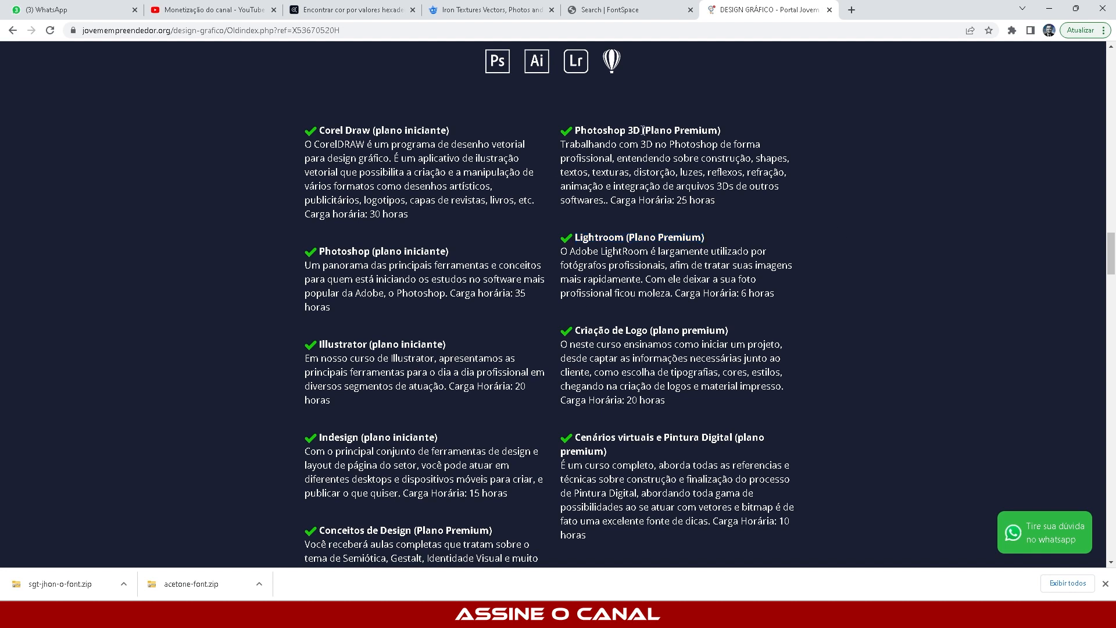
drag(642, 130, 582, 131)
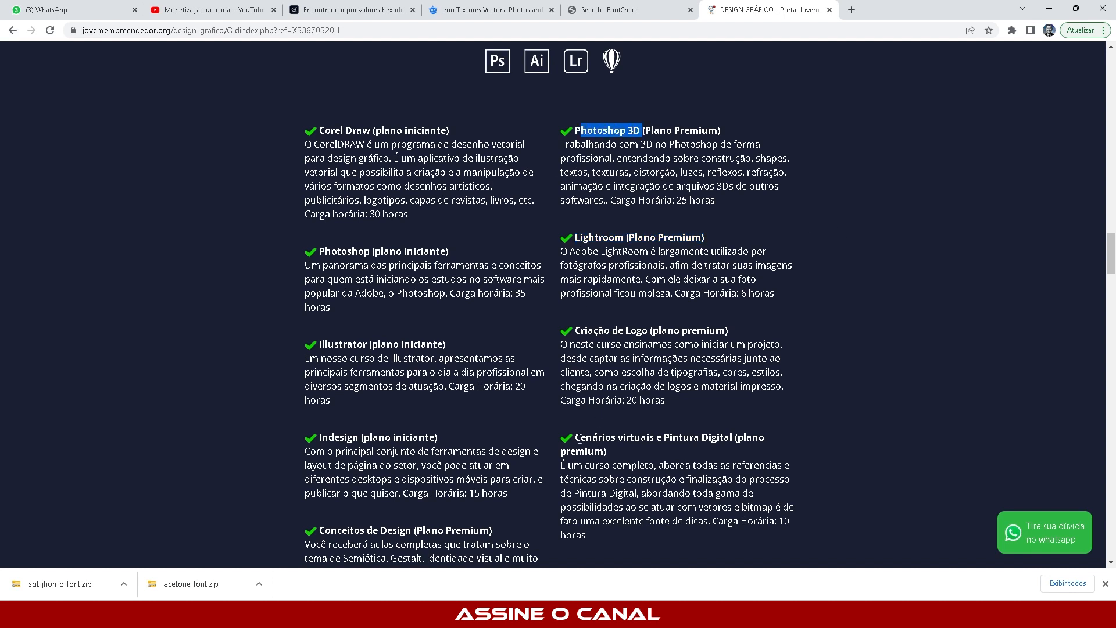
drag(580, 437, 744, 438)
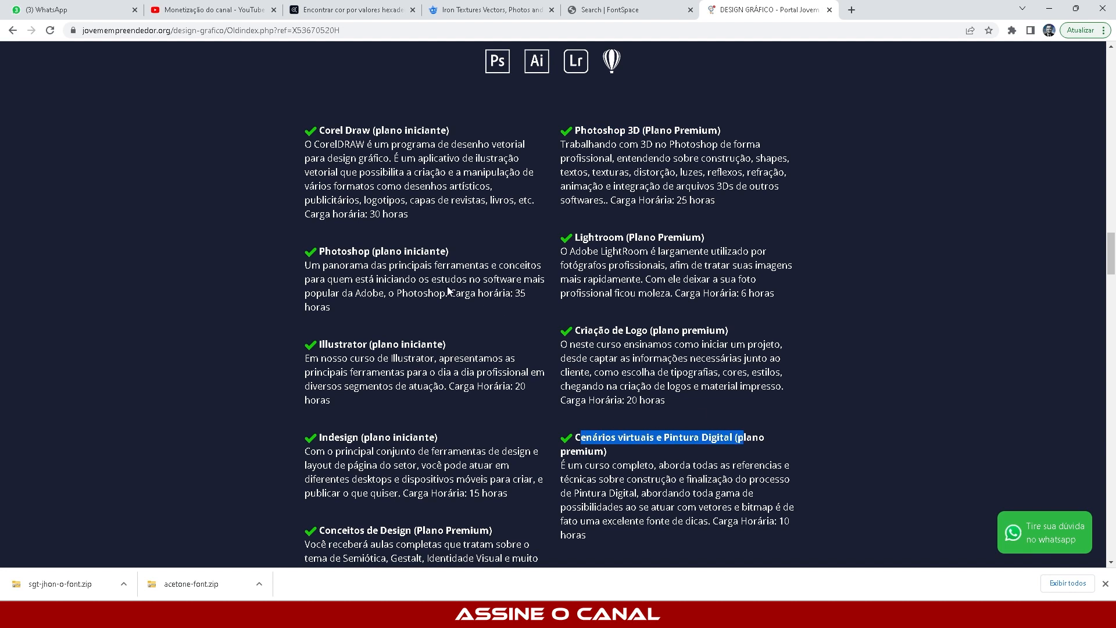
Step: Read the further premium modules, highlighting the Conceitos de Design heading, and find the Plano Básico and Plano Completo comparison
scroll(494, 261, down, 4)
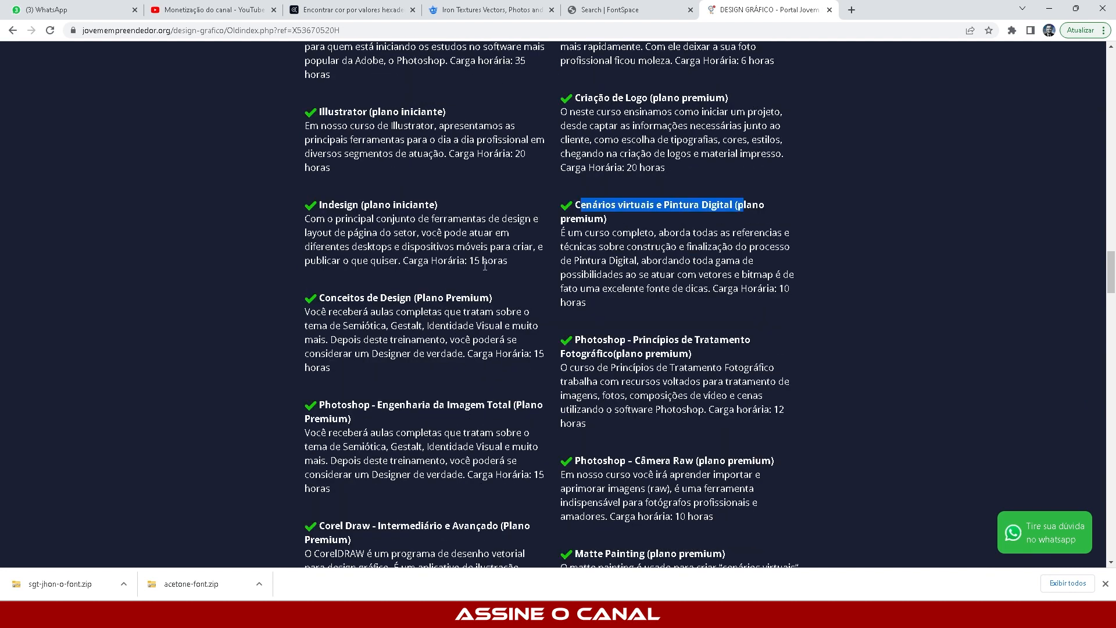
scroll(370, 309, down, 3)
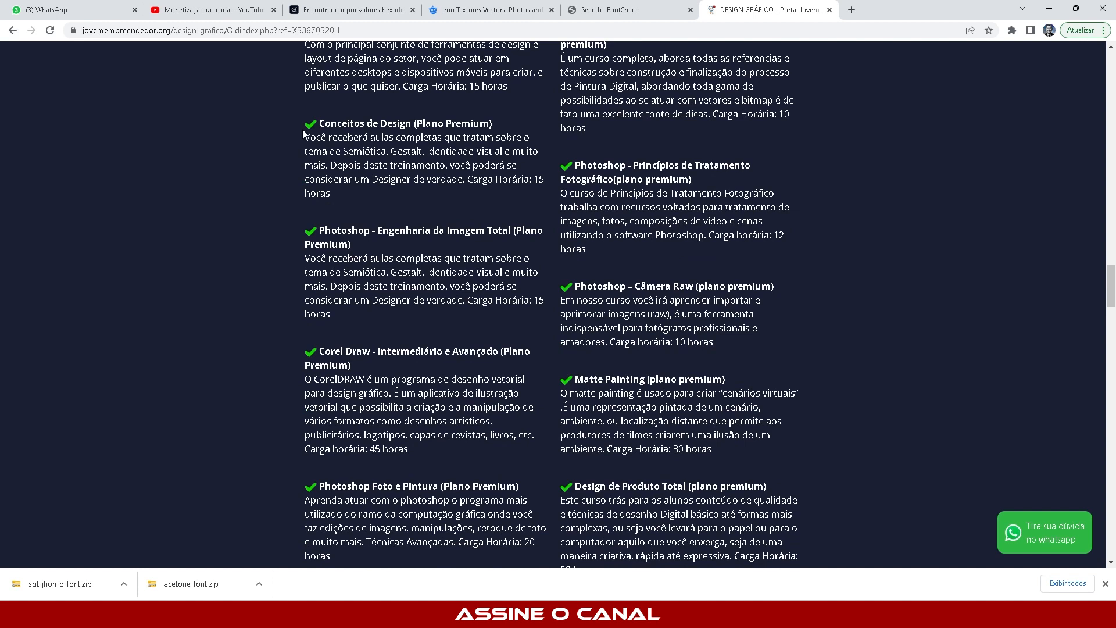
drag(319, 123, 444, 123)
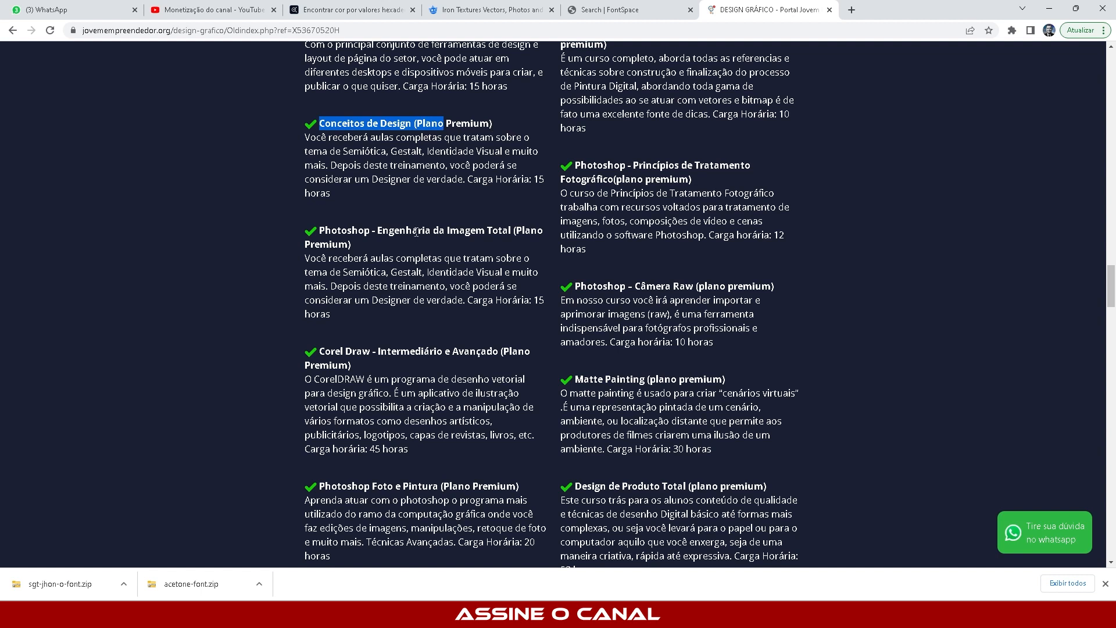
click(730, 256)
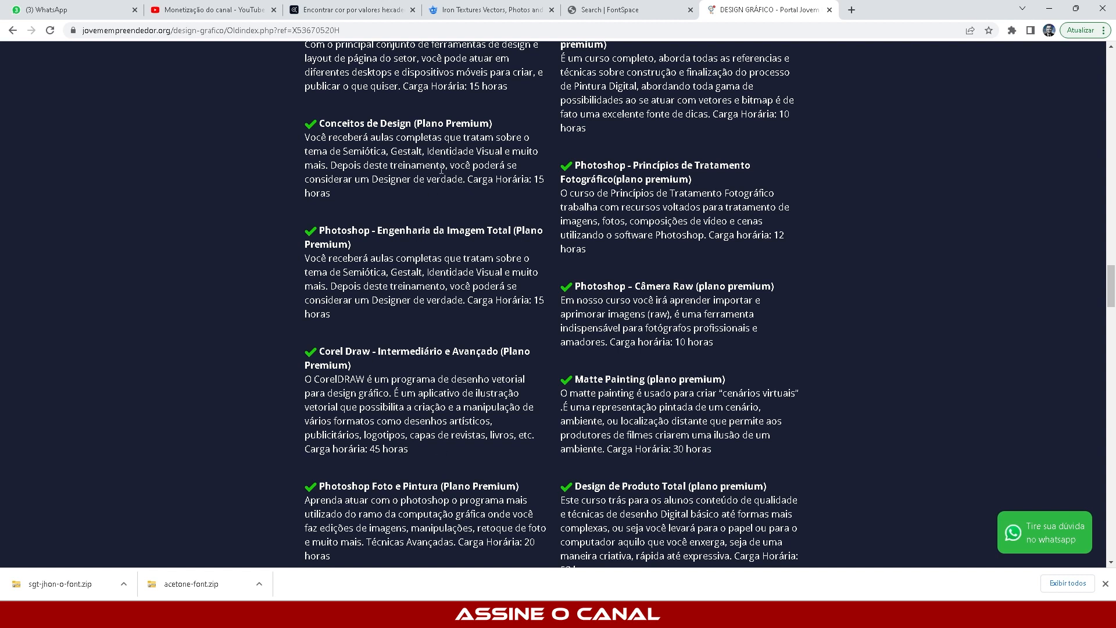
scroll(442, 170, down, 2)
scroll(577, 363, up, 9)
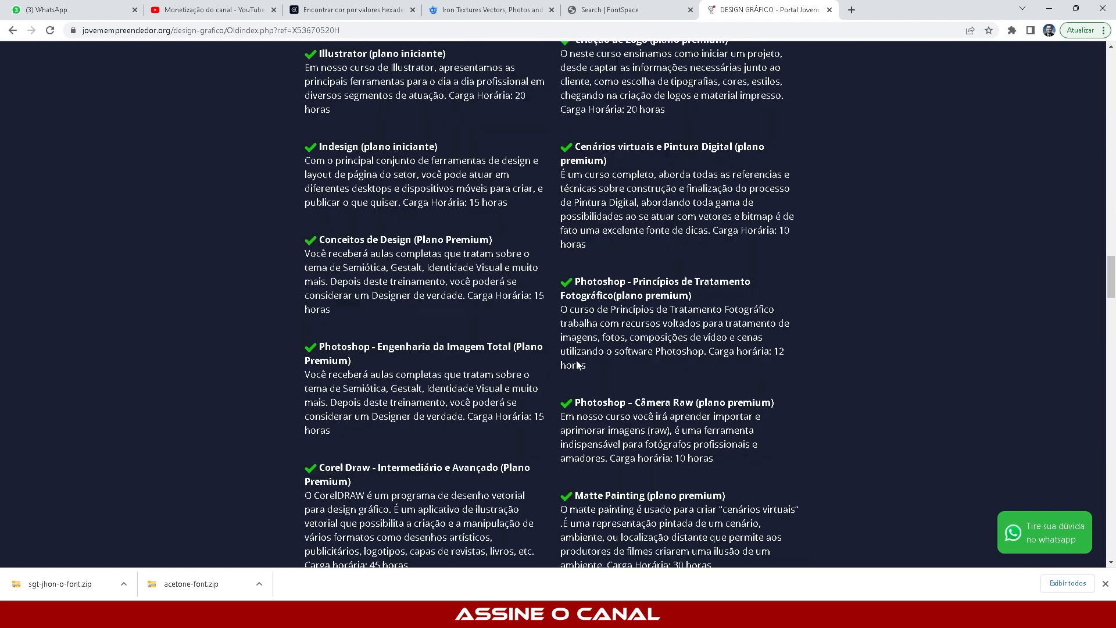
scroll(555, 346, down, 20)
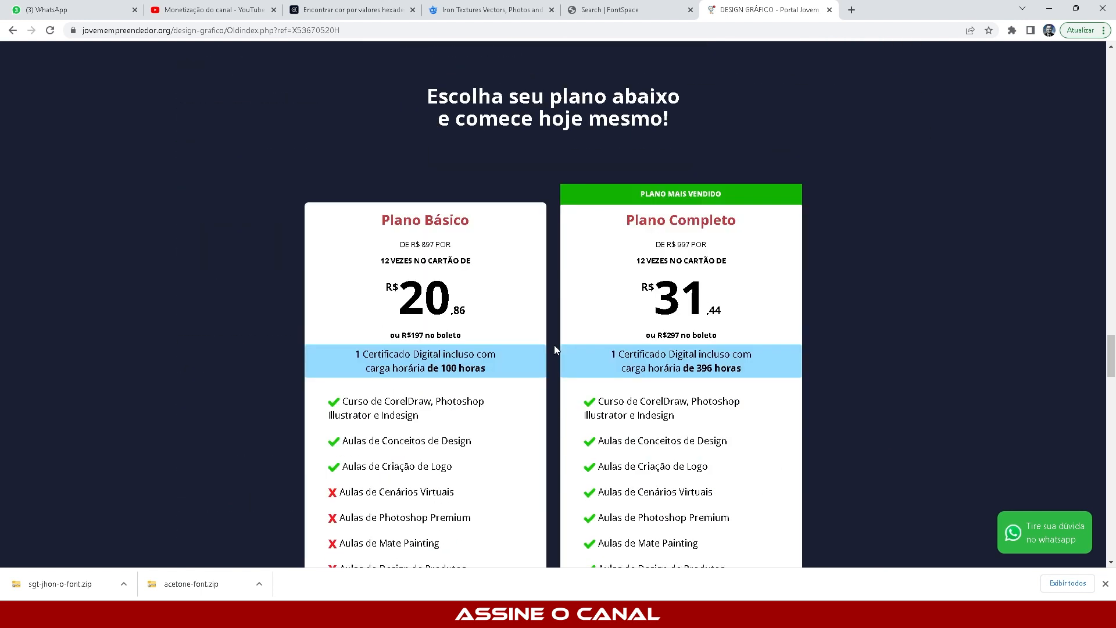
Step: Compare the Plano Básico and Plano Completo features on the course page and return to the Veja o que você irá Aprender module list
scroll(554, 344, down, 2)
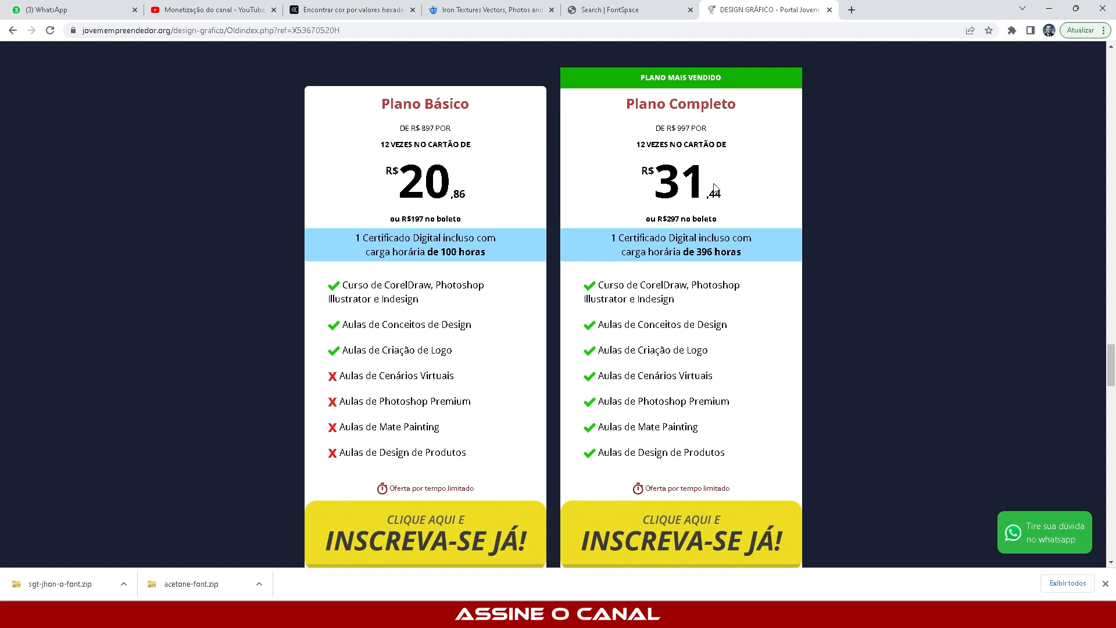
scroll(514, 412, up, 15)
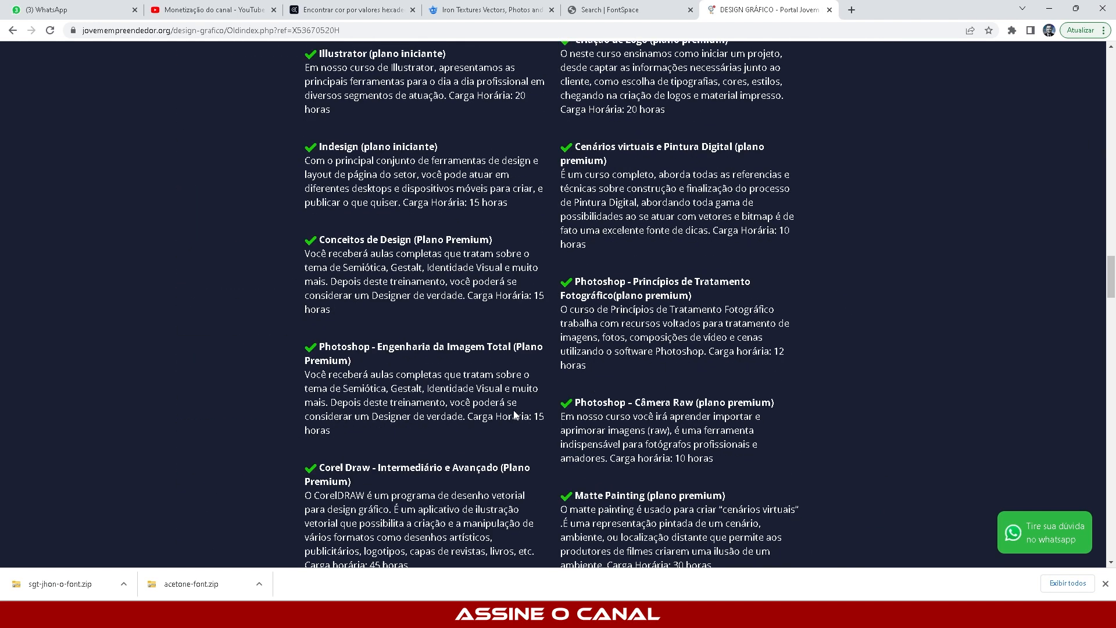
scroll(514, 414, up, 6)
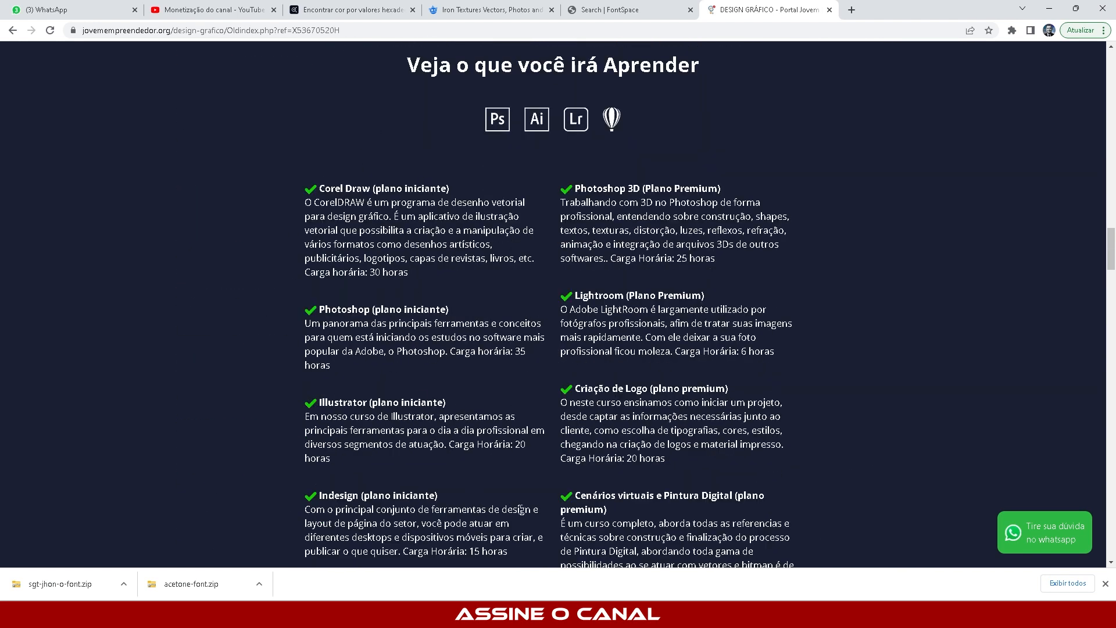
Step: Switch to the untitled document Sem título-1 in CorelDRAW and view the DICA ESPECIAL slide on page 3
mouse_move(664, 615)
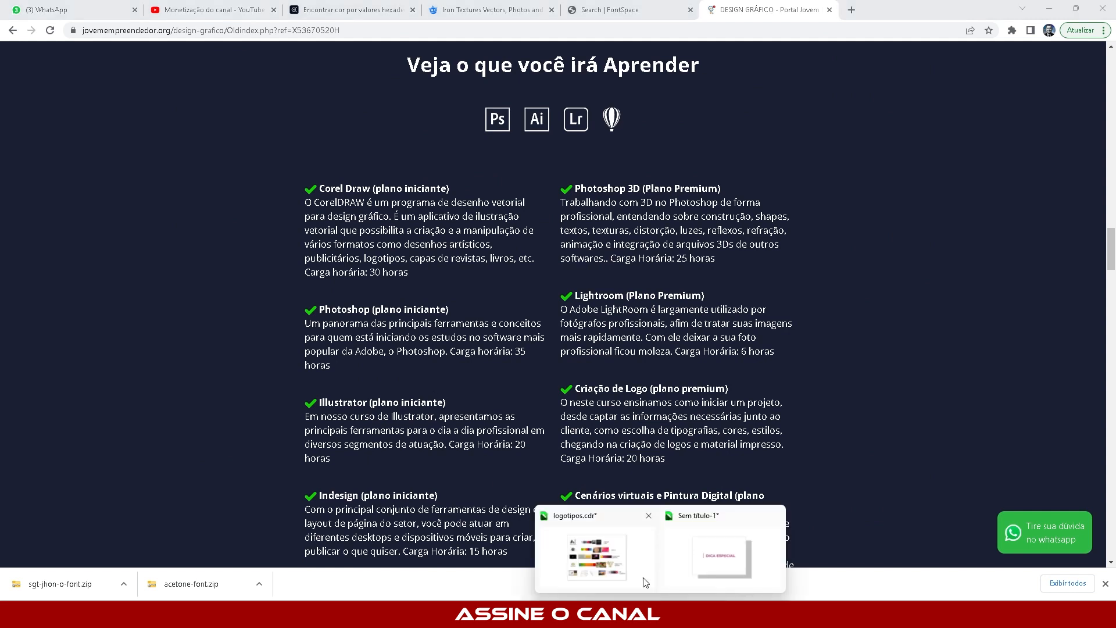
click(712, 552)
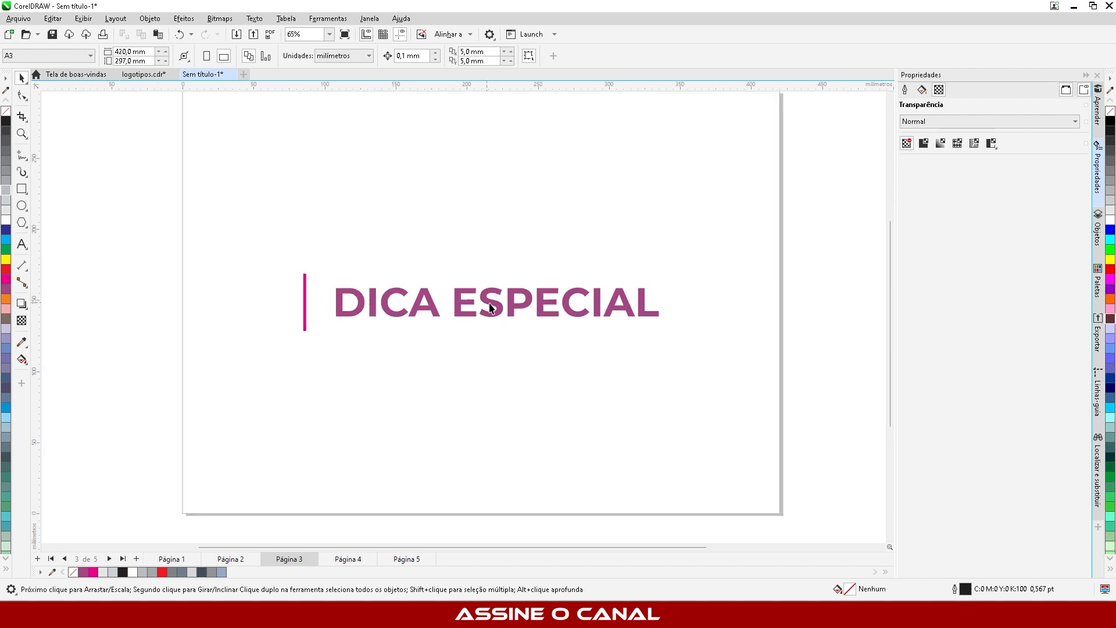
scroll(484, 326, down, 2)
scroll(483, 349, up, 3)
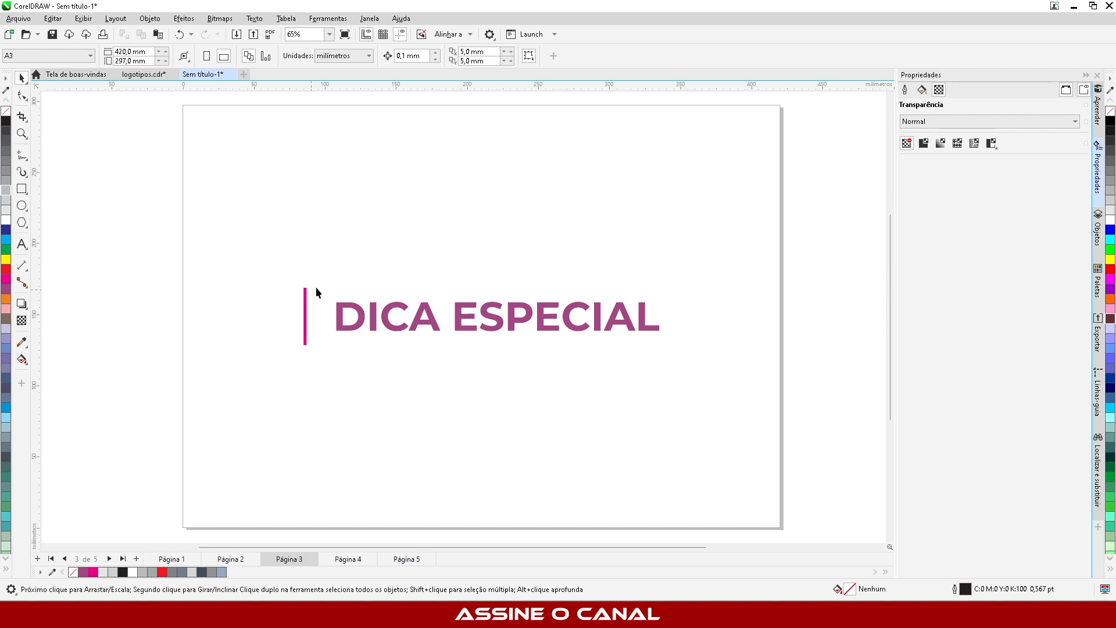
Step: Open page 4 and examine the list of channel members on the MEMBROS DO CANAL slide
click(345, 560)
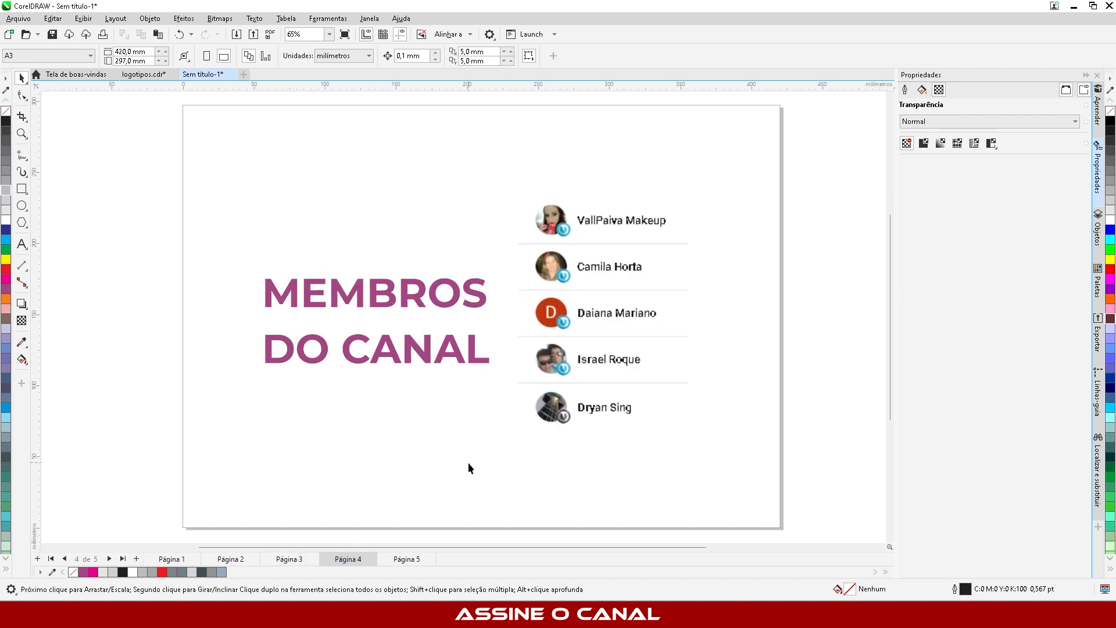
scroll(538, 468, up, 1)
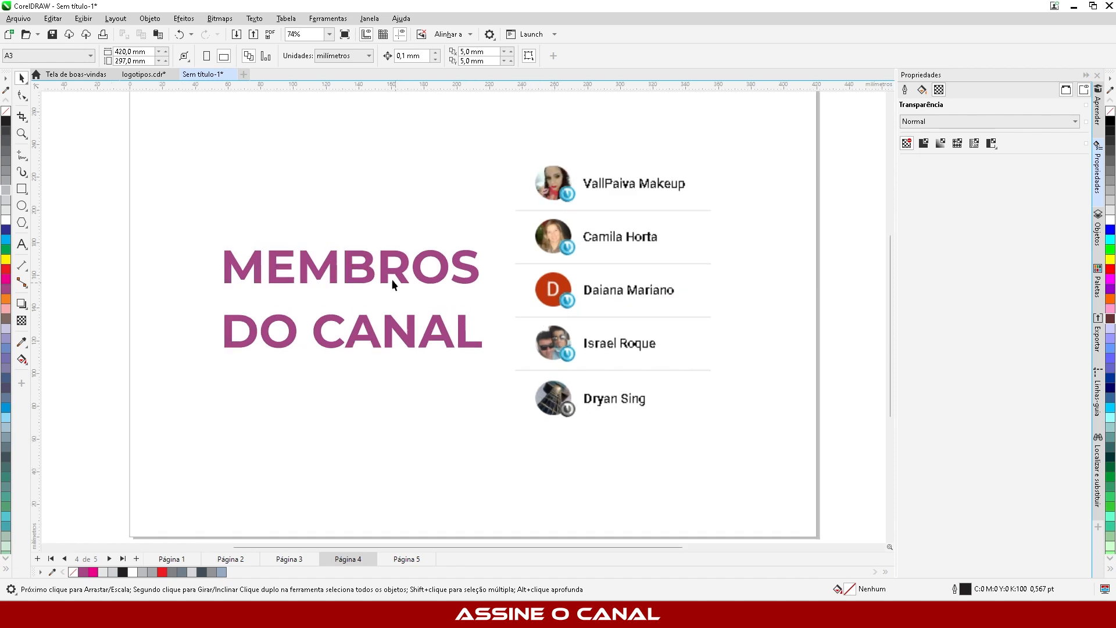
scroll(510, 224, up, 2)
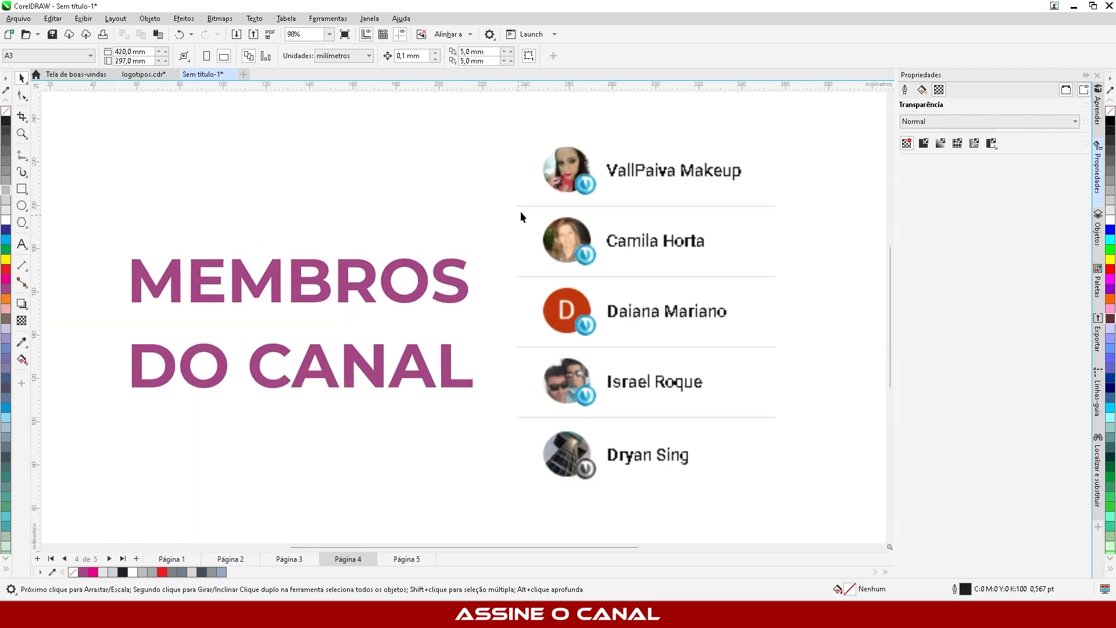
scroll(576, 239, down, 1)
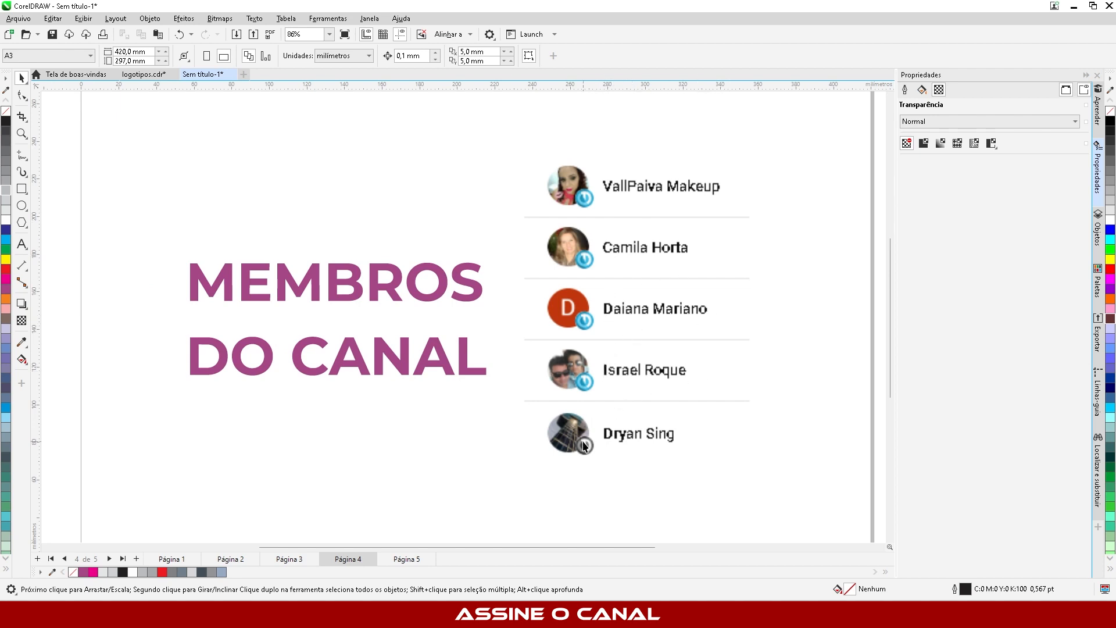
scroll(412, 378, down, 1)
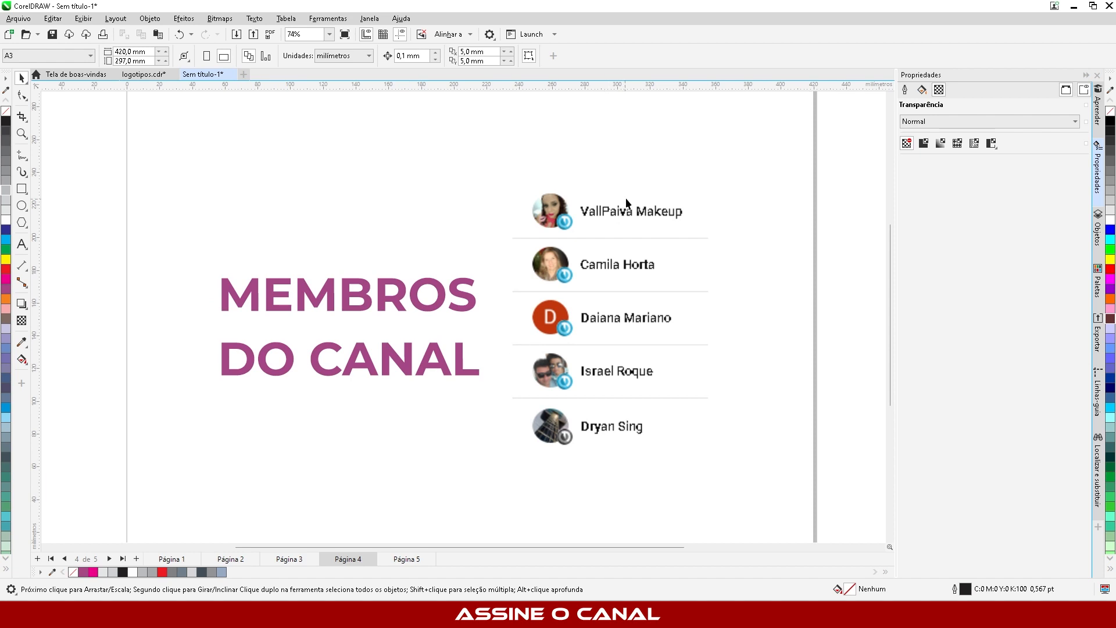